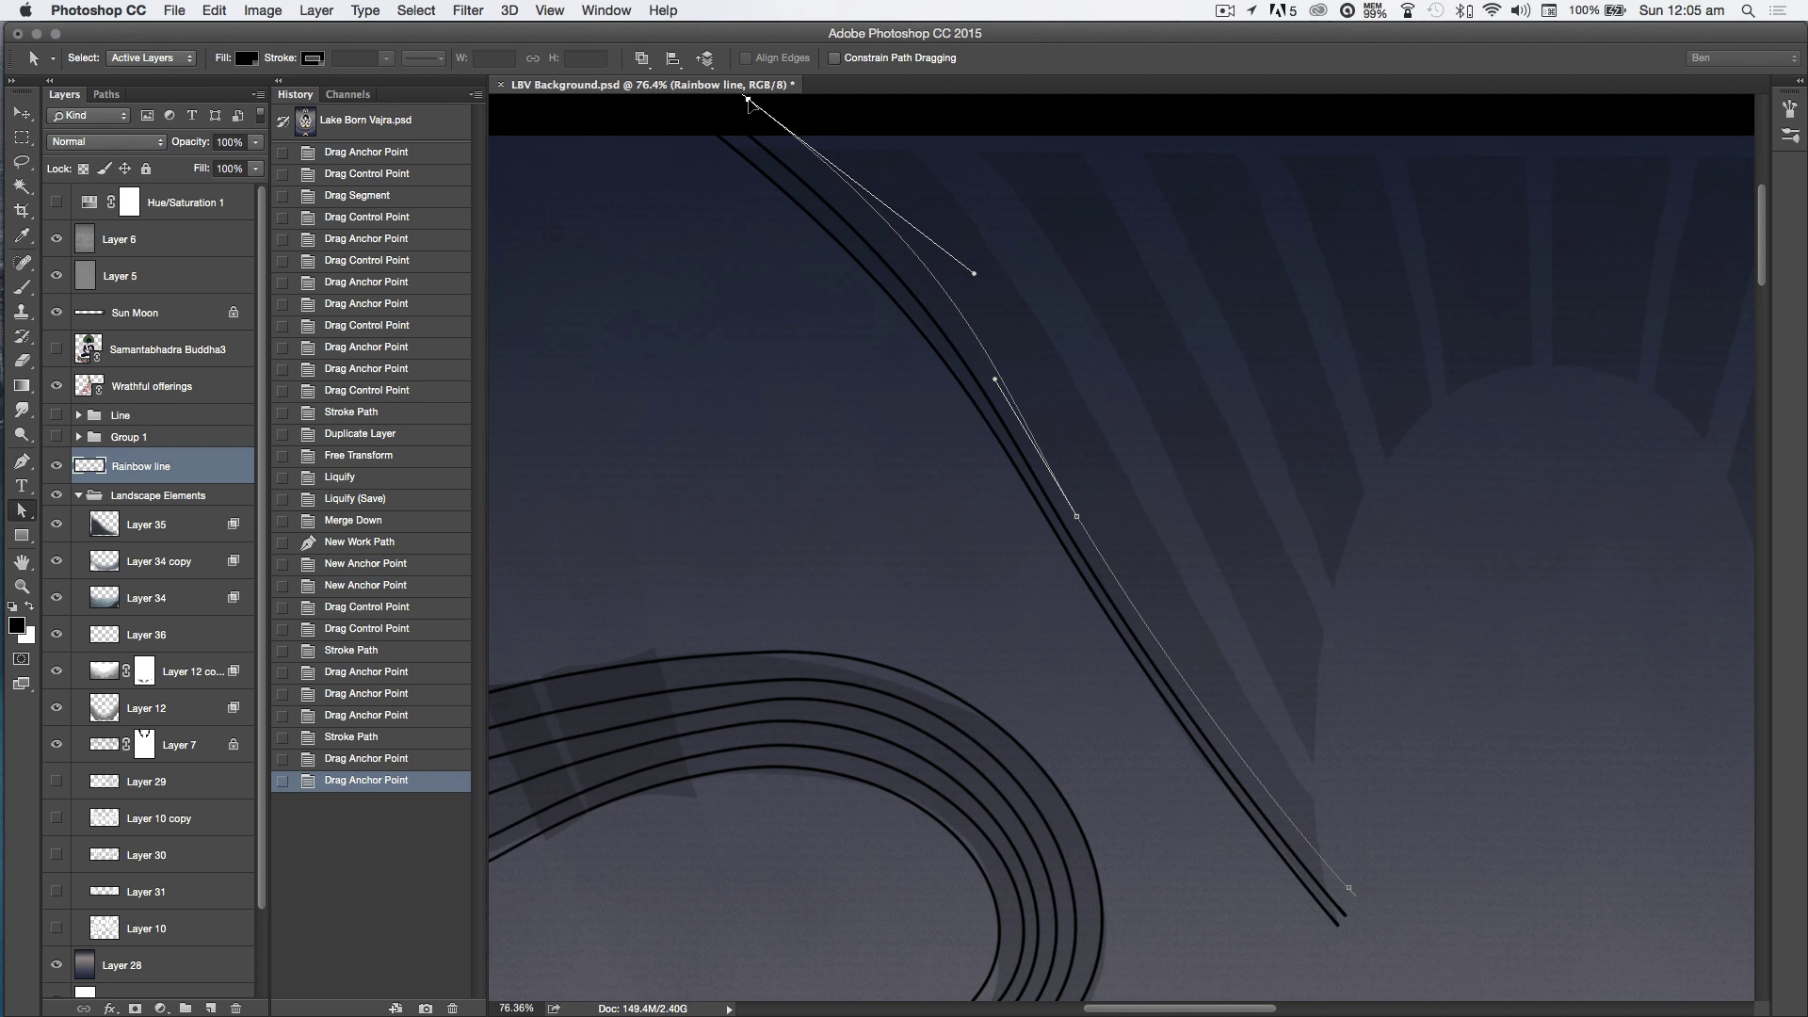
Step: Nudge the path's middle and lower anchor points and stroke the path as the third rainbow line
left_click_drag(1348, 888, 1347, 886)
left_click_drag(1076, 516, 1080, 513)
right_click(1082, 525)
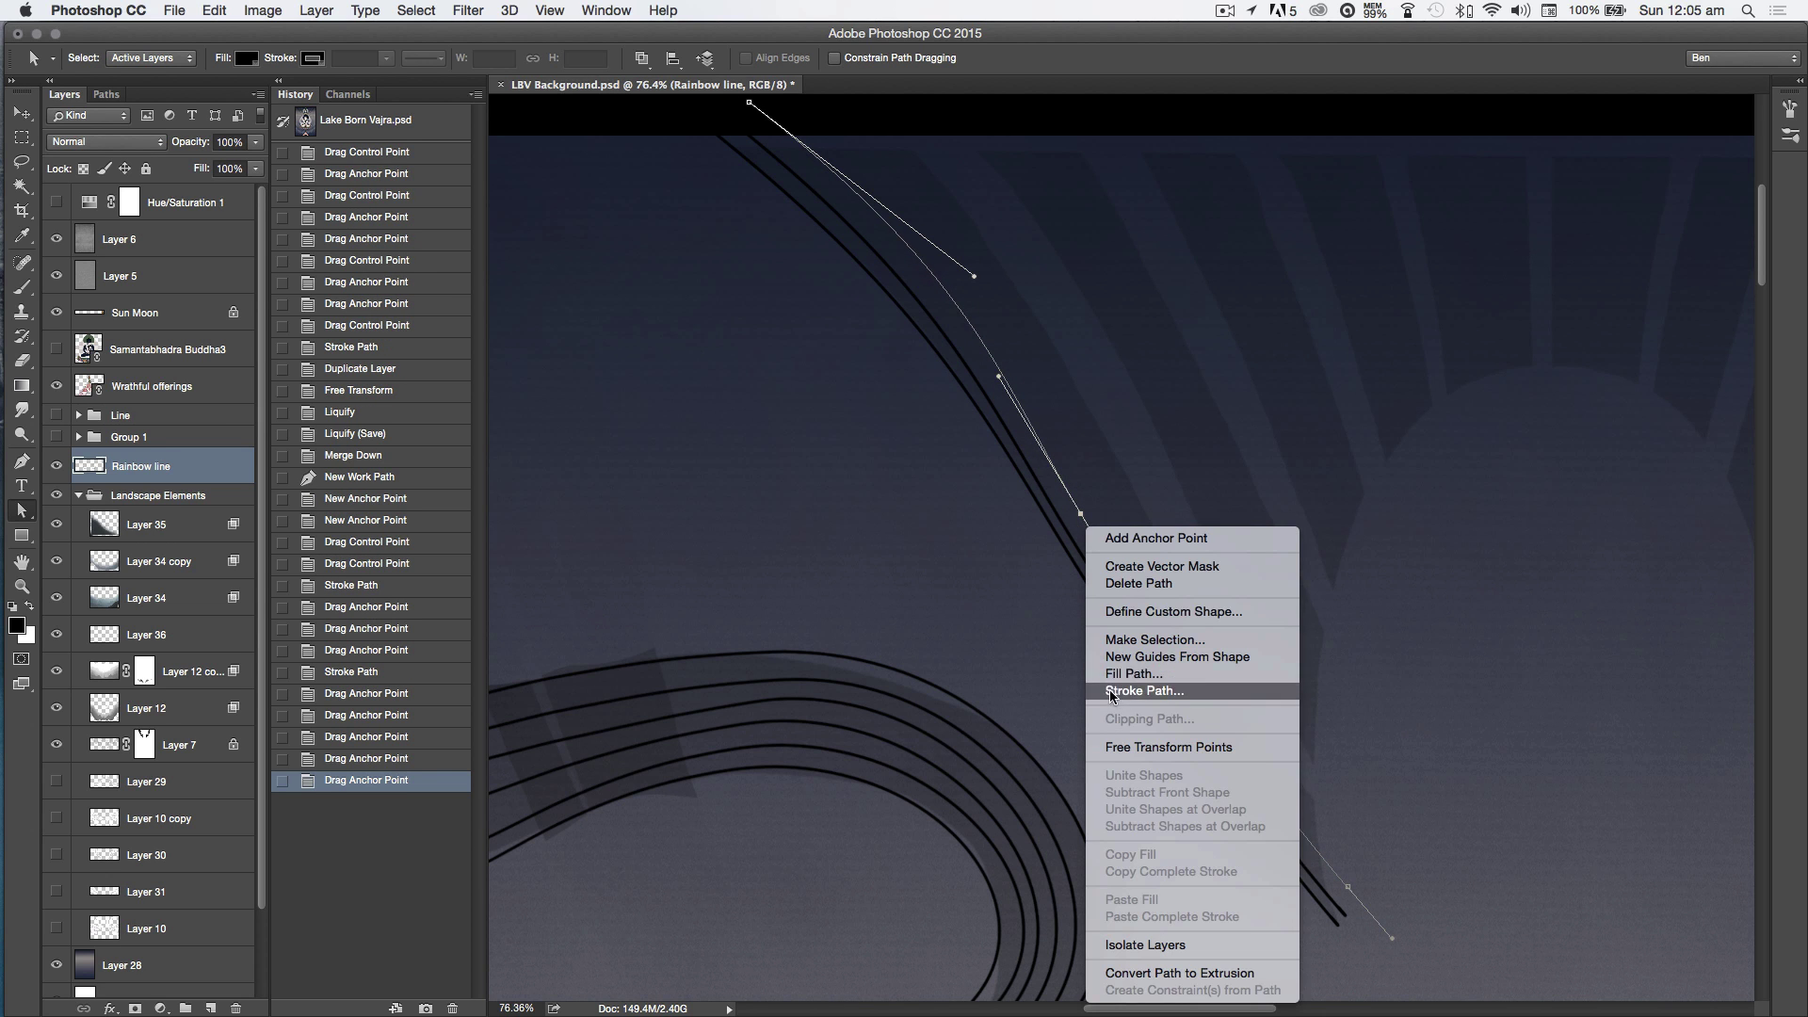
left_click(1114, 687)
key("Return")
Step: Try shifting the path's three anchor points for the next line, and undo back to before the last path stroke
left_click_drag(751, 102, 791, 102)
left_click_drag(1081, 513, 1097, 513)
left_click_drag(1346, 890, 1352, 873)
key("ctrl+alt+z")
key("ctrl+alt+z")
key("ctrl+alt+z")
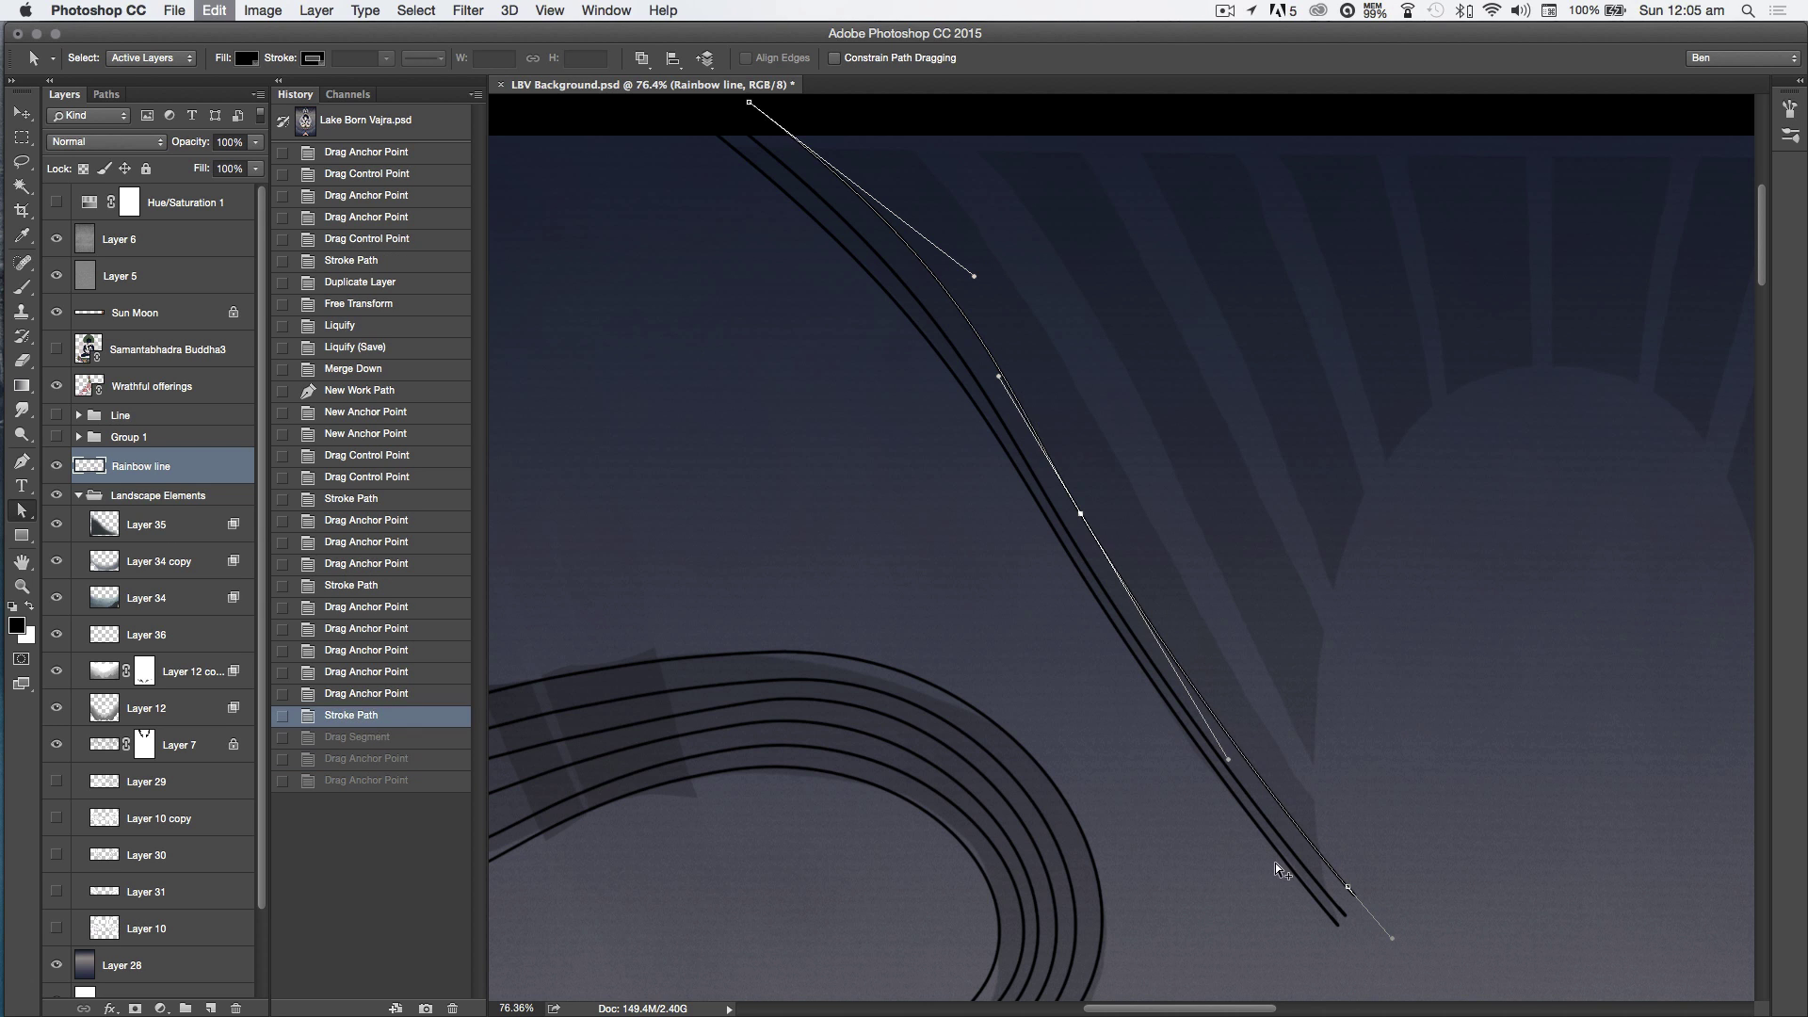
key("ctrl+shift+z")
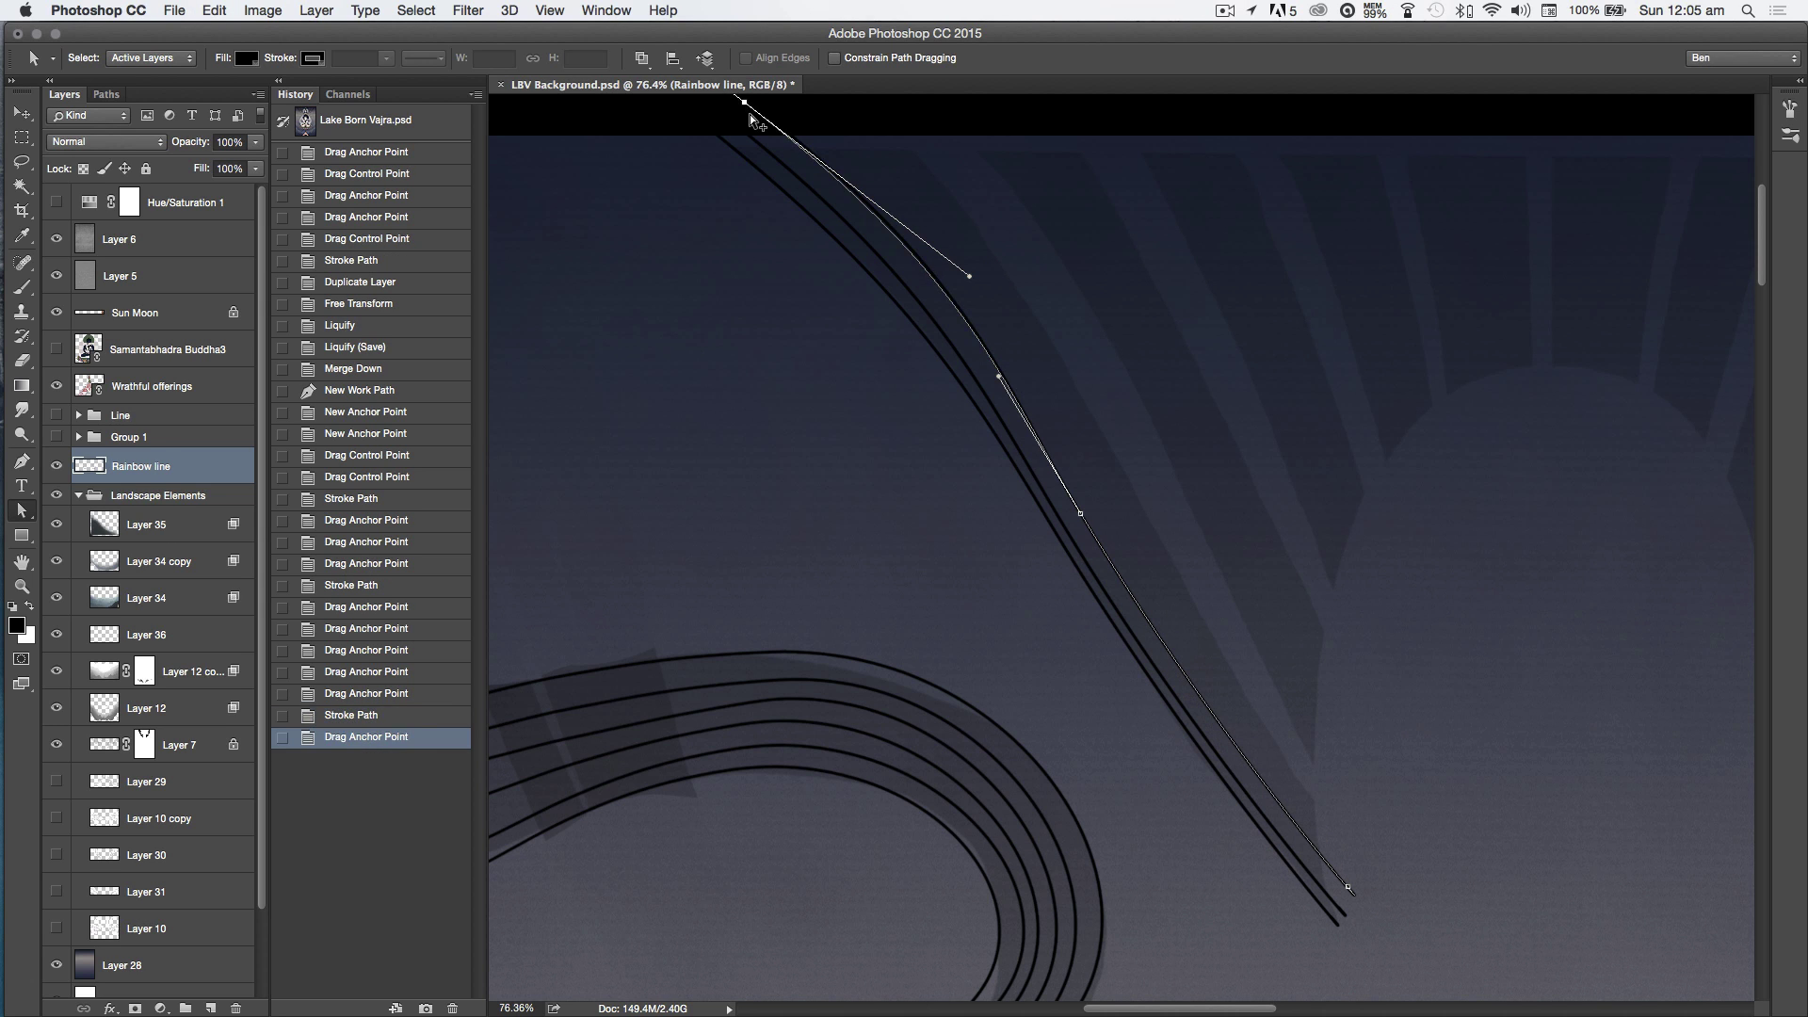
key("ctrl+alt+z")
key("ctrl+alt+z")
Step: Nudge the path's three anchor points closer to the existing lines and stroke the path as the third rainbow line
left_click_drag(748, 102, 745, 104)
left_click_drag(1077, 512, 1080, 516)
left_click_drag(1345, 886, 1341, 891)
right_click(1268, 805)
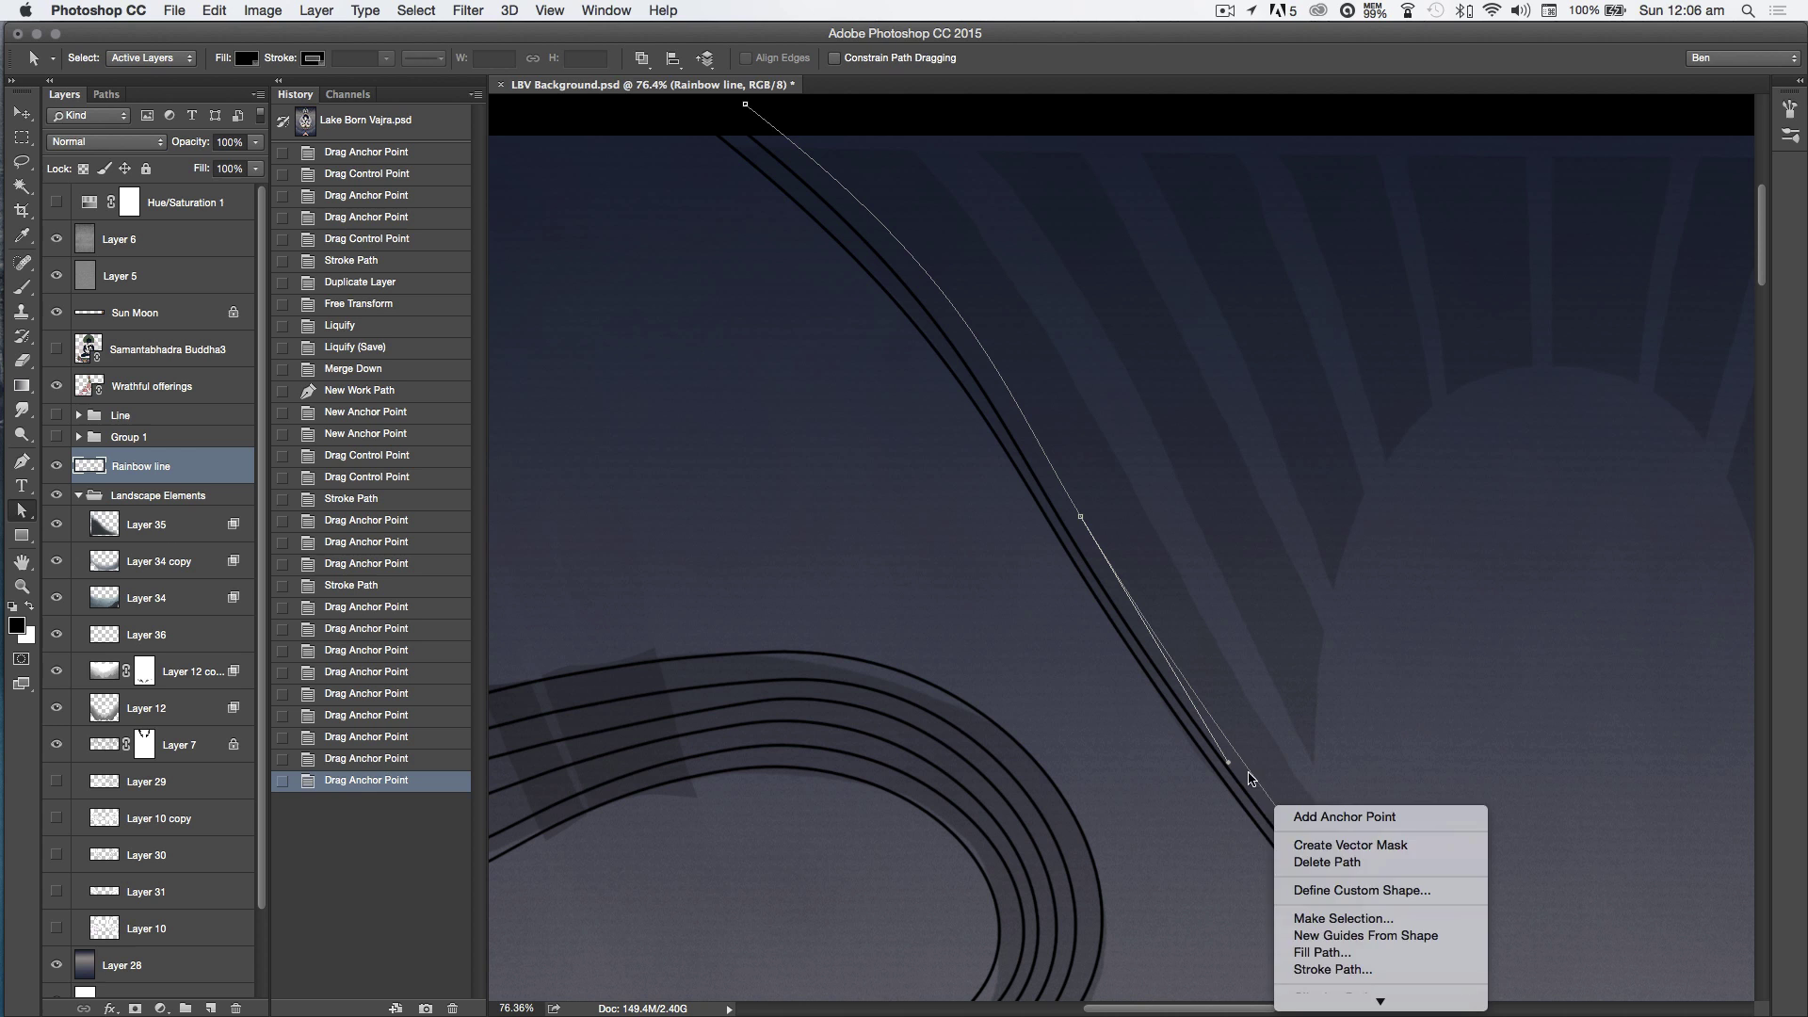
left_click(1318, 836)
key("Return")
Step: Shift the path's three anchor points outward and stroke the path as the fourth rainbow line
left_click(770, 126)
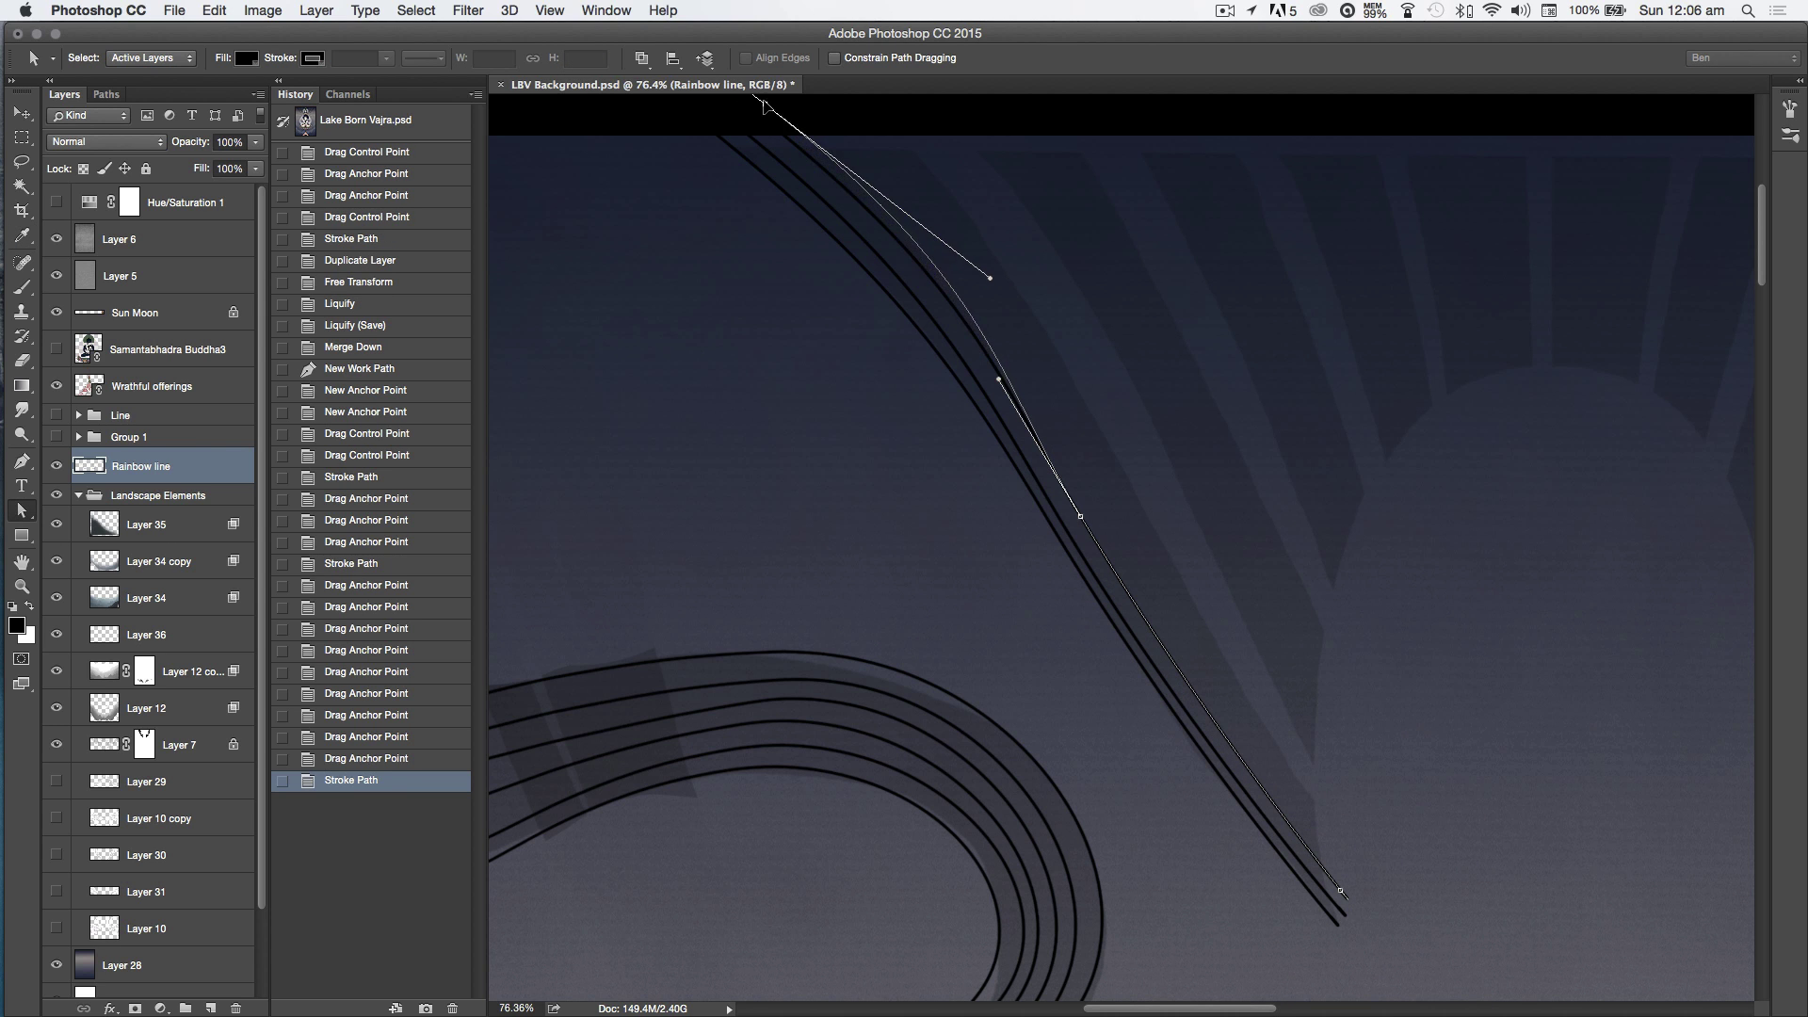
left_click_drag(1080, 516, 1095, 508)
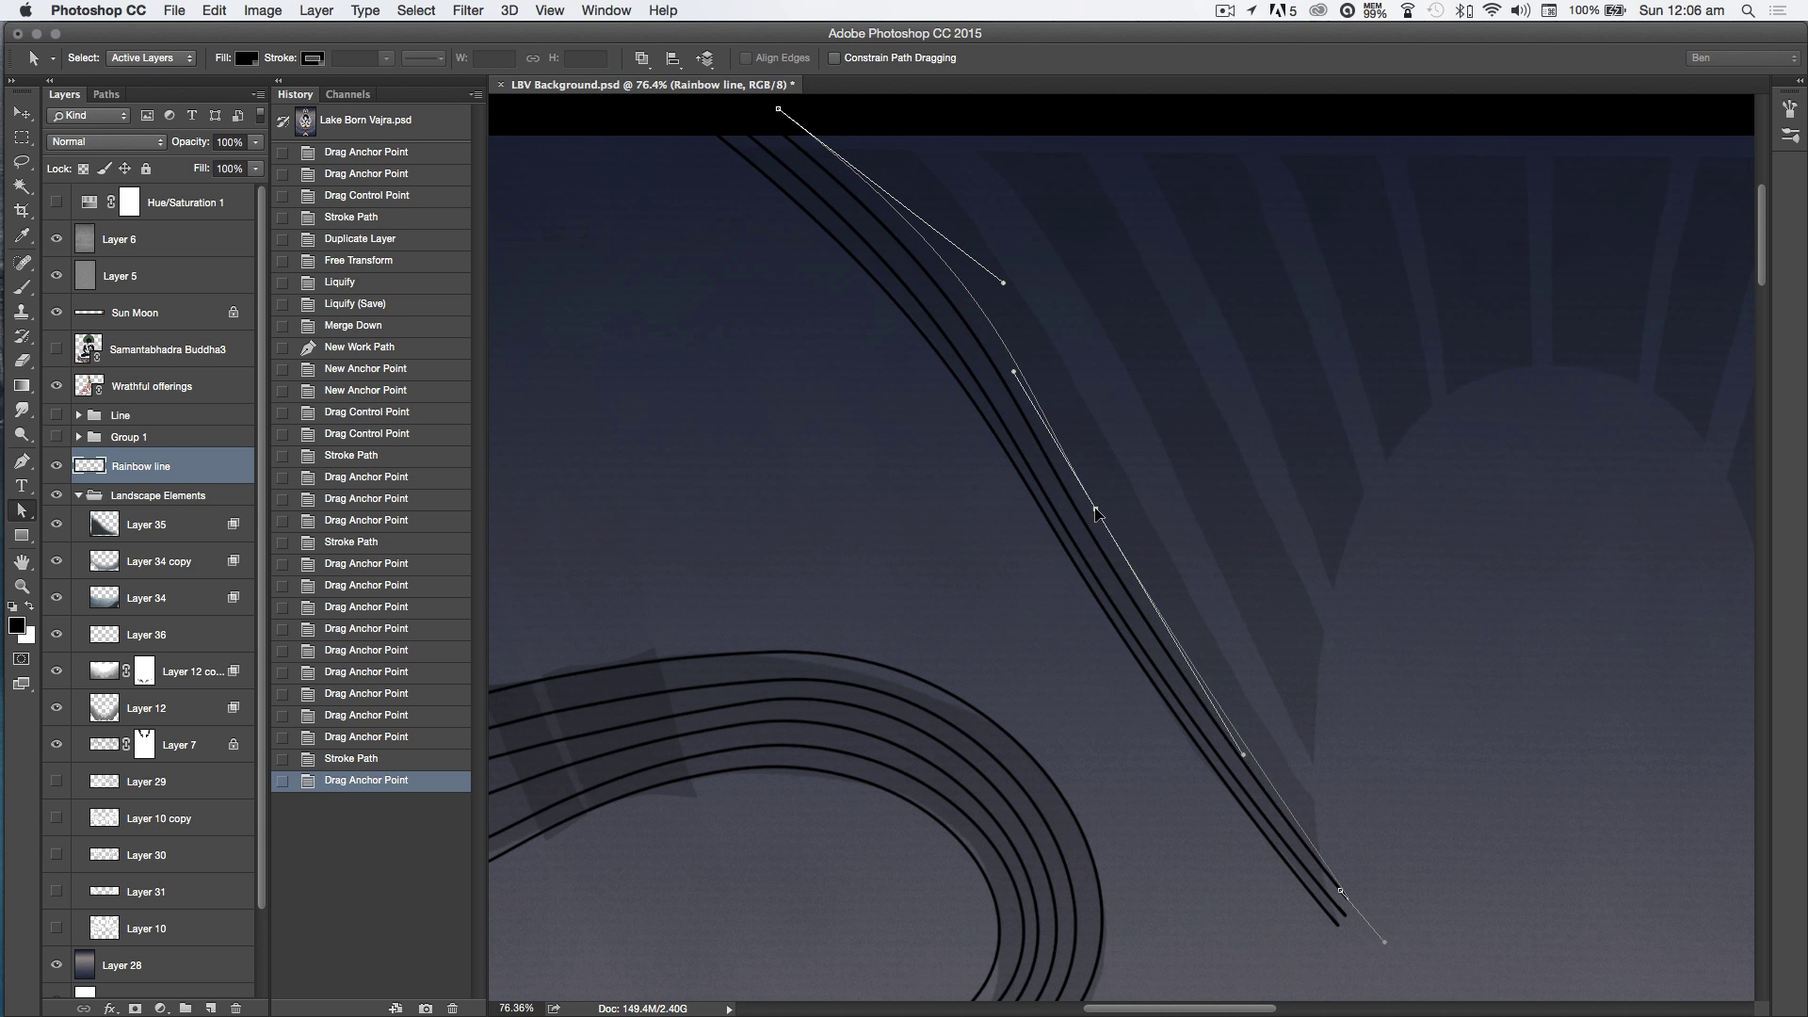
left_click_drag(1340, 890, 1341, 873)
right_click(1153, 610)
left_click(1215, 774)
Step: Offset the path outside the fourth rainbow line by moving its anchor points and reshaping the lower curve's handles
left_click(1052, 540)
left_click_drag(936, 484, 957, 598)
left_click_drag(798, 223, 828, 219)
left_click_drag(1115, 622, 1128, 615)
left_click_drag(1362, 993, 1366, 988)
left_click_drag(1255, 939, 1183, 817)
left_click_drag(1295, 865, 1344, 912)
left_click_drag(1047, 697, 1030, 724)
Step: Refine the path's middle and upper anchors and upper handle, and stroke it as the fifth rainbow line
left_click_drag(1039, 520, 1040, 521)
left_click_drag(740, 123, 740, 123)
left_click_drag(963, 295, 935, 291)
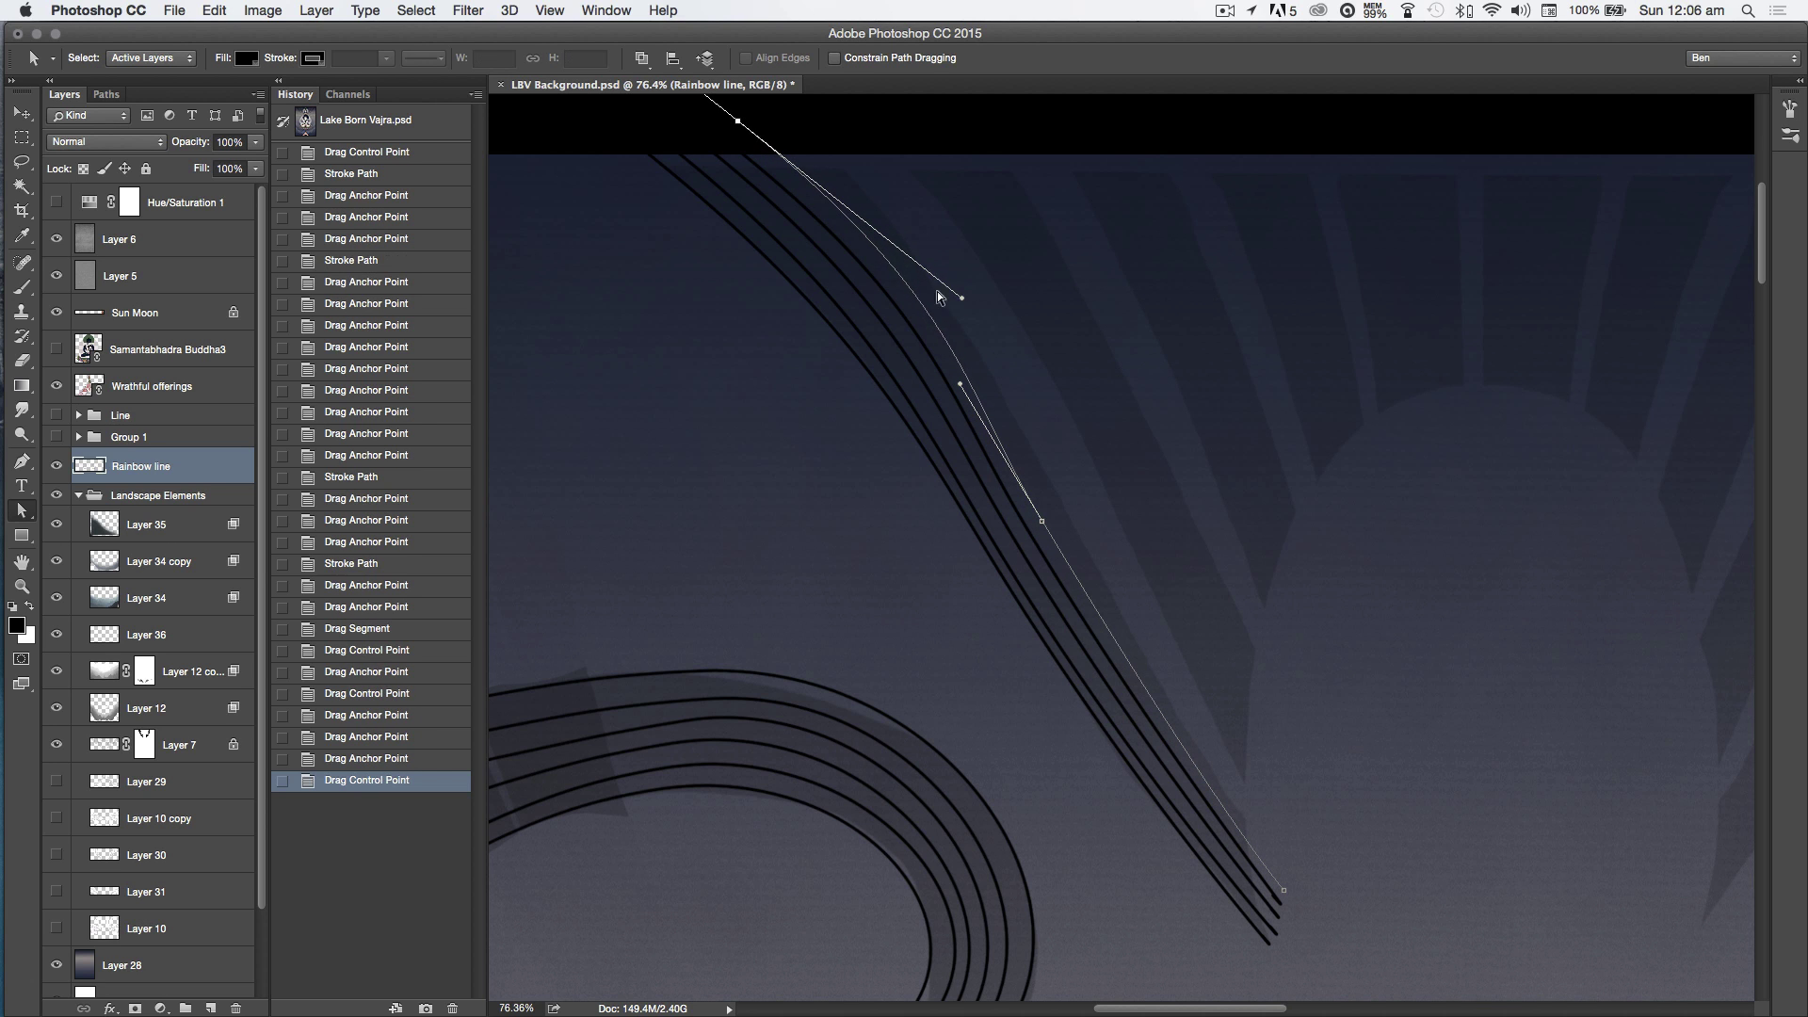
right_click(900, 275)
left_click(929, 439)
Step: Move the path's three anchor points outside the fifth line and shorten the middle anchor's lower handle
left_click_drag(737, 120, 773, 119)
left_click_drag(1041, 524, 1063, 523)
left_click_drag(1282, 889, 1285, 879)
left_click_drag(1062, 518, 1062, 517)
left_click_drag(1210, 761, 1171, 695)
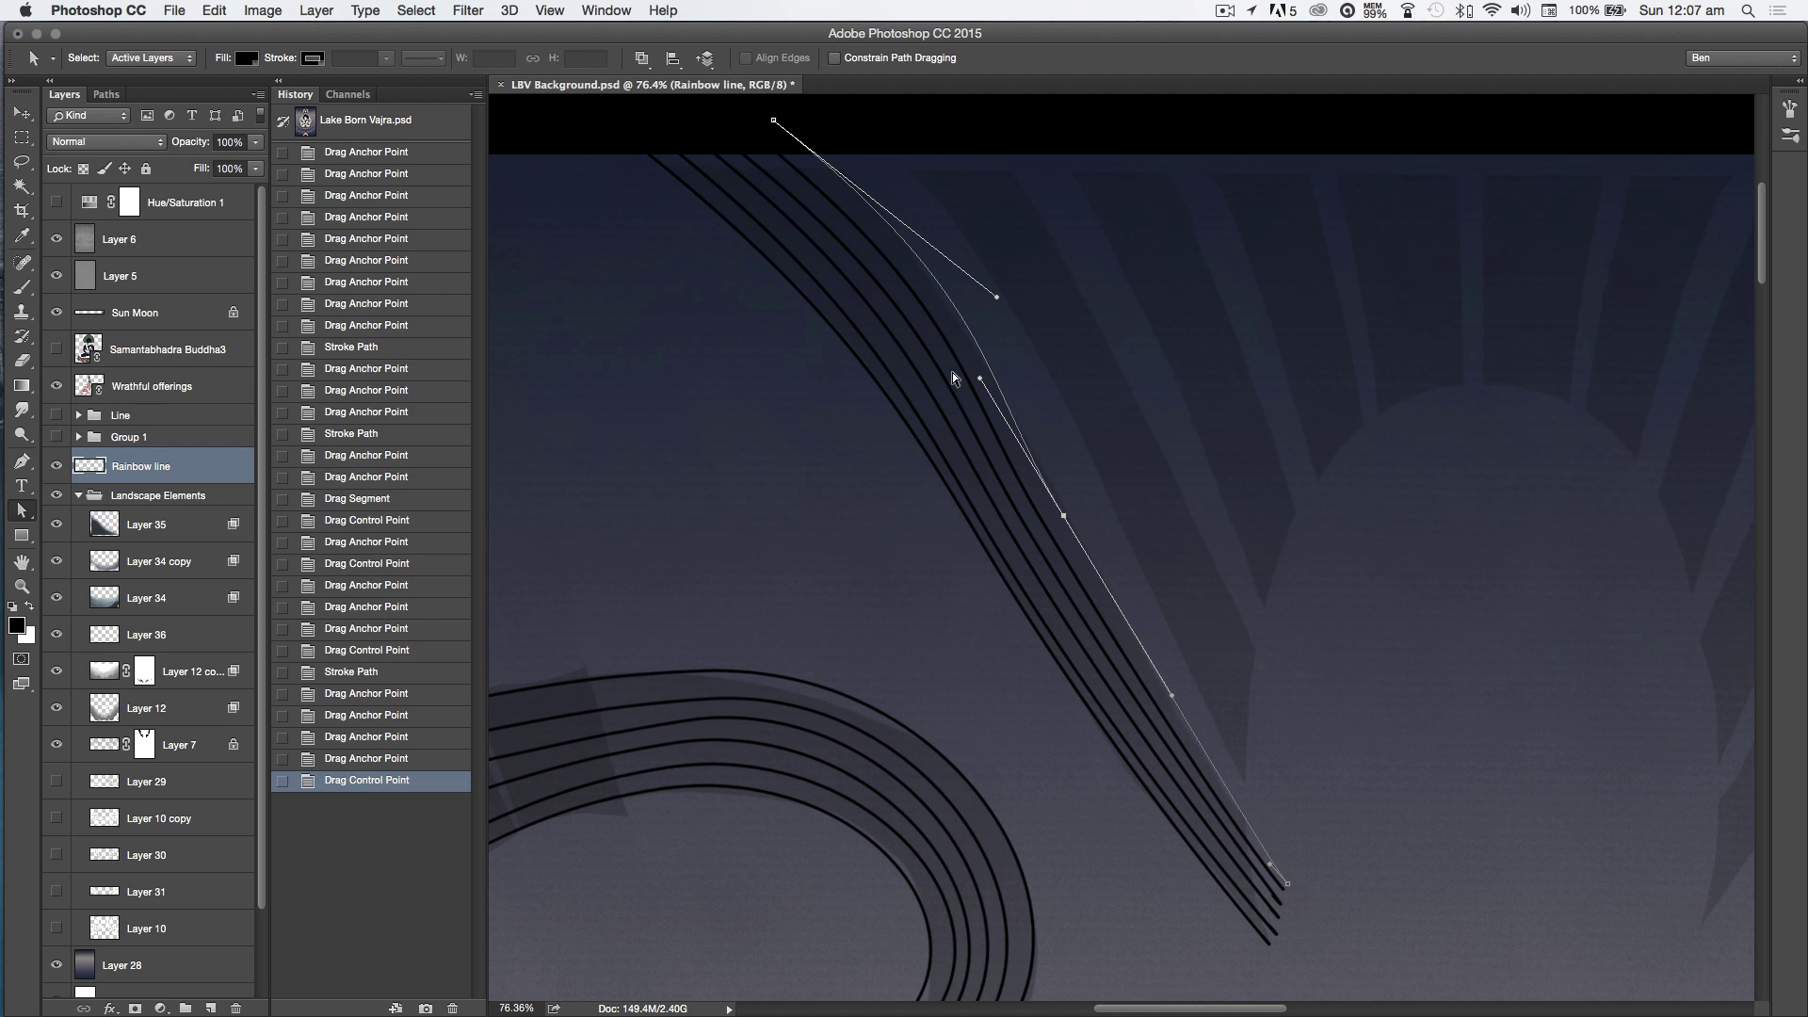
Step: Fine-tune the path's upper anchor and the curve handles so it follows the outer edge of the shaded ray
left_click_drag(1065, 518, 1067, 522)
left_click_drag(995, 297, 988, 302)
left_click_drag(773, 120, 780, 117)
left_click_drag(994, 297, 990, 301)
left_click_drag(782, 118, 788, 114)
left_click_drag(997, 296, 986, 298)
left_click(1287, 883)
left_click_drag(1261, 863, 1267, 859)
Step: Stroke the path as the sixth rainbow line and deselect the work path
right_click(1195, 745)
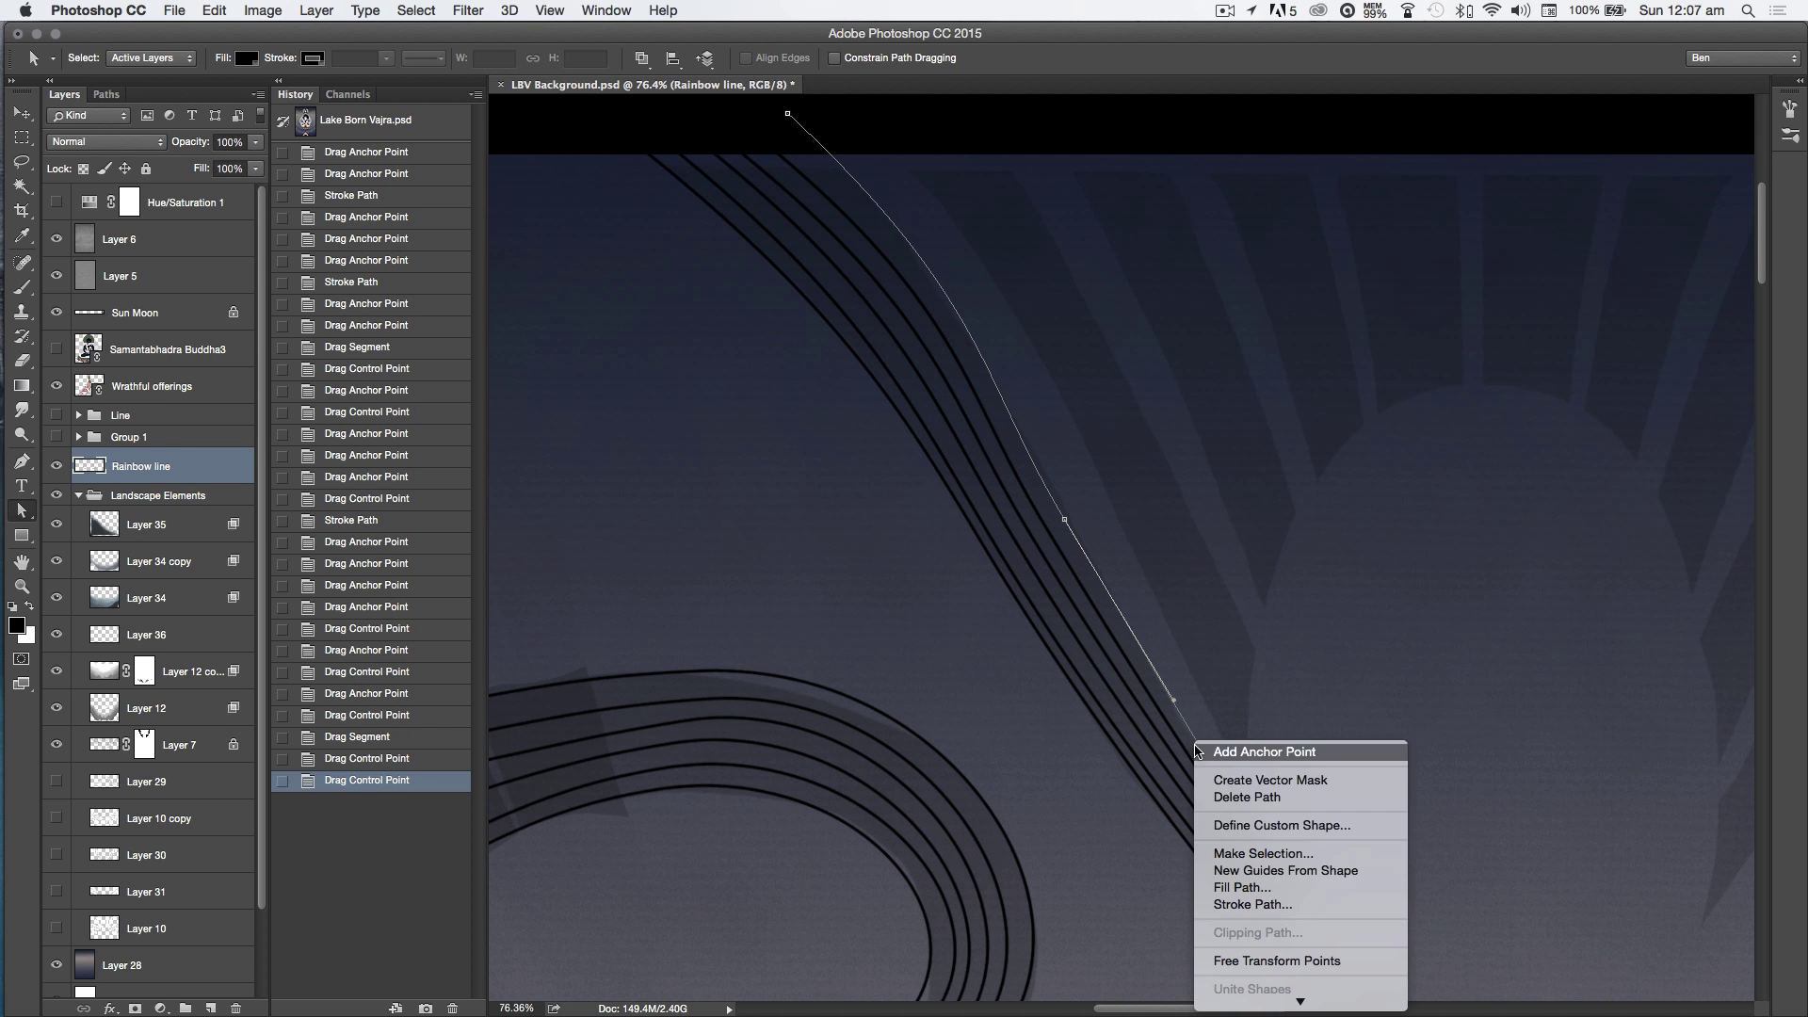
left_click(1228, 902)
left_click(1049, 533)
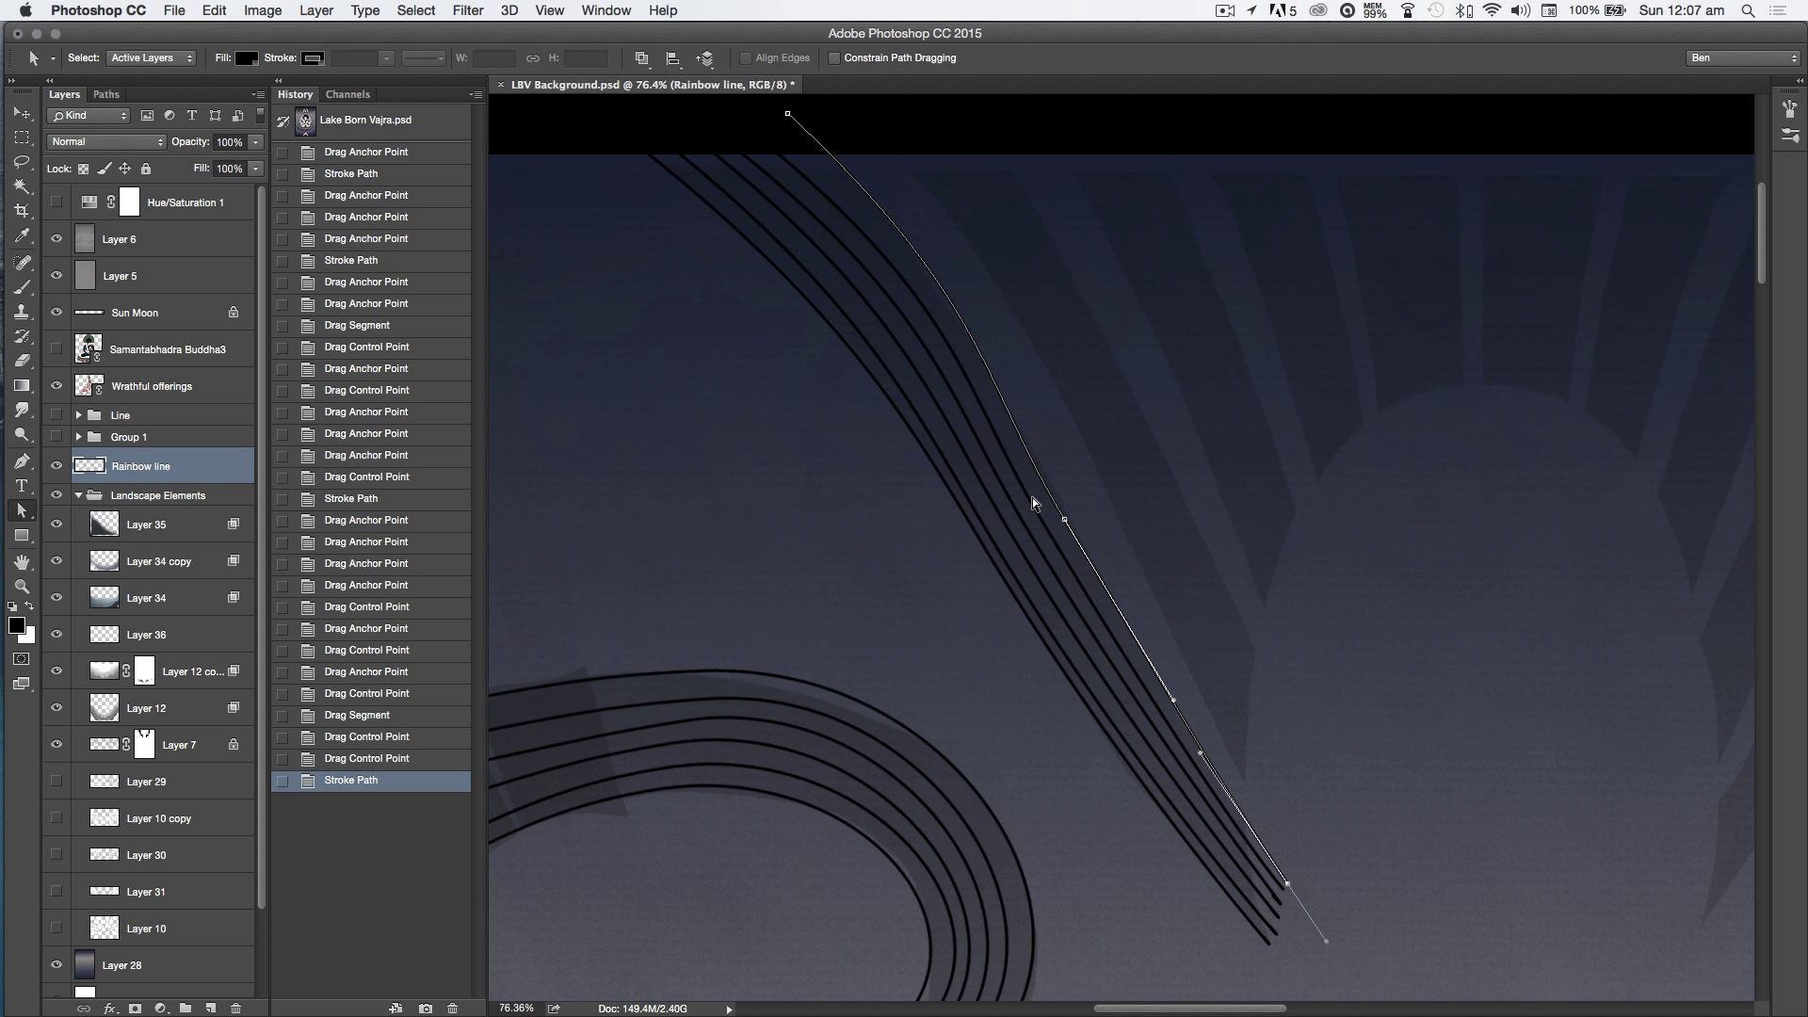
left_click_drag(872, 521, 816, 482)
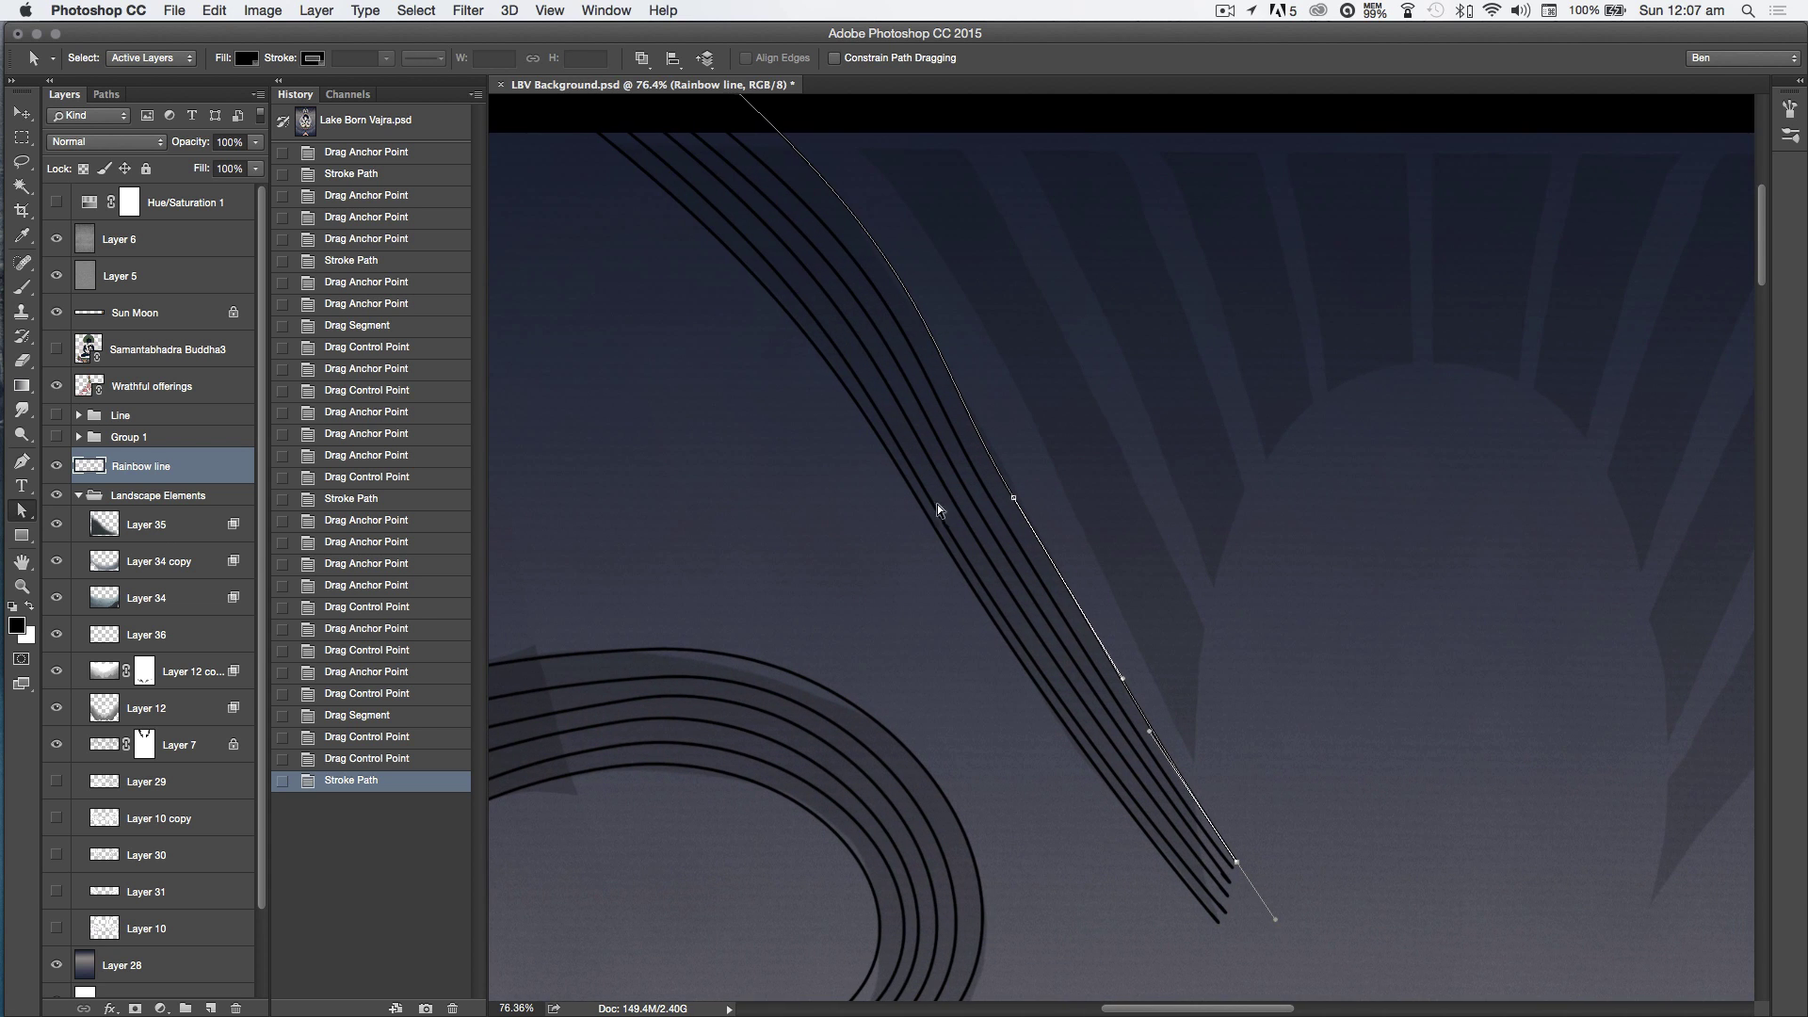
left_click(106, 94)
left_click(189, 160)
scroll(1000, 839, "up", 4)
scroll(1001, 839, "left", 2)
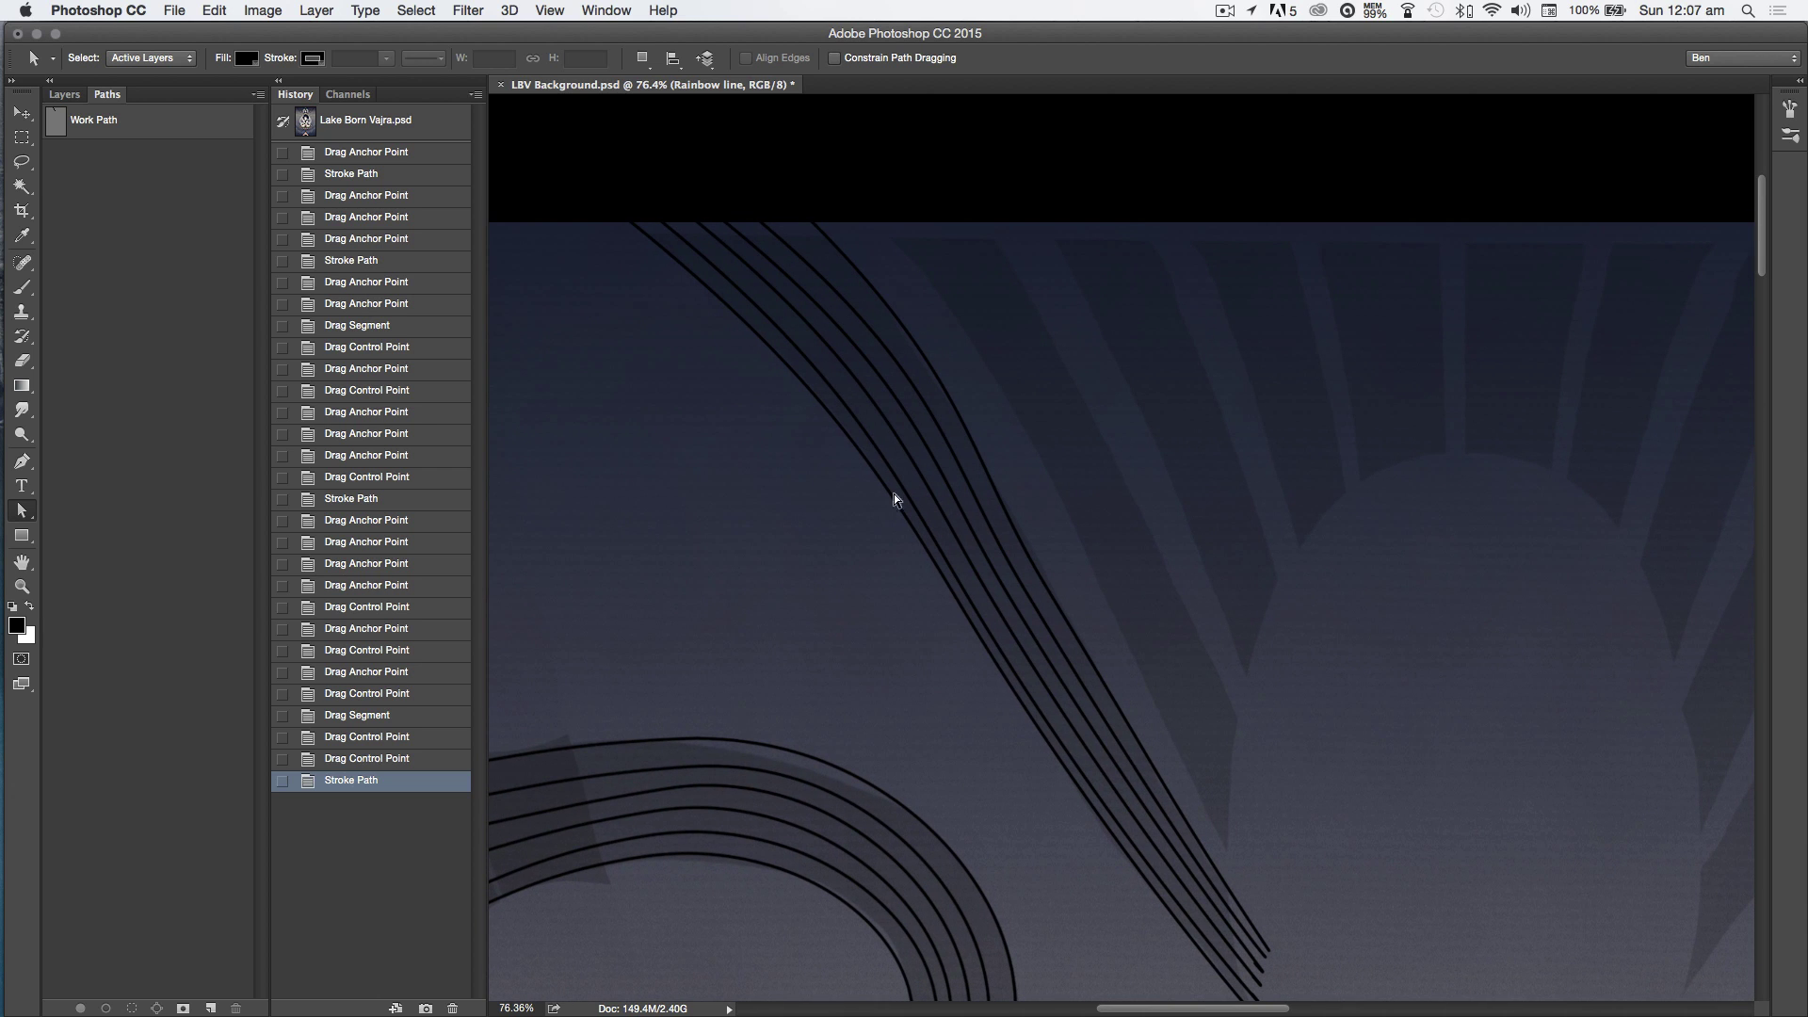
Step: Set the Lasso feather to 0 px and select the long lower portion of the six-line rainbow band
key("l")
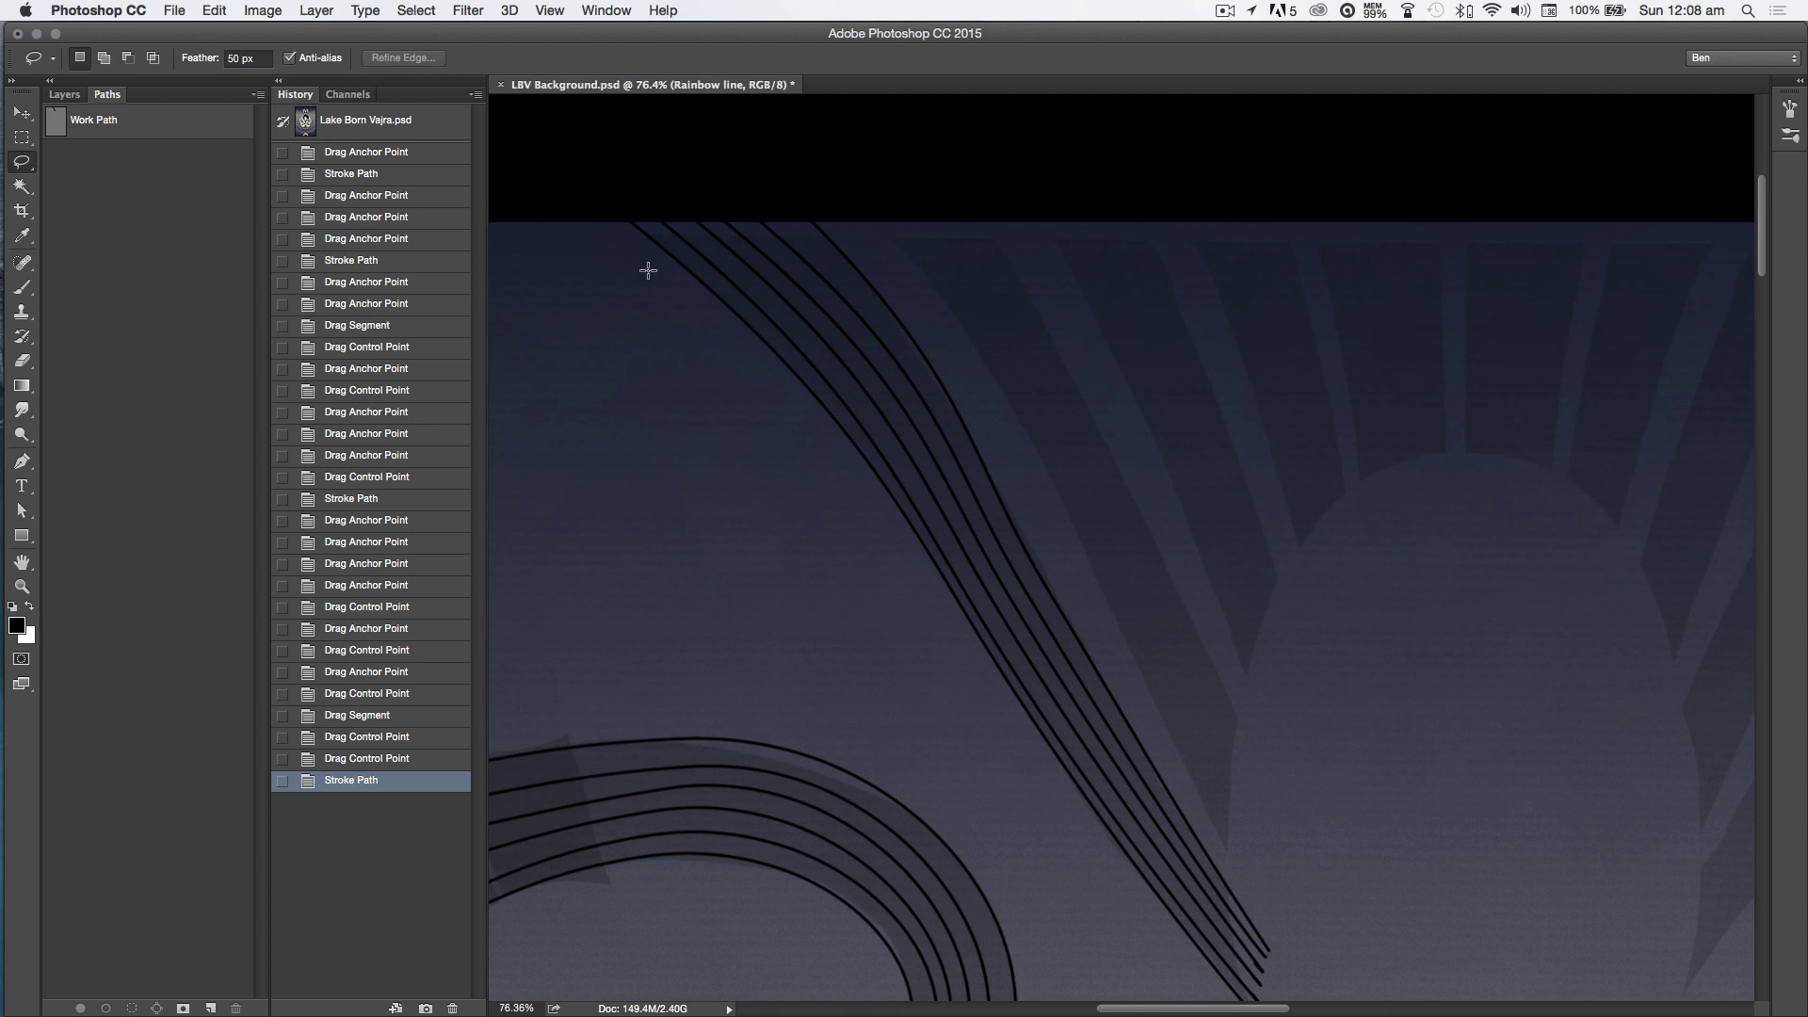
mouse_move(707, 321)
left_mouse_down()
mouse_move(1177, 738)
mouse_move(714, 322)
left_mouse_up()
type("0")
left_click(698, 428)
left_click_drag(705, 331, 1081, 852)
mouse_move(1224, 869)
left_mouse_down()
mouse_move(920, 320)
mouse_move(741, 384)
left_mouse_up()
Step: Nudge the selection outline slightly right, and copy and paste the enclosed lines as a new layer
key("Right")
key("Right")
key("Right")
key("Right")
key("Right")
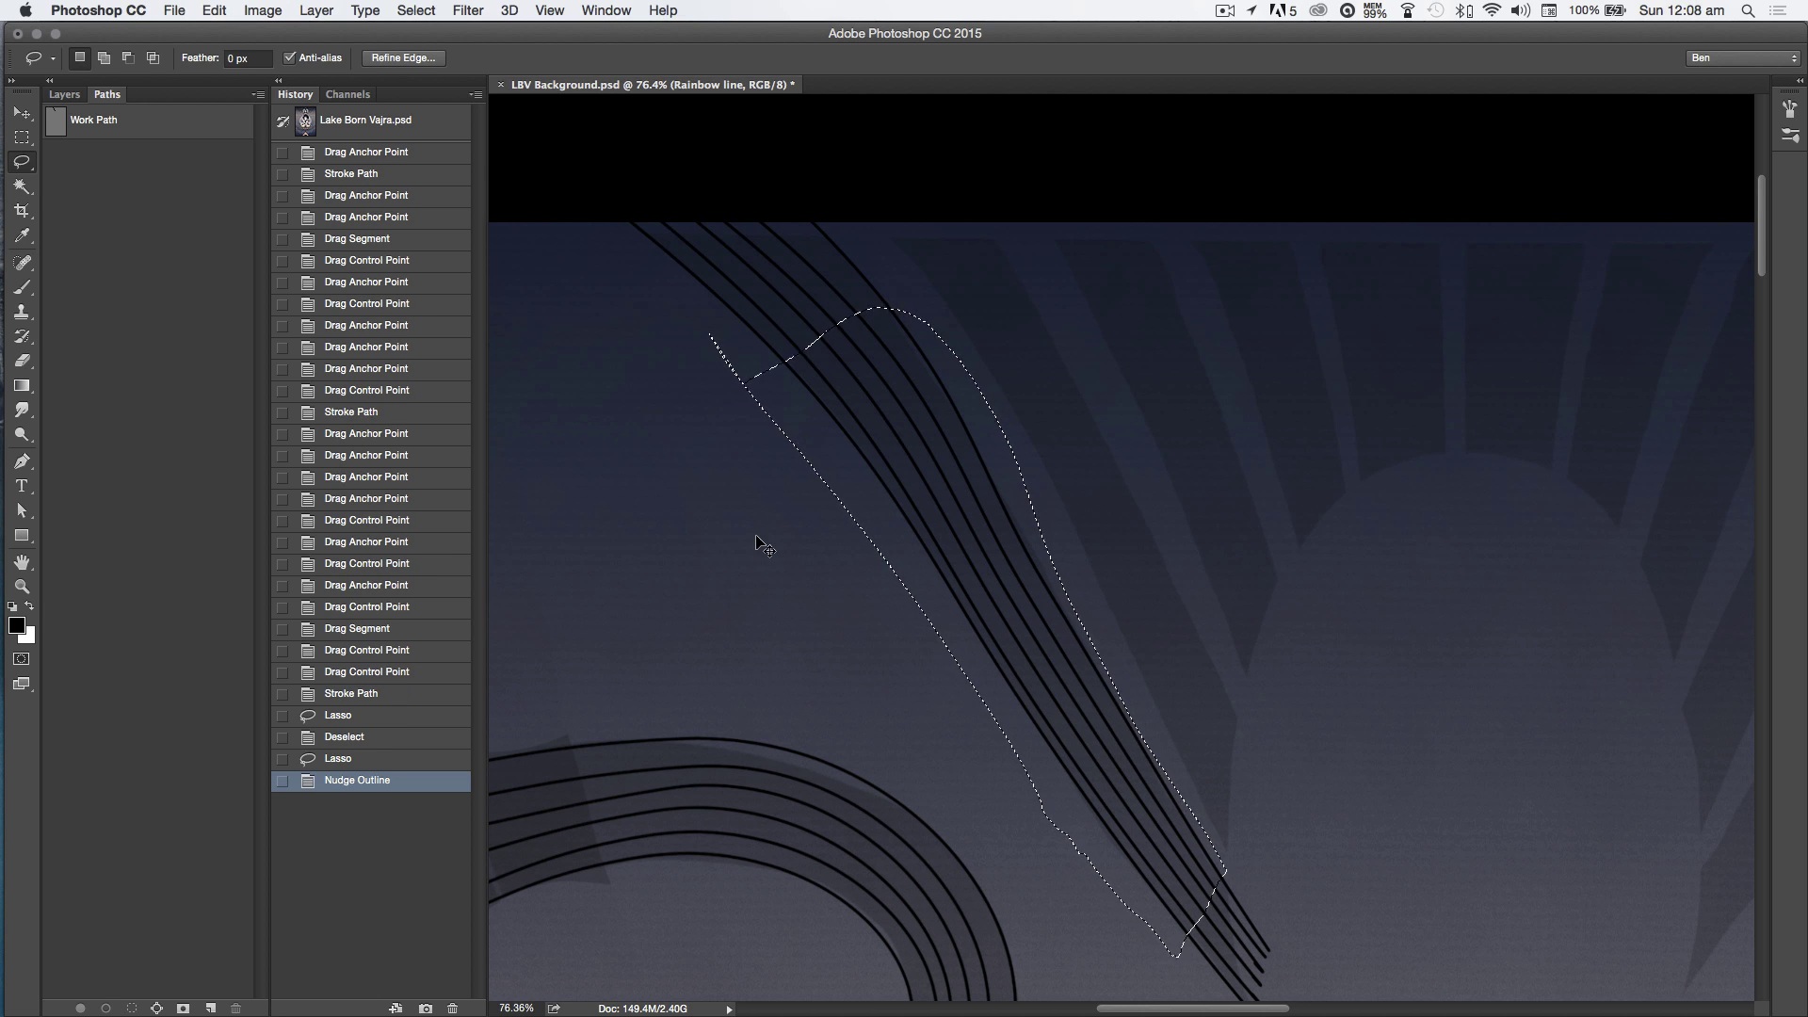
key("super+c")
key("super+v")
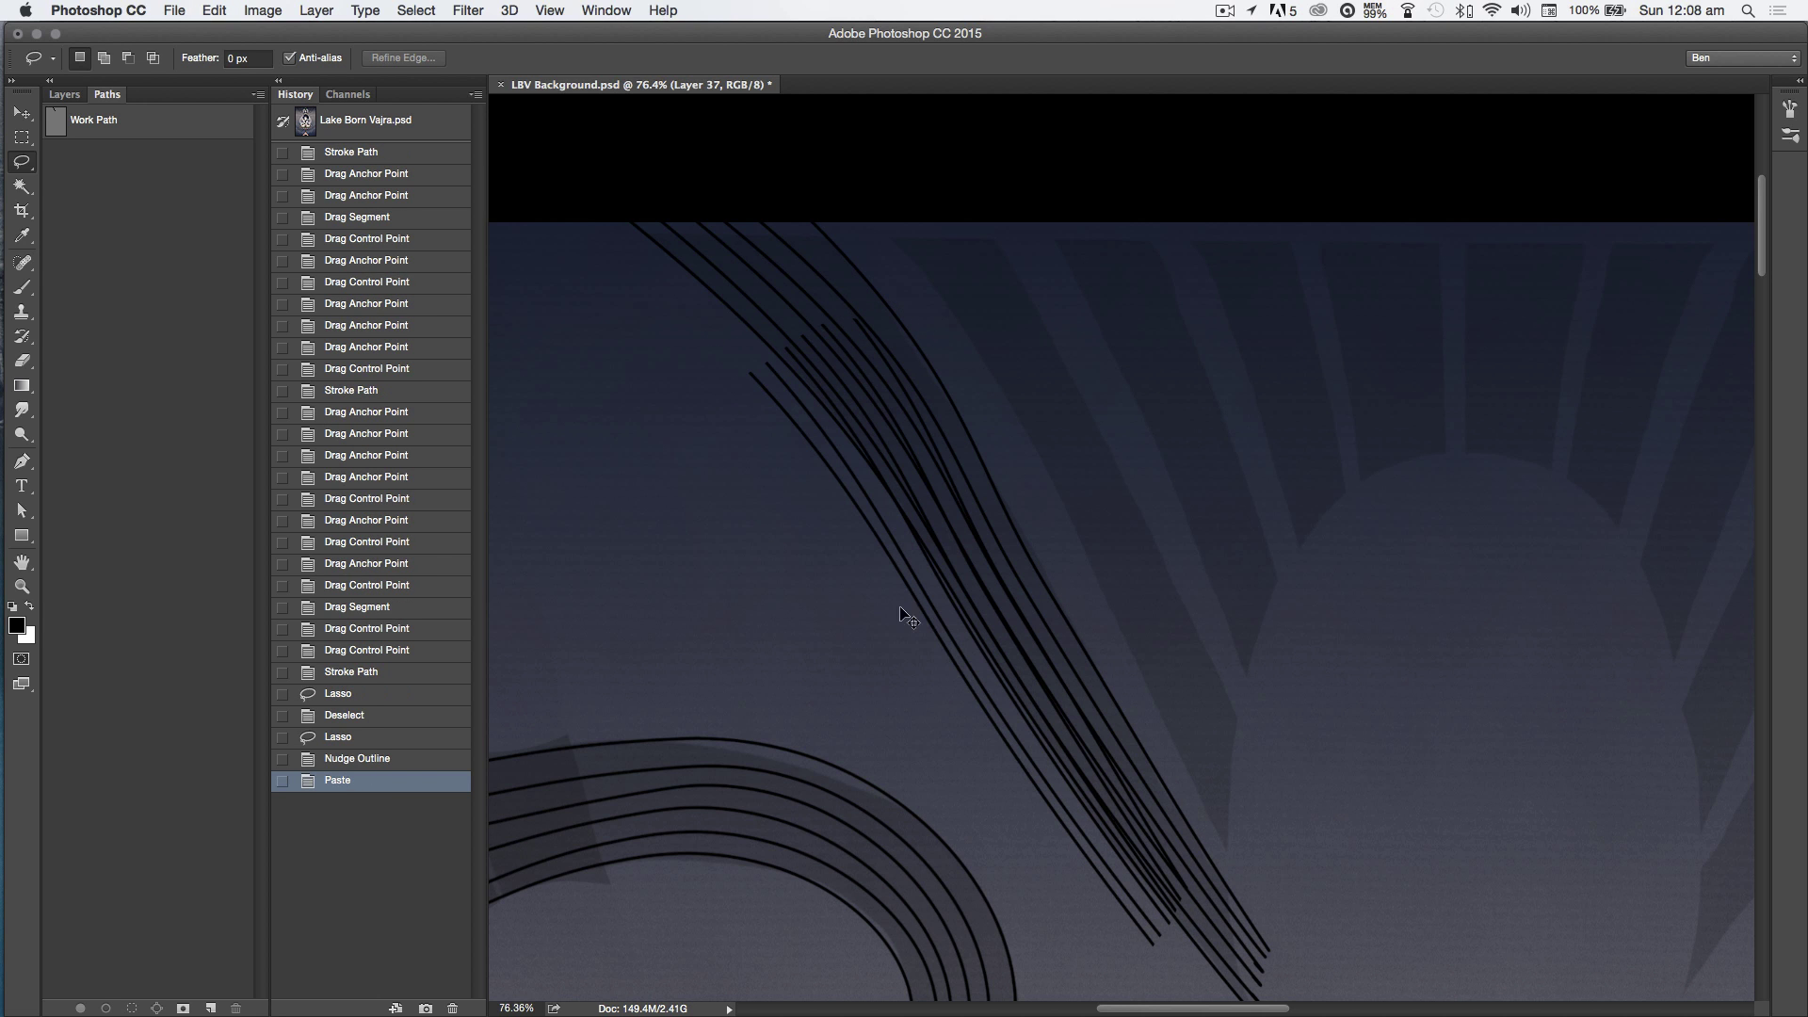
Step: Free Transform the pasted lines onto the second shaded ray, rotating about 10.2° and skewing about 9.3° horizontally
key("super+t")
left_click_drag(1042, 638, 1102, 517)
left_click_drag(1068, 871, 1028, 870)
left_click_drag(1094, 309, 1087, 316)
mouse_move(1314, 211)
left_mouse_down()
mouse_move(1283, 223)
mouse_move(1290, 235)
left_mouse_up()
left_click_drag(895, 162, 883, 166)
left_click_drag(825, 784, 839, 782)
left_click_drag(1262, 834, 1281, 863)
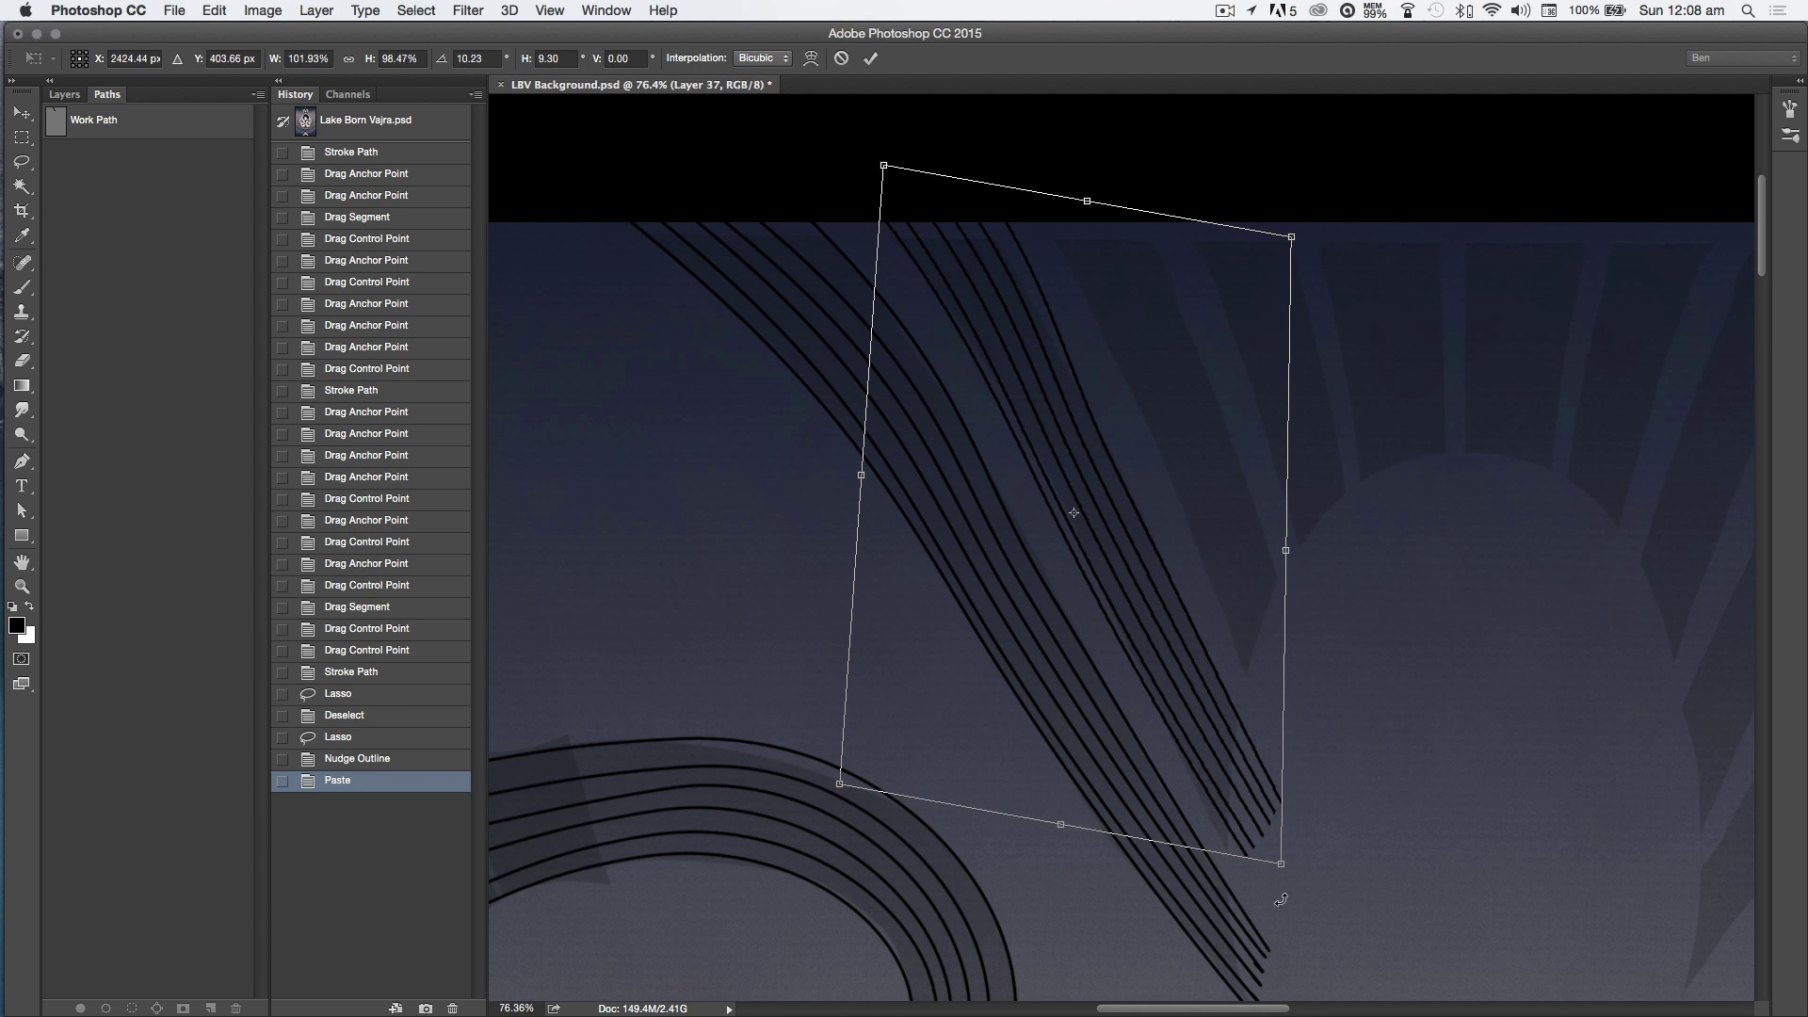
key("Return")
Step: Paste another copy of the lines and move and rotate it to fit the third shaded ray
key("super+v")
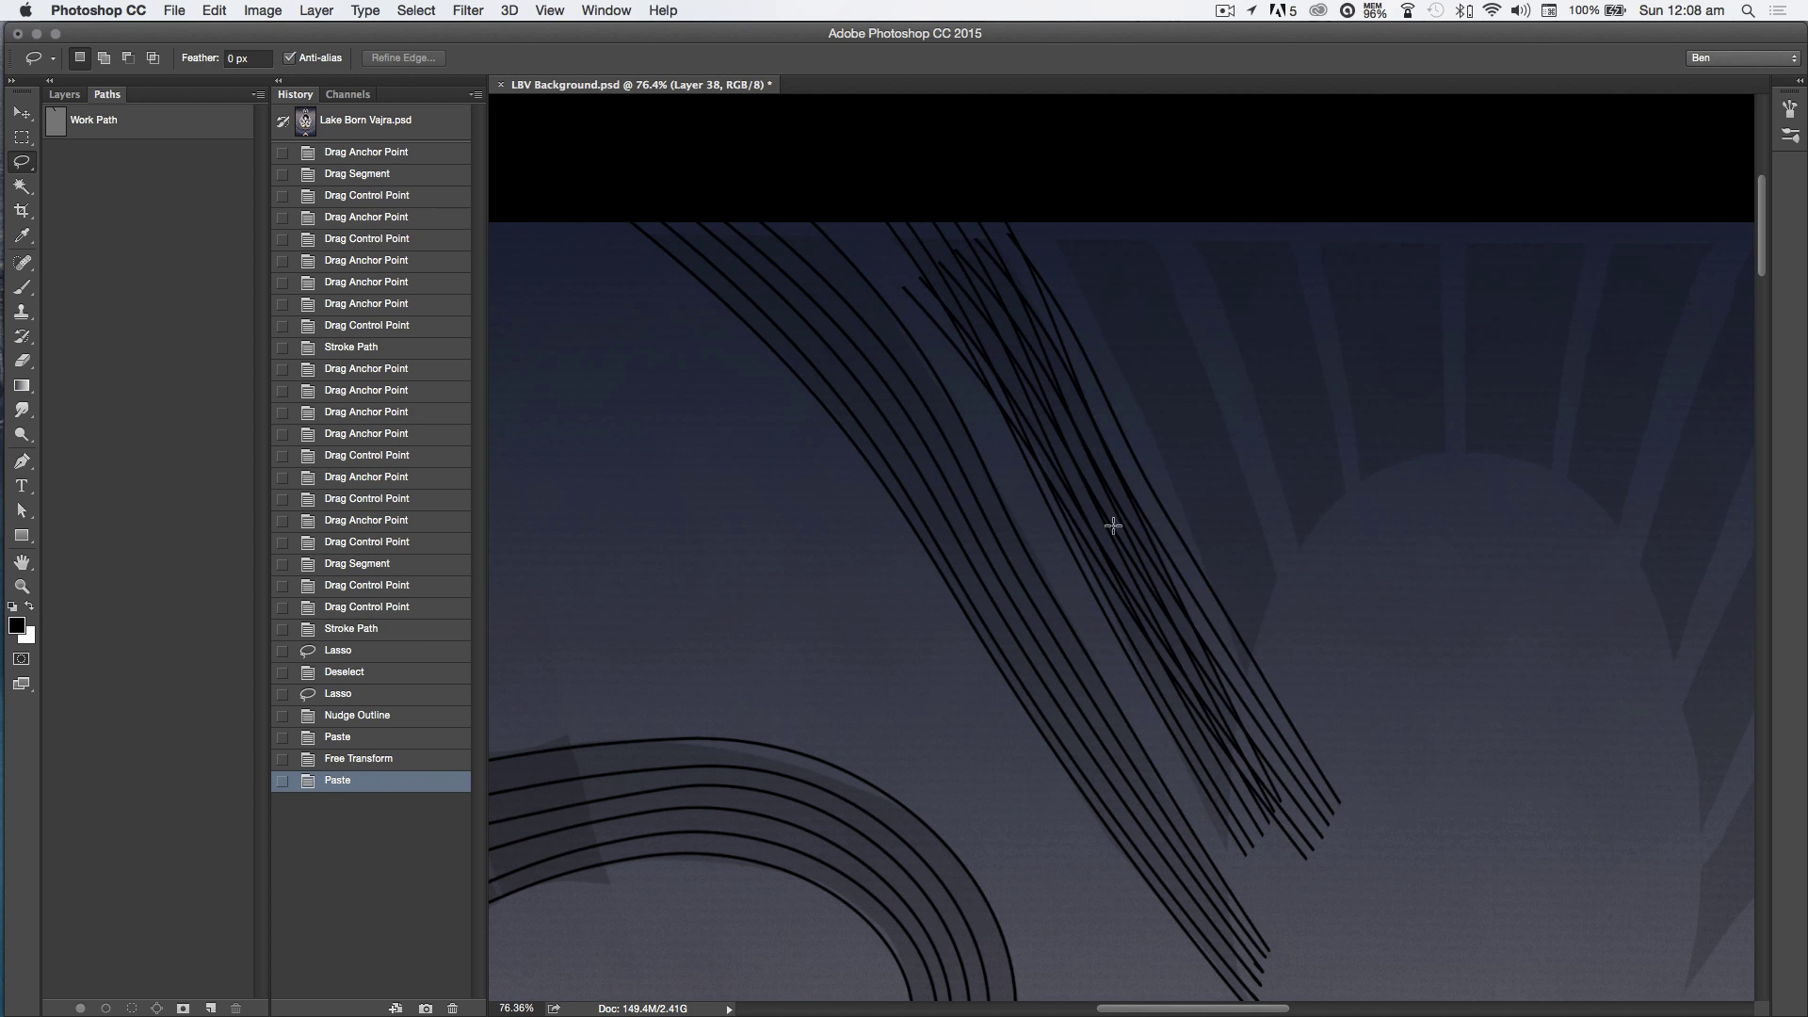
key("v")
left_click_drag(1115, 541, 1158, 404)
key("super+t")
left_click_drag(819, 562, 821, 581)
left_click_drag(1081, 487, 1079, 468)
left_click_drag(731, 560, 731, 562)
key("Return")
Step: Paste another copy of the lines and move and rotate it to fit the fourth shaded ray
key("super+v")
left_click_drag(809, 616, 934, 429)
key("super+t")
left_click_drag(771, 558, 734, 419)
left_click_drag(1152, 474, 839, 589)
key("Return")
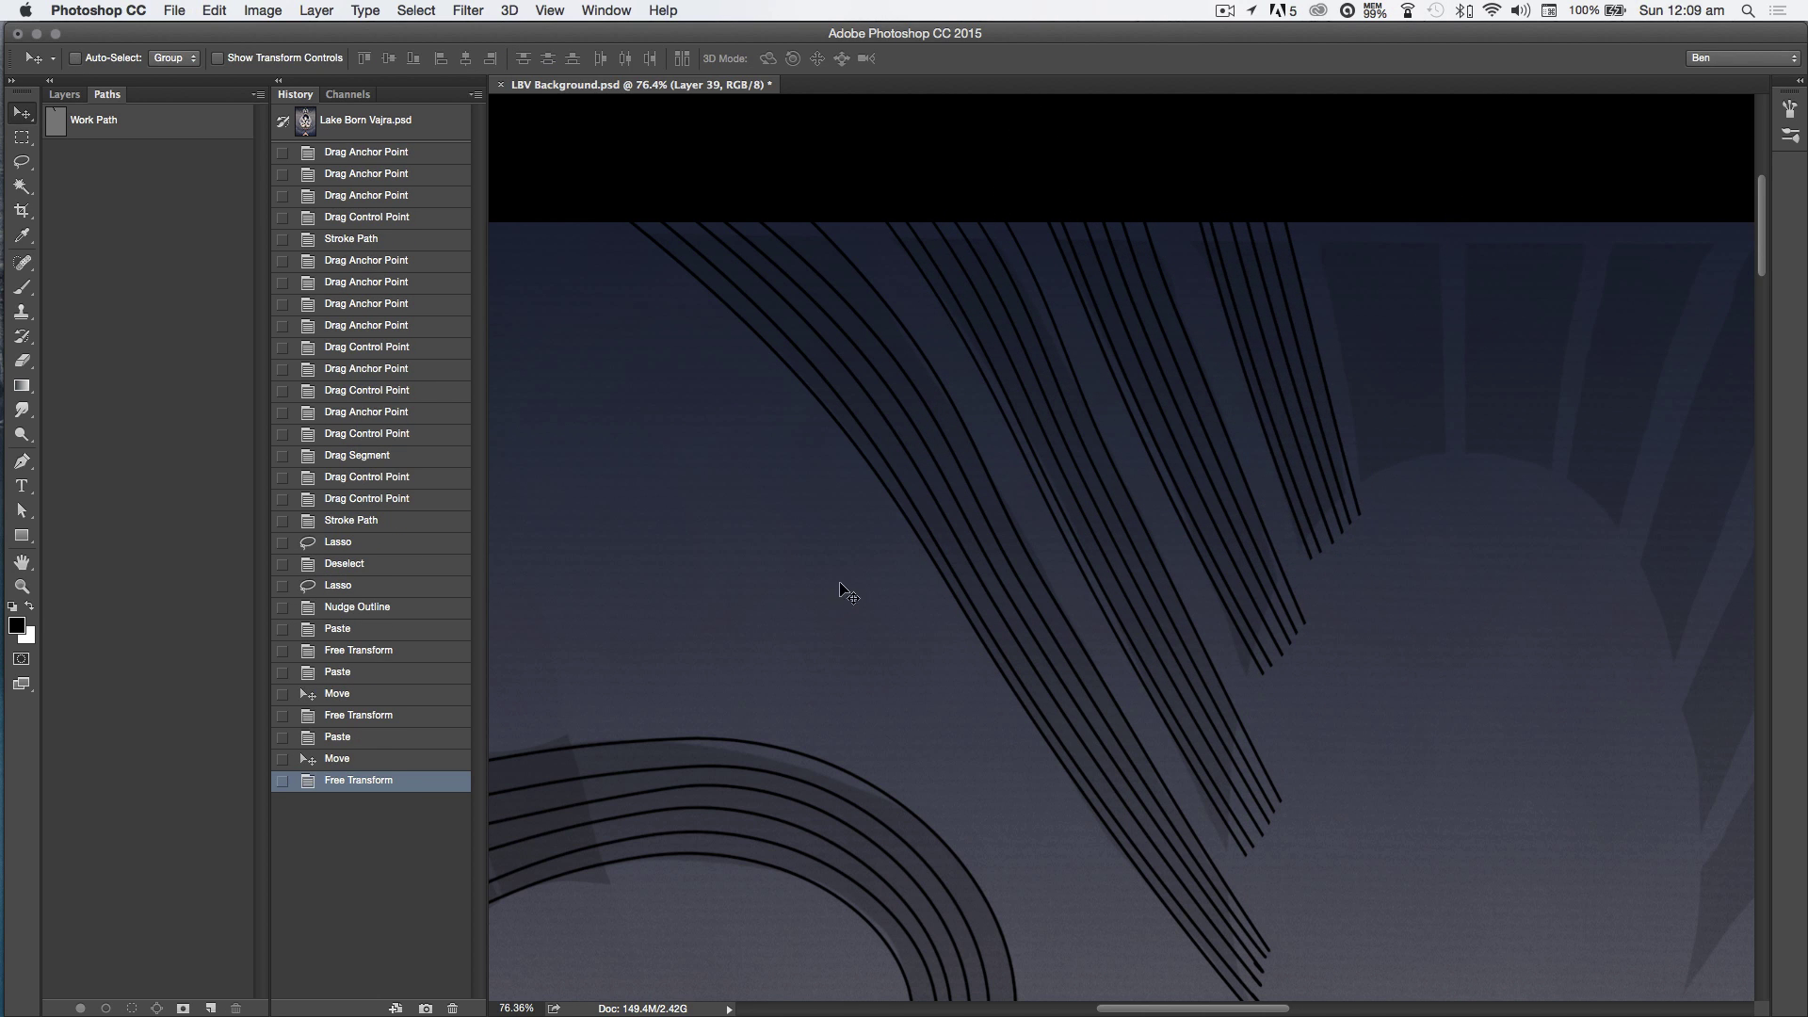
Step: Paste another copy of the lines and fit it over the fifth shaded ray, rotated about 22.2°
key("super+v")
key("super+t")
left_click_drag(1177, 598, 1418, 470)
left_click_drag(1049, 714, 973, 602)
left_click_drag(1332, 621, 1373, 665)
left_click_drag(1053, 795, 1029, 767)
left_click_drag(1251, 625, 1243, 619)
left_click_drag(1333, 819, 1342, 821)
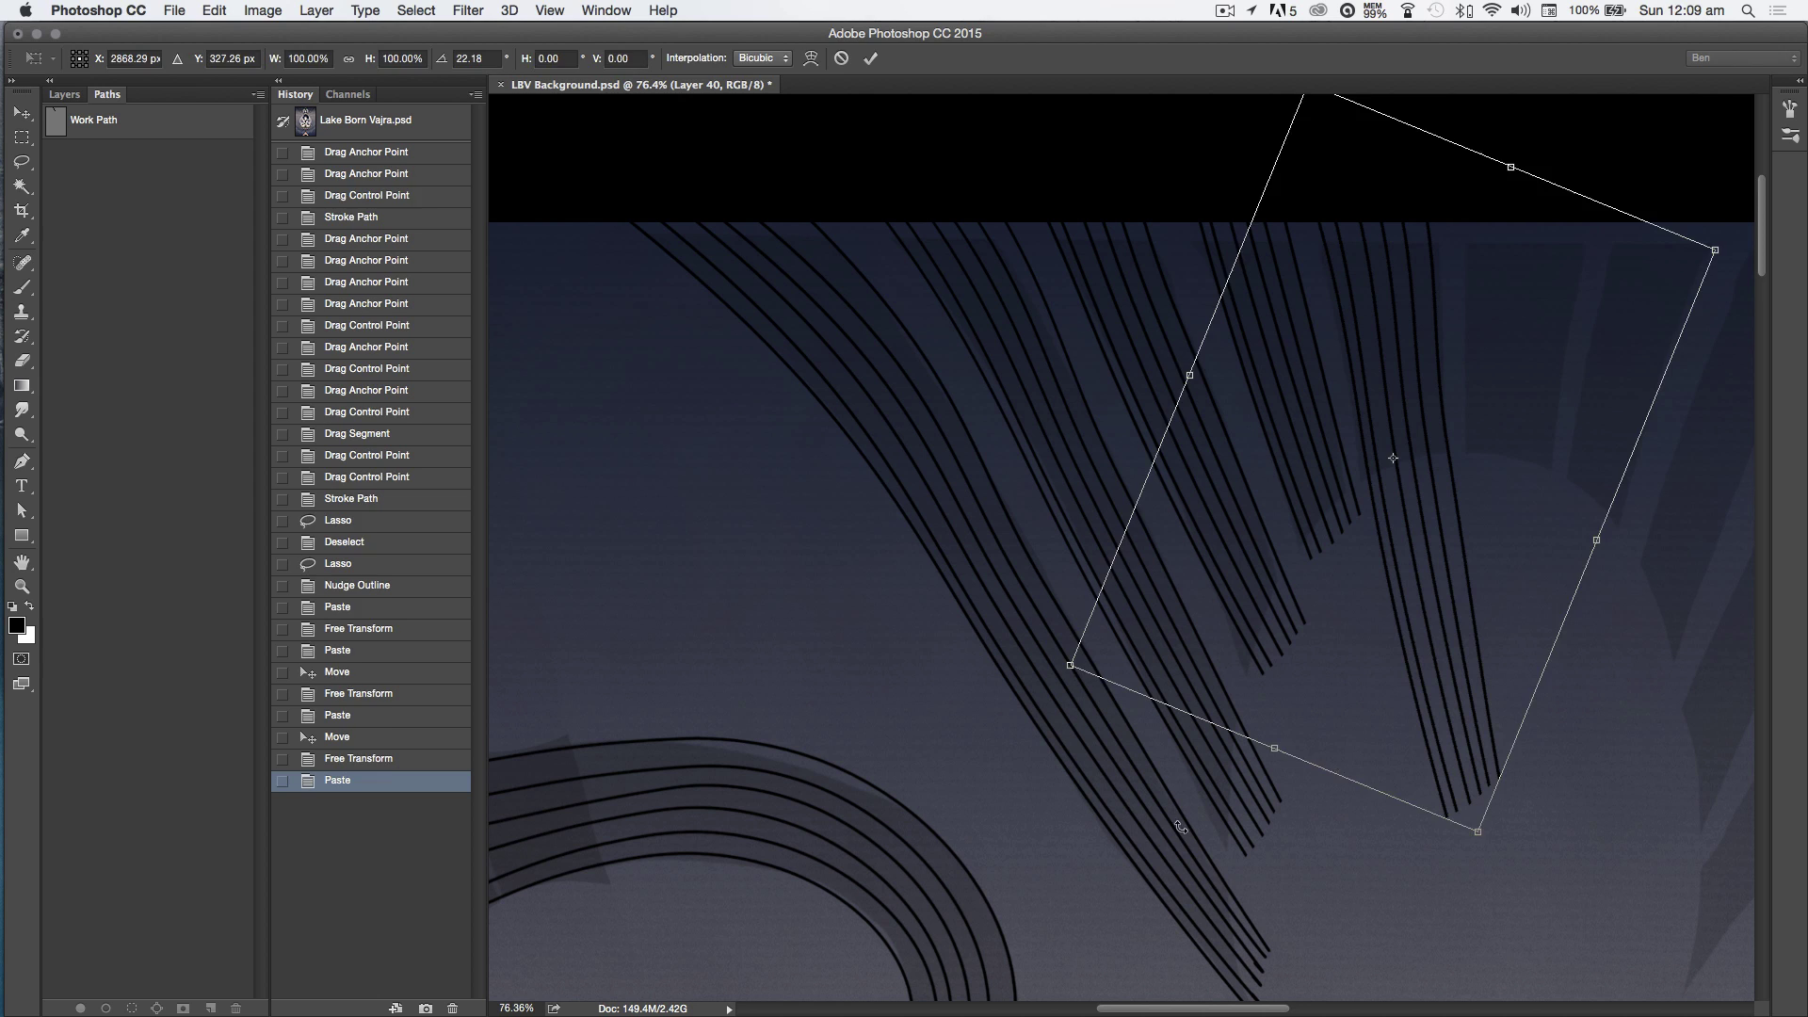
key("Return")
Step: Merge the four pasted line layers down into the Rainbow line layer
left_click(65, 95)
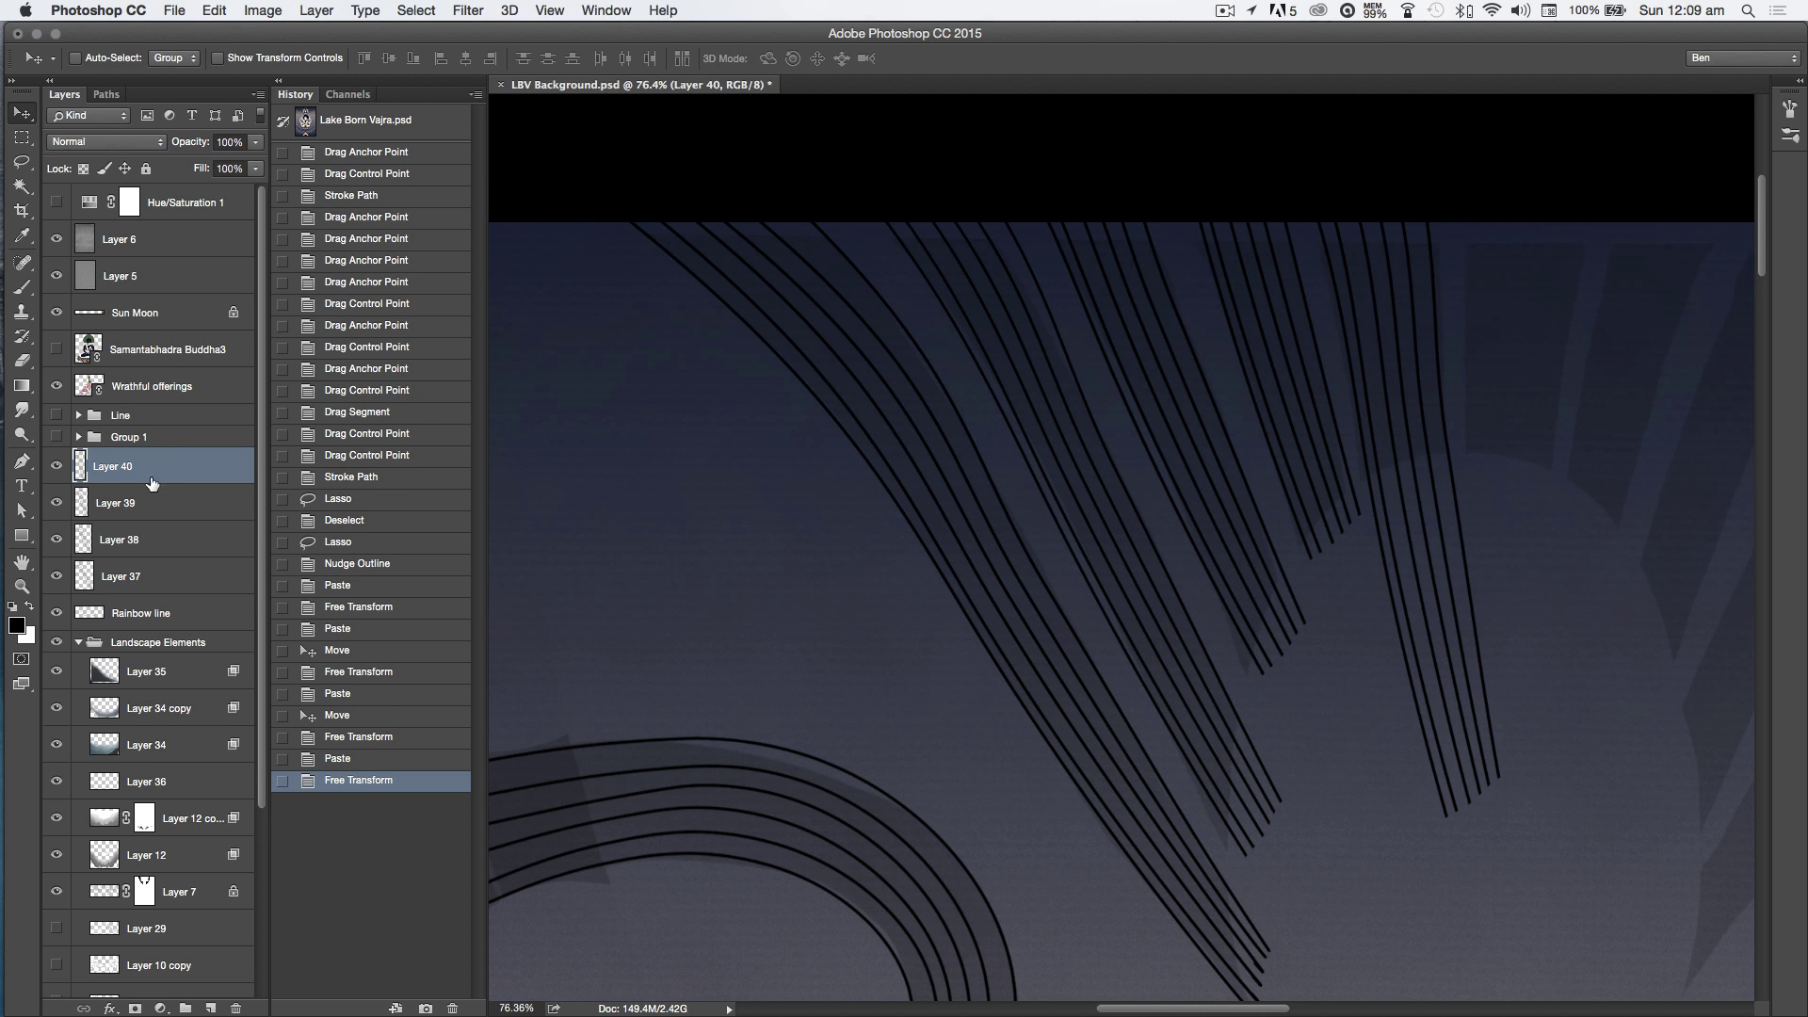
key("super+e")
key("super+e")
key("super+e")
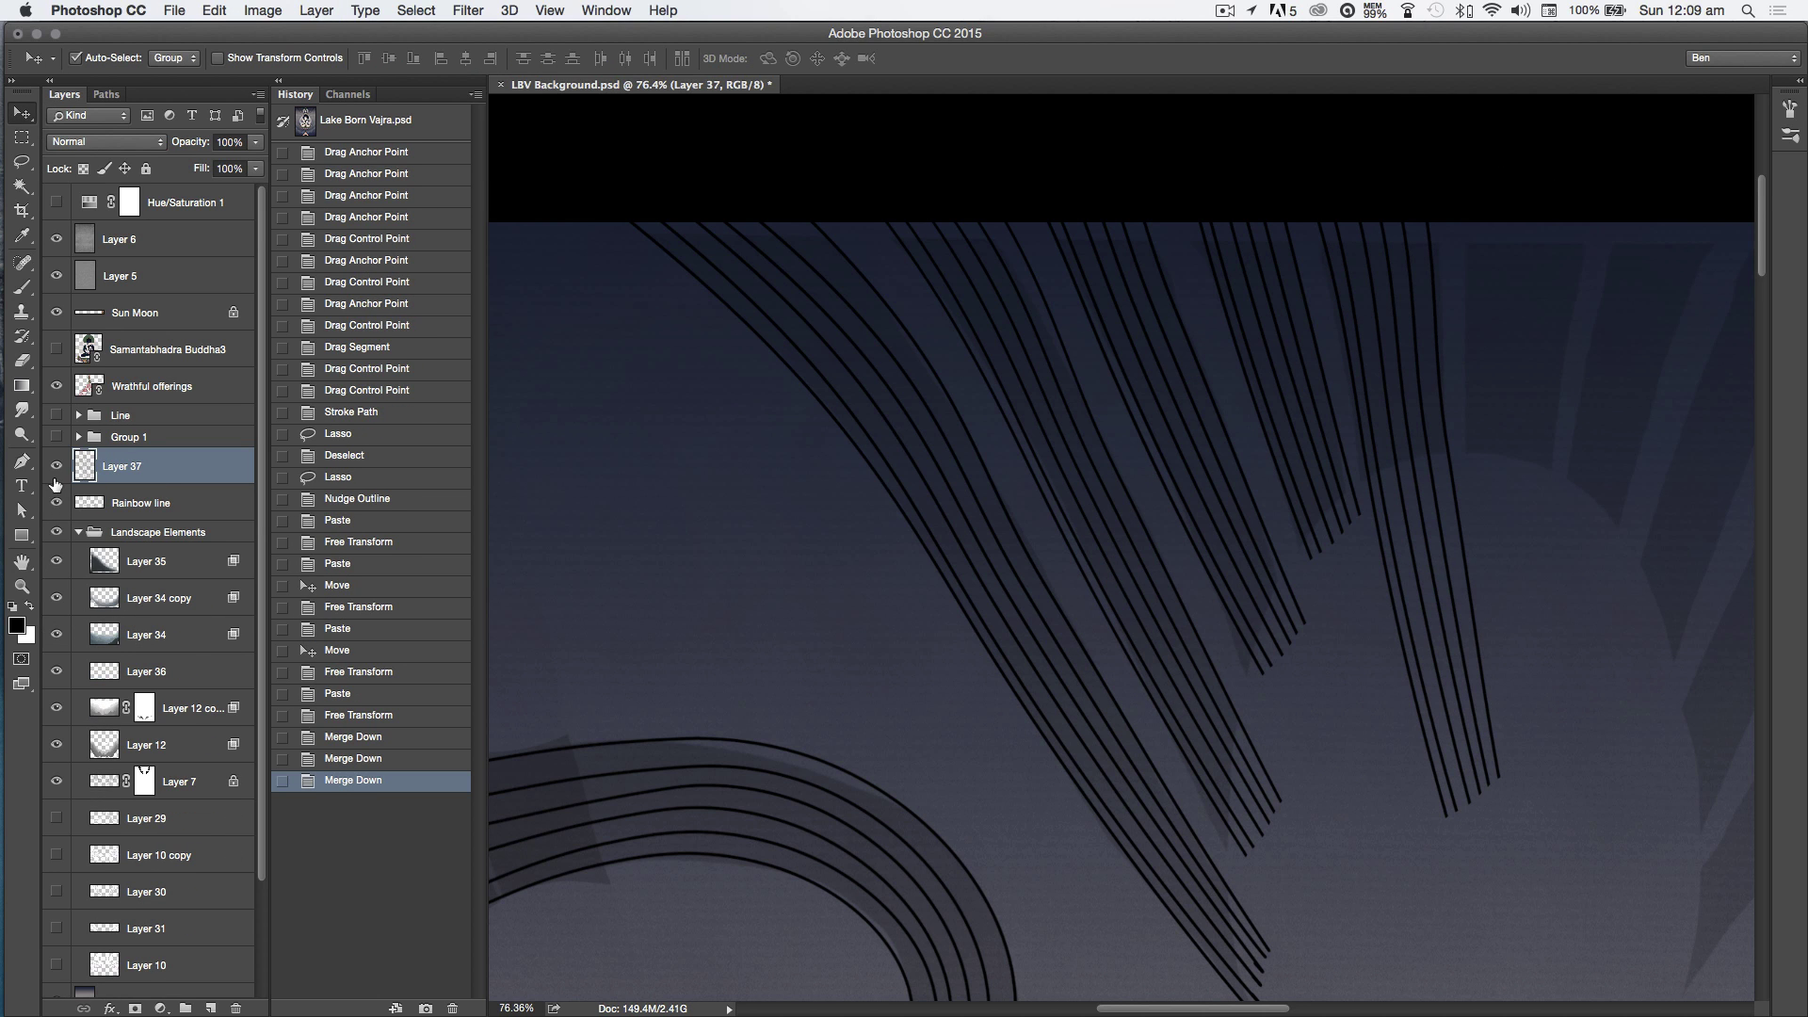
key("super+e")
Step: Erase the ray lines' lower ends that extend into the central arch, using a smaller eraser for the edge
key("e")
left_click_drag(1473, 766, 1419, 820)
key("bracketleft")
key("bracketleft")
key("bracketleft")
key("bracketleft")
key("bracketleft")
key("bracketleft")
mouse_move(1262, 759)
left_mouse_down()
mouse_move(1291, 662)
mouse_move(1398, 495)
mouse_move(1441, 485)
left_mouse_up()
mouse_move(1415, 541)
left_mouse_down()
mouse_move(1404, 630)
mouse_move(1415, 596)
left_mouse_up()
left_click_drag(1041, 850, 961, 660)
left_click_drag(1187, 698, 1188, 805)
left_click_drag(1184, 726, 1187, 754)
left_click_drag(1074, 817, 1030, 827)
key("super+j")
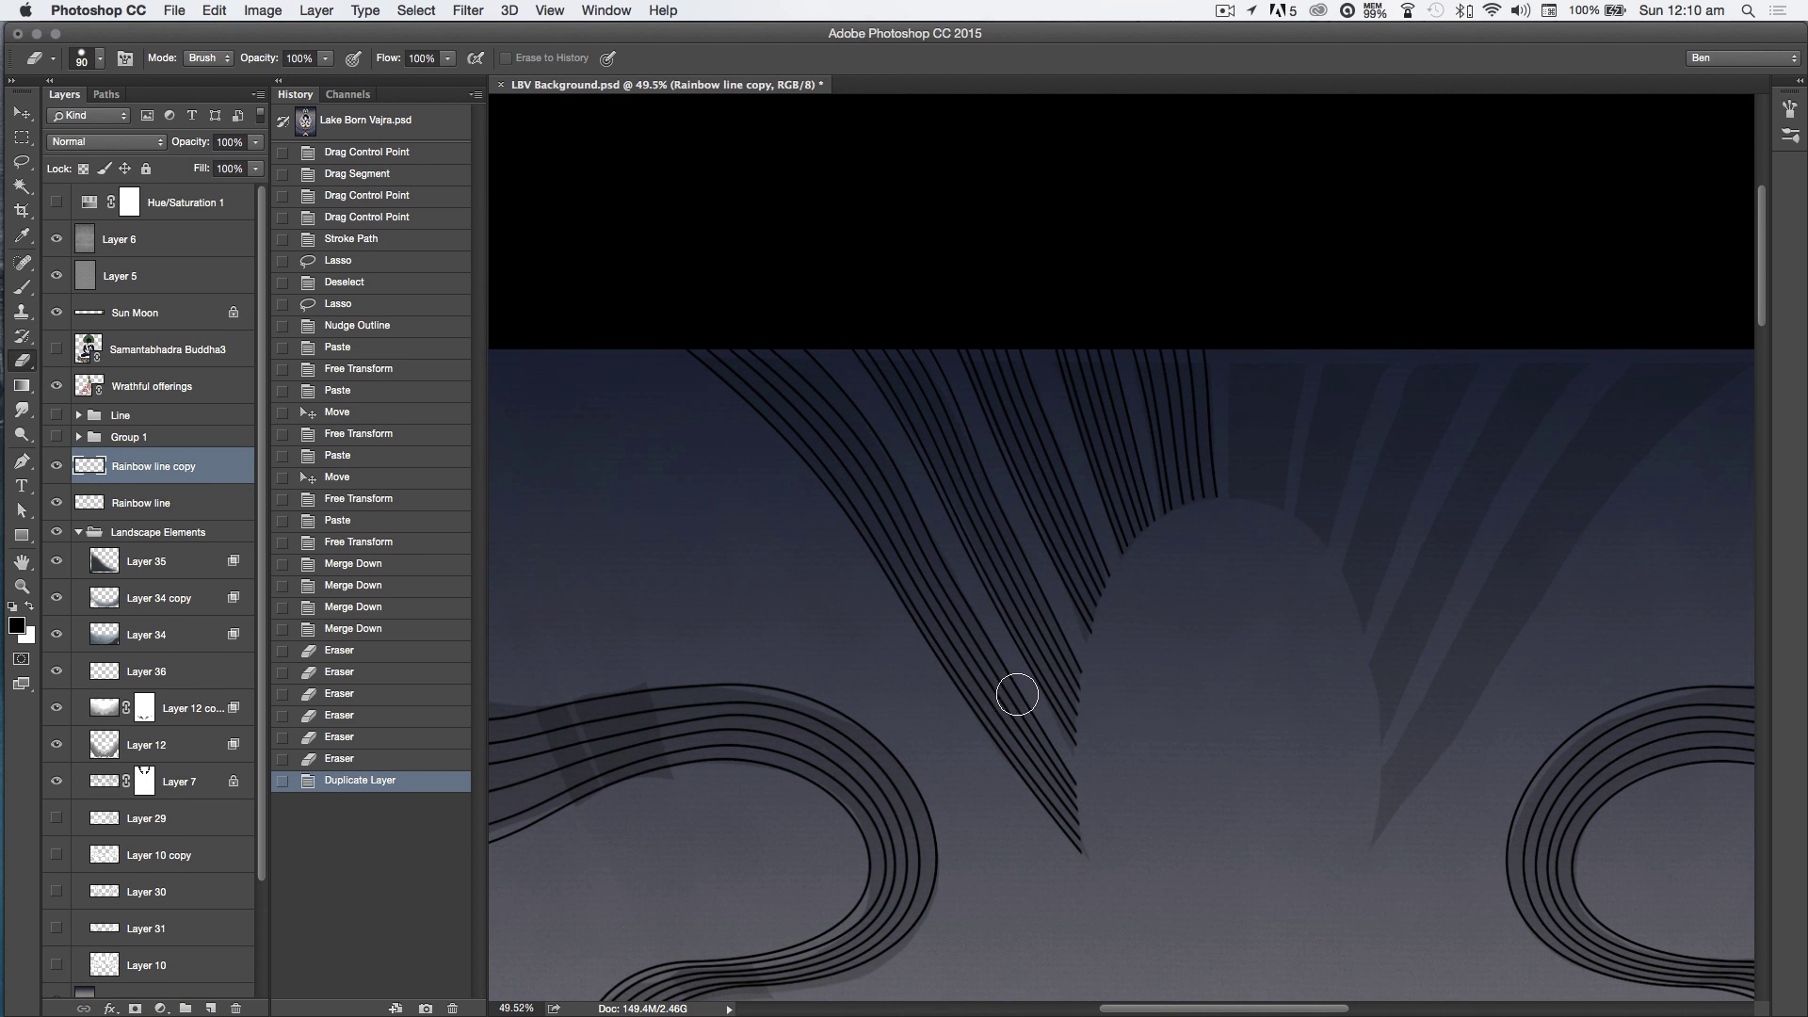
left_click(56, 467)
left_click(57, 467)
key("super+z")
Step: Lasso the finished rays left of the arch and copy and paste them as a new layer
key("l")
mouse_move(1126, 882)
left_mouse_down()
mouse_move(681, 467)
mouse_move(1068, 891)
left_mouse_up()
key("super+c")
key("super+v")
Step: Flip the pasted rays horizontally at about -98.5% width and align them with the shaded rays right of the arch
key("super+t")
left_click_drag(694, 626, 1710, 704)
scroll(1134, 756, "right", 4)
mouse_move(1088, 775)
left_mouse_down()
mouse_move(1108, 757)
mouse_move(1091, 759)
left_mouse_up()
left_click_drag(1532, 620, 1571, 609)
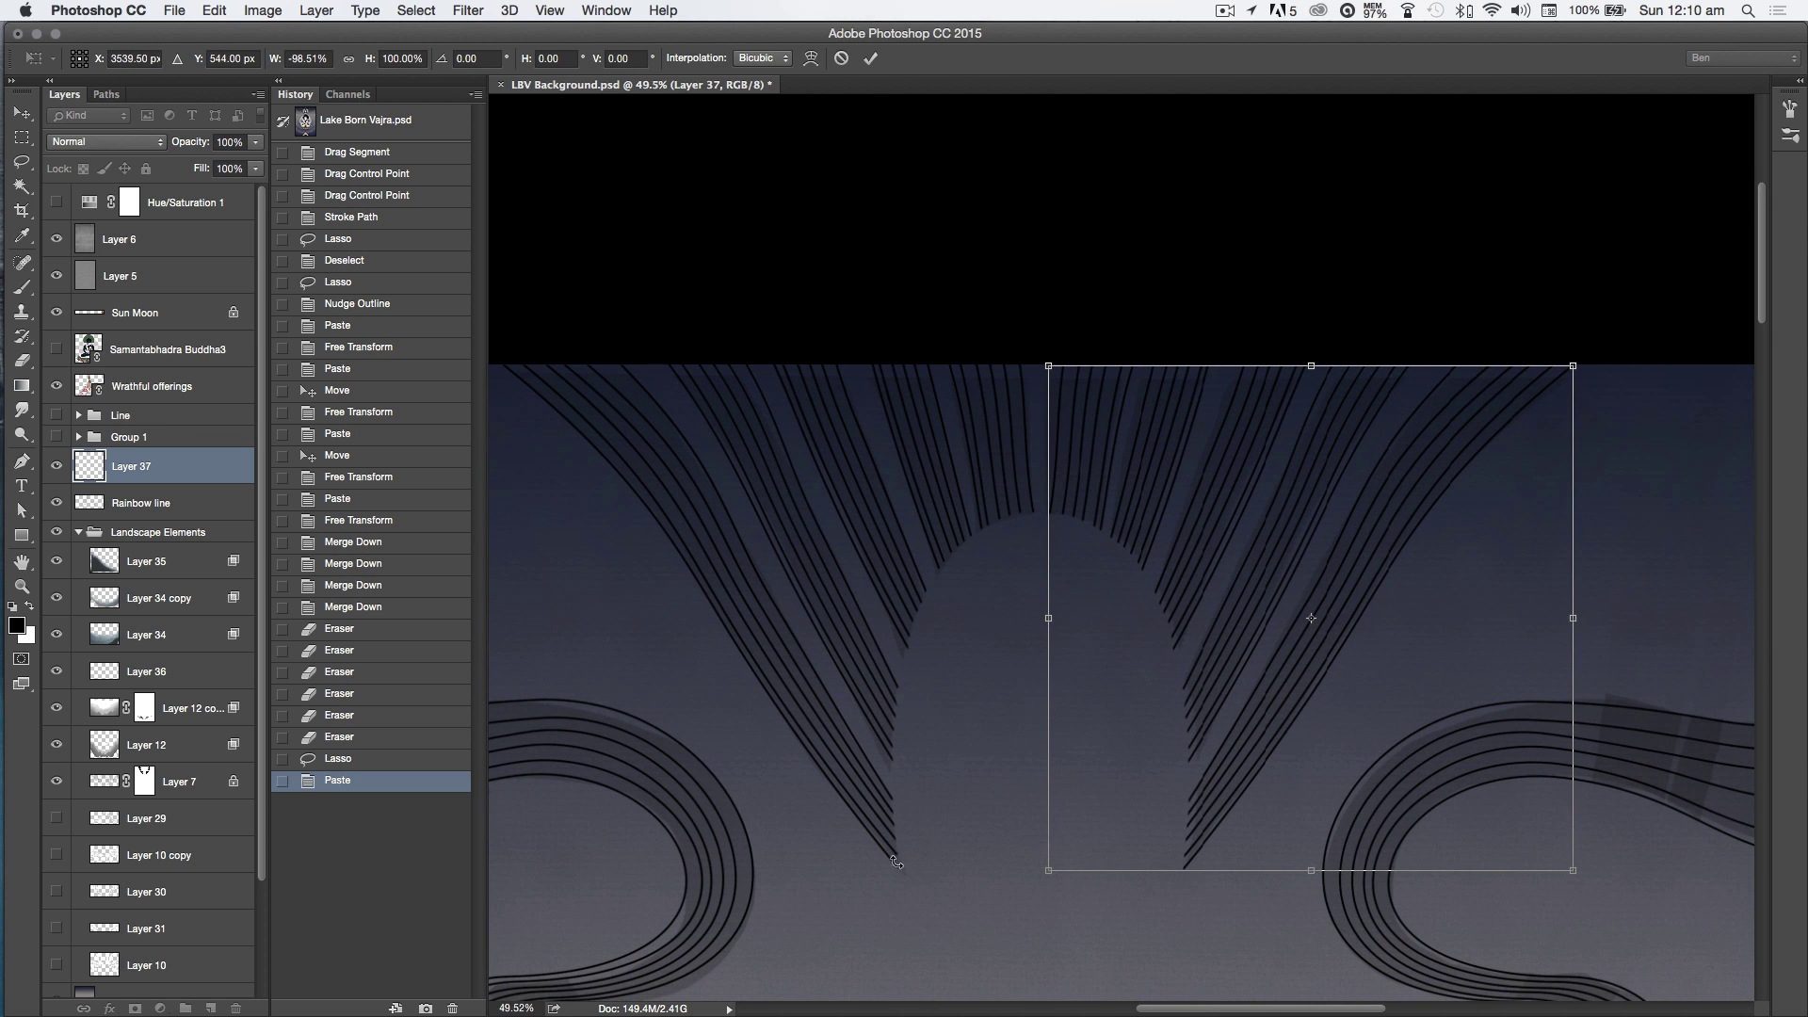
Step: Warp the mirrored rays slightly to match the arch and the shaded rays beneath, and apply the transform
left_click(813, 60)
left_click_drag(1307, 644, 1300, 640)
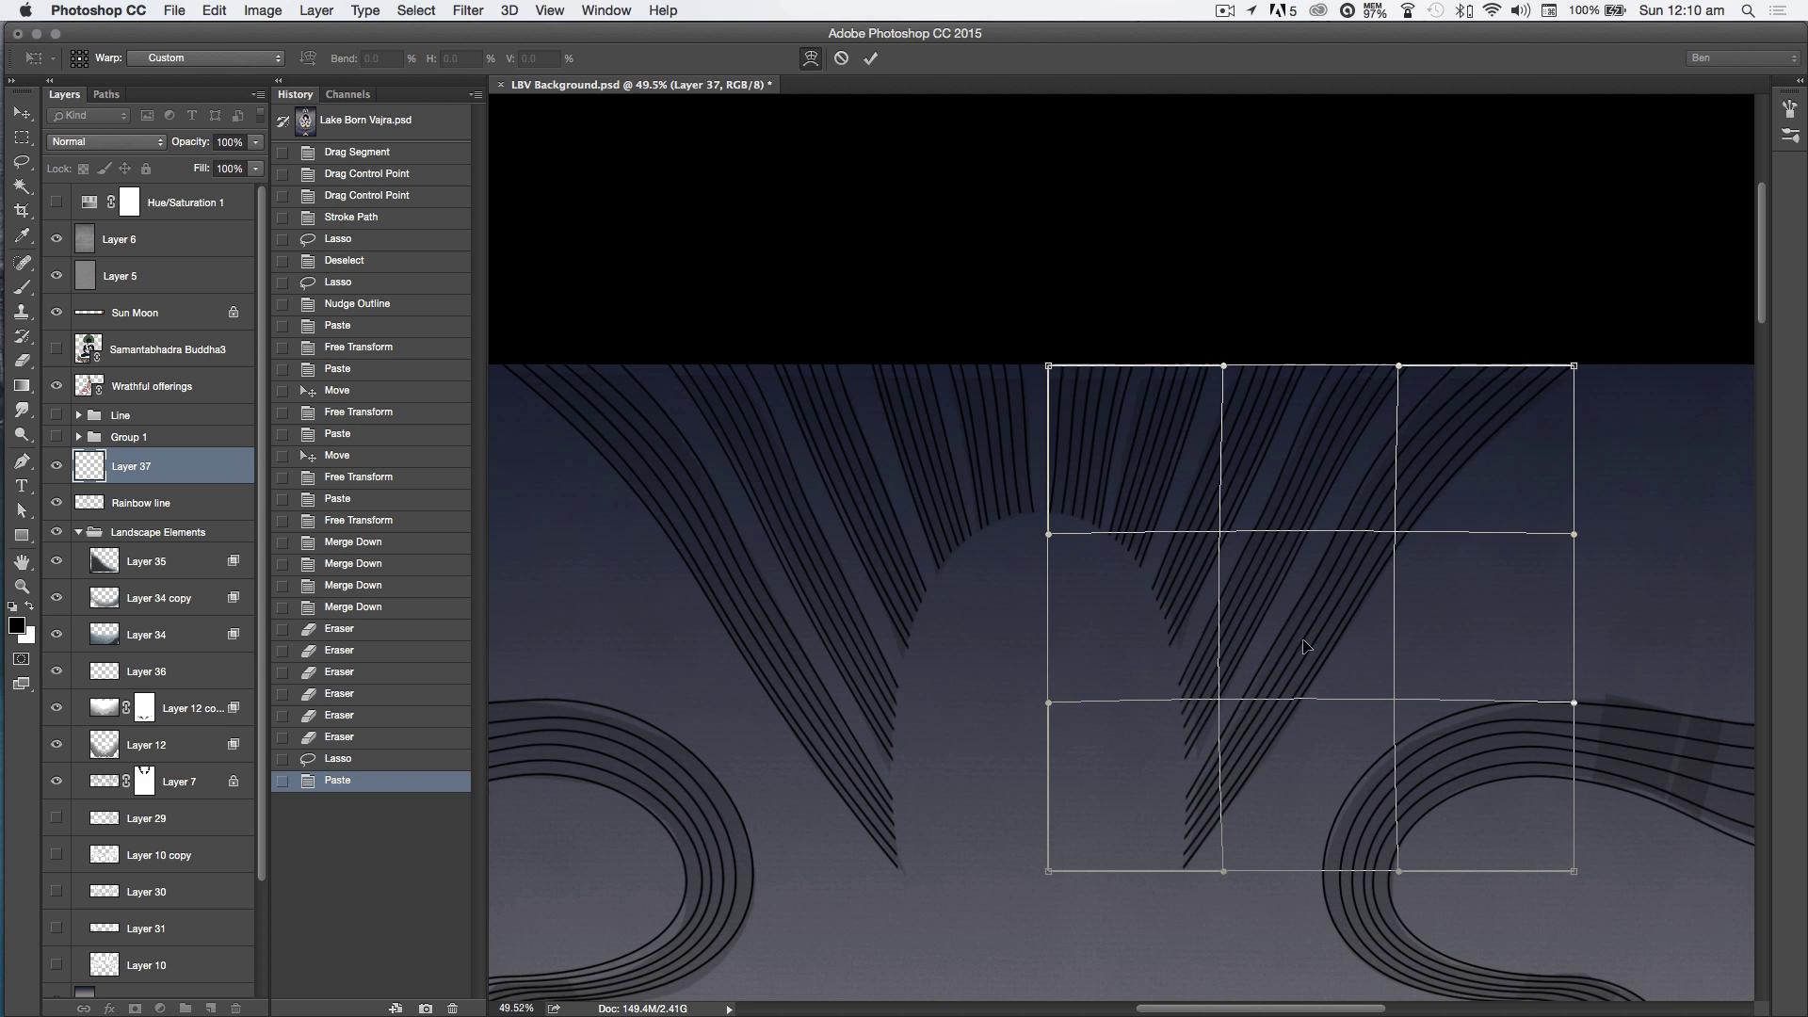
left_click_drag(1048, 533, 1043, 552)
left_click_drag(1224, 871, 1229, 873)
key("Return")
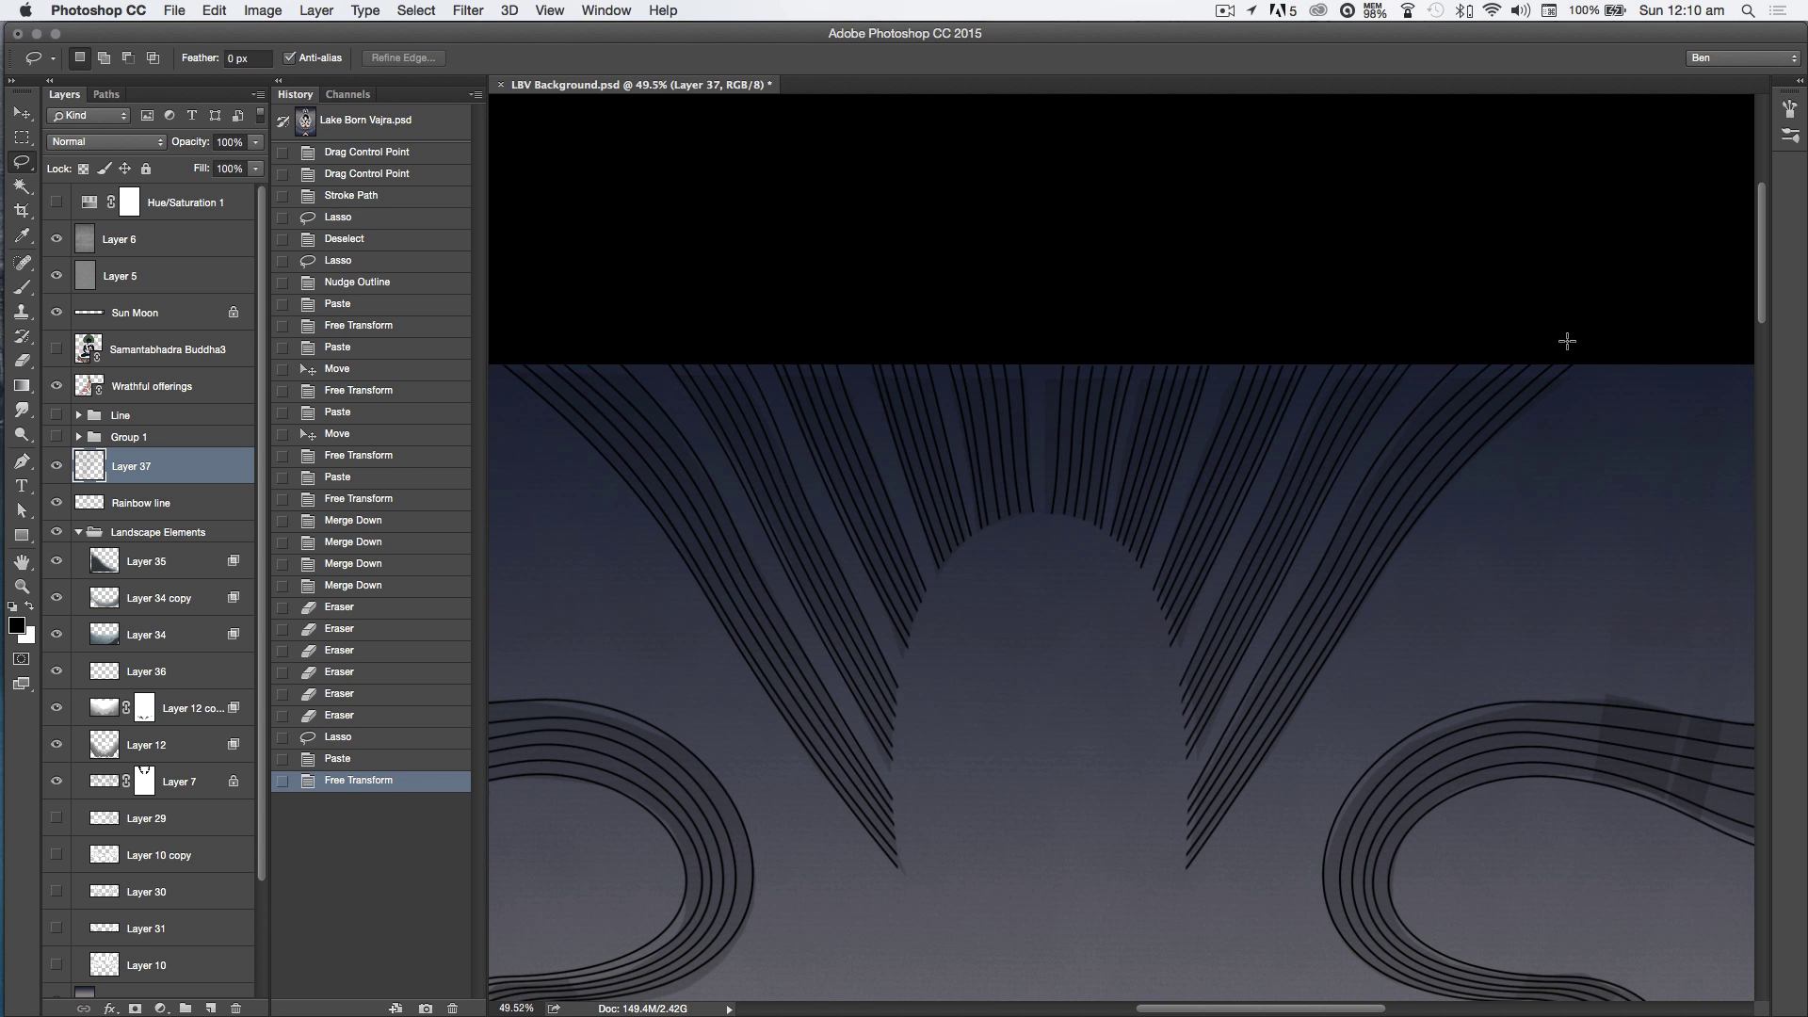
Step: Merge the mirrored rays into the Rainbow line layer and save the document
key("super+e")
key("super+s")
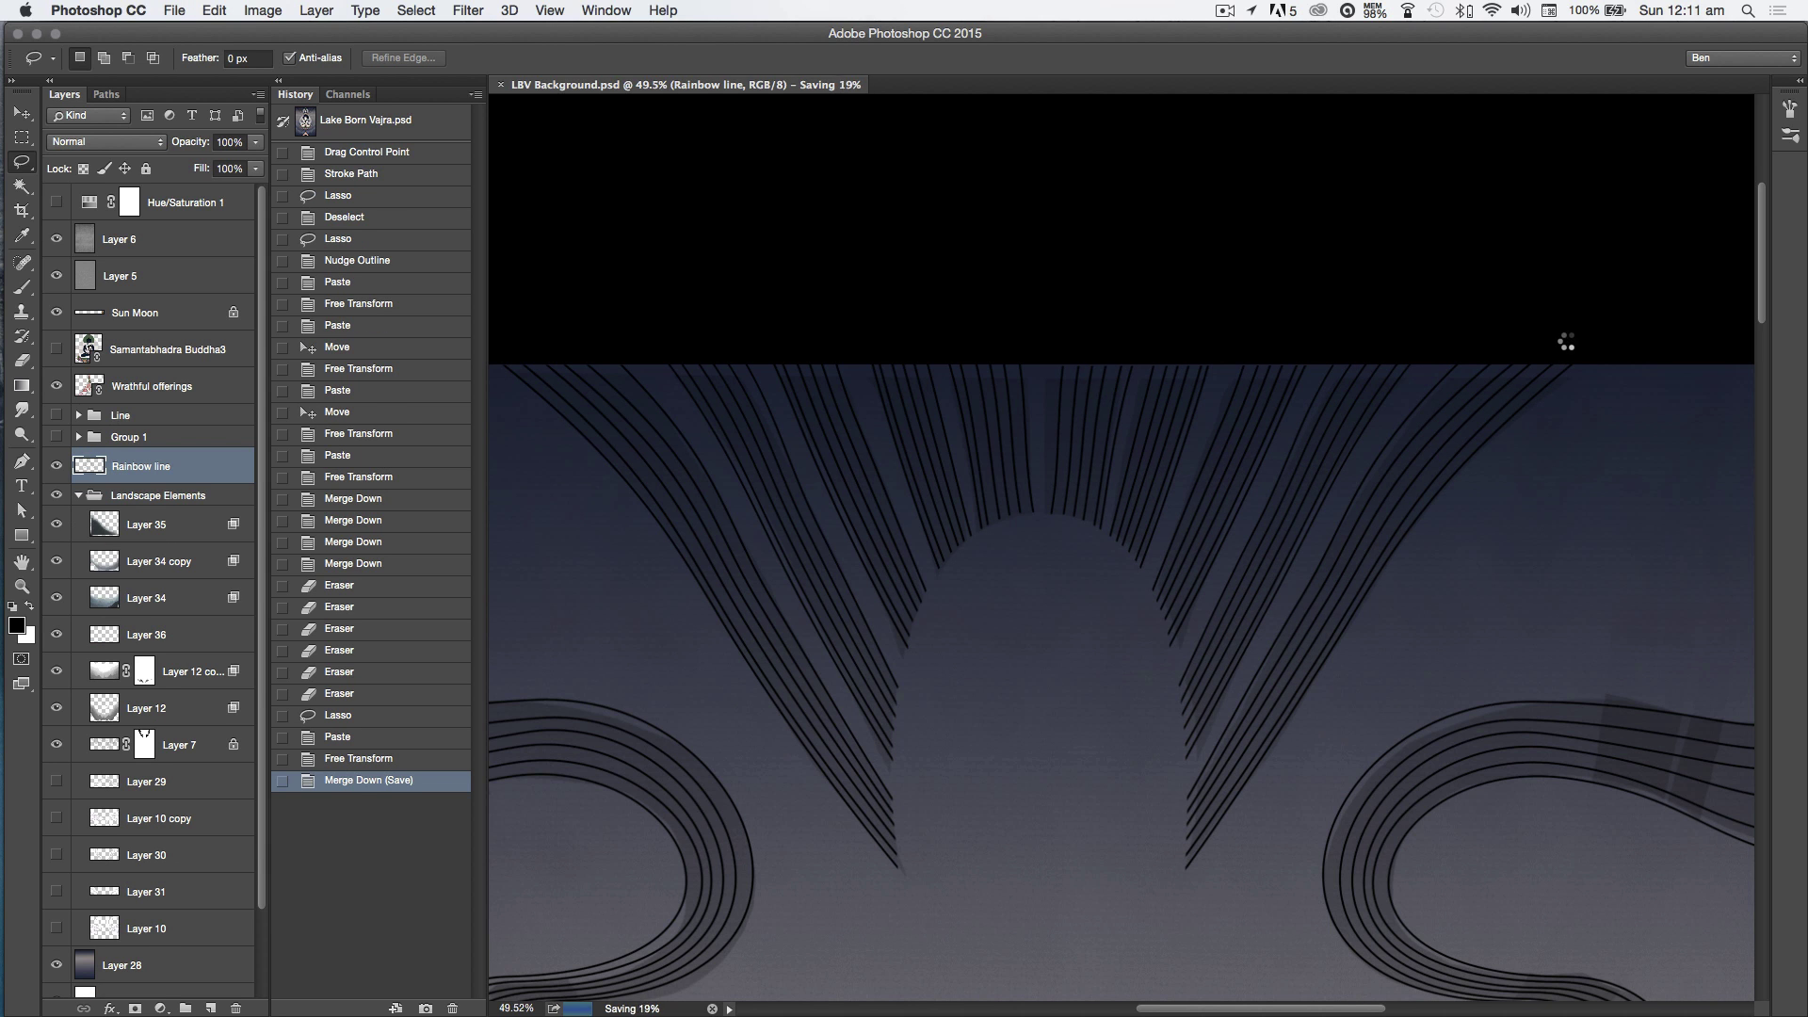
scroll(1003, 886, "down", 5)
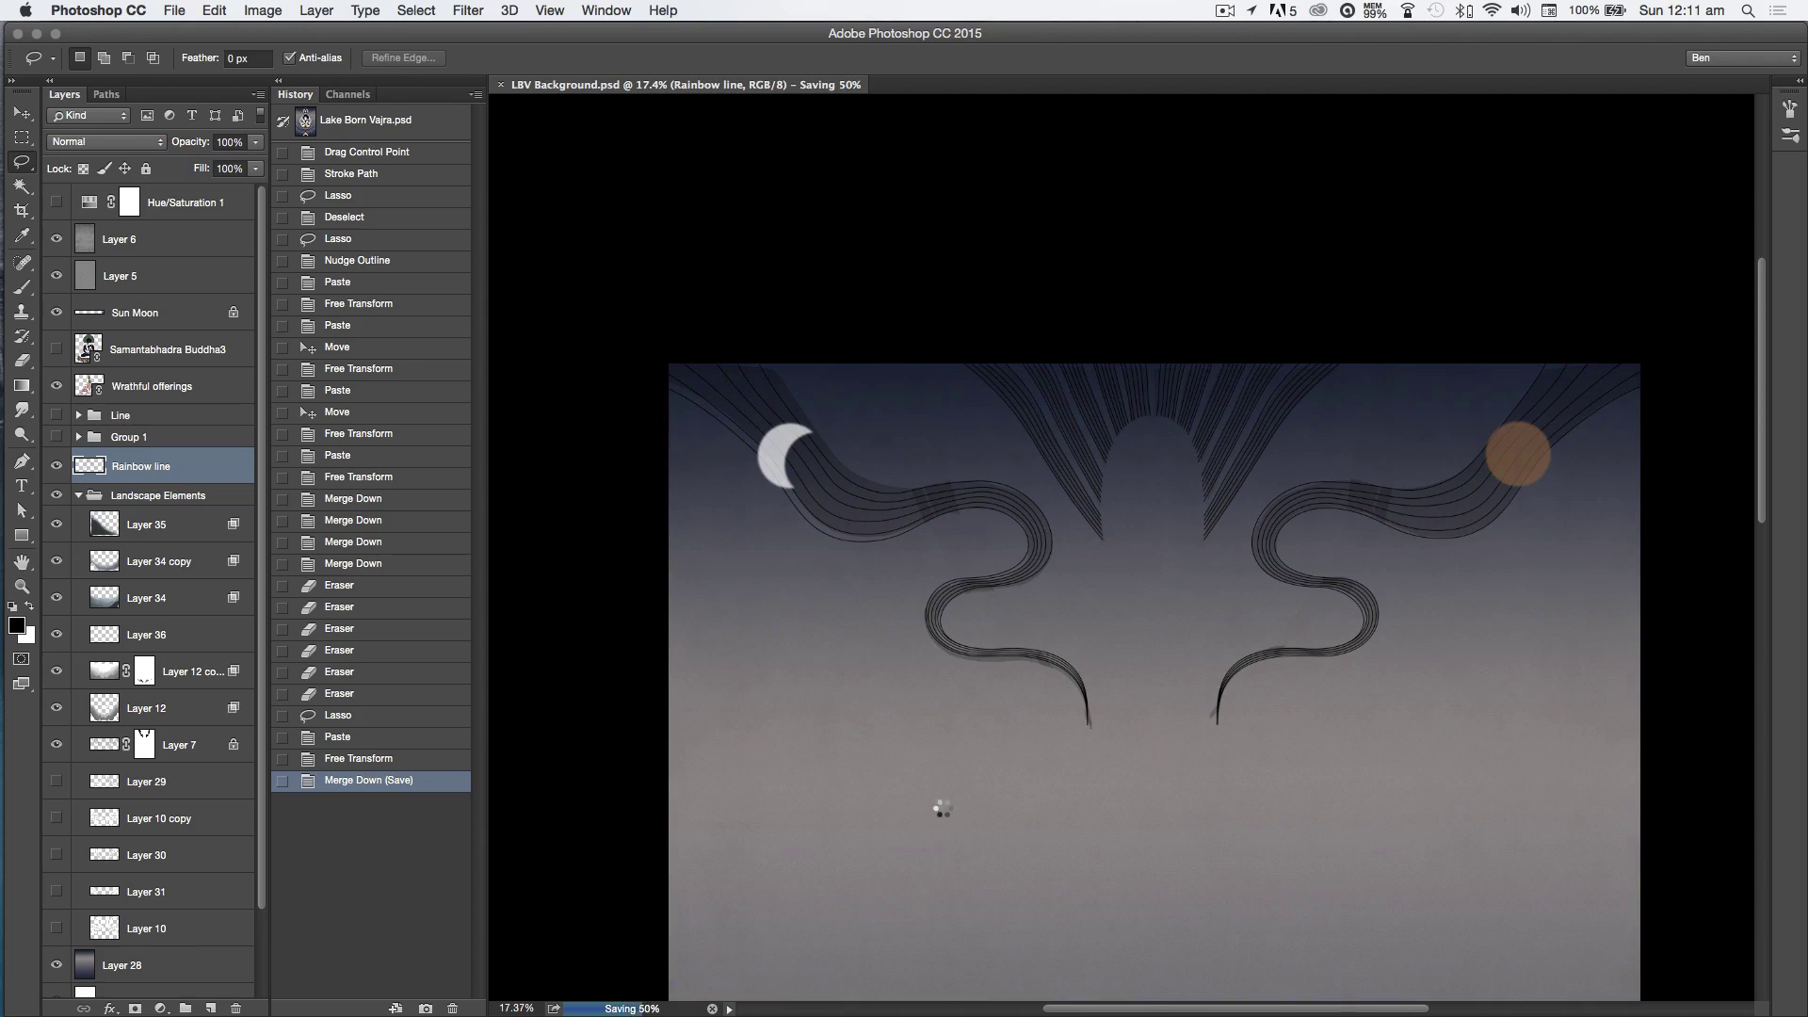
left_click(1222, 11)
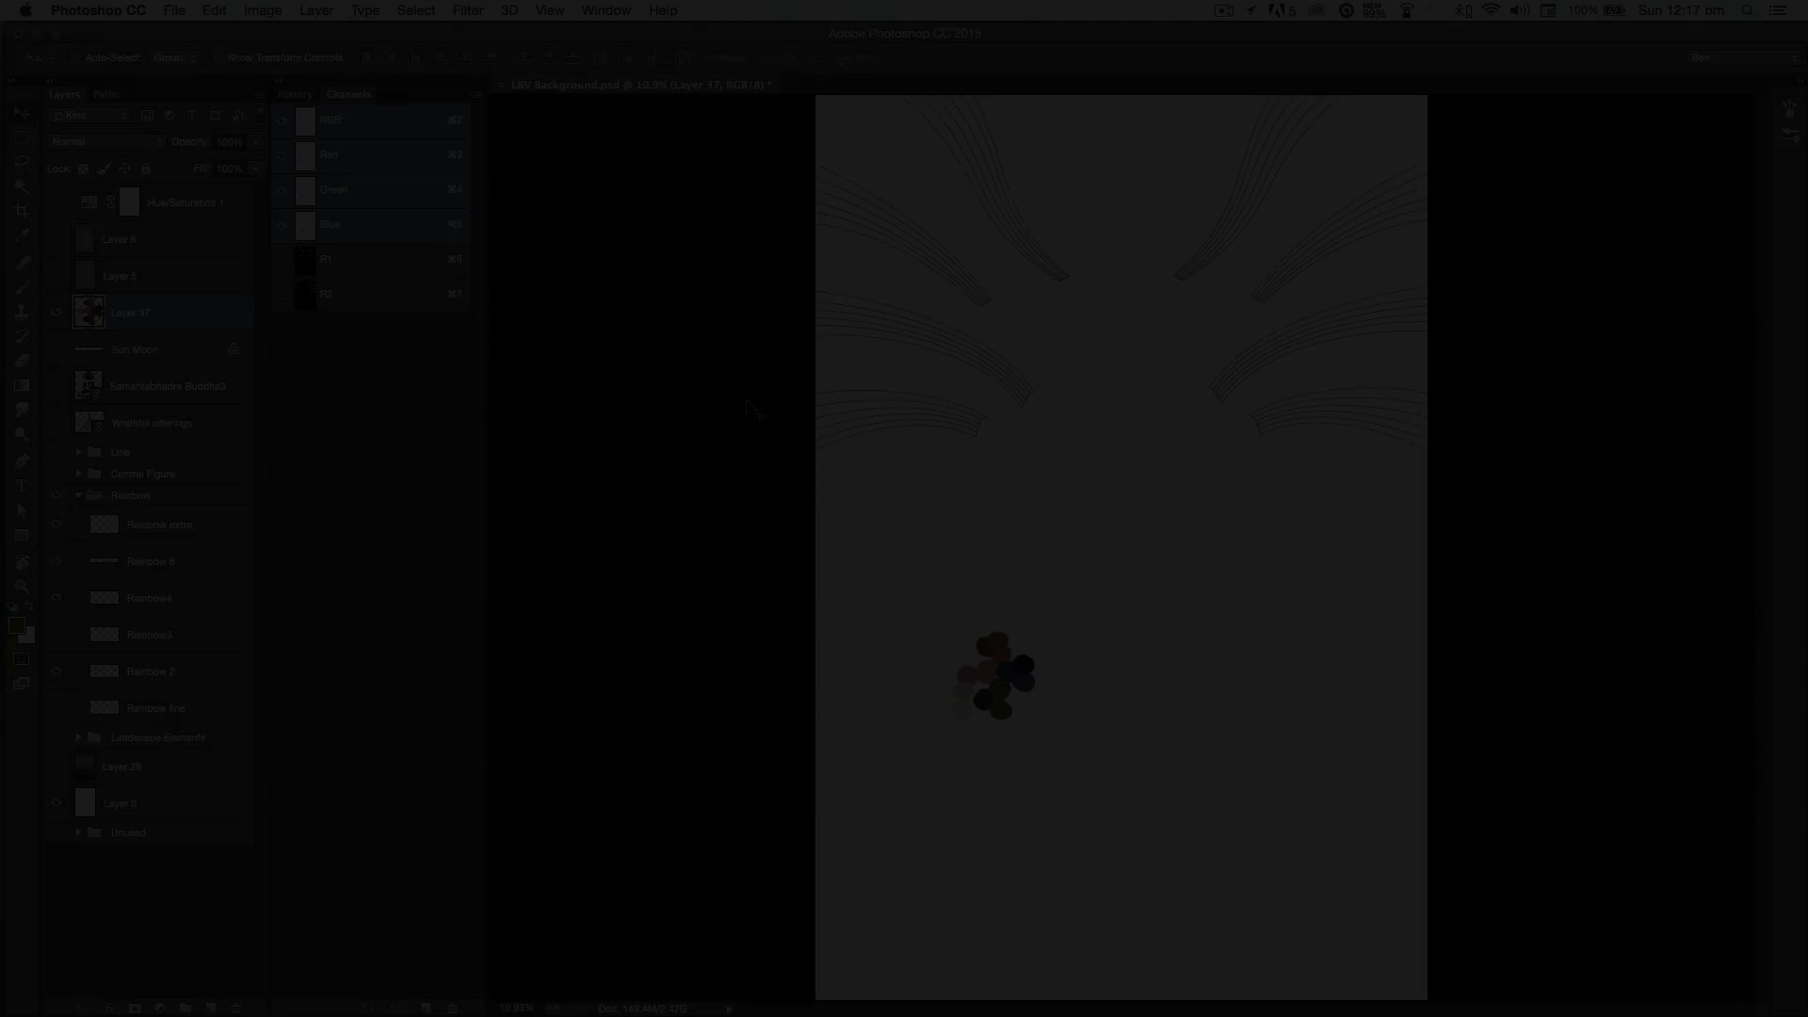
Step: Select the middle stripe of every rainbow band on both sides with the Magic Wand
scroll(969, 477, "up", 3)
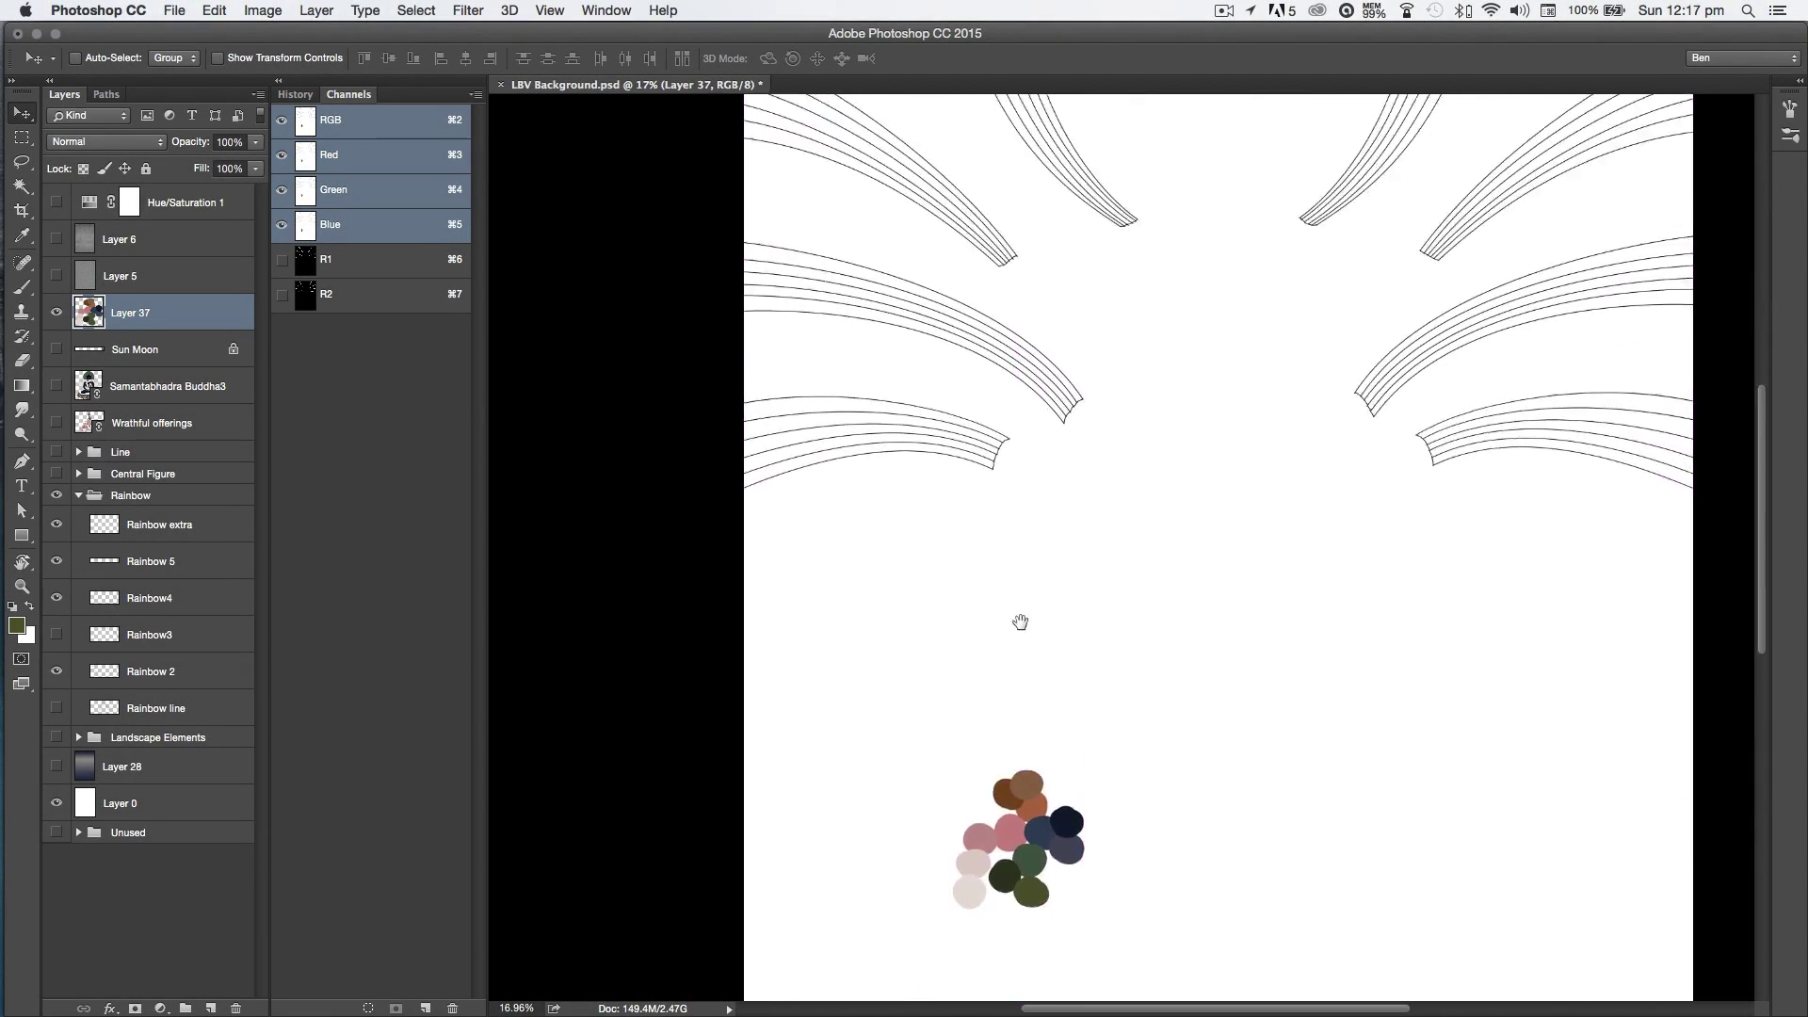
key("w")
left_click(717, 585)
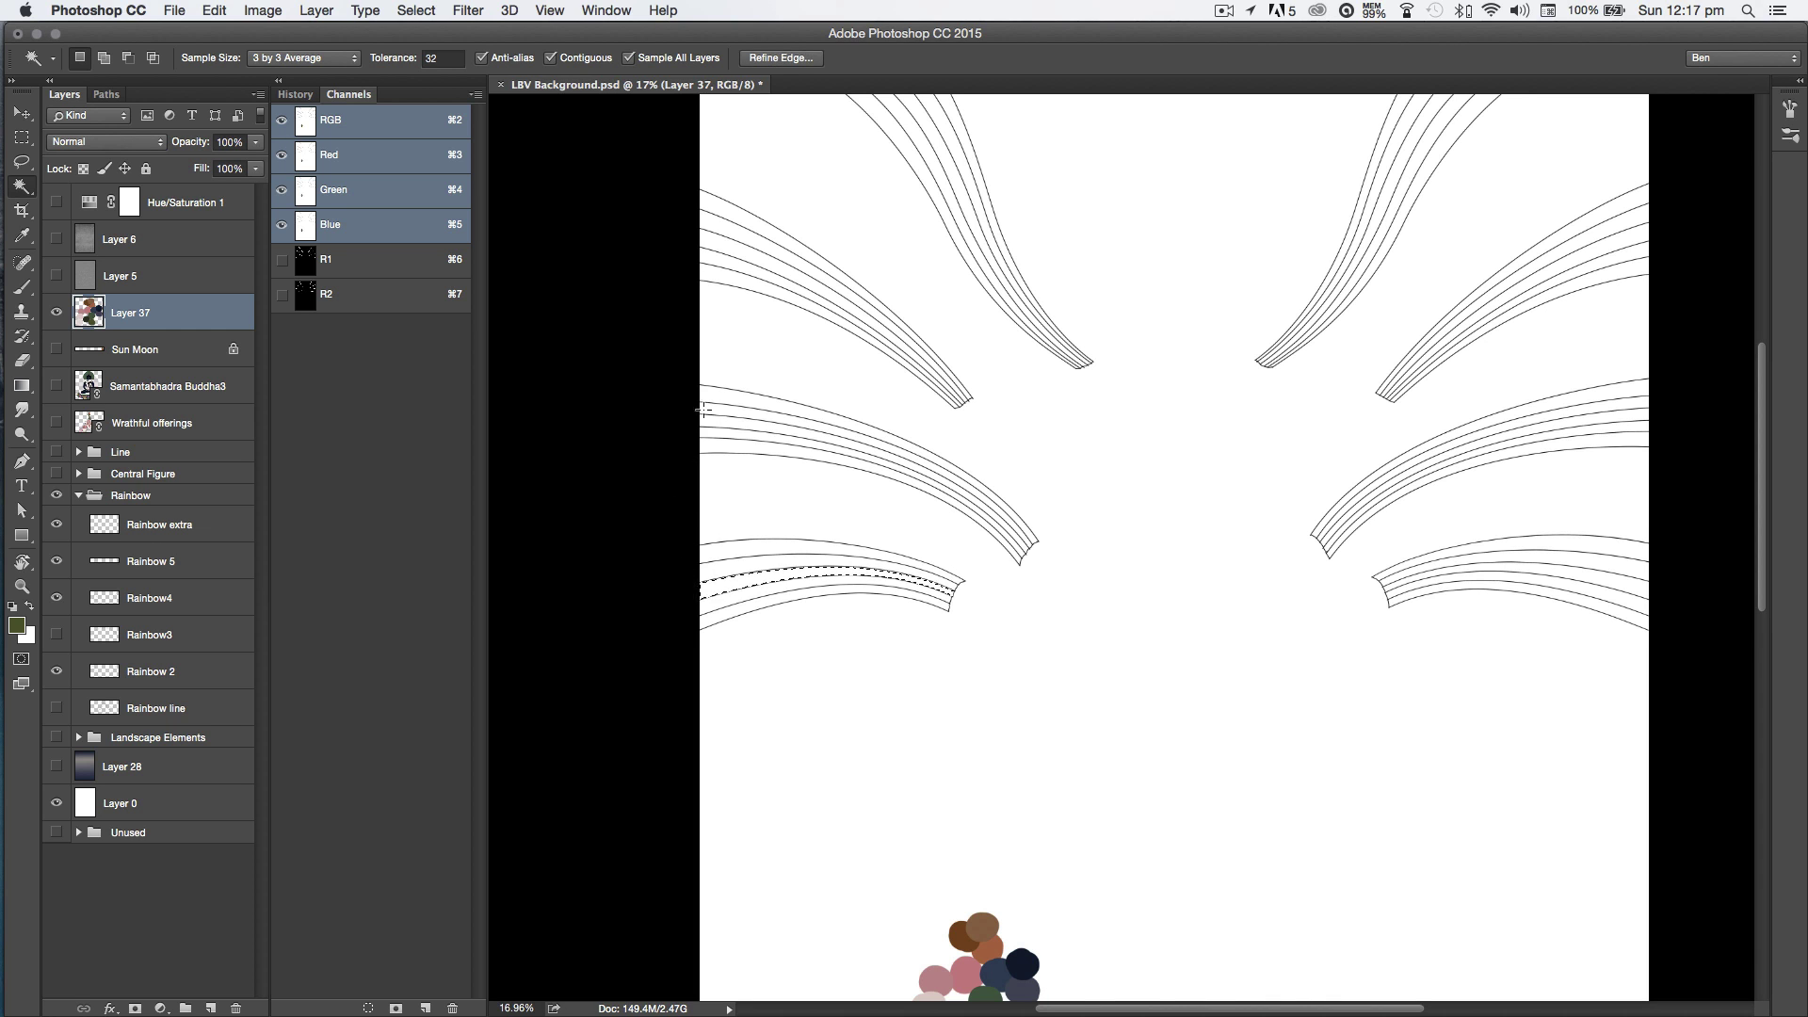
left_click(708, 420, "shift")
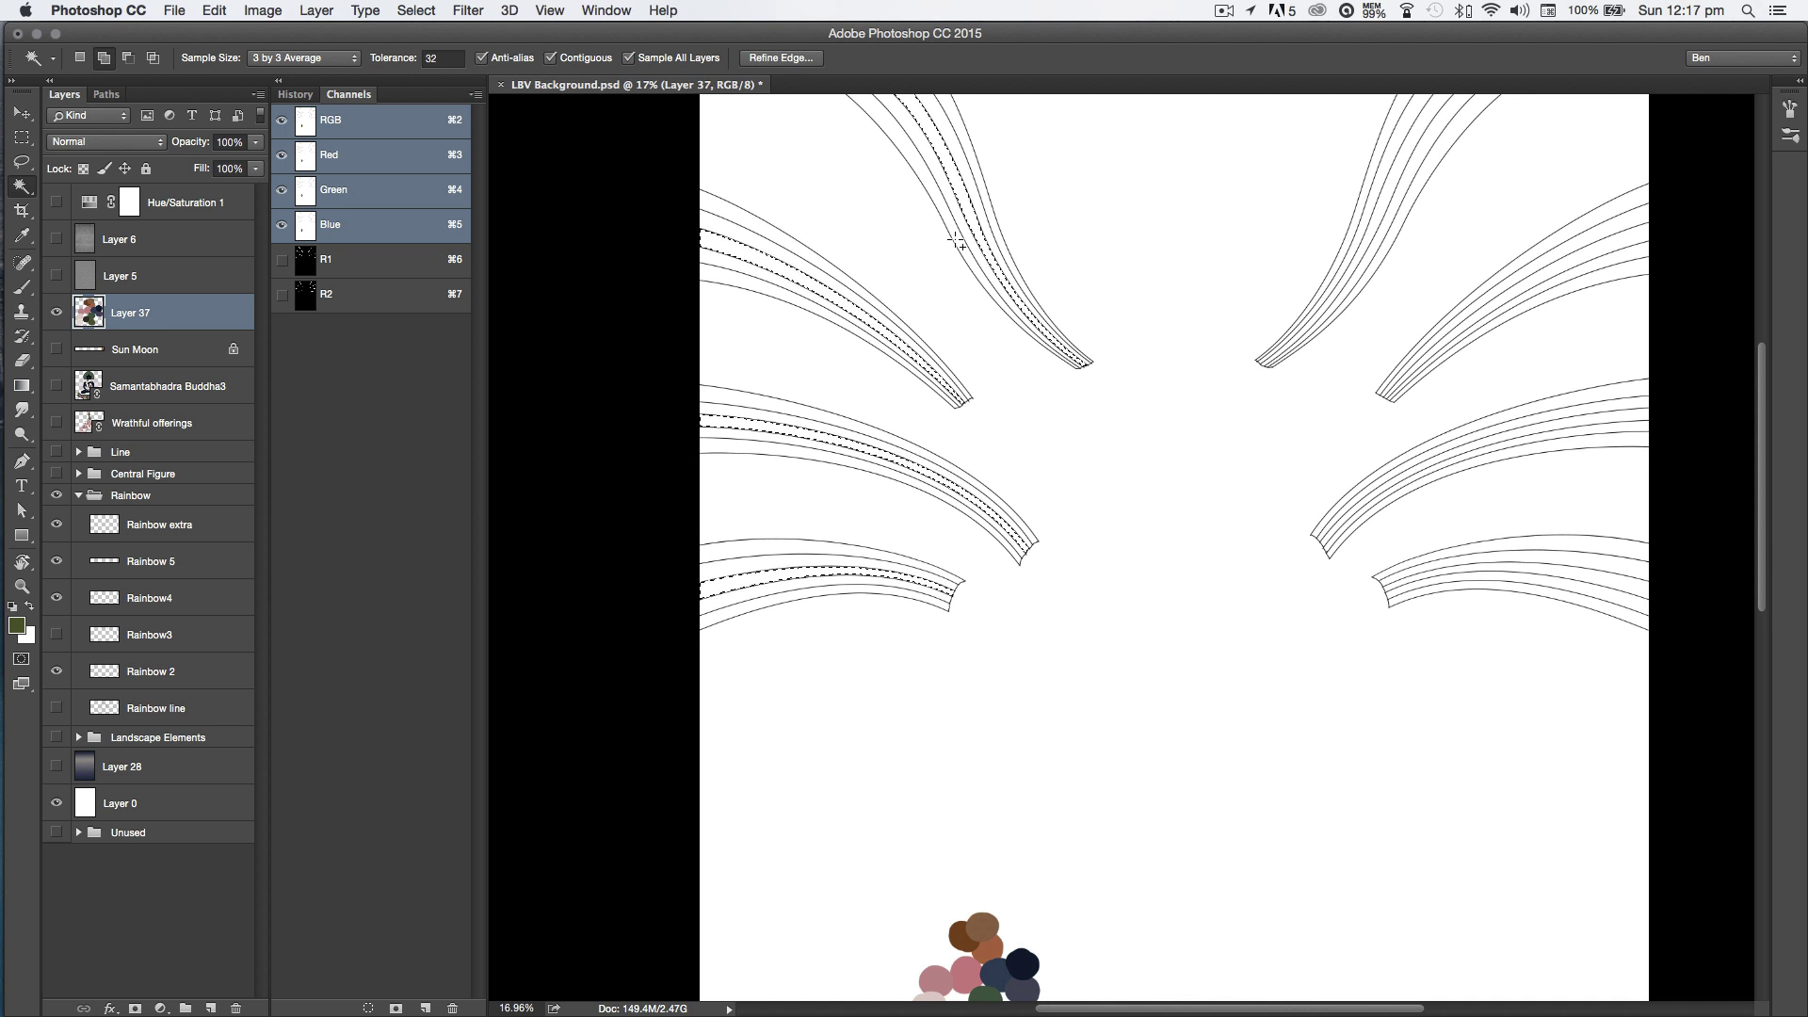
left_click(1606, 420, "shift")
left_click(1591, 261, "shift")
left_click(1417, 158, "shift")
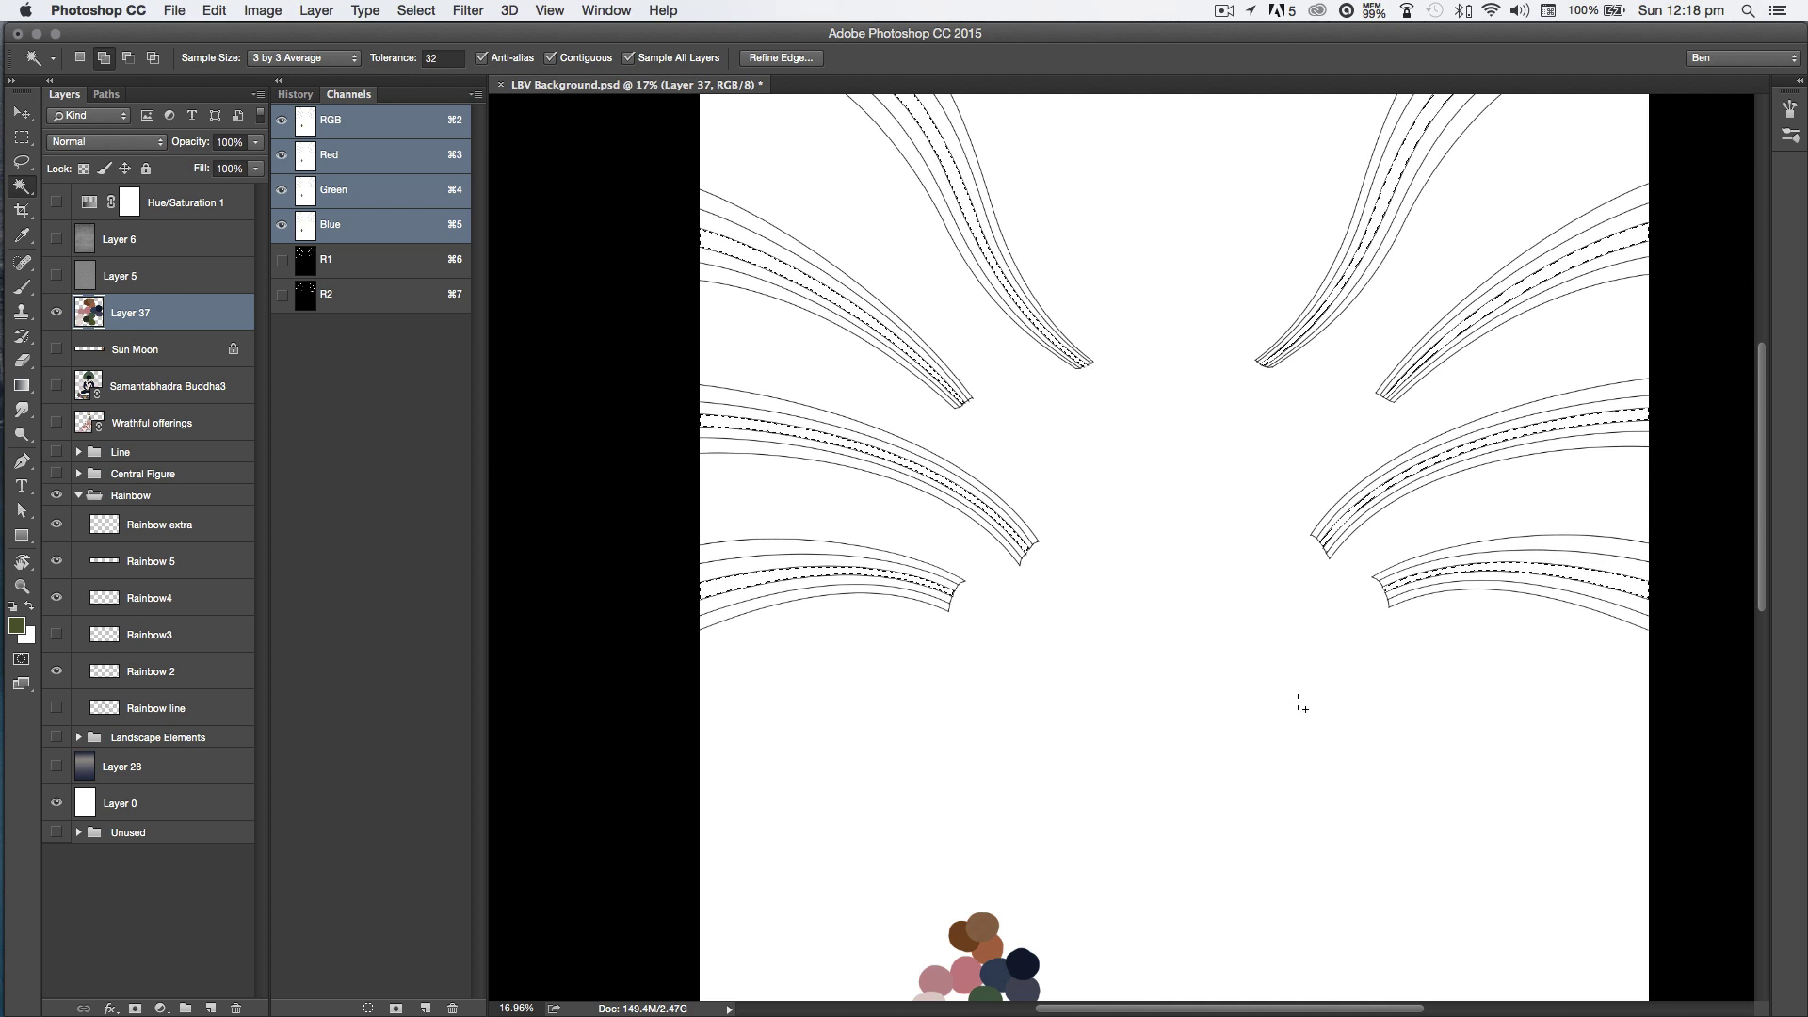
Step: Modify the stripe selection's boundary, save it as an alpha channel named R3, and make the Rainbow group active
left_click(415, 10)
mouse_move(443, 254)
left_click(612, 303)
left_click(923, 713)
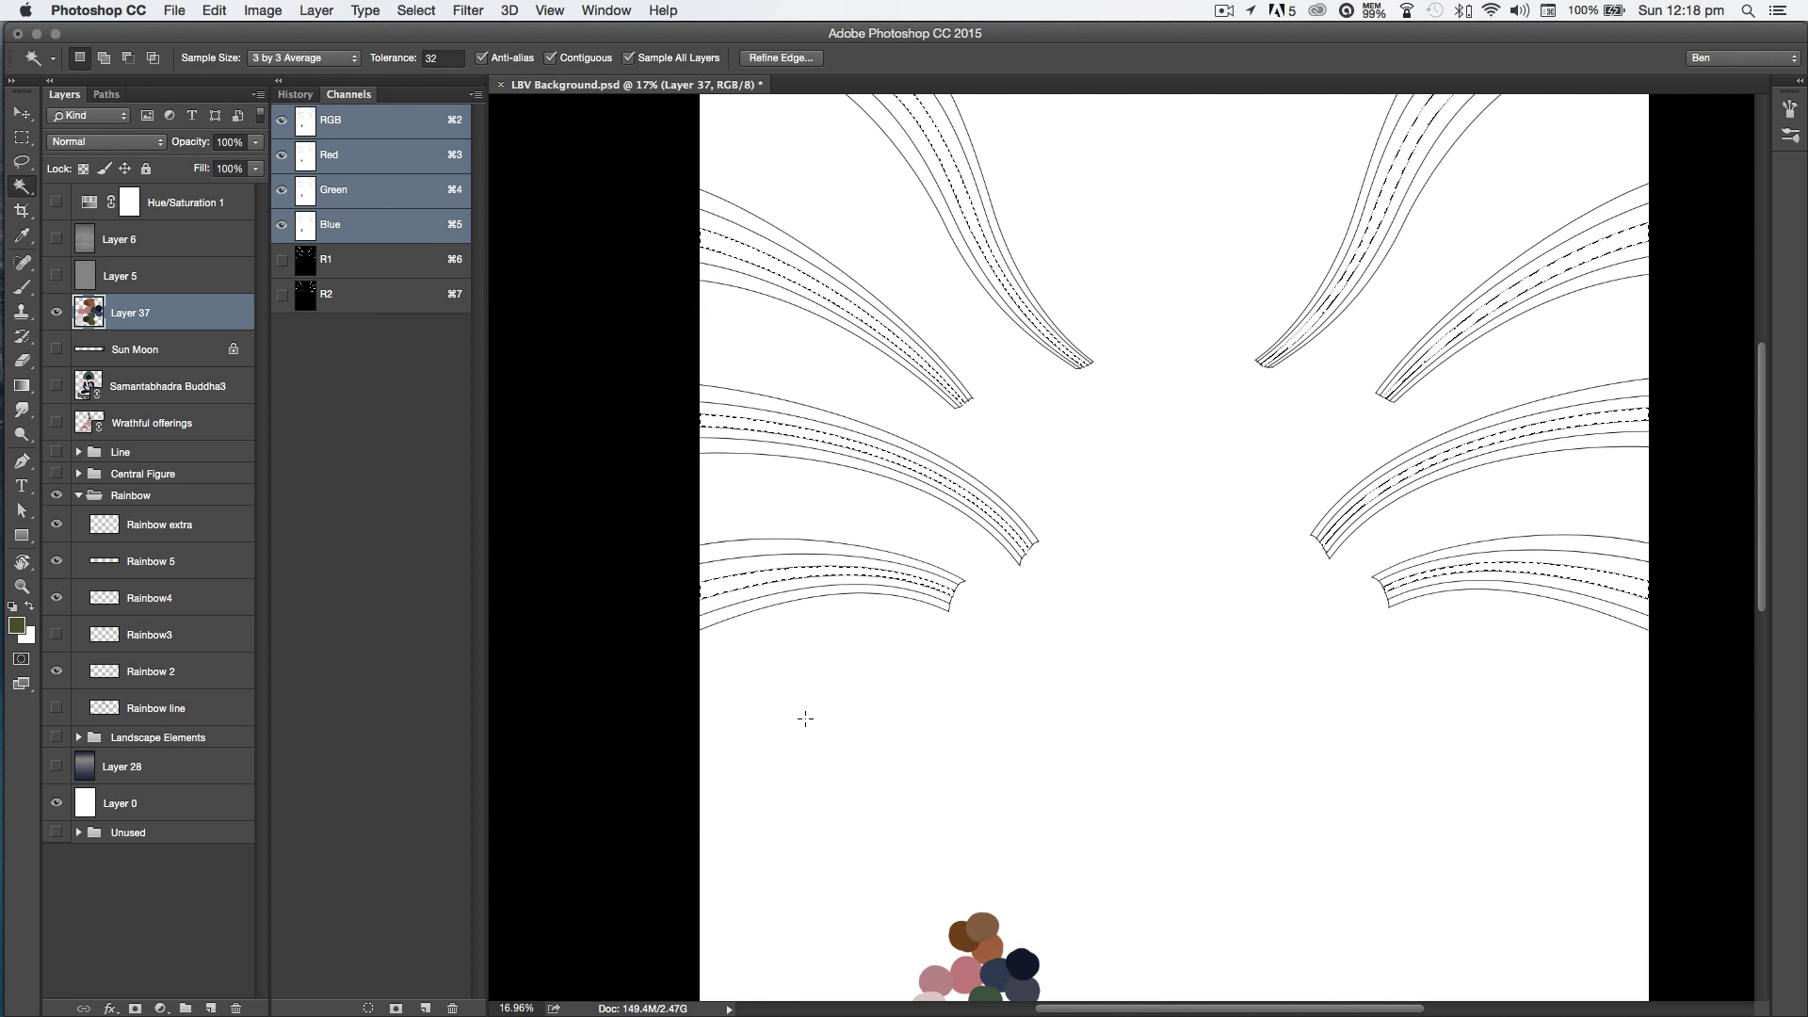
left_click(427, 1008)
double_click(330, 326)
type("R3")
key("Return")
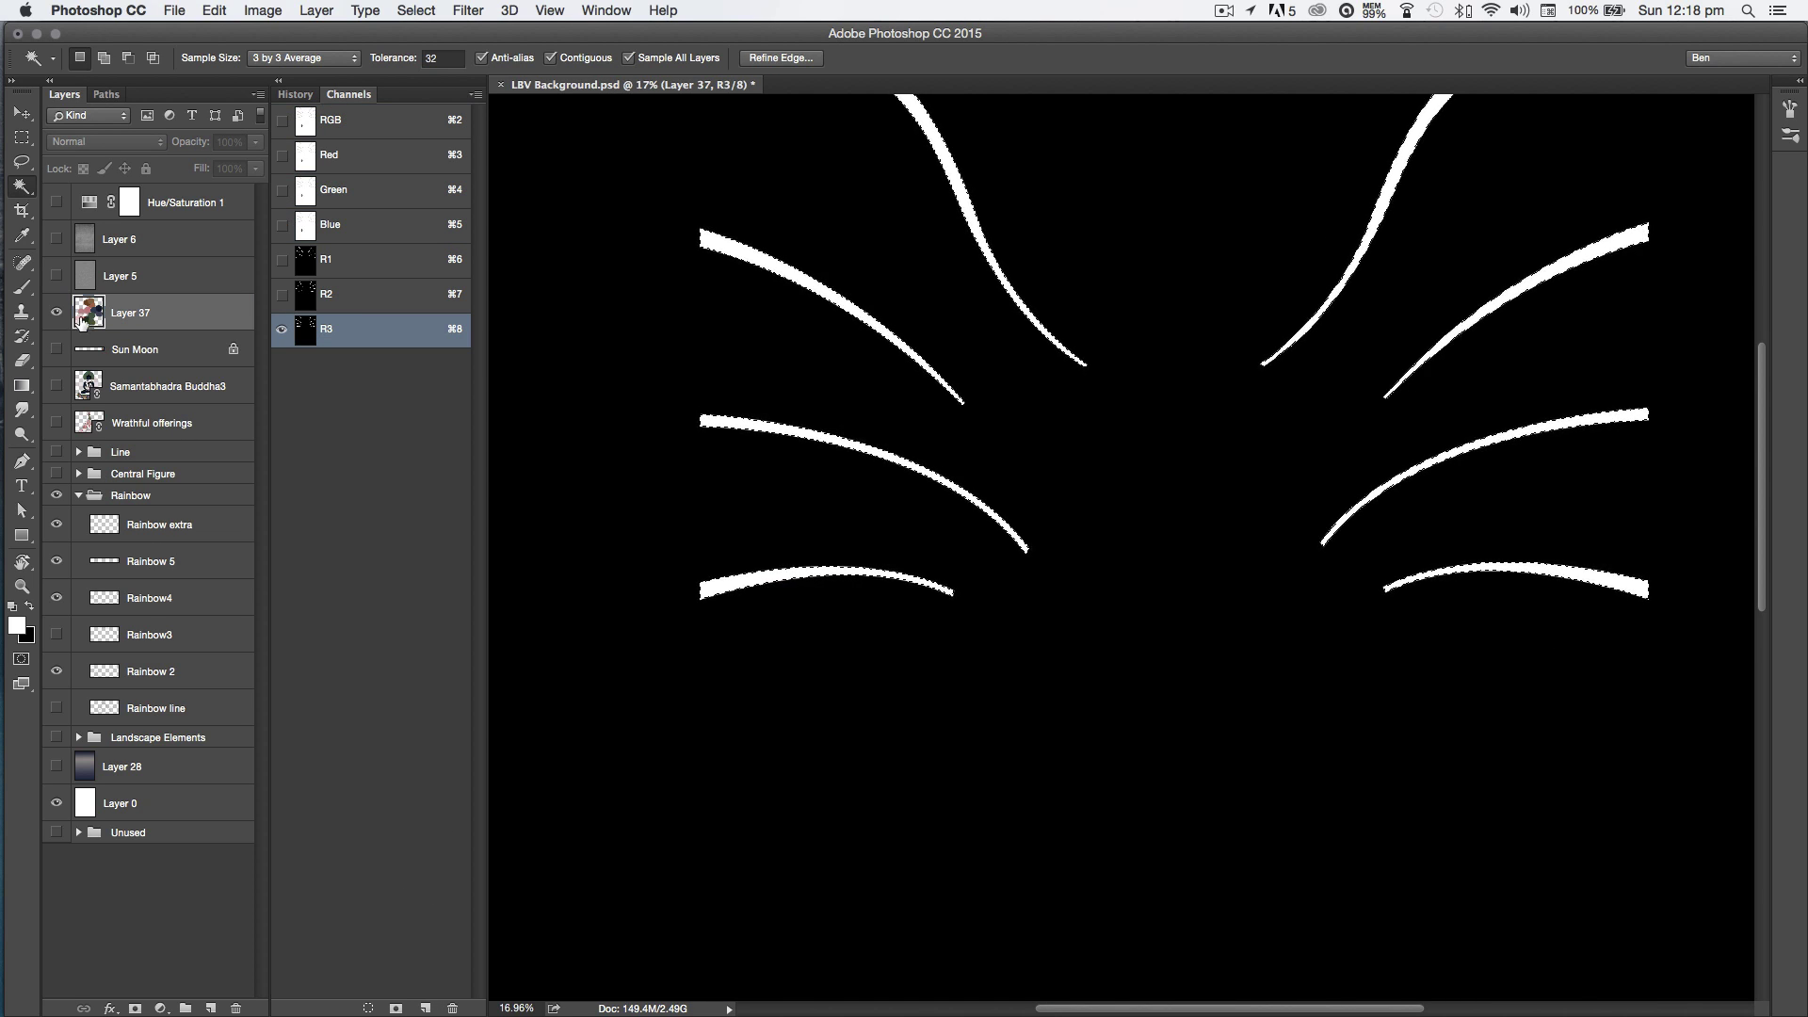
left_click(95, 497)
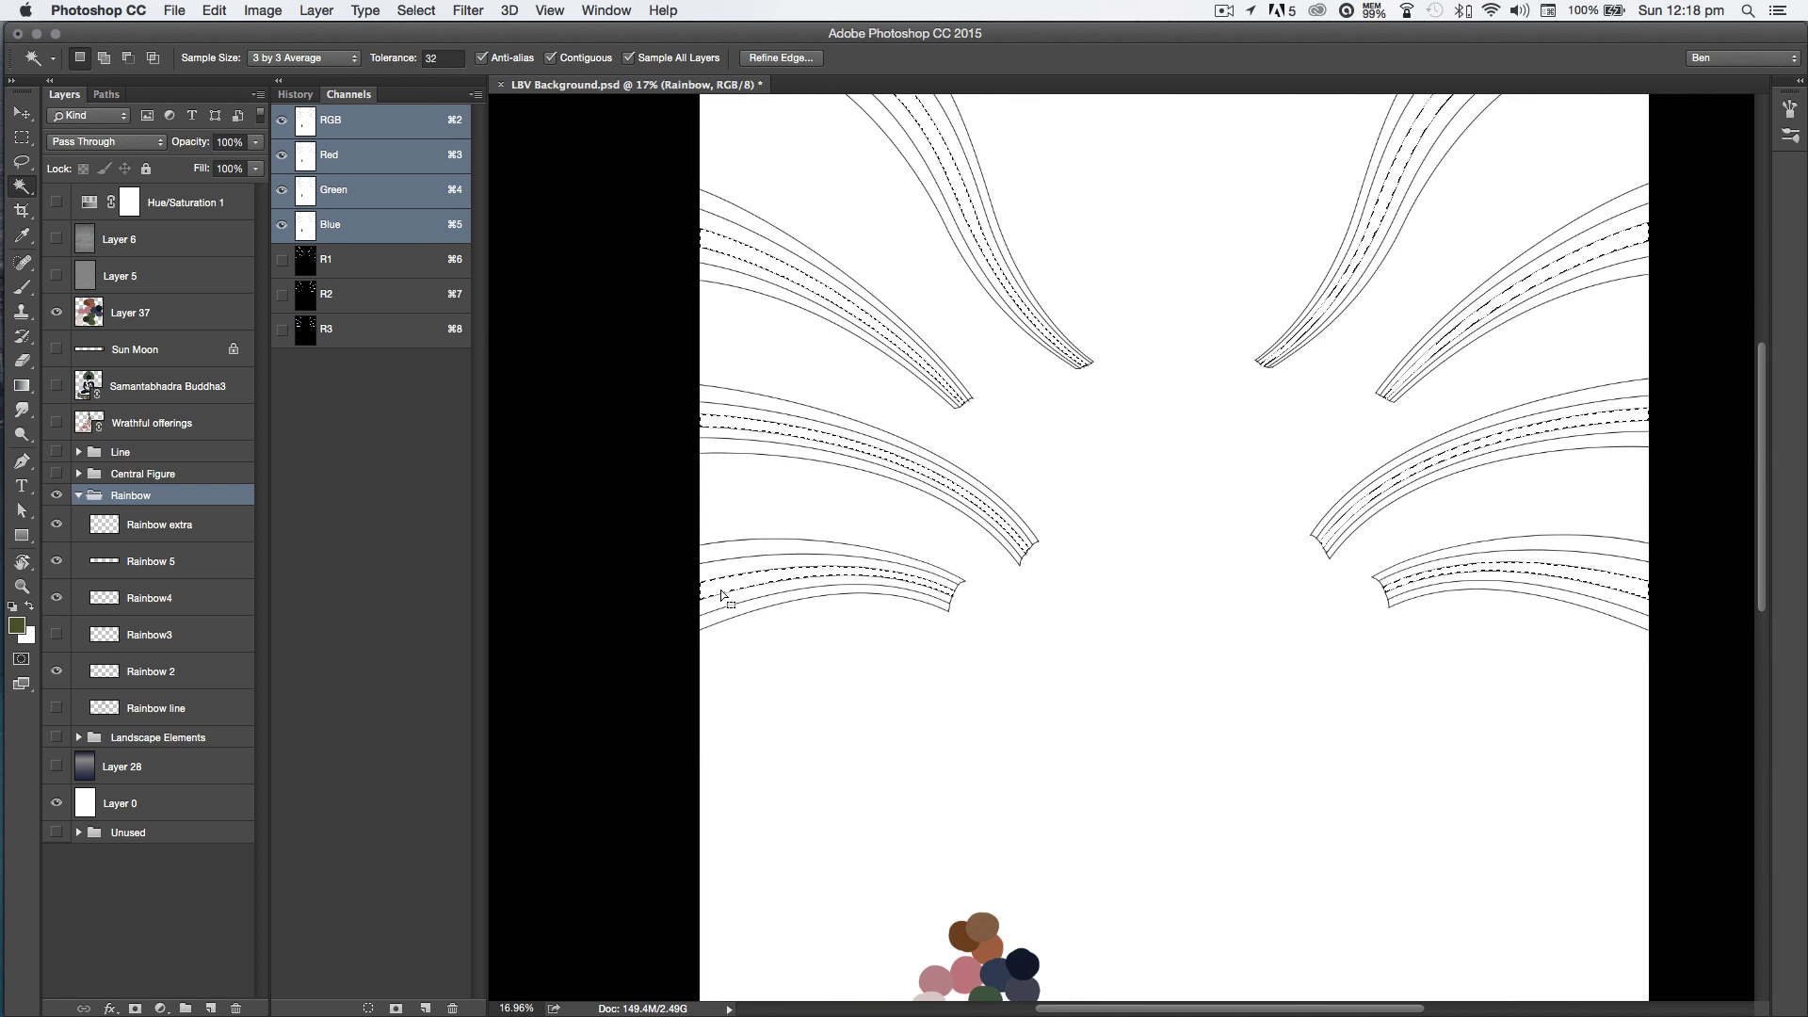
Step: Save the second stripe from the top of every rainbow band as an expanded selection in an alpha channel named R4
key("shift")
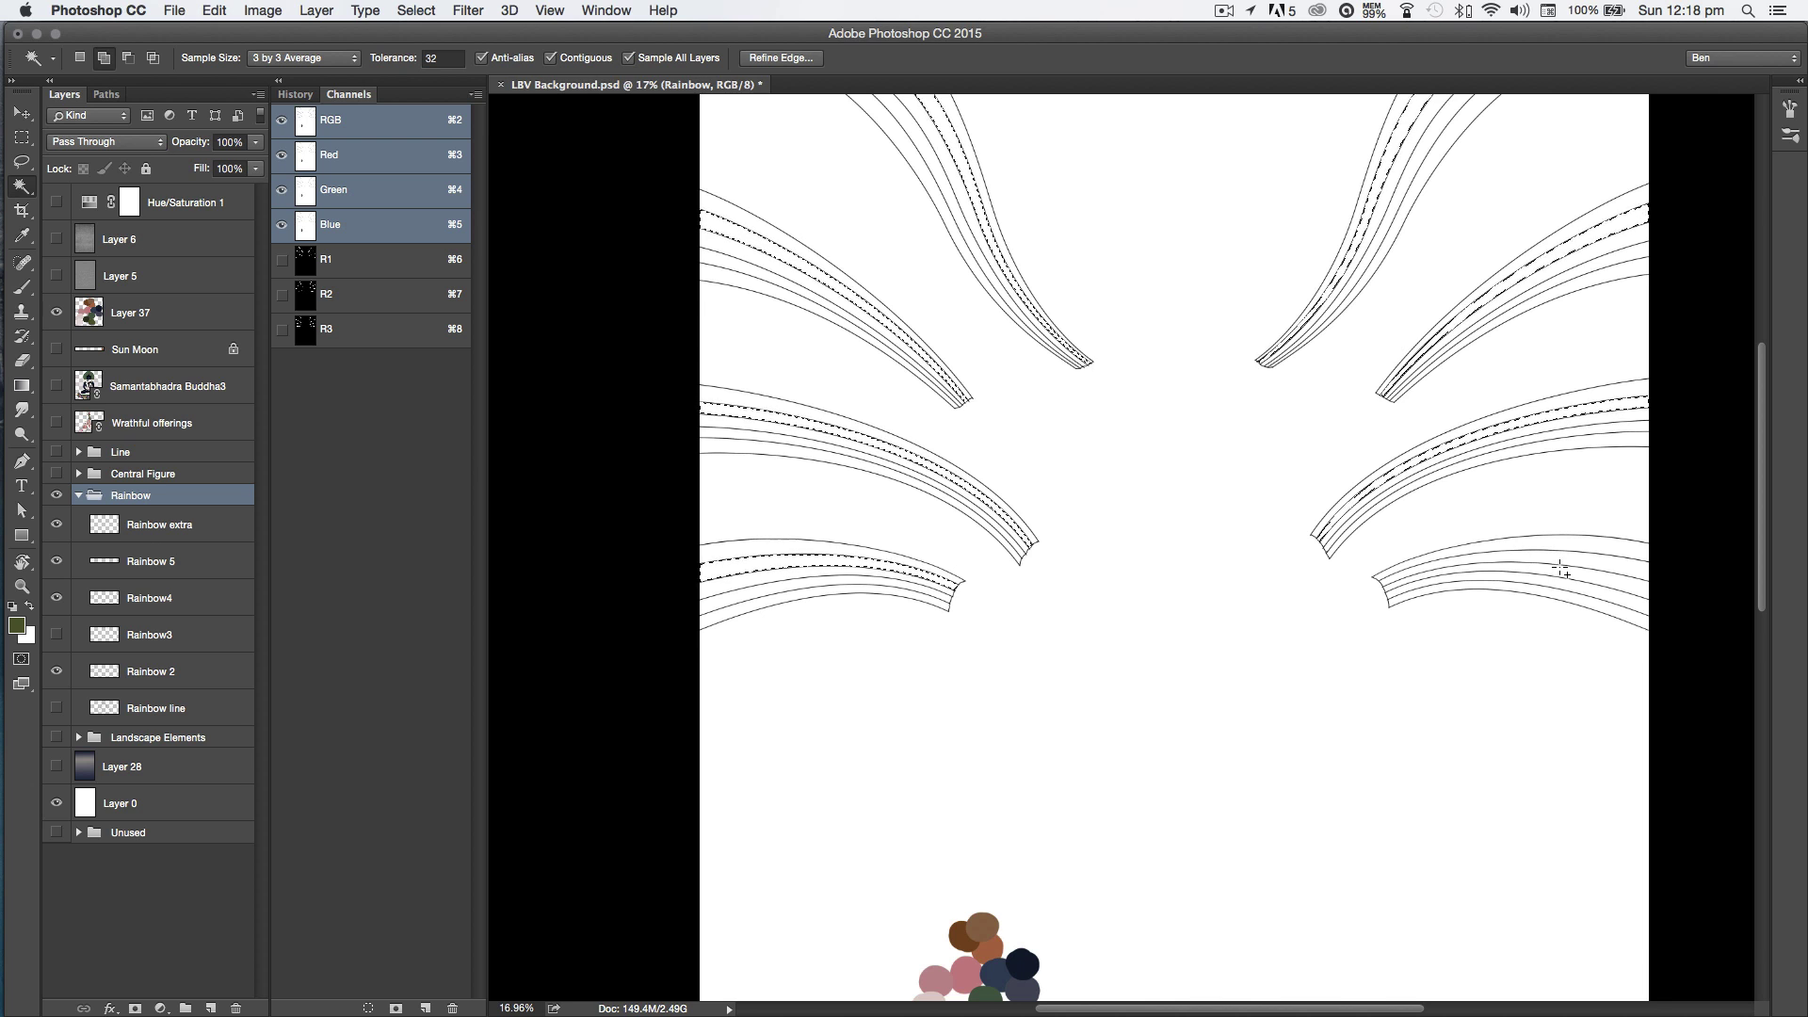
left_click(416, 10)
mouse_move(433, 267)
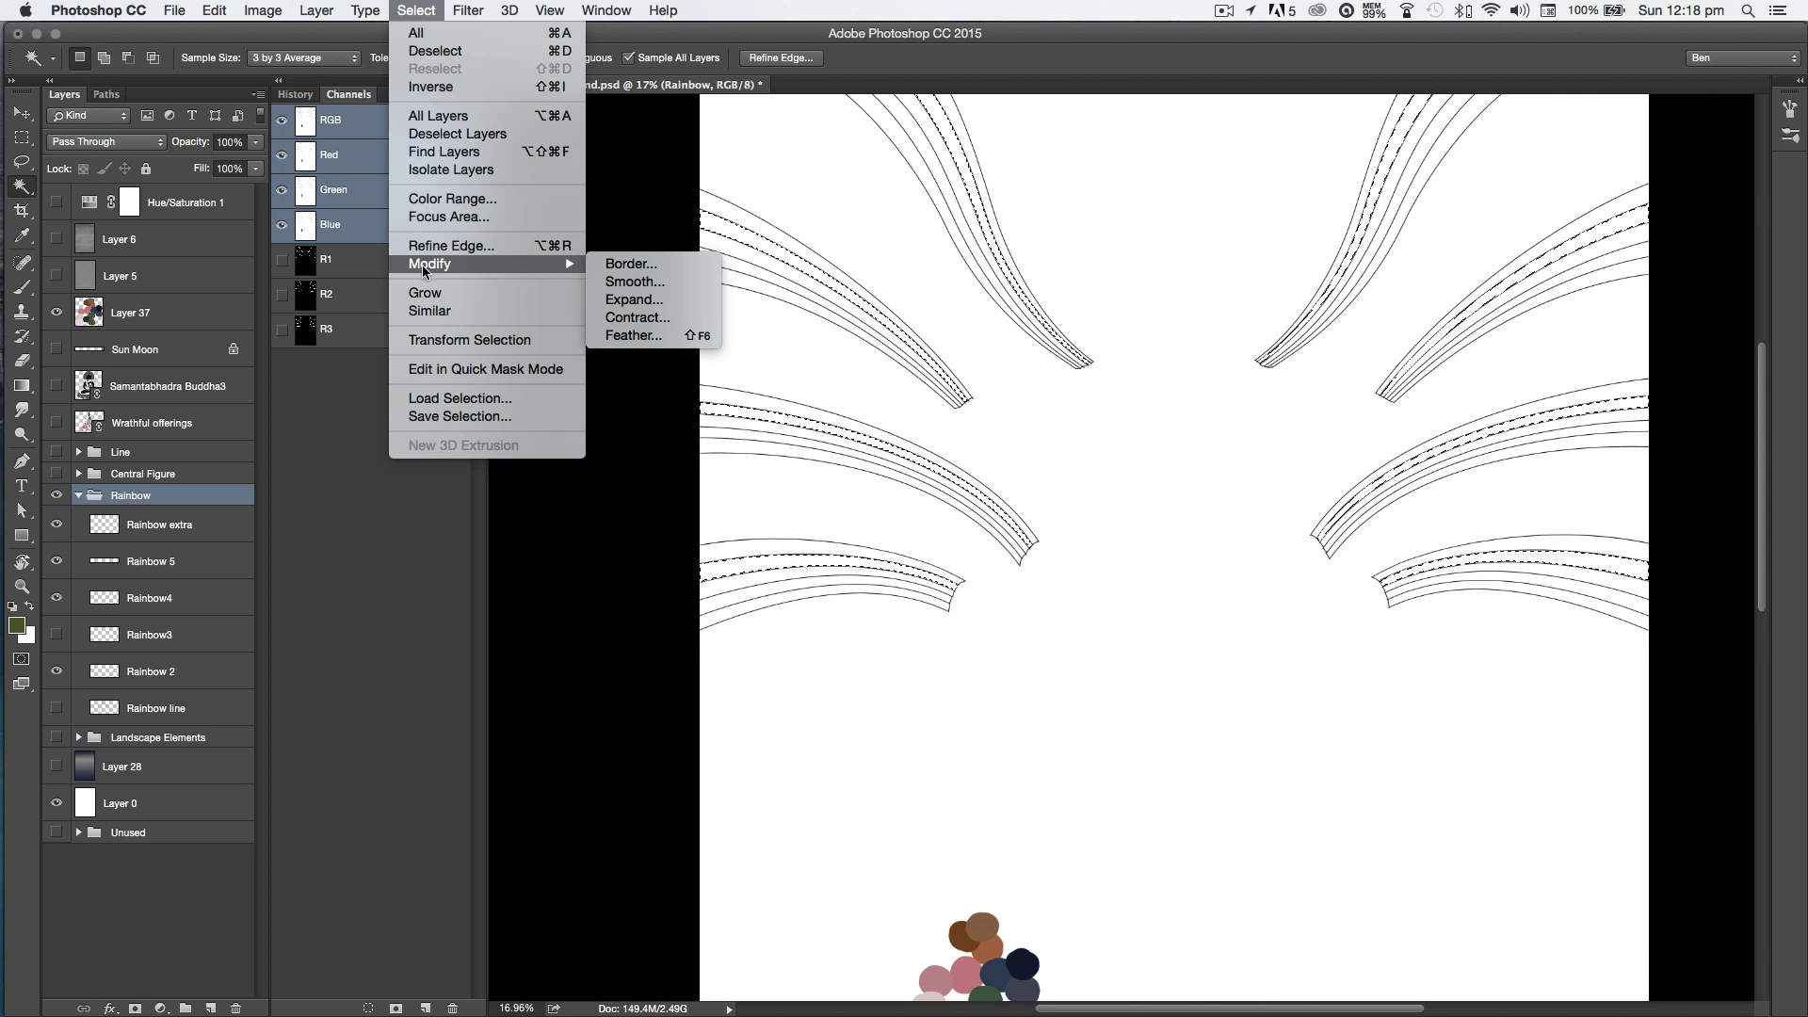
left_click(617, 312)
key("Return")
left_click(397, 1008)
double_click(334, 364)
type("R4")
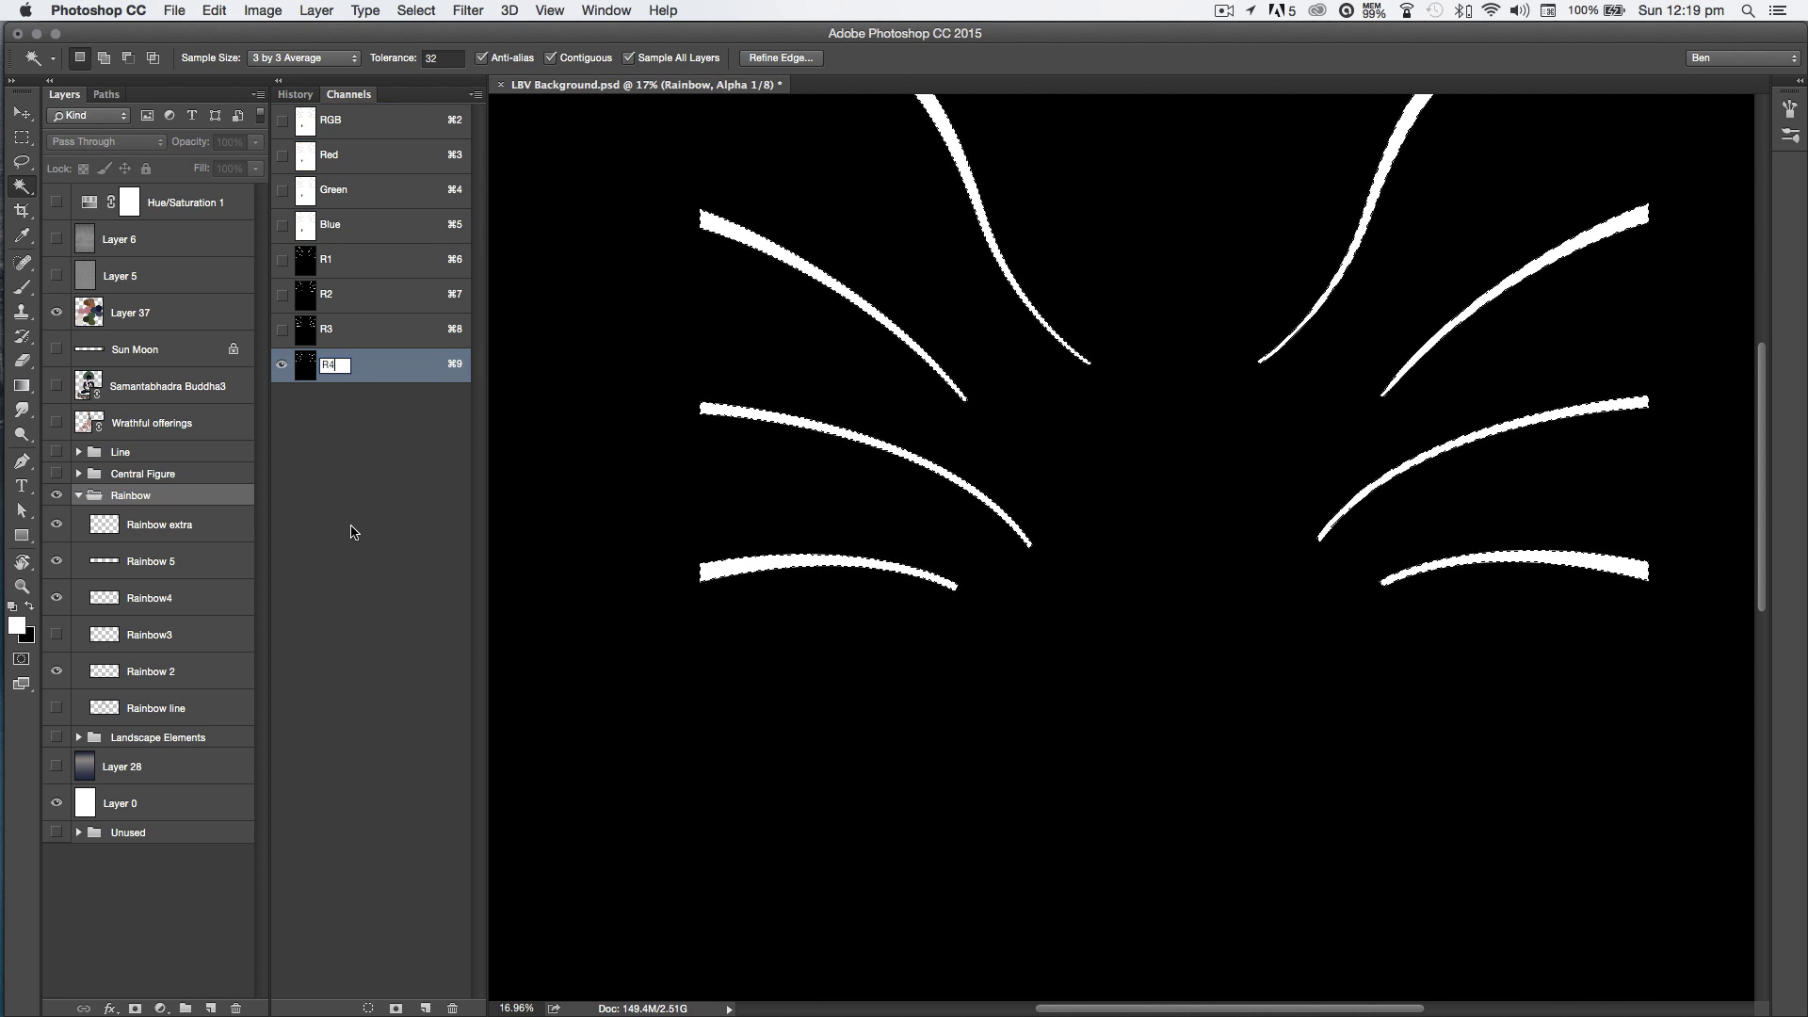
key("Return")
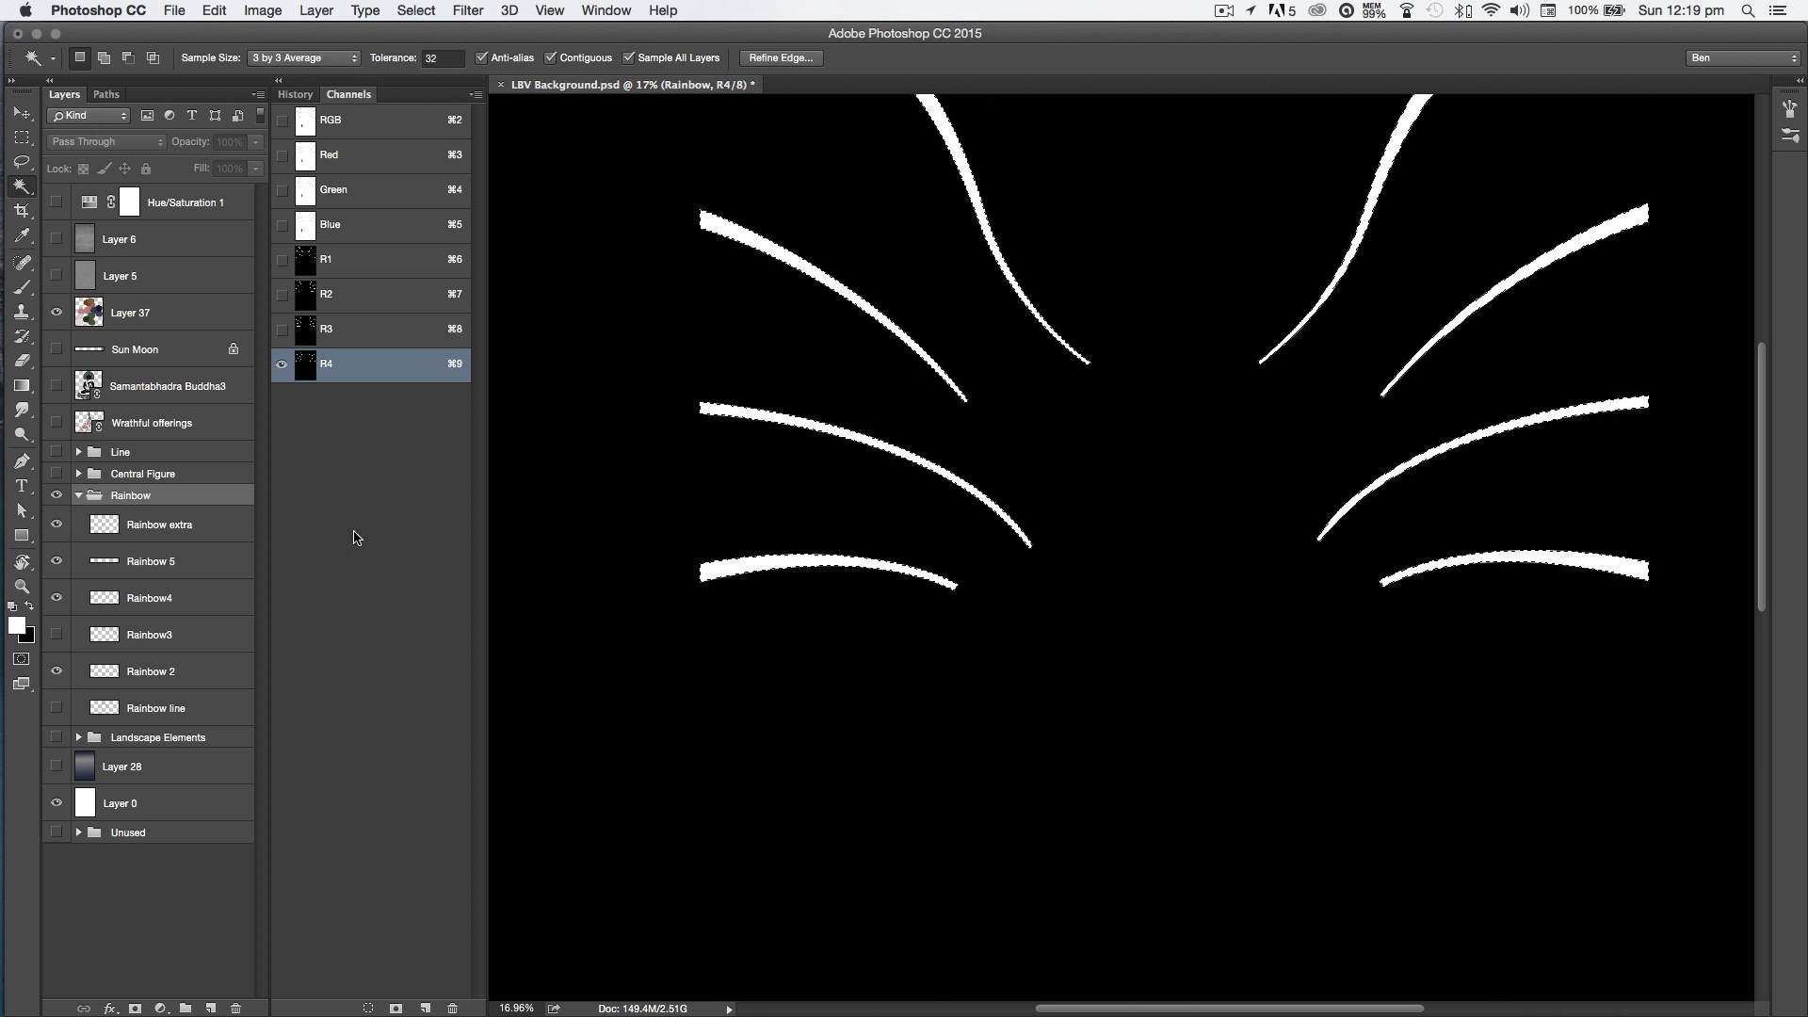
left_click(132, 496)
Step: Save the uppermost stripe of every rainbow band as an expanded selection in an alpha channel named R5
left_click(731, 546)
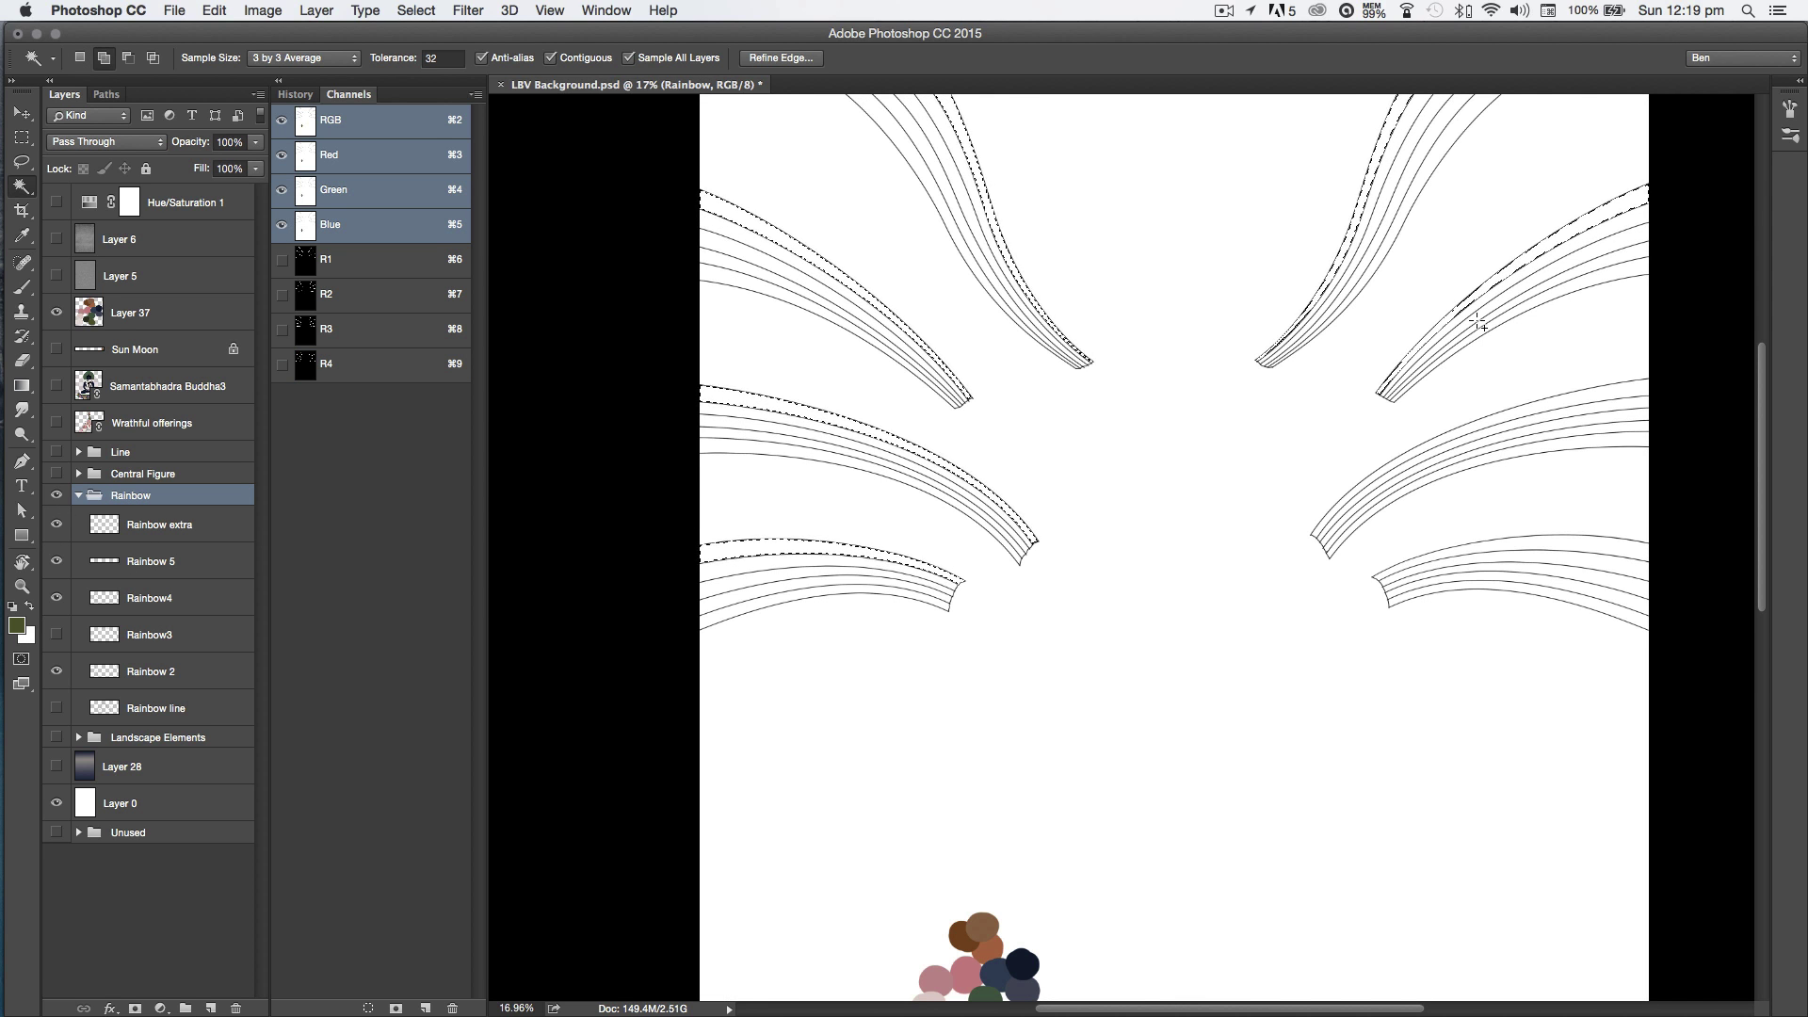
left_click(415, 10)
mouse_move(429, 260)
left_click(626, 303)
key("Return")
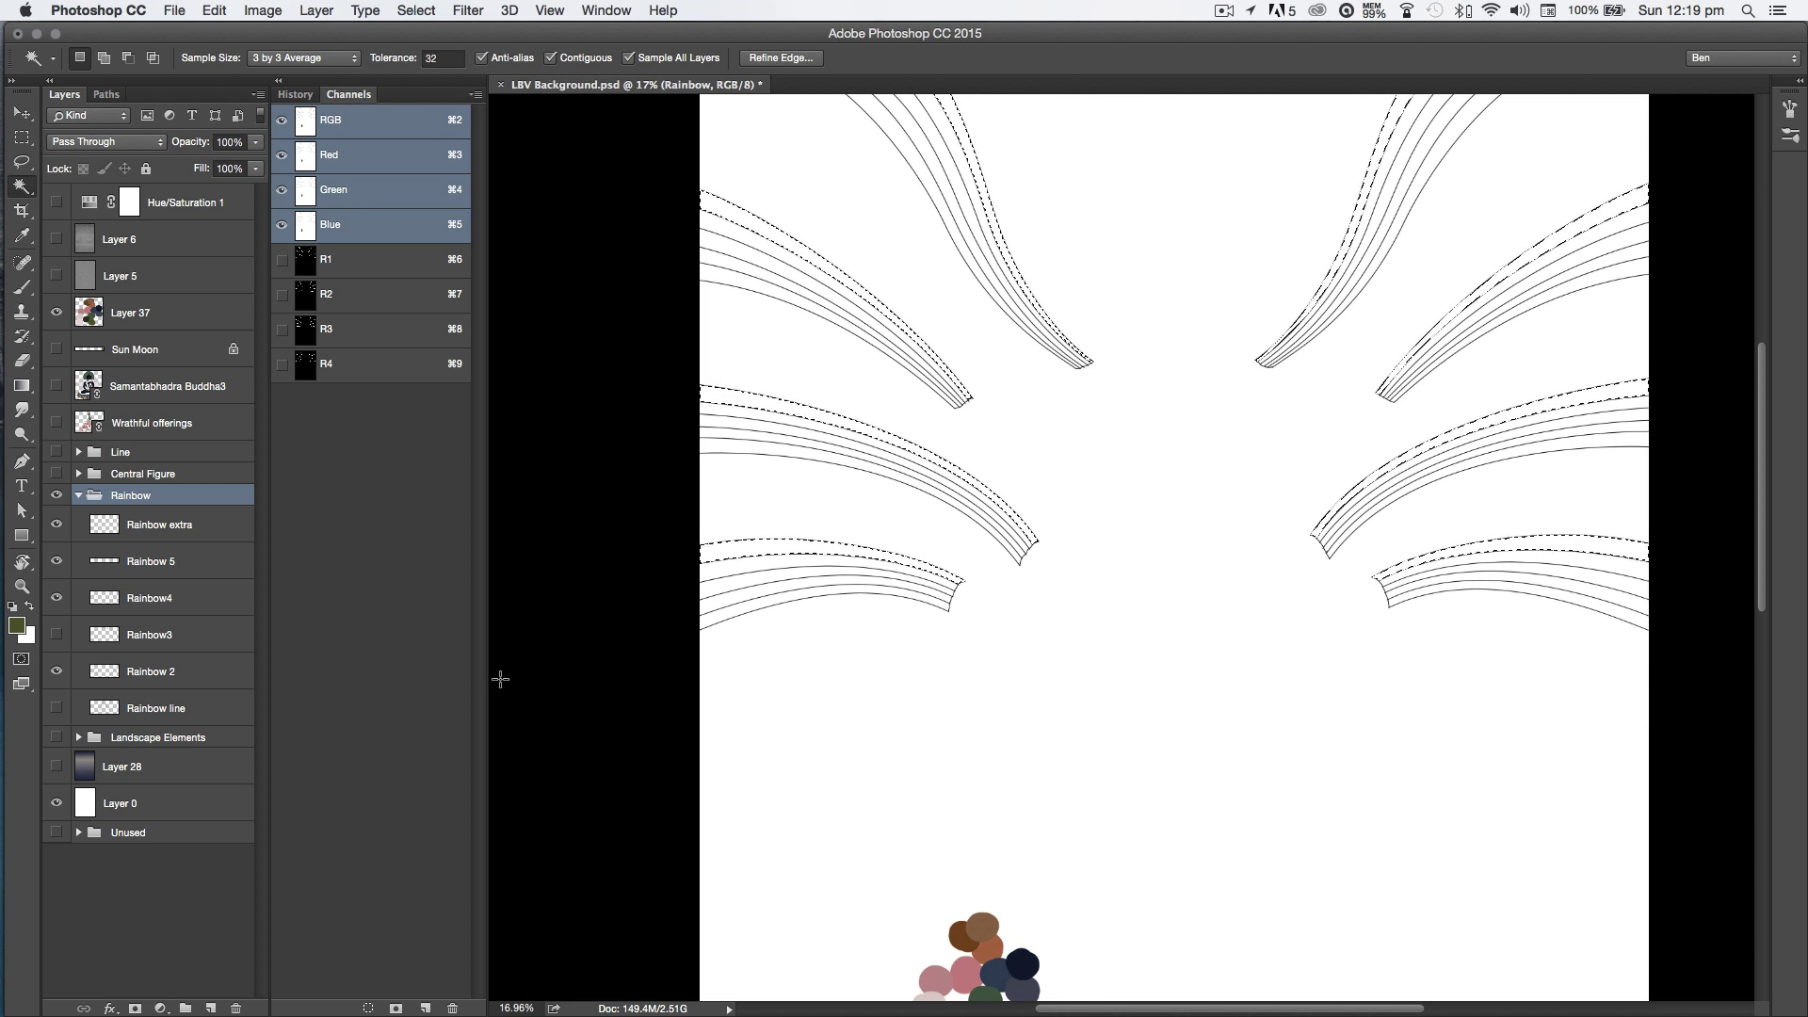
left_click(395, 1005)
left_click(334, 391)
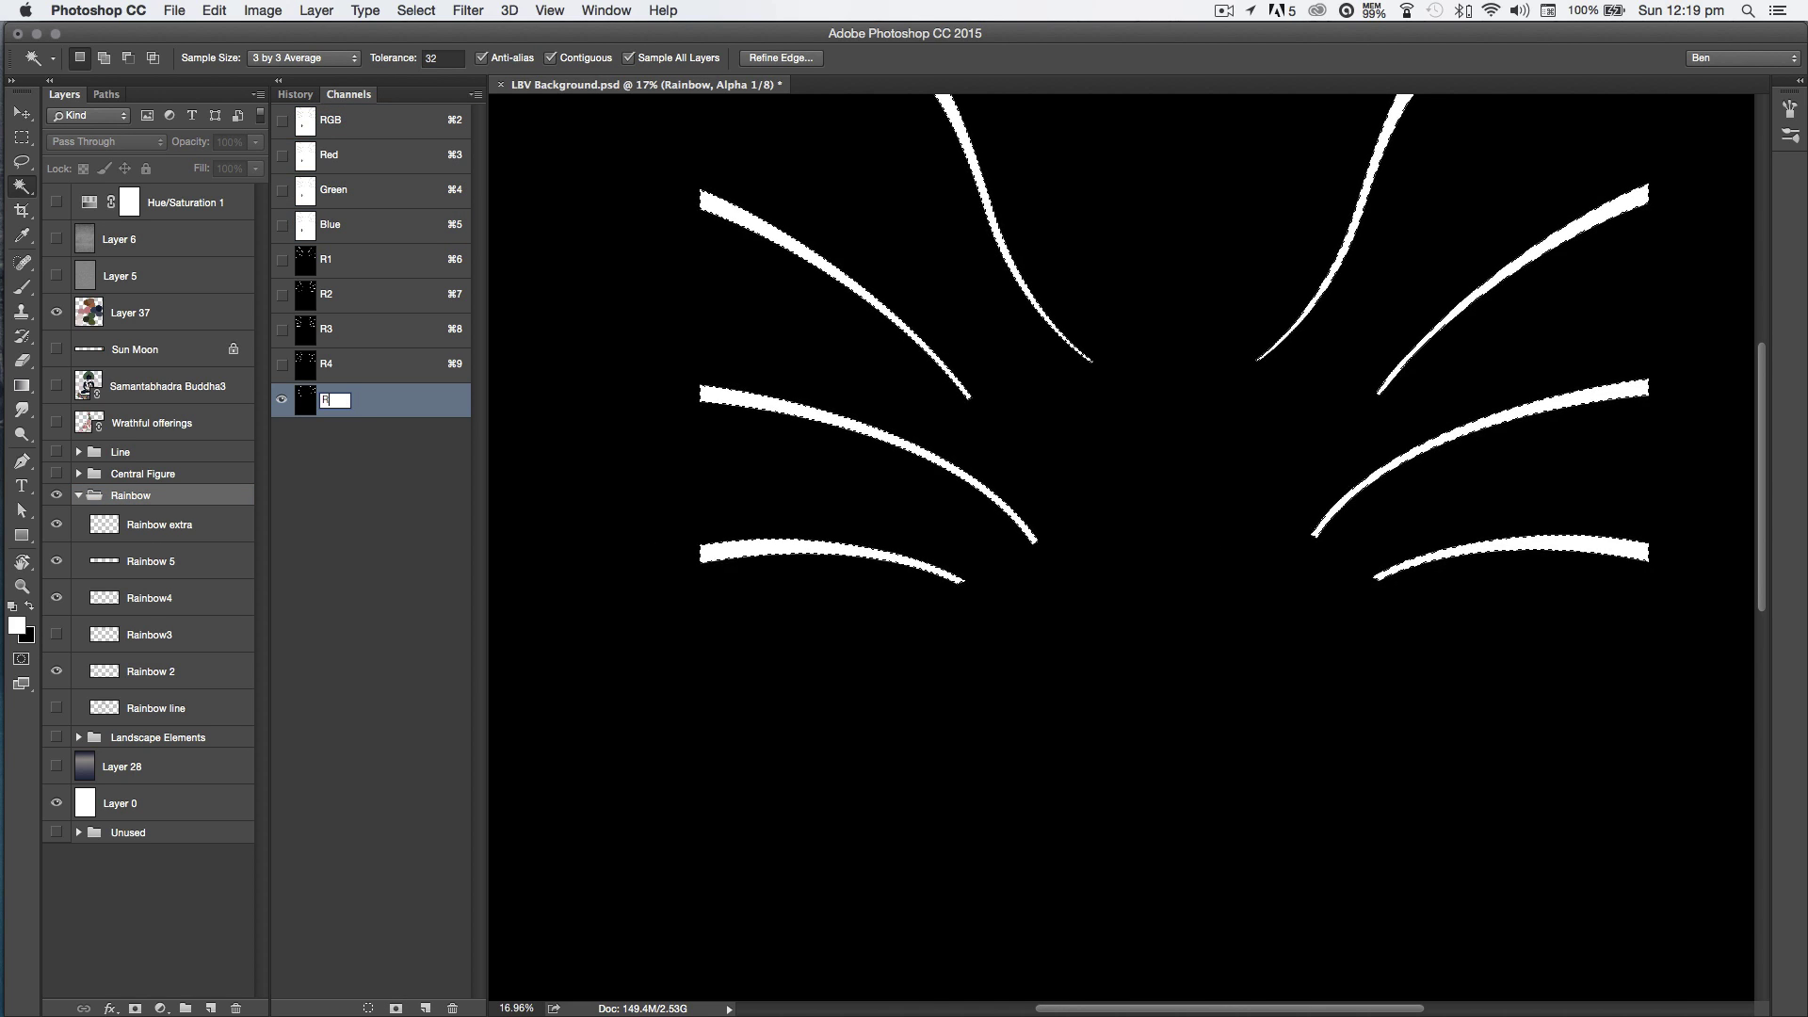
key("Return")
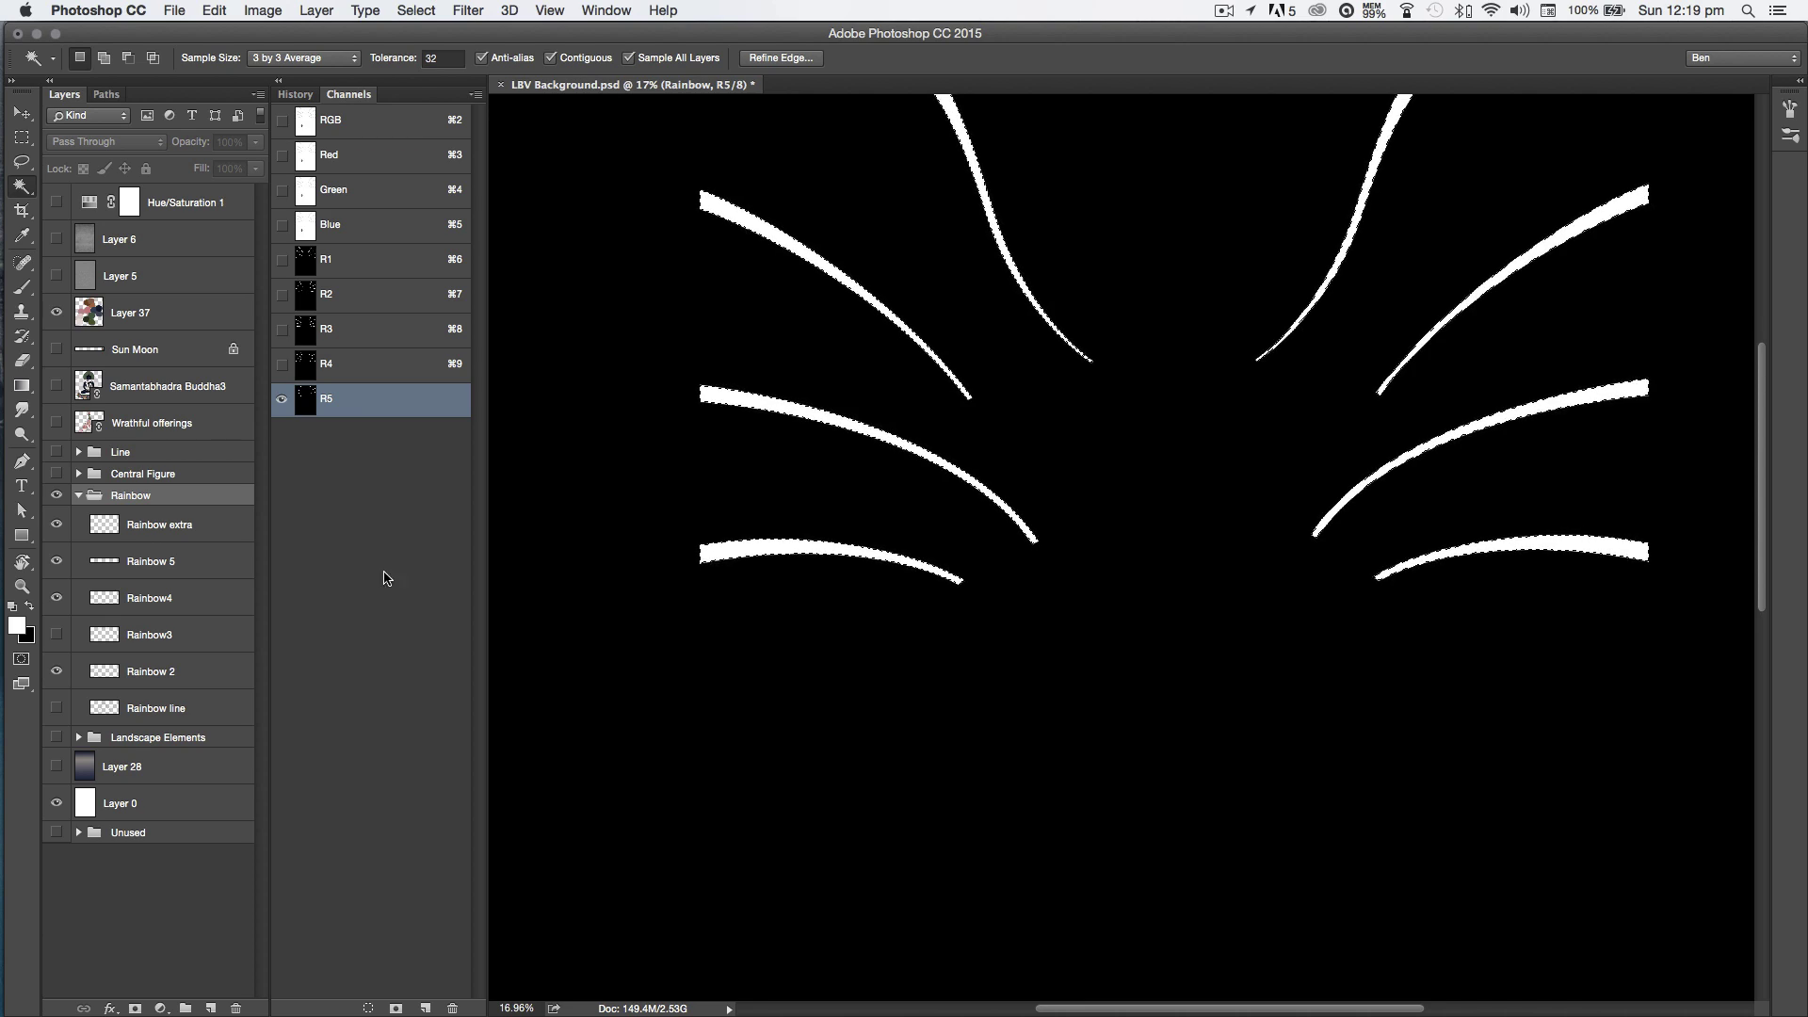
key("super+2")
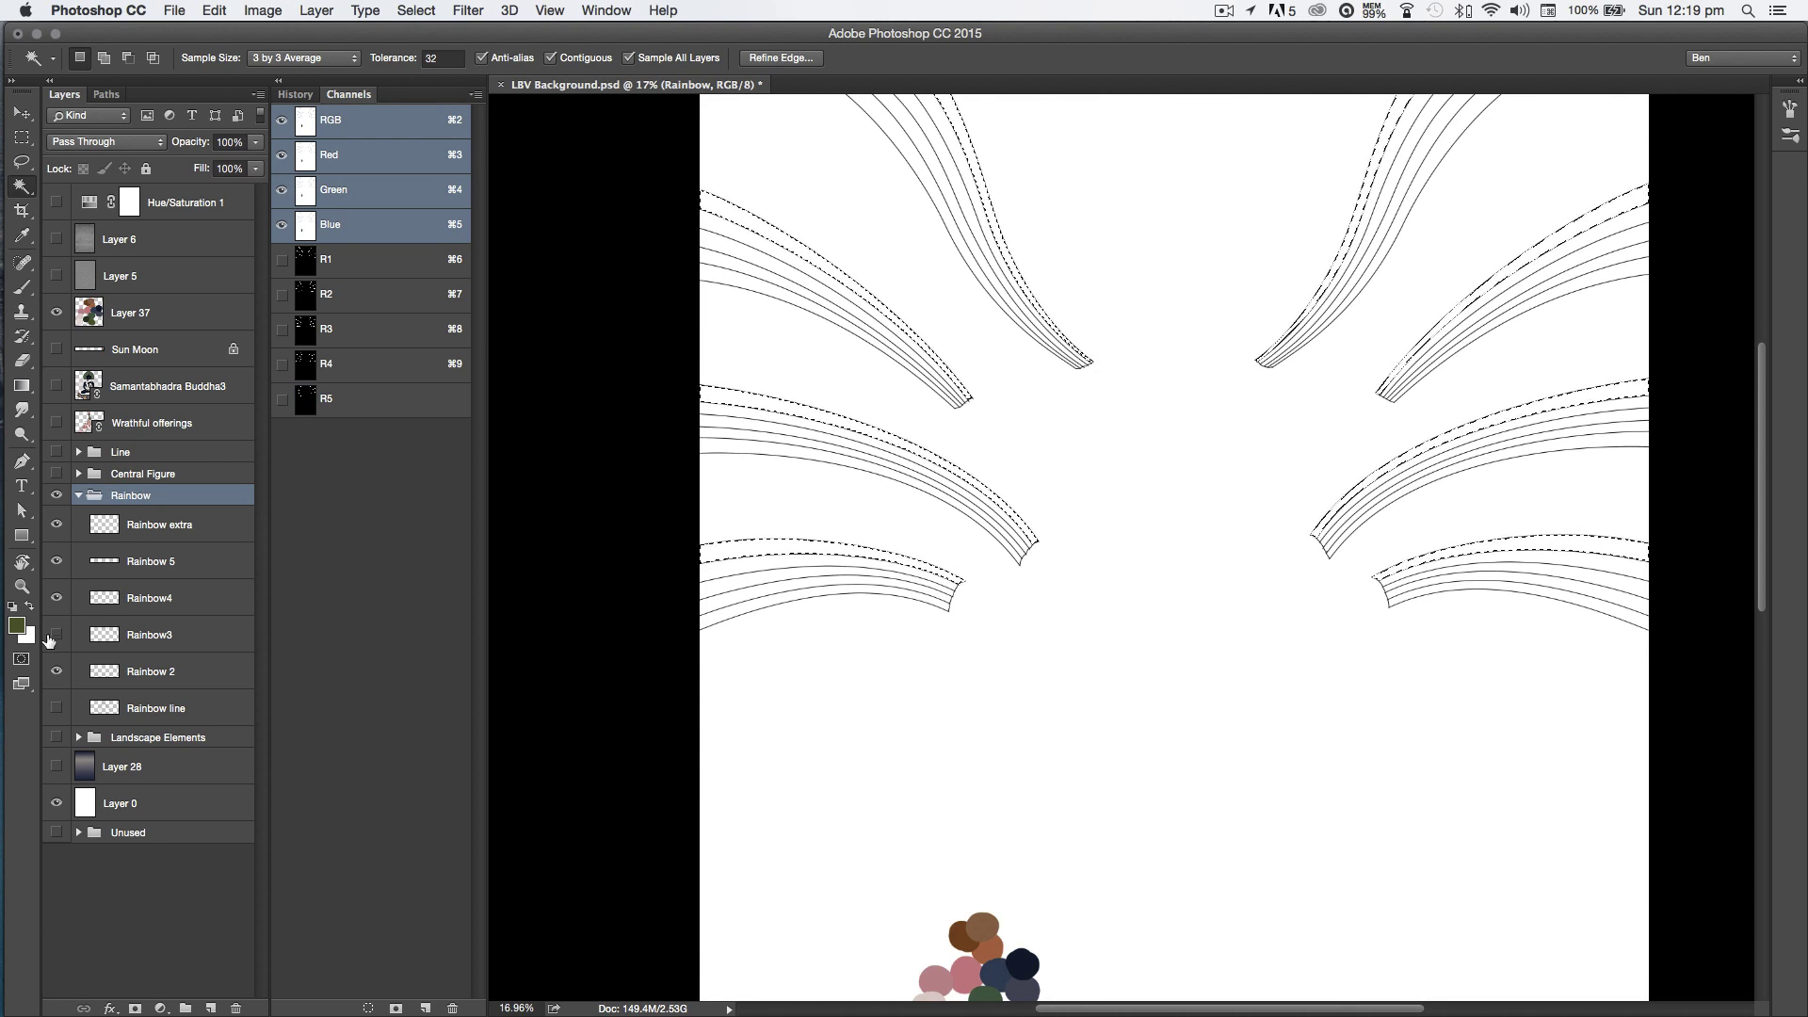
Step: Leave only the Rainbow3 arch line work displayed from the Rainbow group and clear the current selection
left_click(56, 635)
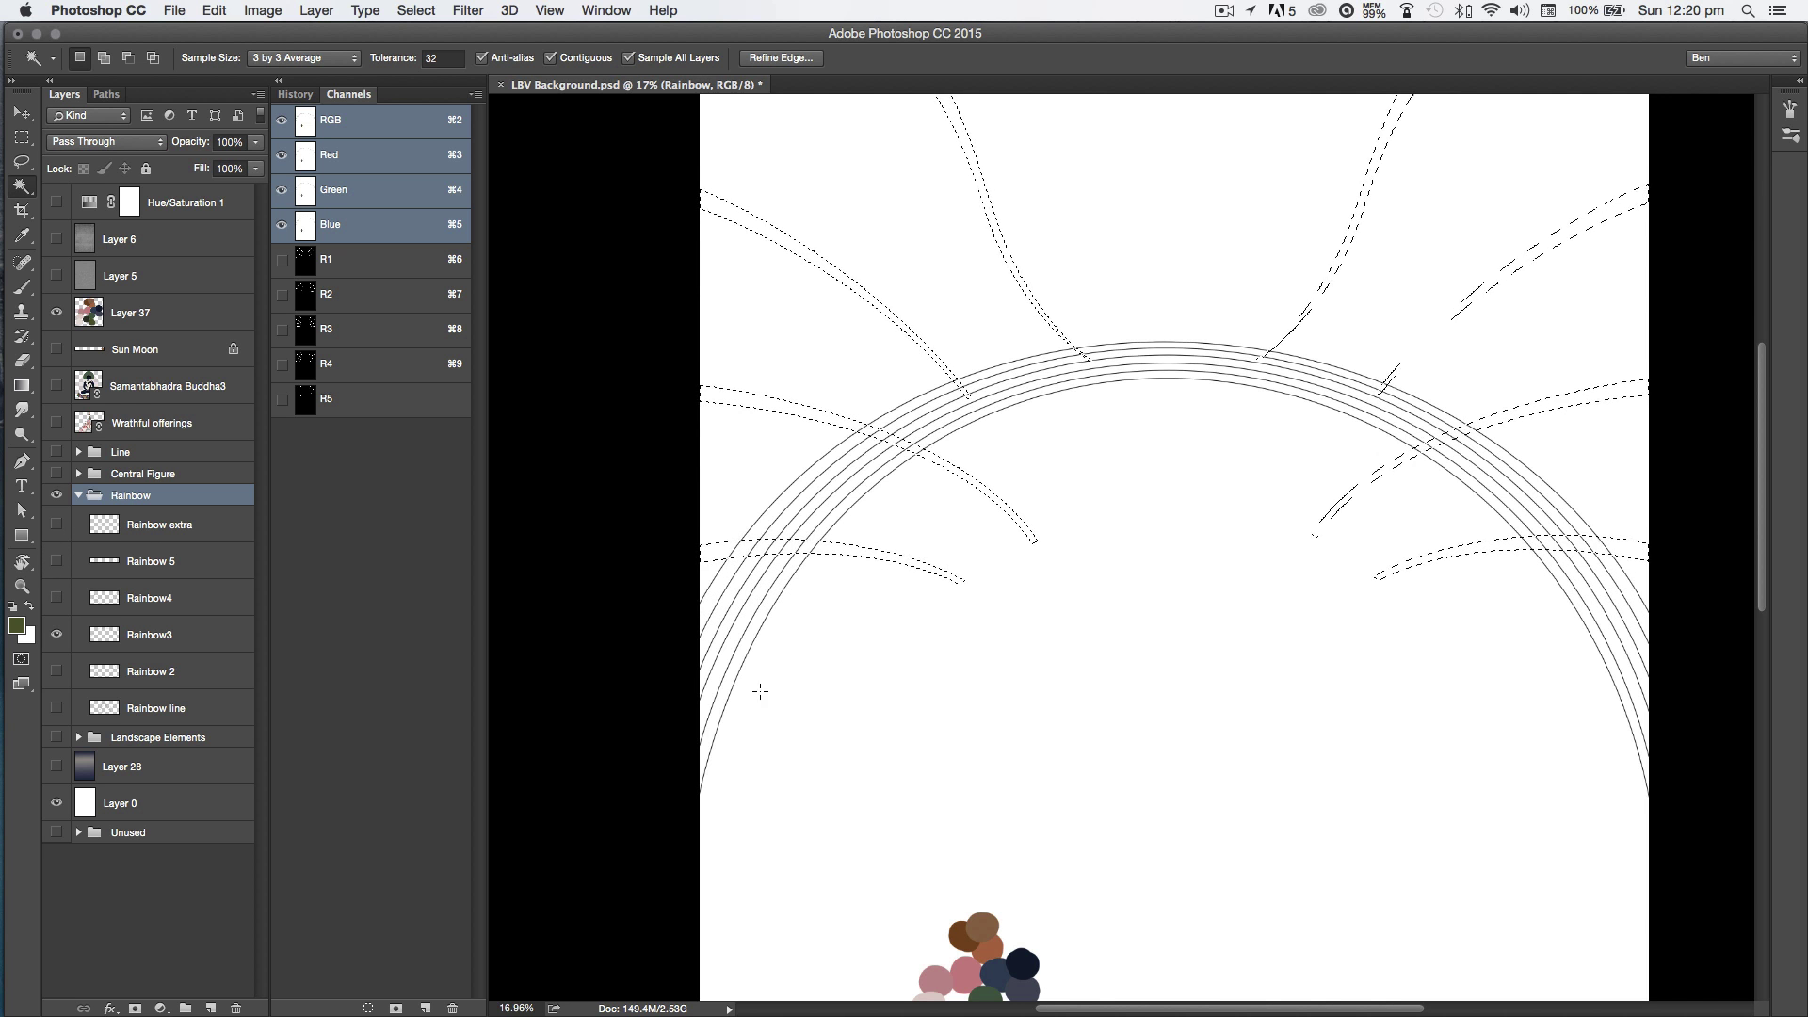
left_click(726, 680)
left_click(415, 10)
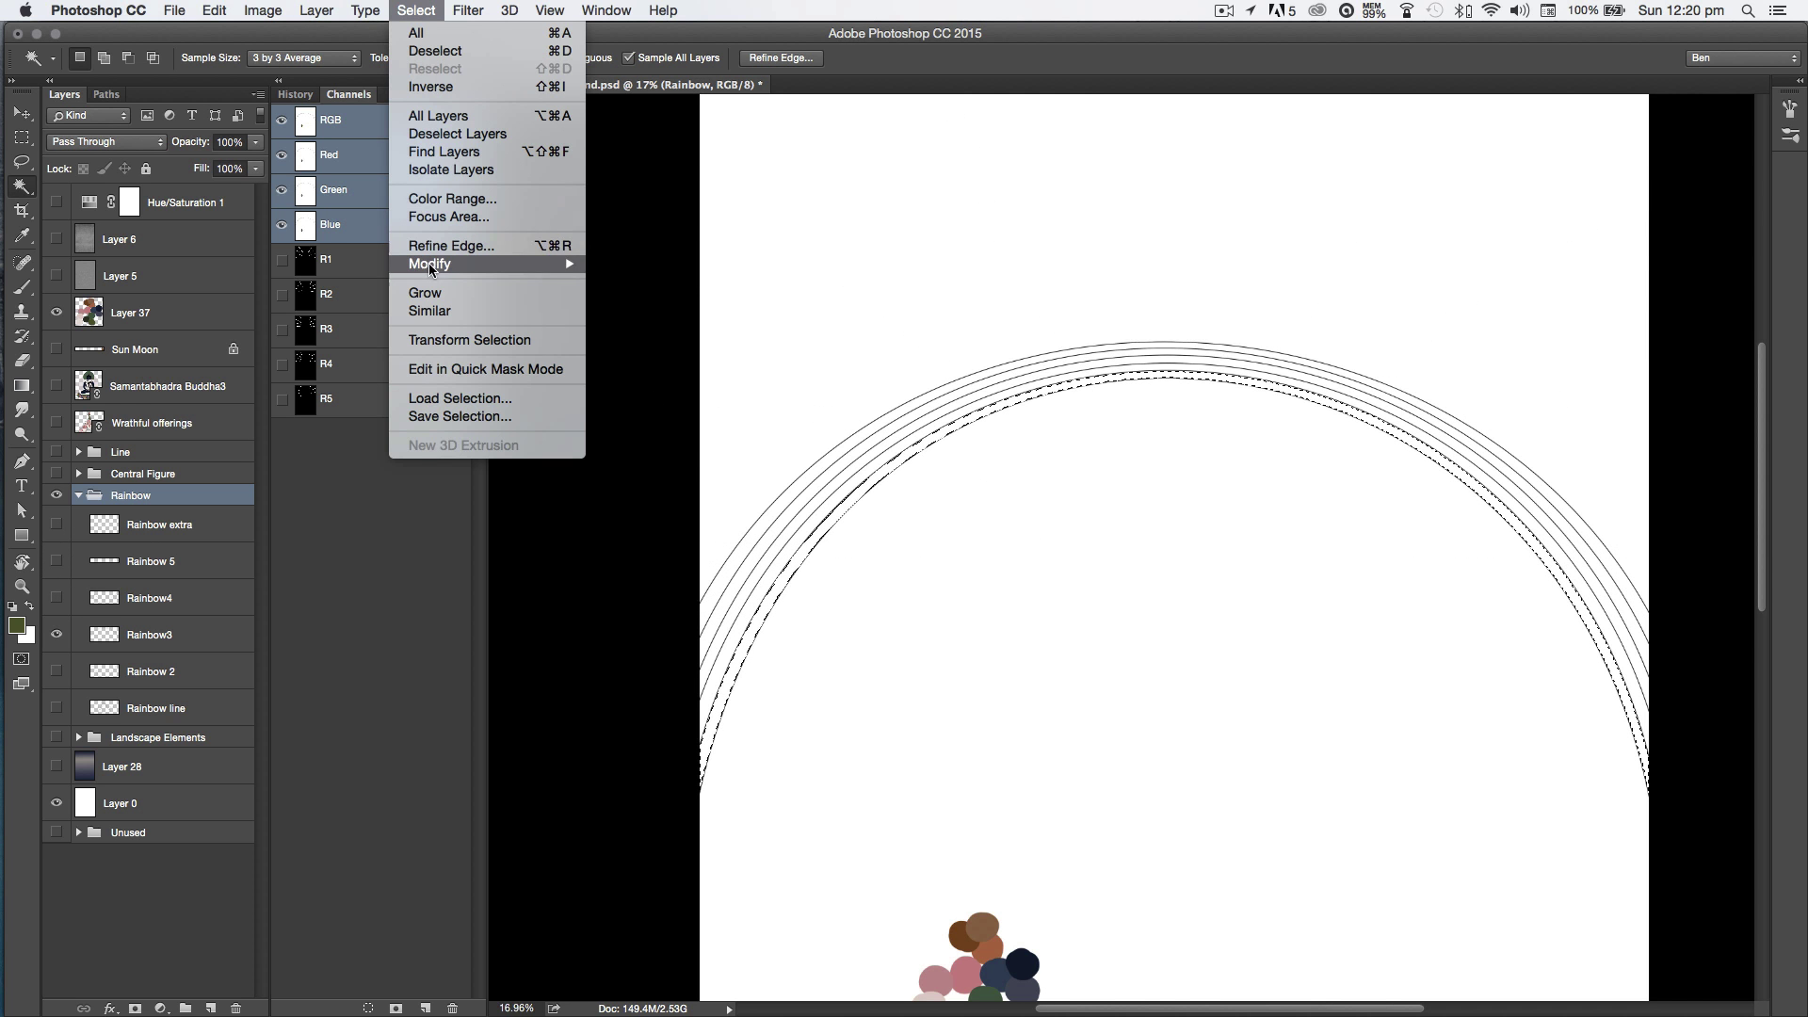
mouse_move(527, 264)
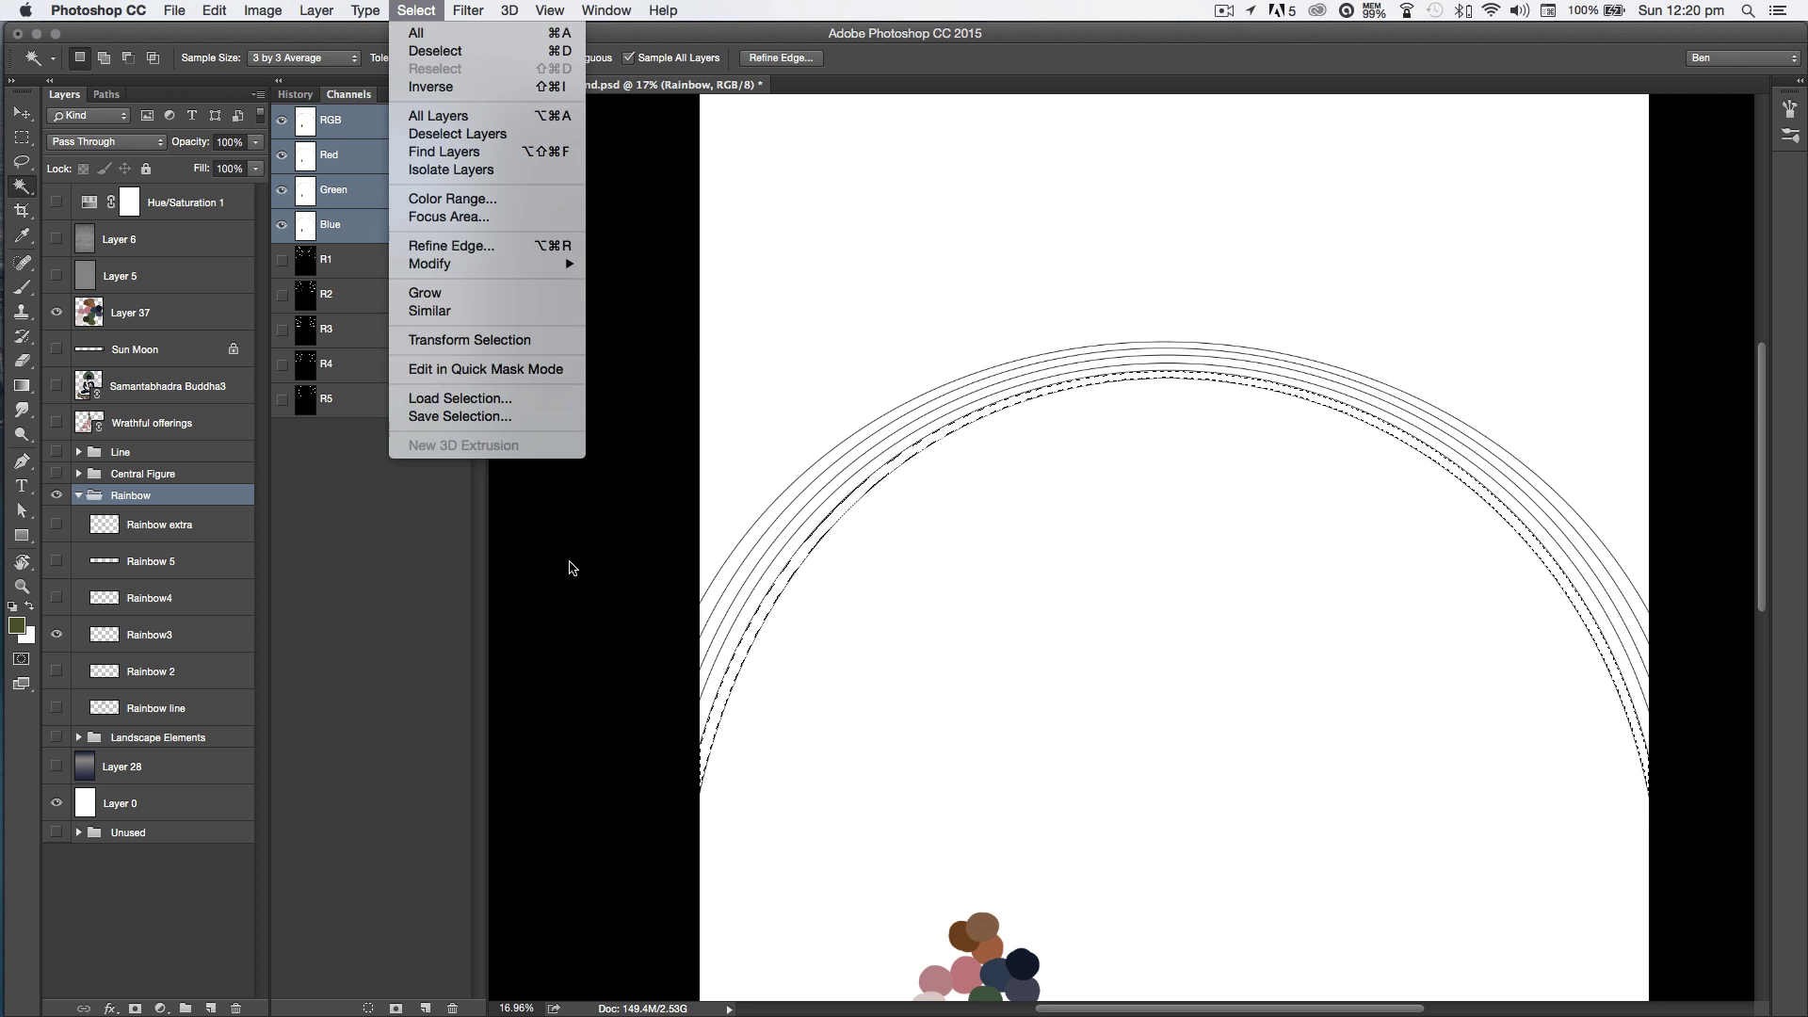
left_click(568, 565)
key("super+d")
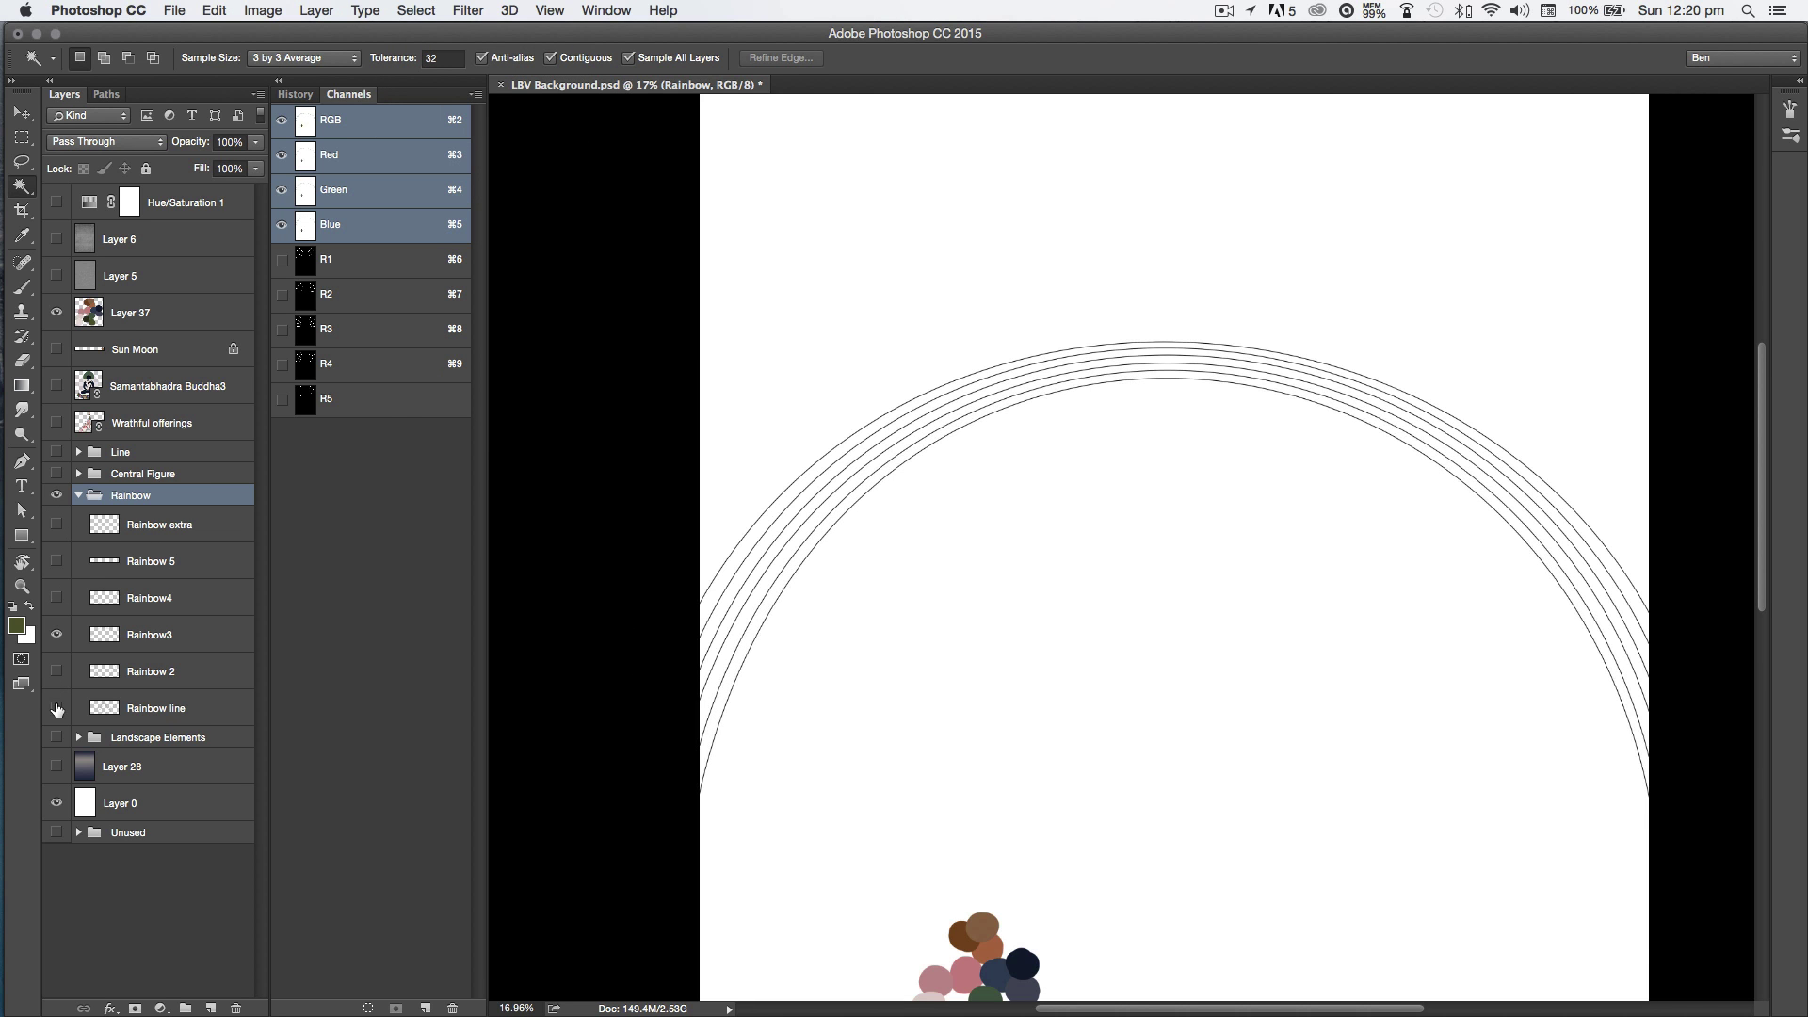
left_click(56, 708)
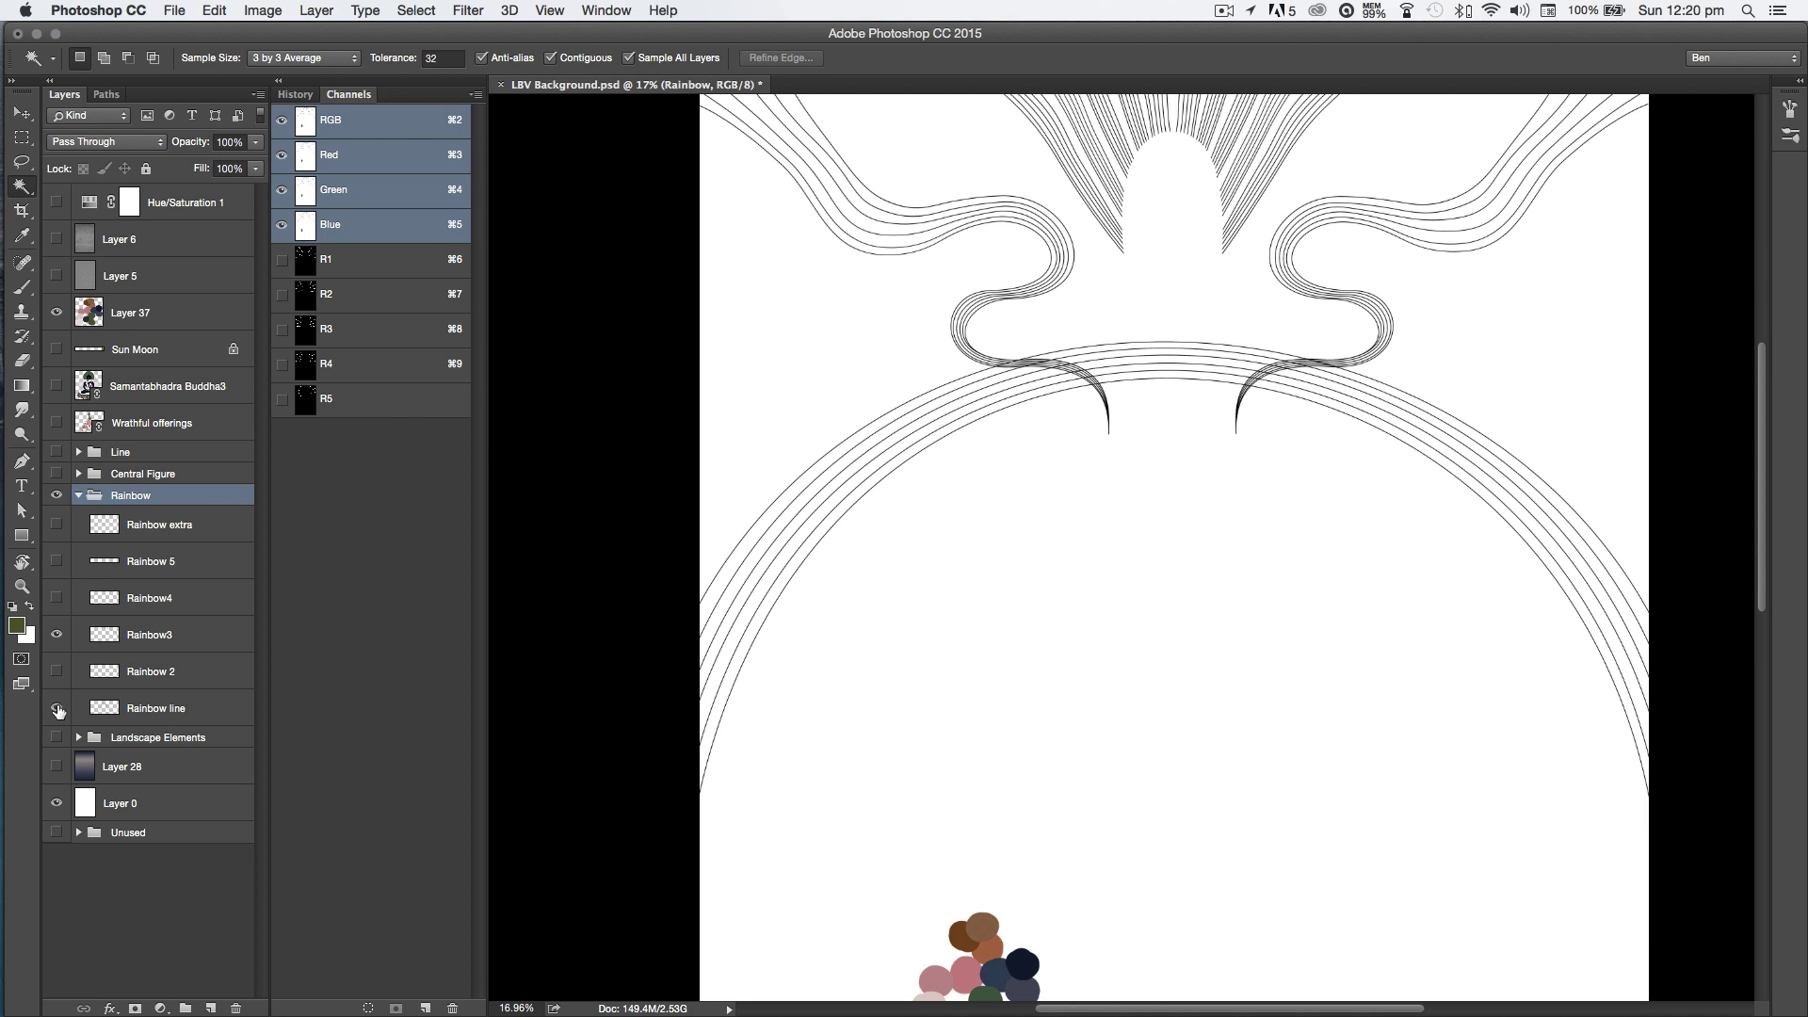
left_click(56, 708)
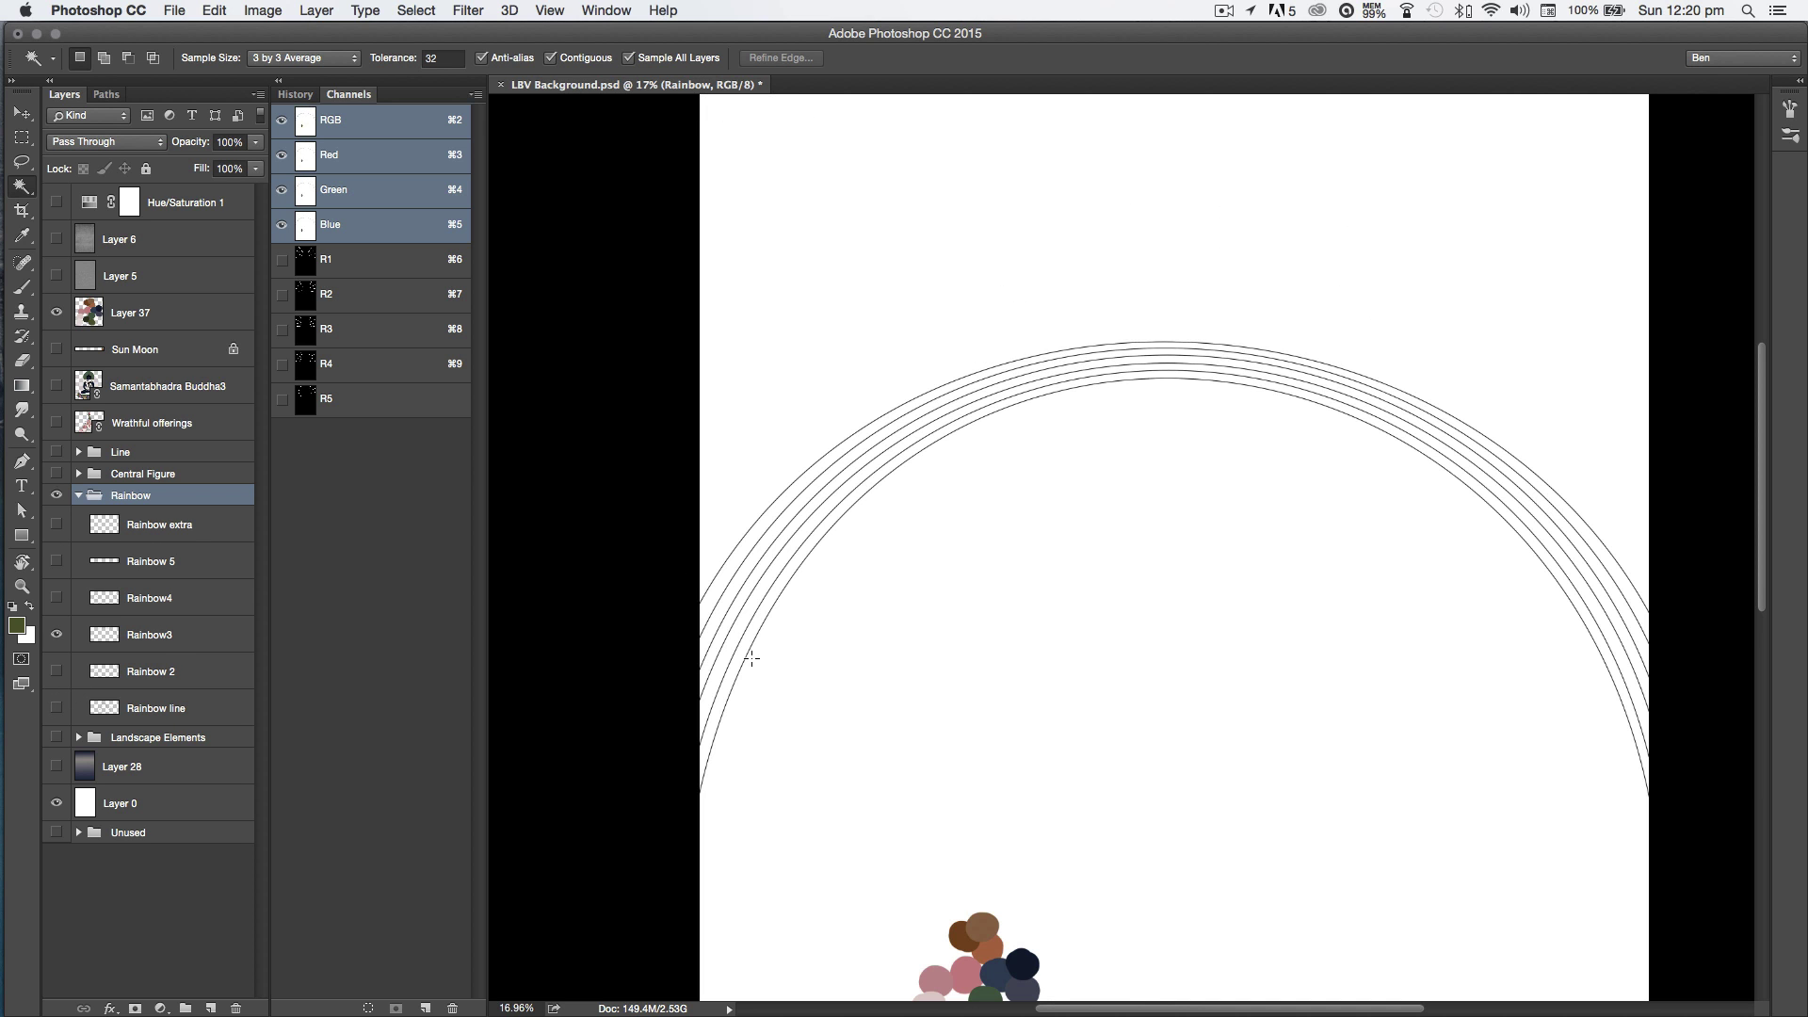
Step: Save the Rainbow3 arch's innermost stripe as an expanded selection in an alpha channel named R1.1
left_click(414, 12)
mouse_move(508, 247)
left_click(611, 302)
left_click(921, 706)
left_click(396, 1008)
double_click(335, 434)
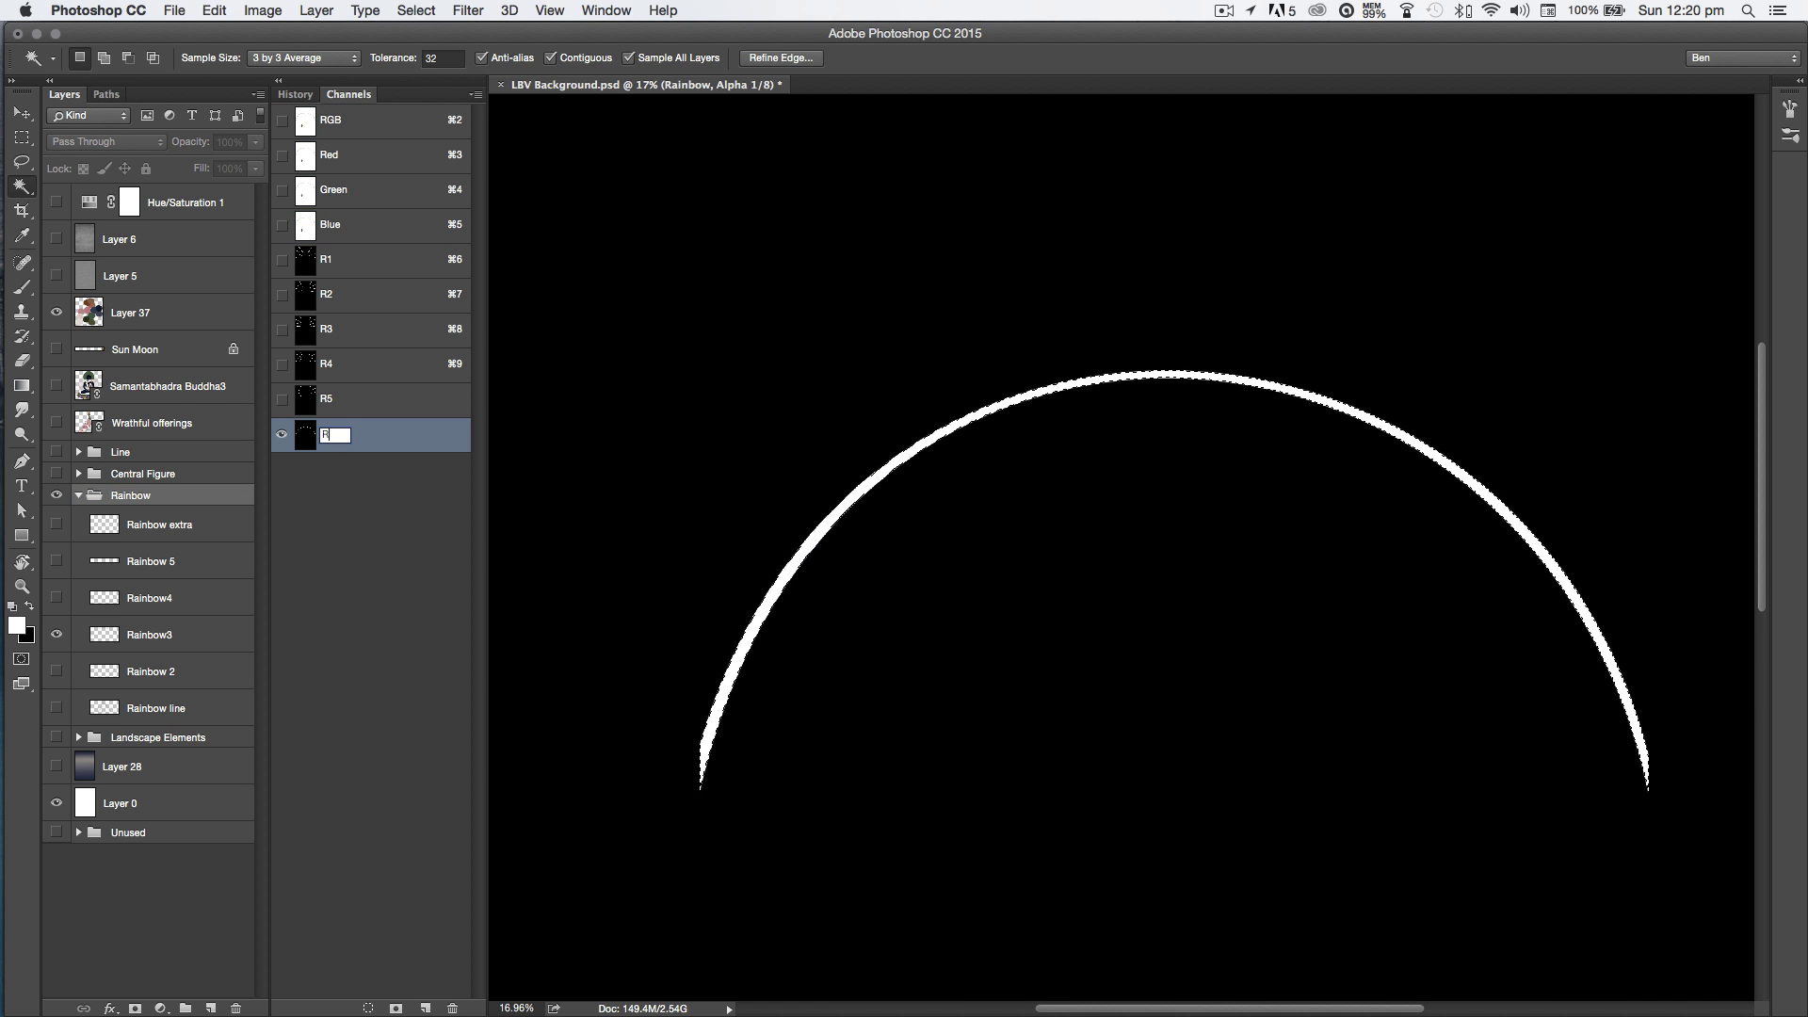
key("Return")
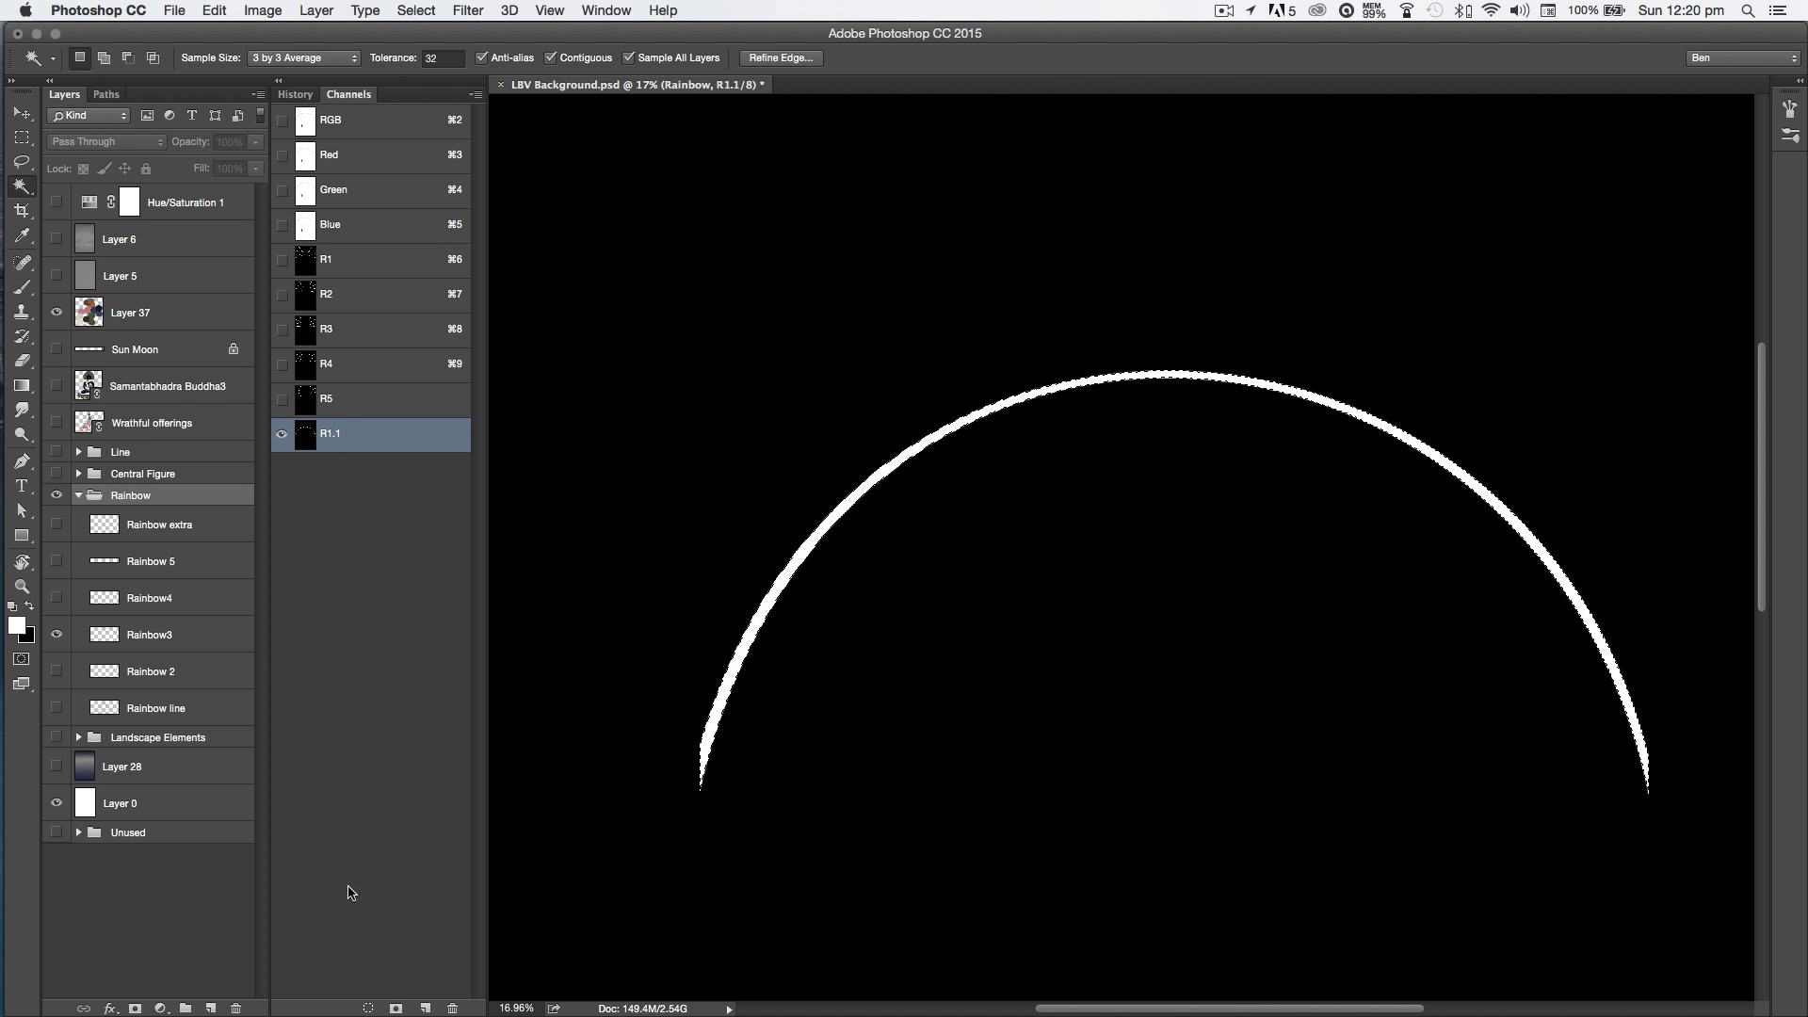
key("super+2")
Step: Save the arch's second stripe from the inside as an expanded selection in an alpha channel named R1.2
left_click(415, 10)
mouse_move(508, 257)
left_click(612, 301)
left_click(927, 707)
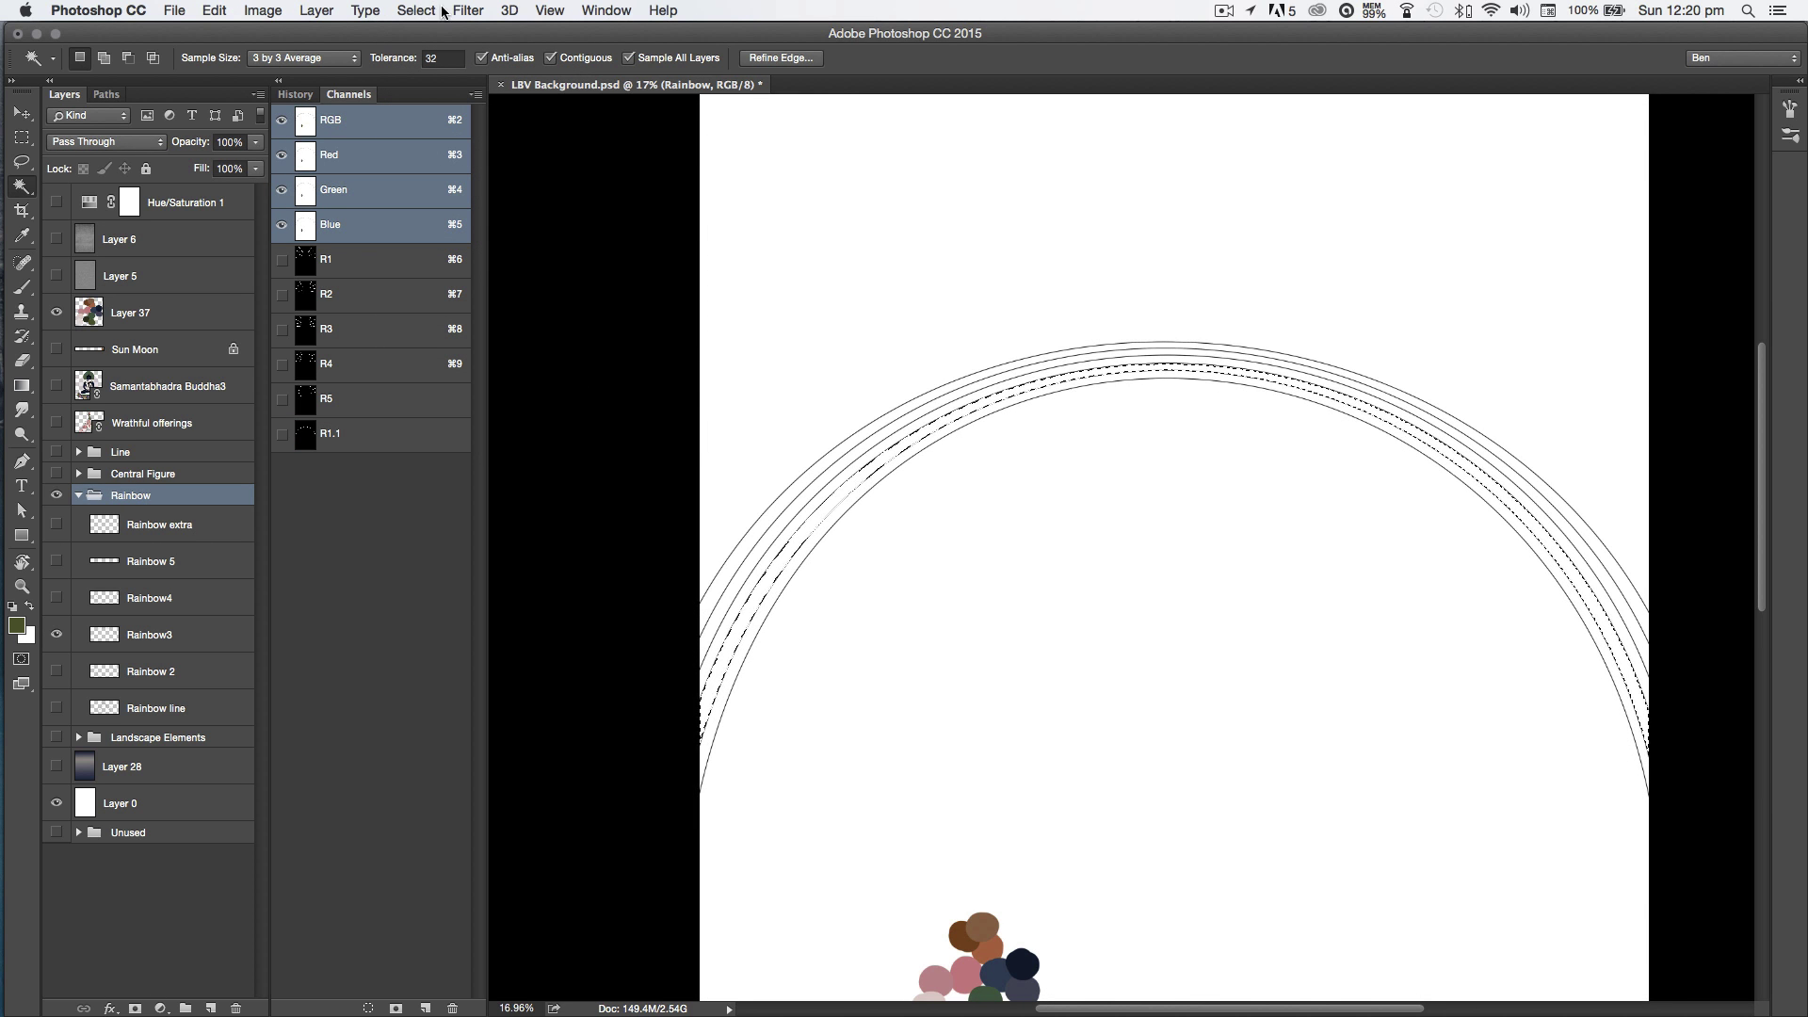
left_click(395, 1008)
double_click(335, 468)
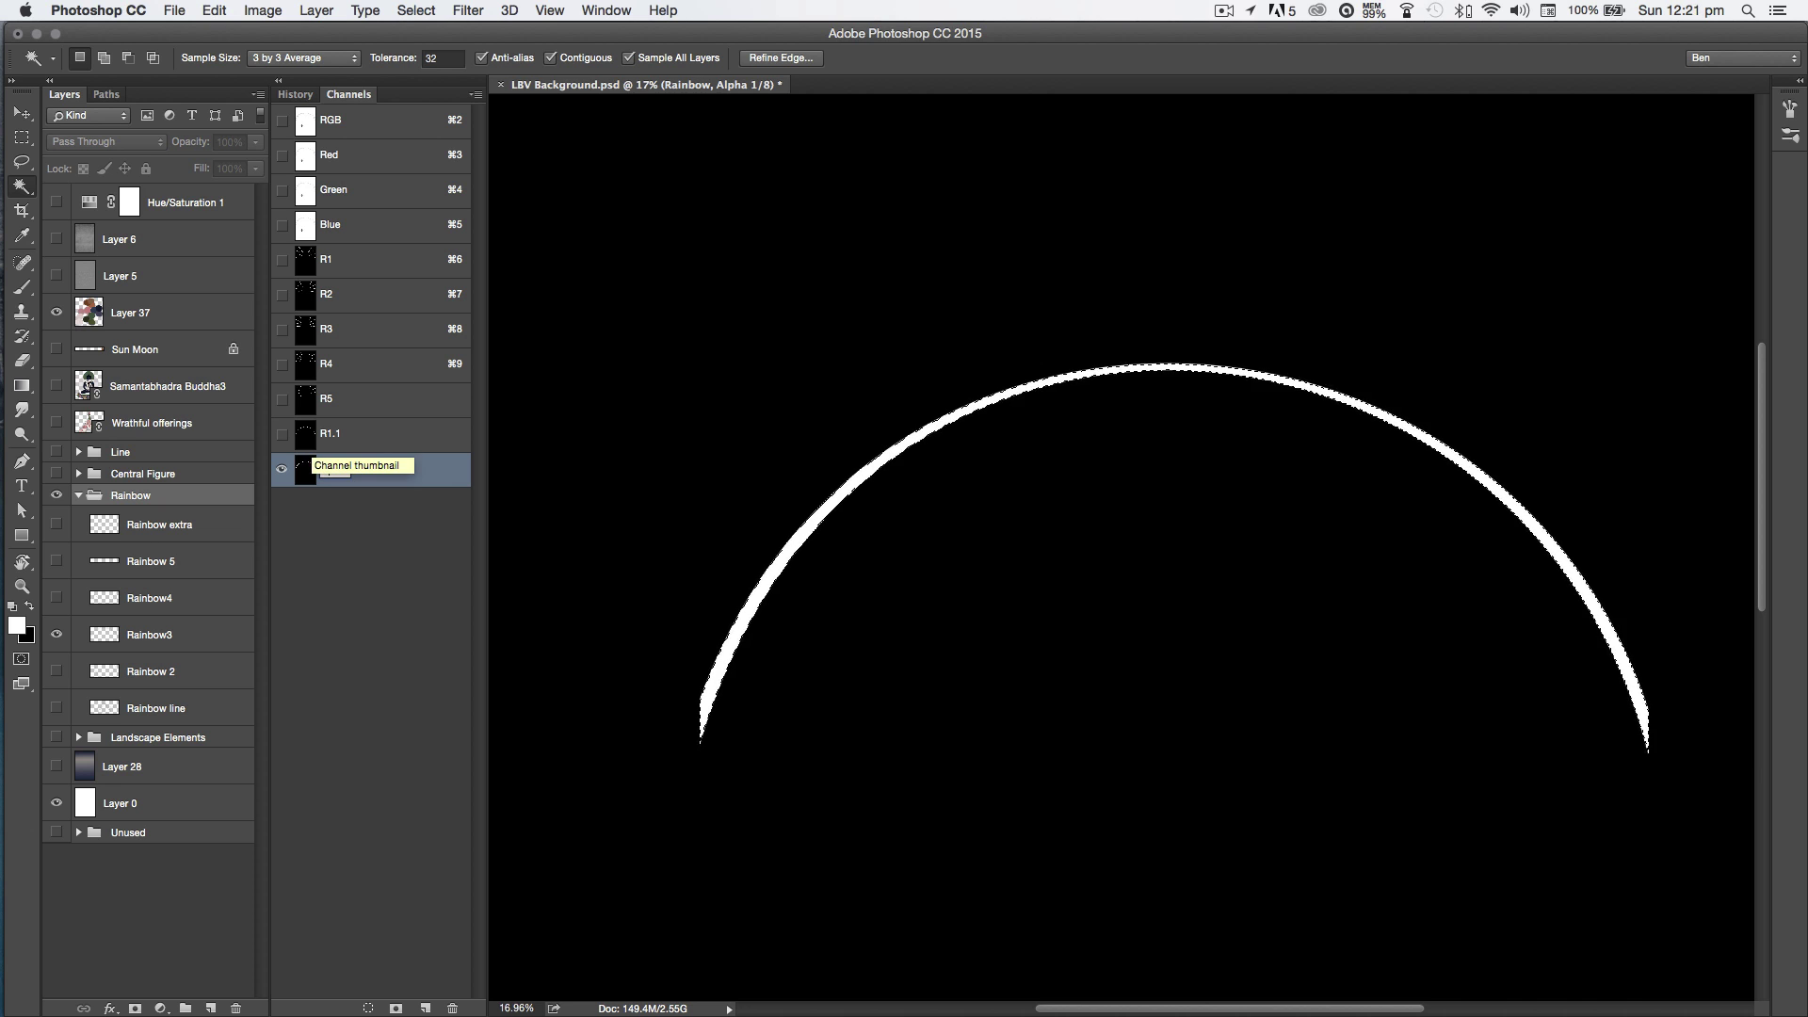
type("R1.")
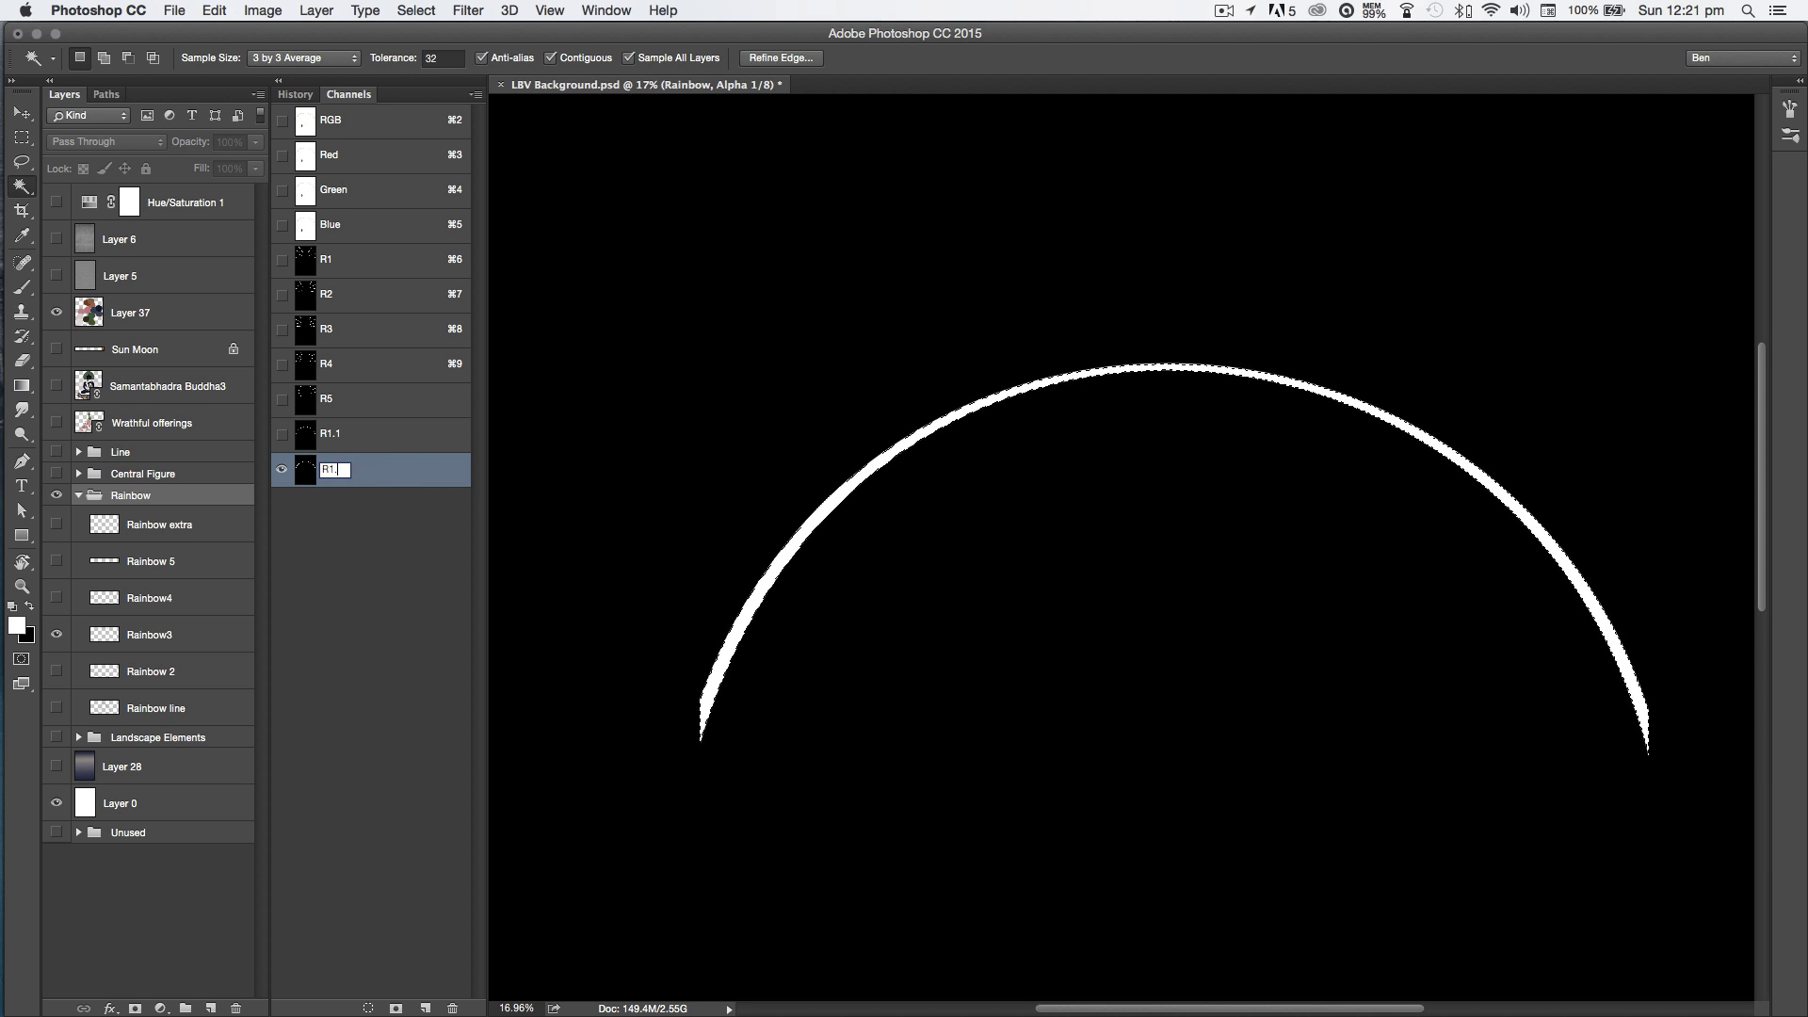
type("2")
key("Return")
key("super+2")
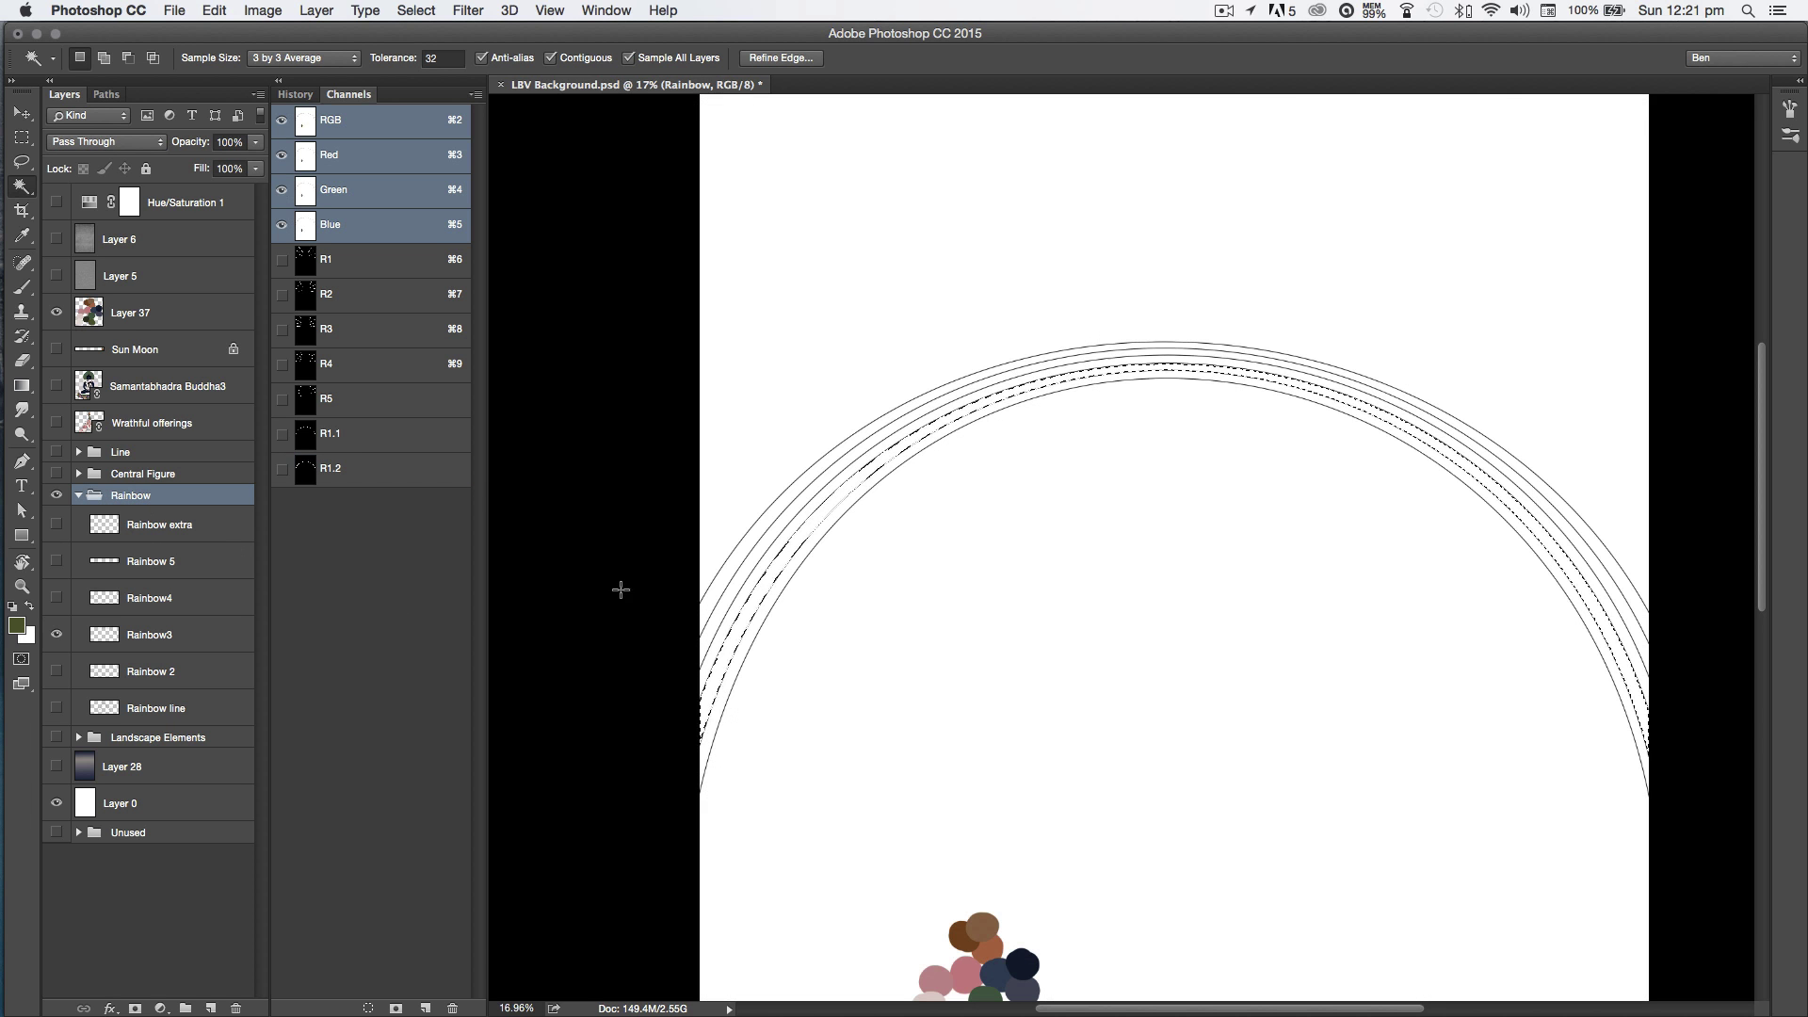
Step: Save the arch's middle stripe as an expanded selection in an alpha channel named R1.3
left_click(395, 11)
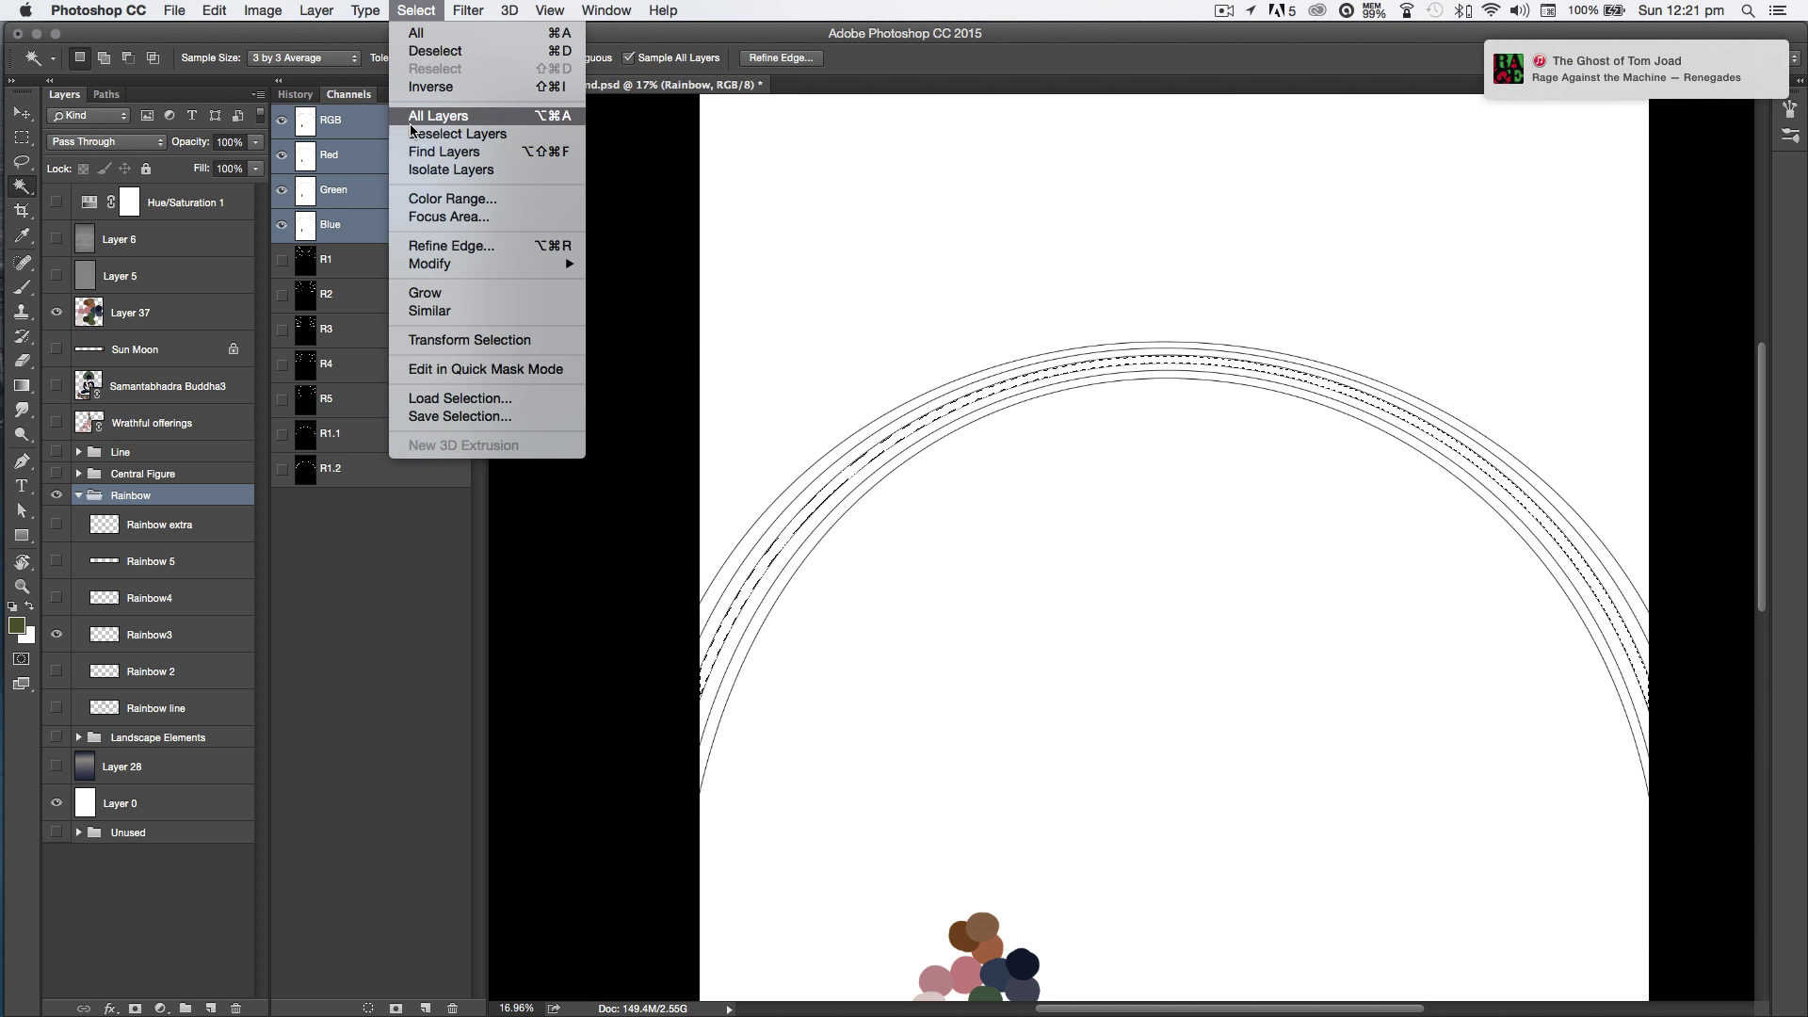
mouse_move(471, 270)
left_click(670, 301)
left_click(909, 711)
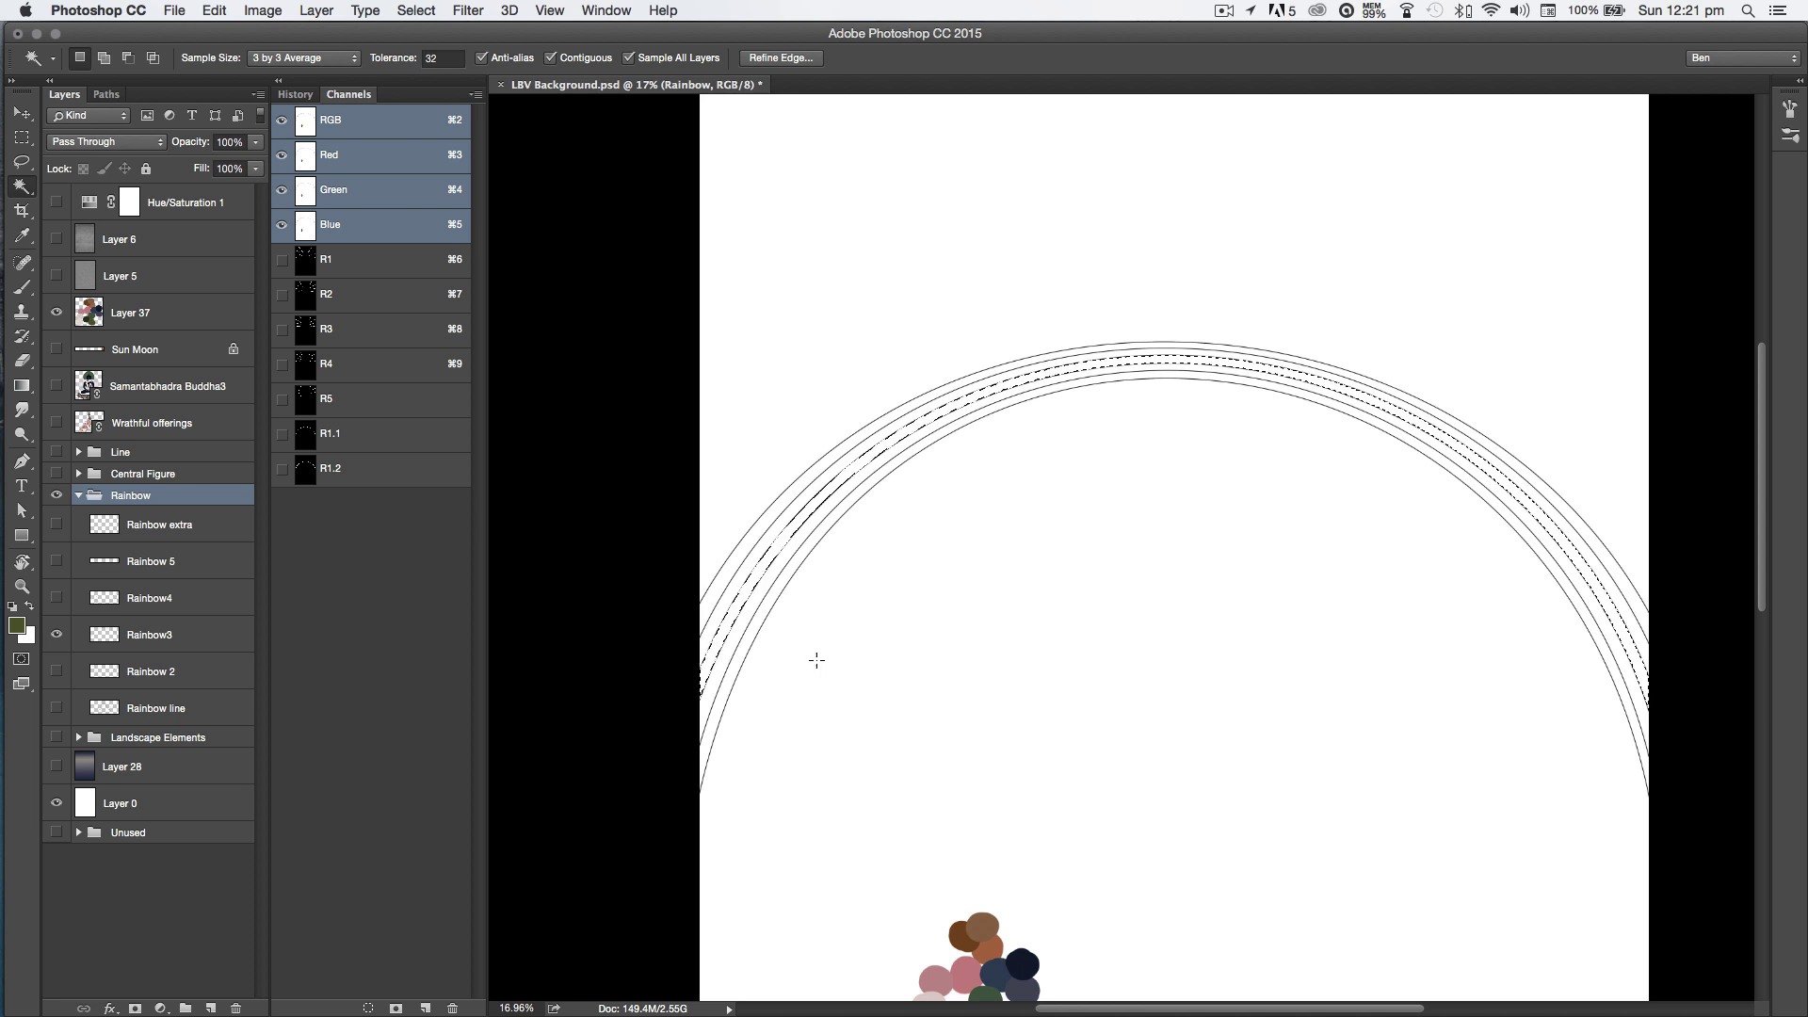
left_click(396, 1008)
double_click(335, 492)
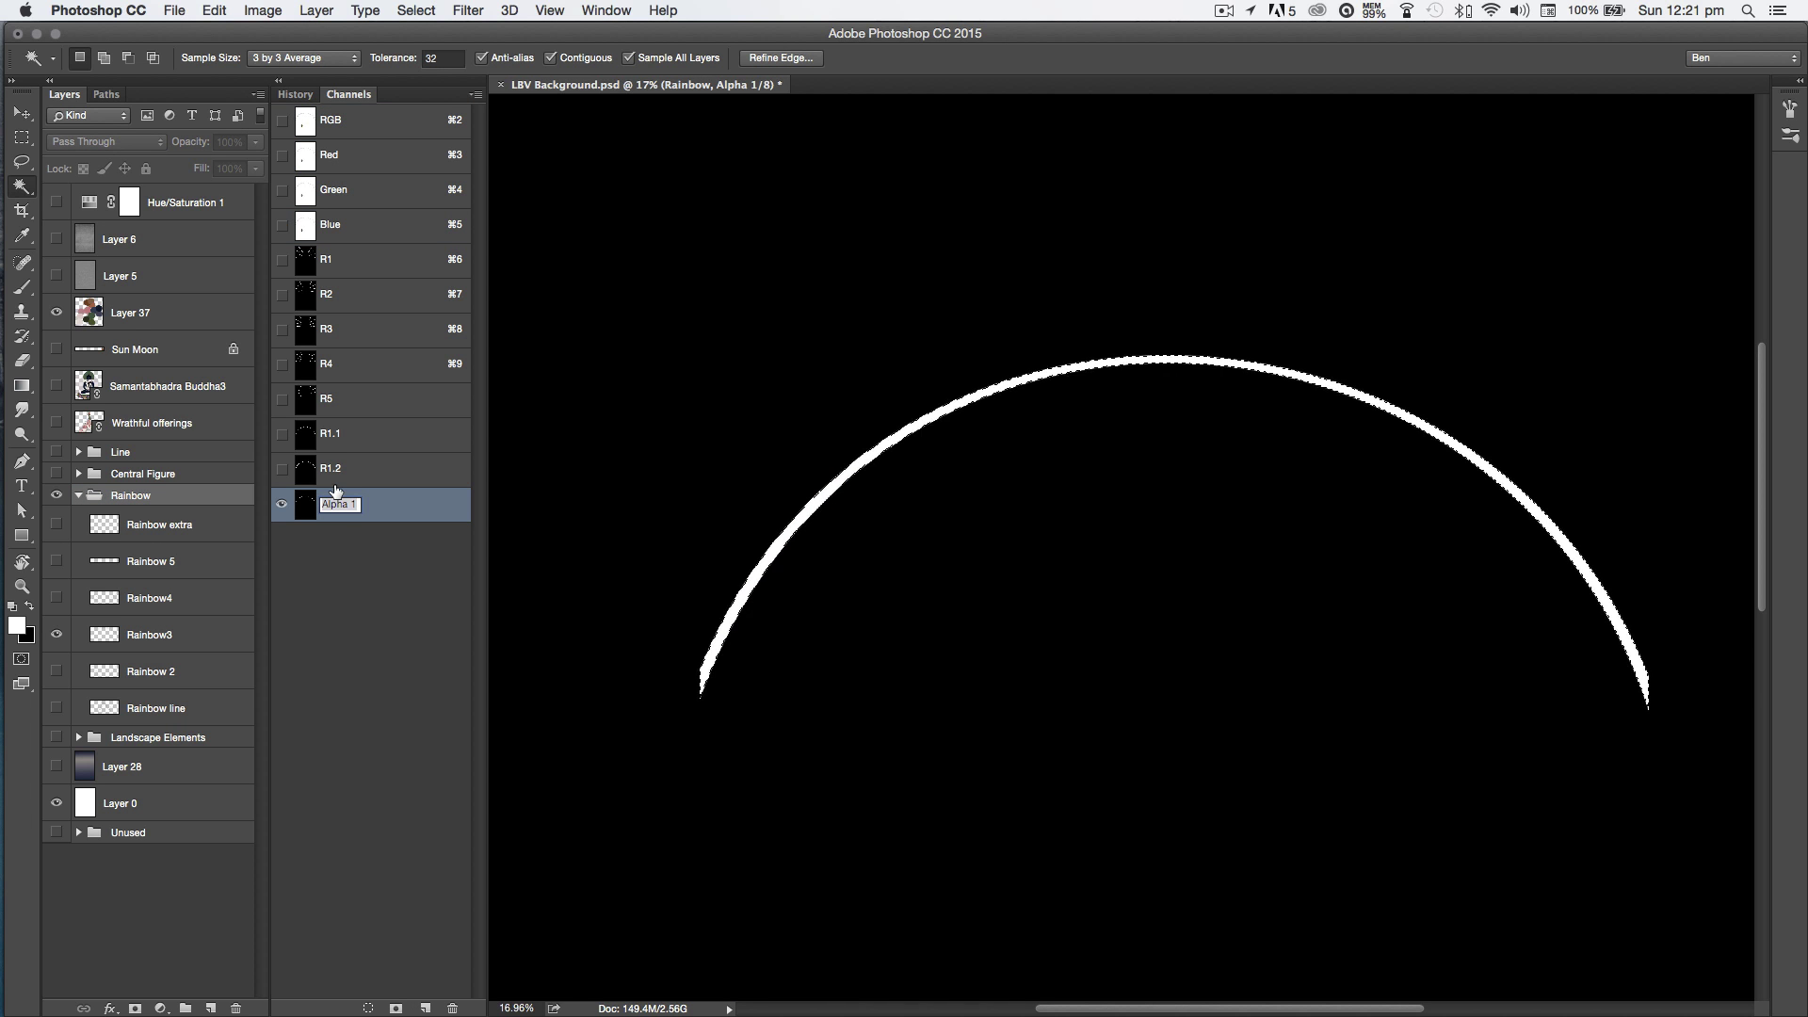
key("Return")
key("super+2")
Step: Save the arch's fourth stripe from the inside as an expanded selection in an alpha channel named R1.4
left_click(413, 10)
mouse_move(450, 265)
left_click(641, 300)
left_click(909, 706)
left_click(395, 1009)
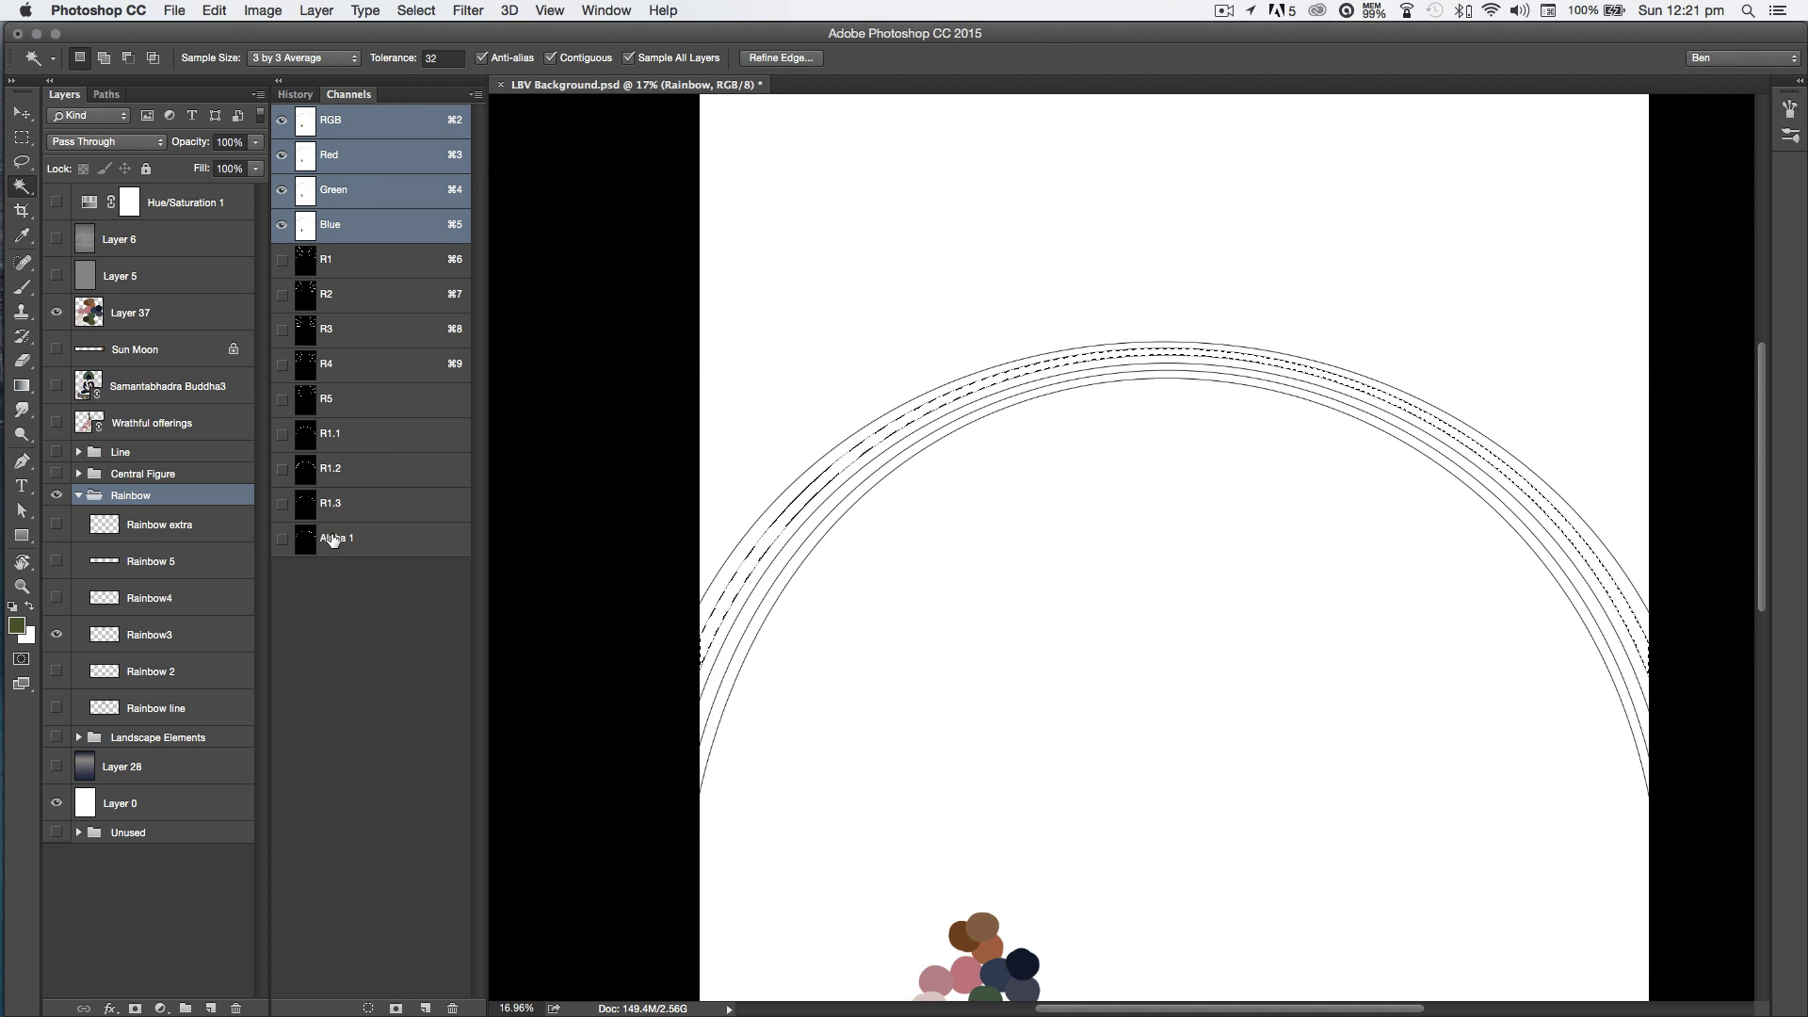
double_click(324, 533)
type("R1.4")
key("Return")
key("super+2")
Step: Save the arch's outermost stripe as an expanded selection in an alpha channel named R1,5
left_click(416, 10)
mouse_move(484, 263)
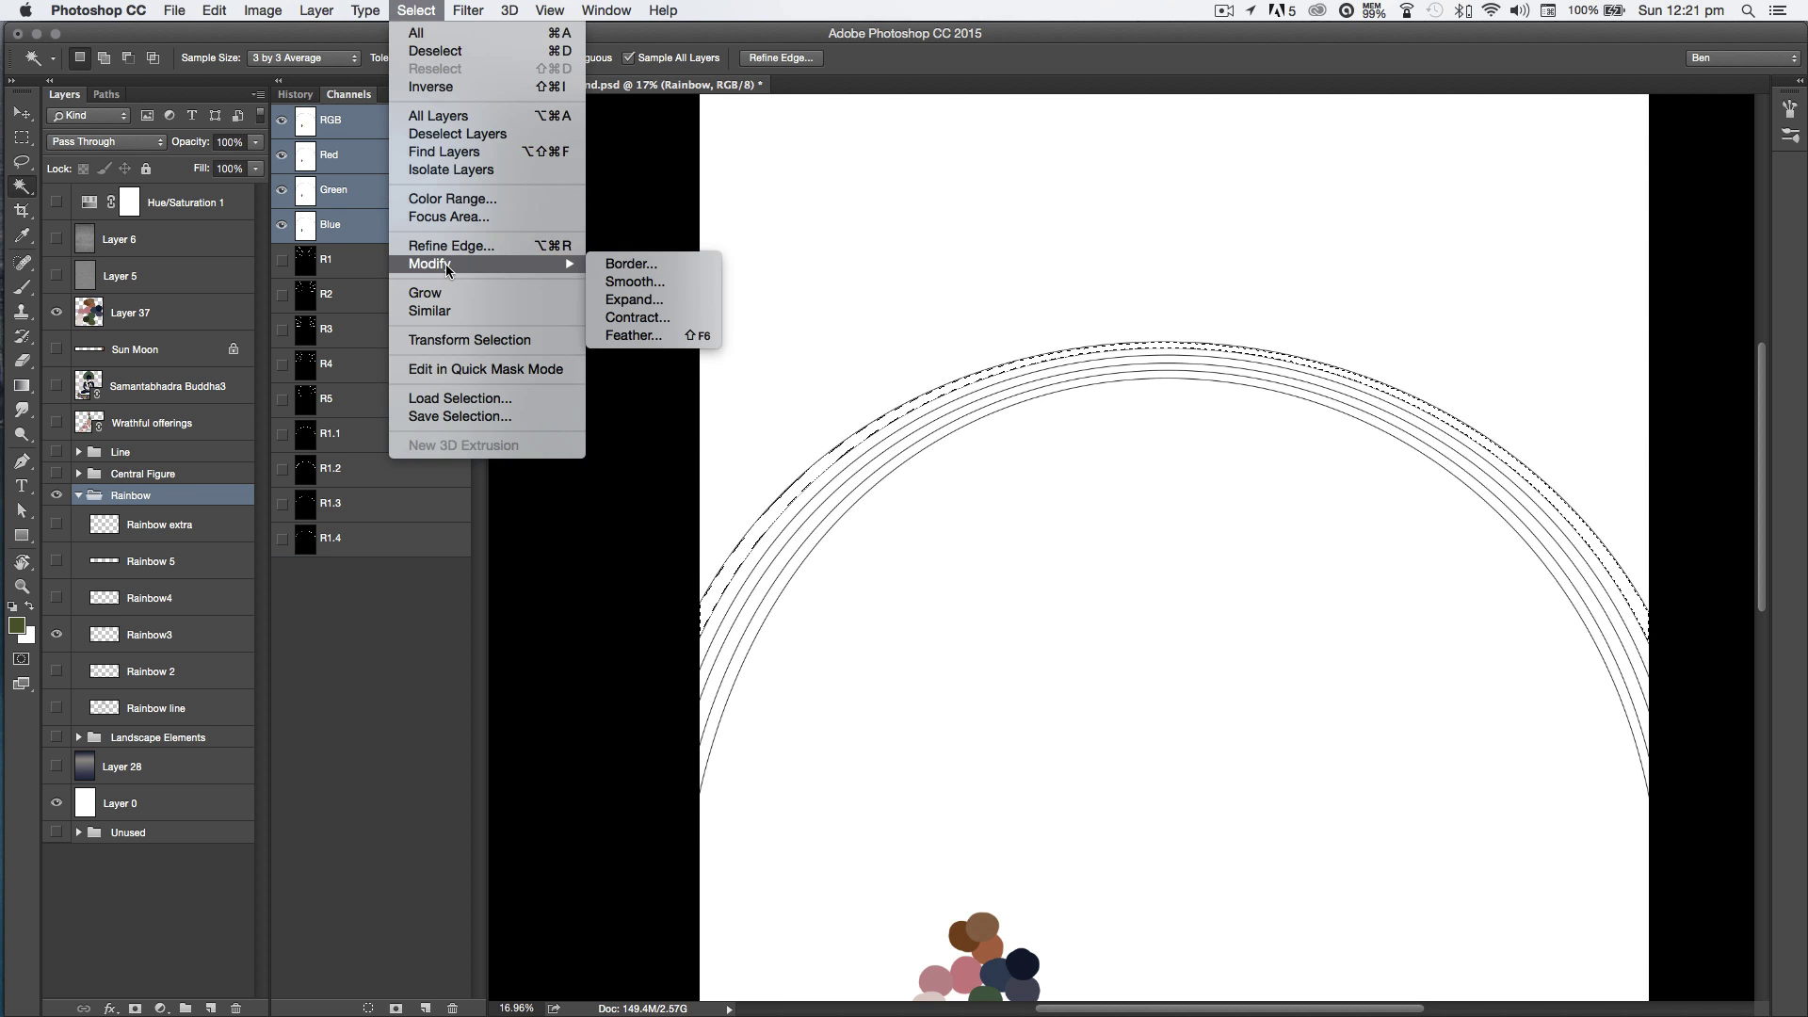
left_click(649, 303)
key("Return")
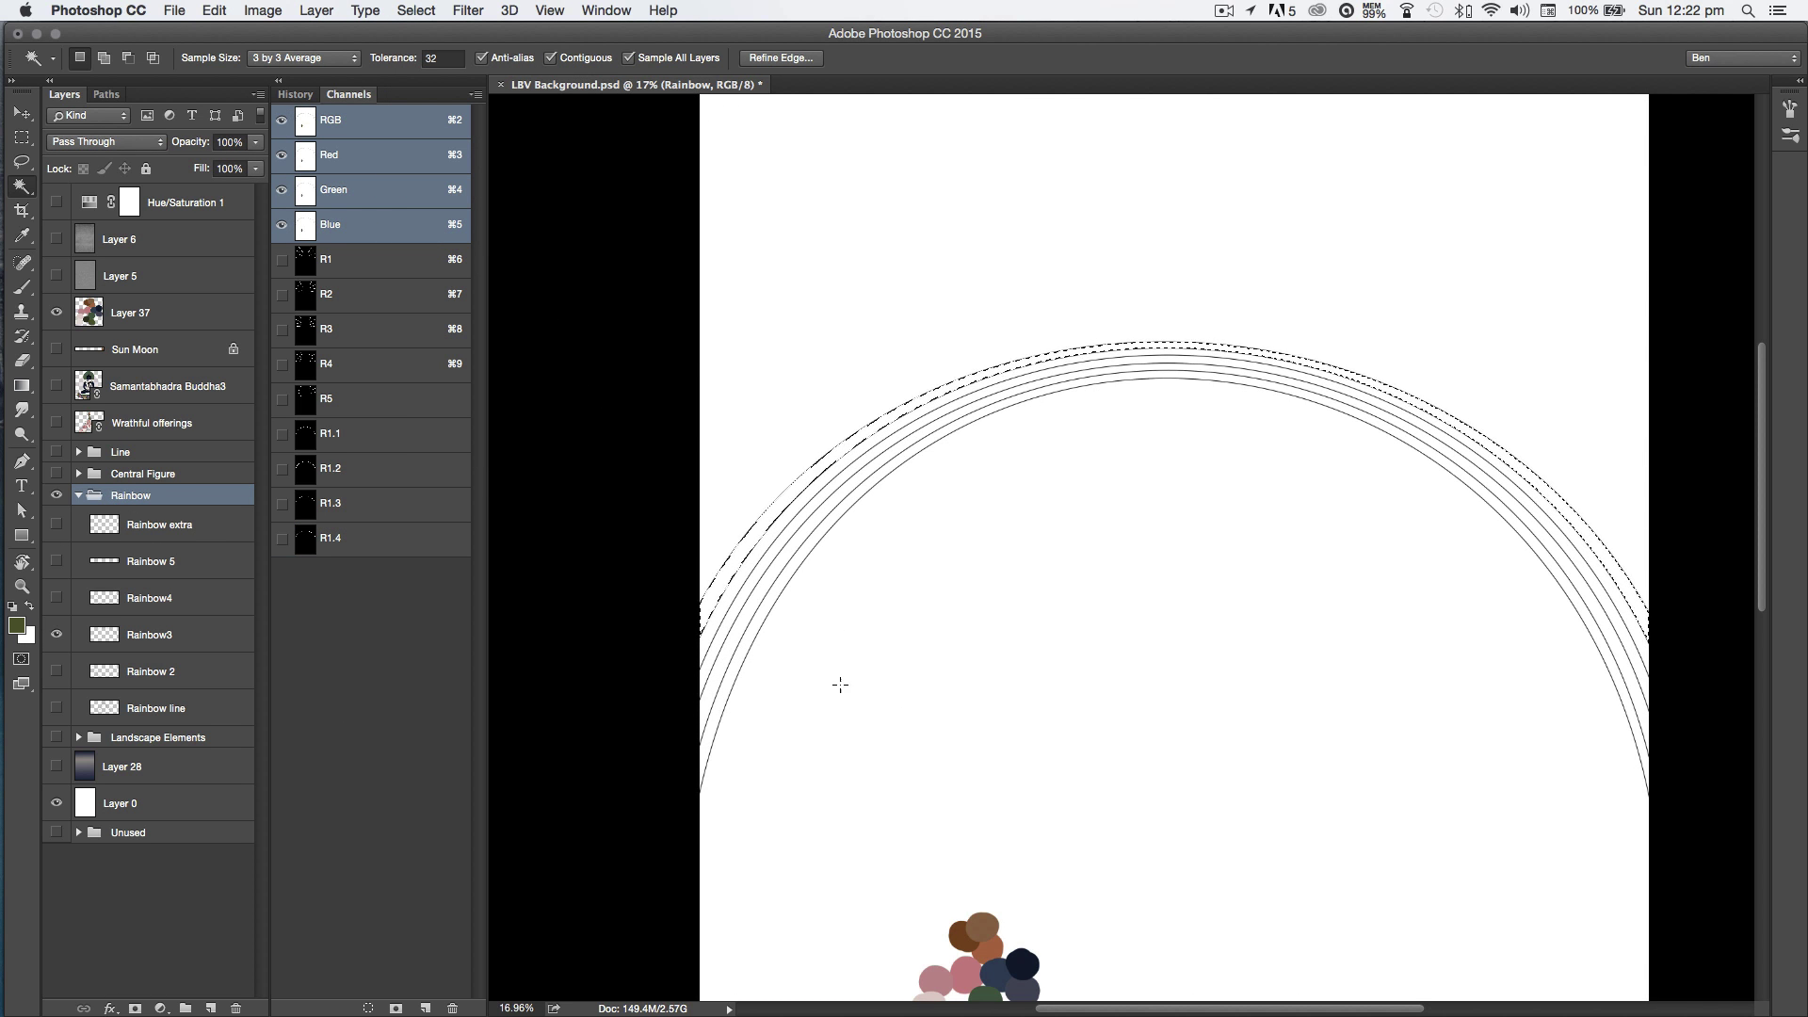
left_click(395, 1009)
left_click(332, 578)
double_click(332, 577)
type("R1,5")
key("Return")
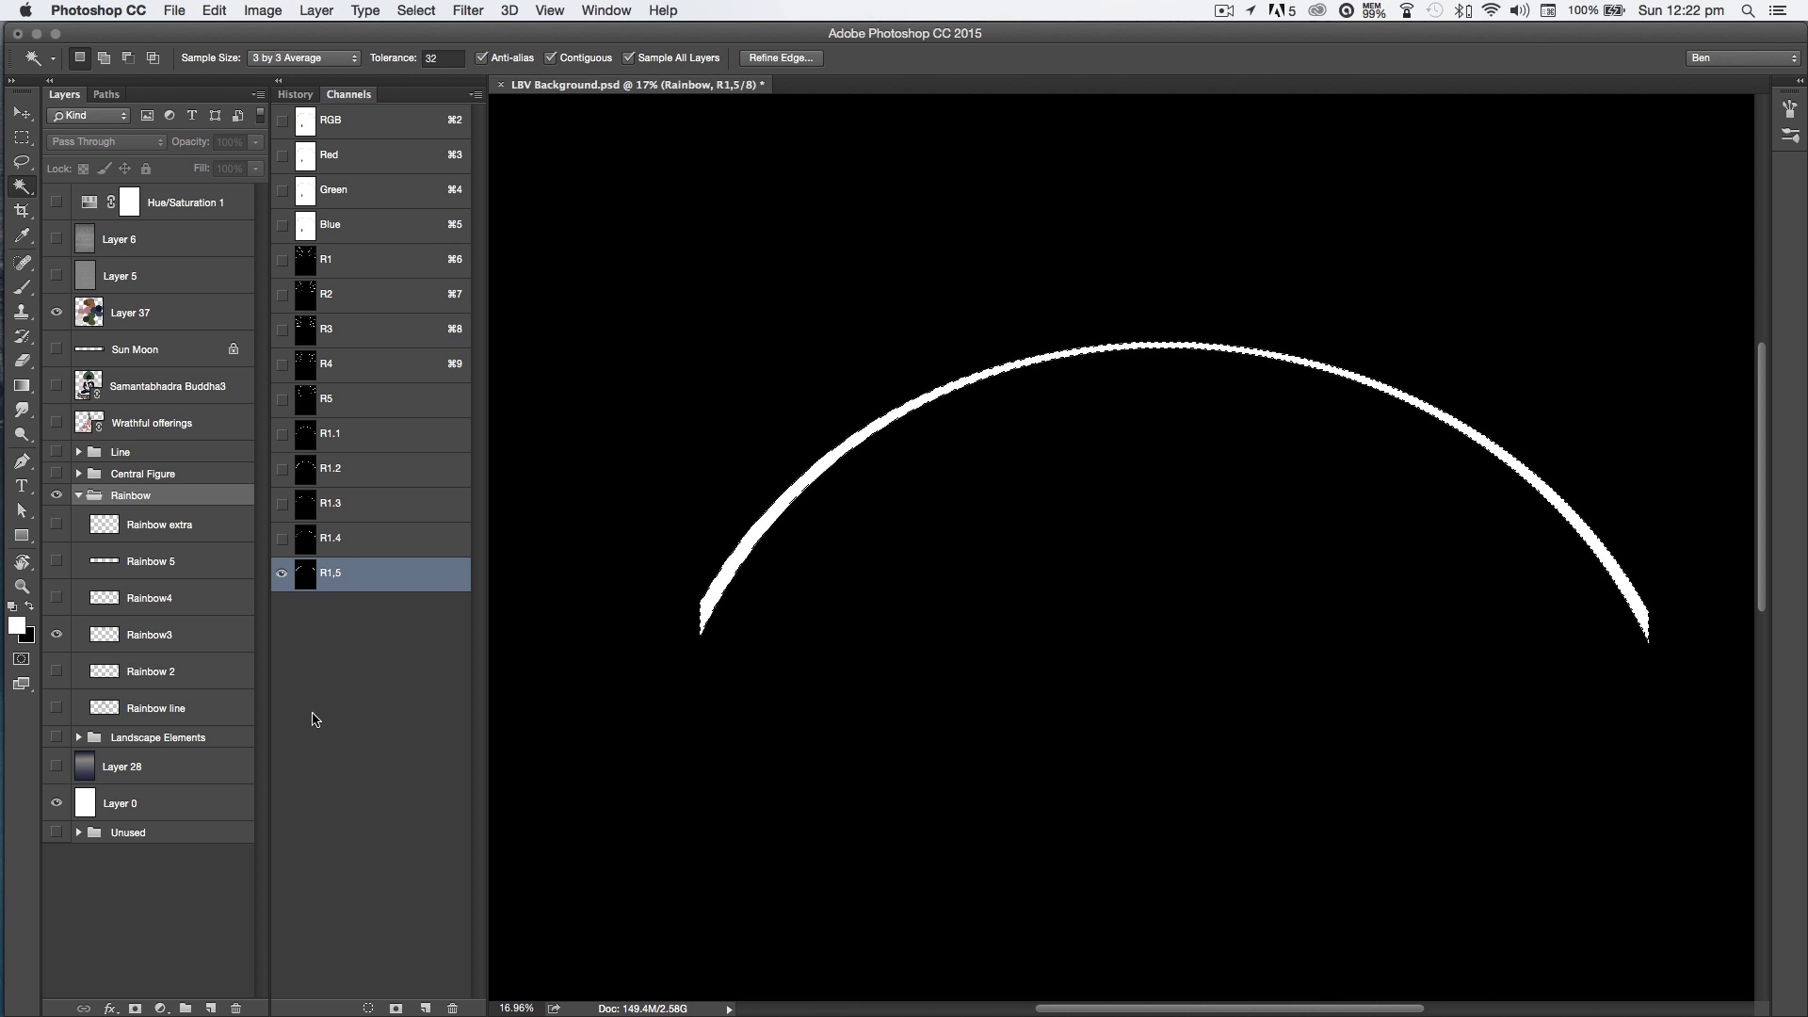
Step: Make the Rainbow group active, display the Rainbow line layer instead of Rainbow3, and clear the selection
left_click(76, 493)
left_click(56, 634)
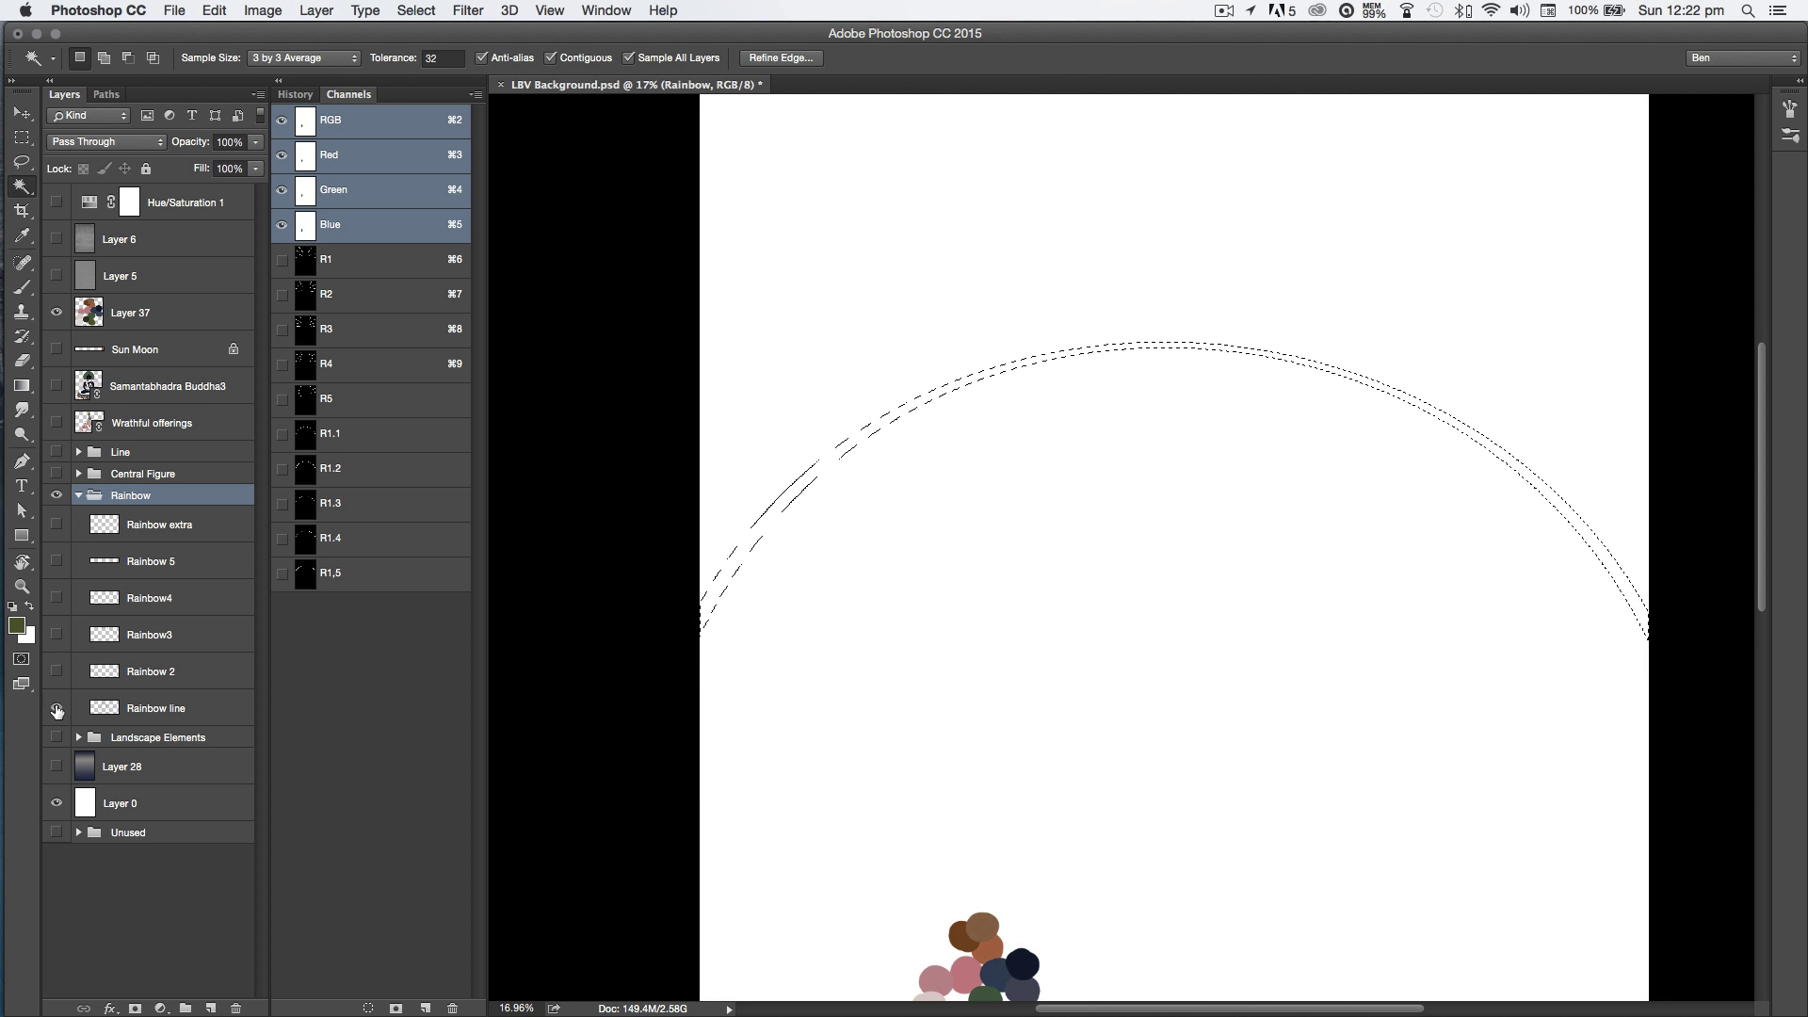
left_click(57, 708)
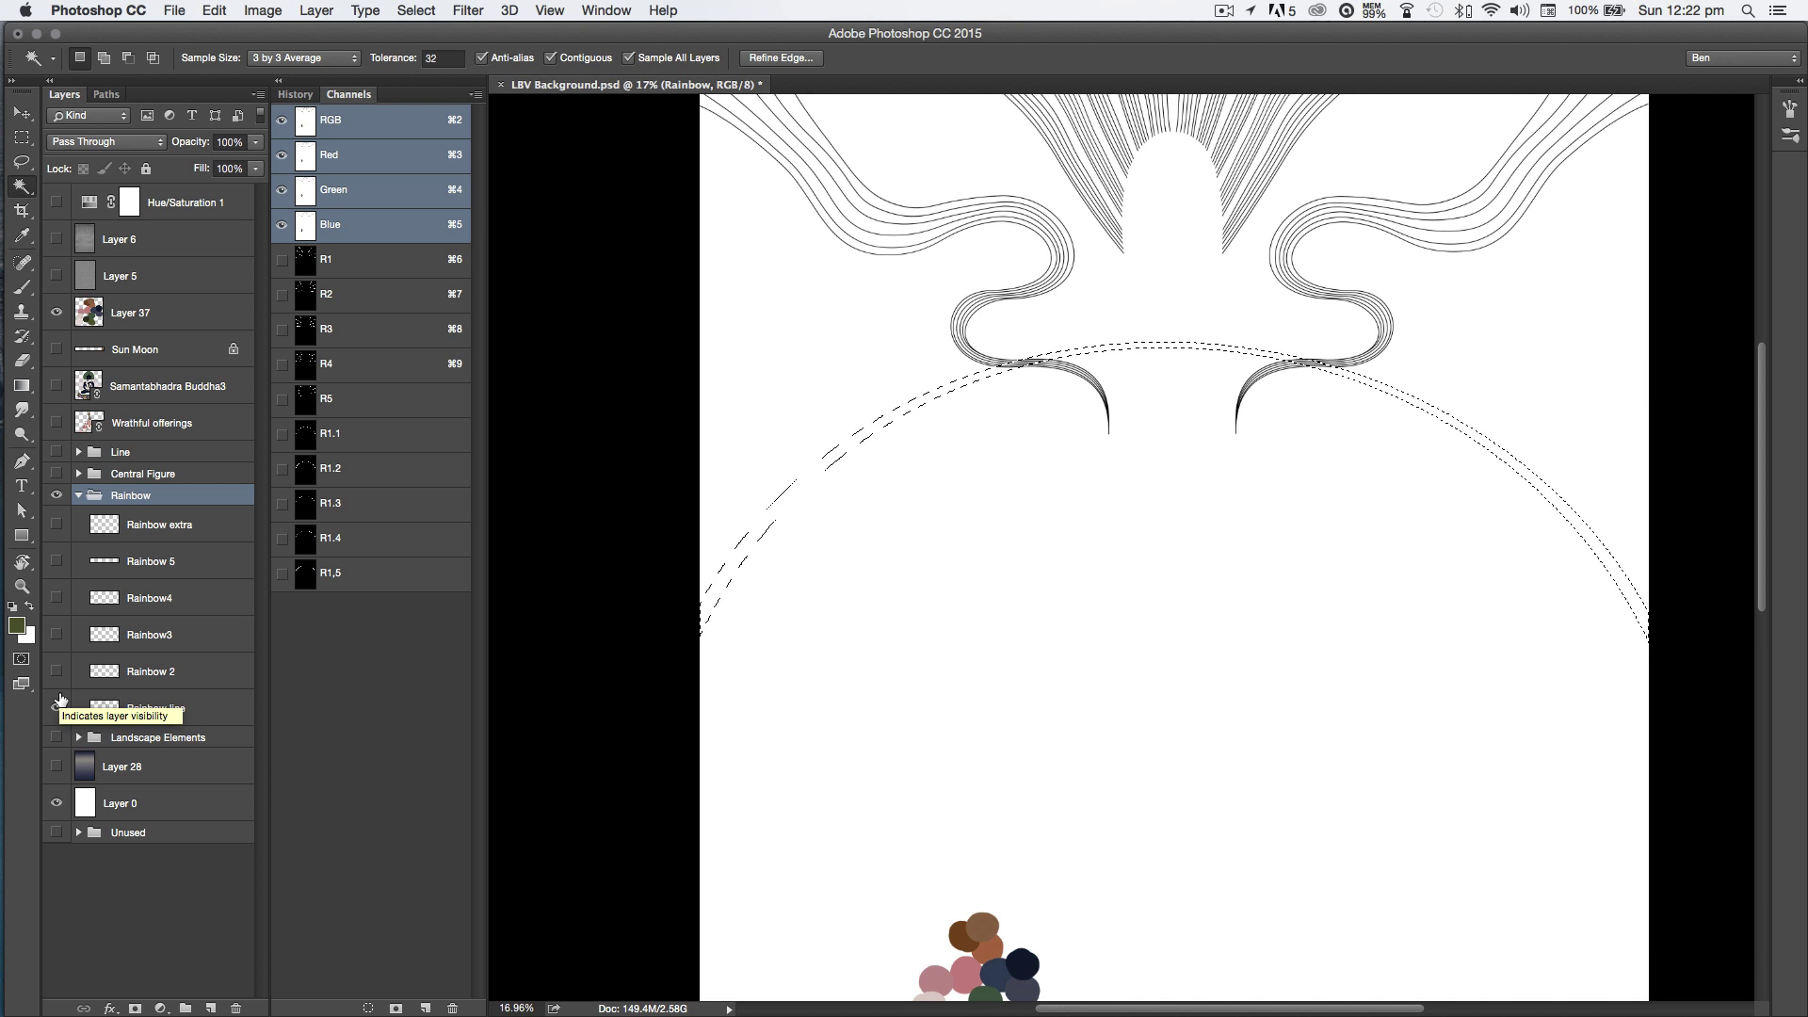
key("super+d")
Step: Try to select the outermost stripe of the curling rainbow bands on both sides with the Magic Wand
left_click(718, 113)
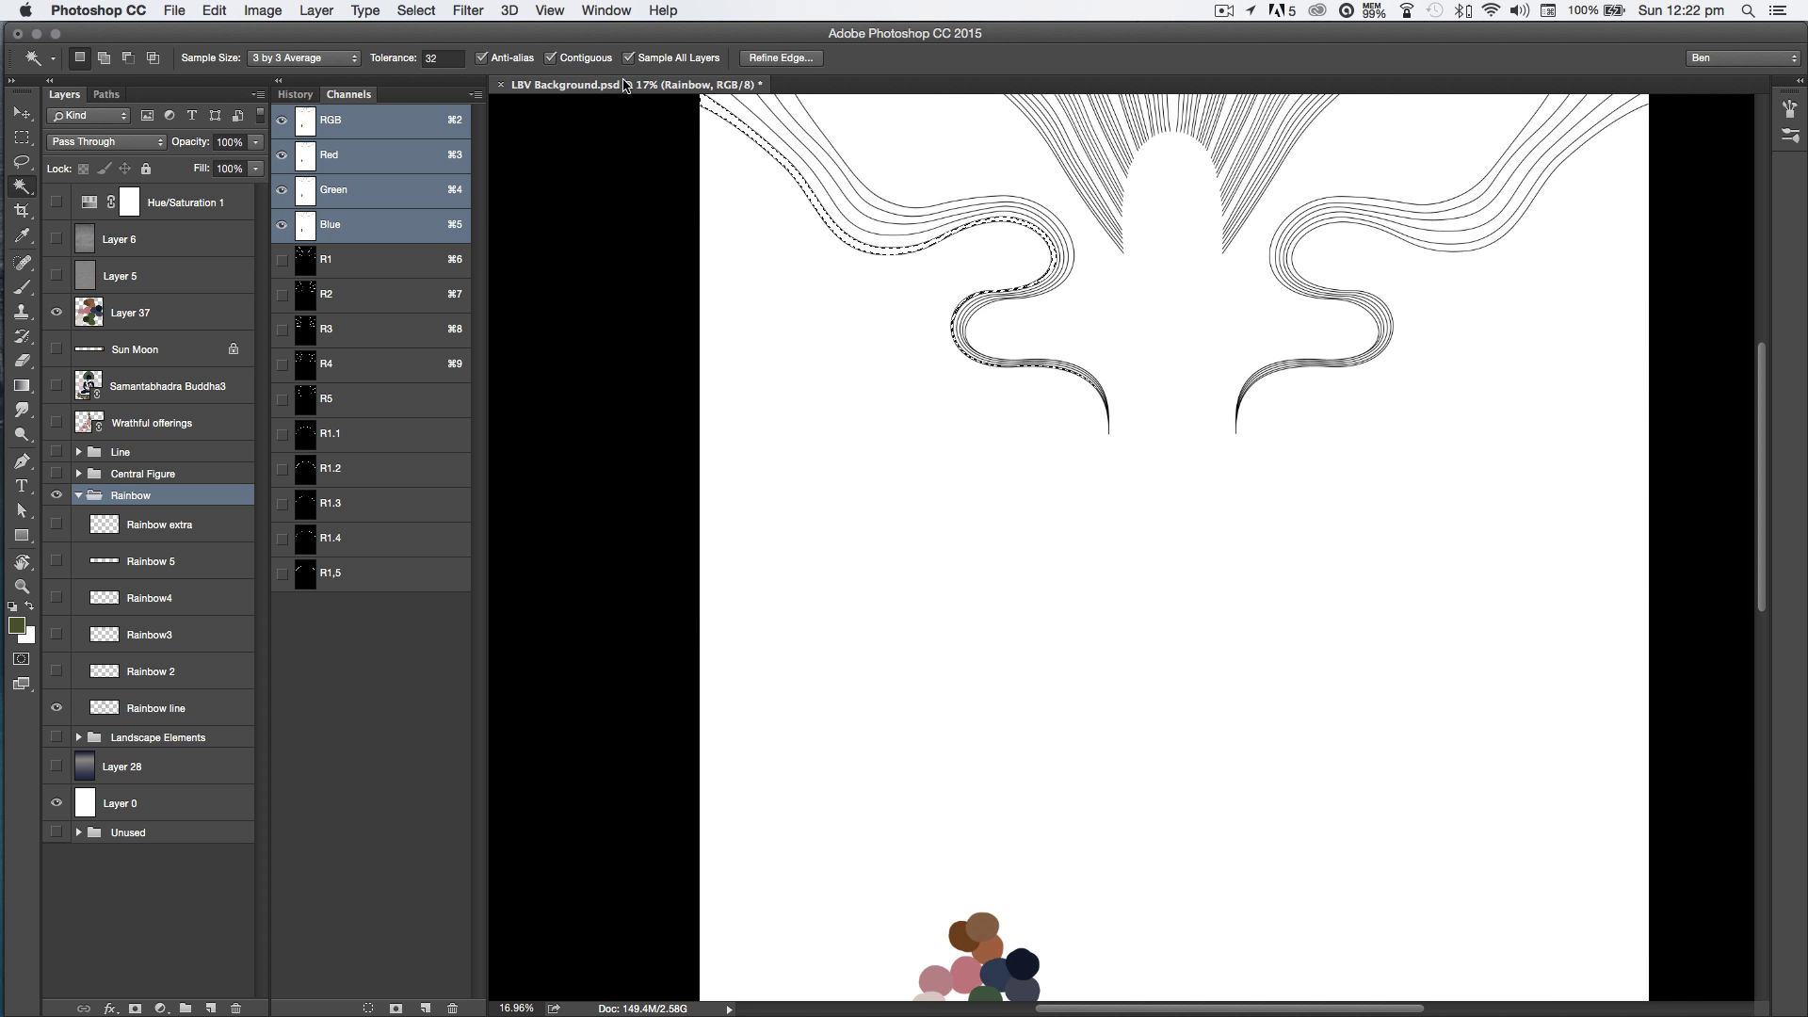
key("super+z")
left_click(1601, 132, "shift")
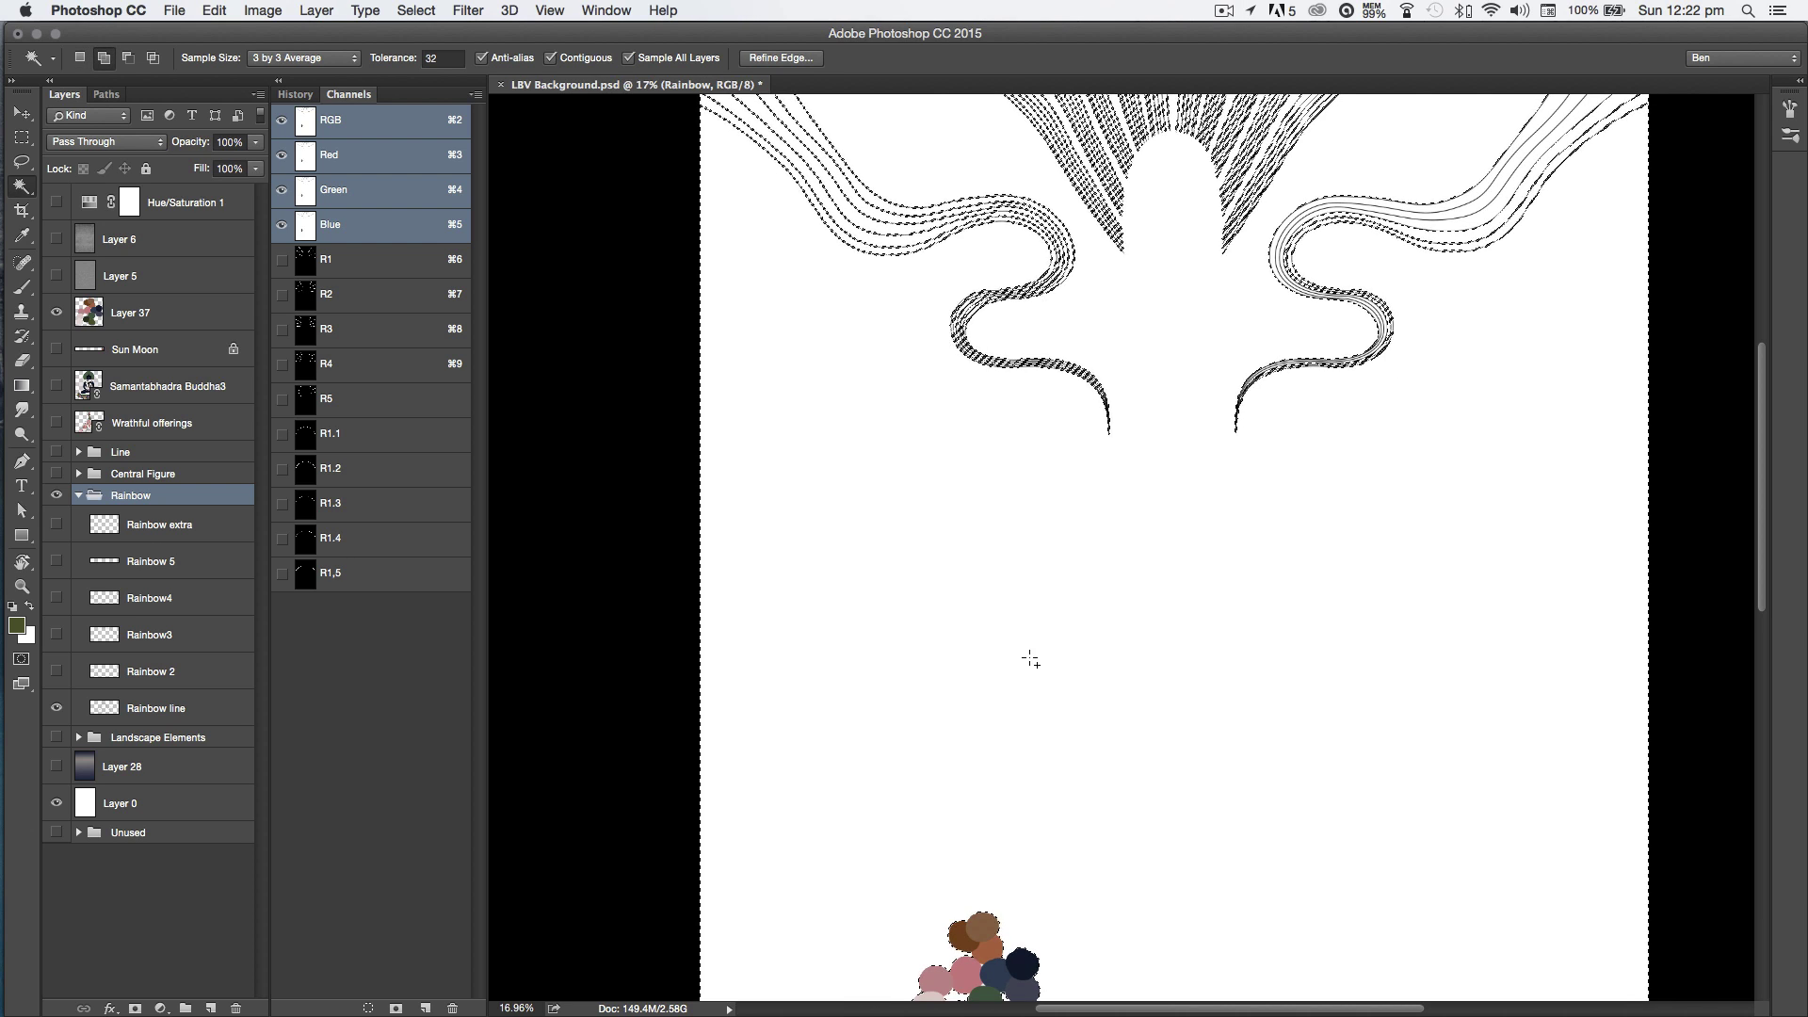
key("super+d")
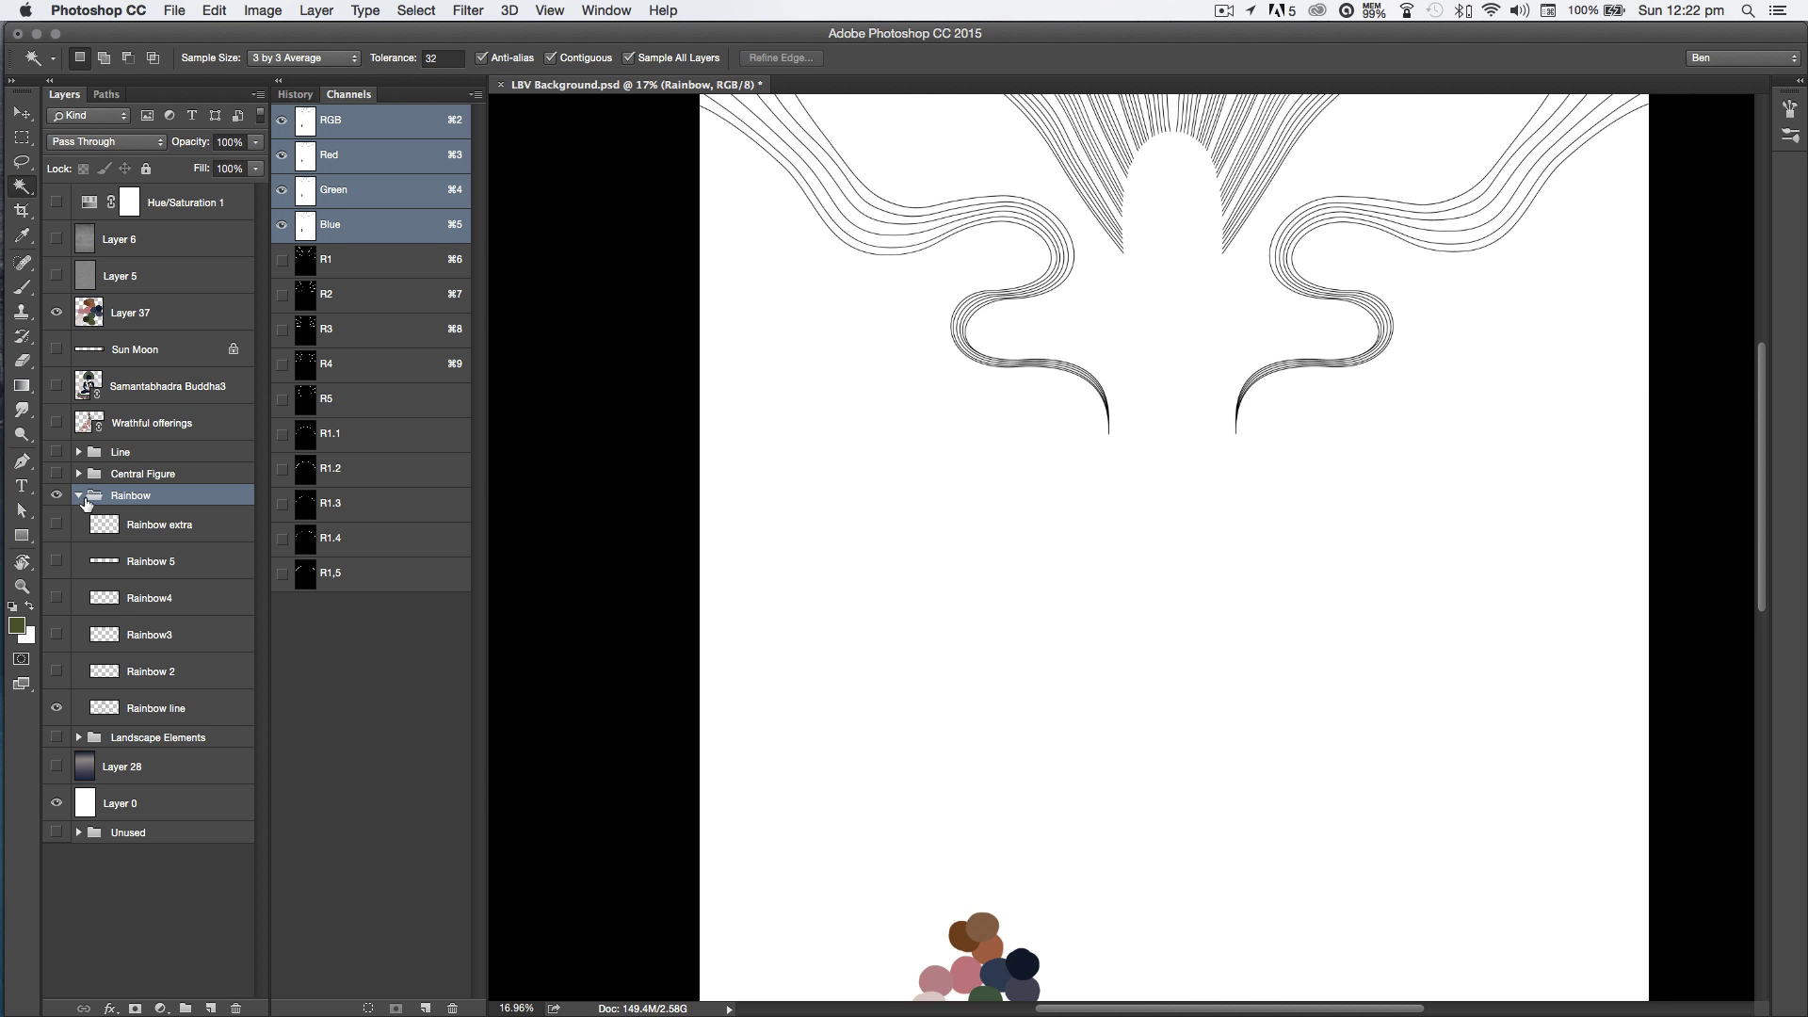
Step: Compare the artwork with and without the Rainbow extra layer
left_click(157, 530)
left_click(57, 525)
left_click(56, 524)
left_click(56, 525)
left_click(57, 525)
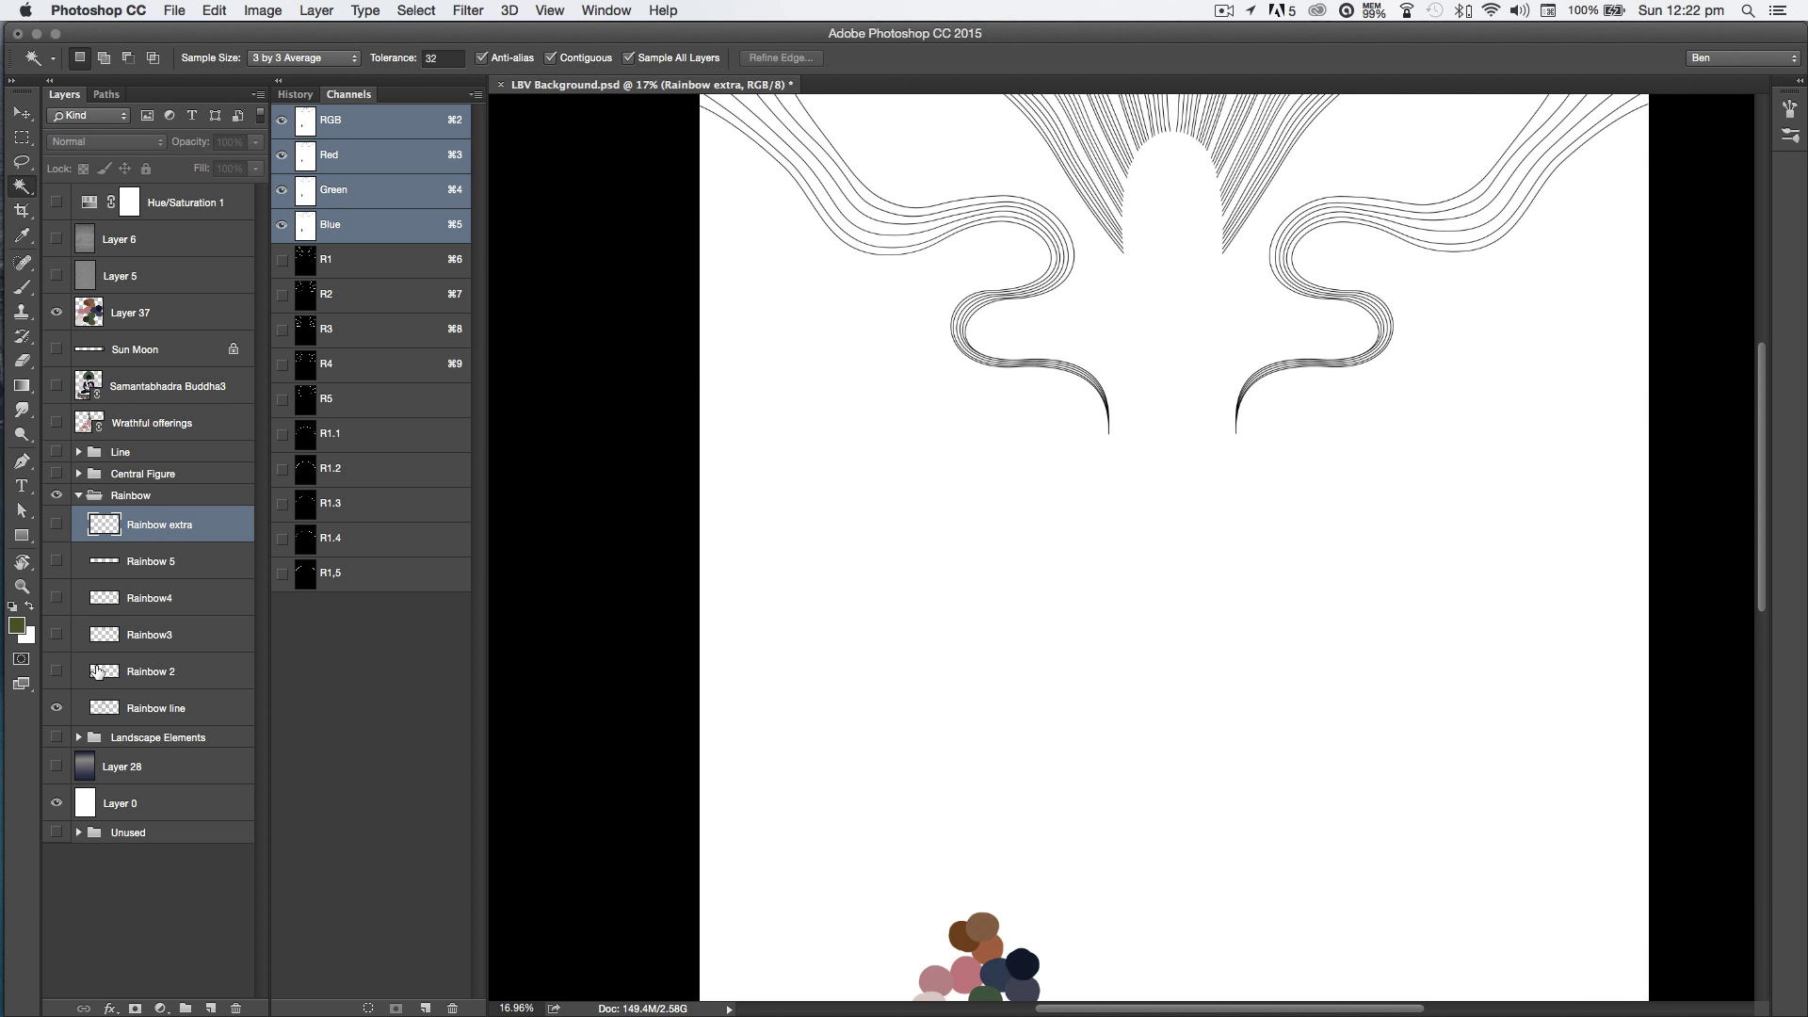
Step: On the Rainbow line layer, extend the curling band's lines to the right canvas edge with a 3 px black Brush
left_click(96, 709)
left_click_drag(1607, 144, 1751, 302)
left_click_drag(1530, 376, 1063, 838)
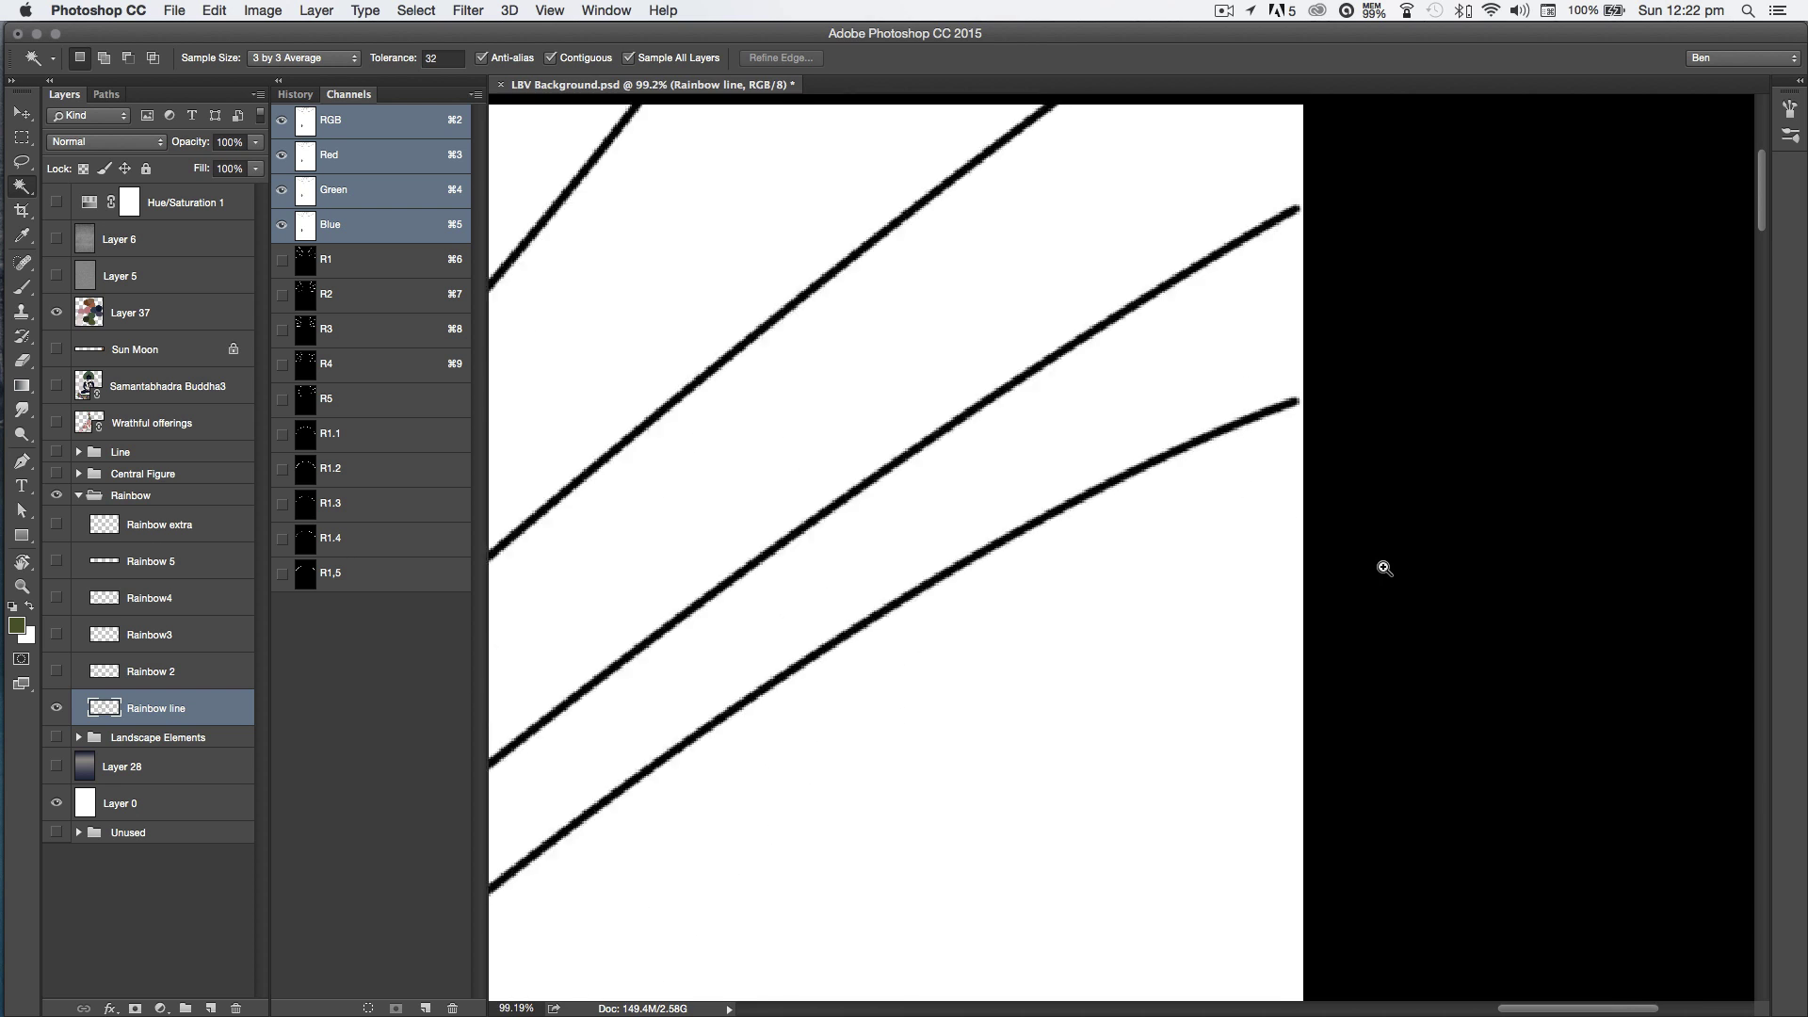
left_click_drag(1384, 569, 1292, 375)
key("b")
key("d")
key("bracketleft")
key("bracketleft")
key("bracketleft")
key("bracketleft")
key("bracketleft")
key("bracketleft")
key("bracketleft")
key("bracketleft")
key("bracketleft")
key("bracketleft")
key("bracketleft")
key("bracketleft")
scroll(1214, 296, "up", 5)
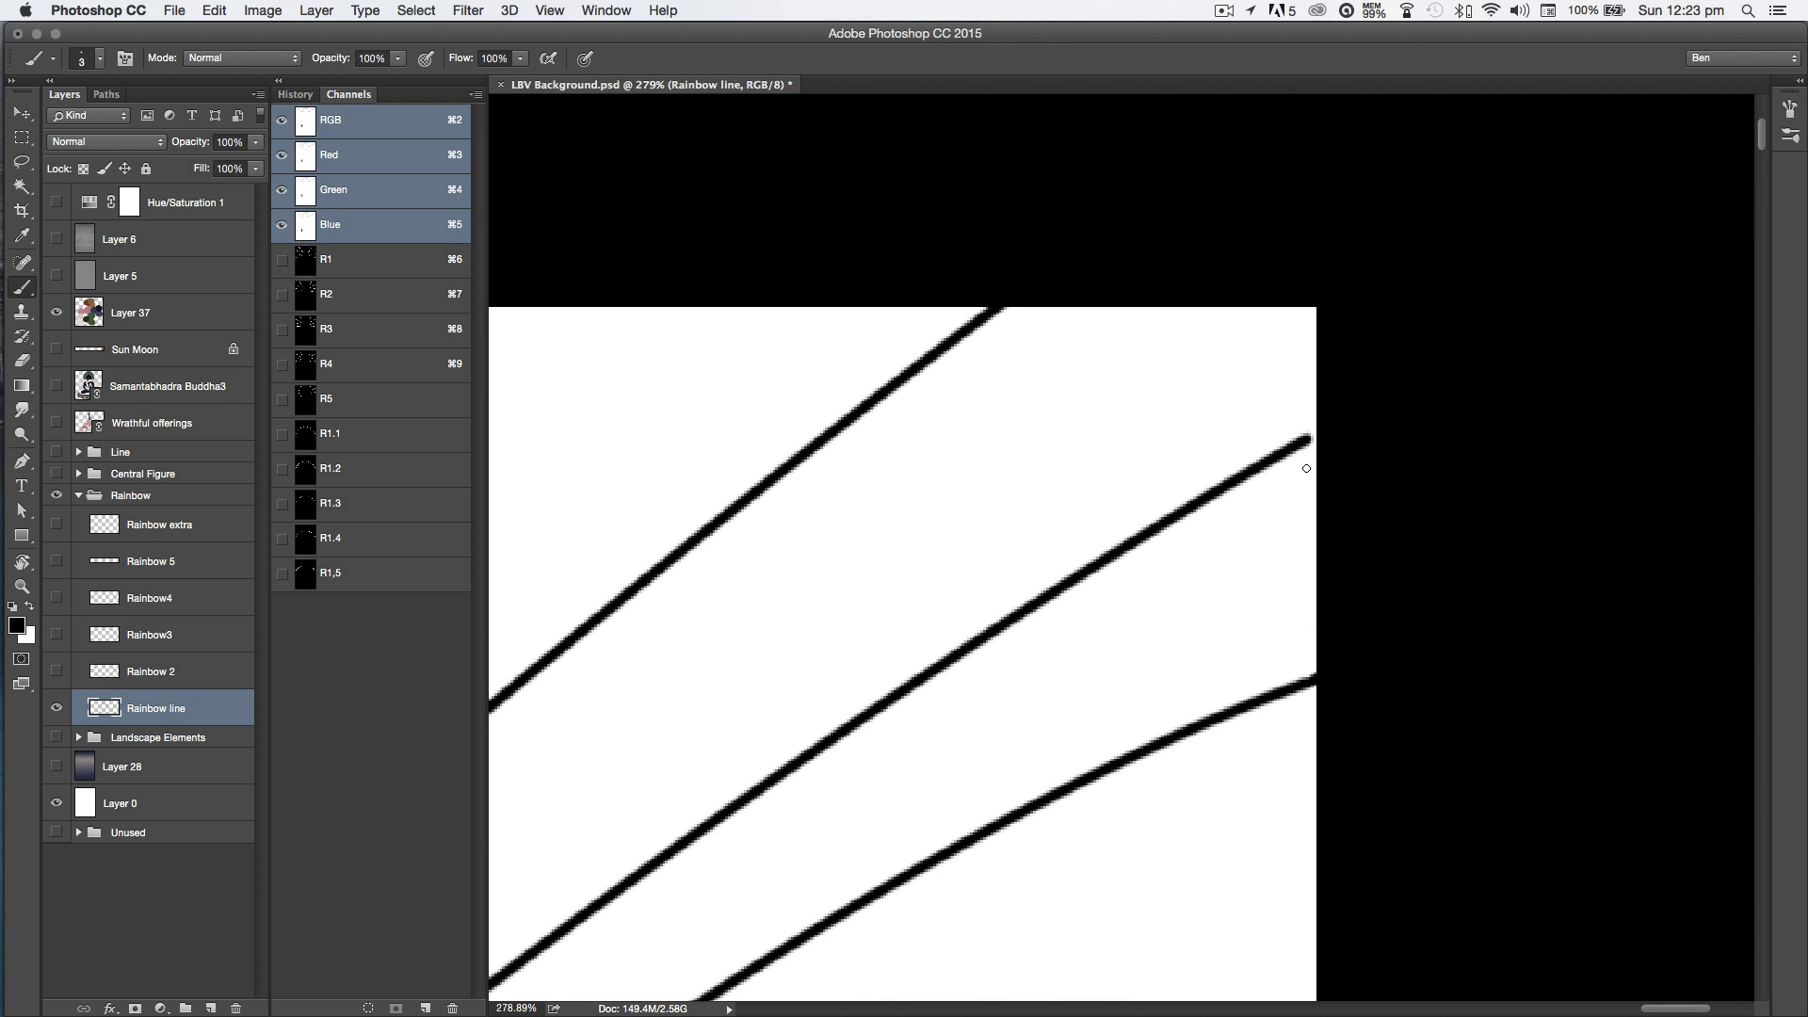
Step: Extend the remaining right-side band lines and the central ray lines up to the top canvas edge with the Brush
left_click_drag(789, 573, 1449, 593)
left_click_drag(1281, 661, 754, 659)
left_click_drag(754, 942, 1732, 942)
mouse_move(805, 705)
left_mouse_down()
mouse_move(1315, 742)
mouse_move(1287, 751)
left_mouse_up()
left_click_drag(1191, 488, 1394, 471, "super")
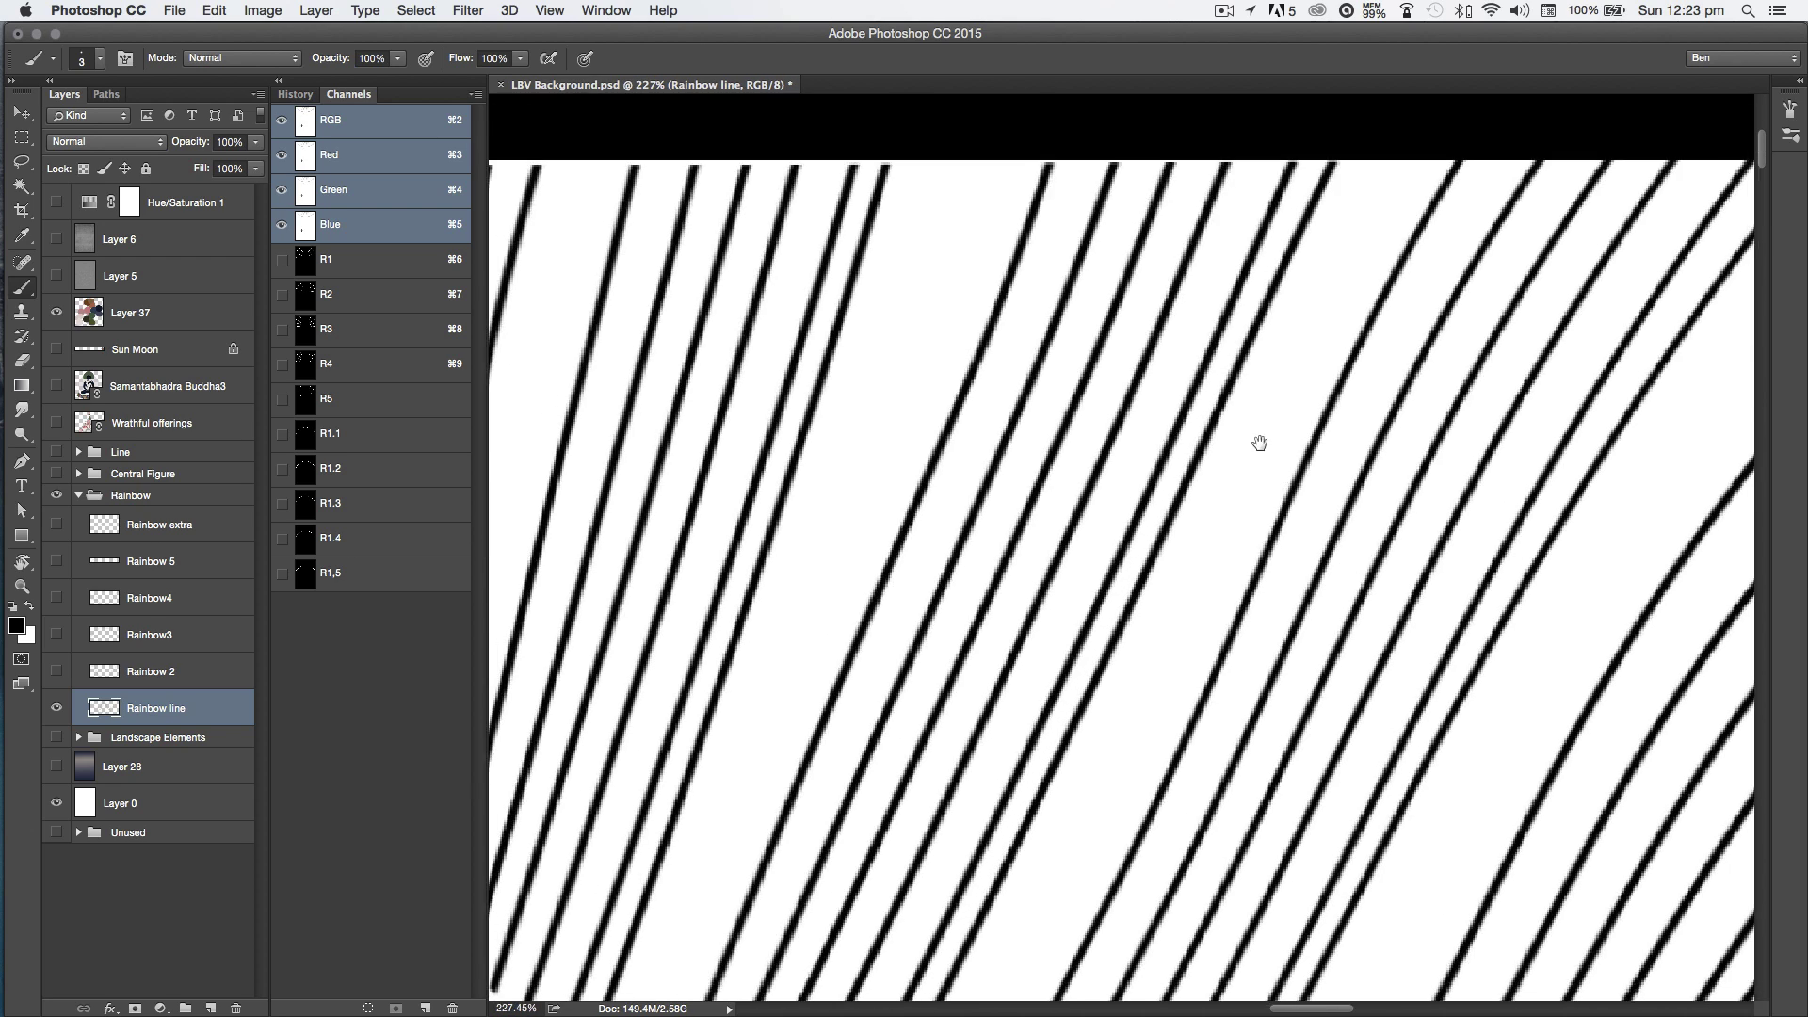
left_click_drag(1258, 443, 1294, 625)
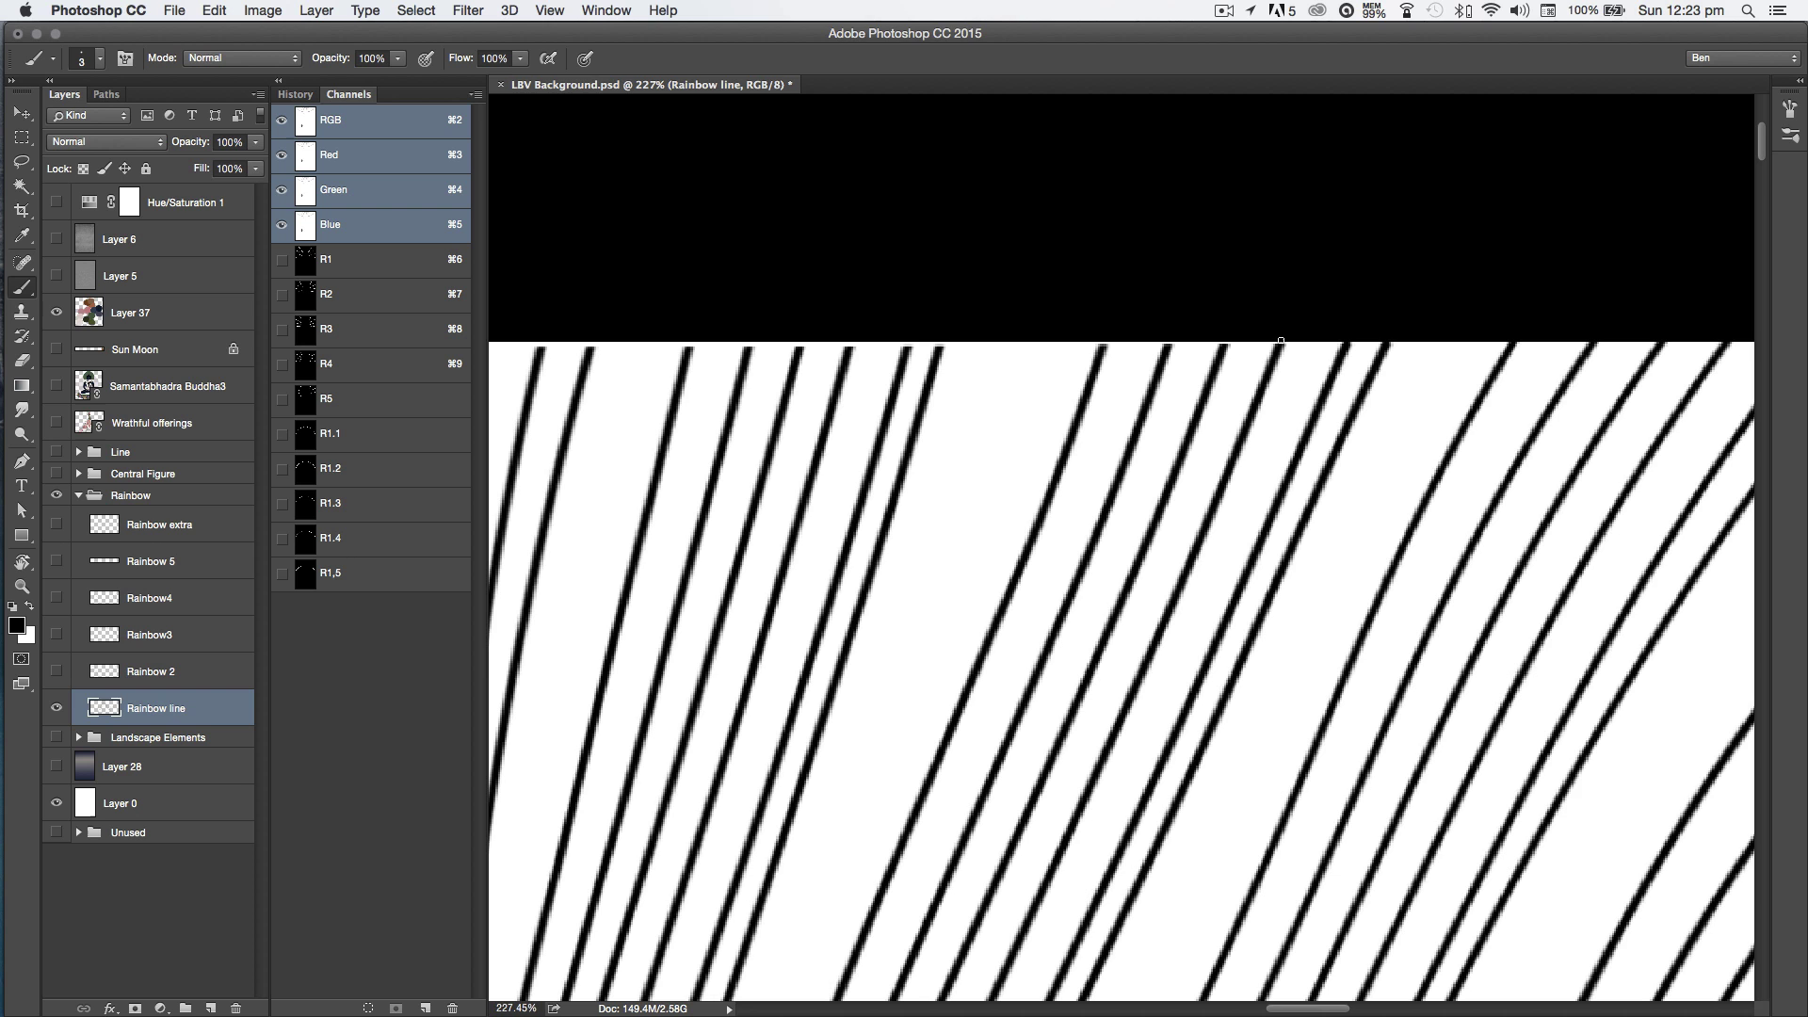
scroll(1058, 396, "left", 5)
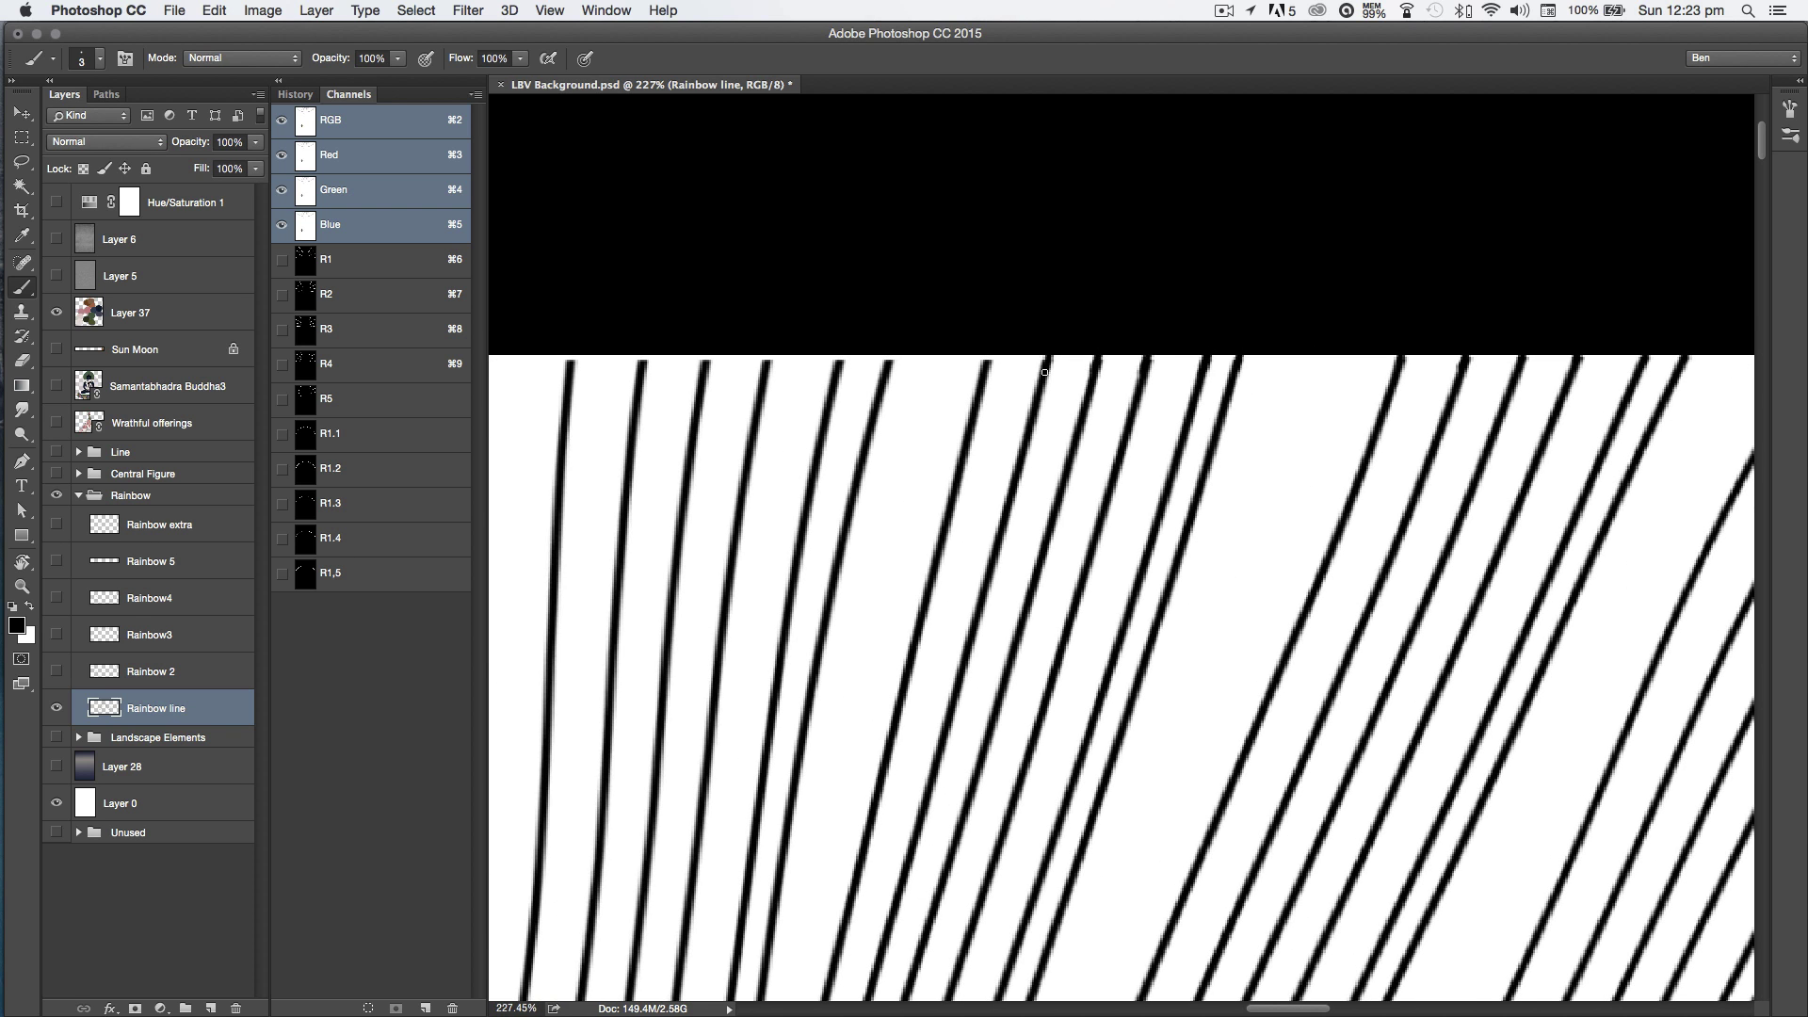
left_click_drag(951, 653, 1426, 704)
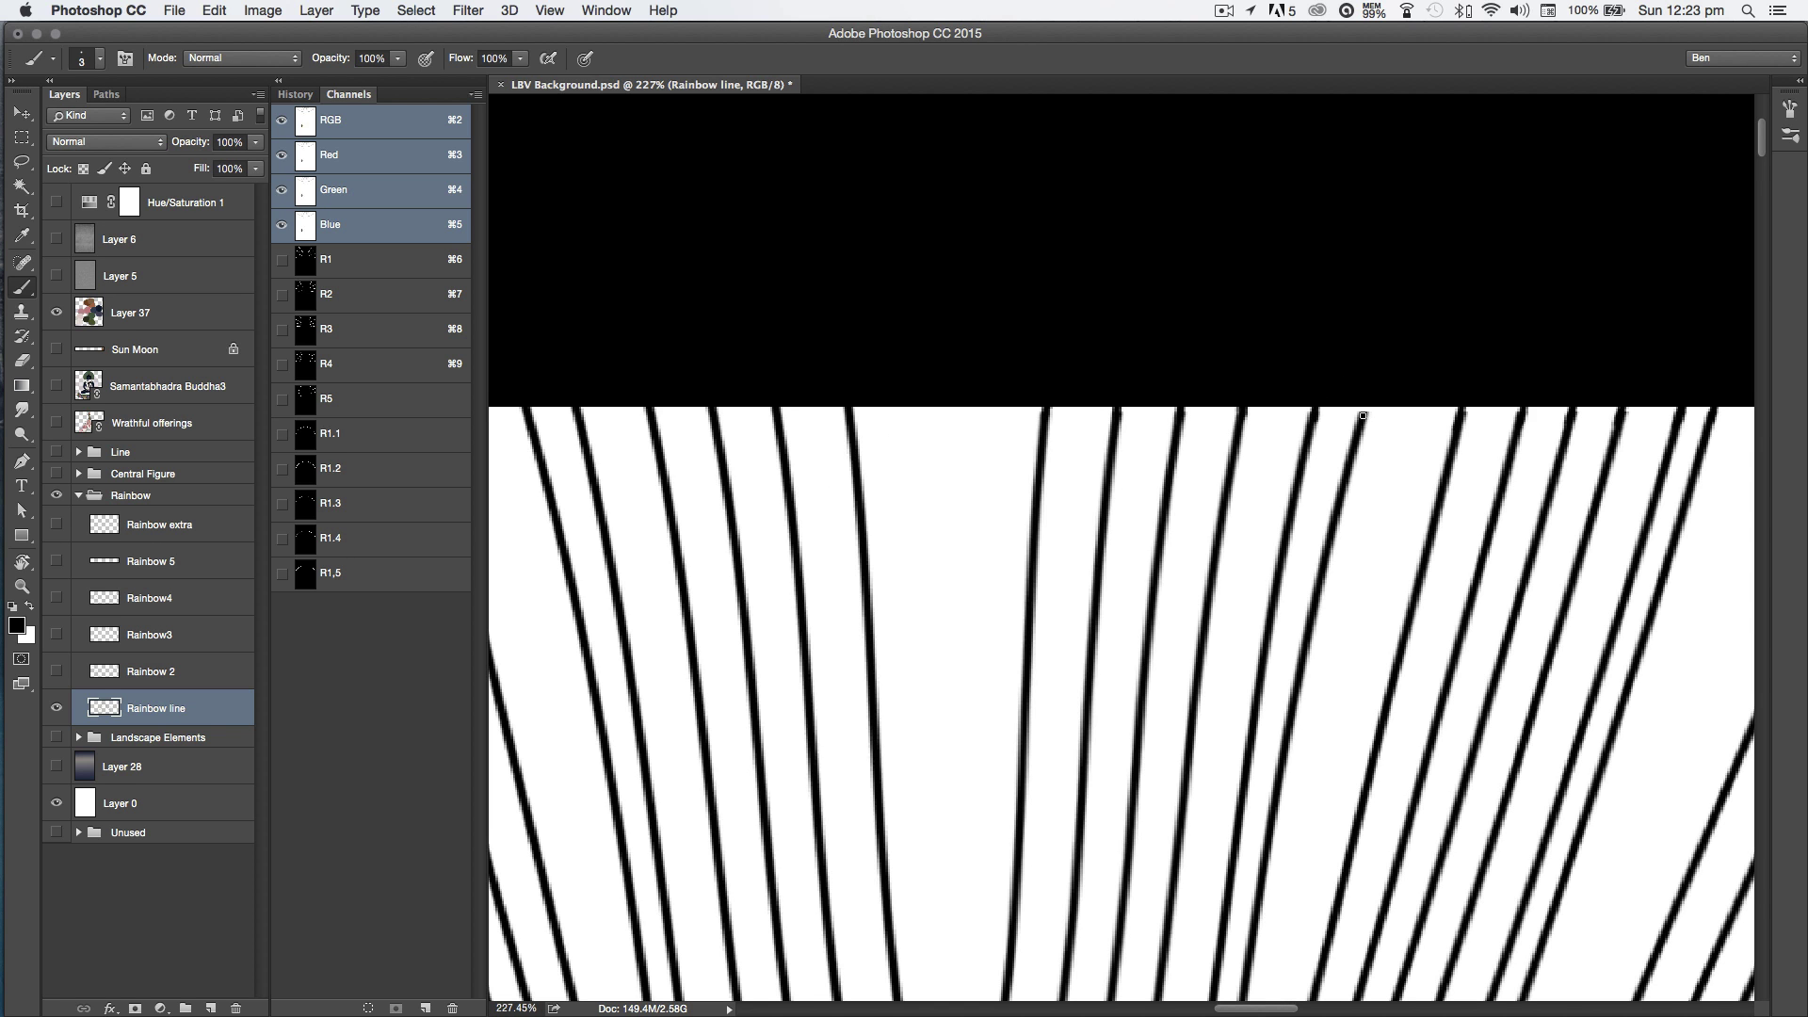
left_click_drag(810, 710, 1478, 771)
left_click_drag(722, 771, 1469, 739)
Step: Extend the left curling band's lines to the top and left canvas edges with the Brush
left_click_drag(678, 735, 1130, 589)
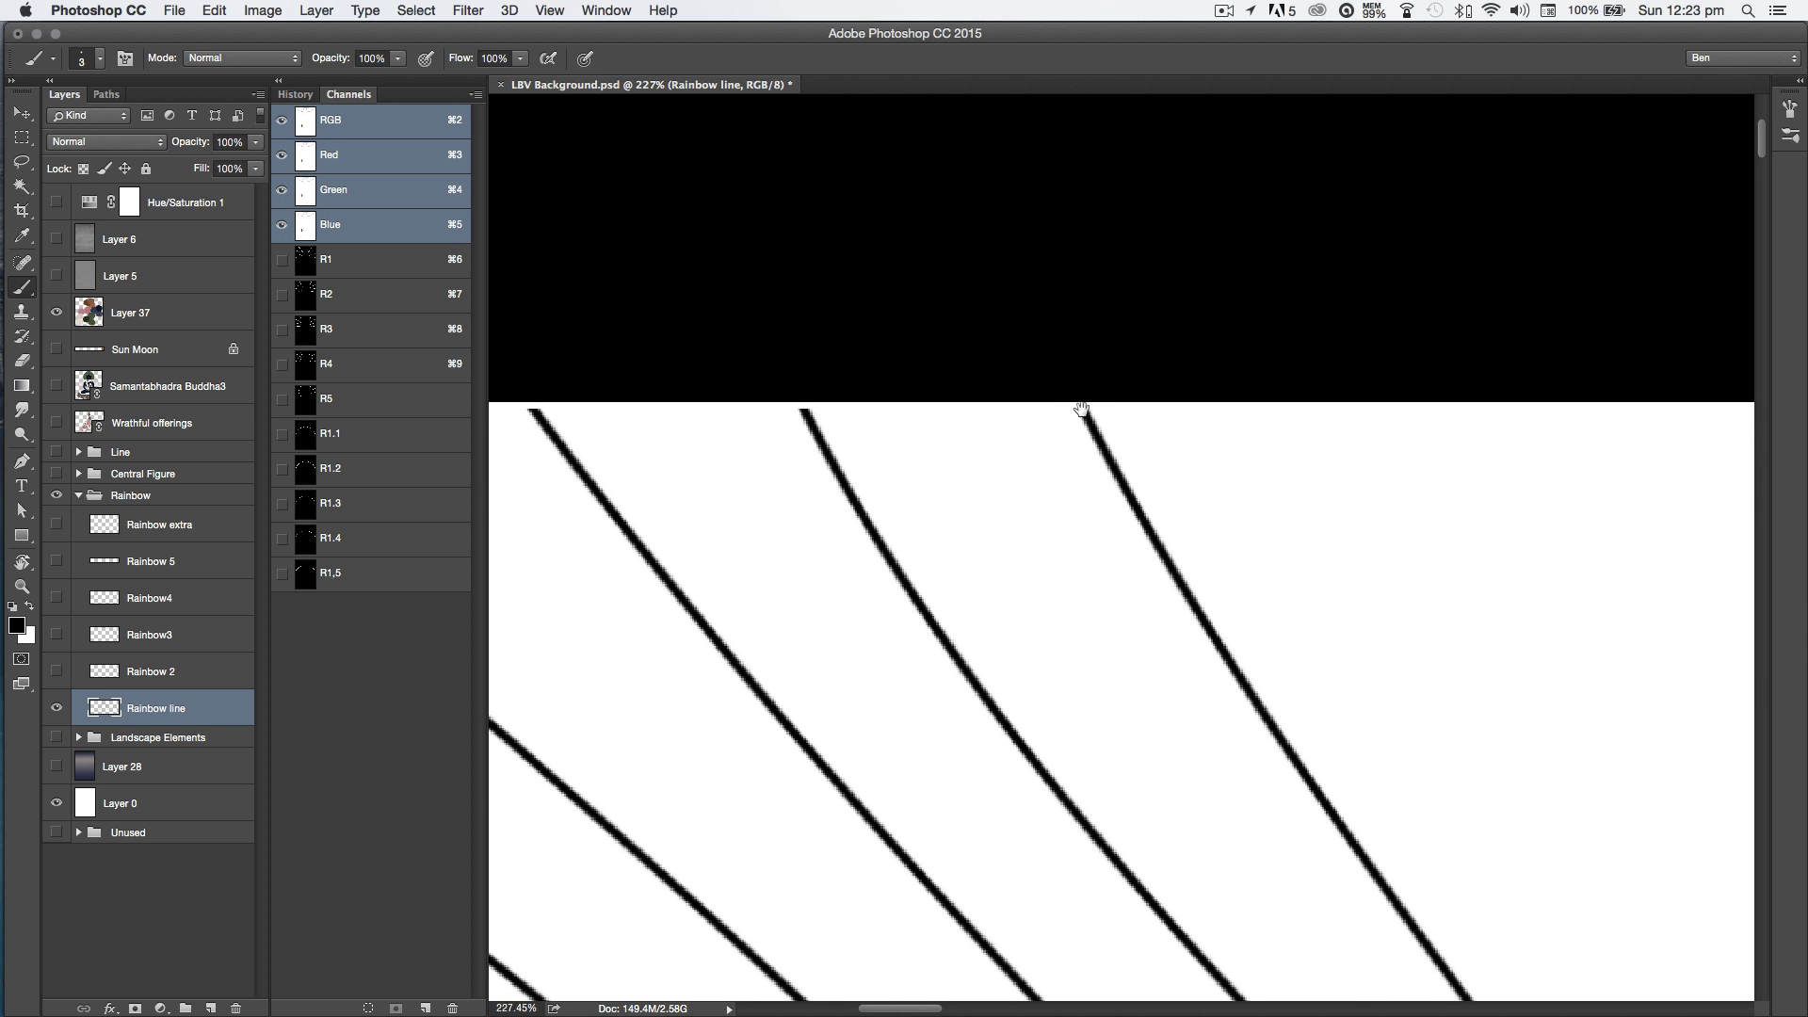
left_click_drag(795, 399, 1083, 503)
left_click_drag(654, 507, 644, 498)
mouse_move(603, 647)
left_mouse_down()
mouse_move(932, 685)
mouse_move(1302, 675)
left_mouse_up()
Step: Try to select the outermost stripe of both curling bands and of the central rays with the Magic Wand
scroll(1181, 859, "down", 5)
left_click_drag(1181, 856, 887, 670)
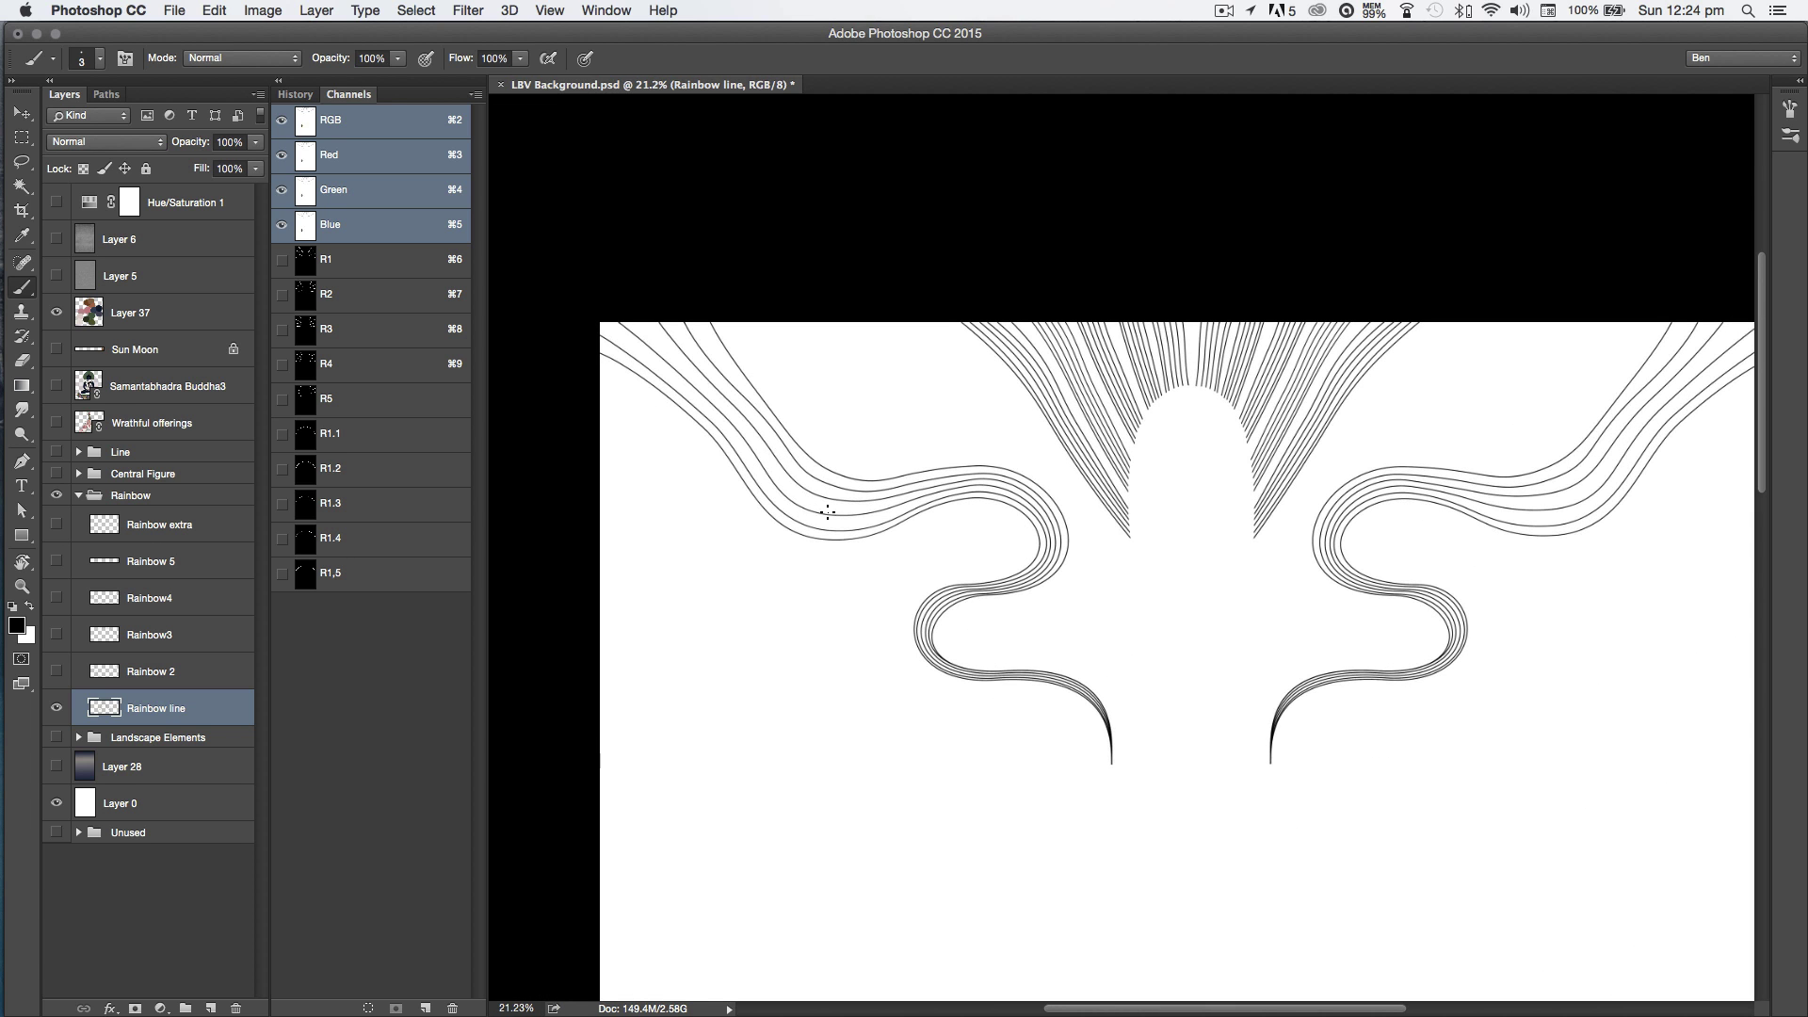
key("w")
left_click(618, 354)
left_click(1617, 506, "shift")
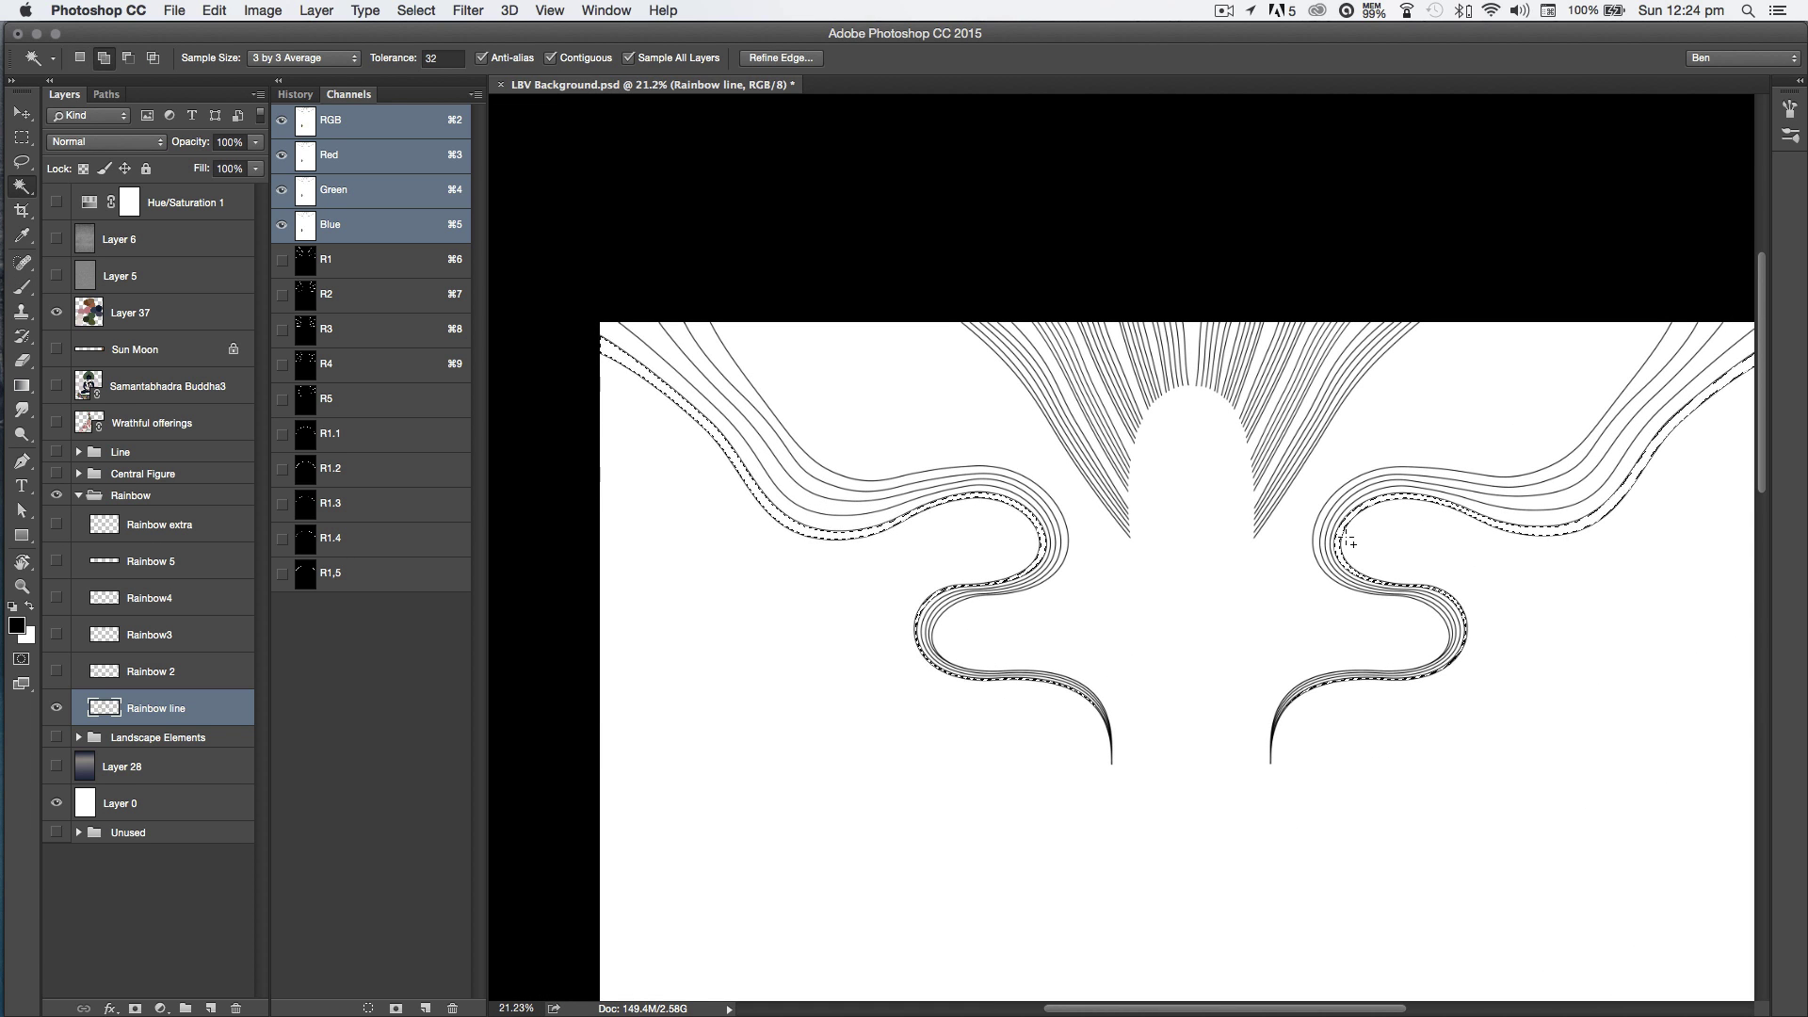
left_click_drag(1101, 514, 1199, 906)
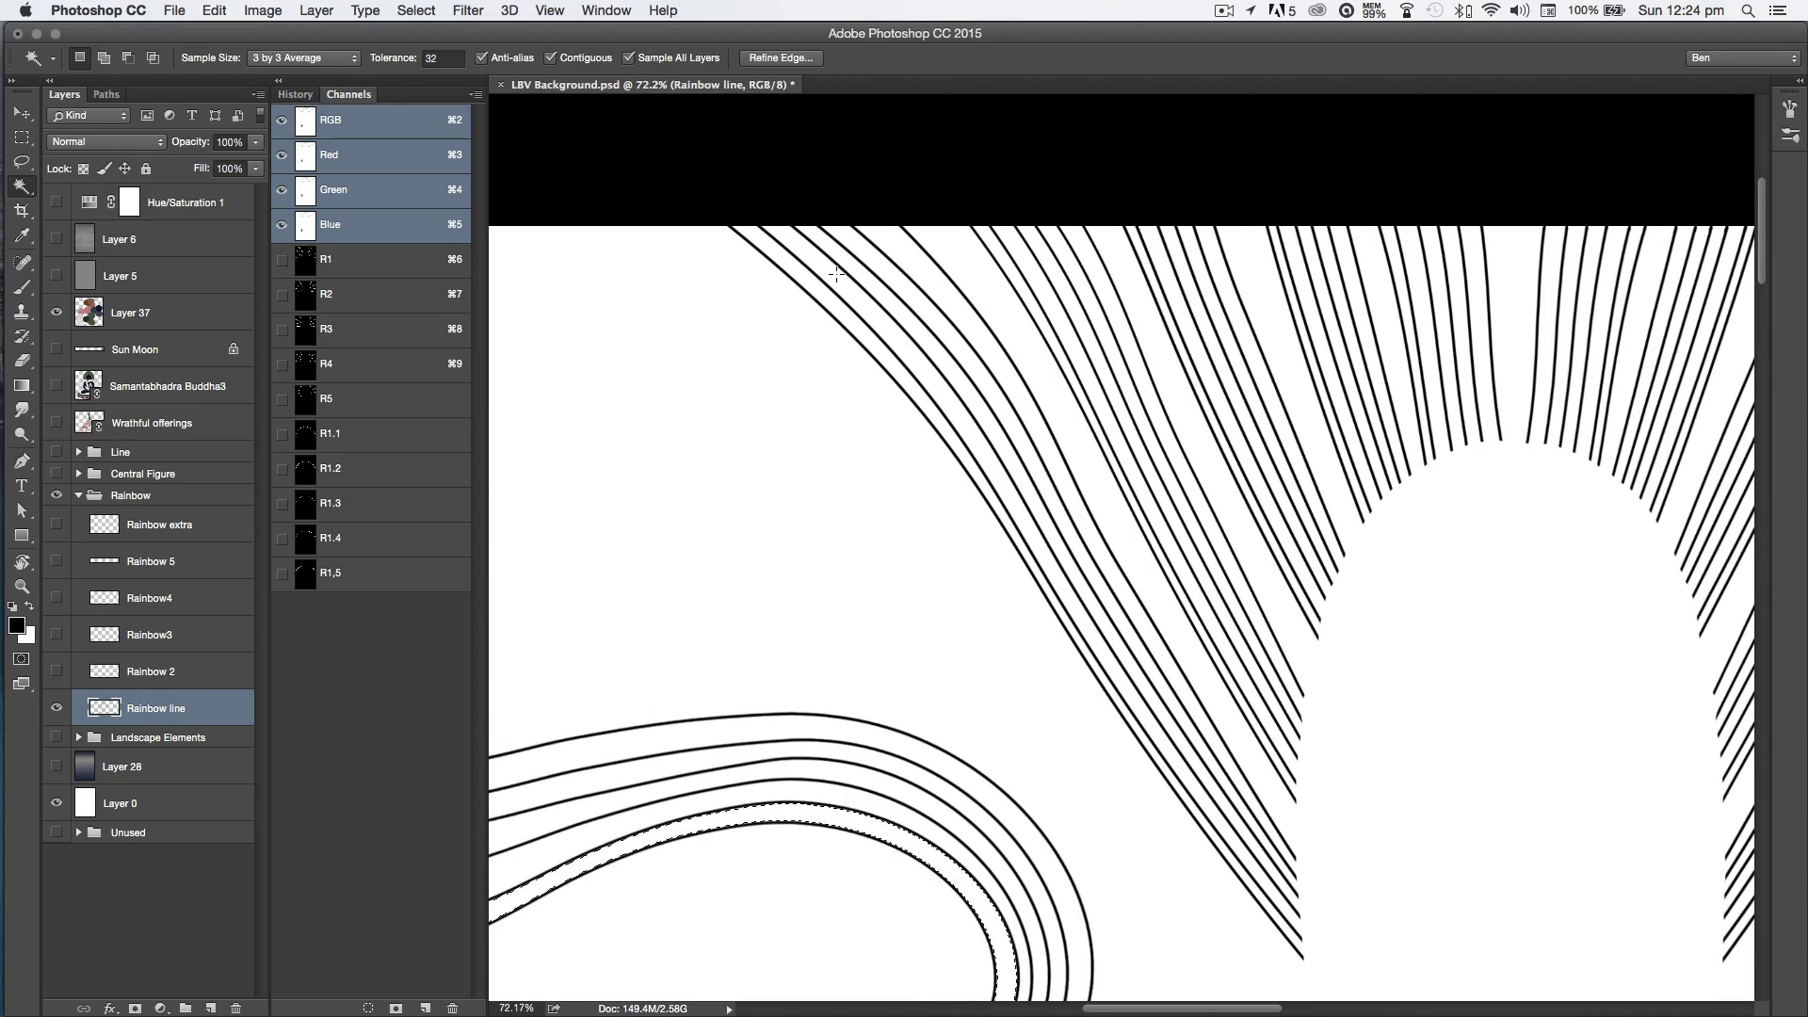
left_click(870, 351, "shift")
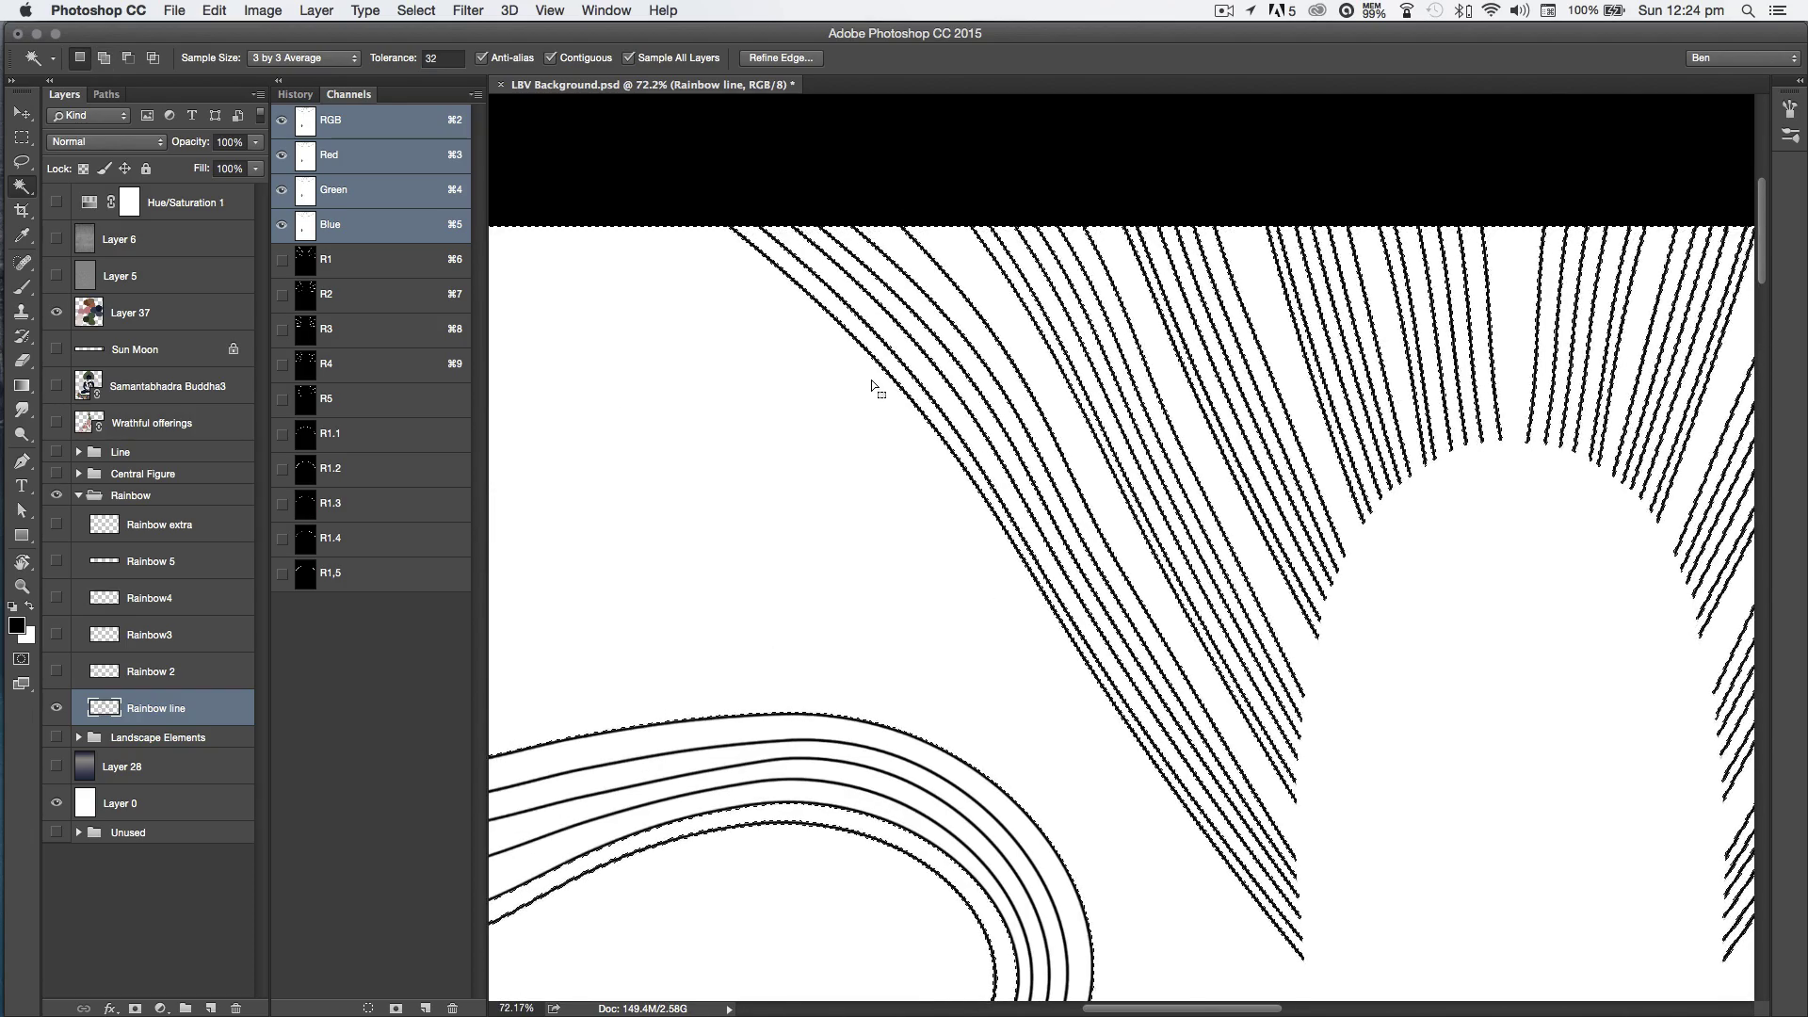
key("super+z")
left_click_drag(1147, 786, 1160, 800)
left_click_drag(1160, 800, 989, 541)
key("super+d")
Step: Close the open inner ends of the lower left ray groups with short Brush strokes along the arch
key("b")
scroll(1111, 659, "up", 4)
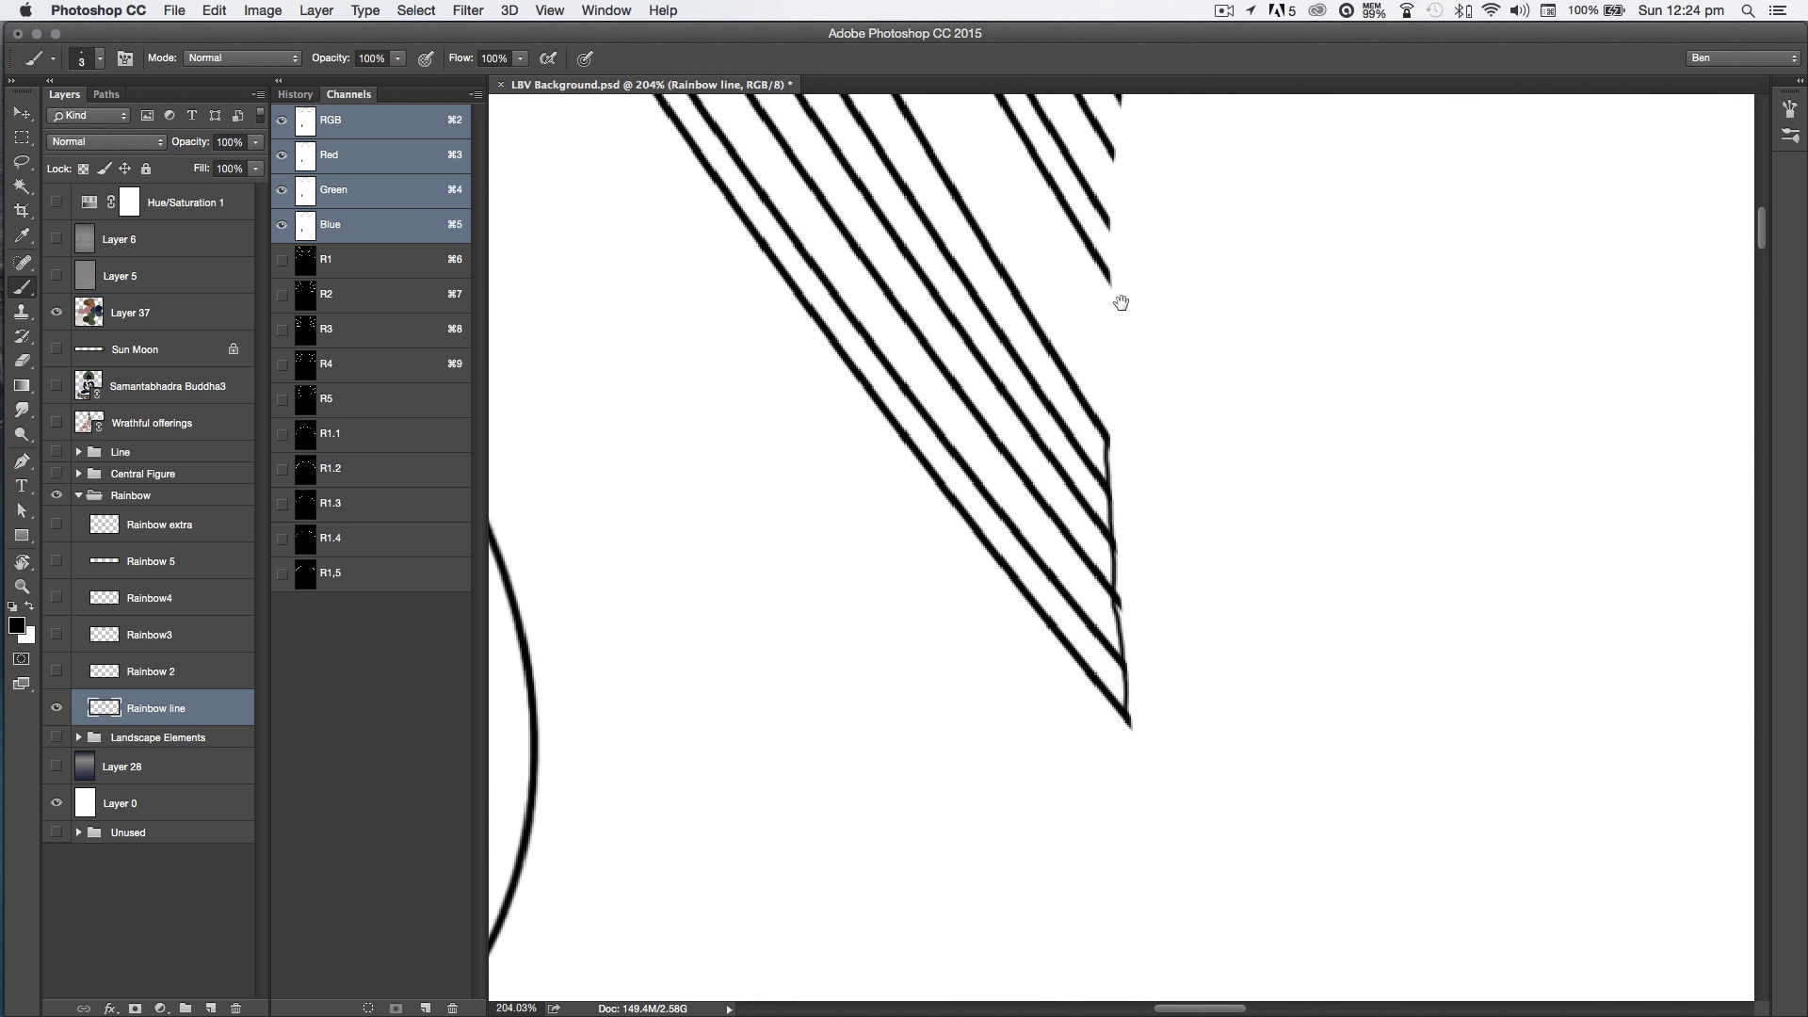
left_click_drag(1120, 302, 1136, 723)
left_click_drag(1257, 379, 1192, 778)
left_click_drag(1132, 654, 1135, 602)
left_click_drag(1178, 477, 1207, 423)
mouse_move(1321, 694)
left_mouse_down()
mouse_move(1324, 730)
mouse_move(1208, 998)
left_mouse_up()
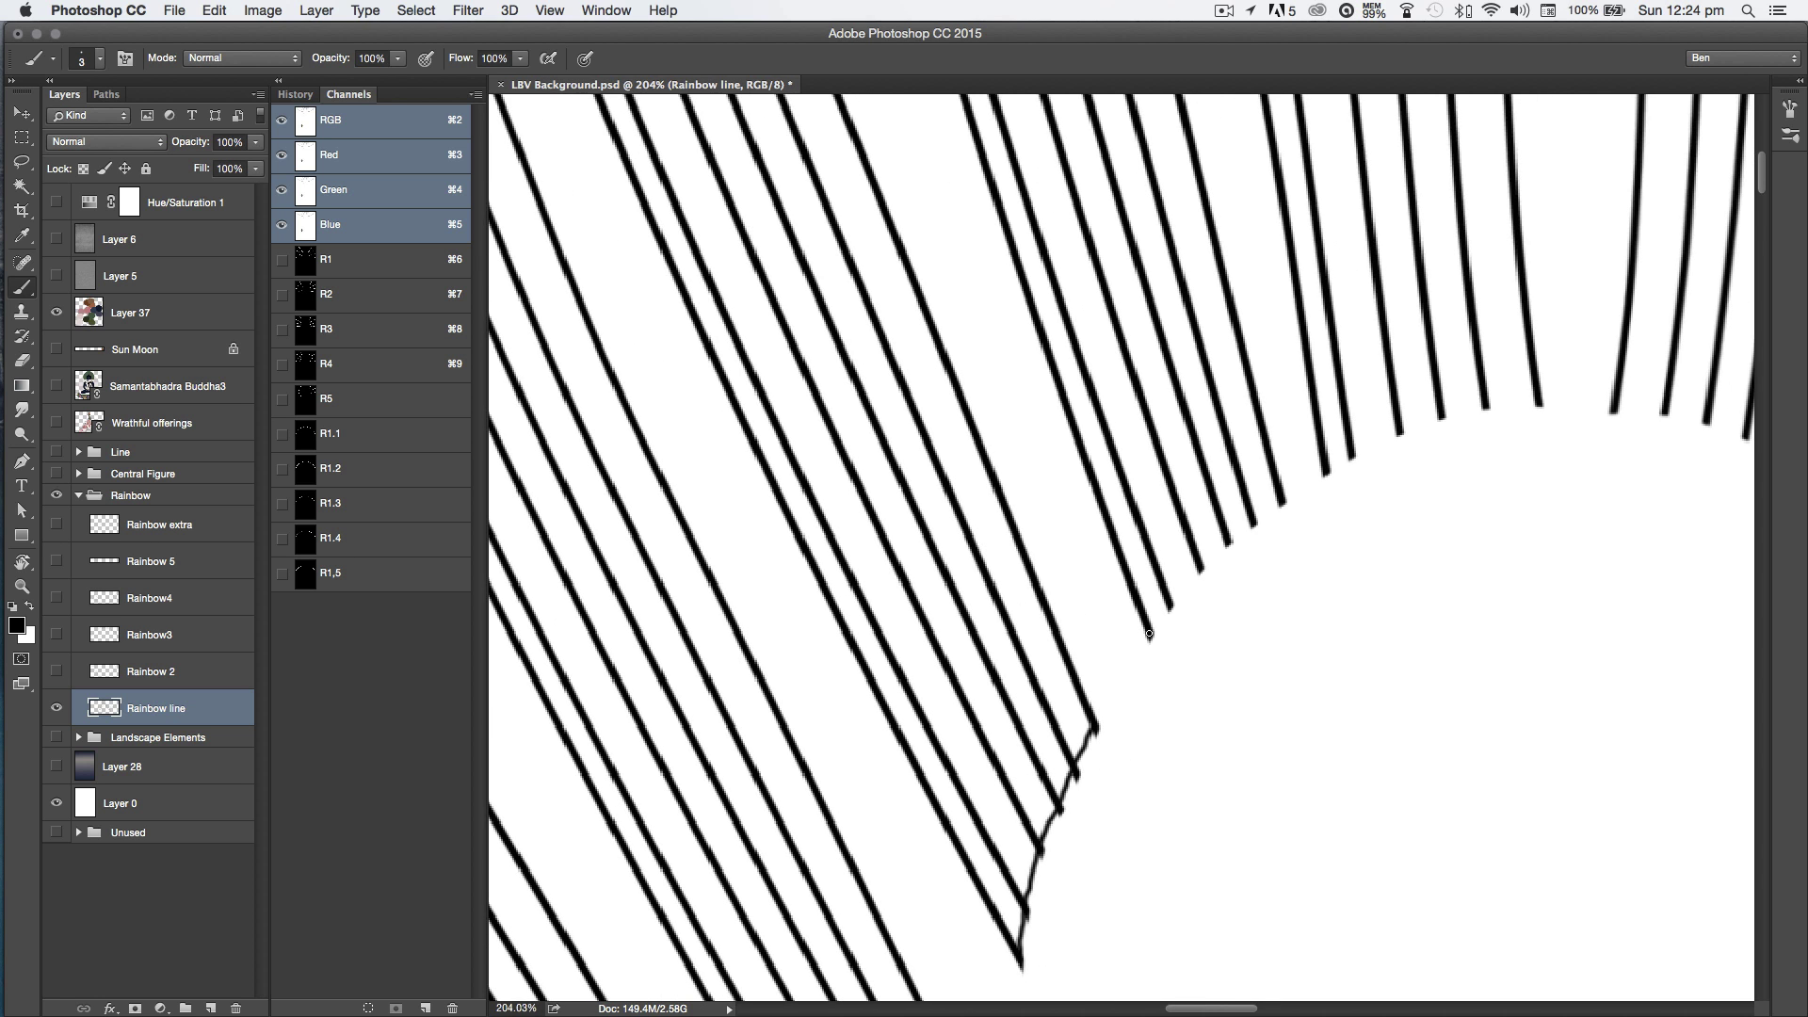
Step: Close the open inner ends of the ray groups across the arch's top and down its right side
left_click_drag(1487, 405, 1539, 405)
mouse_move(1282, 580)
left_mouse_down()
mouse_move(1061, 633)
mouse_move(699, 550)
left_mouse_up()
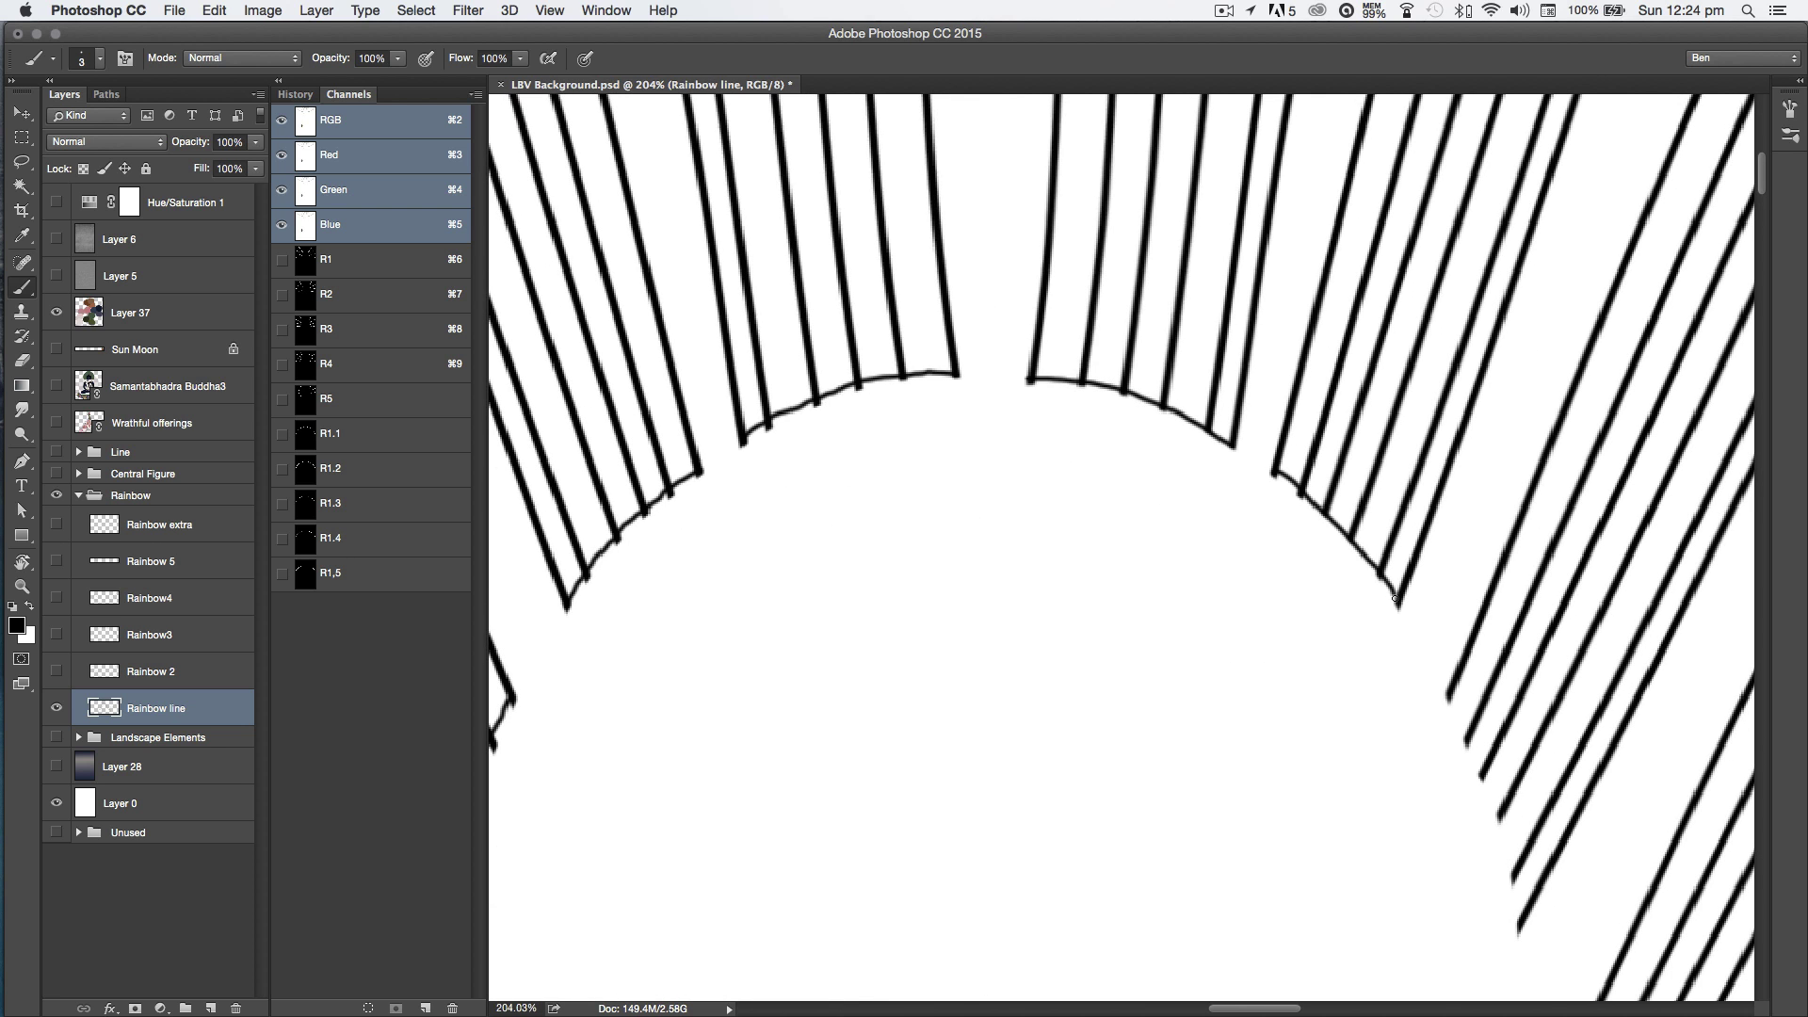
mouse_move(1465, 721)
left_mouse_down()
mouse_move(1521, 922)
mouse_move(1336, 579)
mouse_move(1376, 887)
left_mouse_up()
left_click_drag(1320, 871, 1217, 395)
left_click_drag(1269, 562, 1262, 858)
mouse_move(906, 759)
left_mouse_down()
mouse_move(807, 730)
mouse_move(1314, 491)
left_mouse_up()
Step: Select the outermost stripe of both curling bands and of each right-hand ray group with the Magic Wand
key("w")
left_click(952, 571)
left_click_drag(1316, 690, 849, 579)
left_click(1264, 442)
scroll(1064, 494, "up", 5)
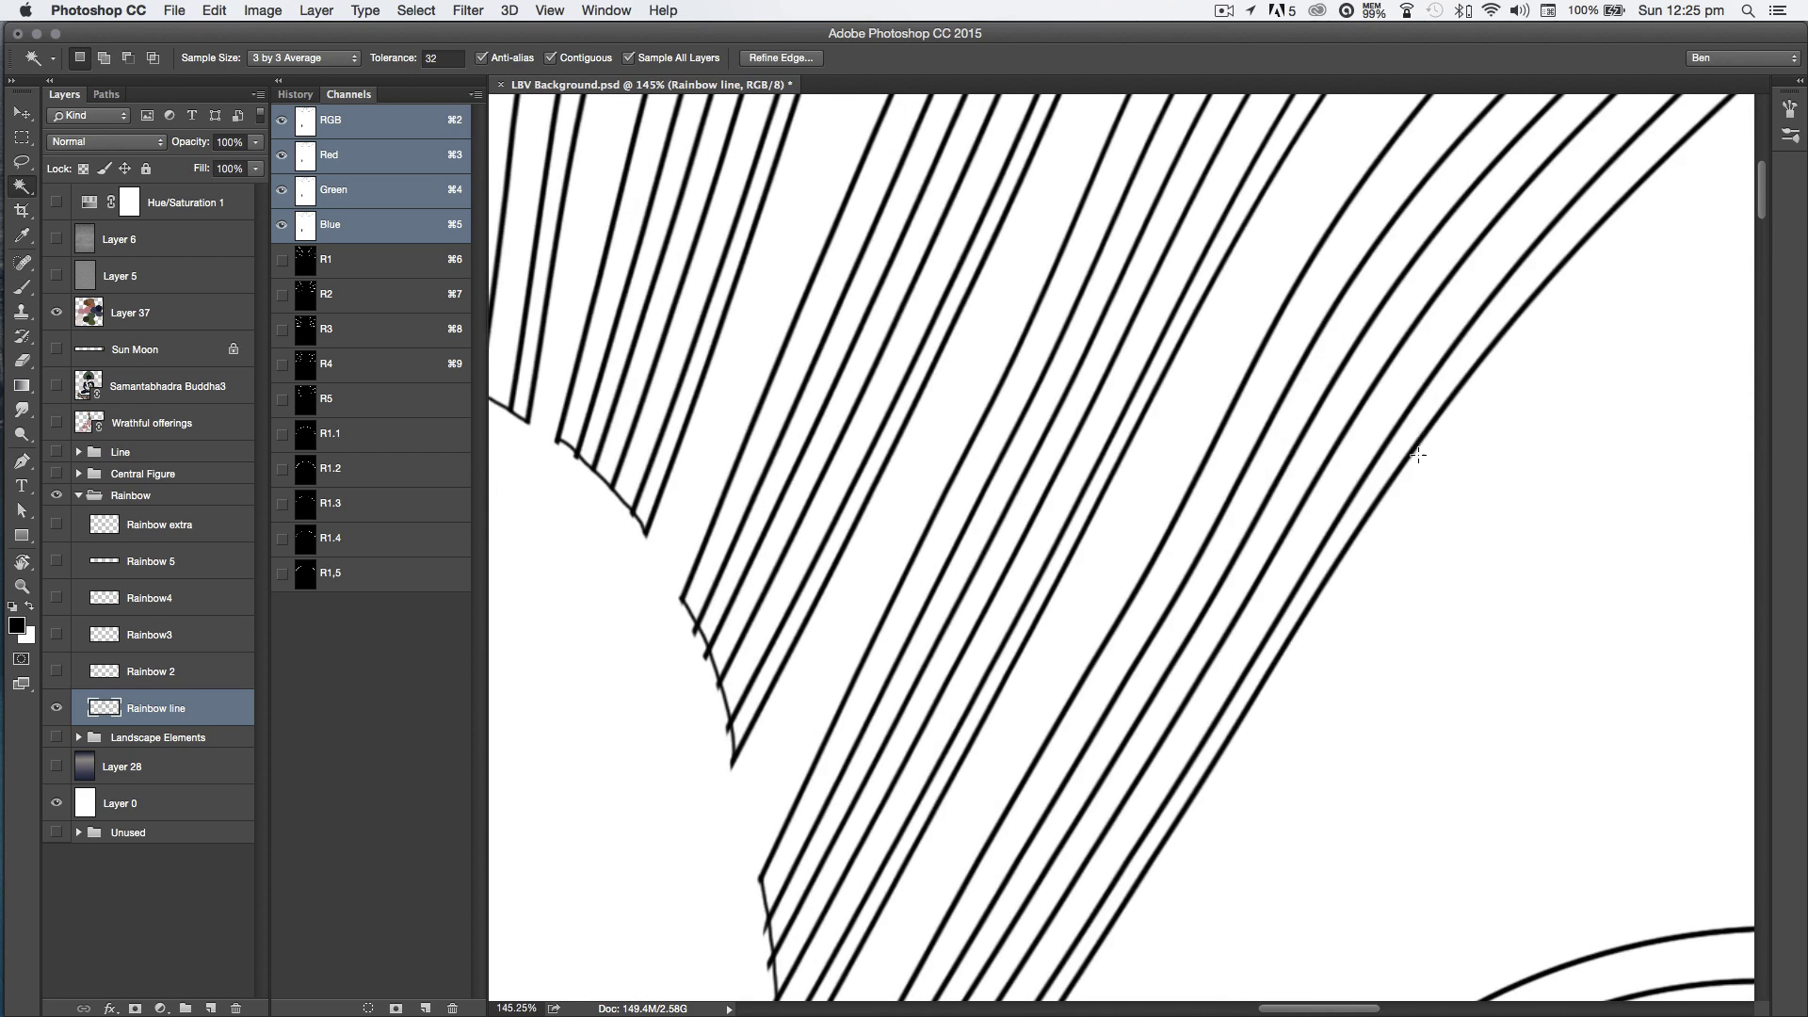
left_click(1116, 440, "shift")
left_click(892, 439, "shift")
left_click(693, 373, "shift")
left_click(538, 331, "shift")
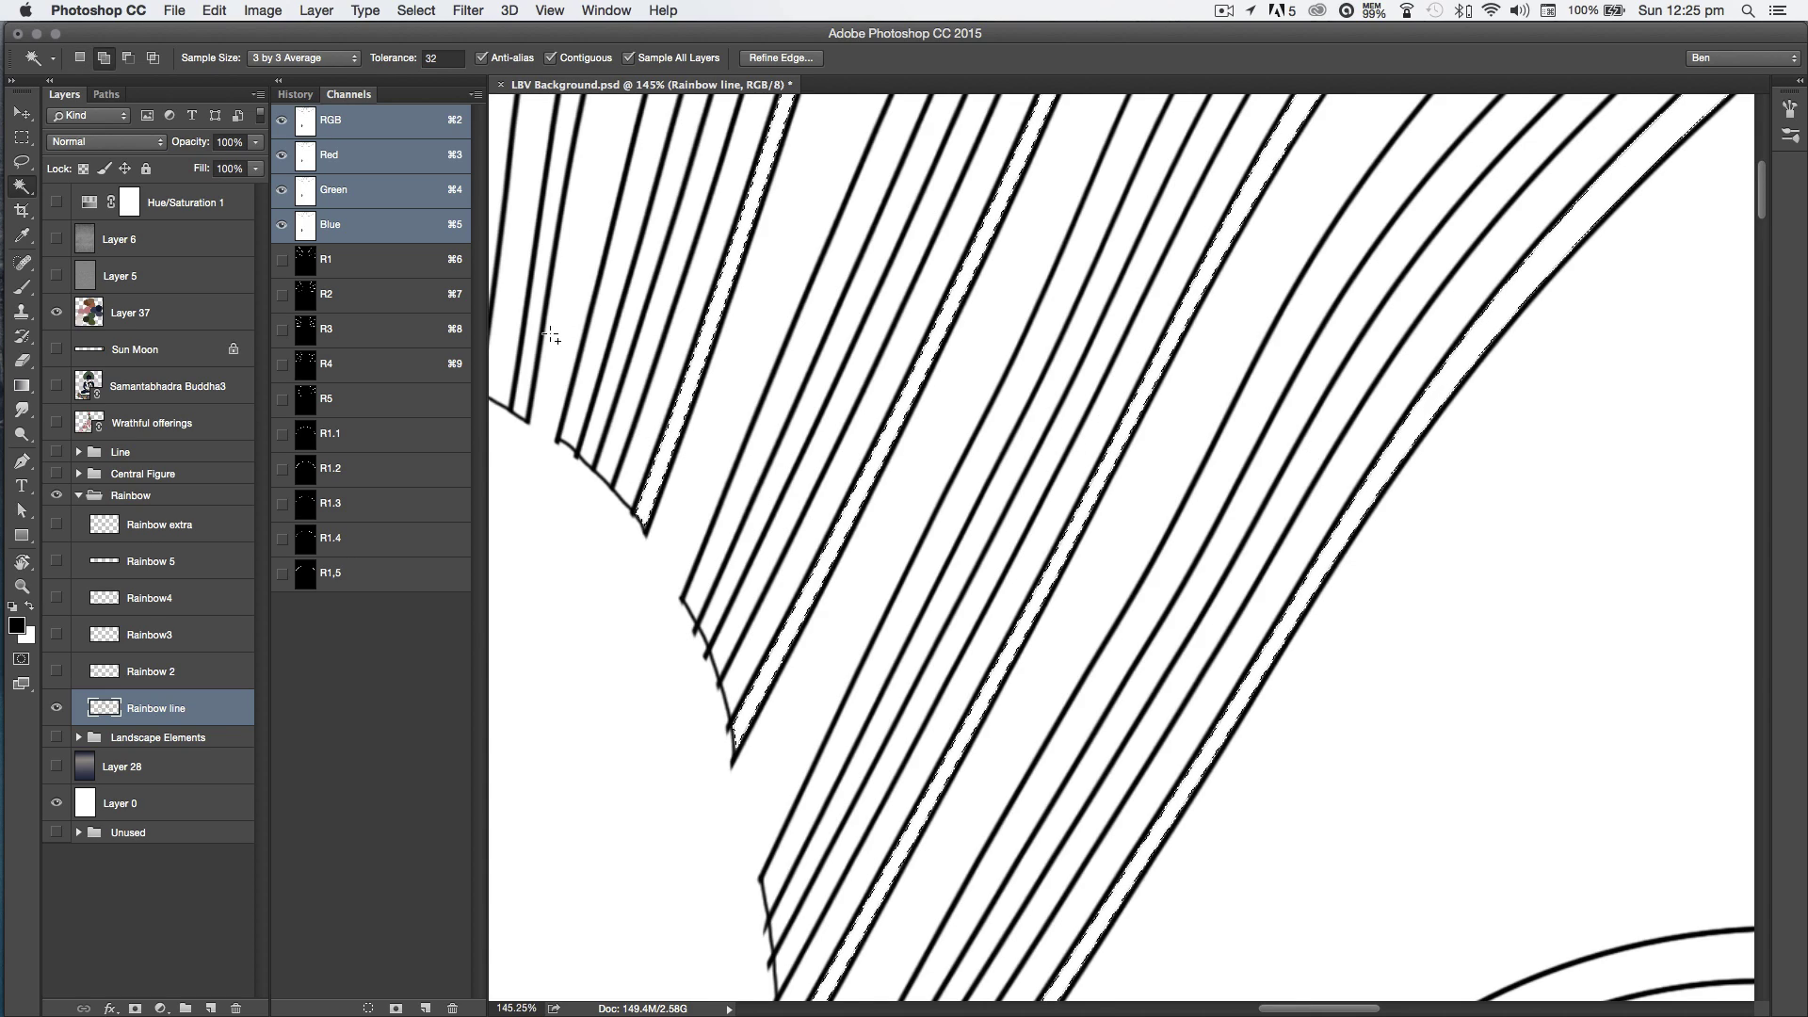
Step: Add the outermost stripe of each left-hand ray group and expand the whole selection
left_click_drag(579, 675, 1642, 516)
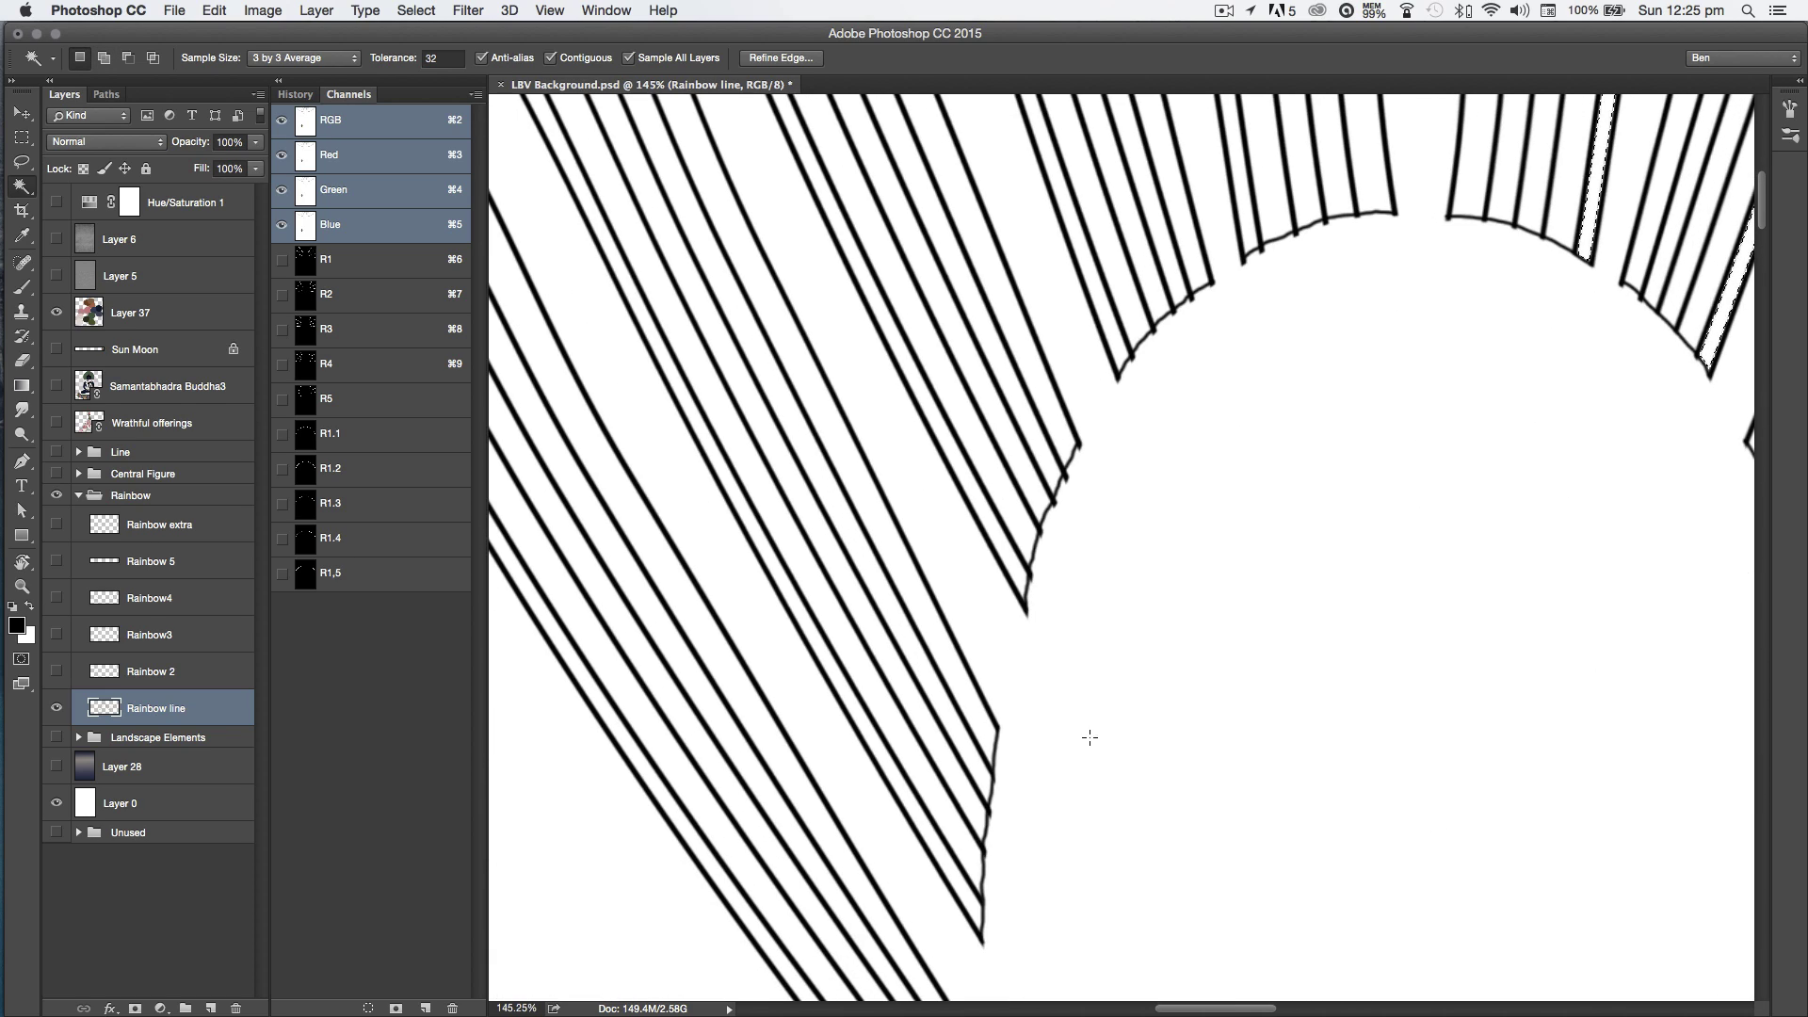
left_click(825, 638, "shift")
left_click(979, 494, "shift")
left_click(1086, 262, "shift")
left_click(1241, 179, "shift")
left_click(416, 10)
mouse_move(433, 263)
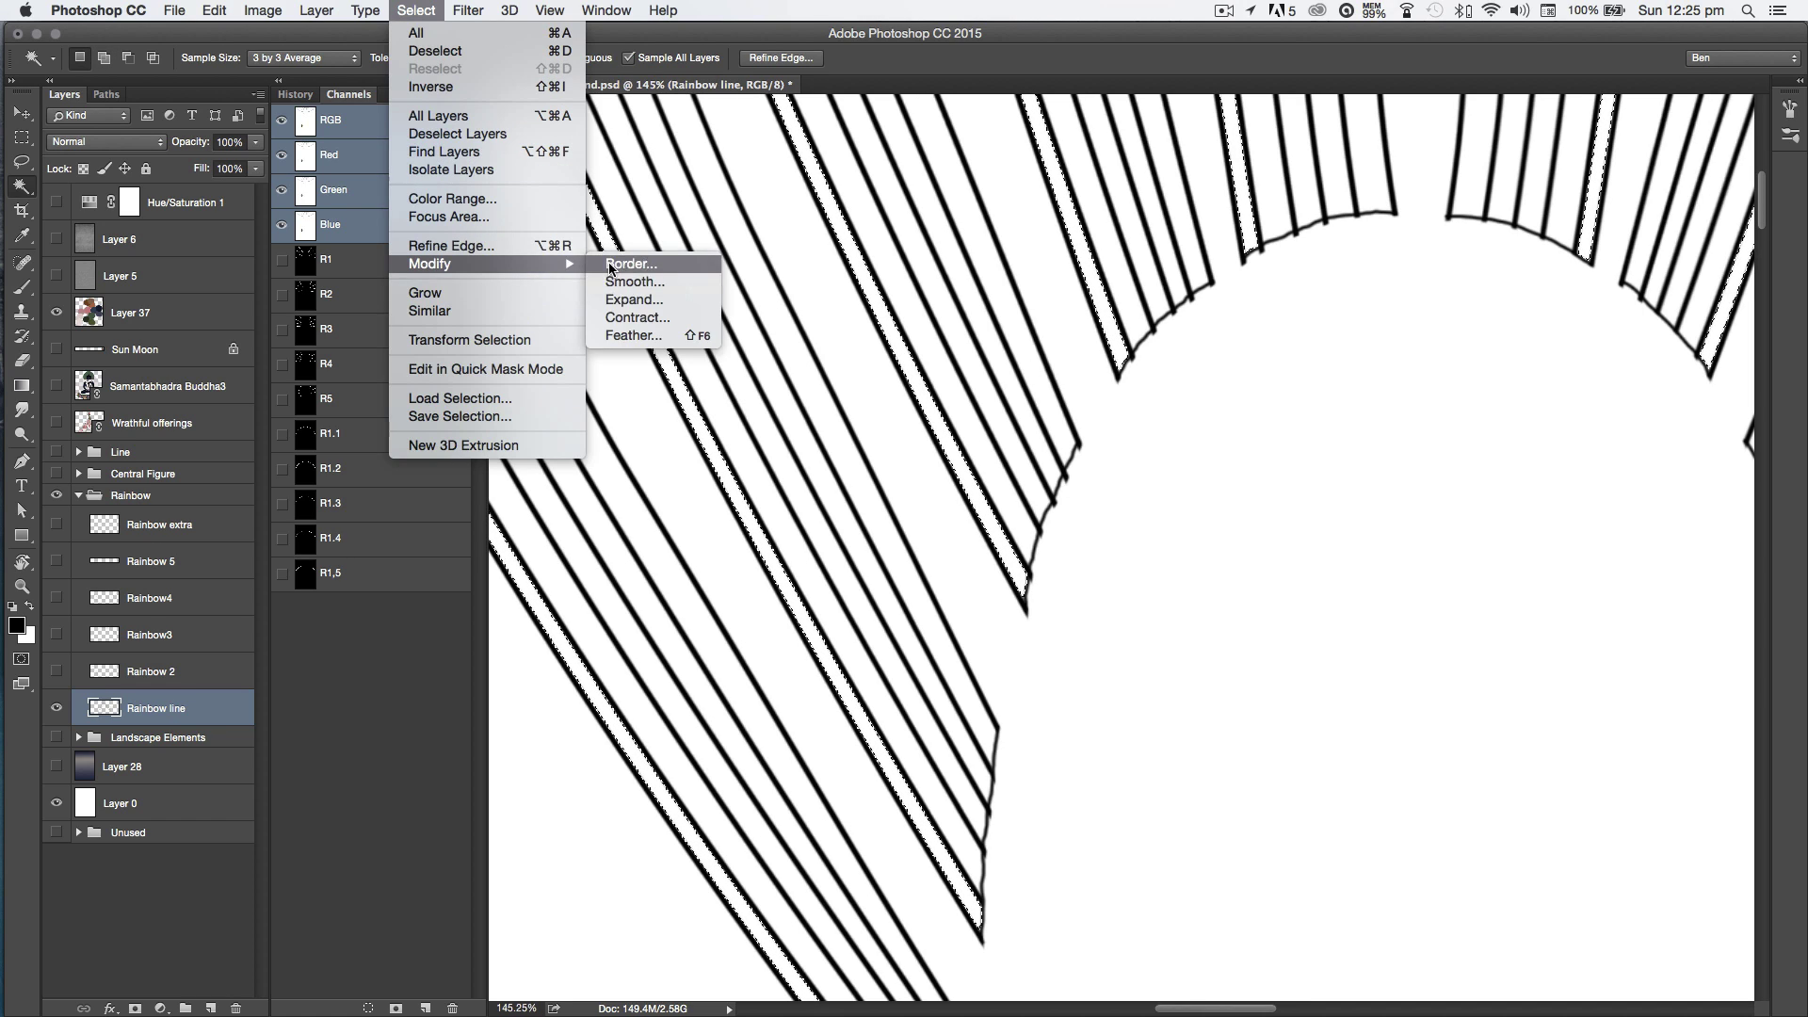
left_click(640, 303)
left_click(919, 706)
Step: In Quick Mask mode, extend the selected stripe into the left curling band's tapering tip with a 3 px Eraser
left_click_drag(1243, 779, 1454, 56)
key("q")
left_click_drag(890, 789, 1363, 560)
left_click_drag(1007, 800, 1230, 596)
left_click_drag(942, 904, 1231, 329)
left_click_drag(1600, 800, 753, 593)
left_click(1120, 546, "super")
left_click(1119, 546, "super")
key("e")
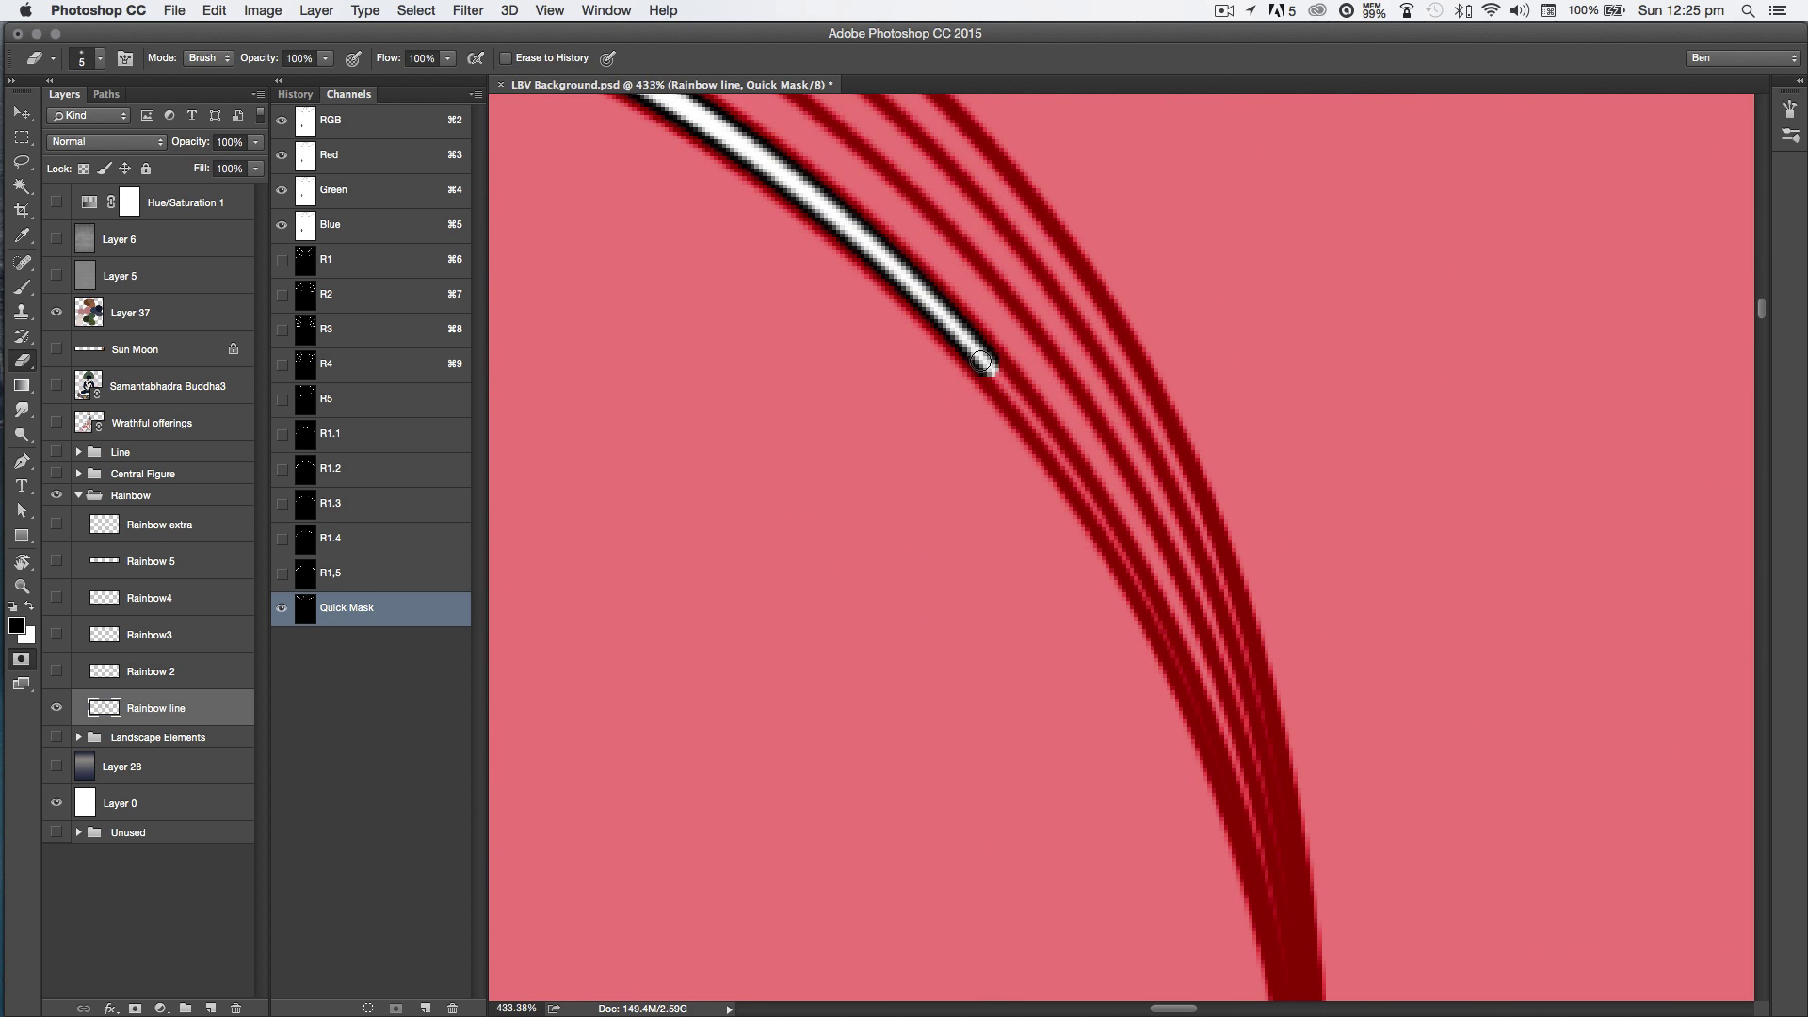
mouse_move(1046, 438)
left_mouse_down()
mouse_move(1100, 515)
mouse_move(1029, 415)
mouse_move(1171, 643)
left_mouse_up()
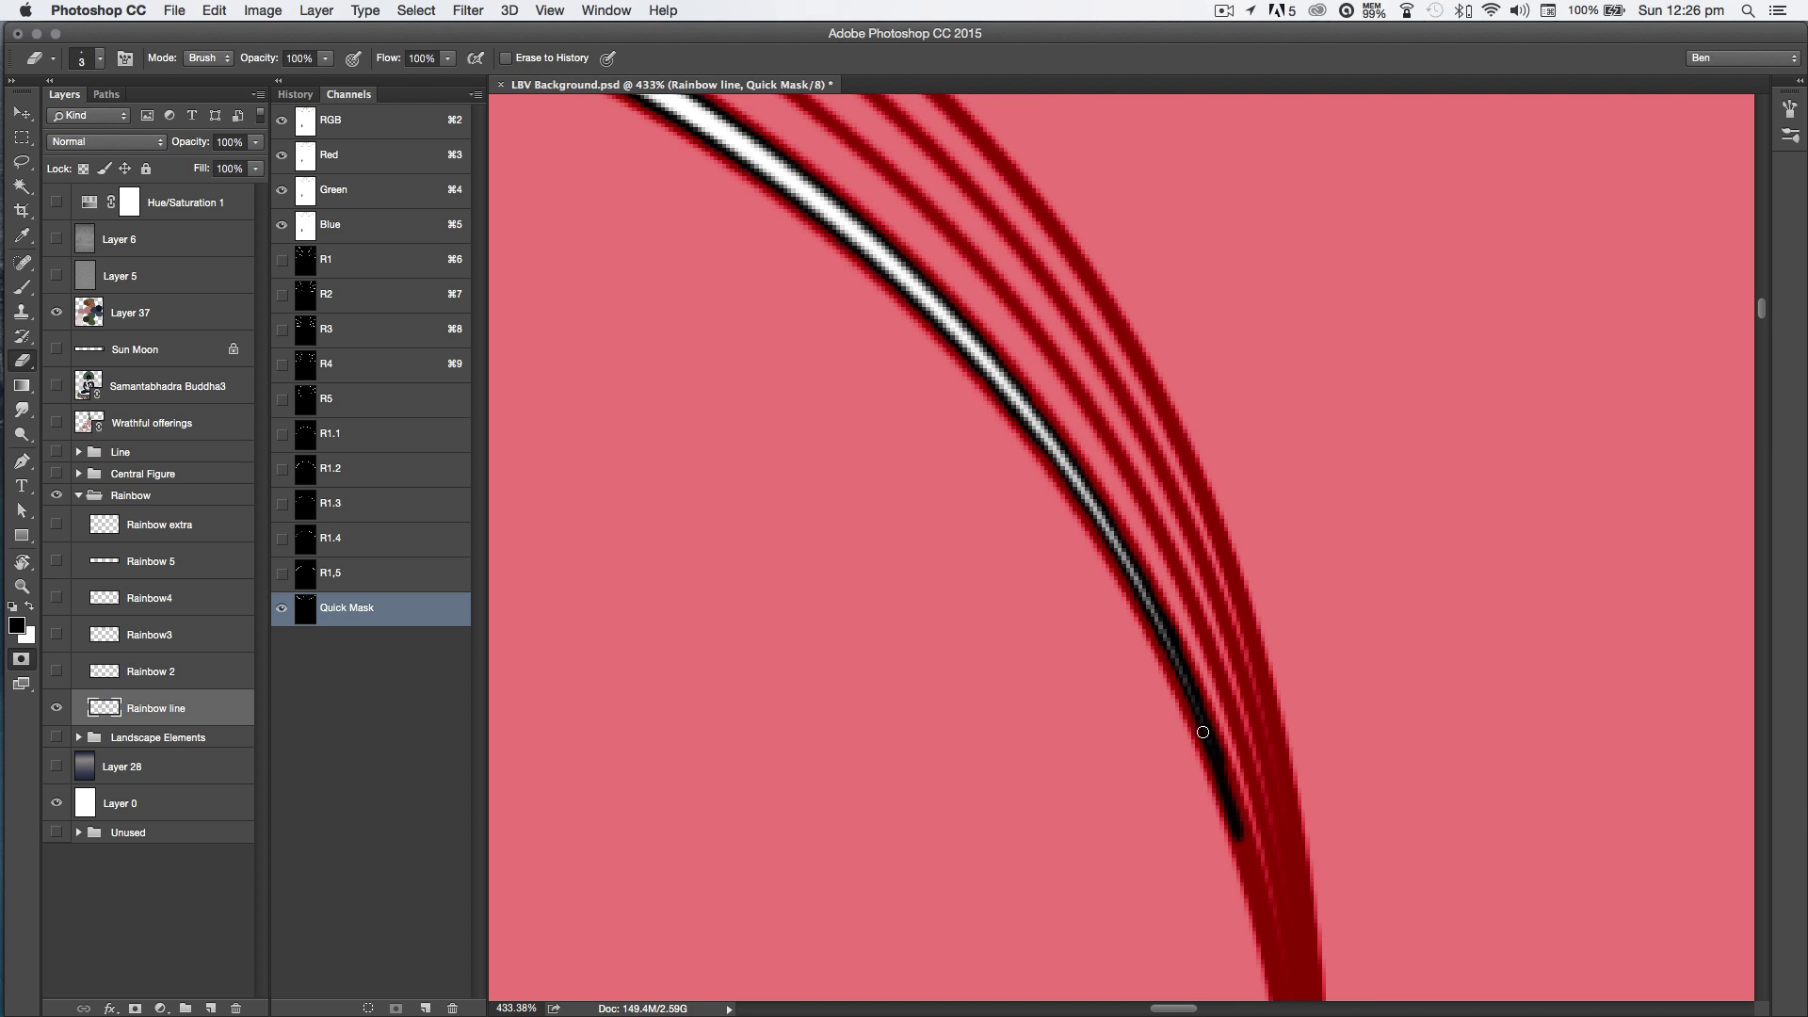
Step: Extend the selected stripe into the right curling band's tapering tip with the Eraser, rotating the view for the stroke
left_click_drag(1161, 868, 887, 452)
left_click_drag(1638, 528, 859, 647)
left_click_drag(1103, 538, 1245, 721)
key("r")
mouse_move(830, 623)
left_mouse_down()
mouse_move(820, 551)
mouse_move(1215, 301)
left_mouse_up()
key("e")
mouse_move(1222, 774)
left_mouse_down()
mouse_move(1160, 604)
mouse_move(1225, 778)
left_mouse_up()
left_click_drag(1152, 576, 973, 272)
scroll(962, 558, "down", 10)
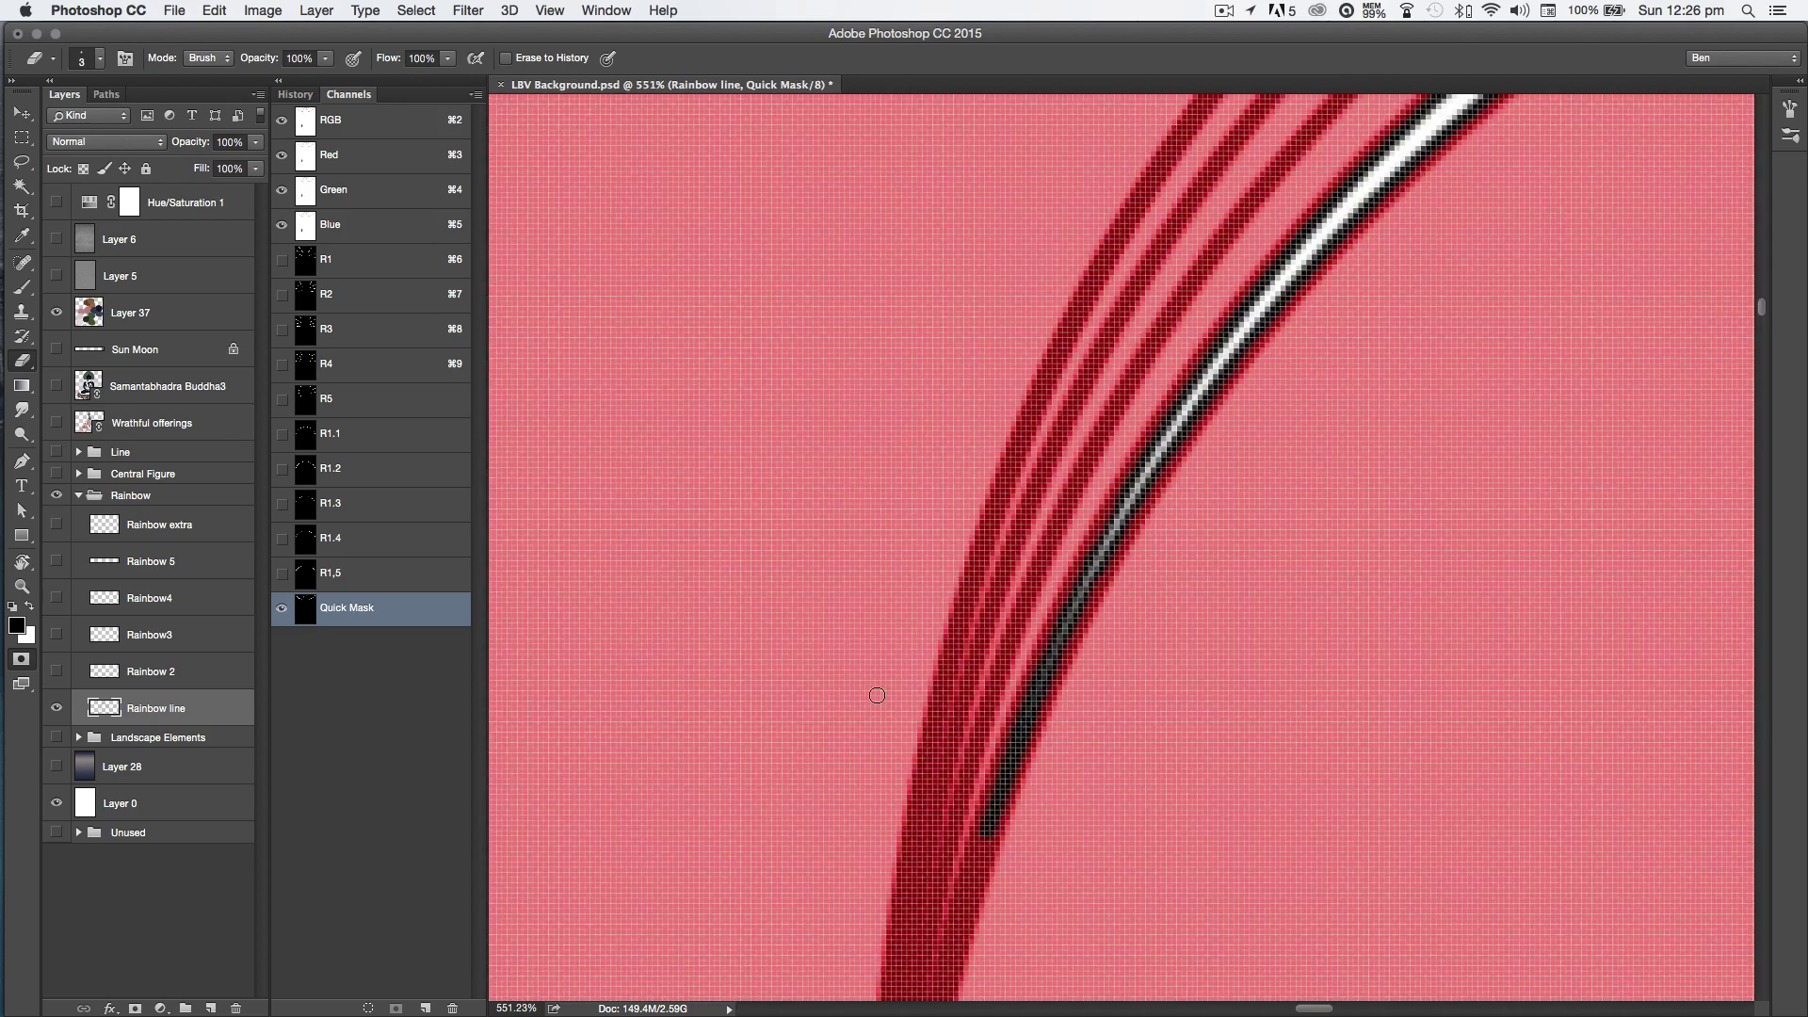
Step: Leave Quick Mask mode and save the selection as an alpha channel named R2.1
key("q")
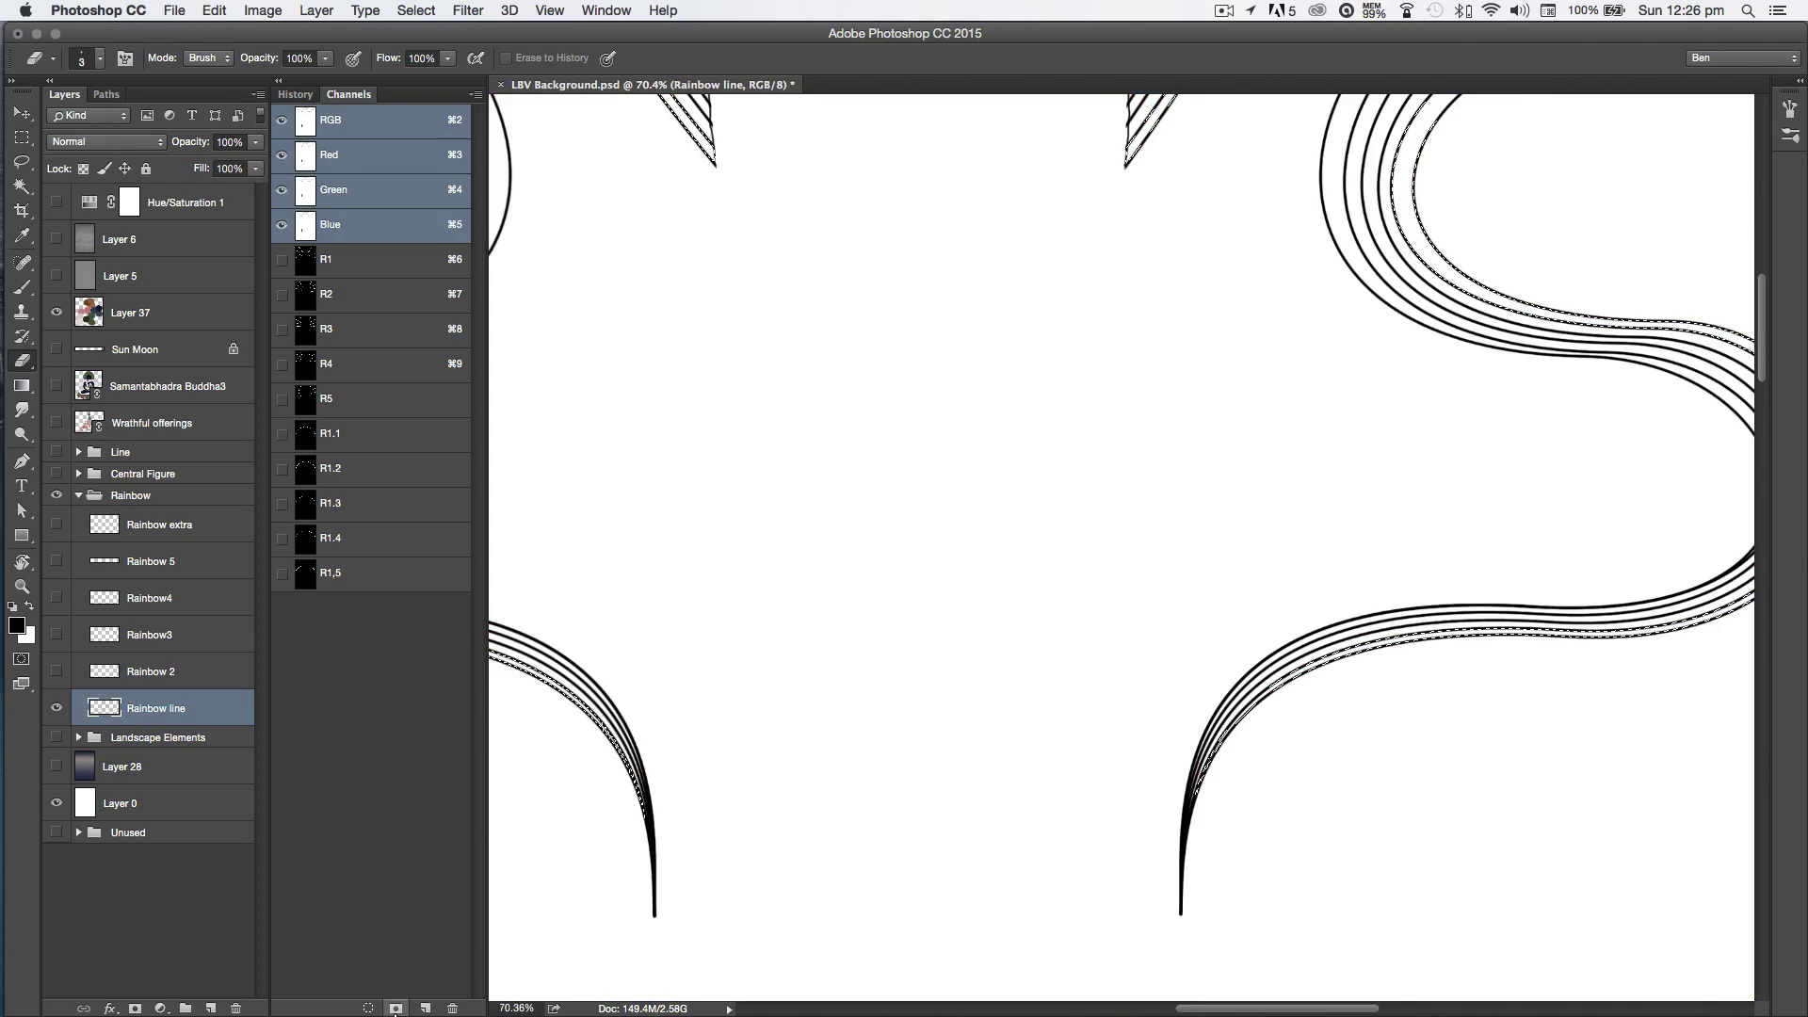
left_click(395, 1008)
double_click(331, 610)
type("R2.1")
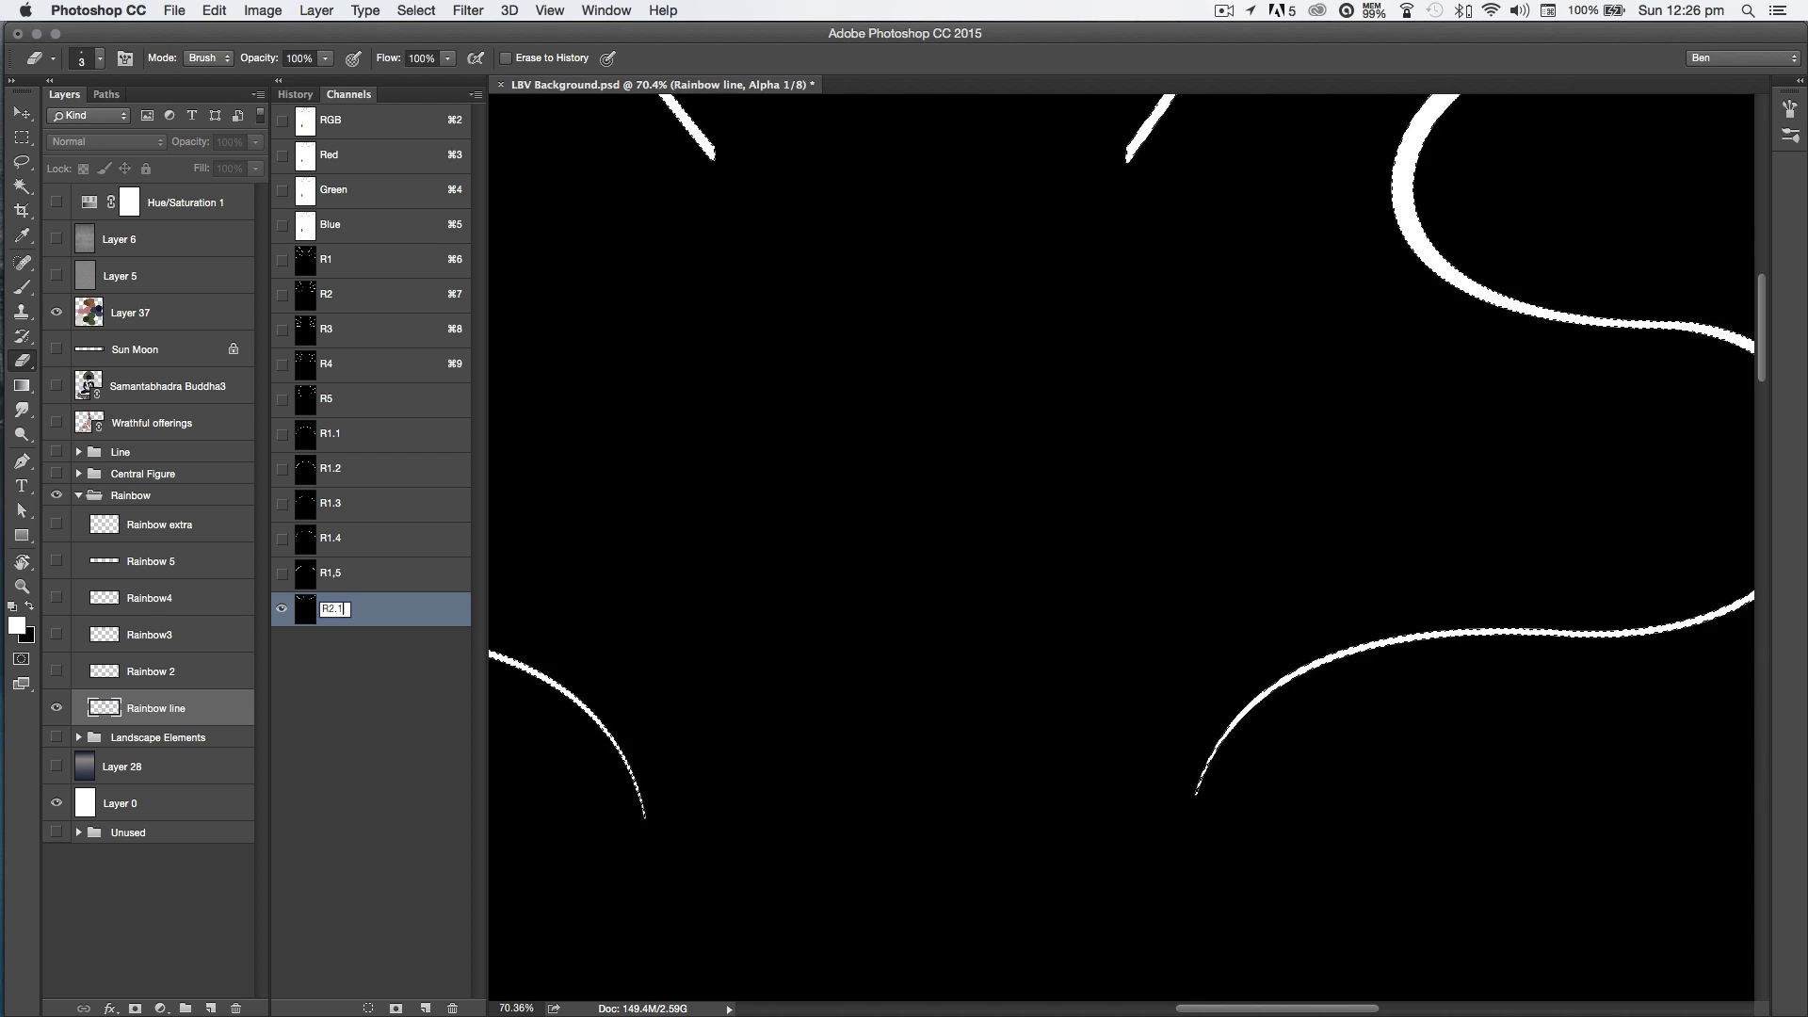
key("Return")
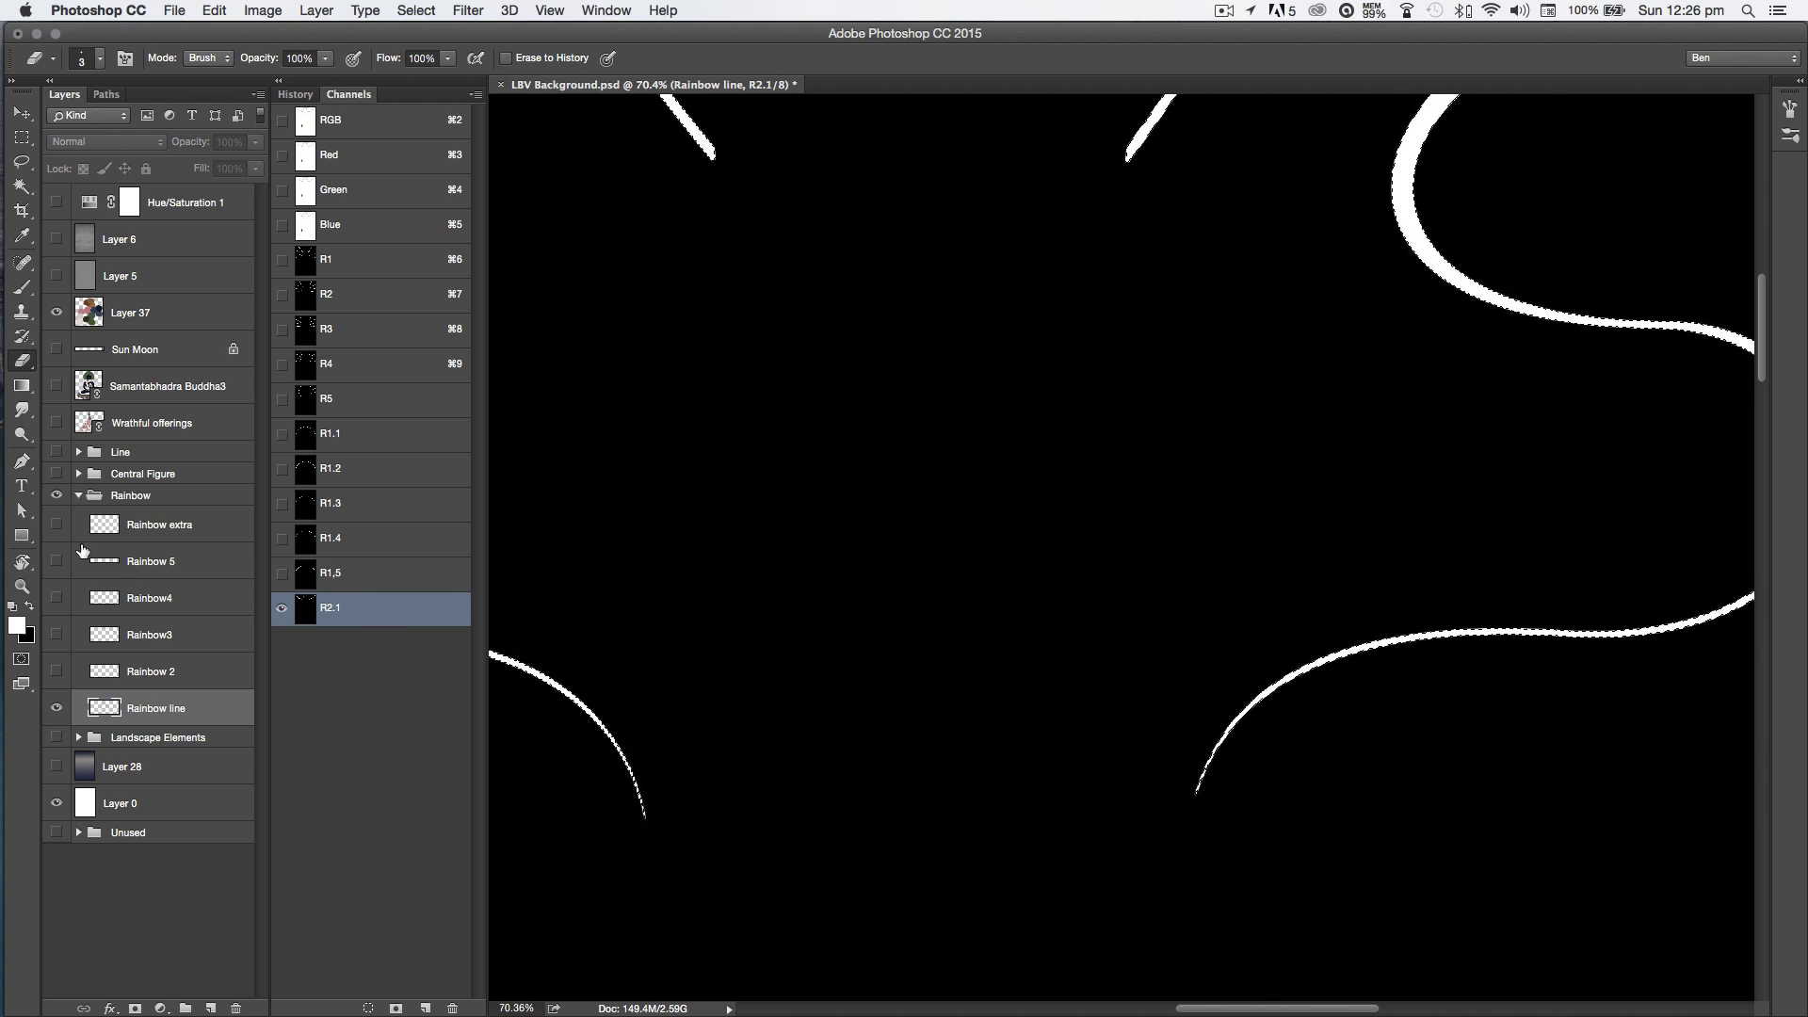
Step: Make the Rainbow group active and select the second stripe from the outside on both curling bands
left_click(131, 495)
left_click_drag(1024, 668, 1396, 774)
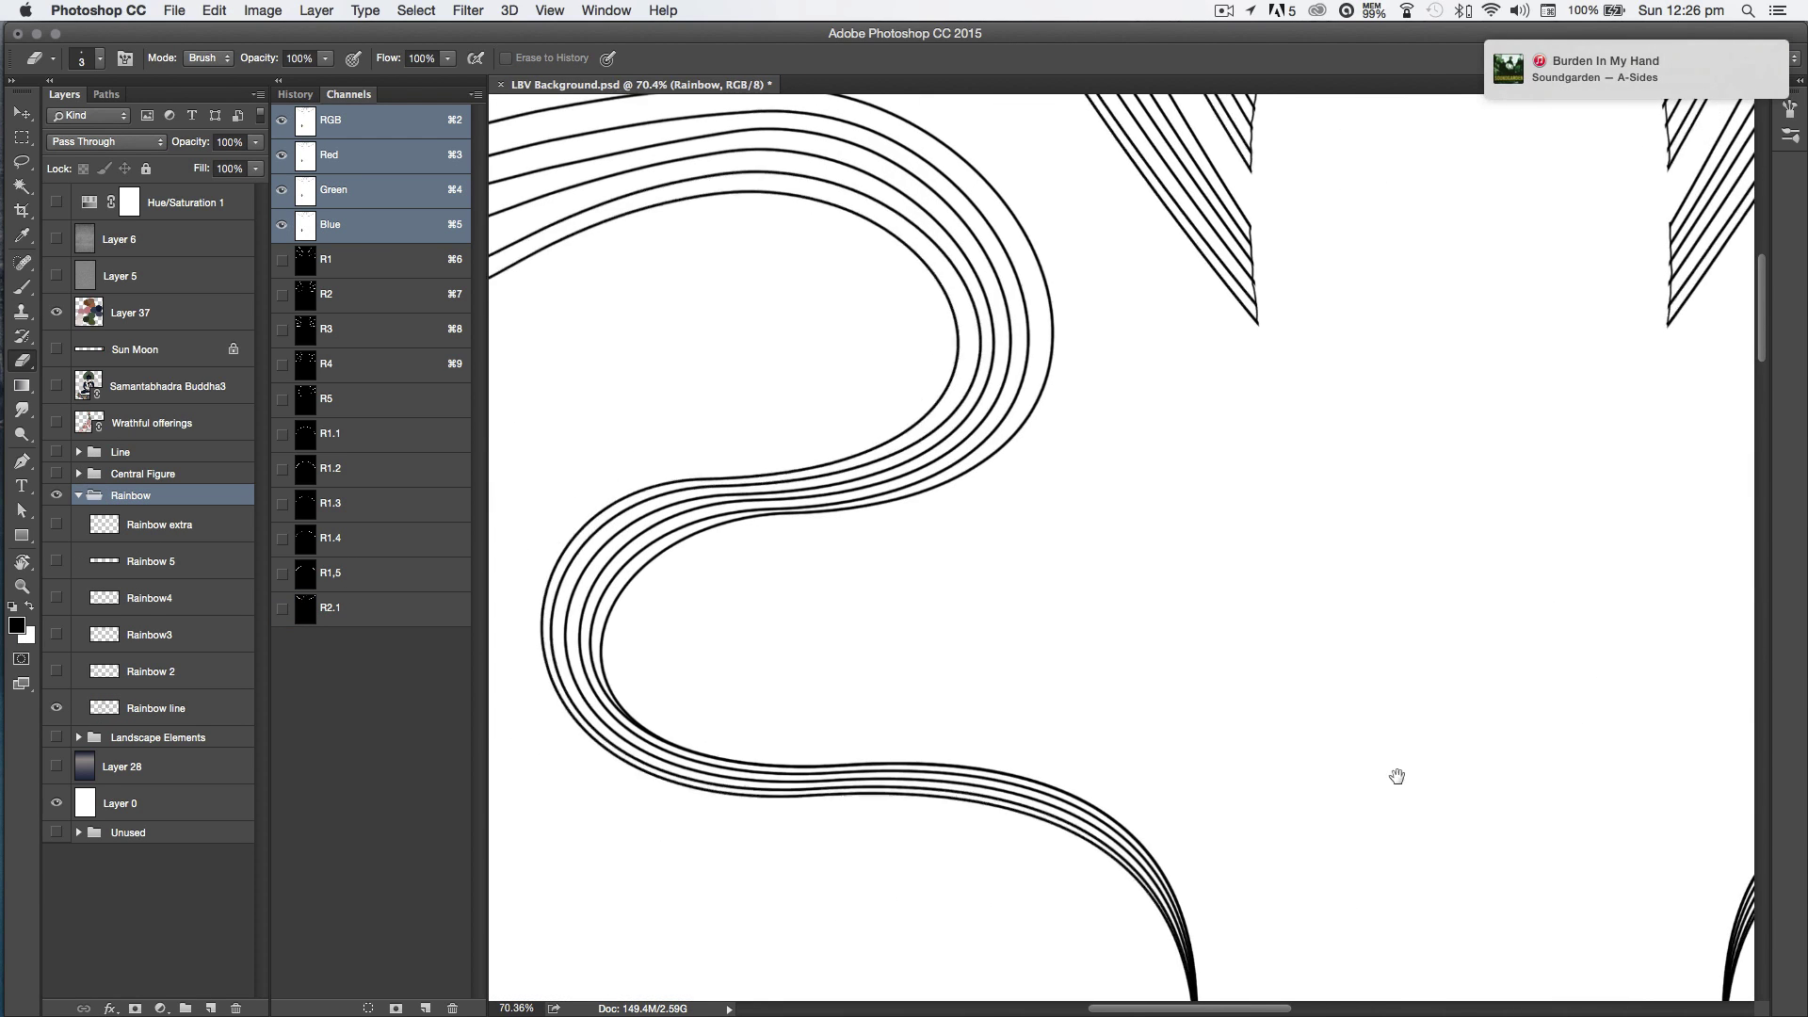
key("w")
left_click(575, 527)
mouse_move(1242, 643)
left_mouse_down()
mouse_move(836, 629)
mouse_move(598, 577)
left_mouse_up()
left_click(1663, 467, "shift")
left_click_drag(794, 283, 1460, 706)
left_click_drag(1034, 270, 1130, 282)
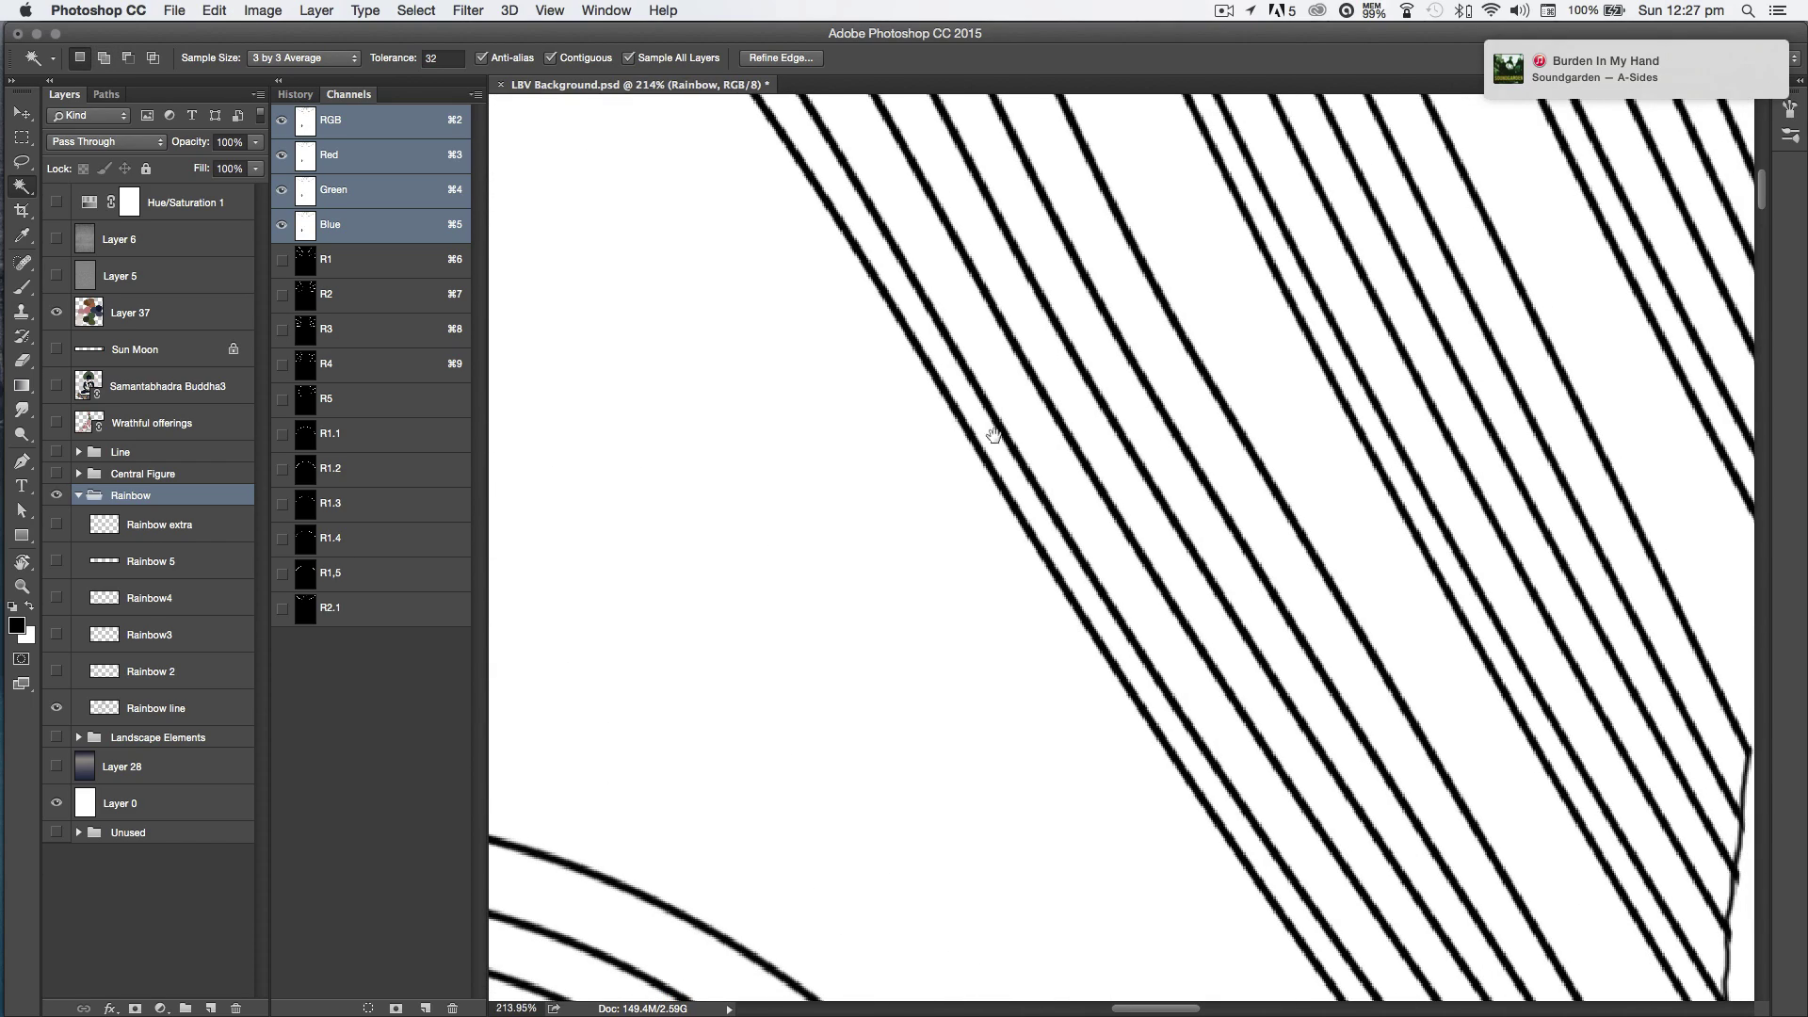
Step: Add the second stripe from the outside of every central ray group to the selection
scroll(1024, 377, "right", 10)
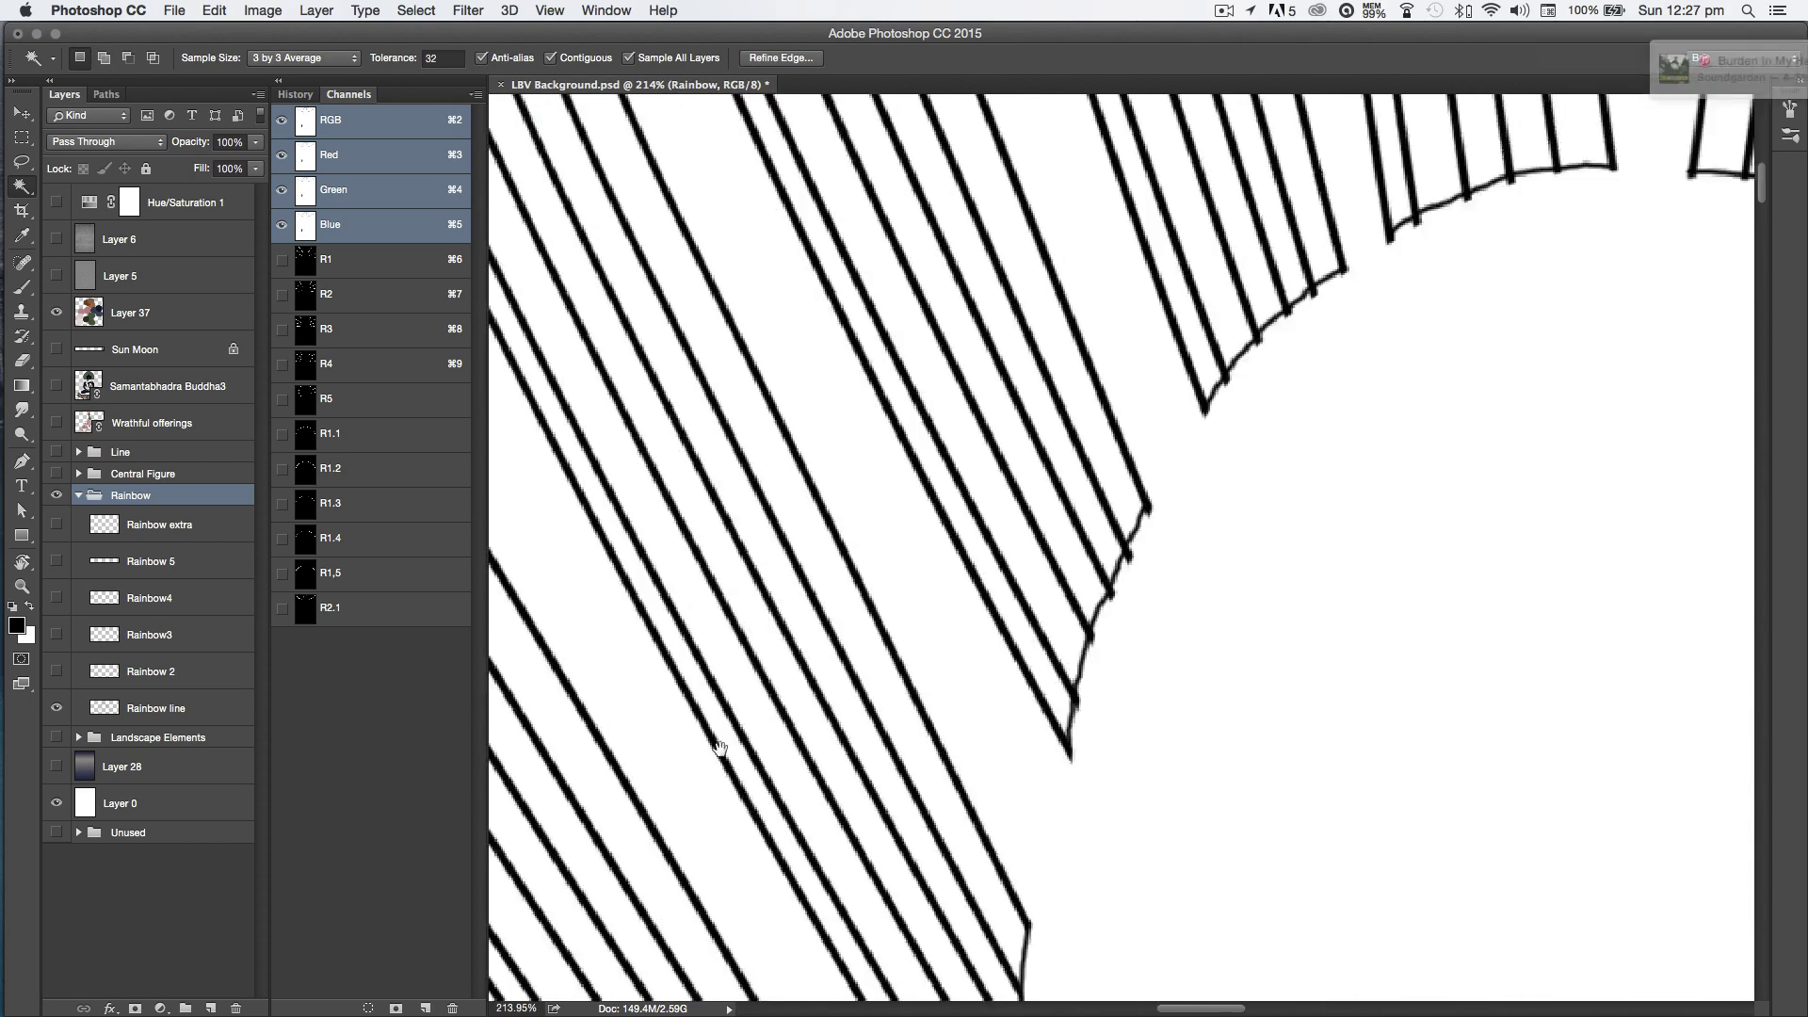
left_click_drag(1465, 500, 633, 710)
left_click(886, 392, "shift")
left_click(1081, 567, "shift")
left_click(1319, 718, "shift")
left_click(1565, 879, "shift")
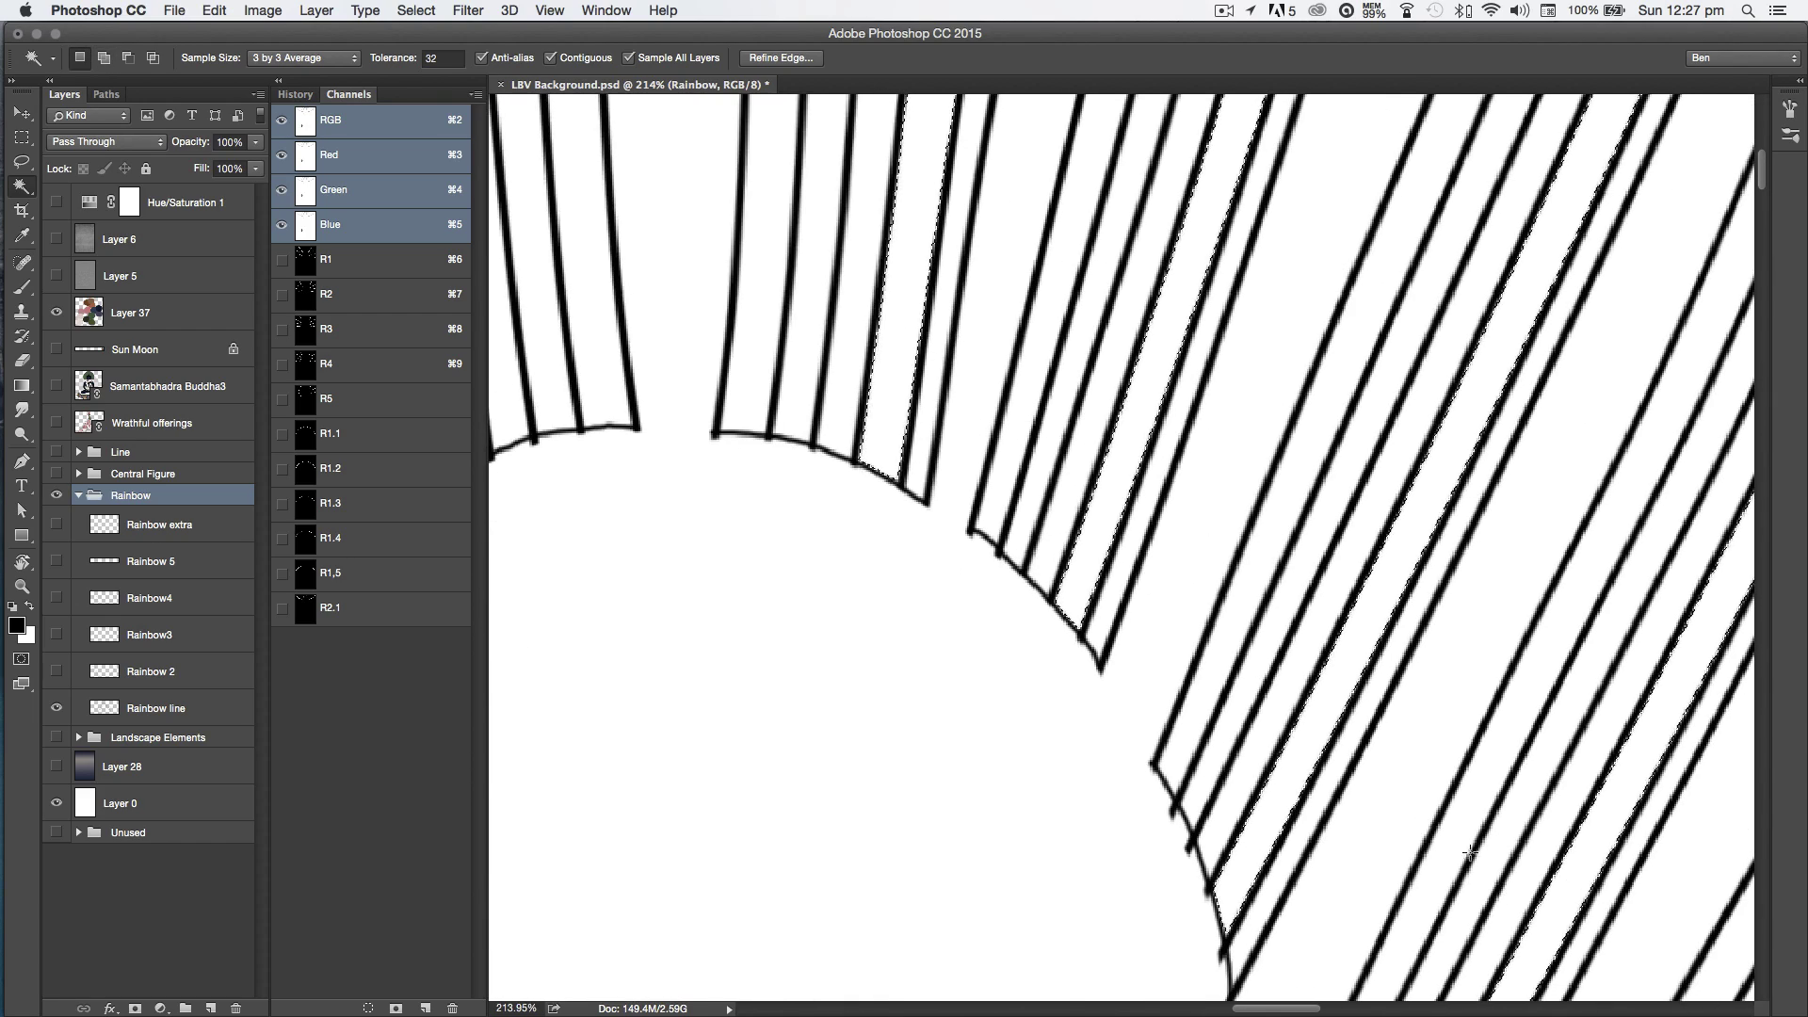
Step: Expand the selection of second stripes so it reaches under the line work
left_click_drag(1485, 897, 1078, 394)
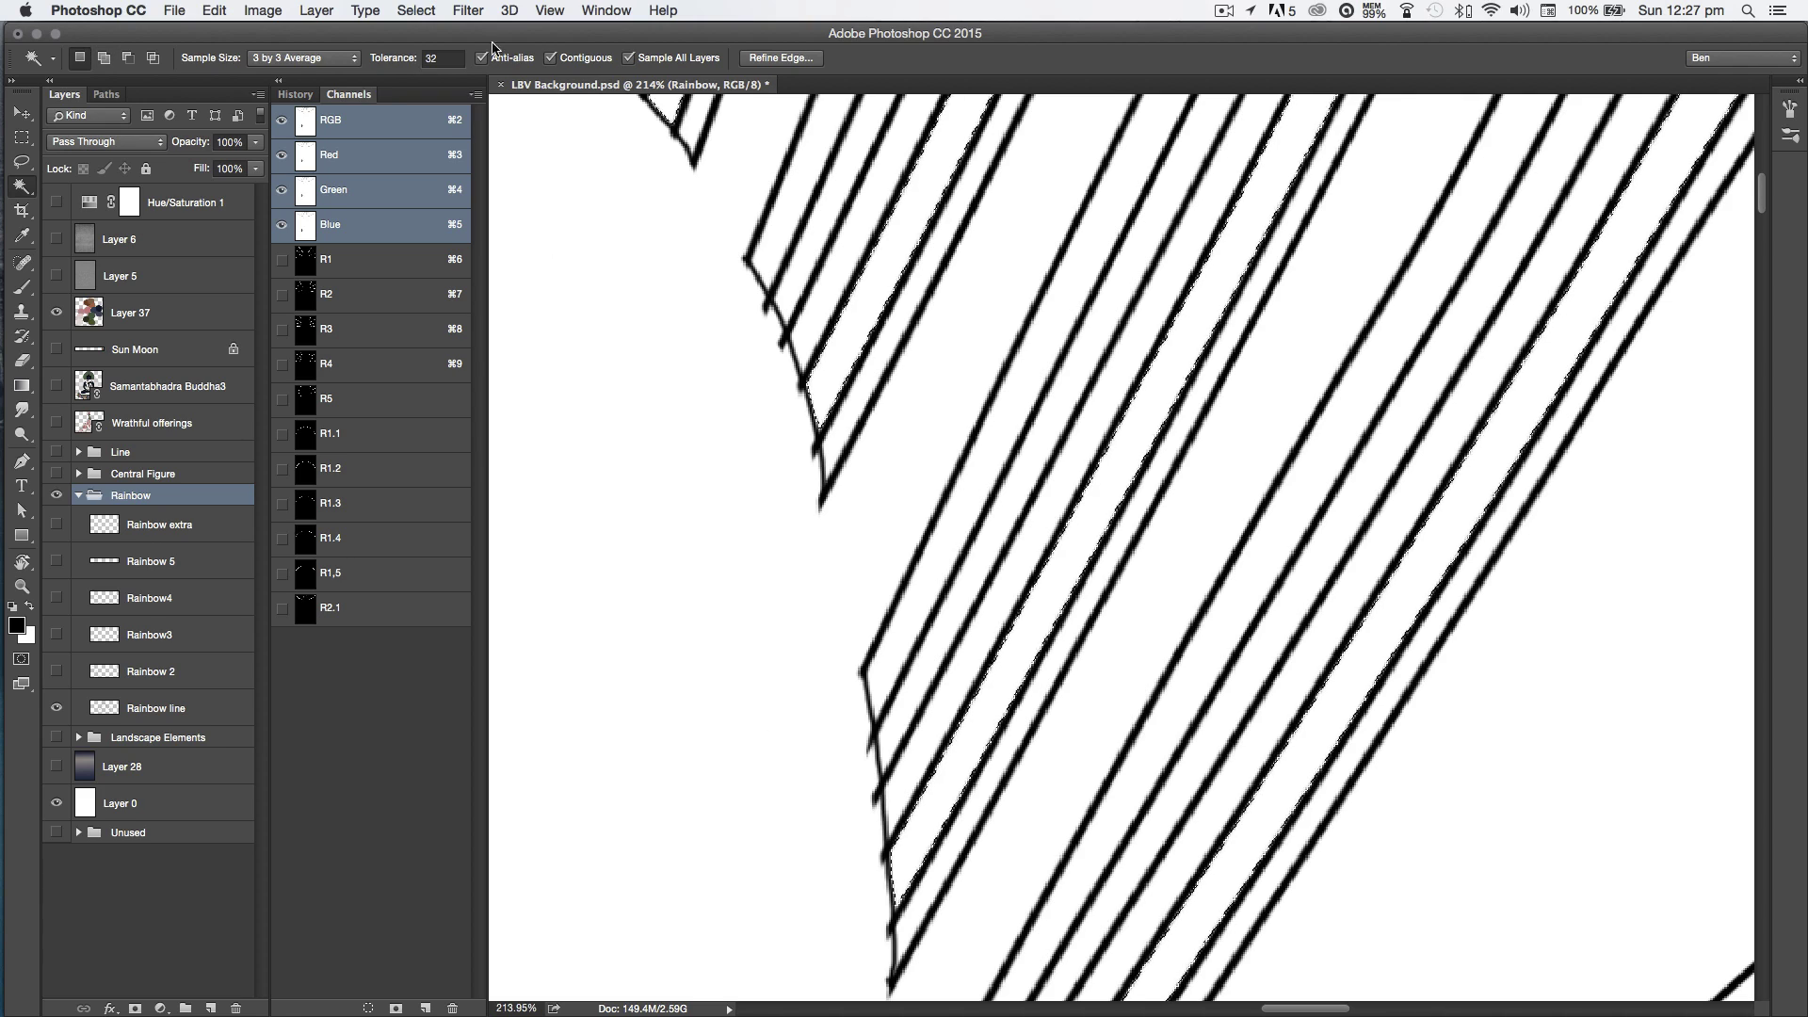
left_click(416, 11)
mouse_move(445, 263)
left_click(629, 299)
left_click(909, 698)
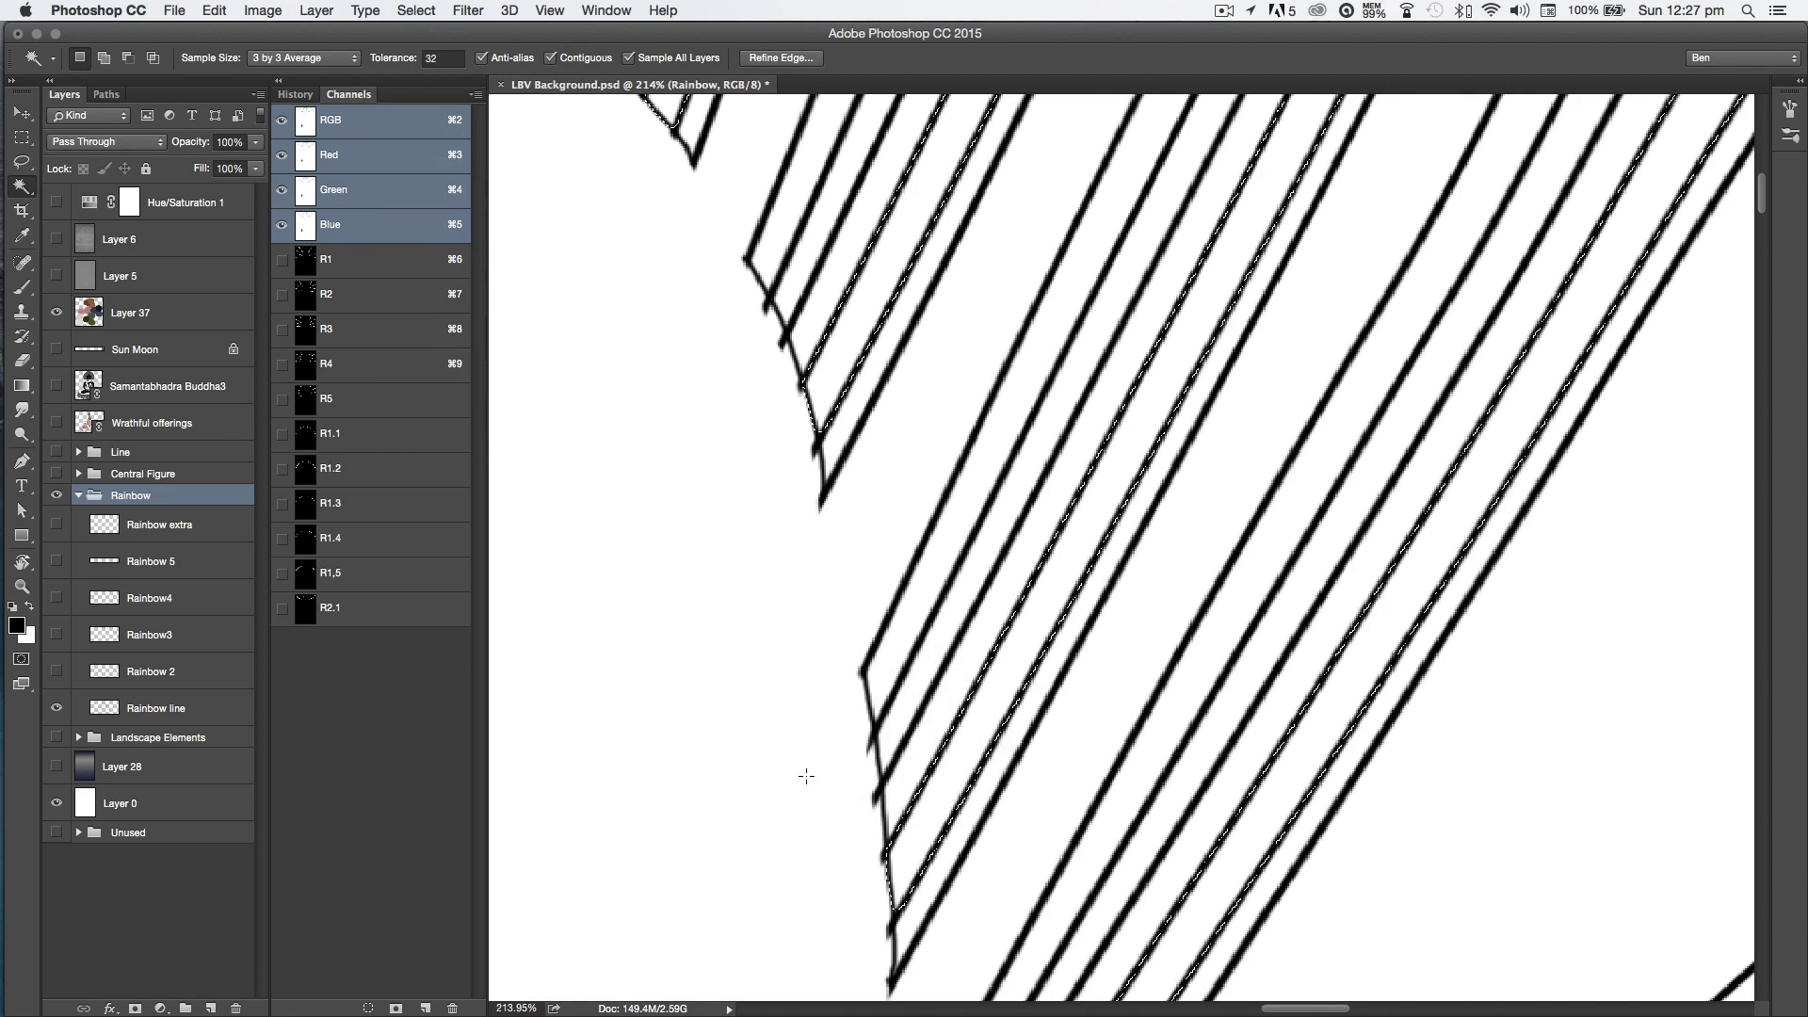
Step: In Quick Mask mode, extend the second stripe into the right curling band's tapering tip with a 3 px Eraser
key("q")
left_click_drag(1222, 693, 1185, 259)
left_click_drag(1337, 790, 1243, 593)
left_click_drag(1150, 689, 944, 436)
left_click_drag(753, 603, 964, 448)
left_click_drag(1064, 572, 1062, 351)
left_click_drag(1130, 455, 1356, 520)
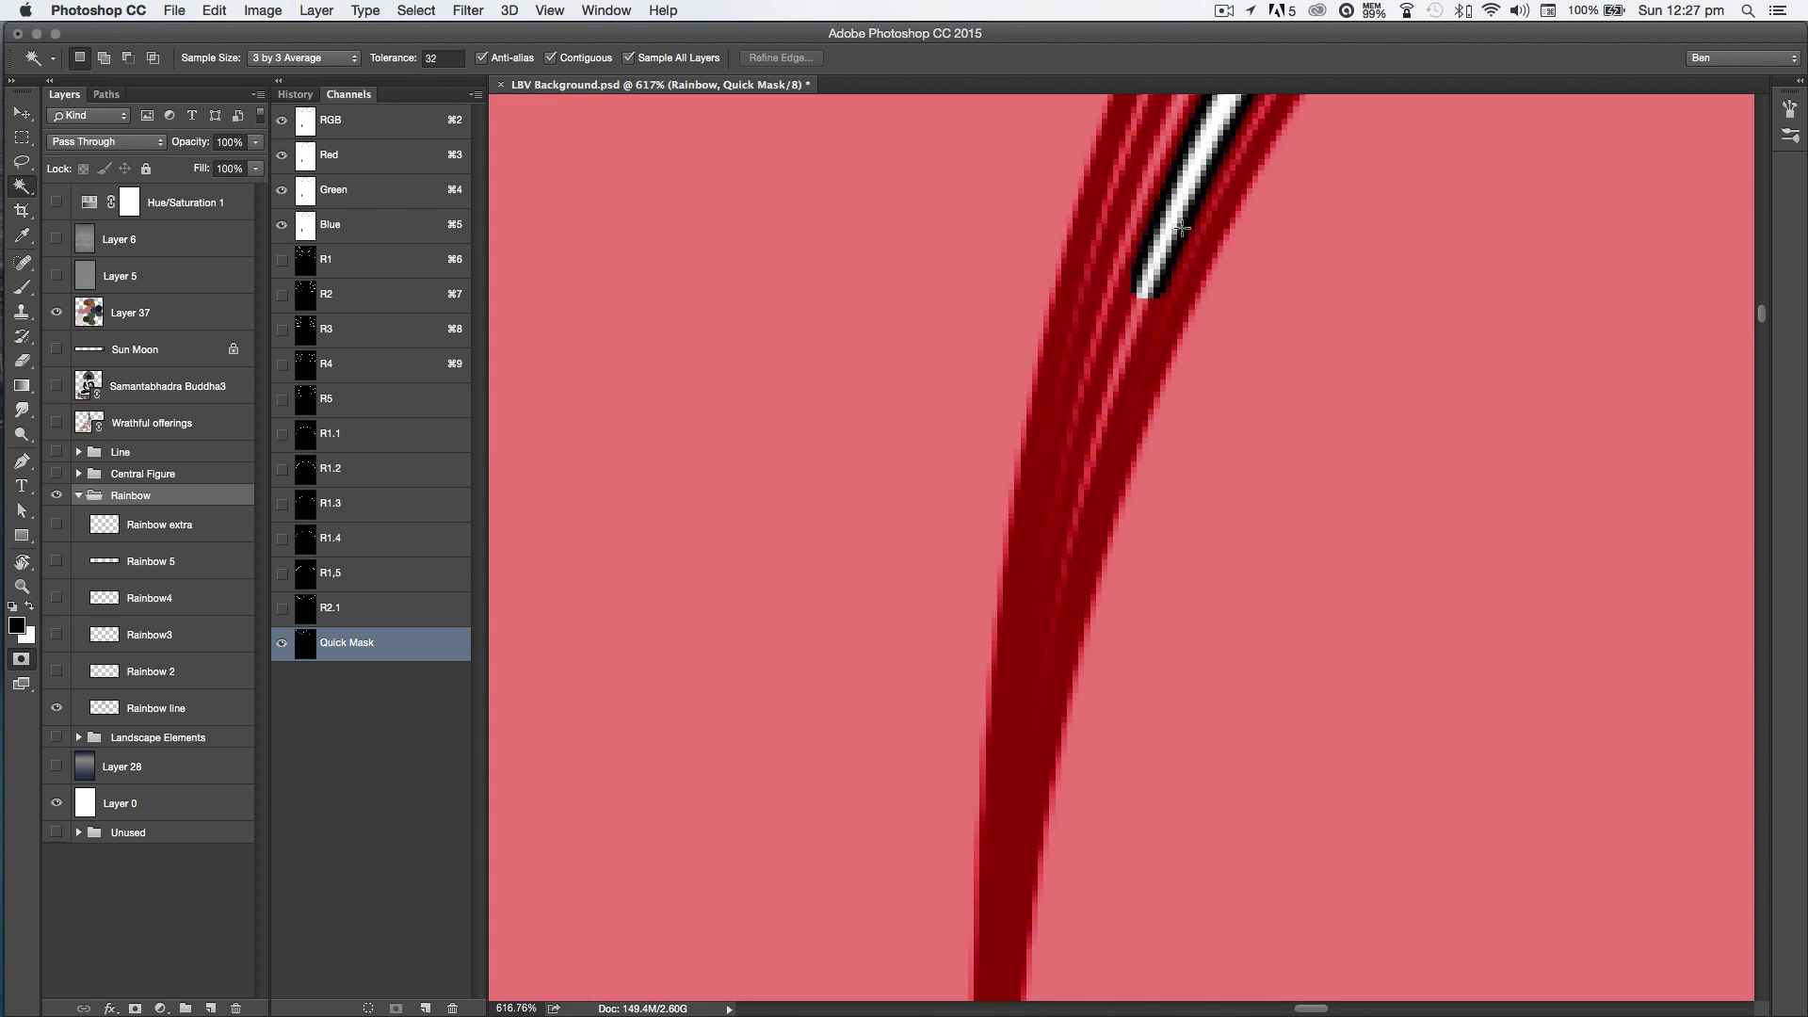
key("e")
mouse_move(1123, 345)
left_mouse_down()
mouse_move(1136, 306)
mouse_move(1049, 633)
mouse_move(1039, 788)
left_mouse_up()
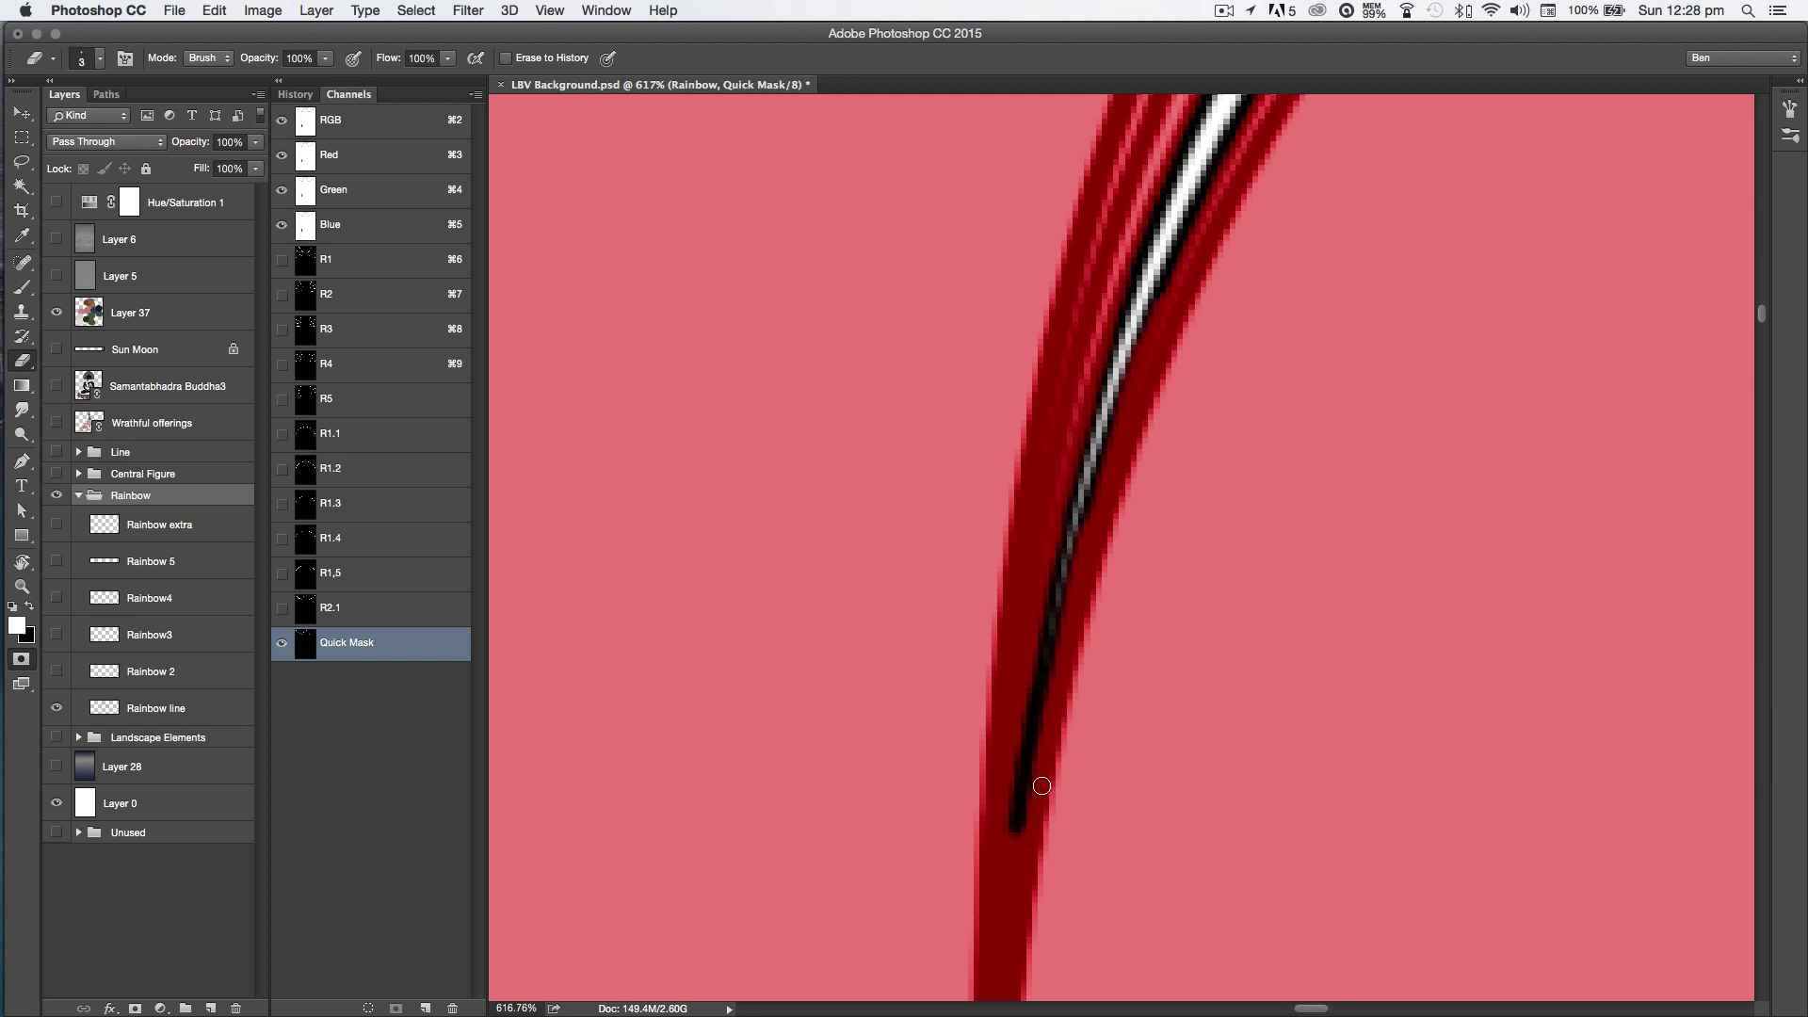
left_click_drag(777, 723, 1057, 644)
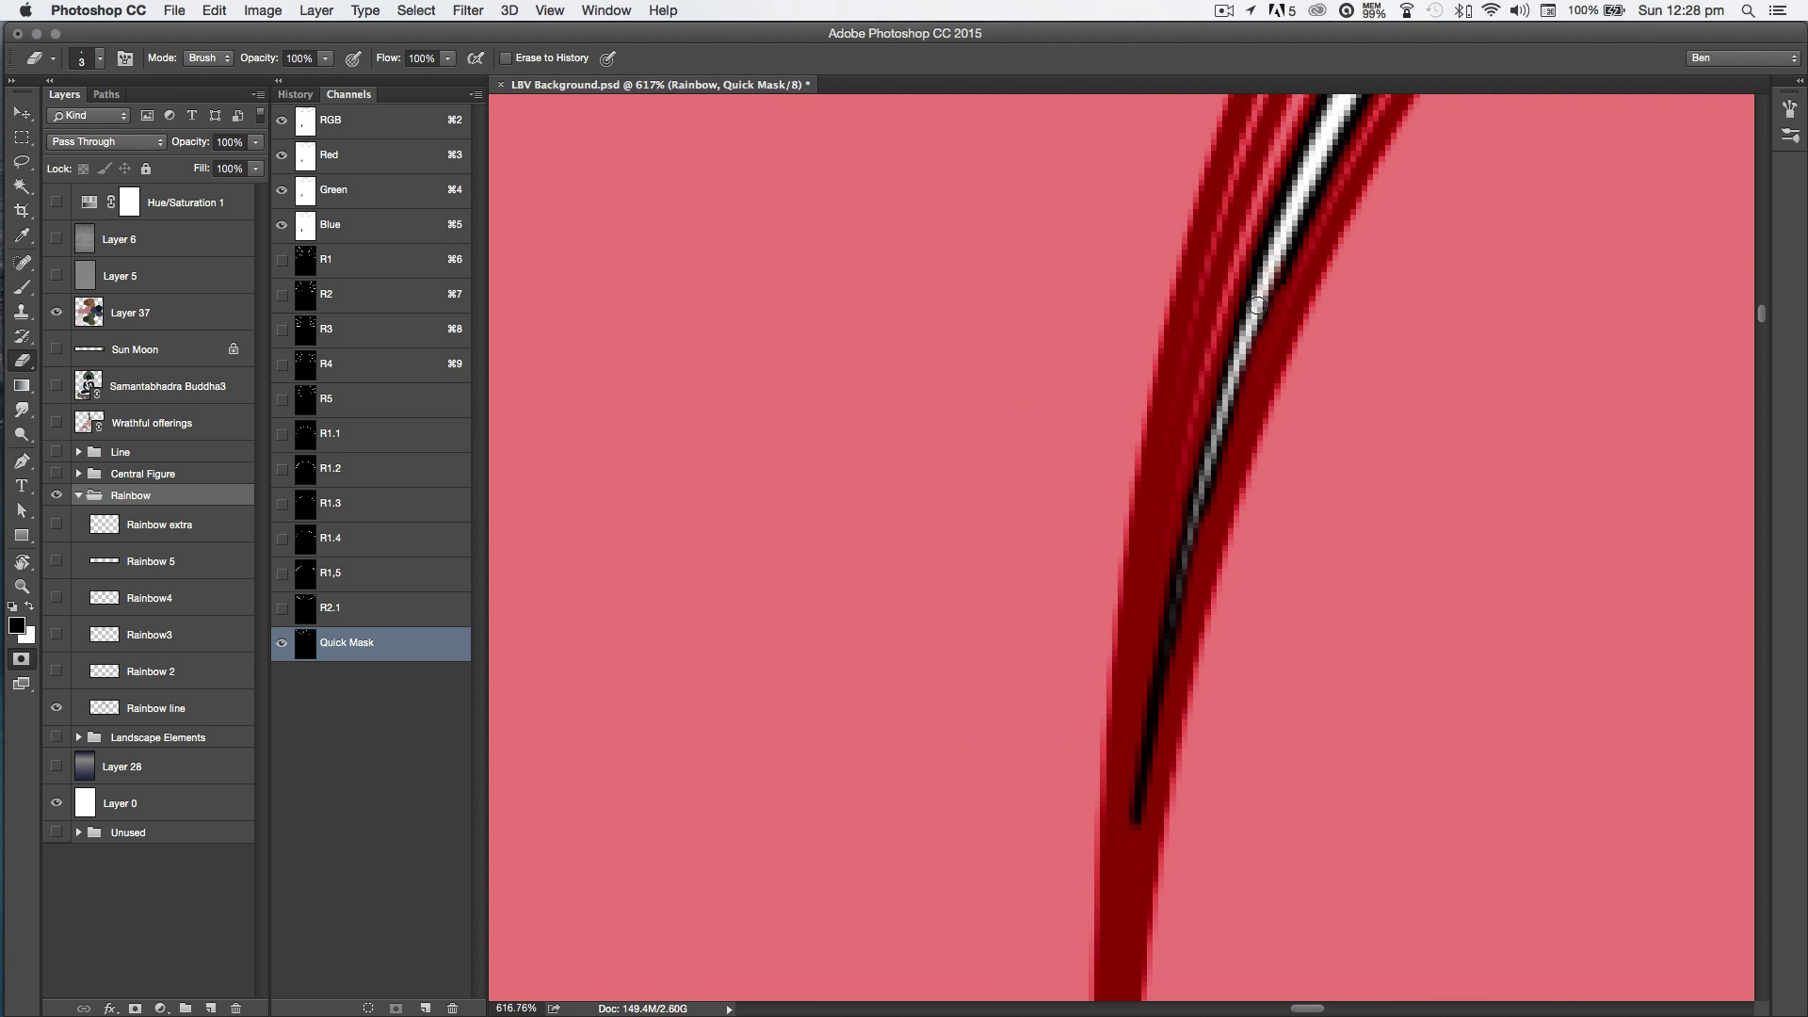
Step: Extend the second stripe into the left curling band's tapering tip with the Eraser
left_click_drag(1085, 771, 1775, 692)
mouse_move(1451, 673)
left_mouse_down()
mouse_move(775, 404)
mouse_move(558, 279)
left_mouse_up()
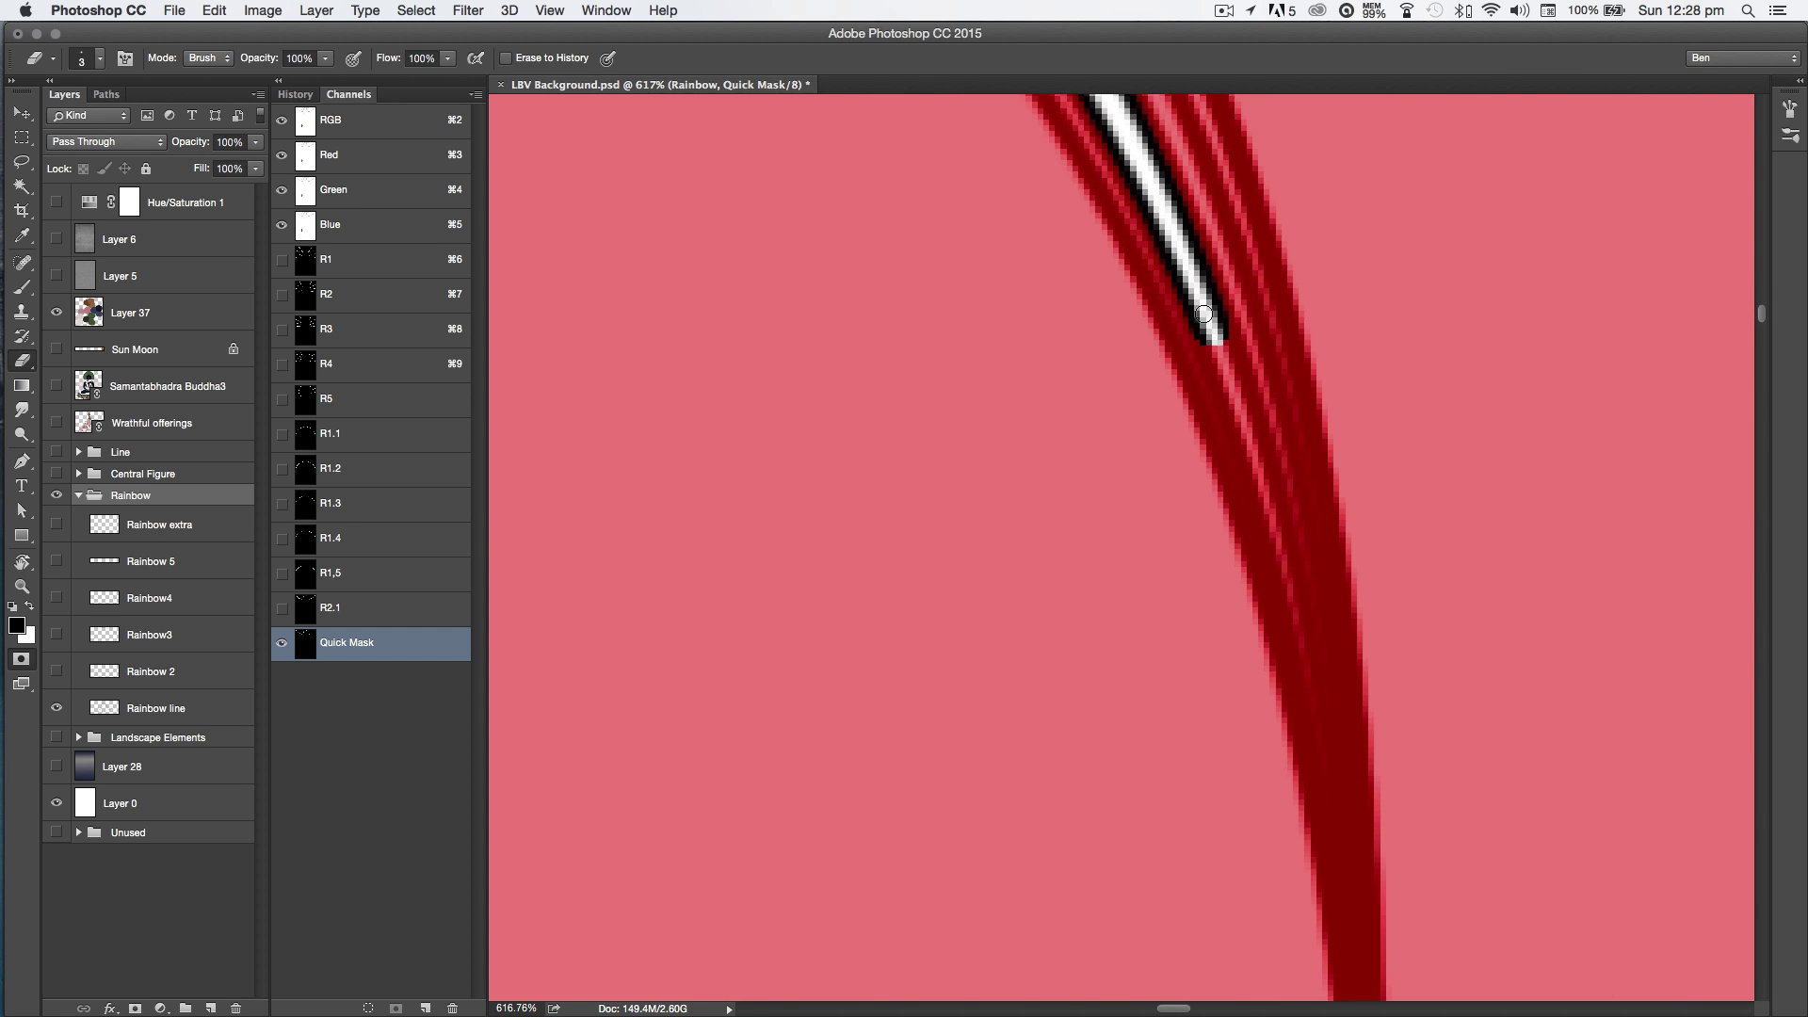
mouse_move(1213, 351)
left_mouse_down()
mouse_move(1296, 596)
mouse_move(1333, 791)
left_mouse_up()
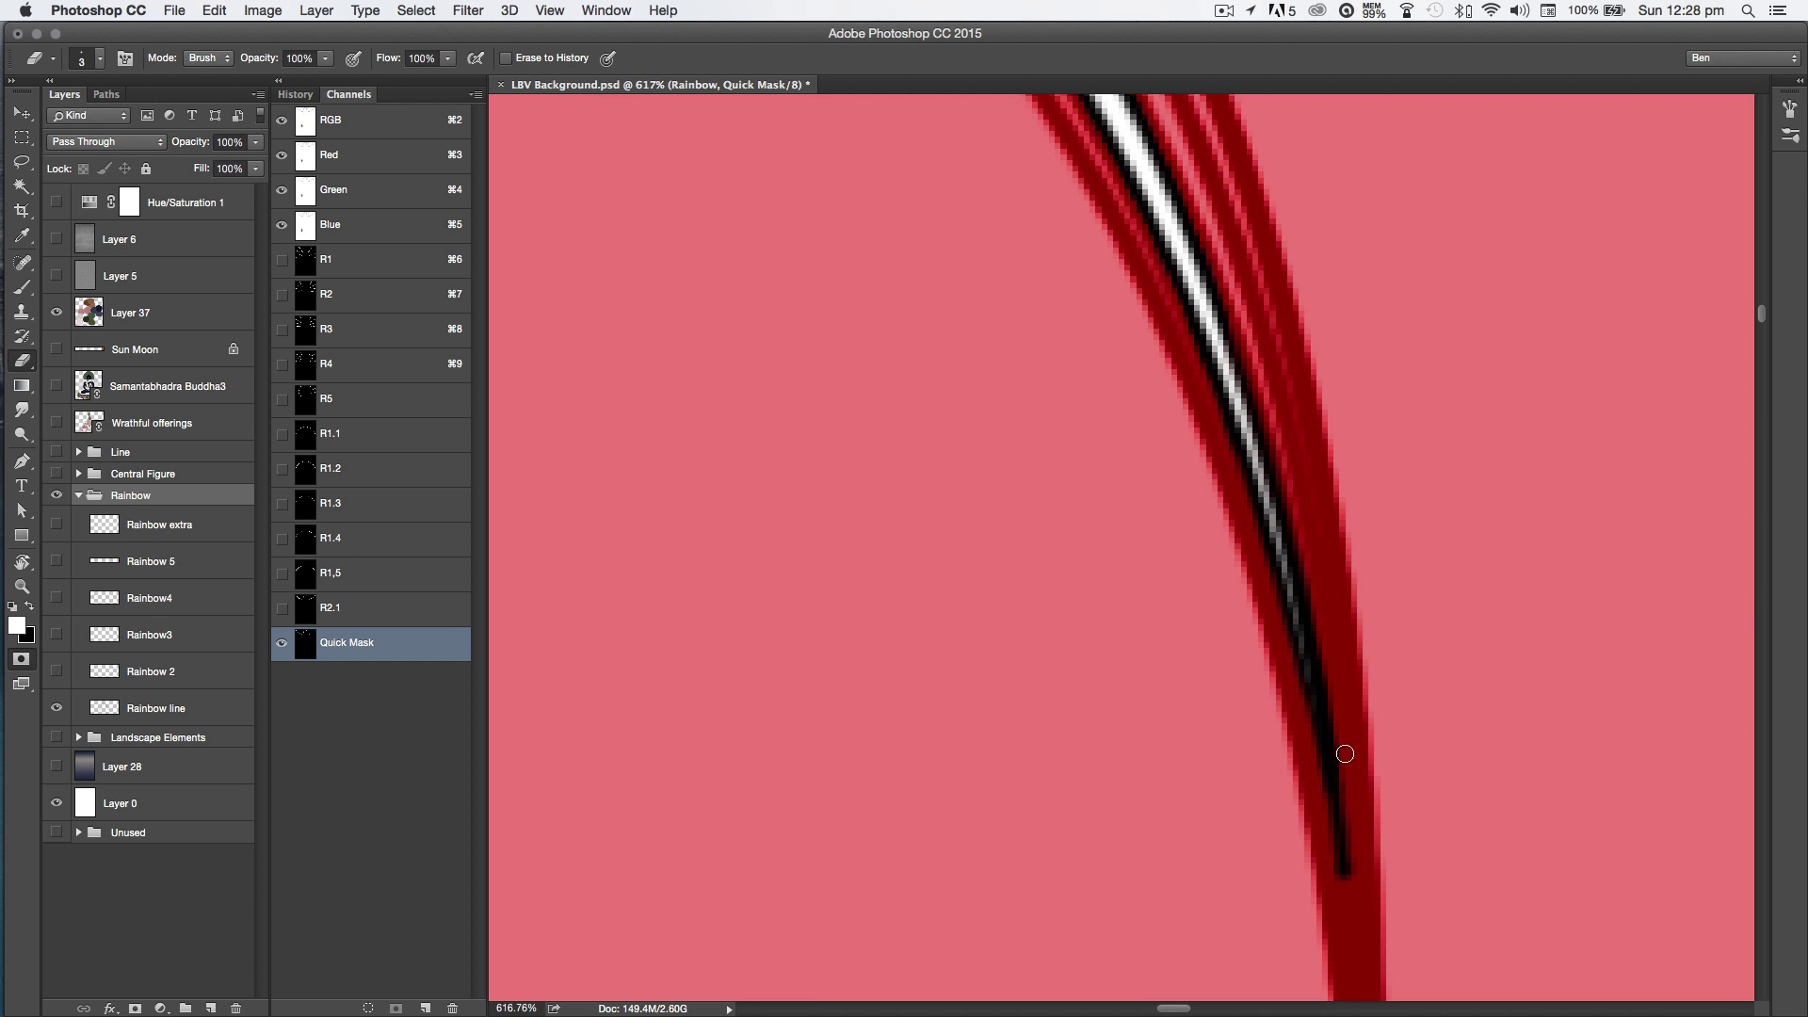
Step: Leave Quick Mask and save the second-stripe selection as a new channel named R2,2
left_click_drag(1095, 702, 1193, 716)
key("q")
left_click(396, 1009)
left_click(347, 643)
double_click(334, 643)
type("R2,2")
key("Return")
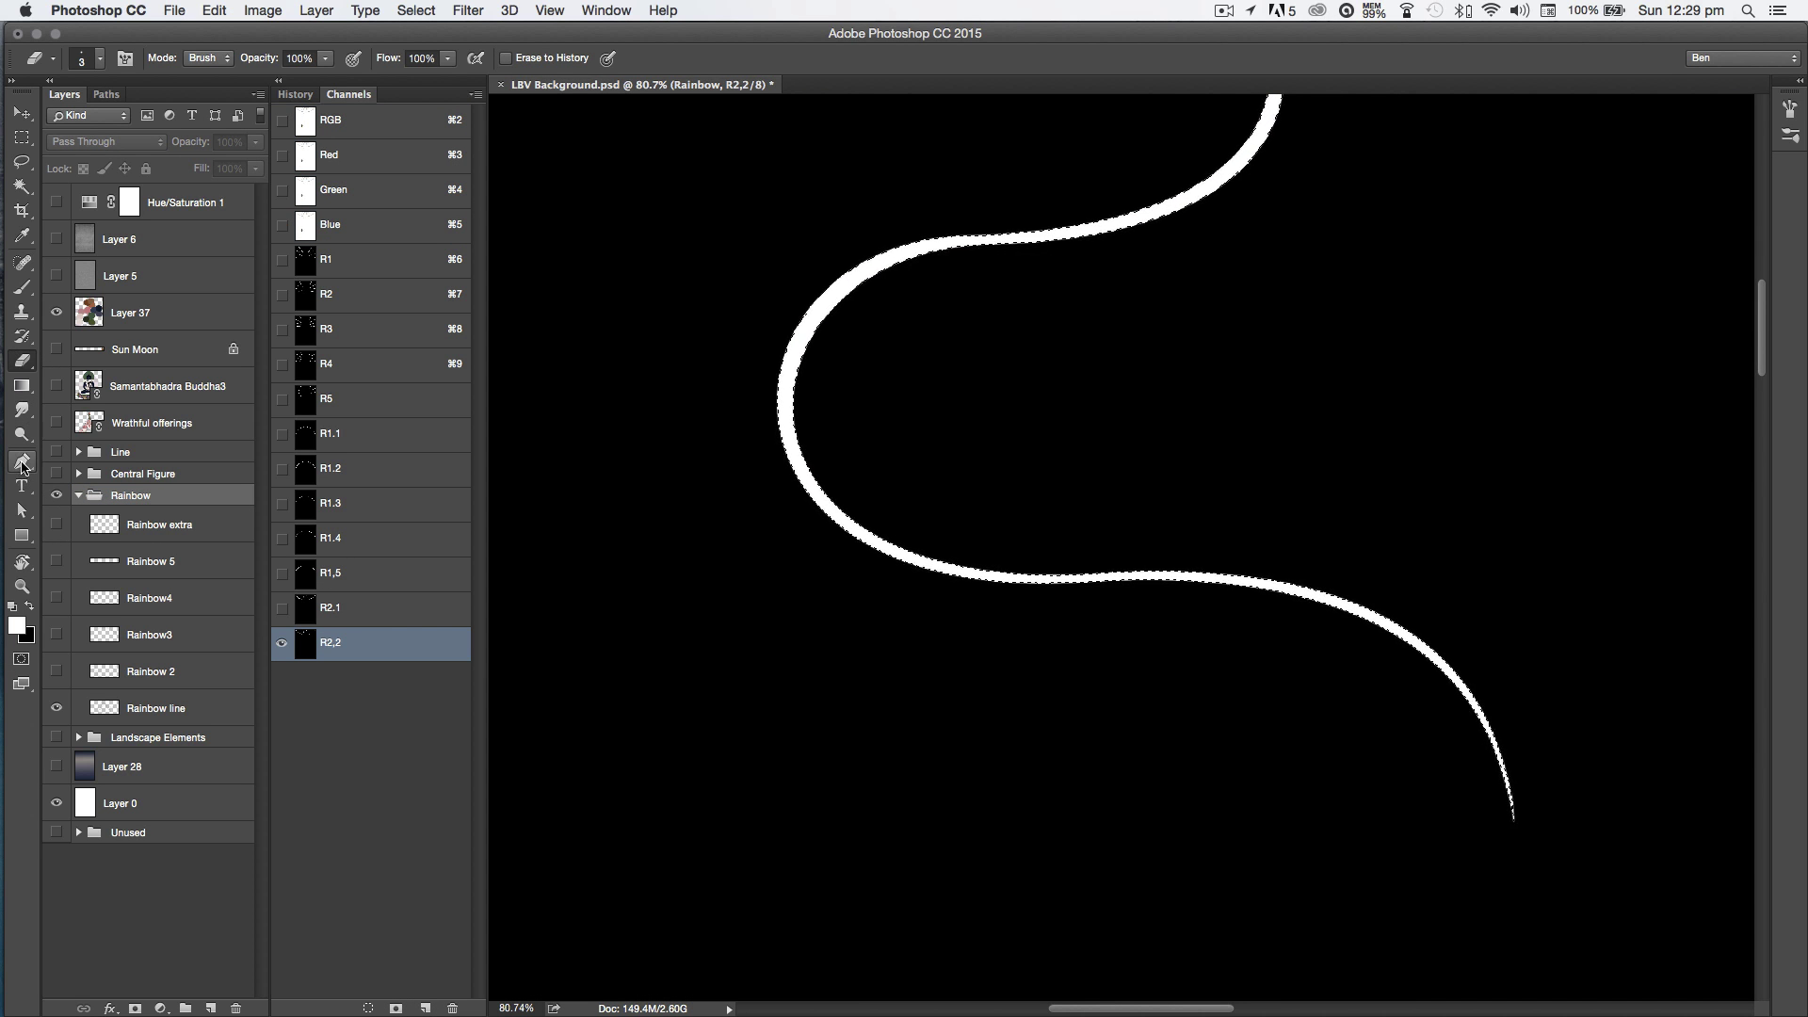
Step: Return to the full-color line art and select the third stripe of both curling bands with the Magic Wand
key("w")
key("super+2")
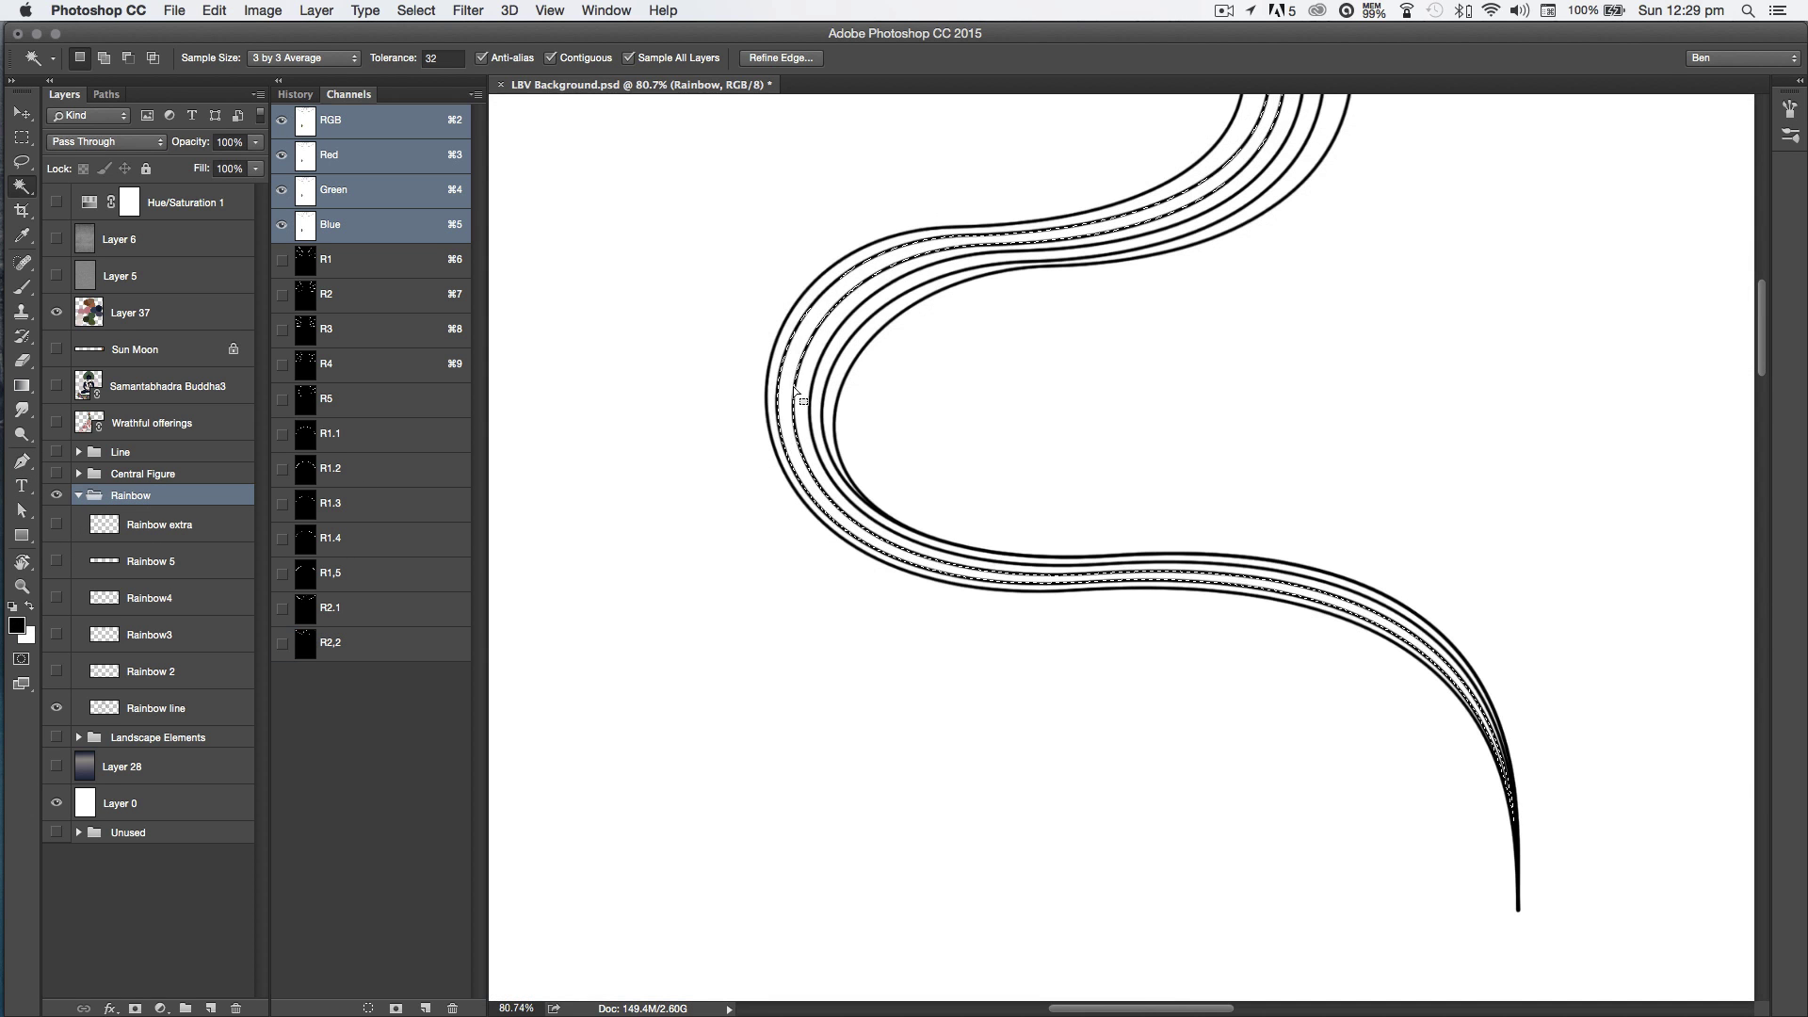
key("super+d")
left_click_drag(1432, 674, 930, 746)
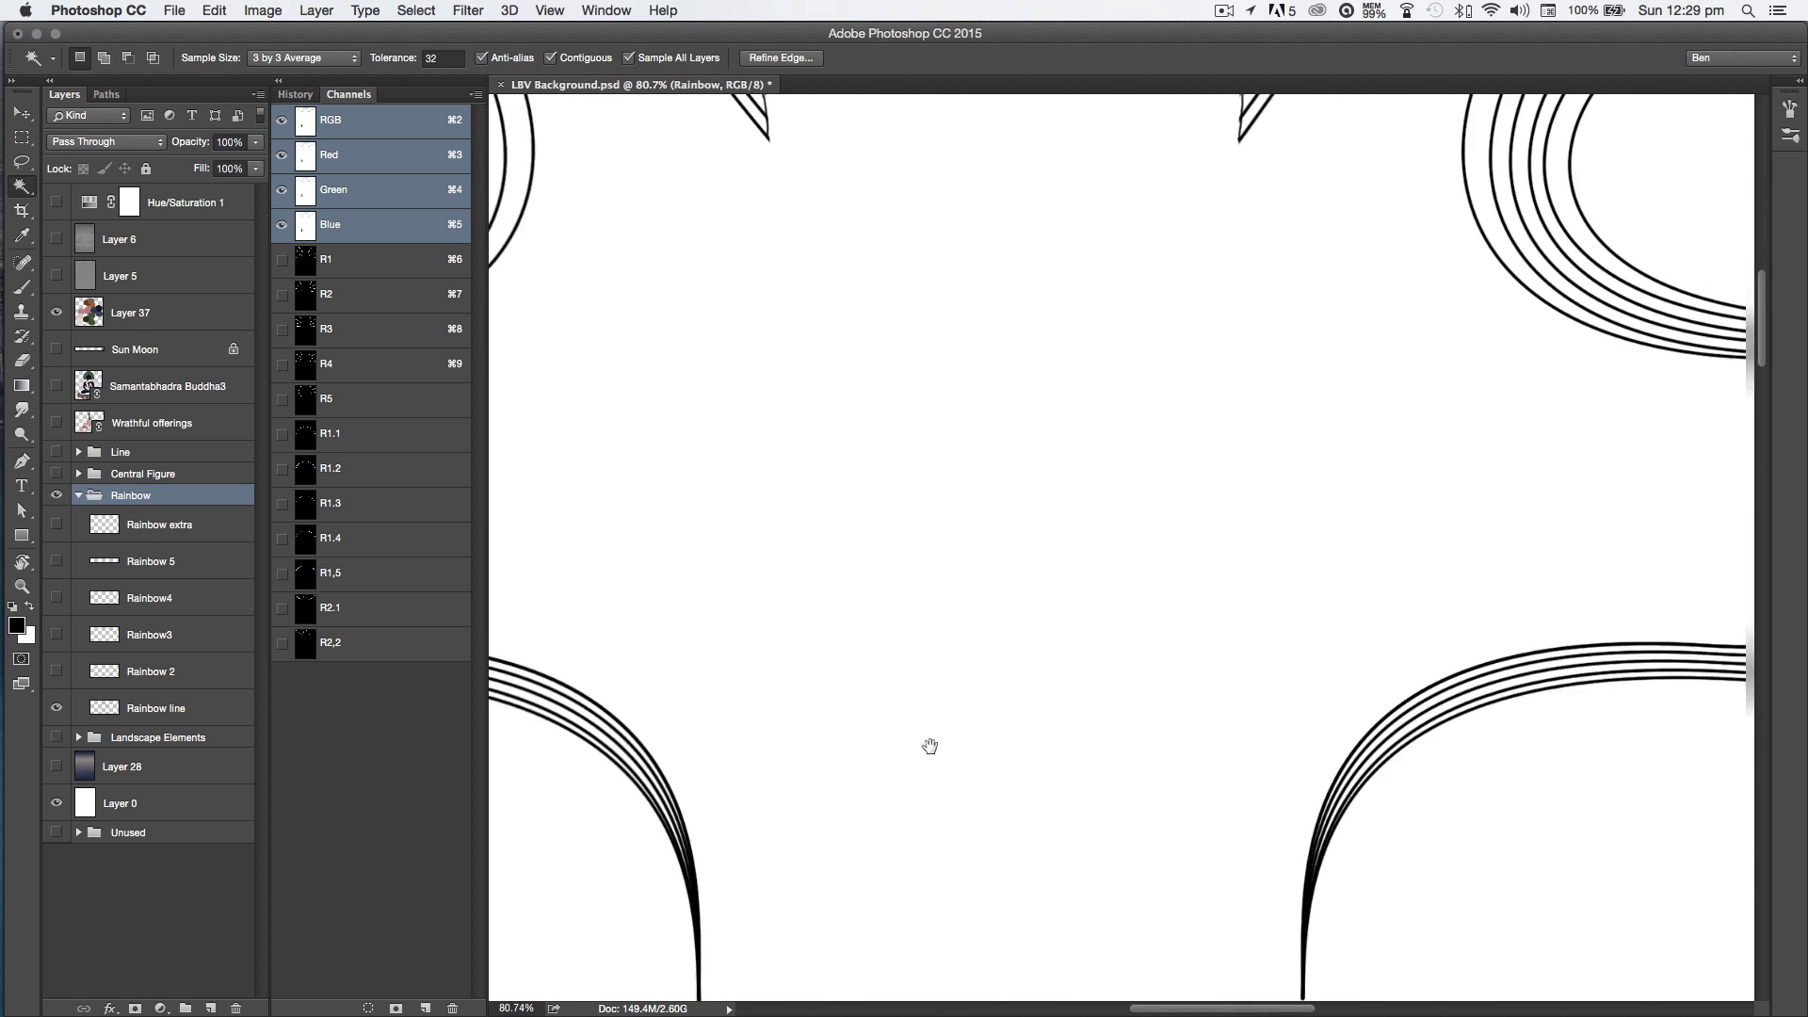
scroll(1176, 565, "right", 10)
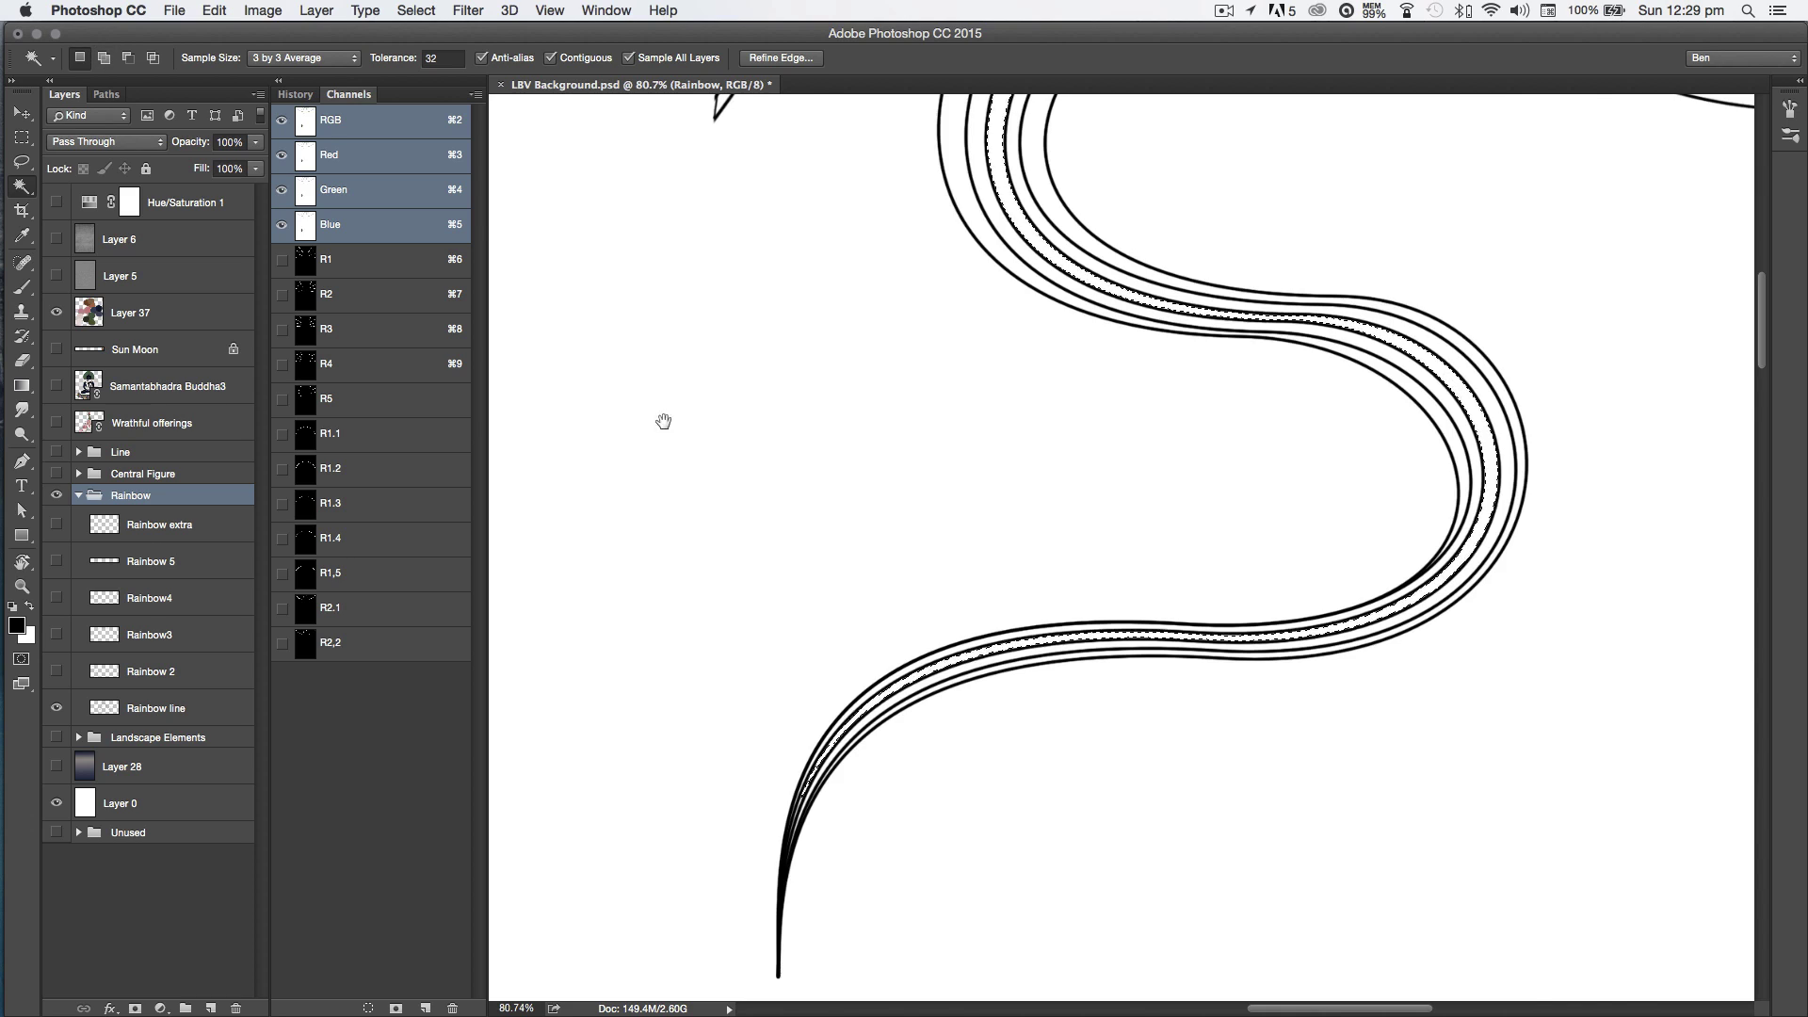
Step: Add the third stripe of every central ray group to the selection
scroll(816, 577, "up", 5)
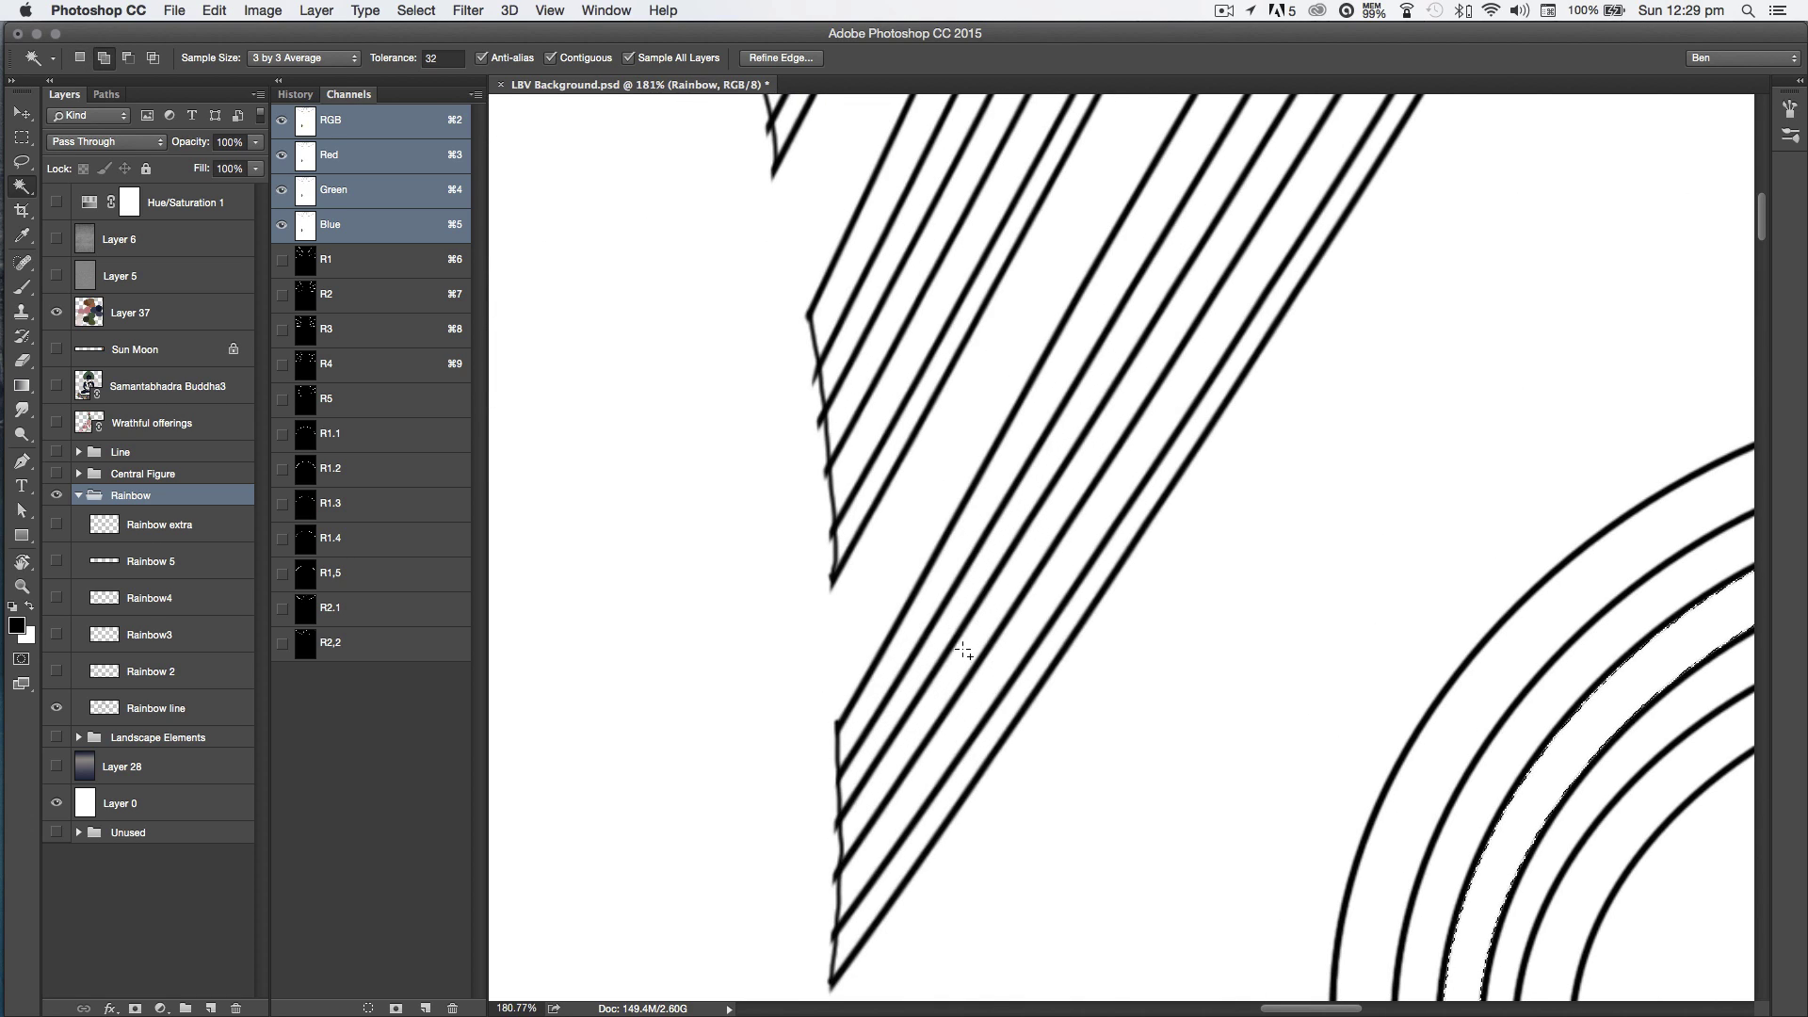
scroll(941, 591, "up", 4)
scroll(941, 592, "left", 2)
left_click(949, 592, "shift")
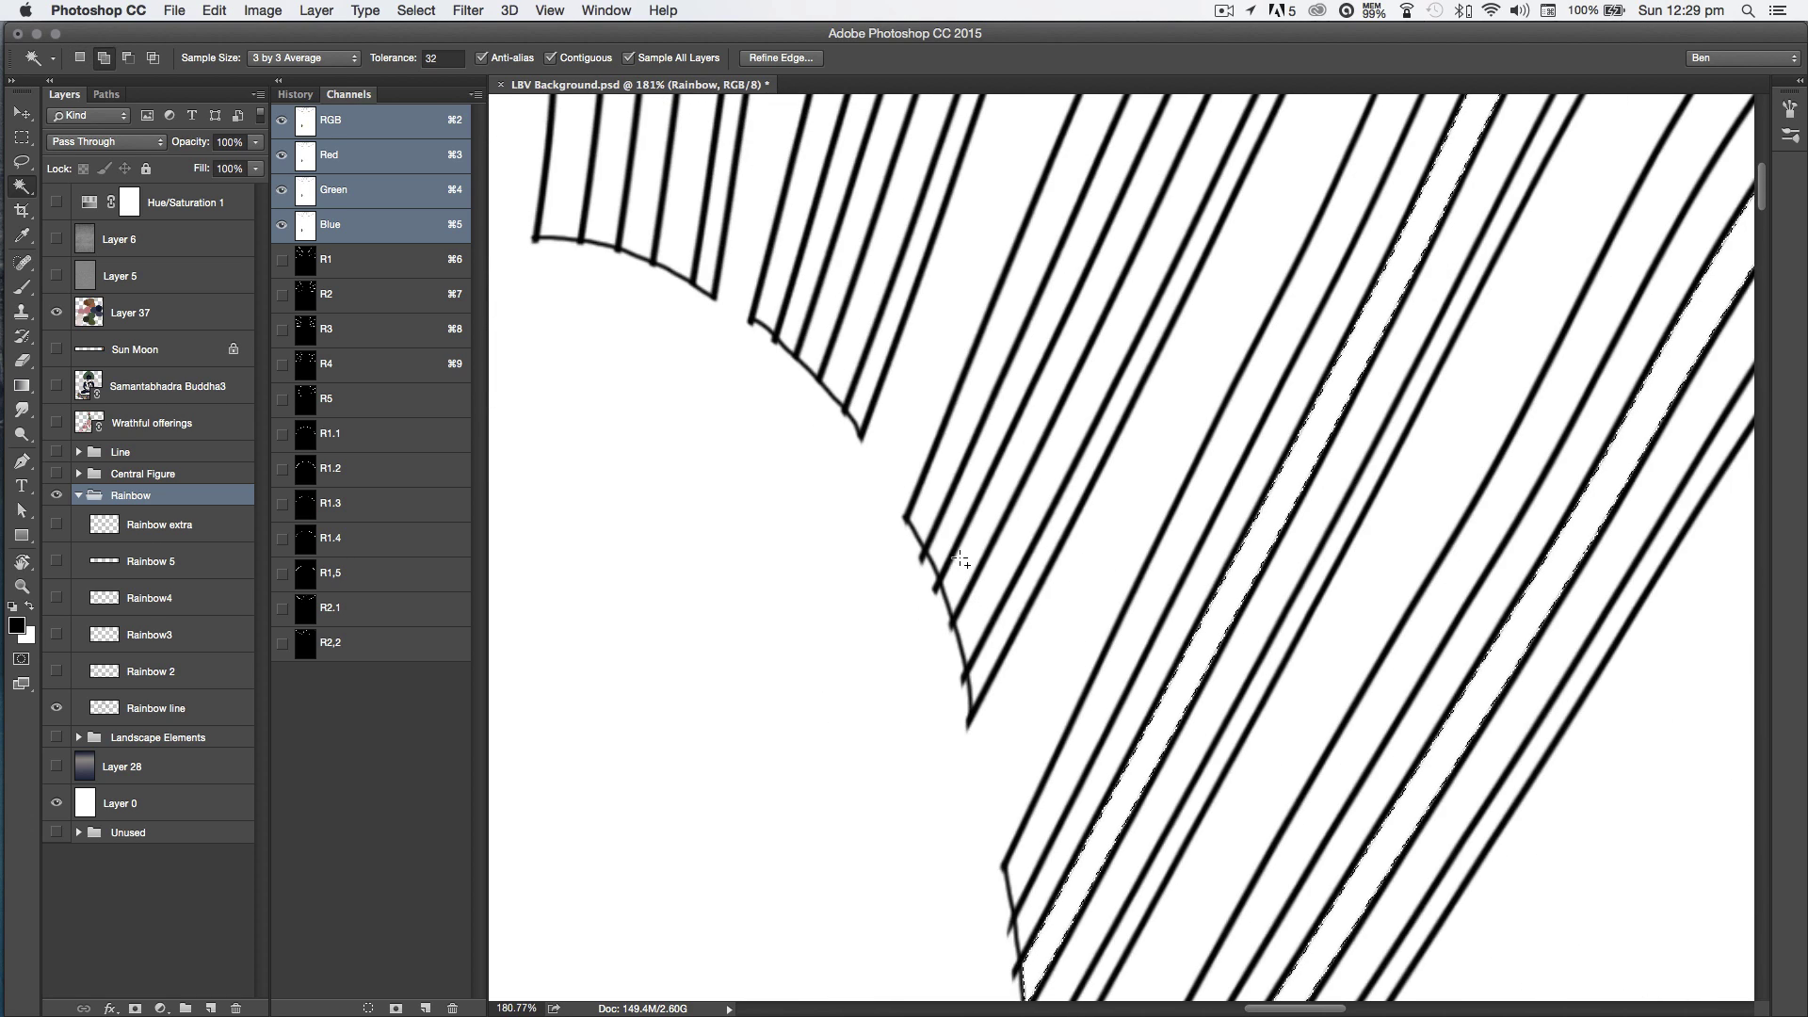
left_click(817, 356, "shift")
left_click_drag(693, 481, 1313, 430)
left_click_drag(922, 942, 1401, 596)
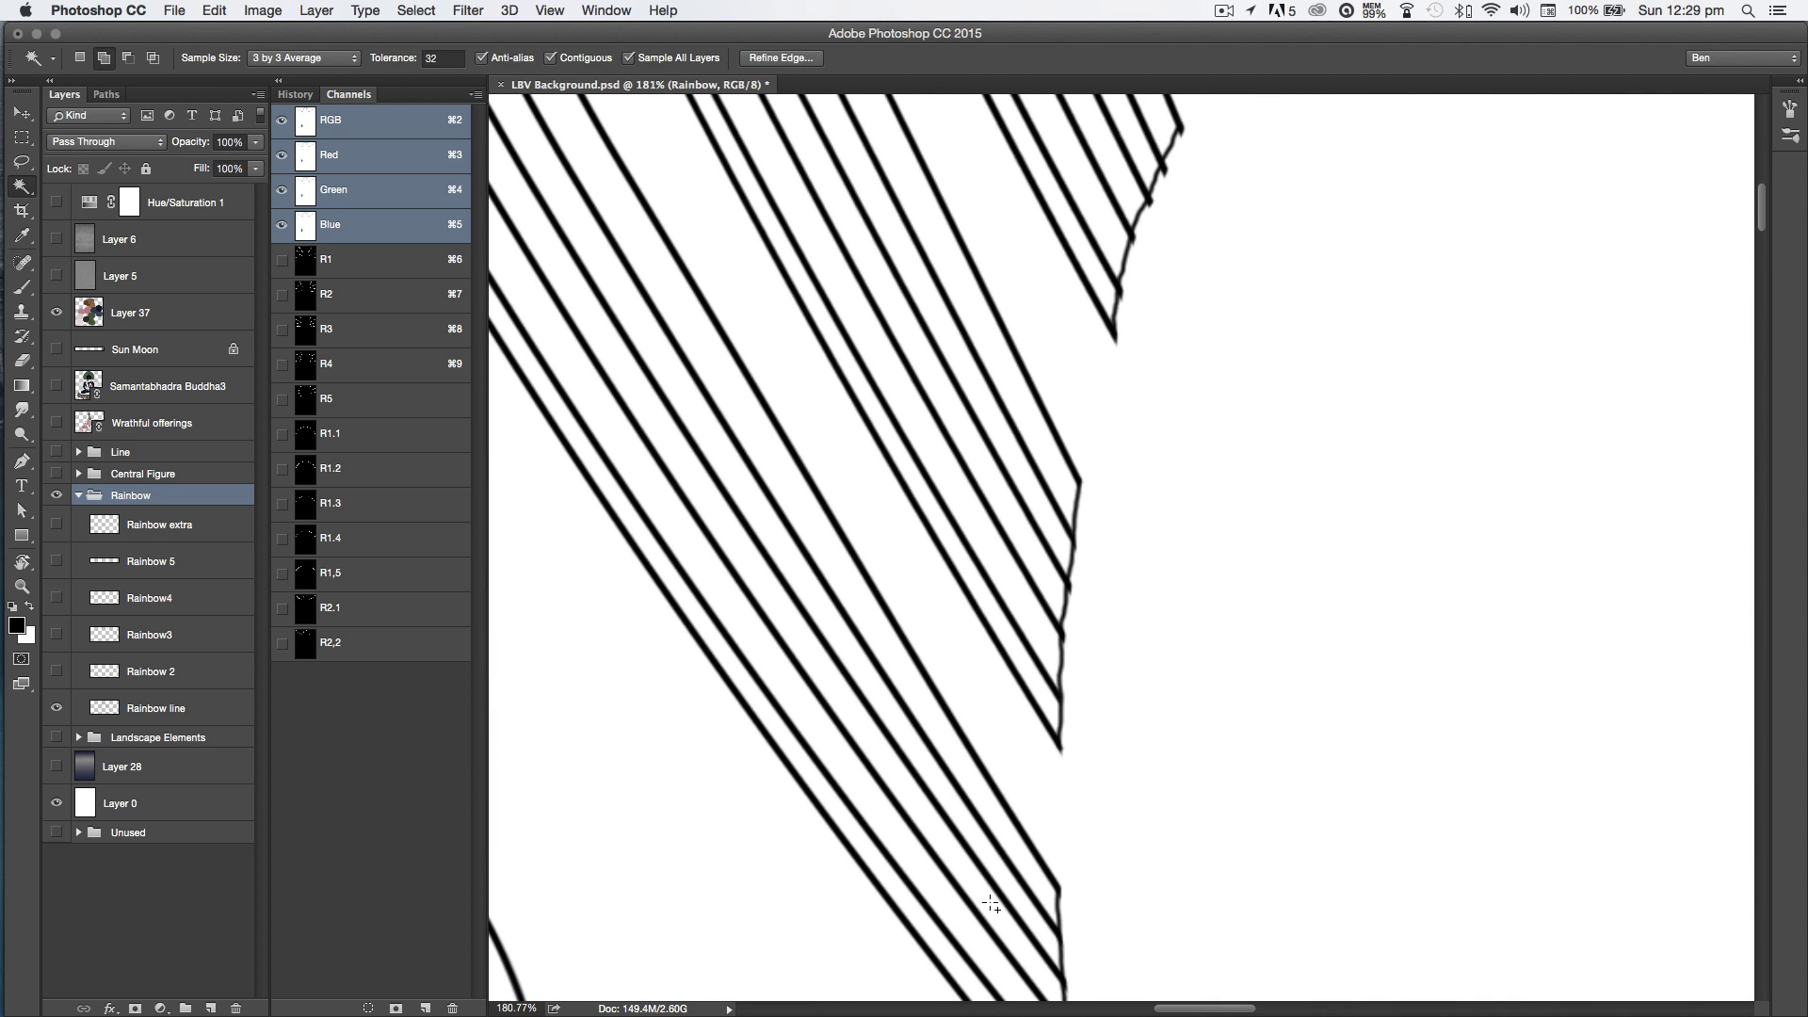
left_click_drag(1158, 493, 1183, 644)
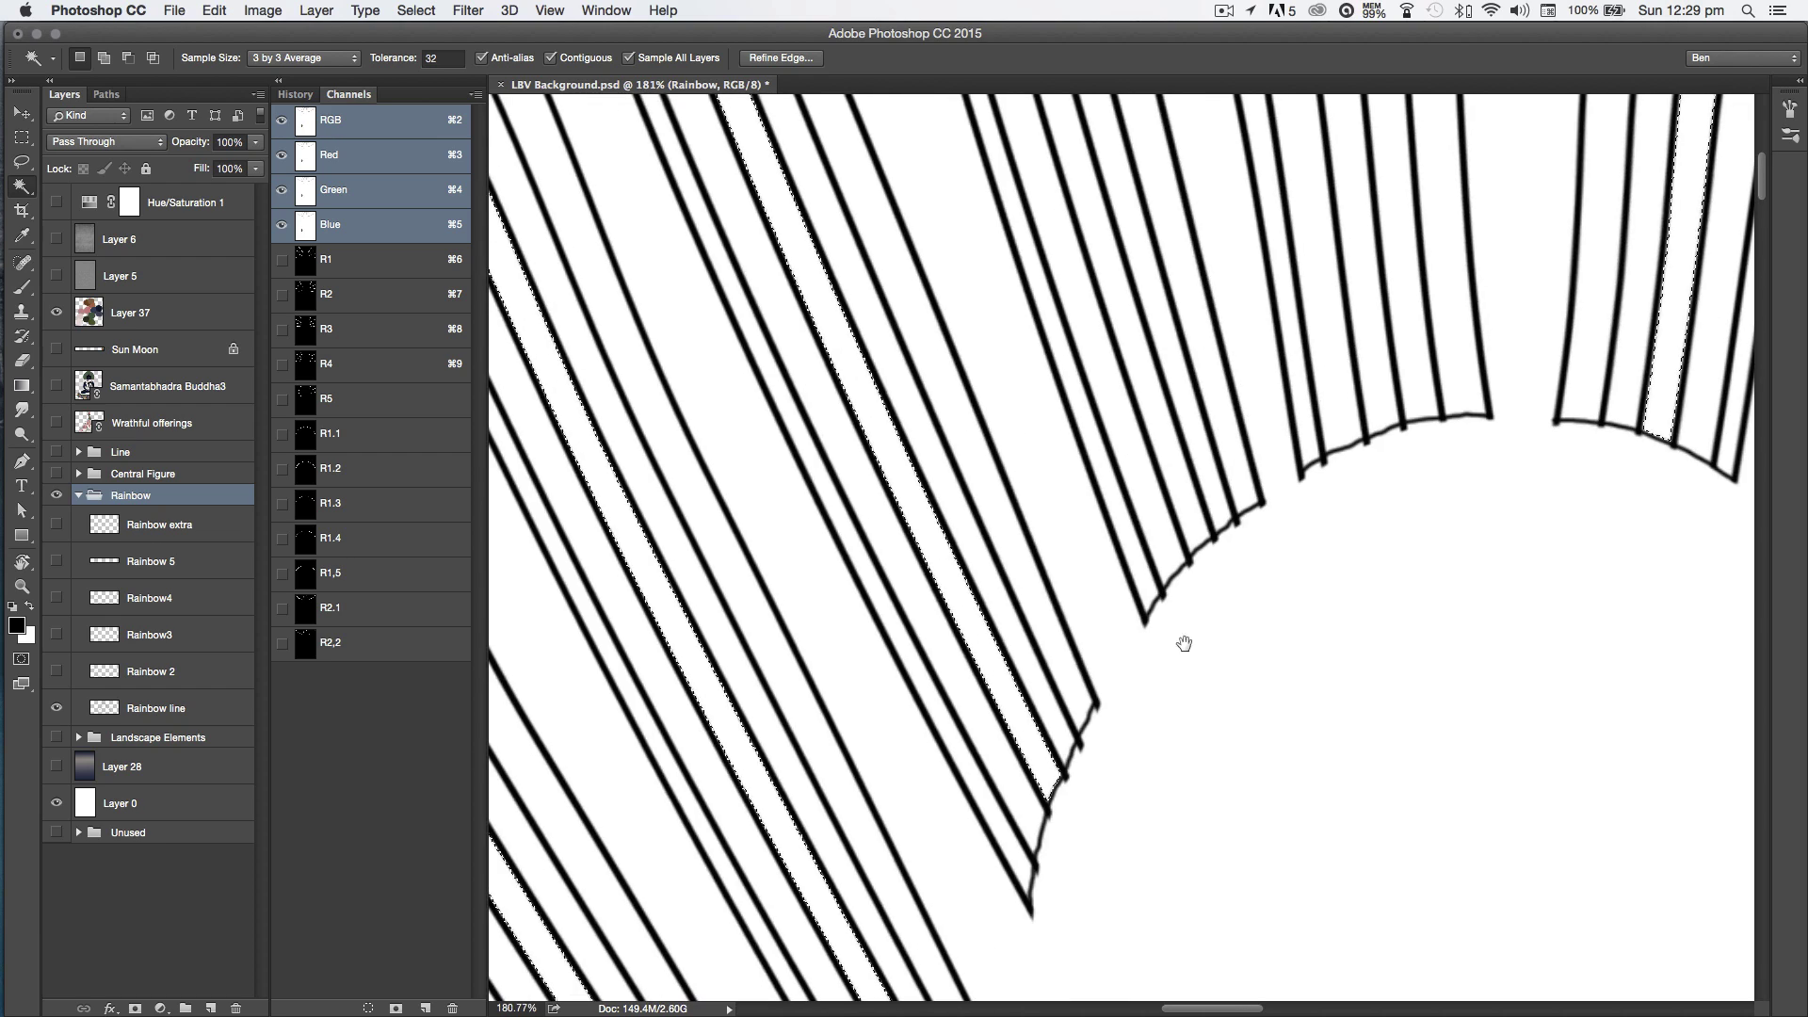
left_click(1165, 433, "shift")
left_click(1375, 367, "shift")
Step: Expand the selection of third stripes so it reaches under the line work
left_click(415, 10)
mouse_move(565, 259)
left_click(640, 301)
key("Return")
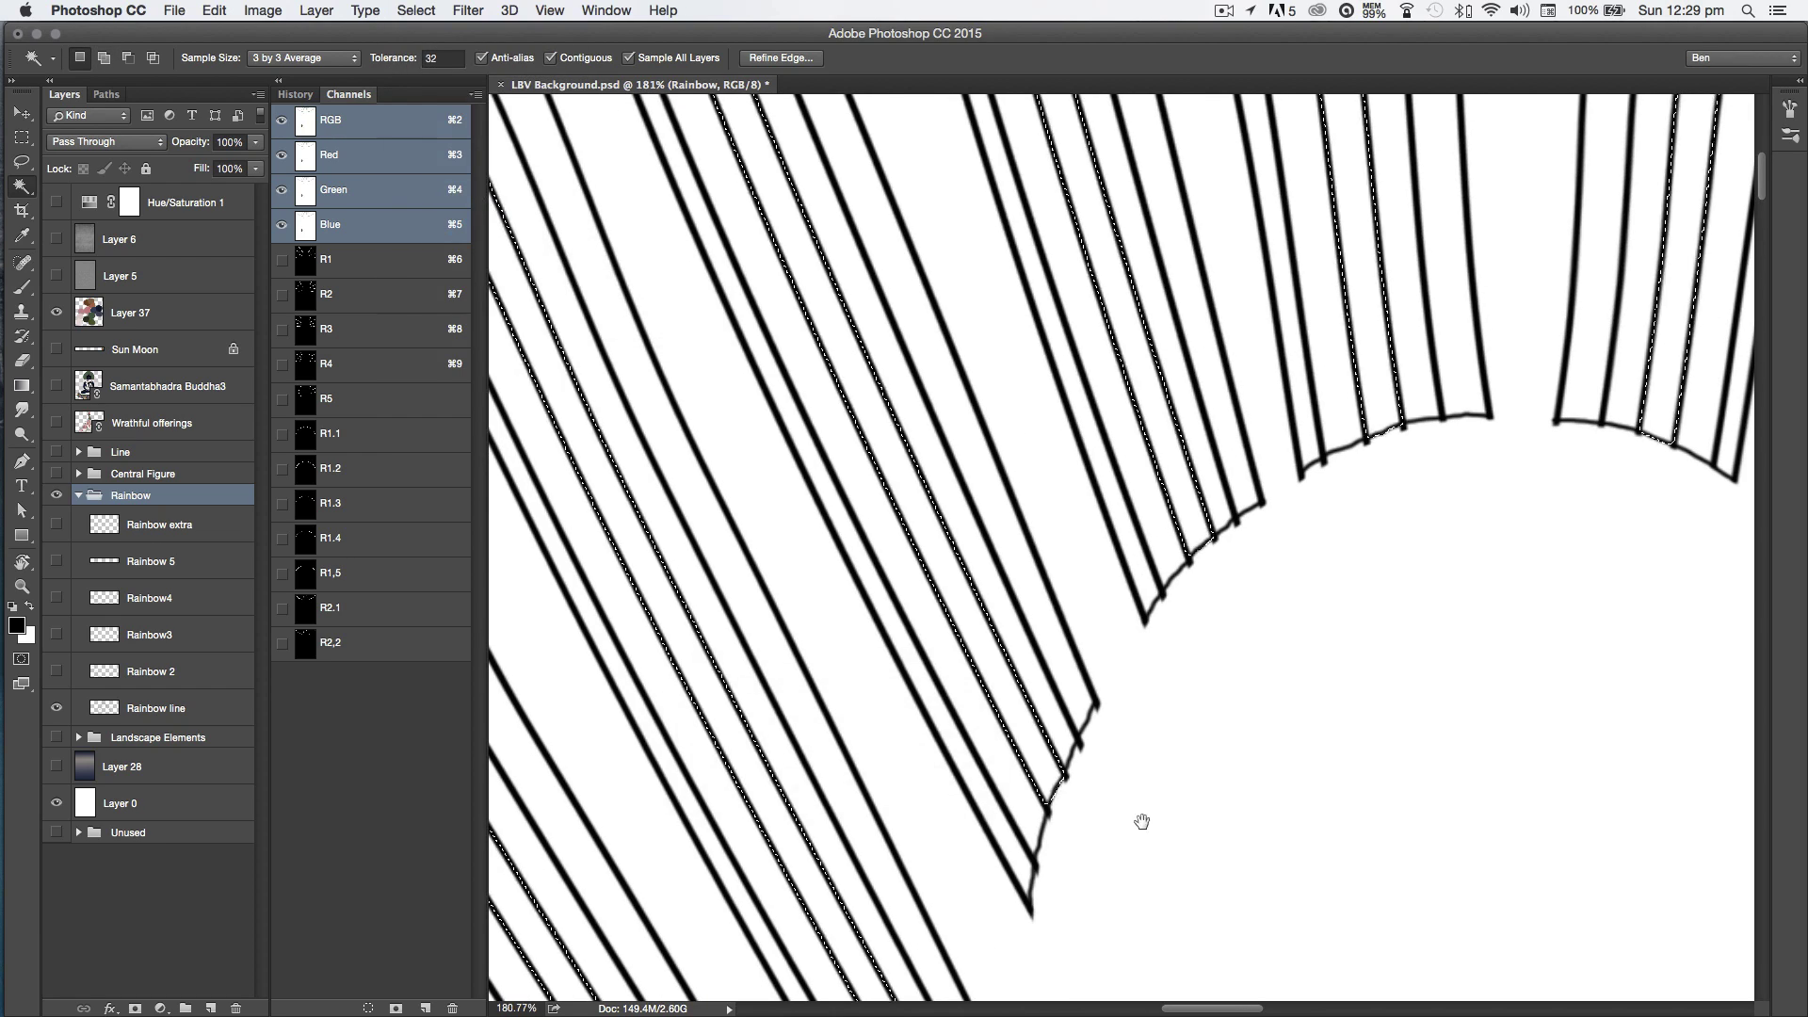
Step: In Quick Mask mode, extend the third stripe into the left curling band's tapering tip with a 3 px Eraser
left_click_drag(1142, 822, 1215, 245)
mouse_move(875, 738)
left_mouse_down()
mouse_move(1360, 578)
mouse_move(811, 537)
mouse_move(606, 390)
left_mouse_up()
key("q")
key("b")
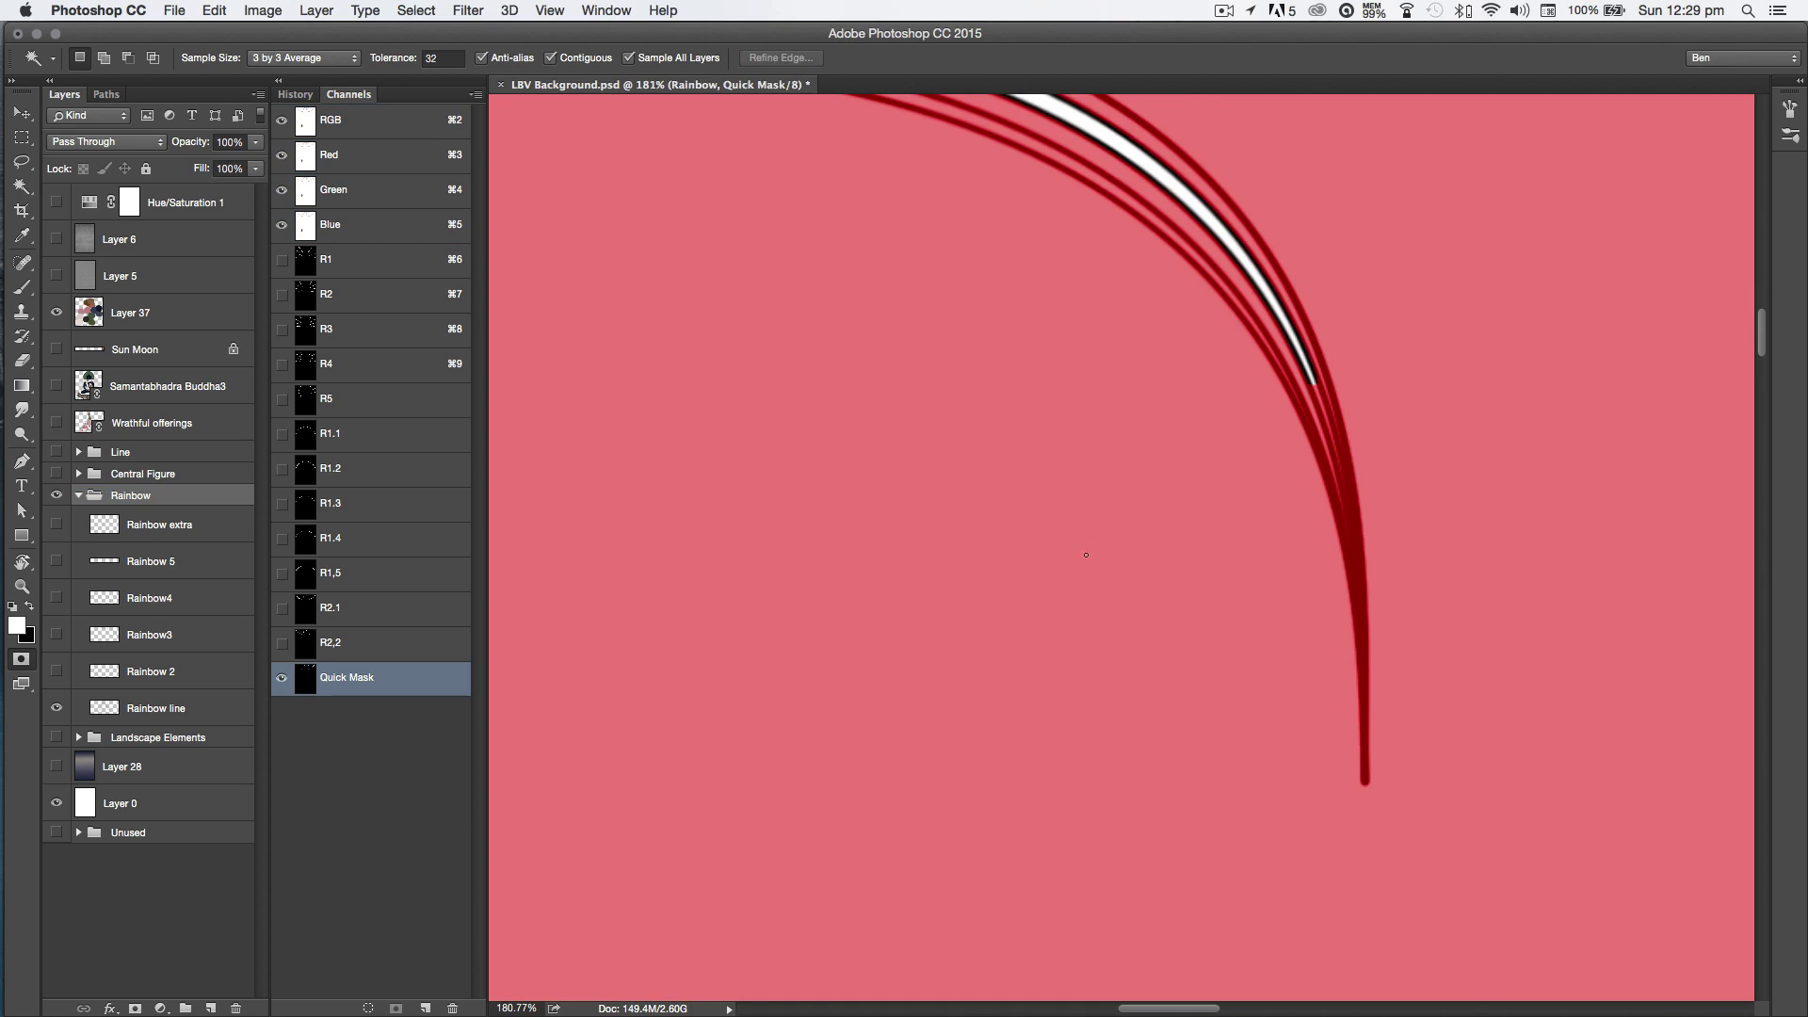
key("e")
scroll(1303, 415, "up", 8)
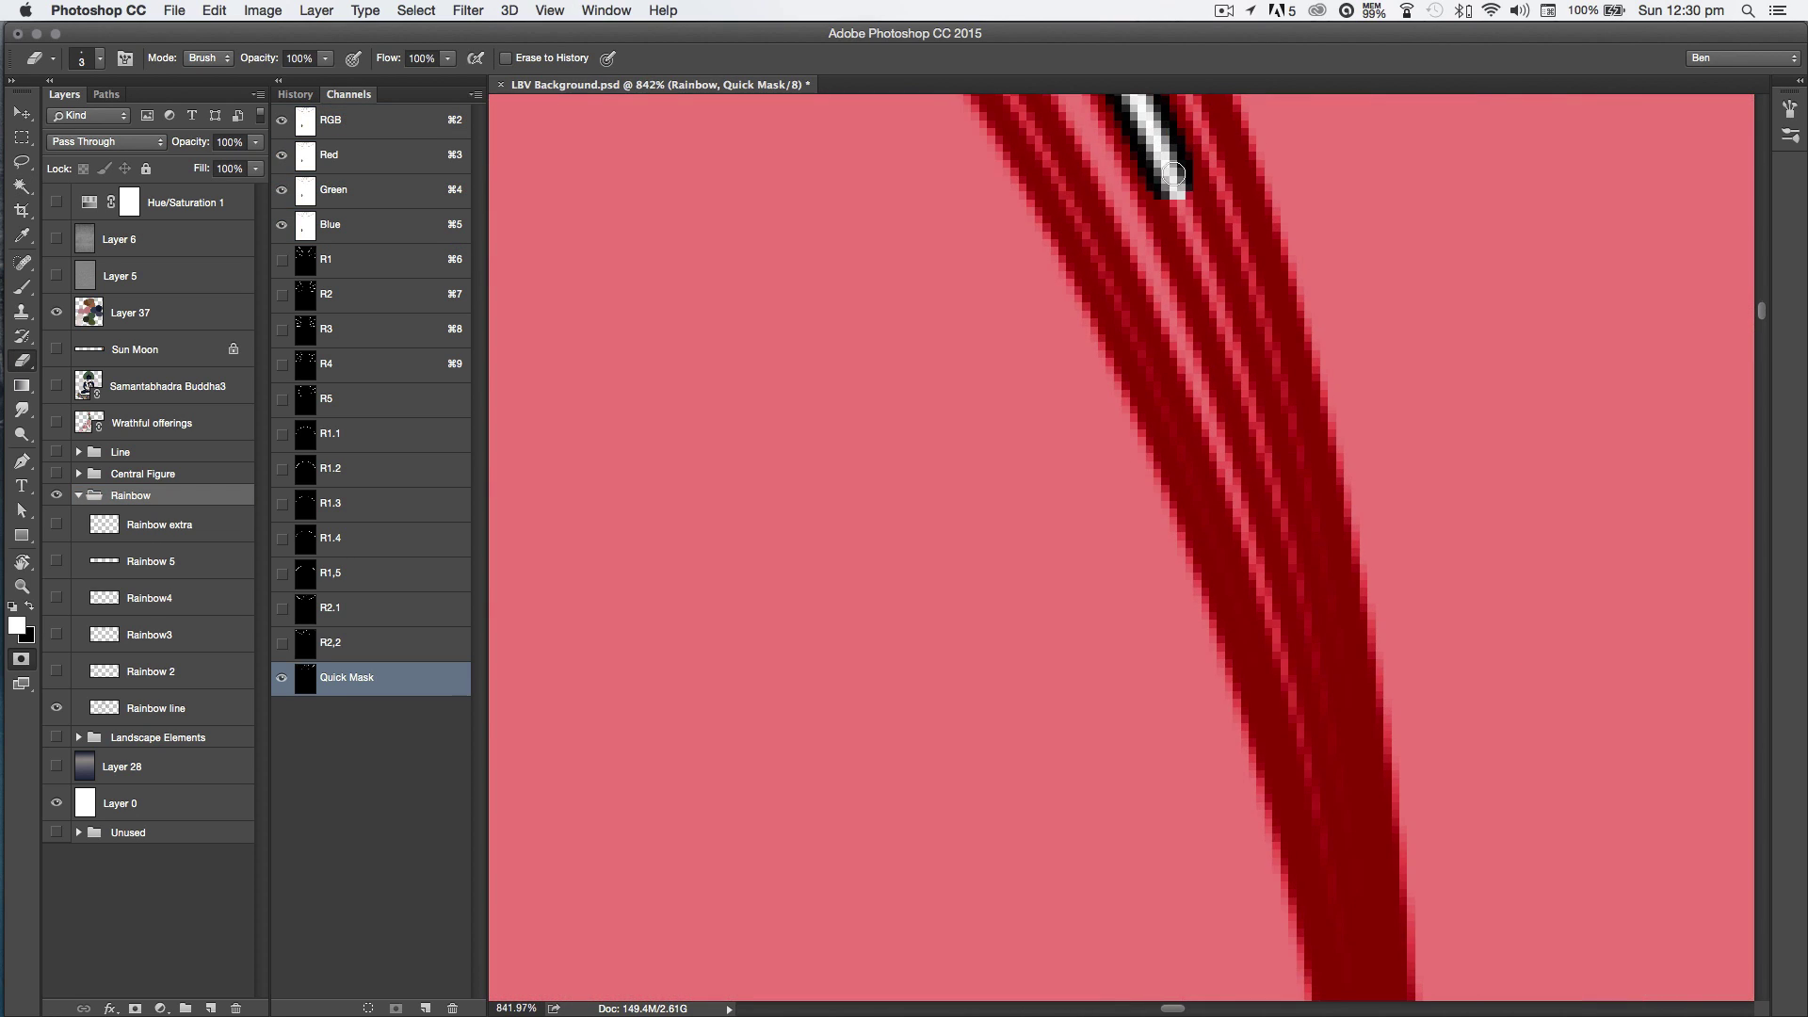
key("x")
left_click_drag(1171, 174, 1175, 194)
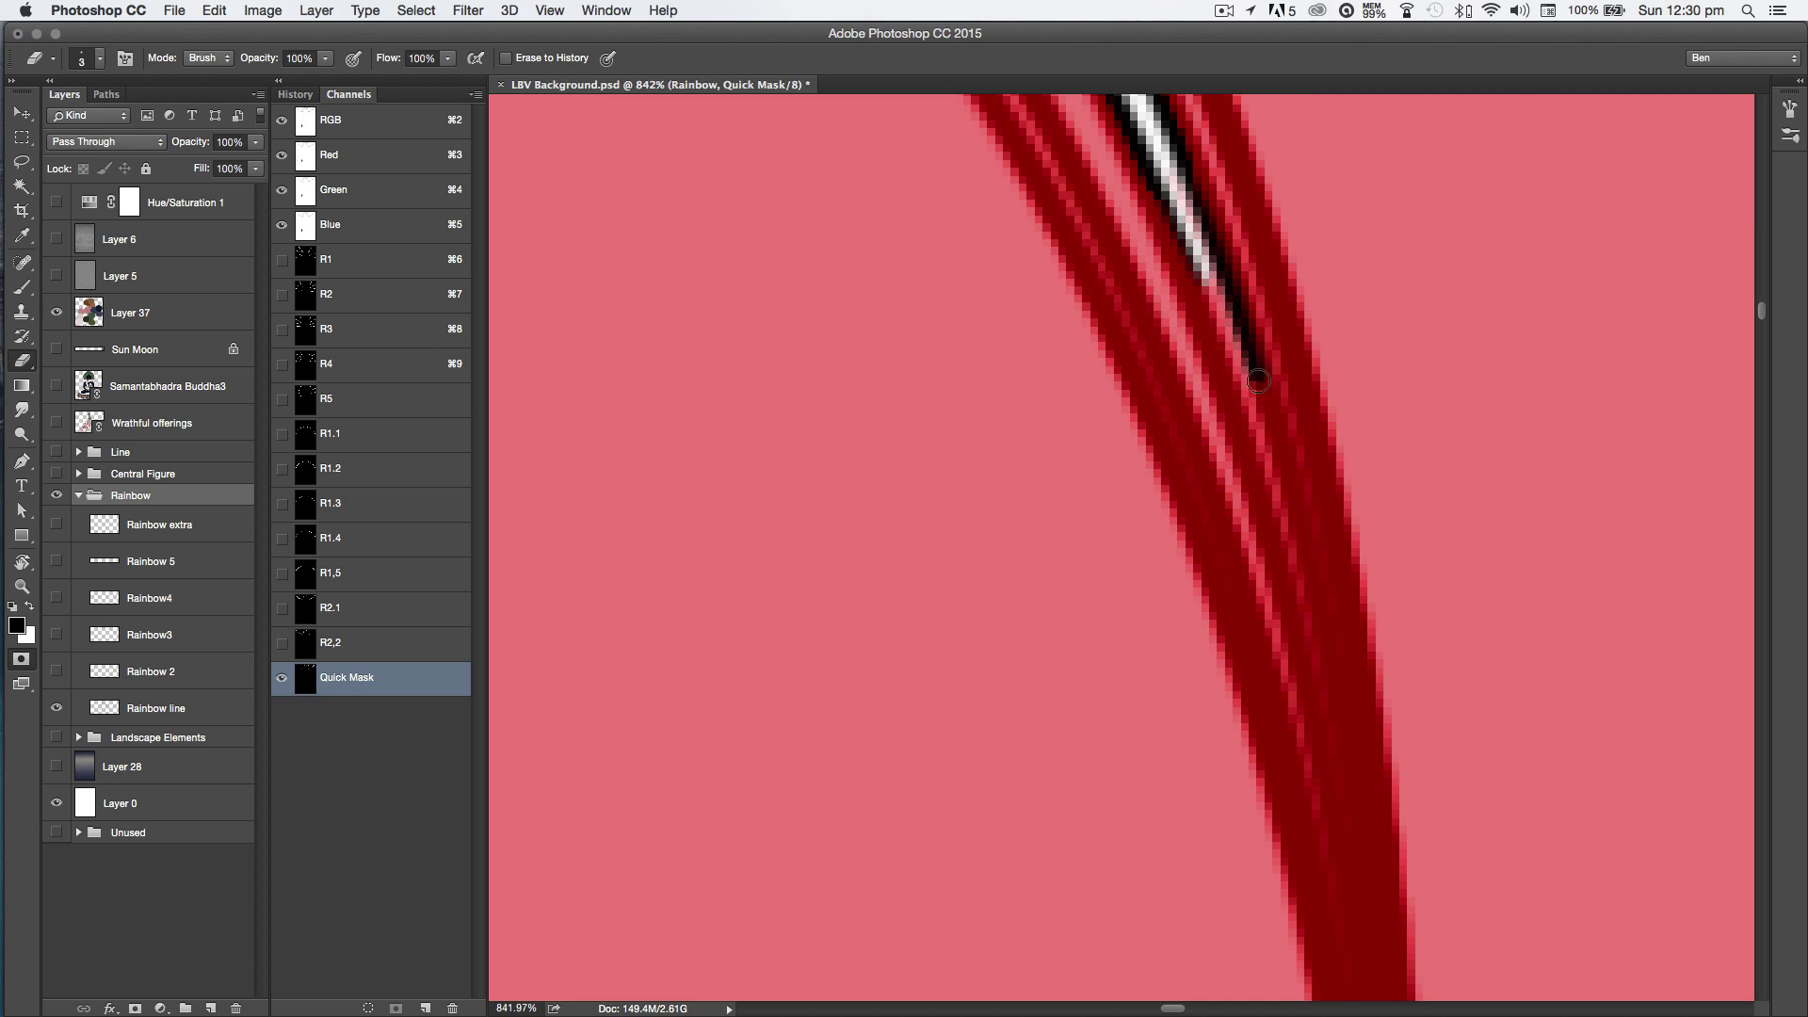
left_click_drag(1297, 563, 1342, 789)
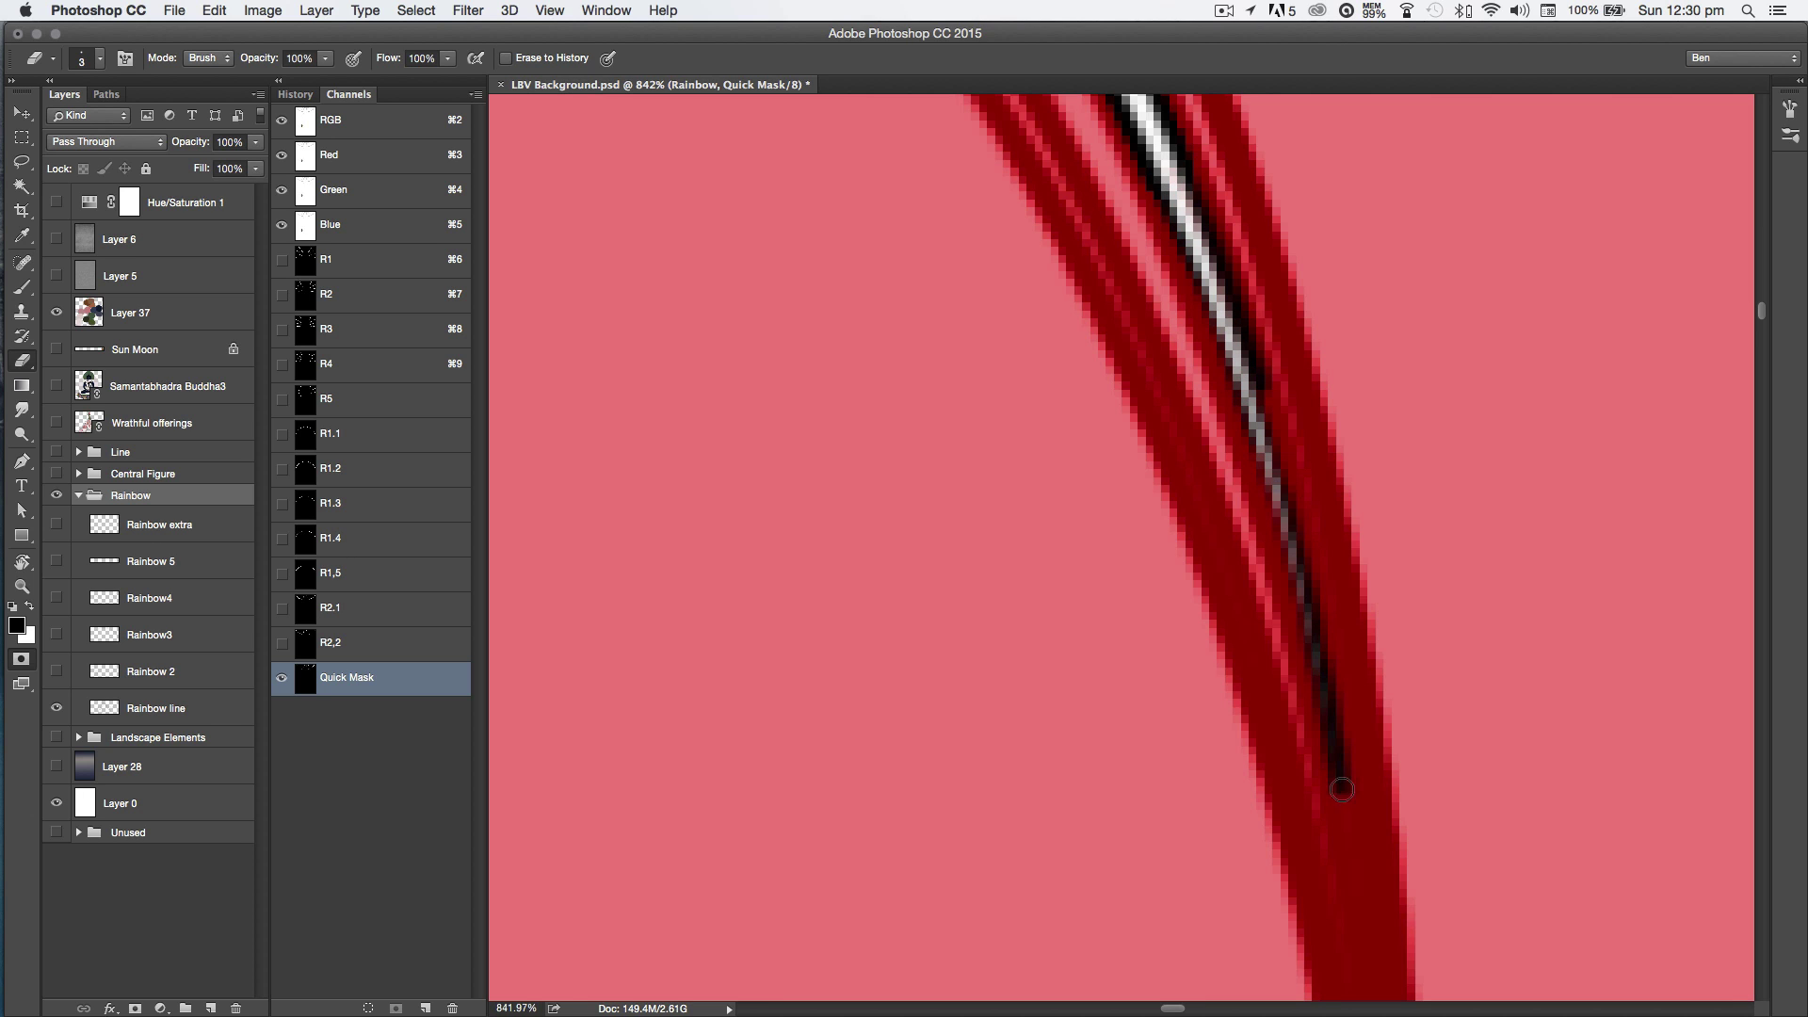
left_click_drag(1286, 486, 1355, 796)
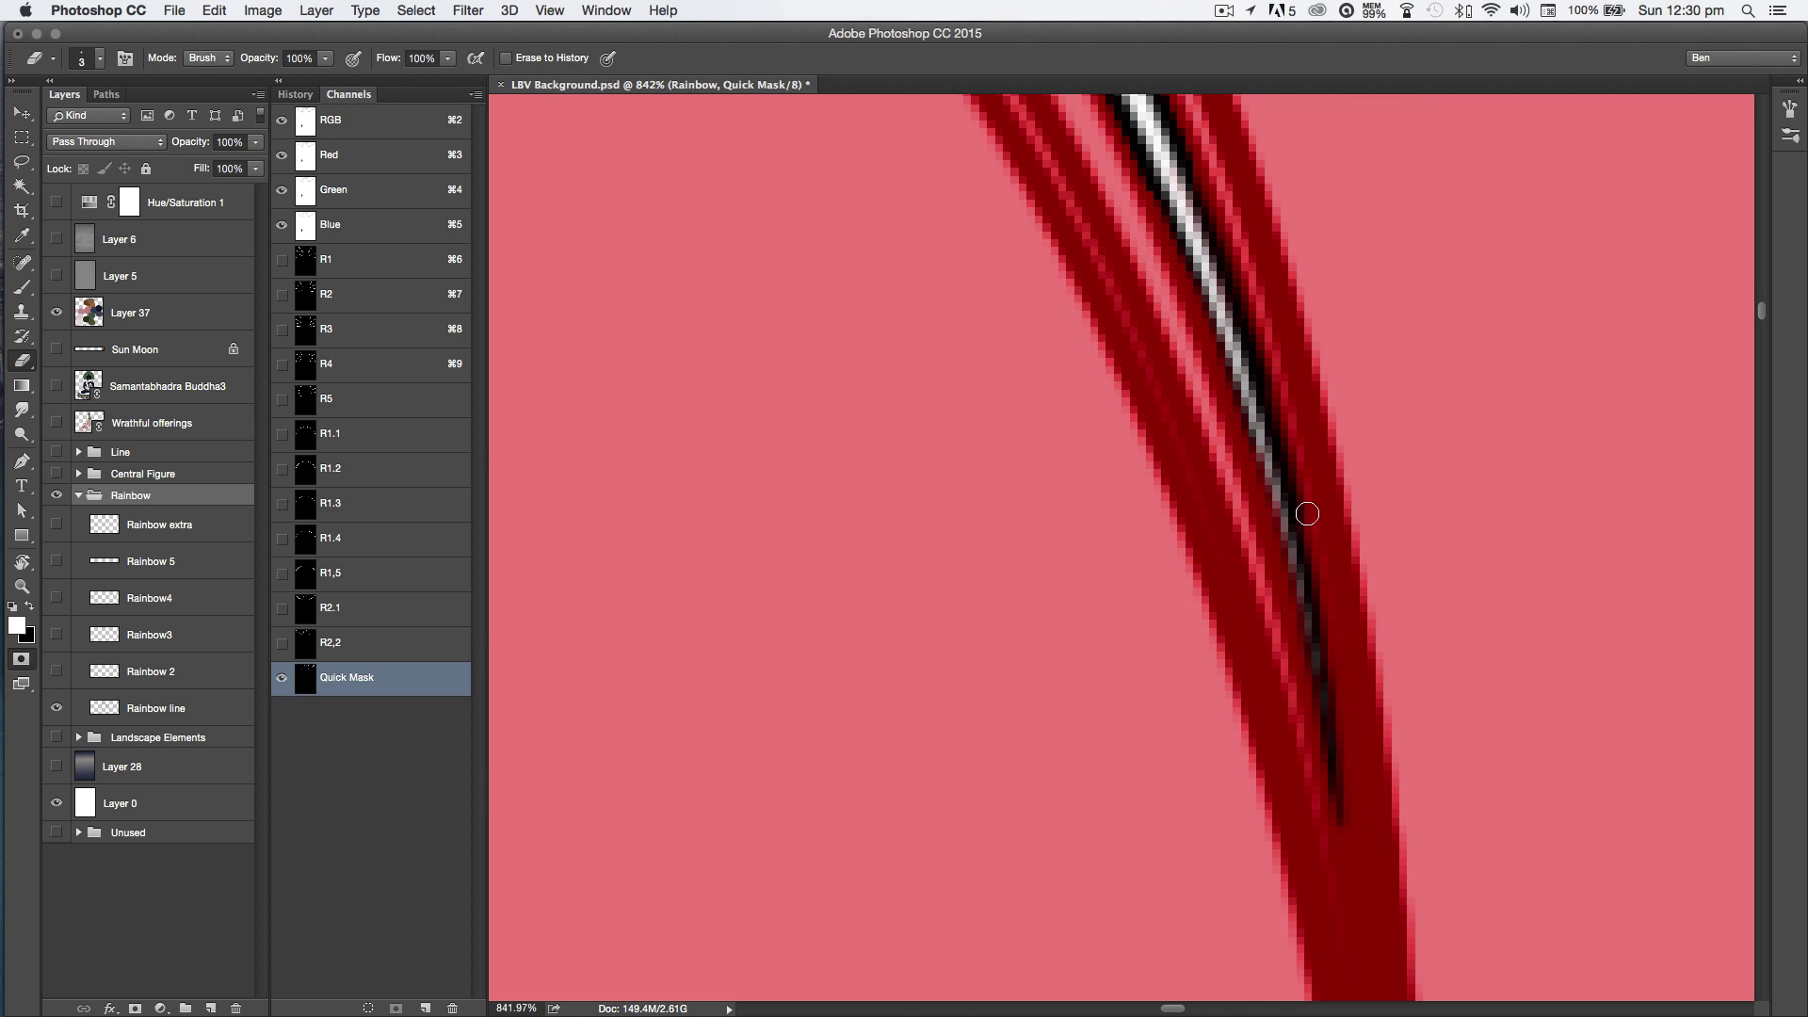
Step: Extend the third stripe into the right curling band's tapering tip with the Eraser
left_click_drag(1183, 671, 1088, 647)
left_click_drag(1273, 701, 1438, 234)
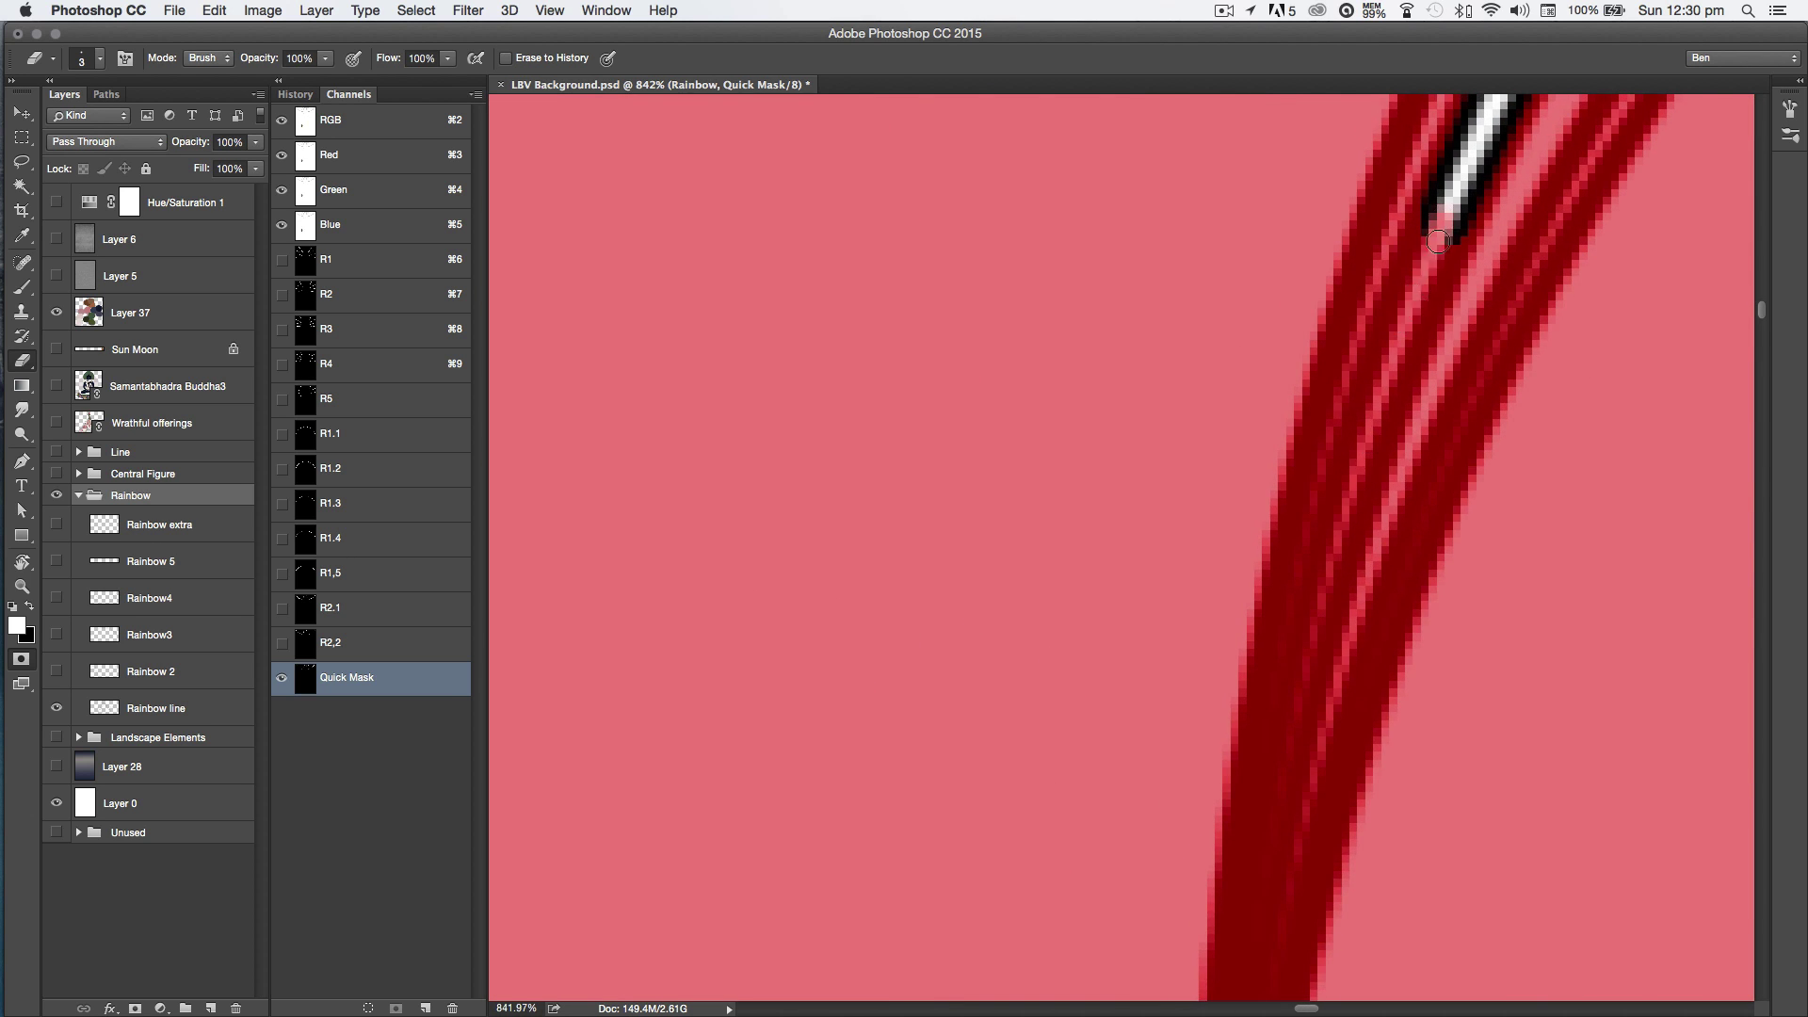
key("x")
left_click_drag(1404, 336, 1446, 226)
left_click_drag(1383, 355, 1337, 522)
mouse_move(1306, 646)
left_mouse_down()
mouse_move(1276, 780)
mouse_move(1309, 622)
mouse_move(1245, 932)
left_mouse_up()
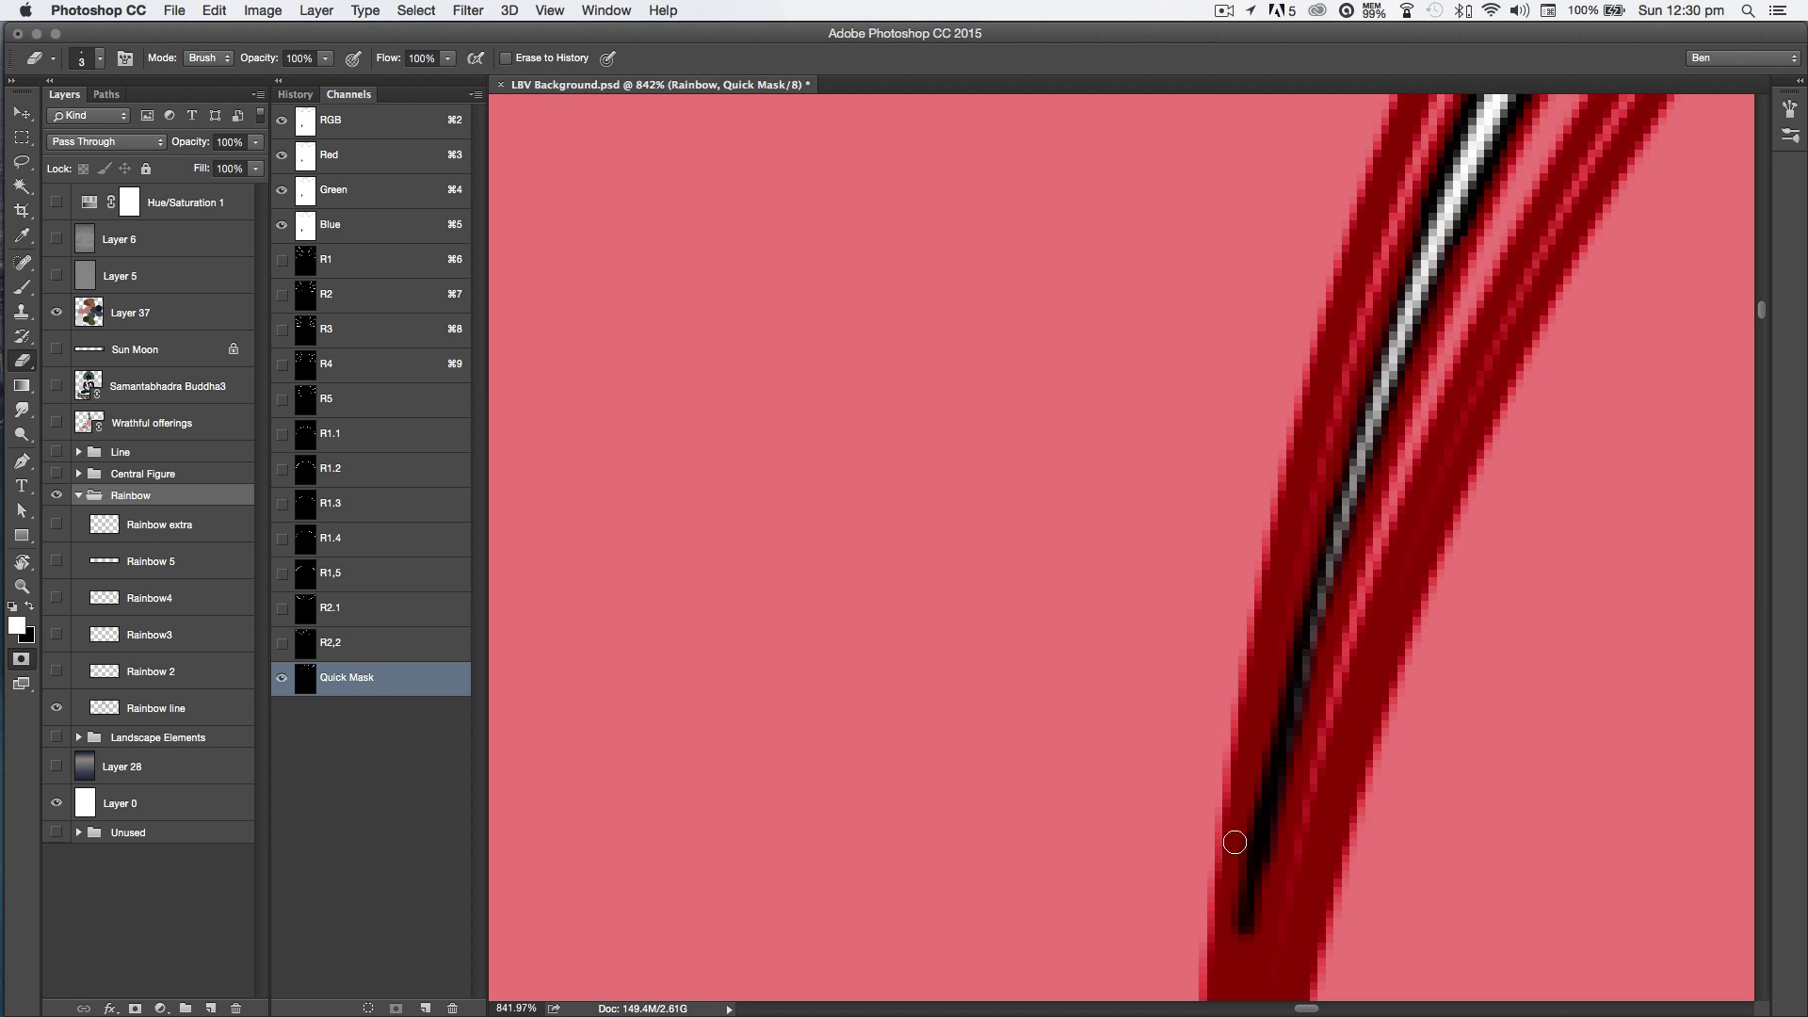
Step: Leave Quick Mask and save the third-stripe selection as a new channel named R2.3
left_click_drag(1036, 811, 1275, 683)
key("q")
left_click(396, 1007)
double_click(329, 678)
type("R2.3")
key("Return")
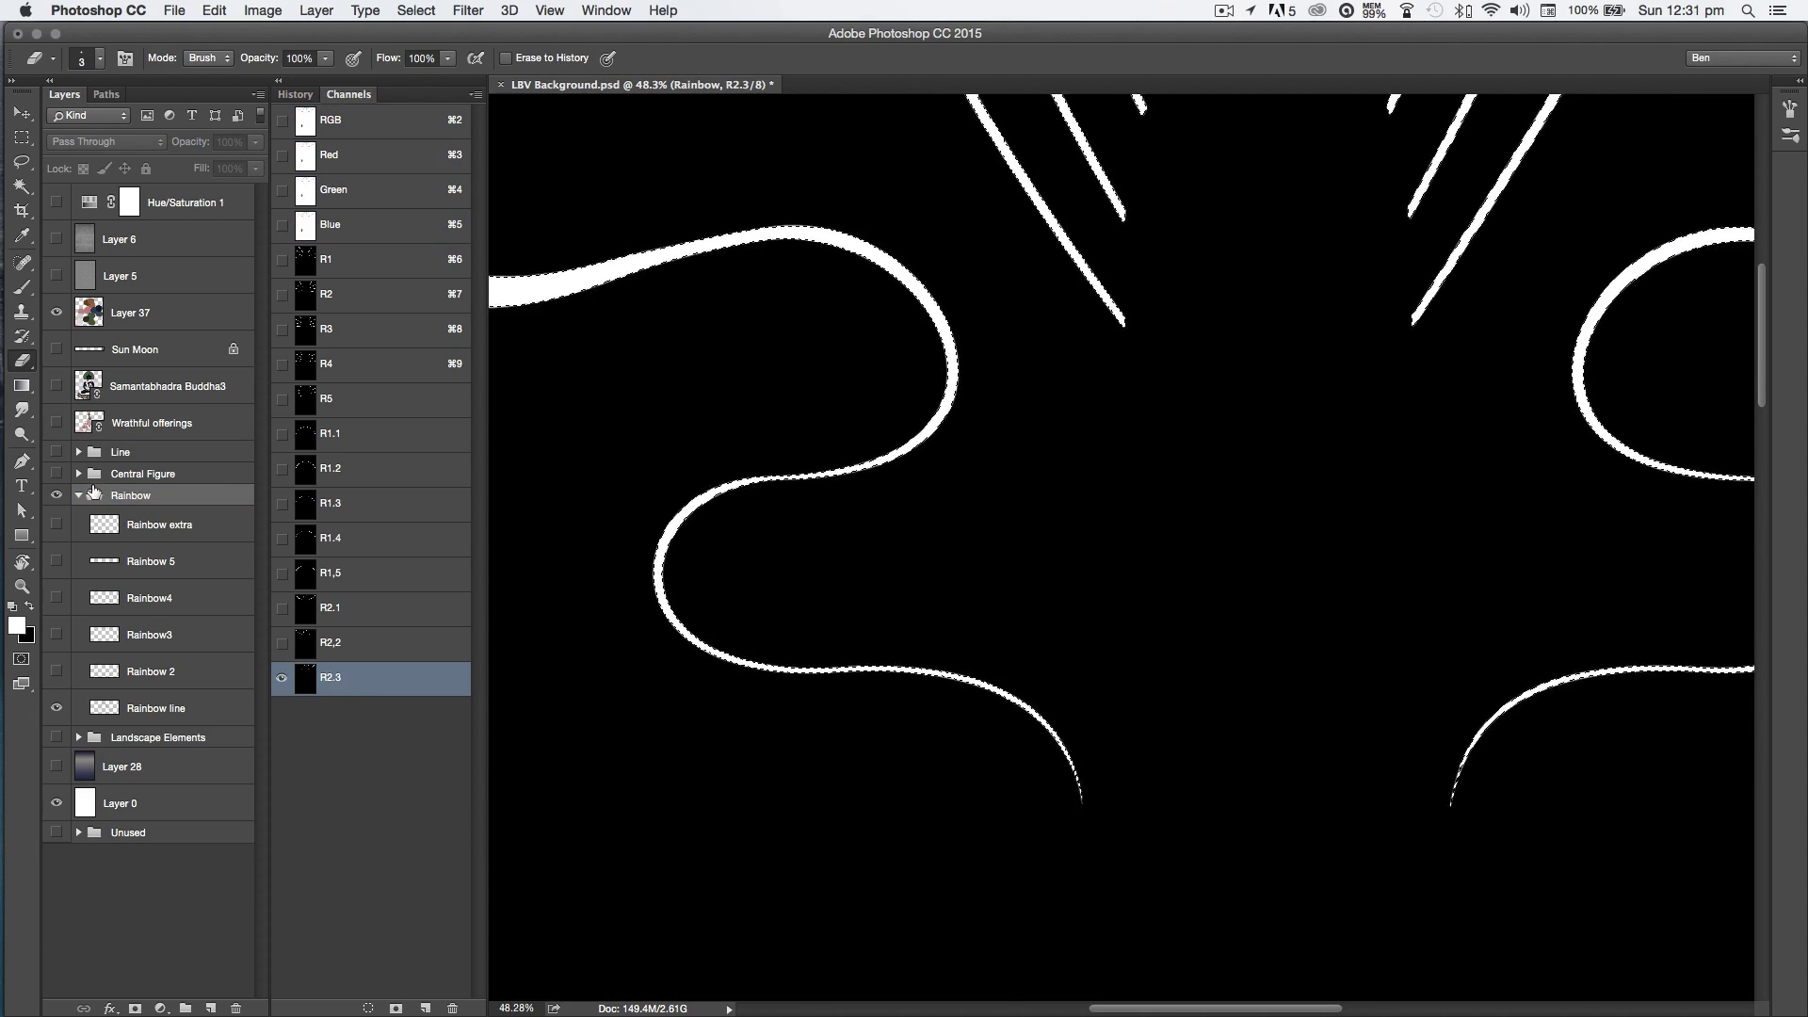
Step: Return to the Rainbow group and select the fourth stripe of both curling bands with the Magic Wand
left_click(94, 491)
key("w")
left_click(896, 251)
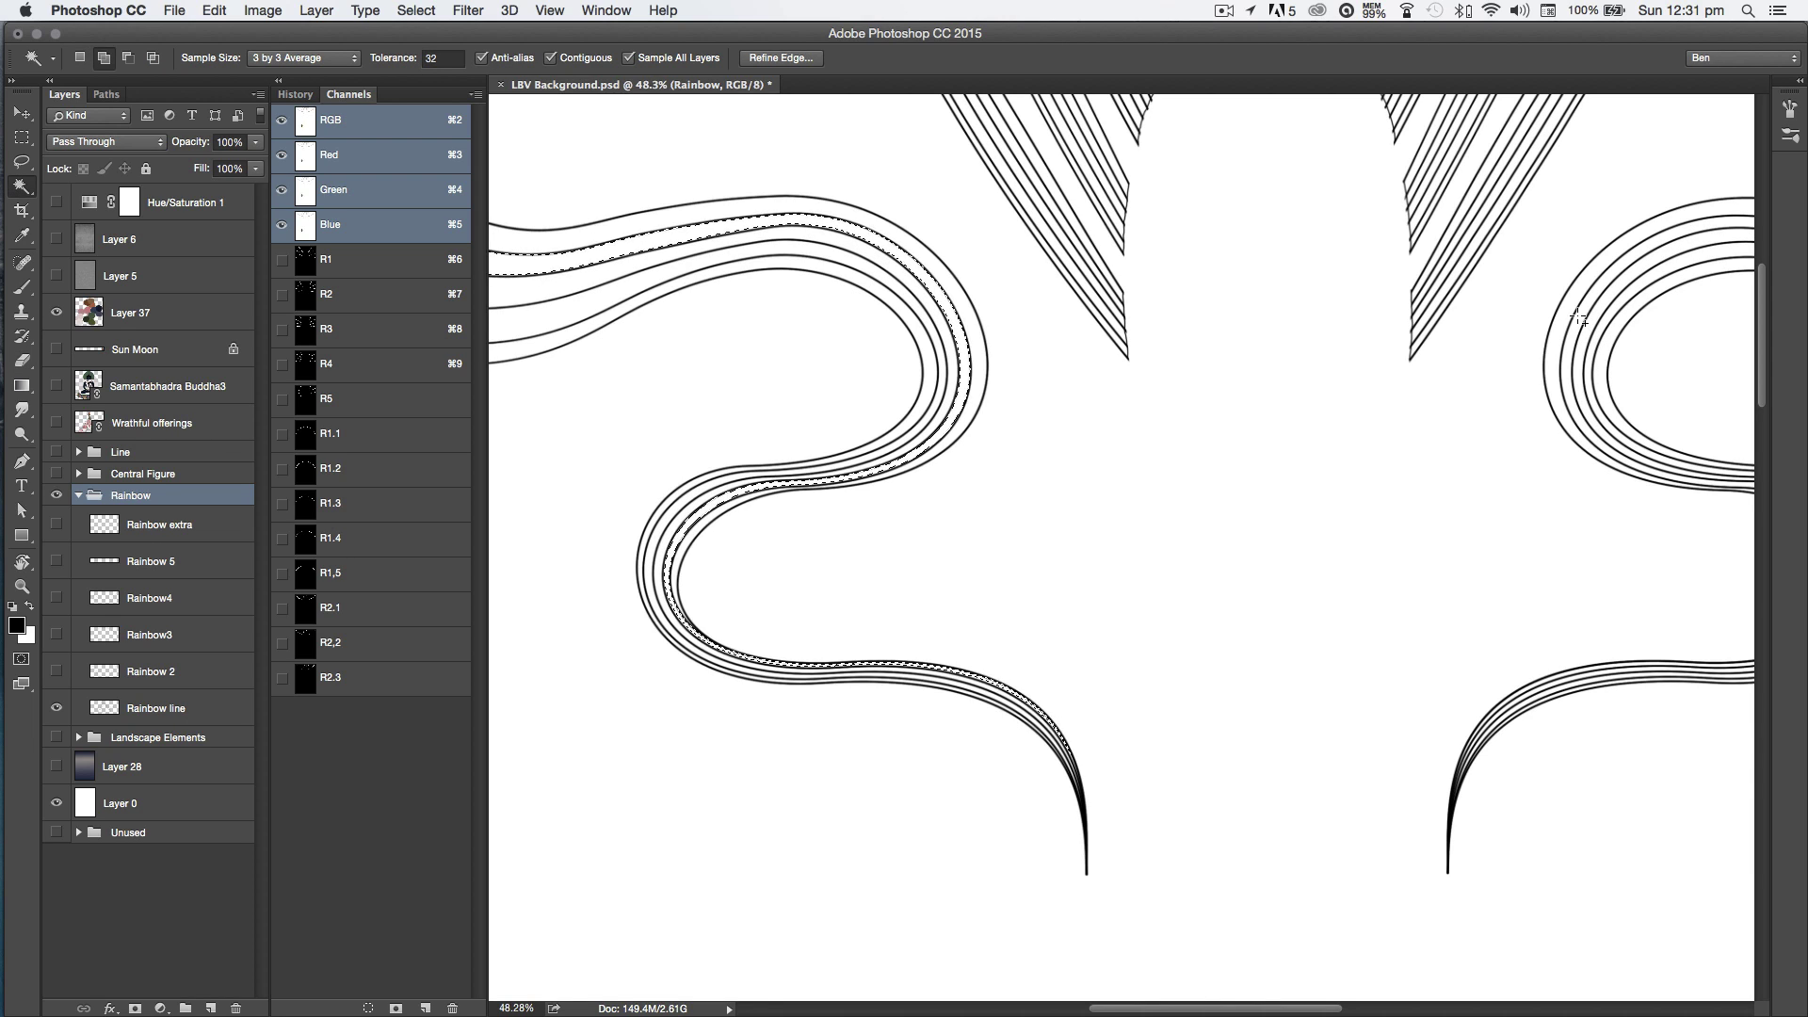
left_click_drag(1036, 283, 1106, 301)
left_click_drag(1107, 301, 918, 794)
Step: Add the fourth stripe from the outside of every central ray group to the selection
left_click(974, 764, "shift")
left_click(996, 565, "shift")
left_click(1049, 358, "shift")
left_click(1136, 205, "shift")
left_click(1262, 209, "shift")
left_click(1376, 211, "shift")
left_click(1484, 258, "shift")
left_click(1572, 372, "shift")
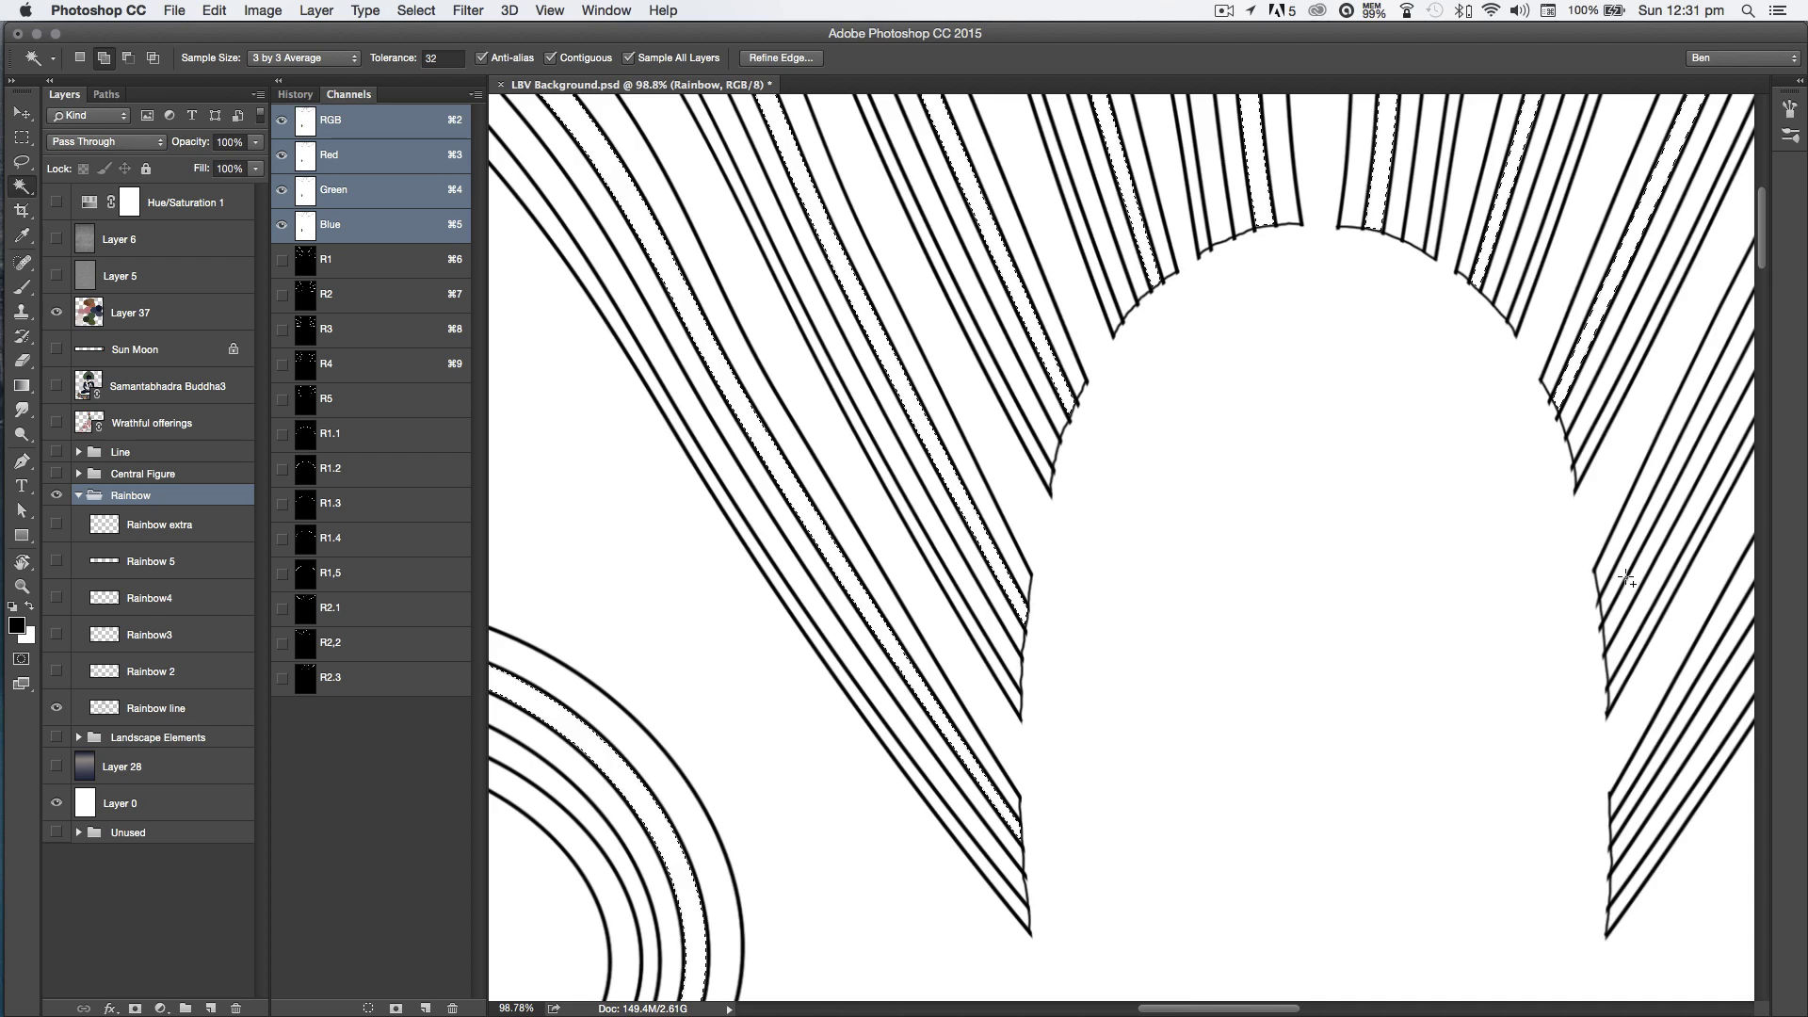
Step: Expand the selection of fourth stripes so it reaches under the line work
left_click(415, 11)
mouse_move(489, 264)
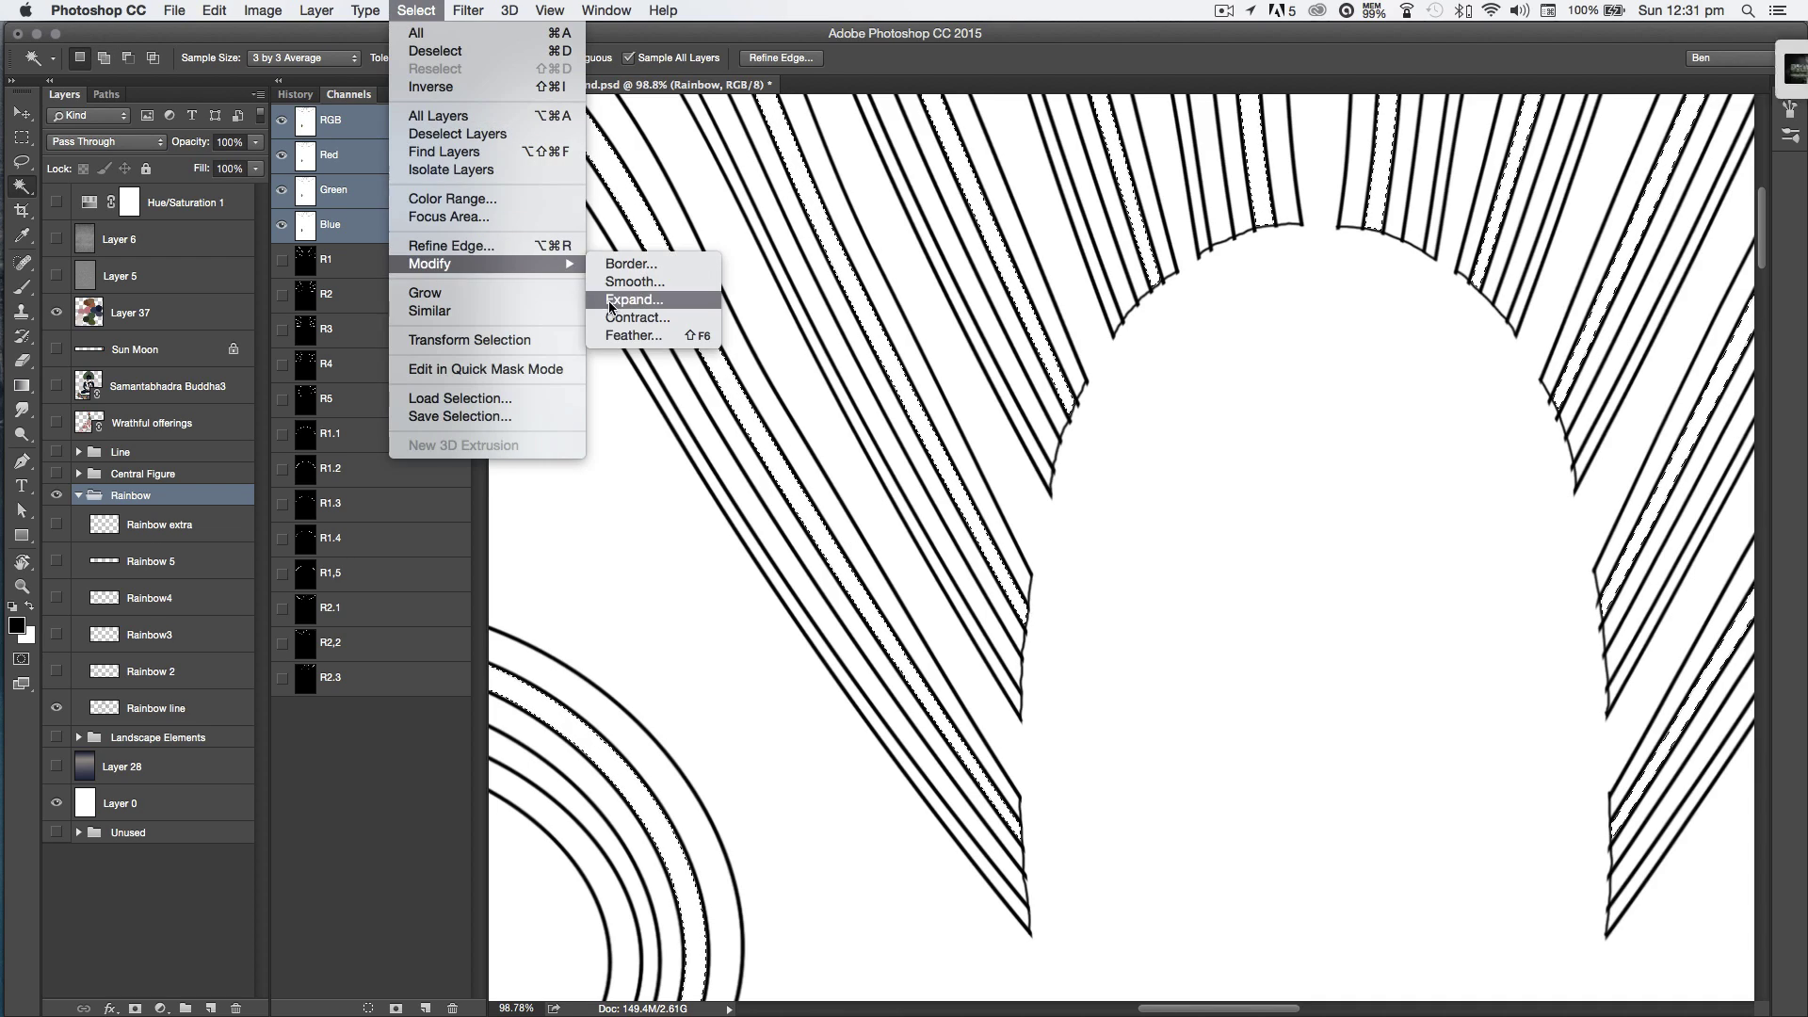
left_click(611, 301)
left_click(928, 593)
Step: In Quick Mask mode, extend the fourth stripe into the left curling band's tapering tip with a 3 px Eraser
key("q")
mouse_move(1073, 844)
left_mouse_down()
mouse_move(1003, 623)
mouse_move(927, 572)
left_mouse_up()
left_click_drag(1319, 447, 1429, 610)
key("e")
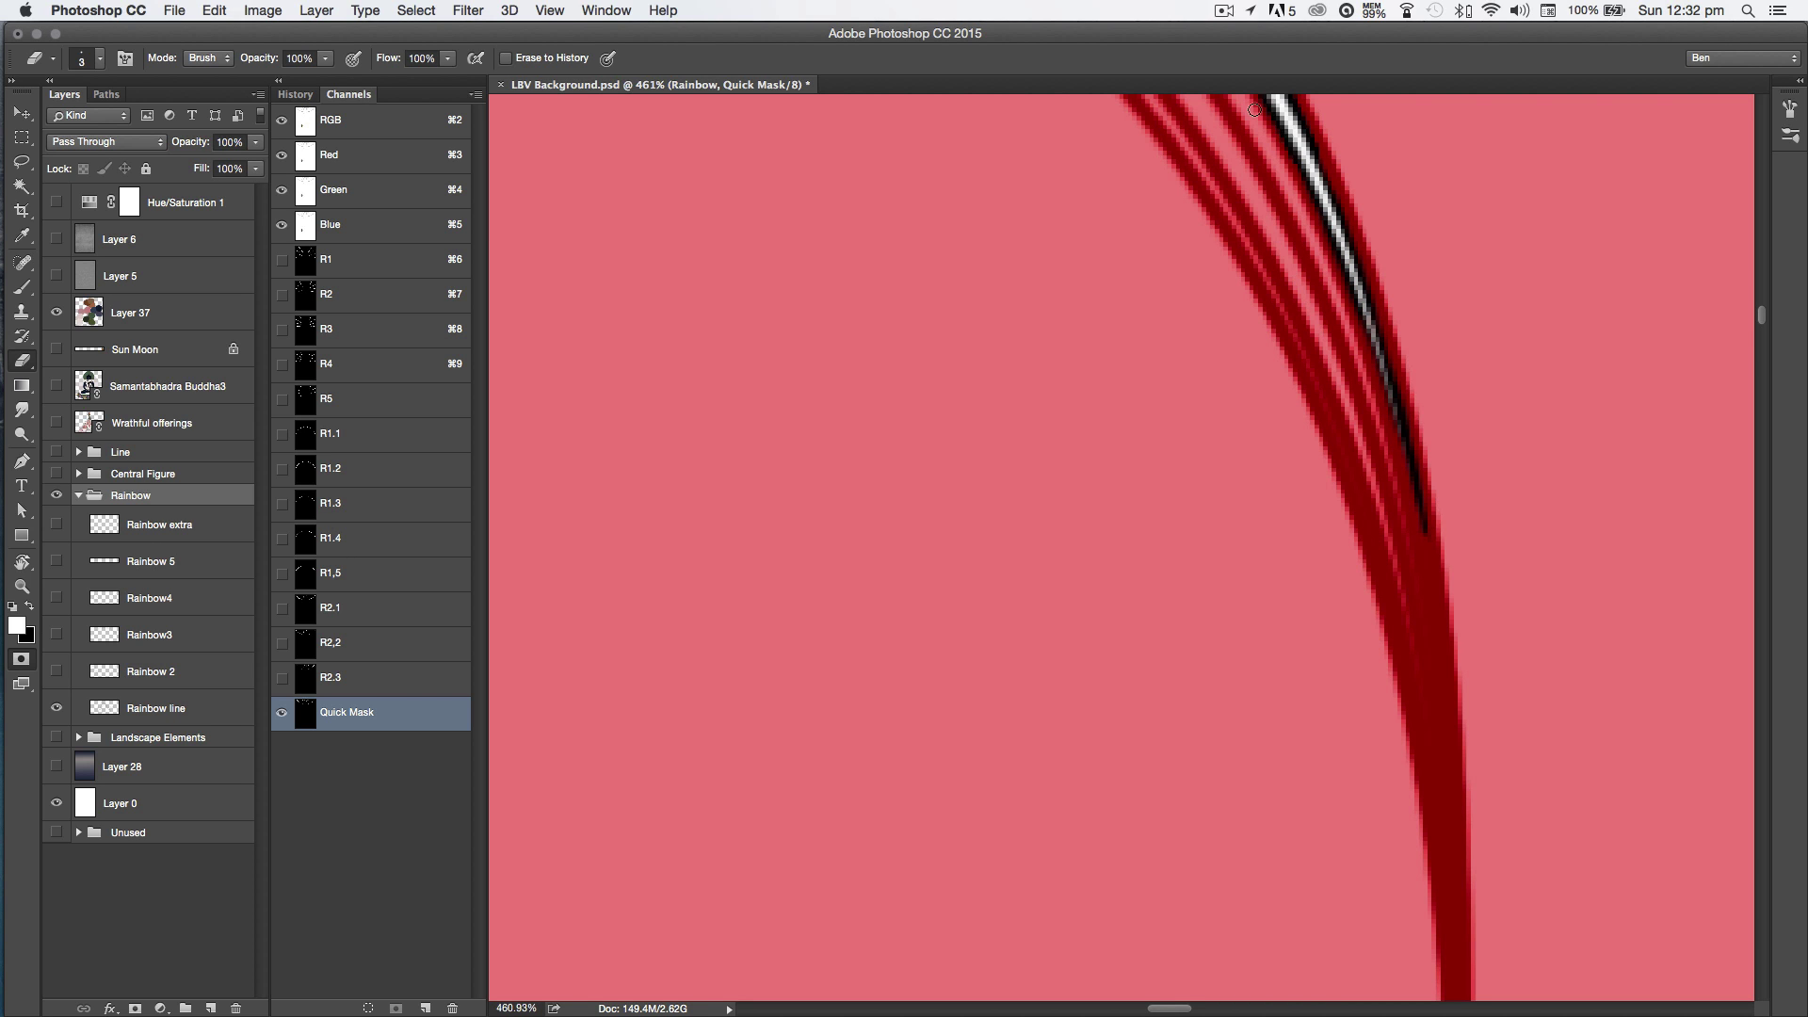
Step: Hide the pixel grid and extend the fourth stripe into the right curling band's tapering tip with the Eraser
left_click_drag(1166, 578, 867, 597)
left_click_drag(1412, 612, 1522, 486)
left_click_drag(1209, 423, 1223, 433)
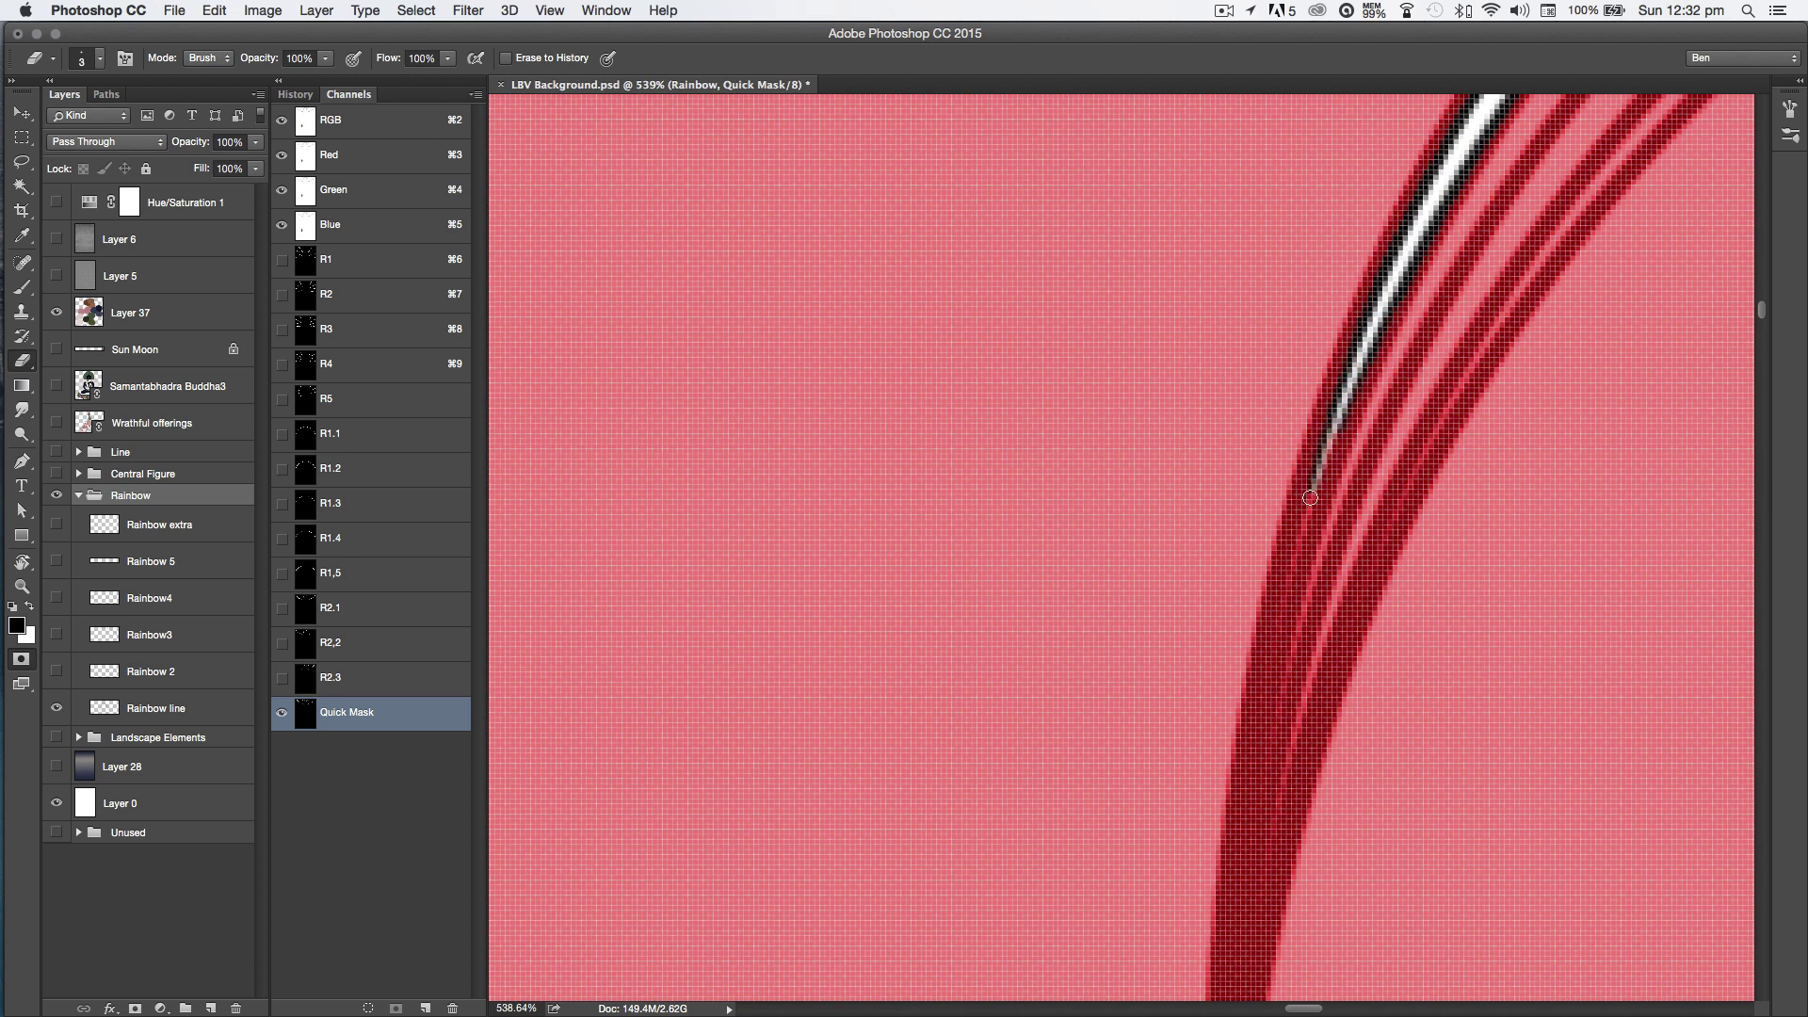
key("super+h")
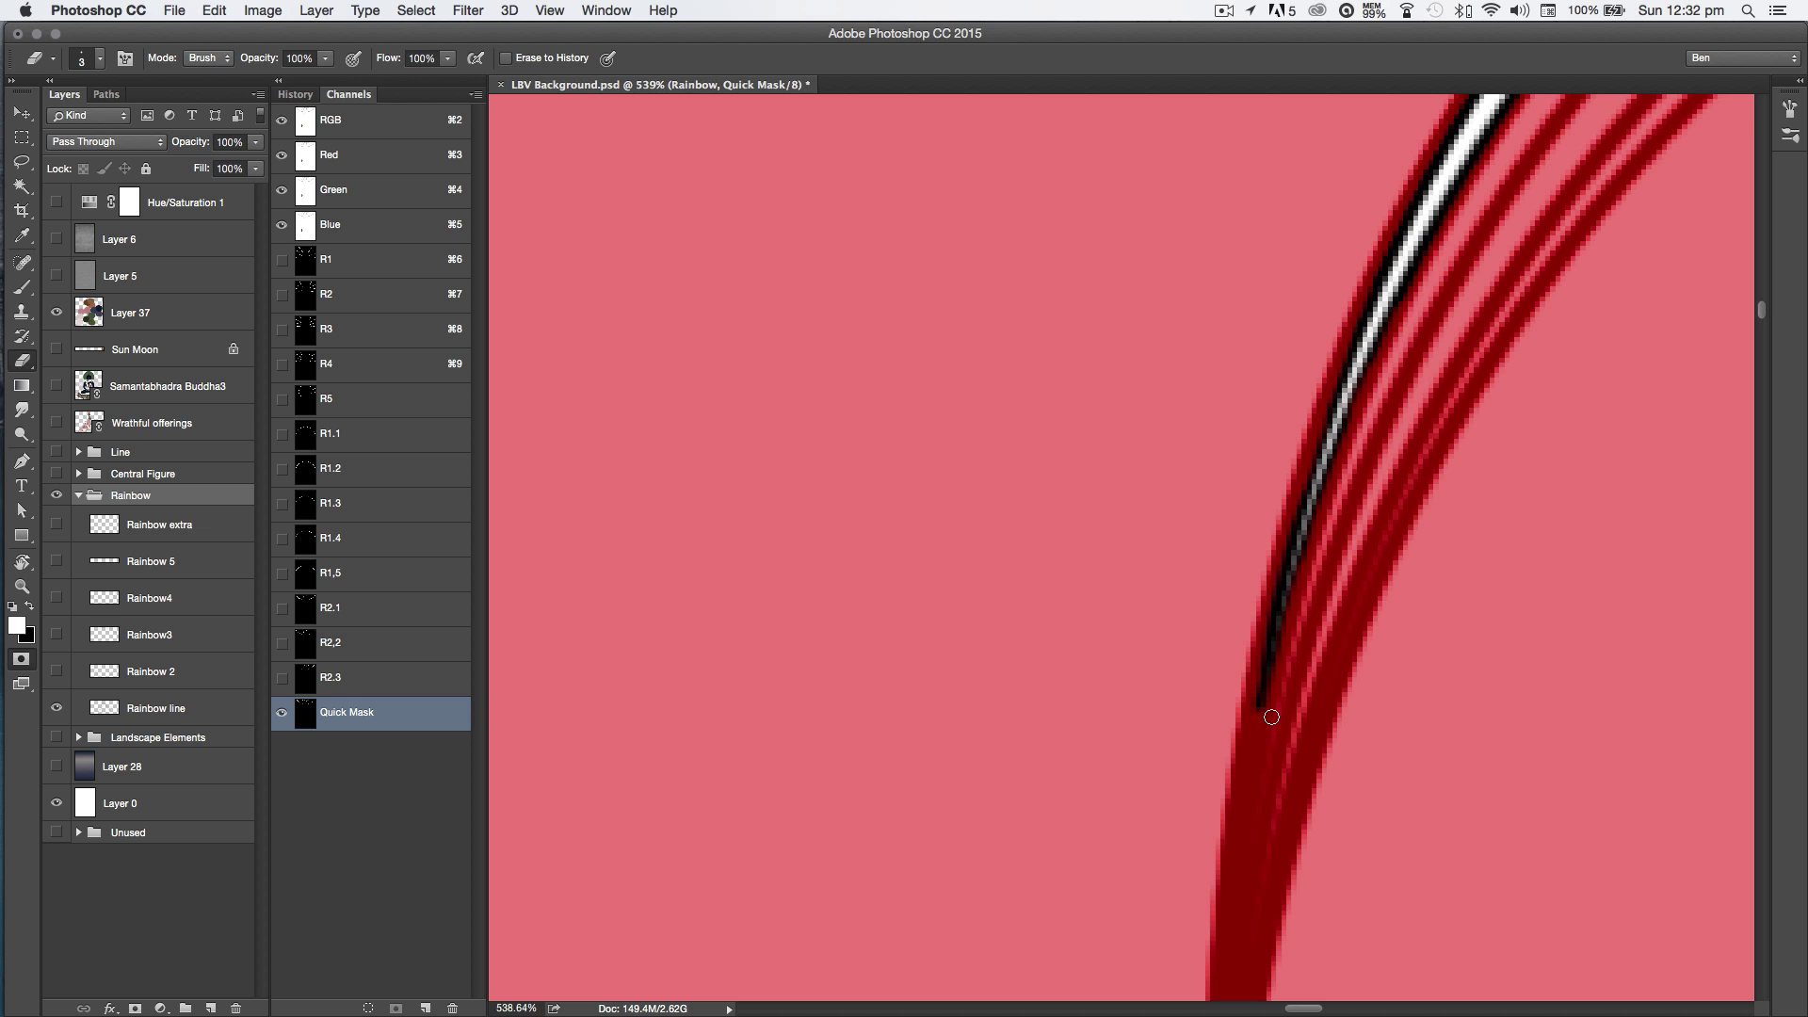
Step: Leave Quick Mask and save the fourth-stripe selection as a new channel named R2.4
left_click_drag(980, 639, 859, 513)
left_click_drag(555, 793, 970, 729)
key("q")
left_click(395, 1007)
double_click(337, 714)
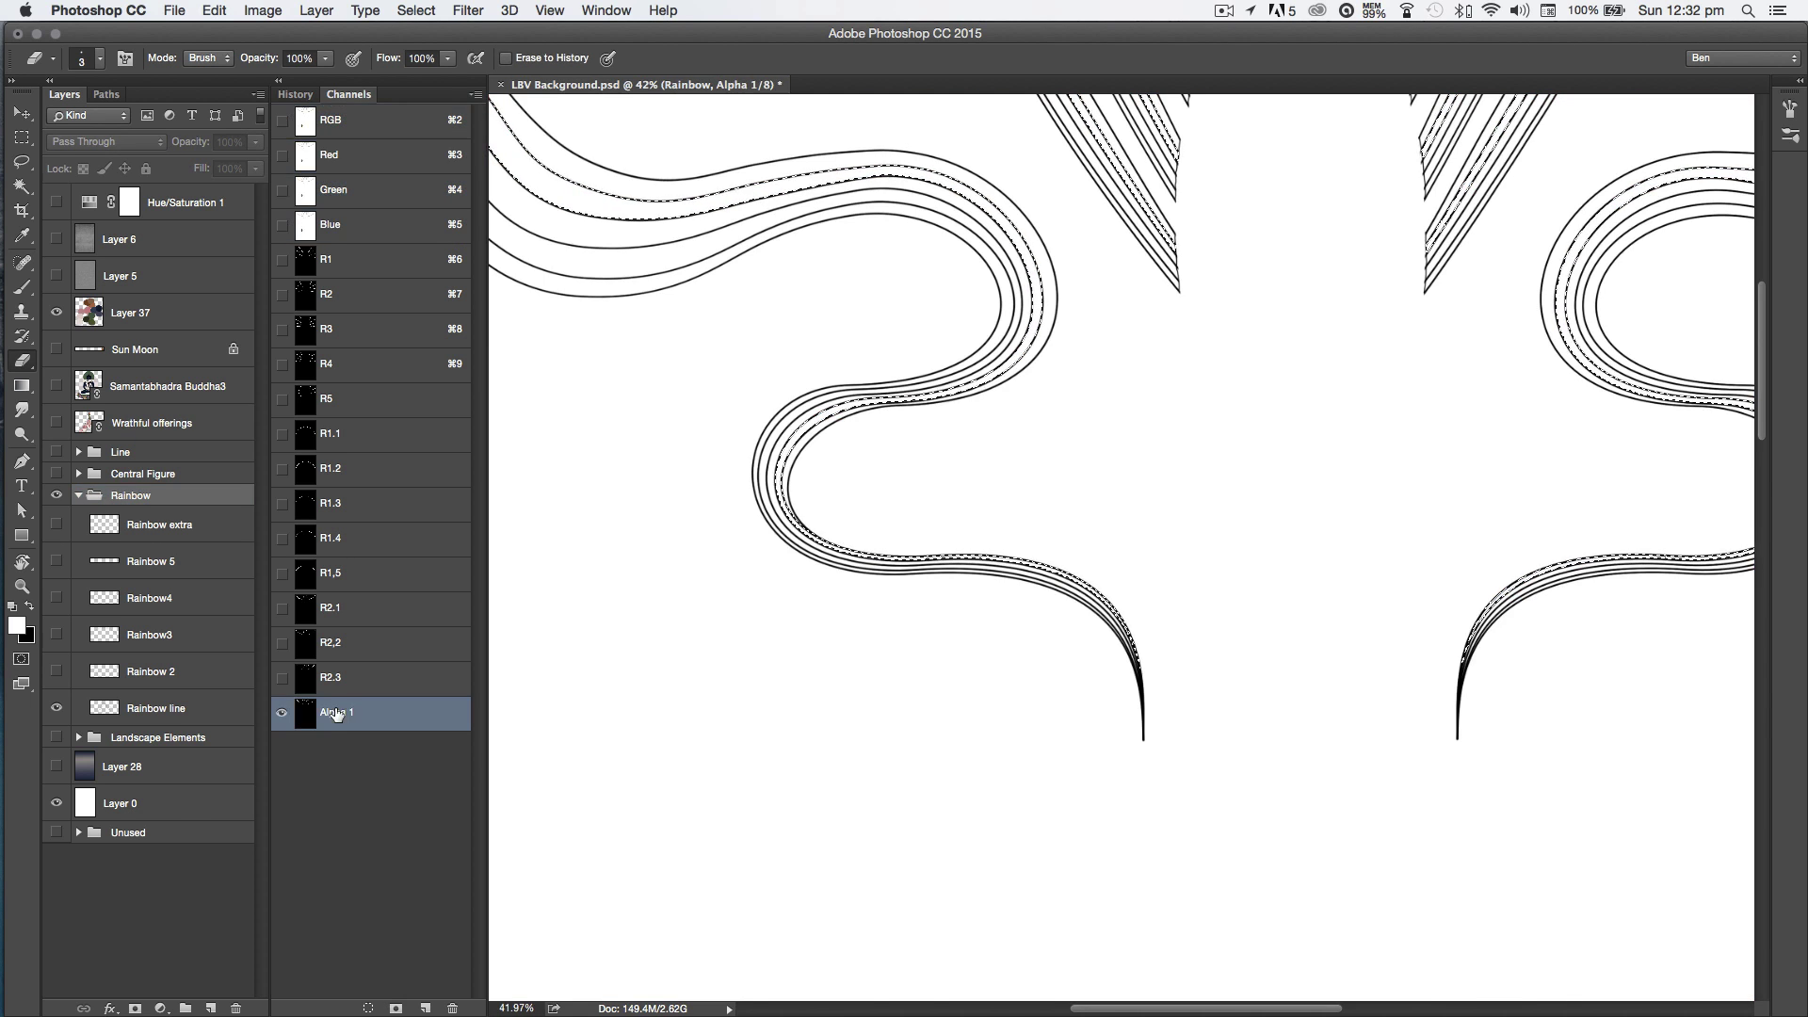
type("R2.4")
key("Return")
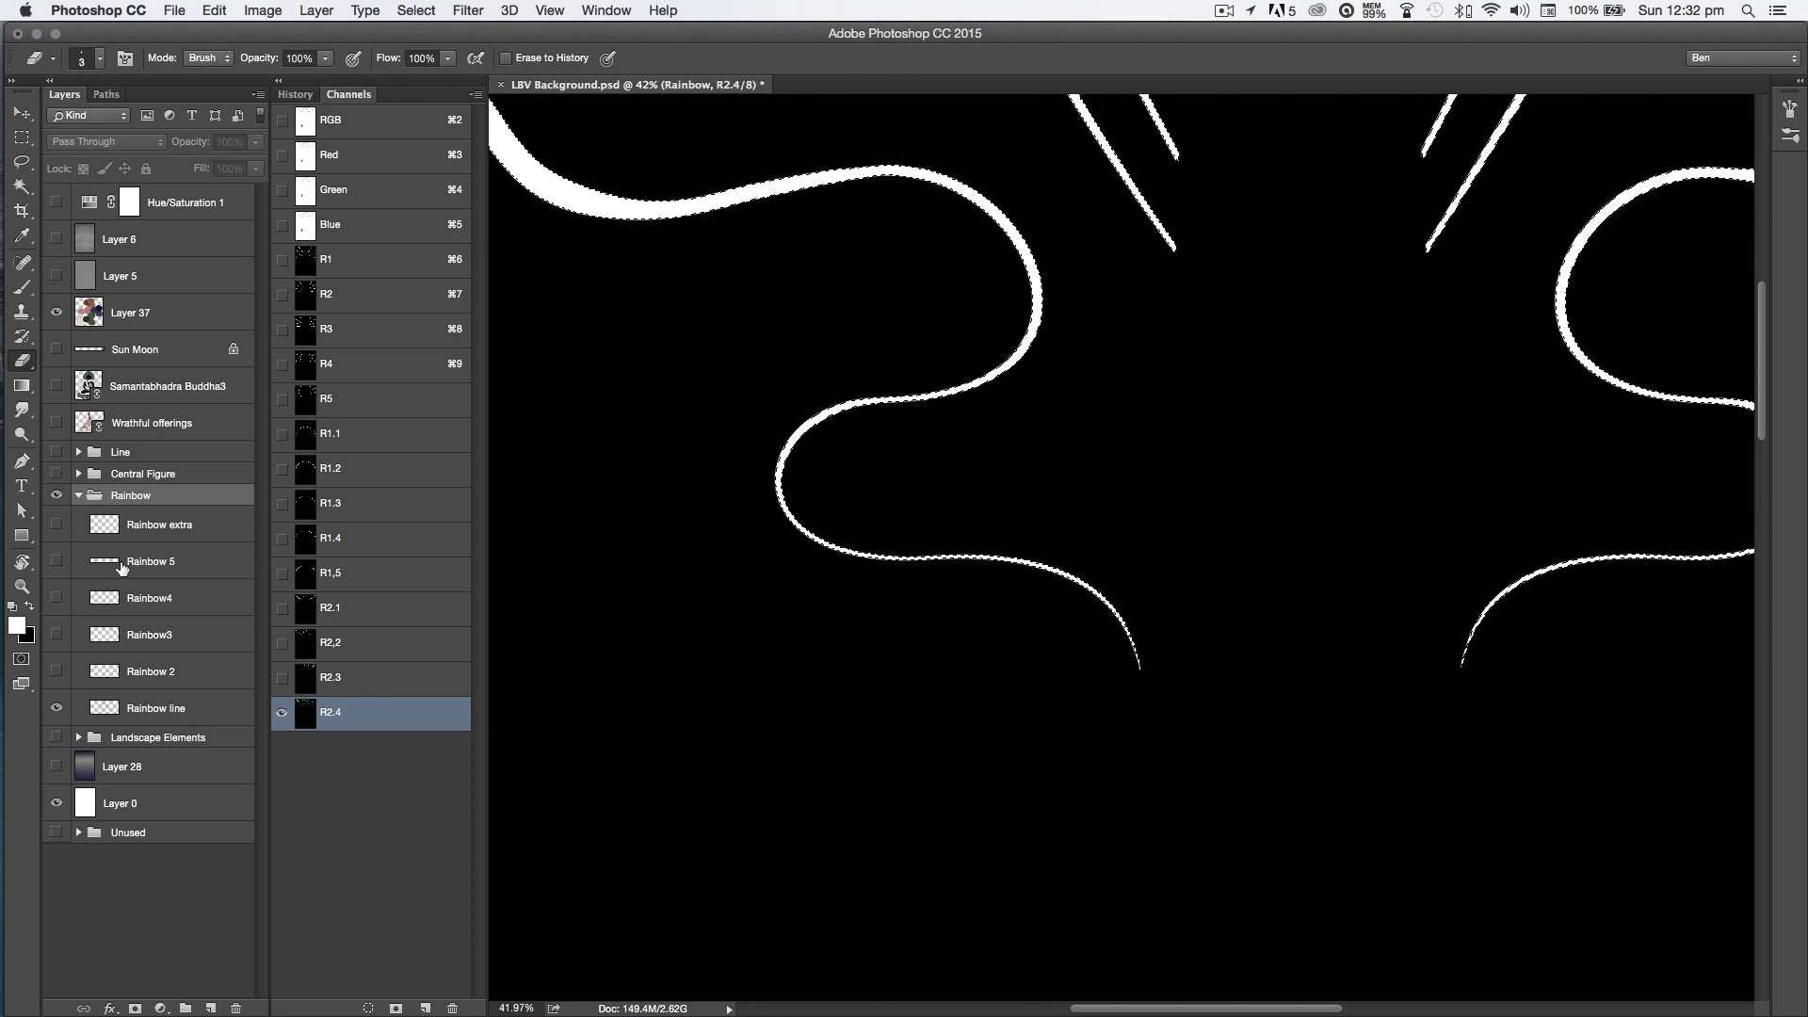
Step: Return to the full-color line art and select the fifth stripe of both curling bands with the Magic Wand
key("super+2")
key("q")
key("q")
key("w")
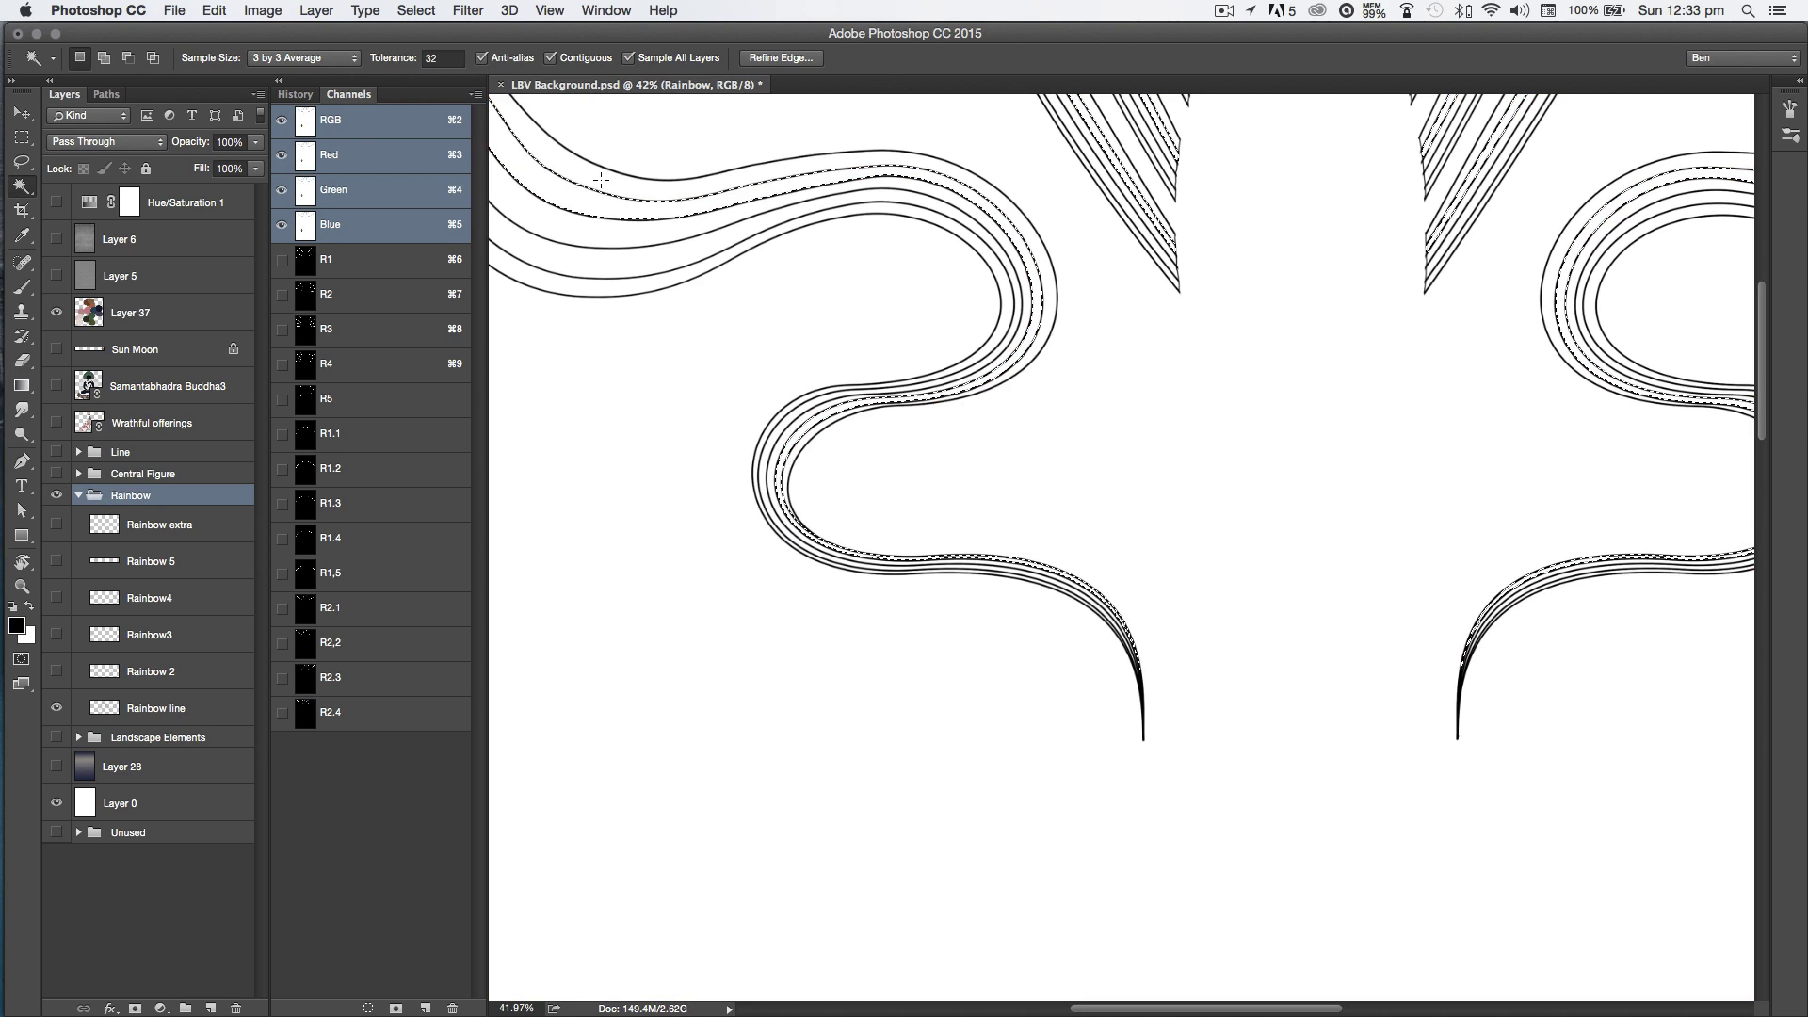
left_click_drag(1096, 224, 1158, 281)
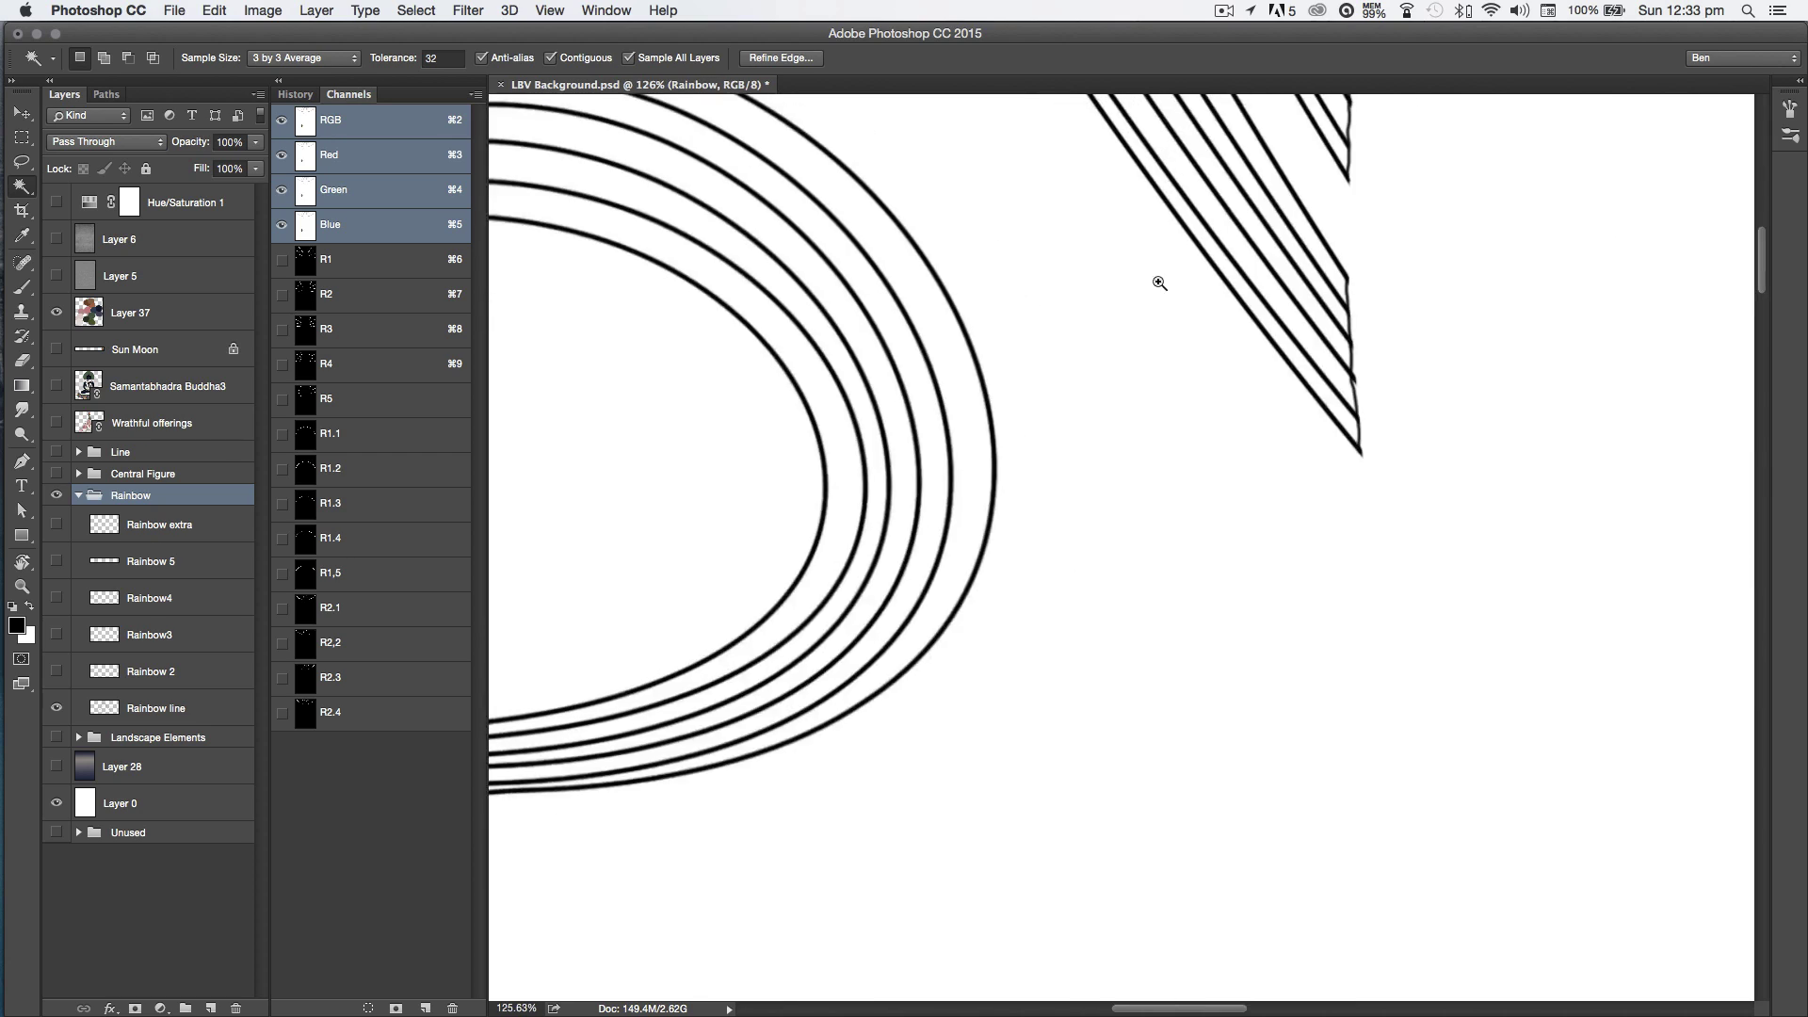
left_click_drag(1238, 126, 1103, 675)
Step: Add the fifth, innermost stripe of every central ray group to the selection
left_click(1102, 674)
left_click(1179, 469)
left_click(1264, 260)
left_click(1394, 138)
left_click(1547, 98)
left_click_drag(1541, 516, 867, 593)
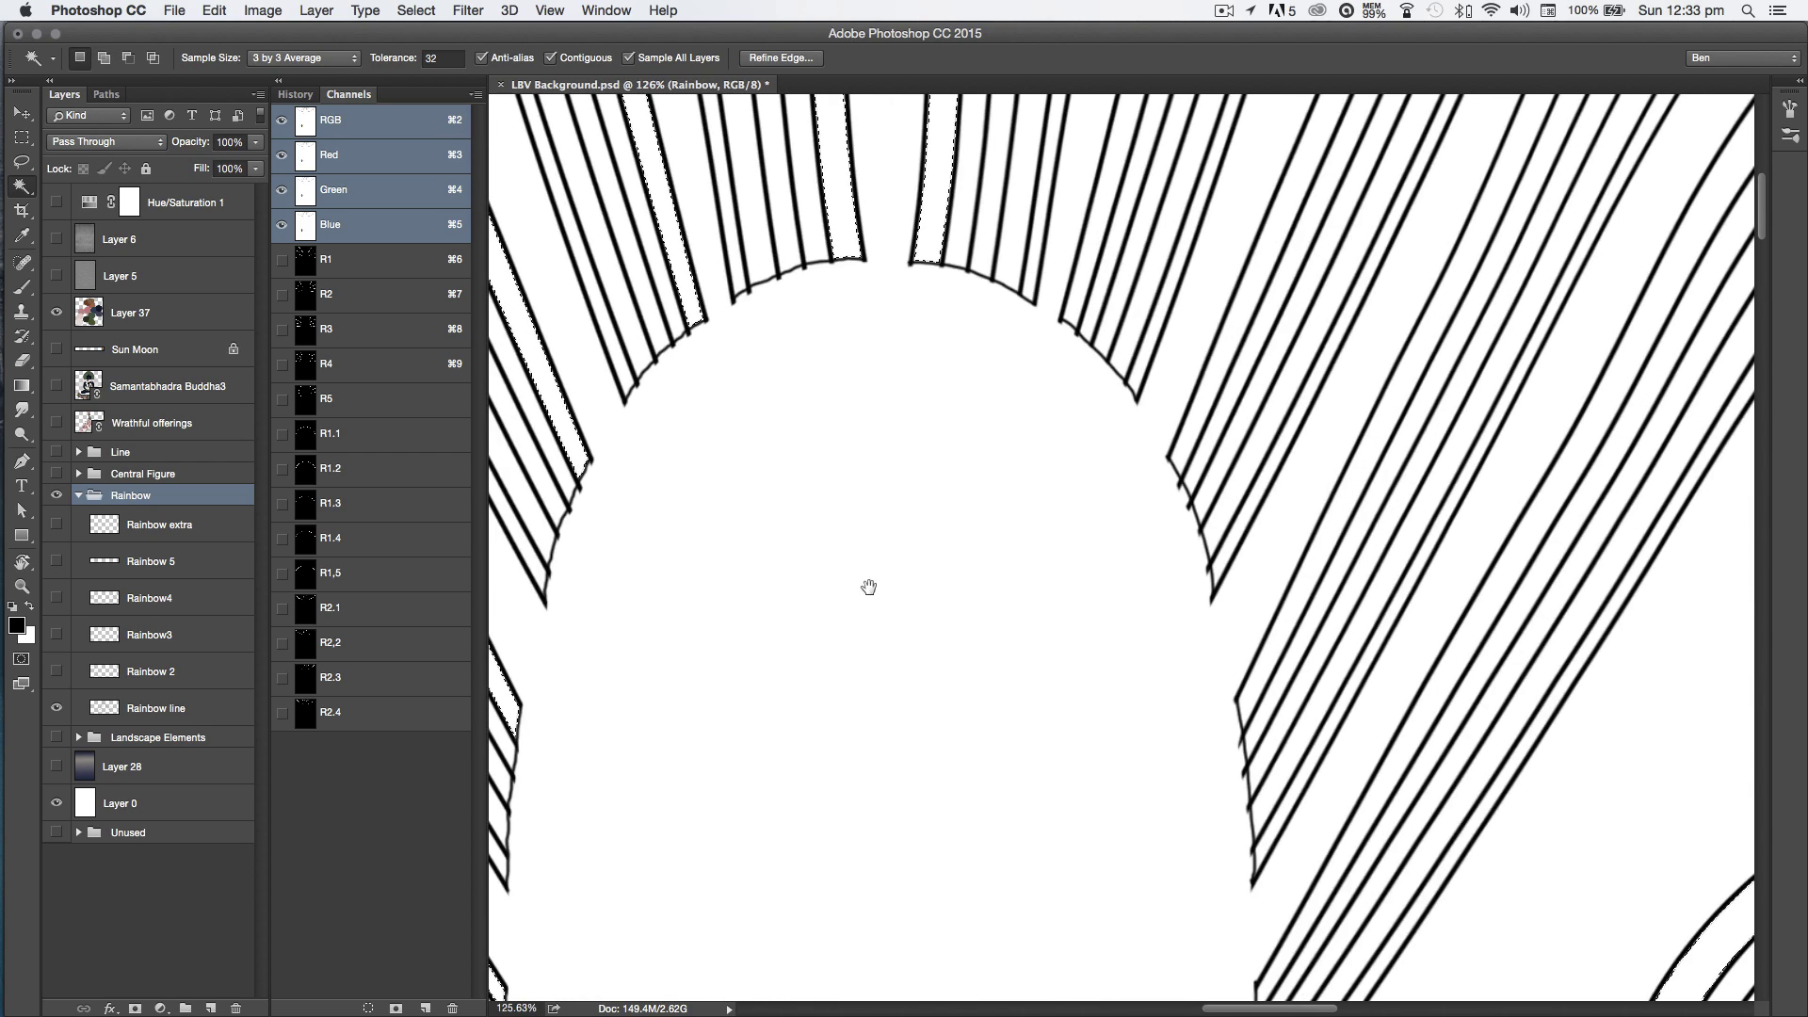
left_click(1187, 461, "shift")
left_click(1260, 678, "shift")
left_click(1286, 949, "shift")
left_click_drag(1035, 865, 1060, 519)
left_click_drag(1029, 750, 932, 758)
left_click_drag(1035, 761, 1228, 517)
key("q")
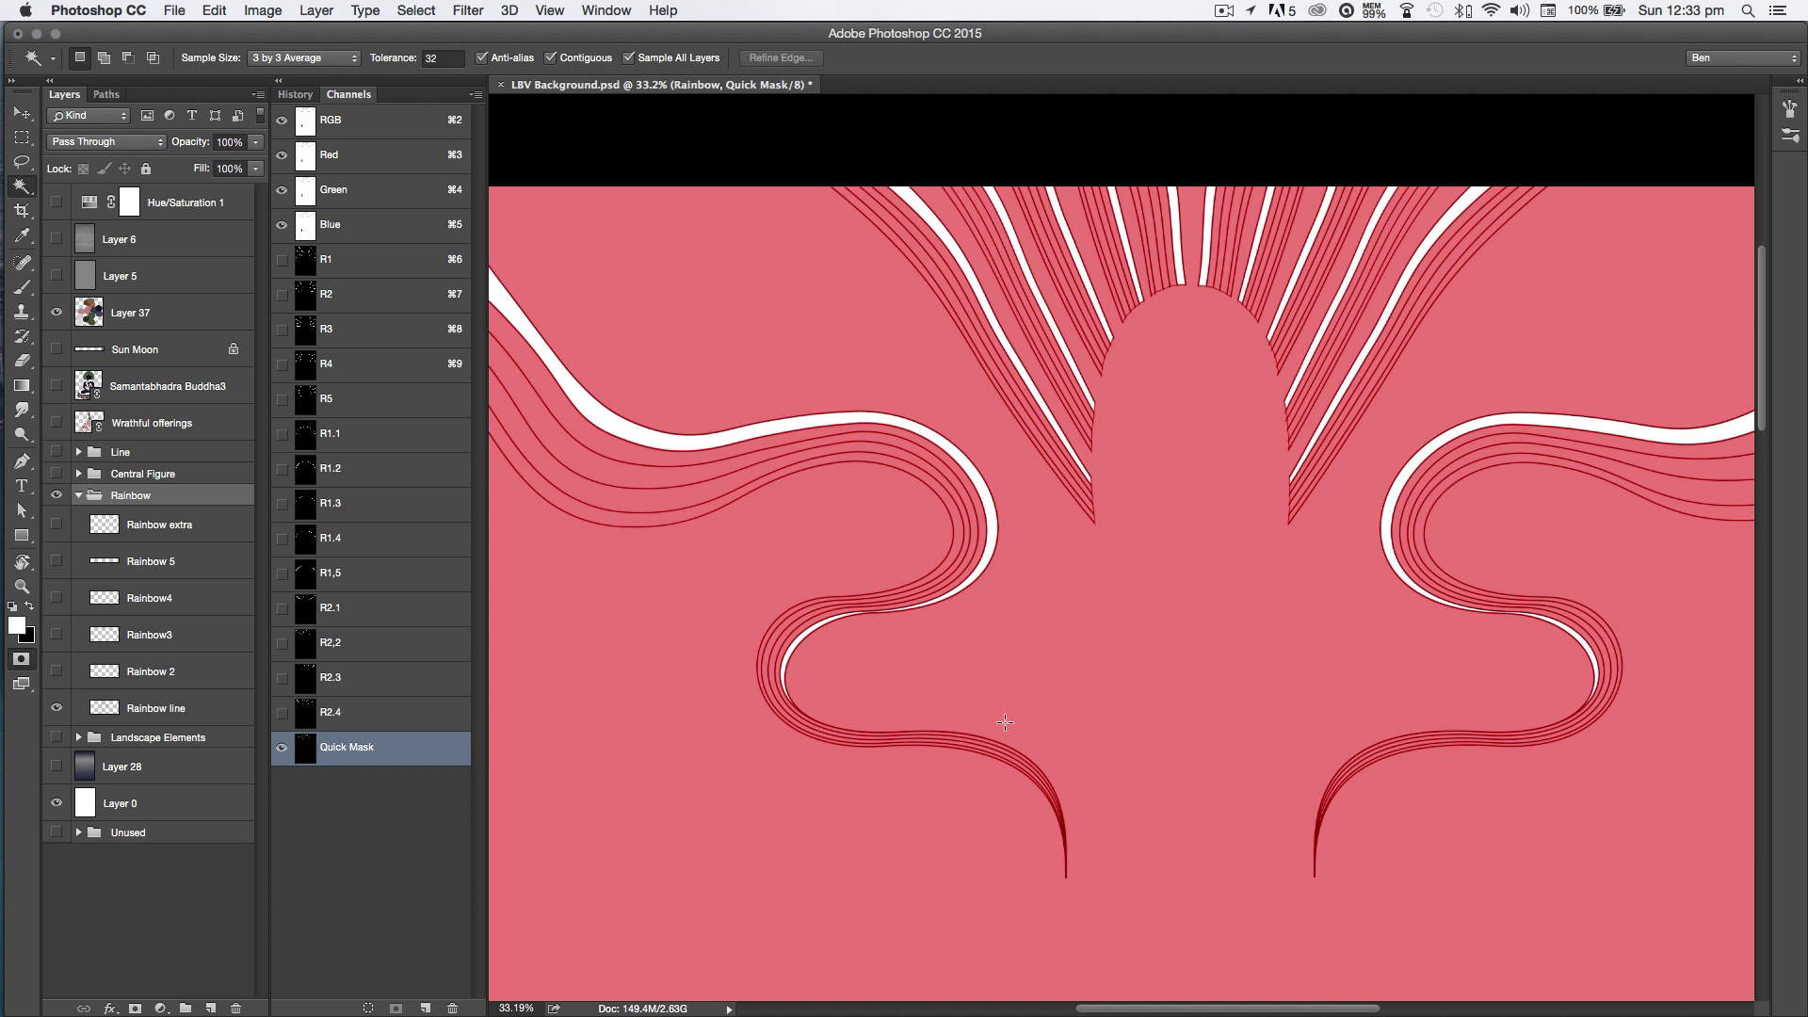
key("e")
mouse_move(803, 719)
left_mouse_down()
mouse_move(977, 800)
mouse_move(883, 744)
left_mouse_up()
key("q")
Step: Expand the selection of fifth stripes so it reaches under the line work
left_click(416, 11)
mouse_move(528, 267)
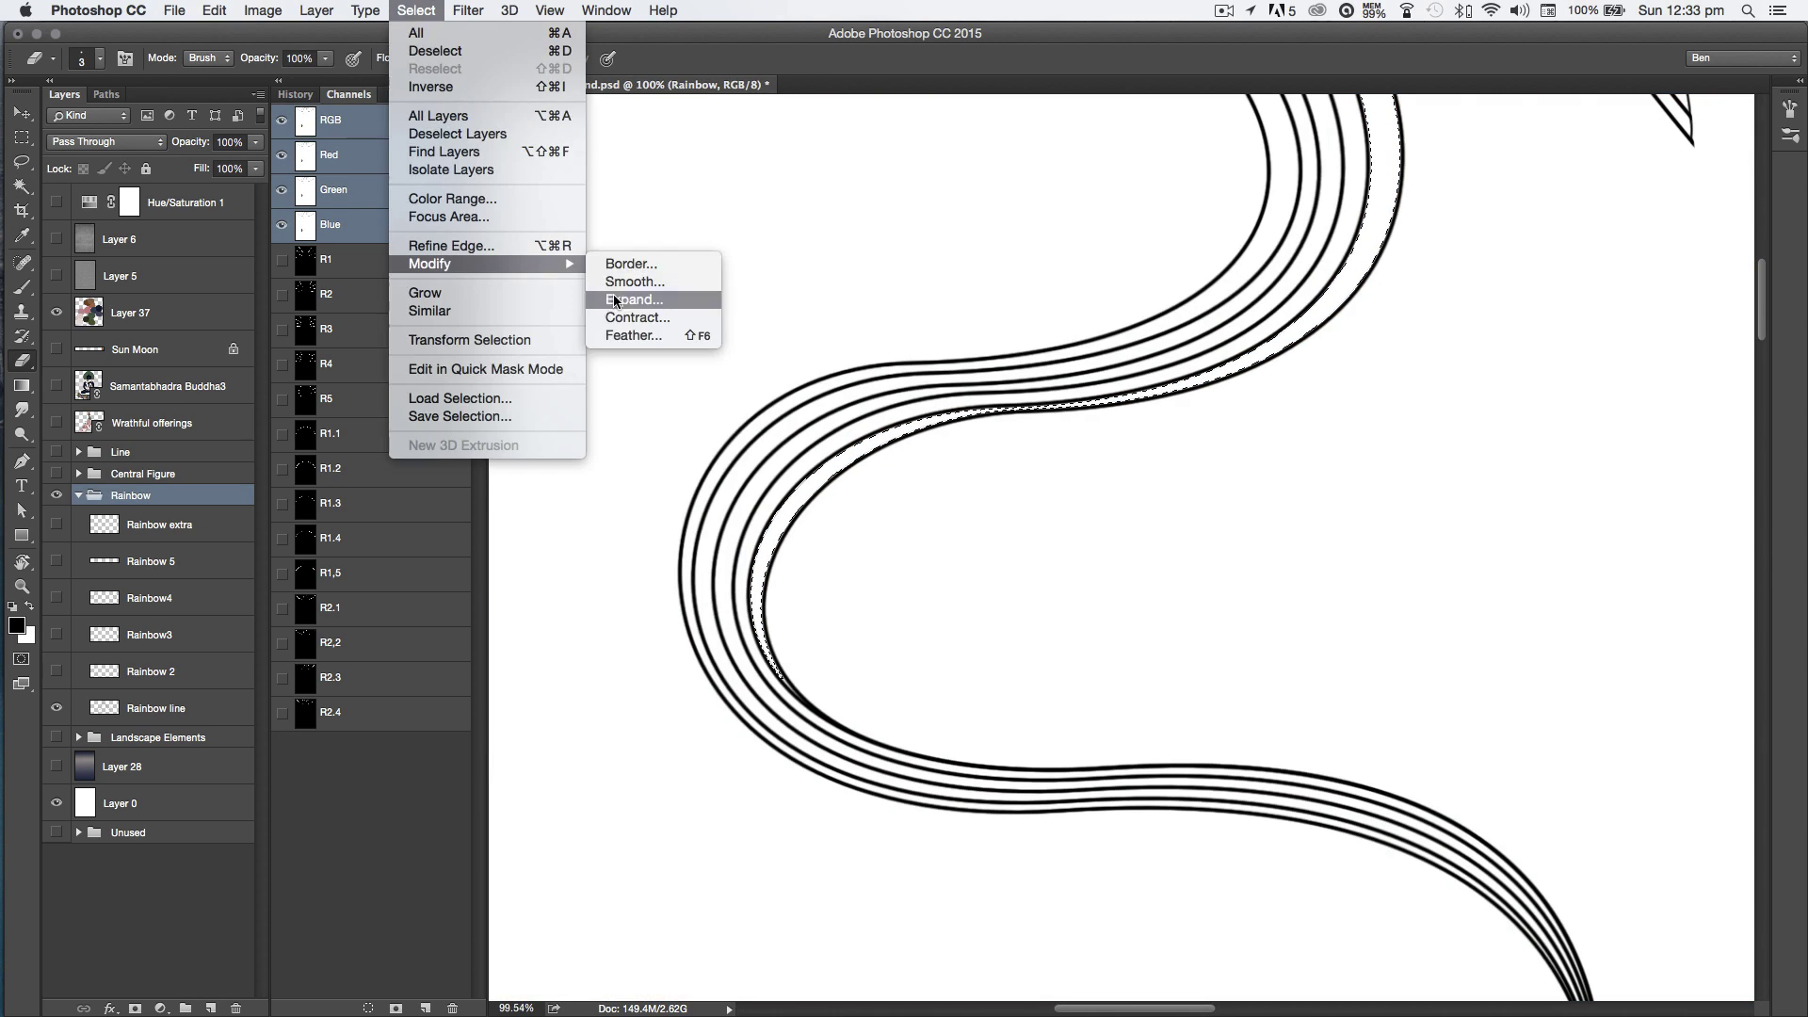
left_click(646, 298)
key("Return")
Step: In Quick Mask mode, refine the fifth stripe's tapering ends along the curling bands with a 3 px Eraser
key("q")
scroll(792, 744, "up", 12)
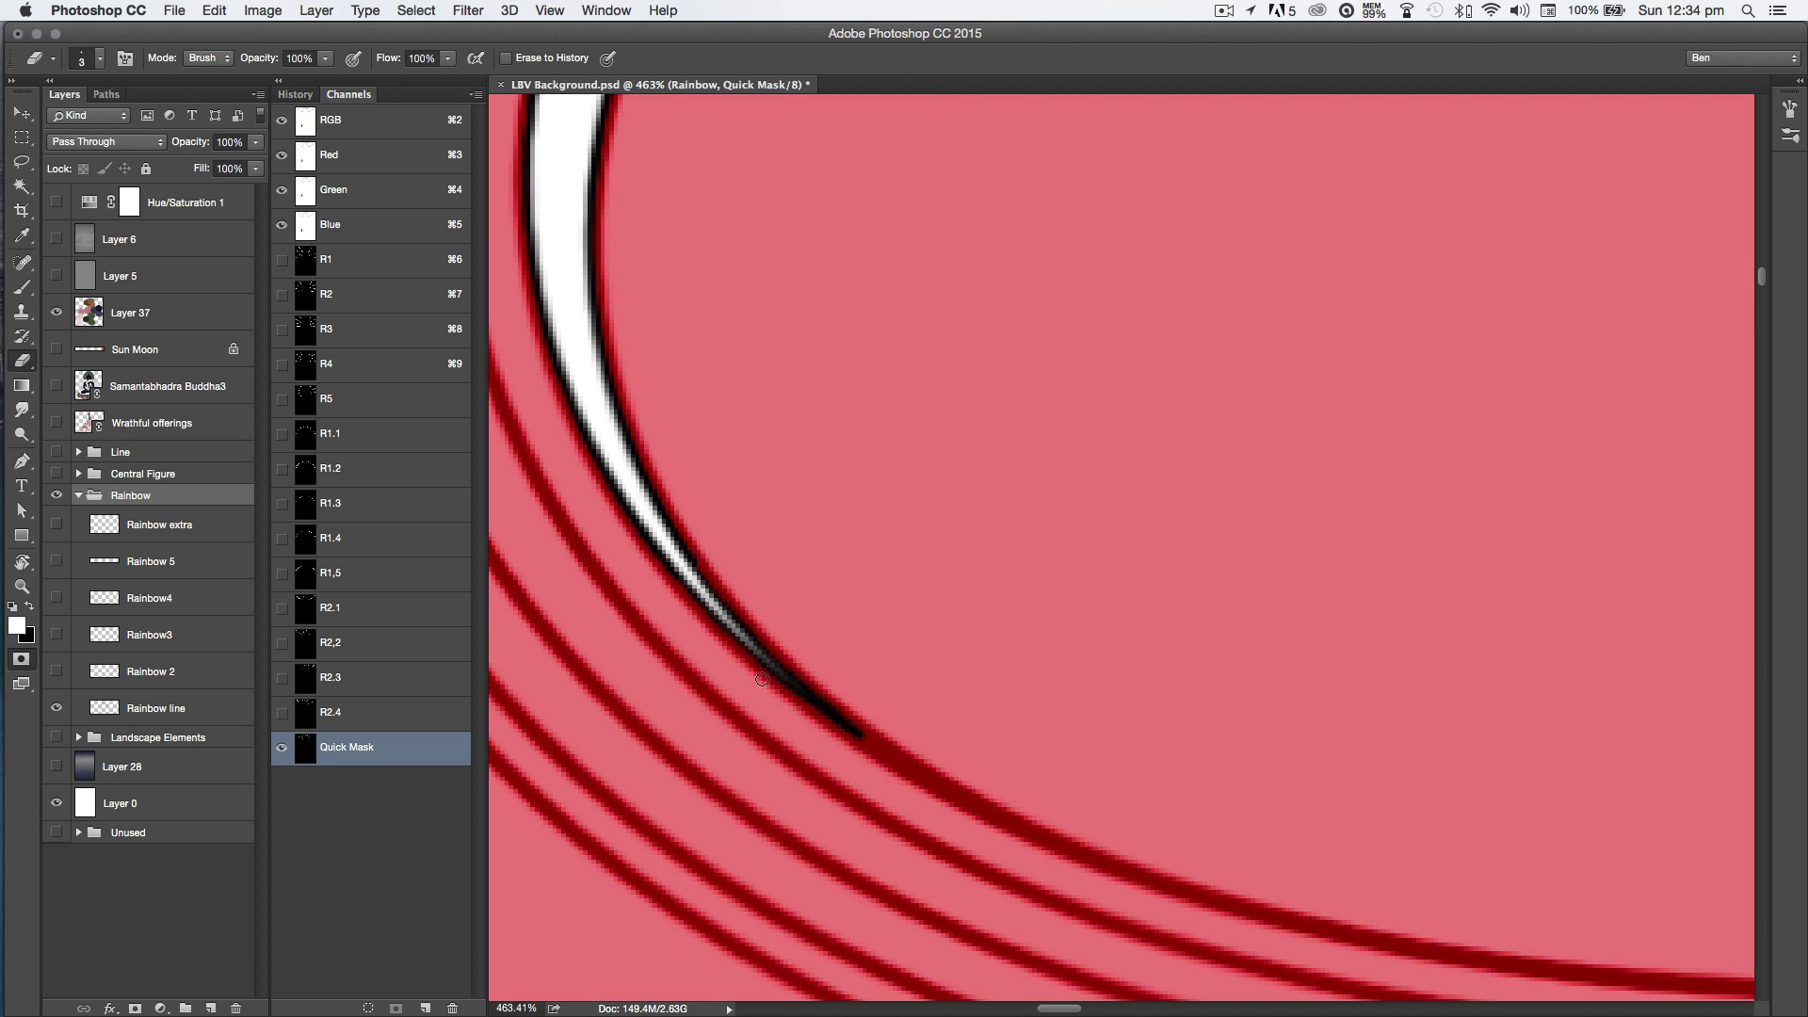
scroll(1207, 676, "right", 10)
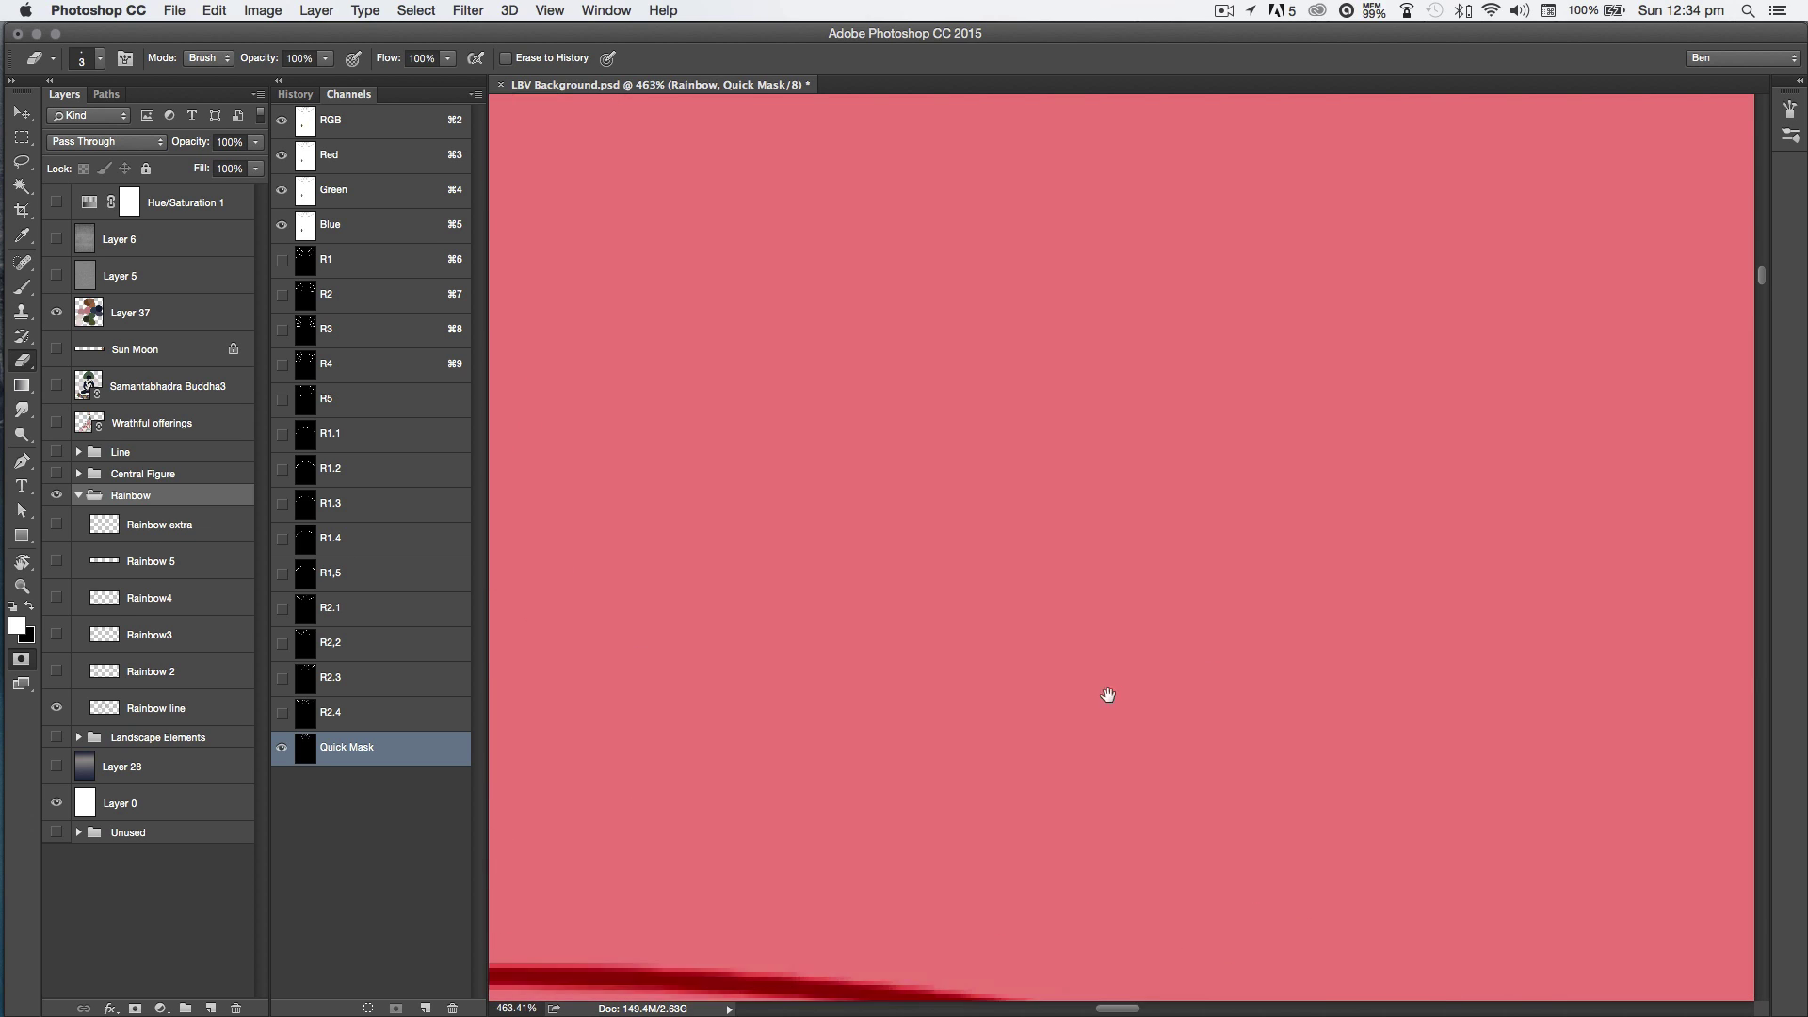
scroll(1423, 655, "down", 5)
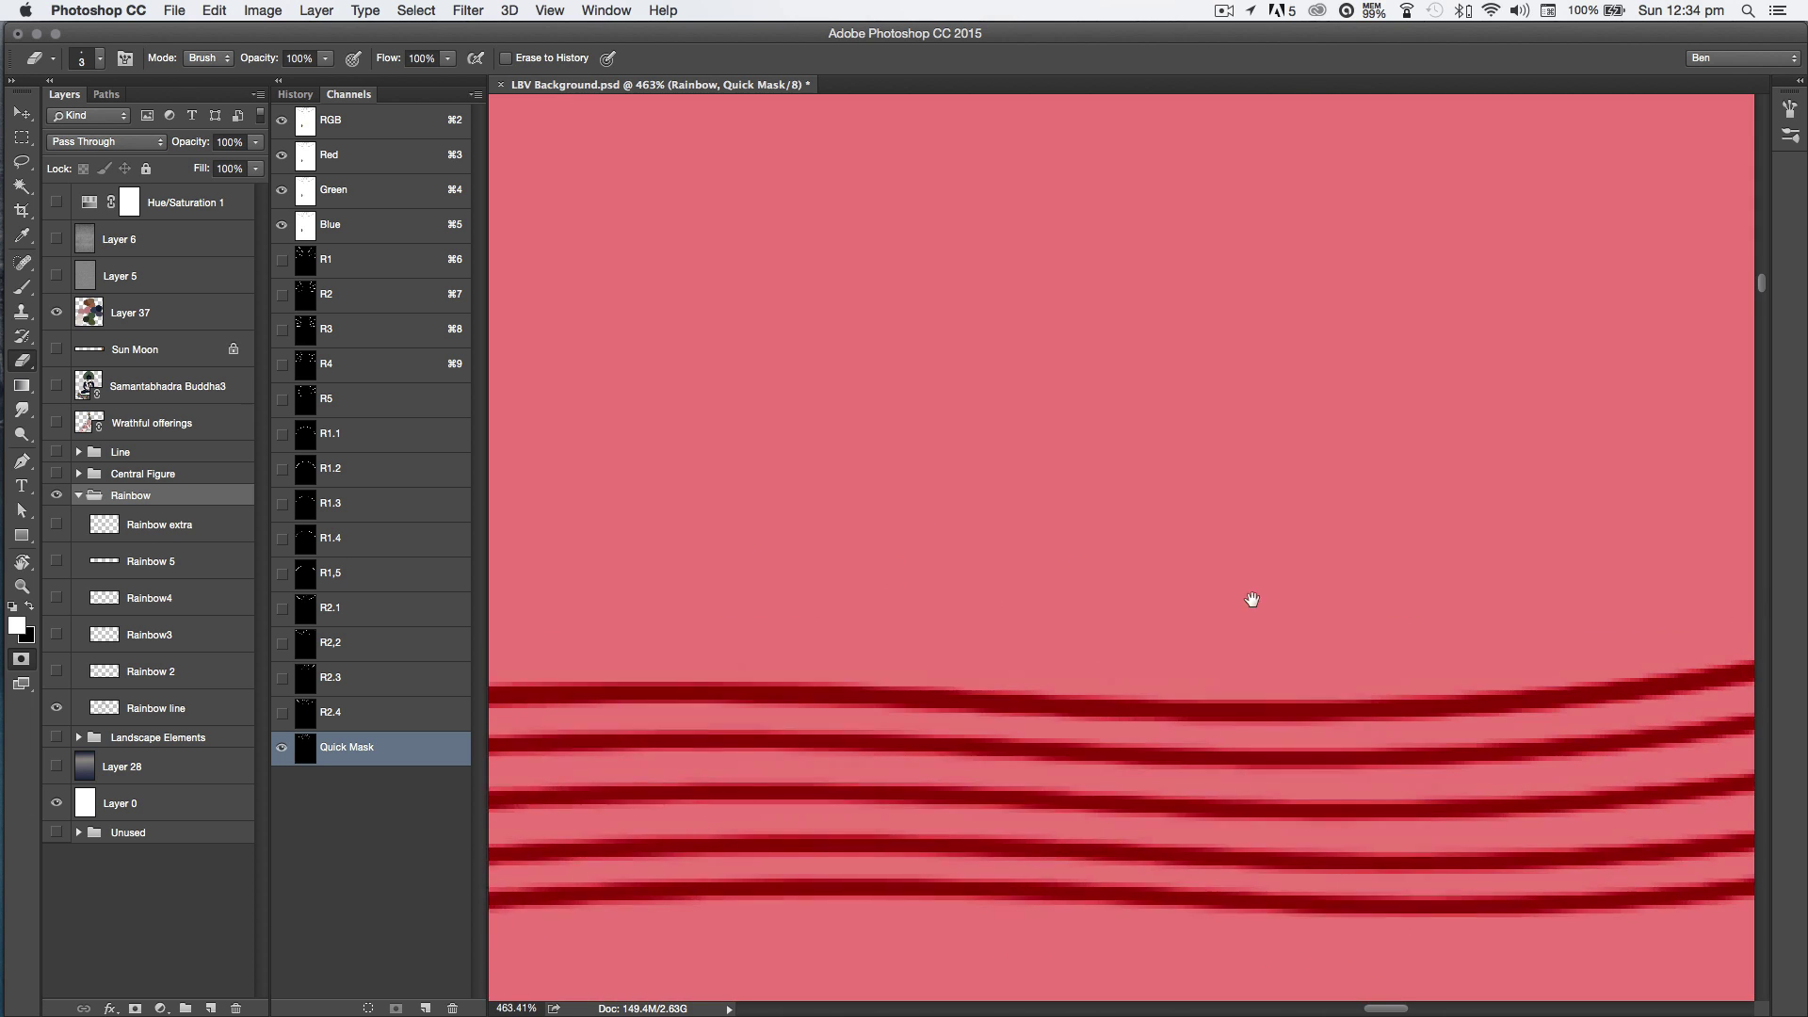
scroll(1251, 597, "right", 8)
scroll(1233, 680, "left", 10)
scroll(1232, 680, "down", 3)
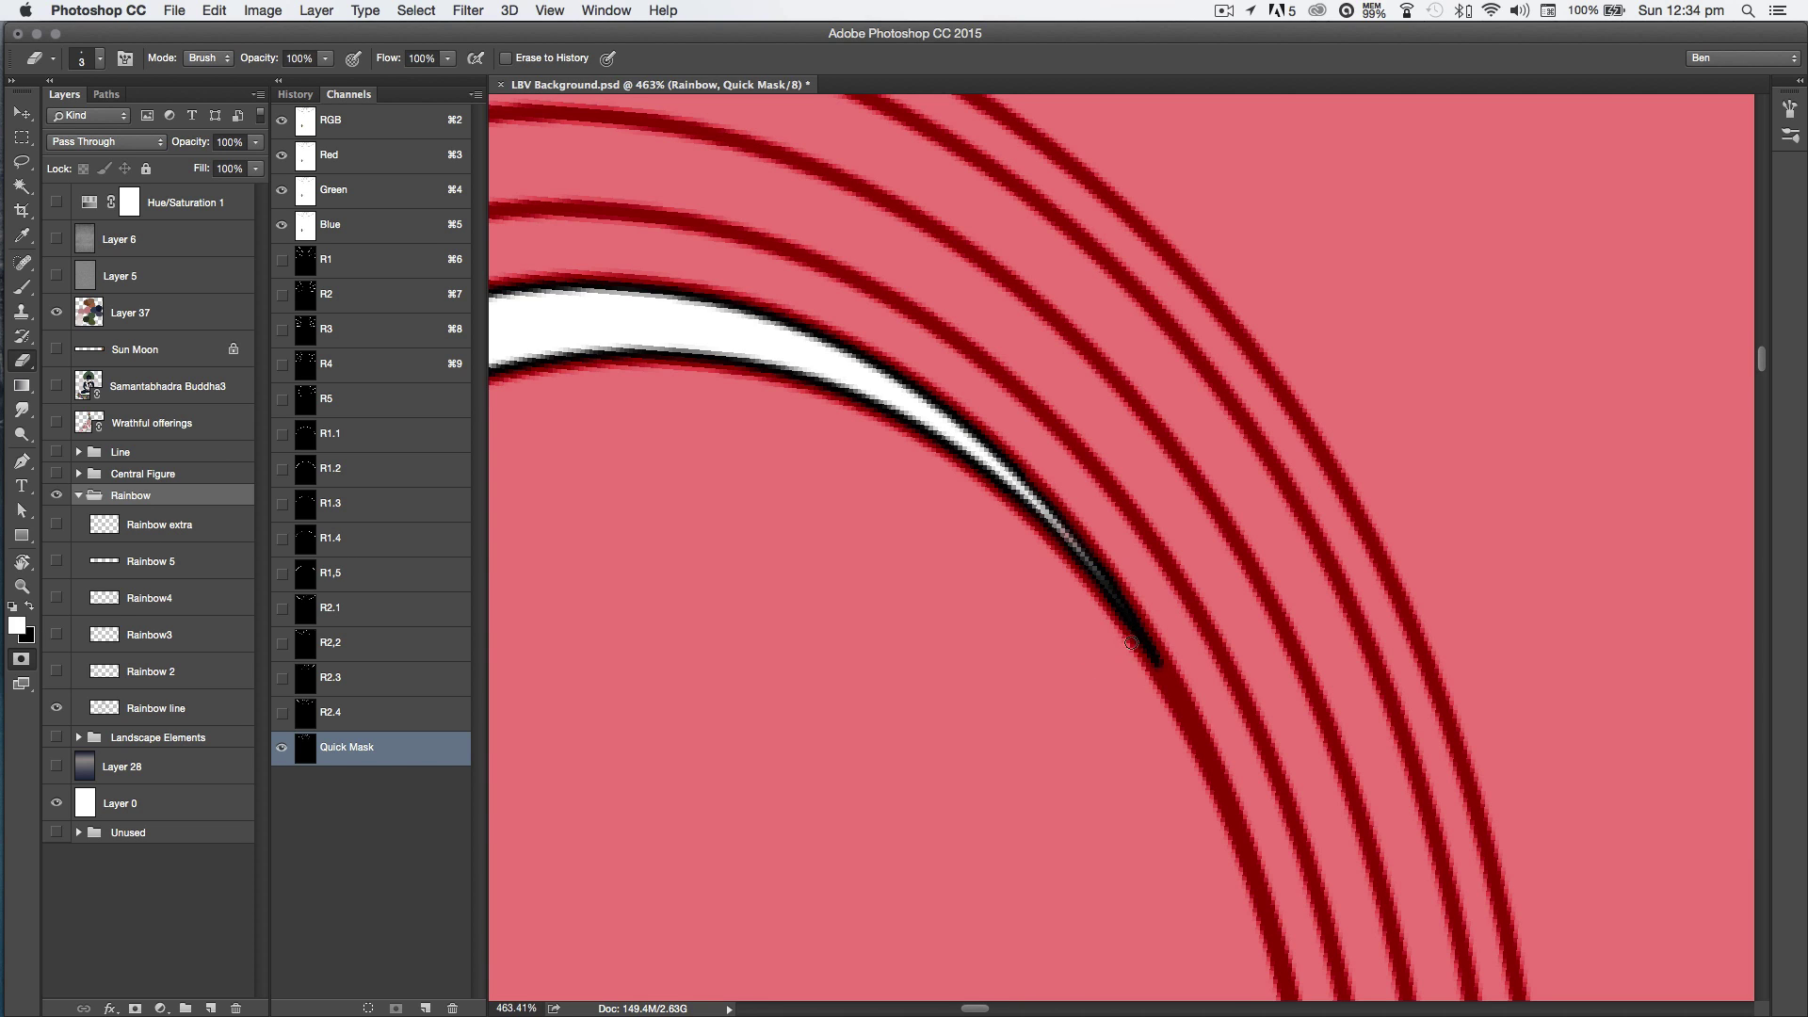
scroll(1052, 639, "right", 10)
scroll(946, 585, "up", 3)
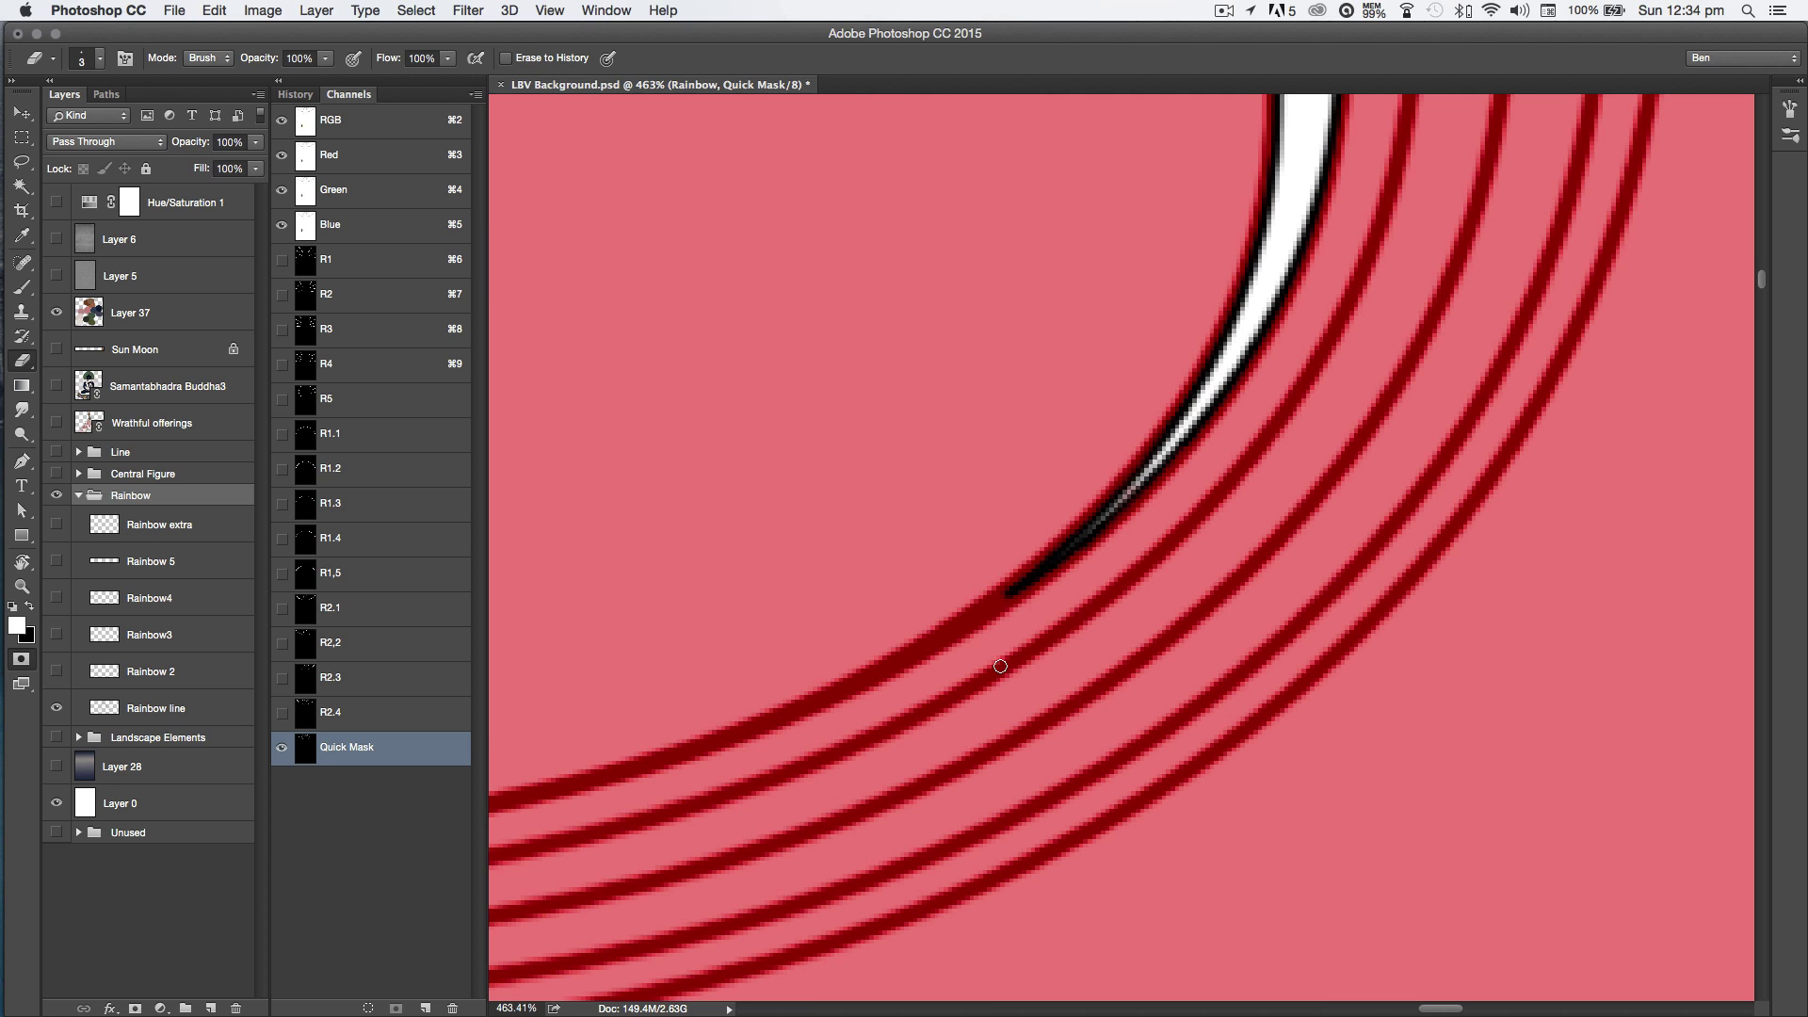
Step: Leave Quick Mask and save the fifth-stripe selection as a new channel named R2,5
key("super+0")
key("q")
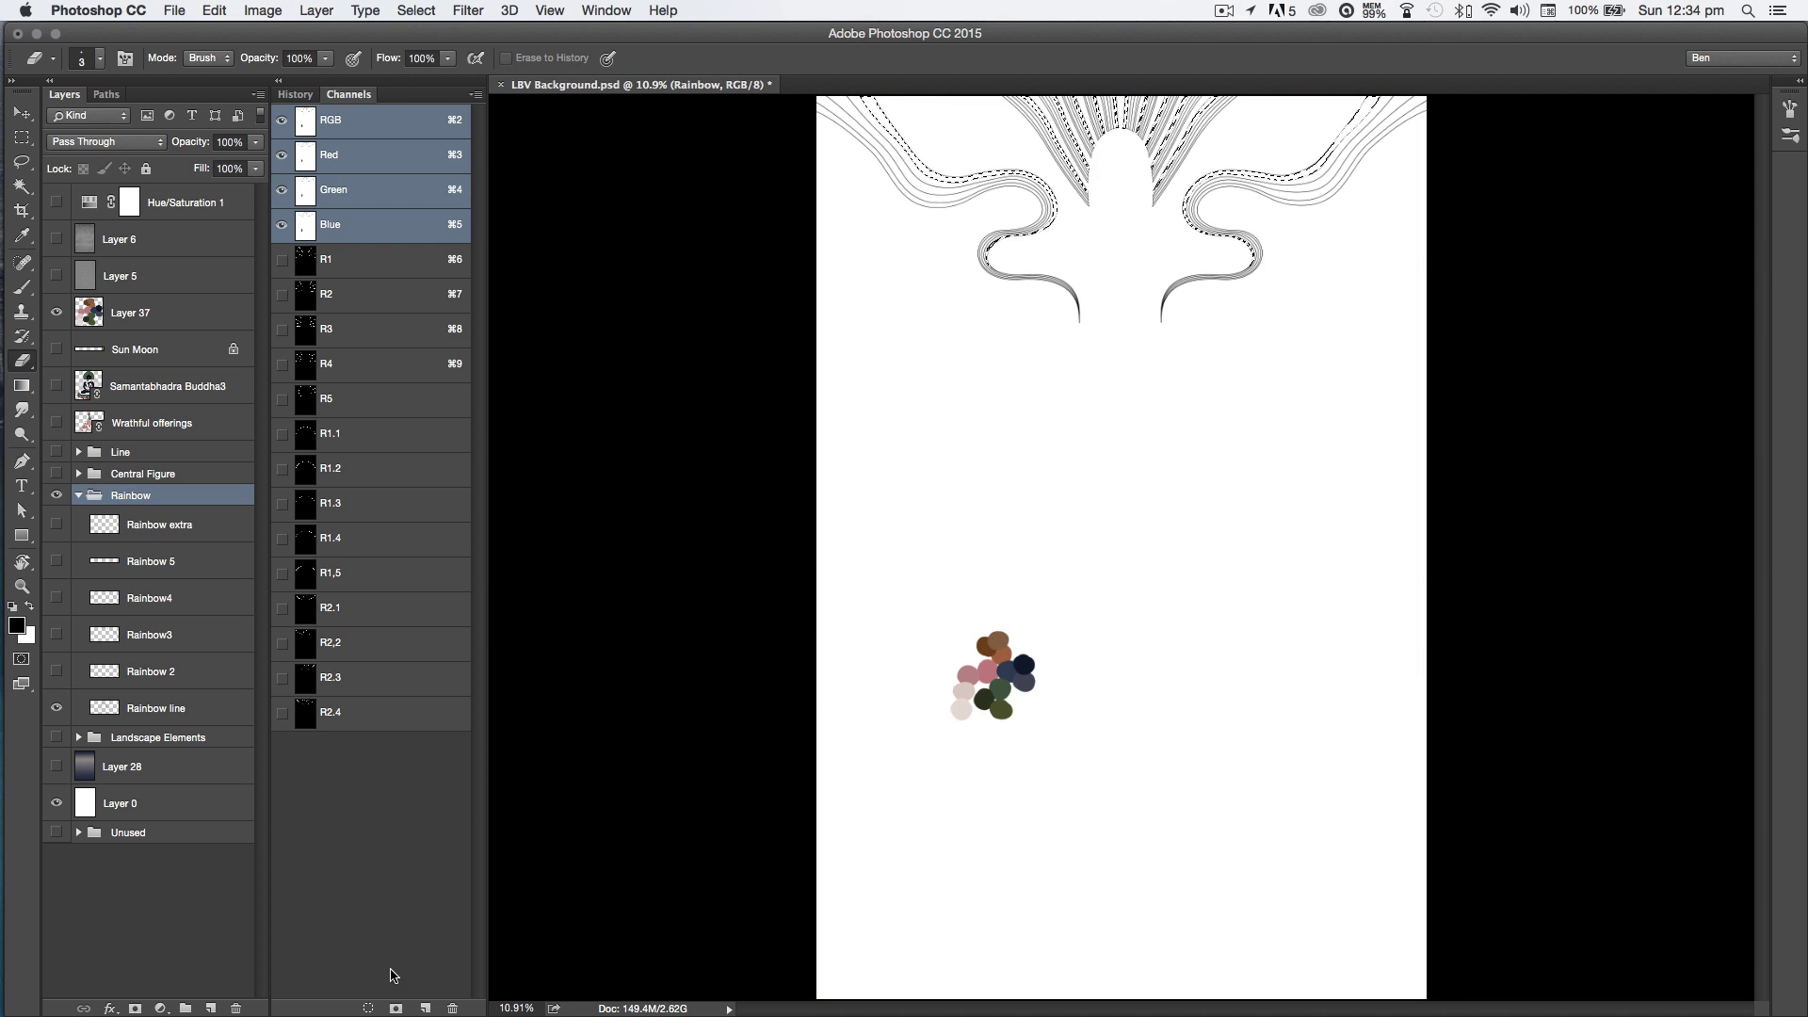
left_click(396, 1007)
double_click(339, 746)
type("R2,5")
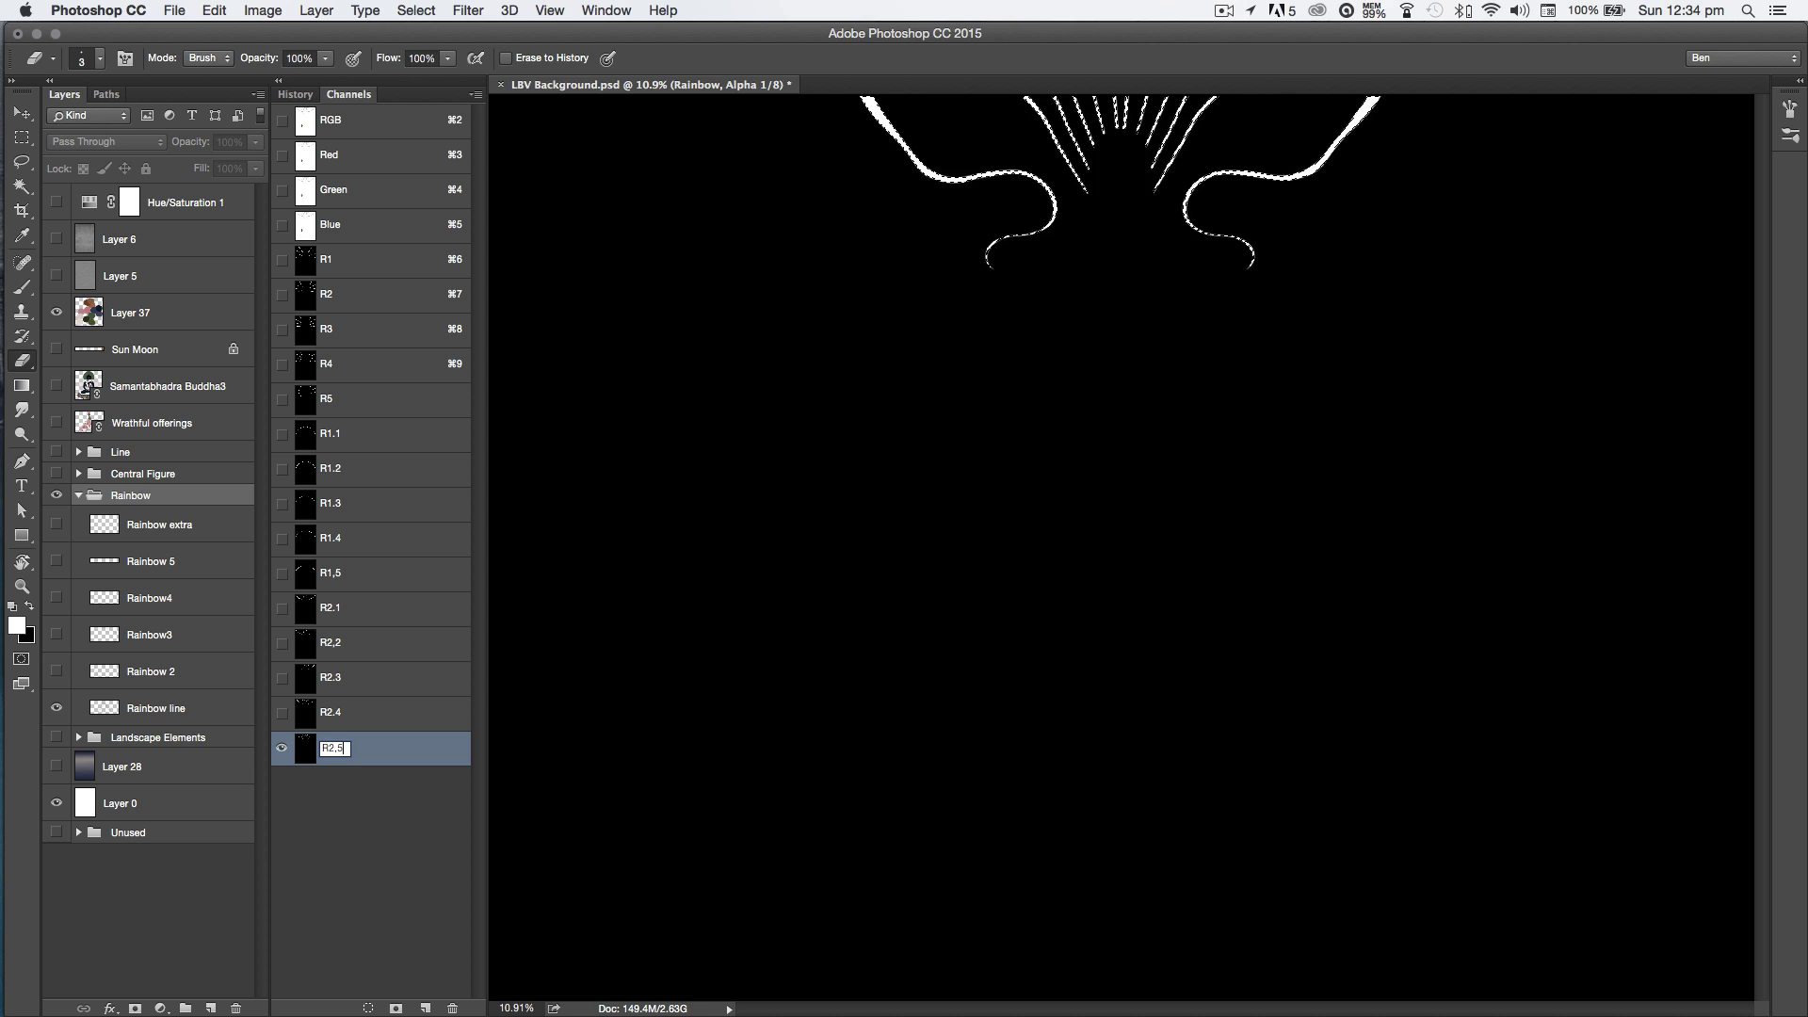
key("Return")
Step: Add a new layer named Colour directly beneath the Rainbow line layer in the Rainbow group
left_click(89, 718)
left_click(210, 1006)
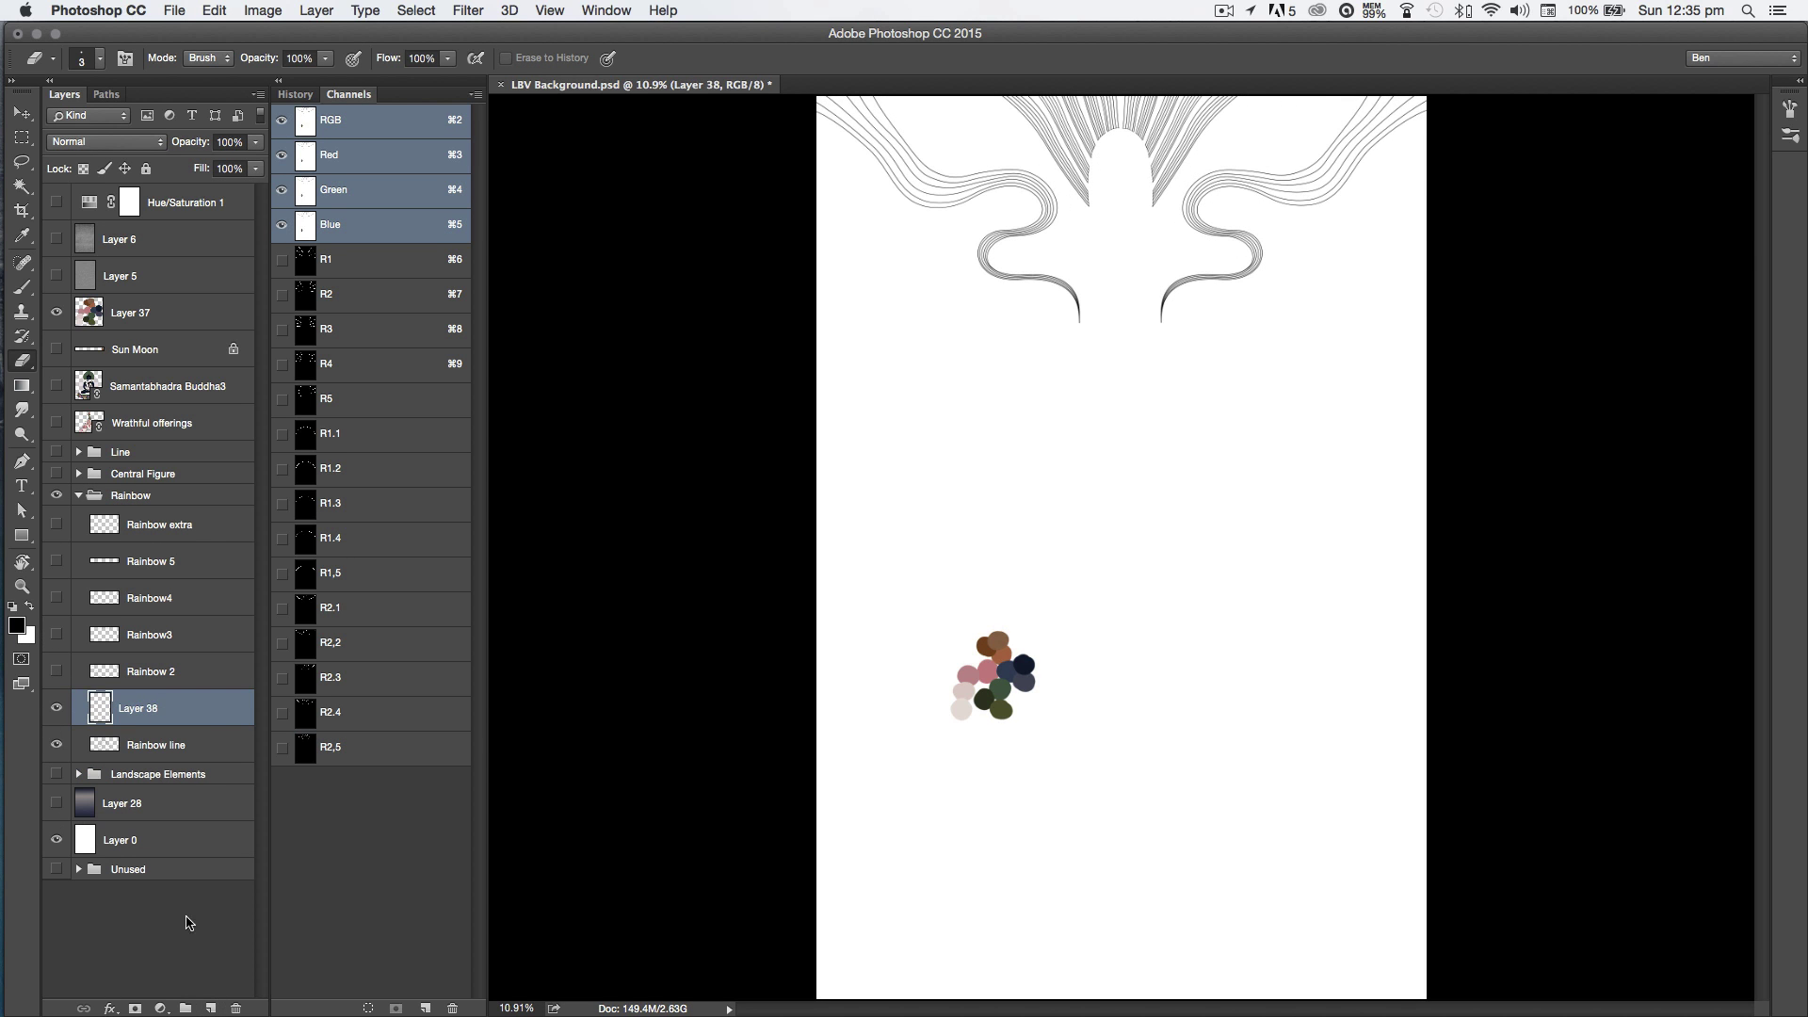
left_click_drag(182, 717, 99, 764)
Step: Show Layer 28, Layer 5, Layer 6 and the Landscape Elements group, and hide the Rainbow line layer
left_click(54, 803)
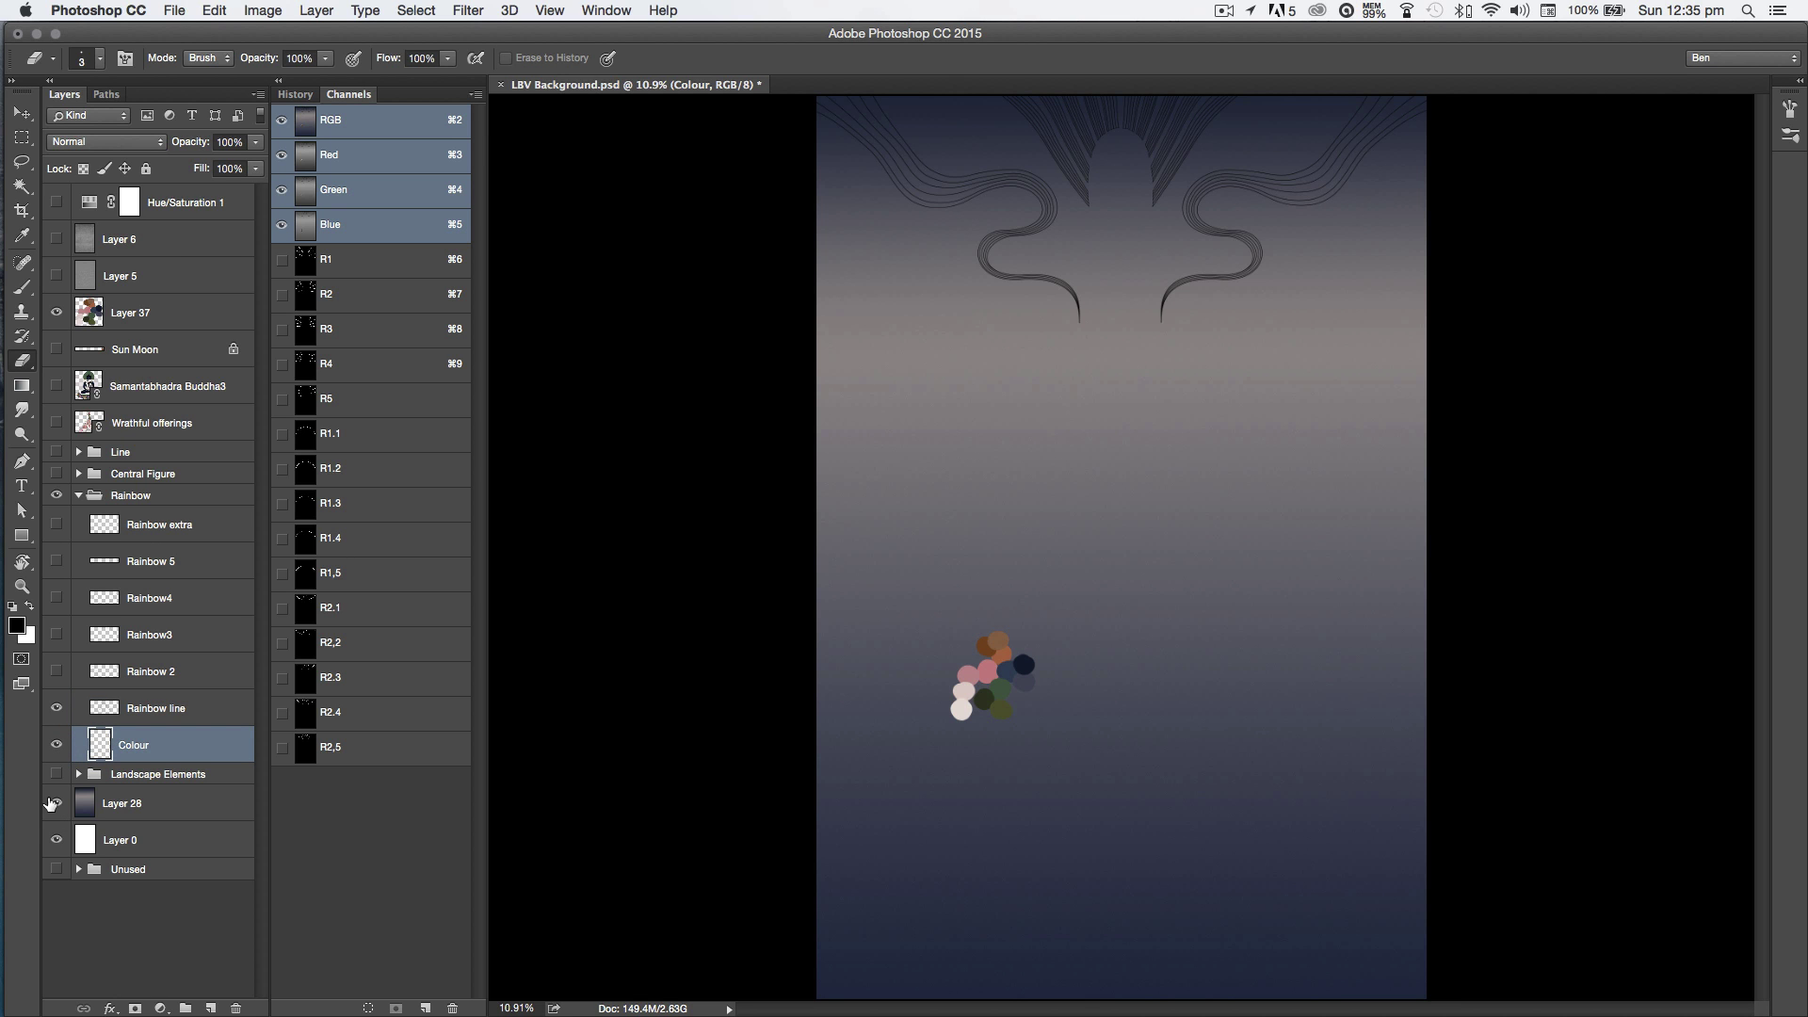
left_click_drag(56, 239, 56, 282)
left_click(57, 774)
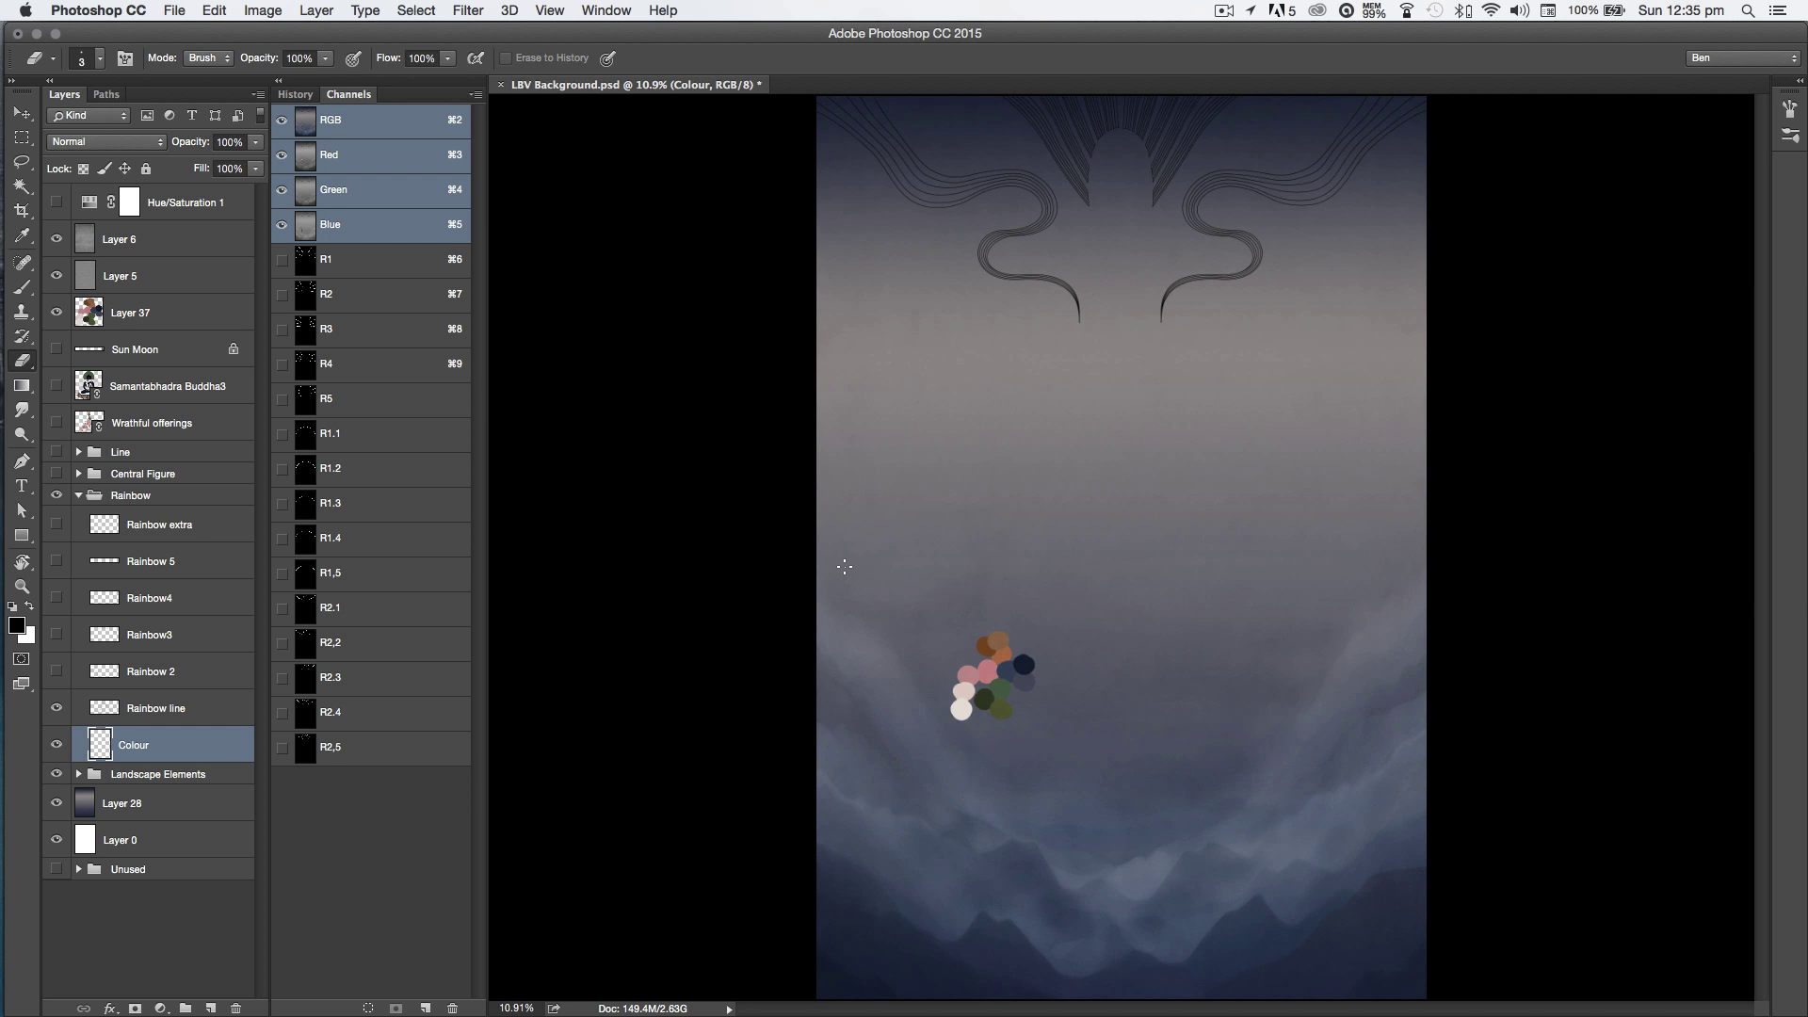
left_click(58, 709)
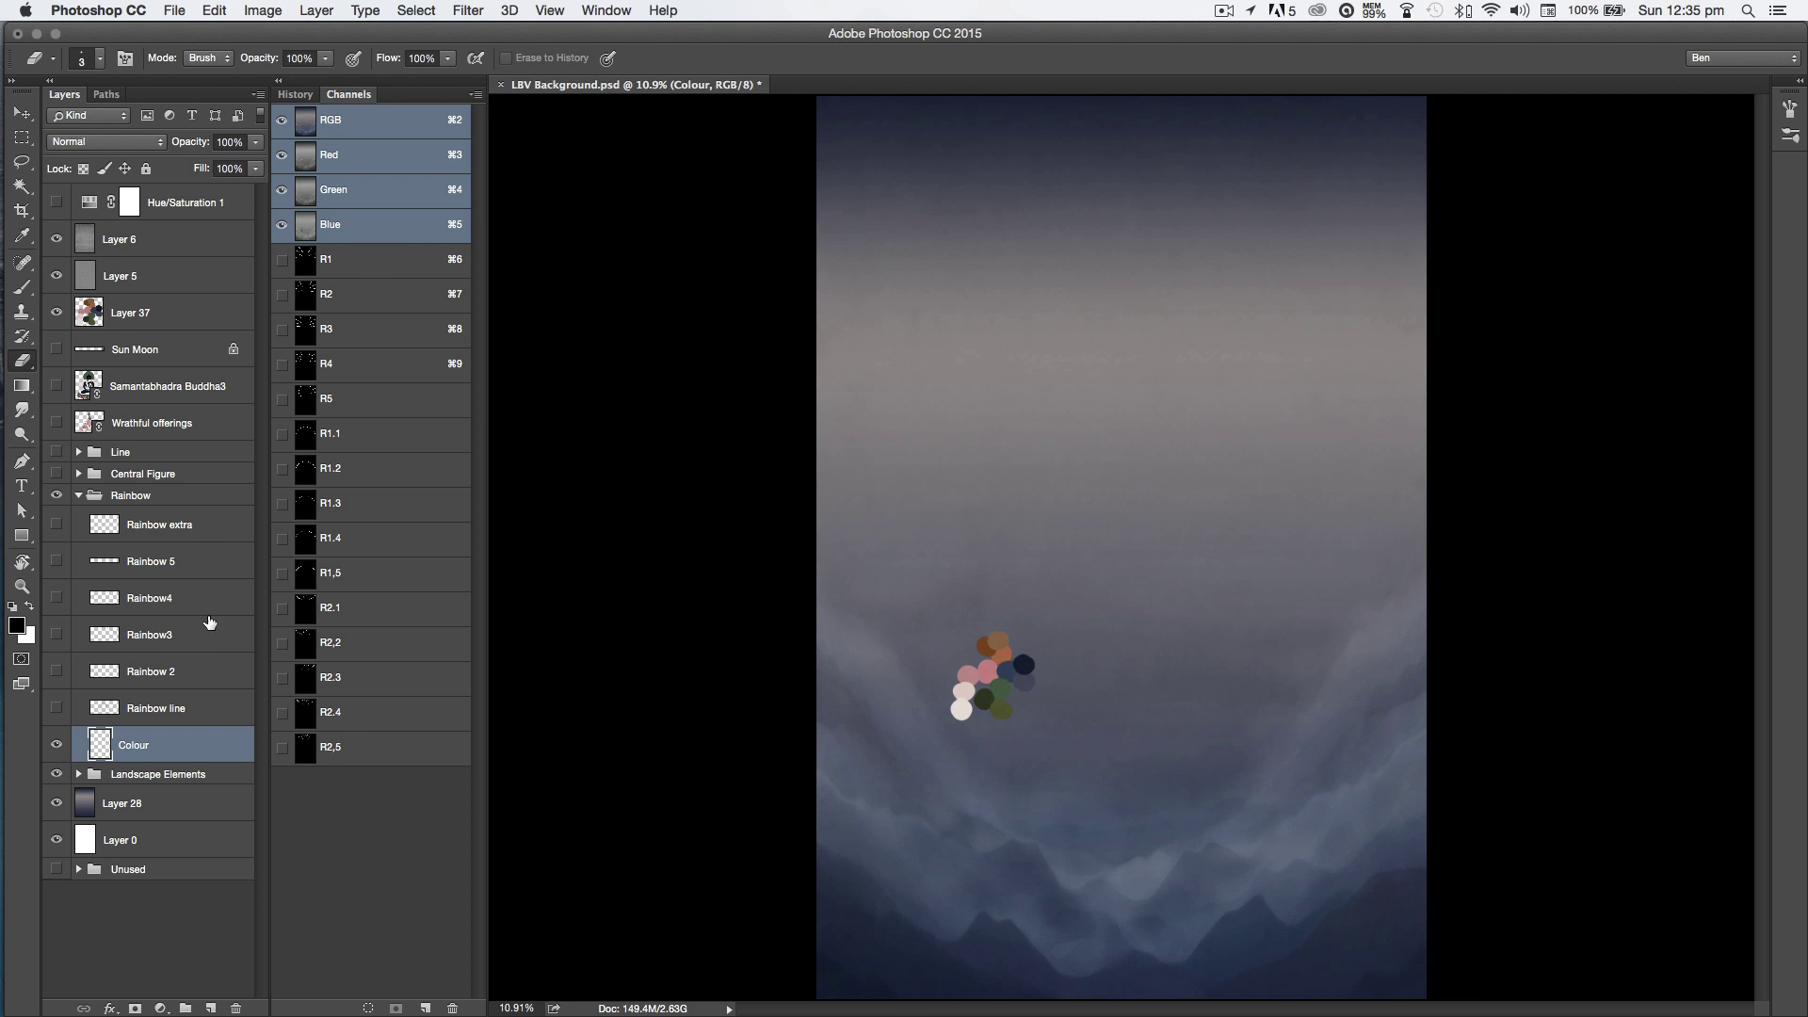
Step: Load the first-stripe channels R1, R1.1 and R2.1 as one selection and fill it with the palette's blue on the Colour layer
left_click(365, 270, "super")
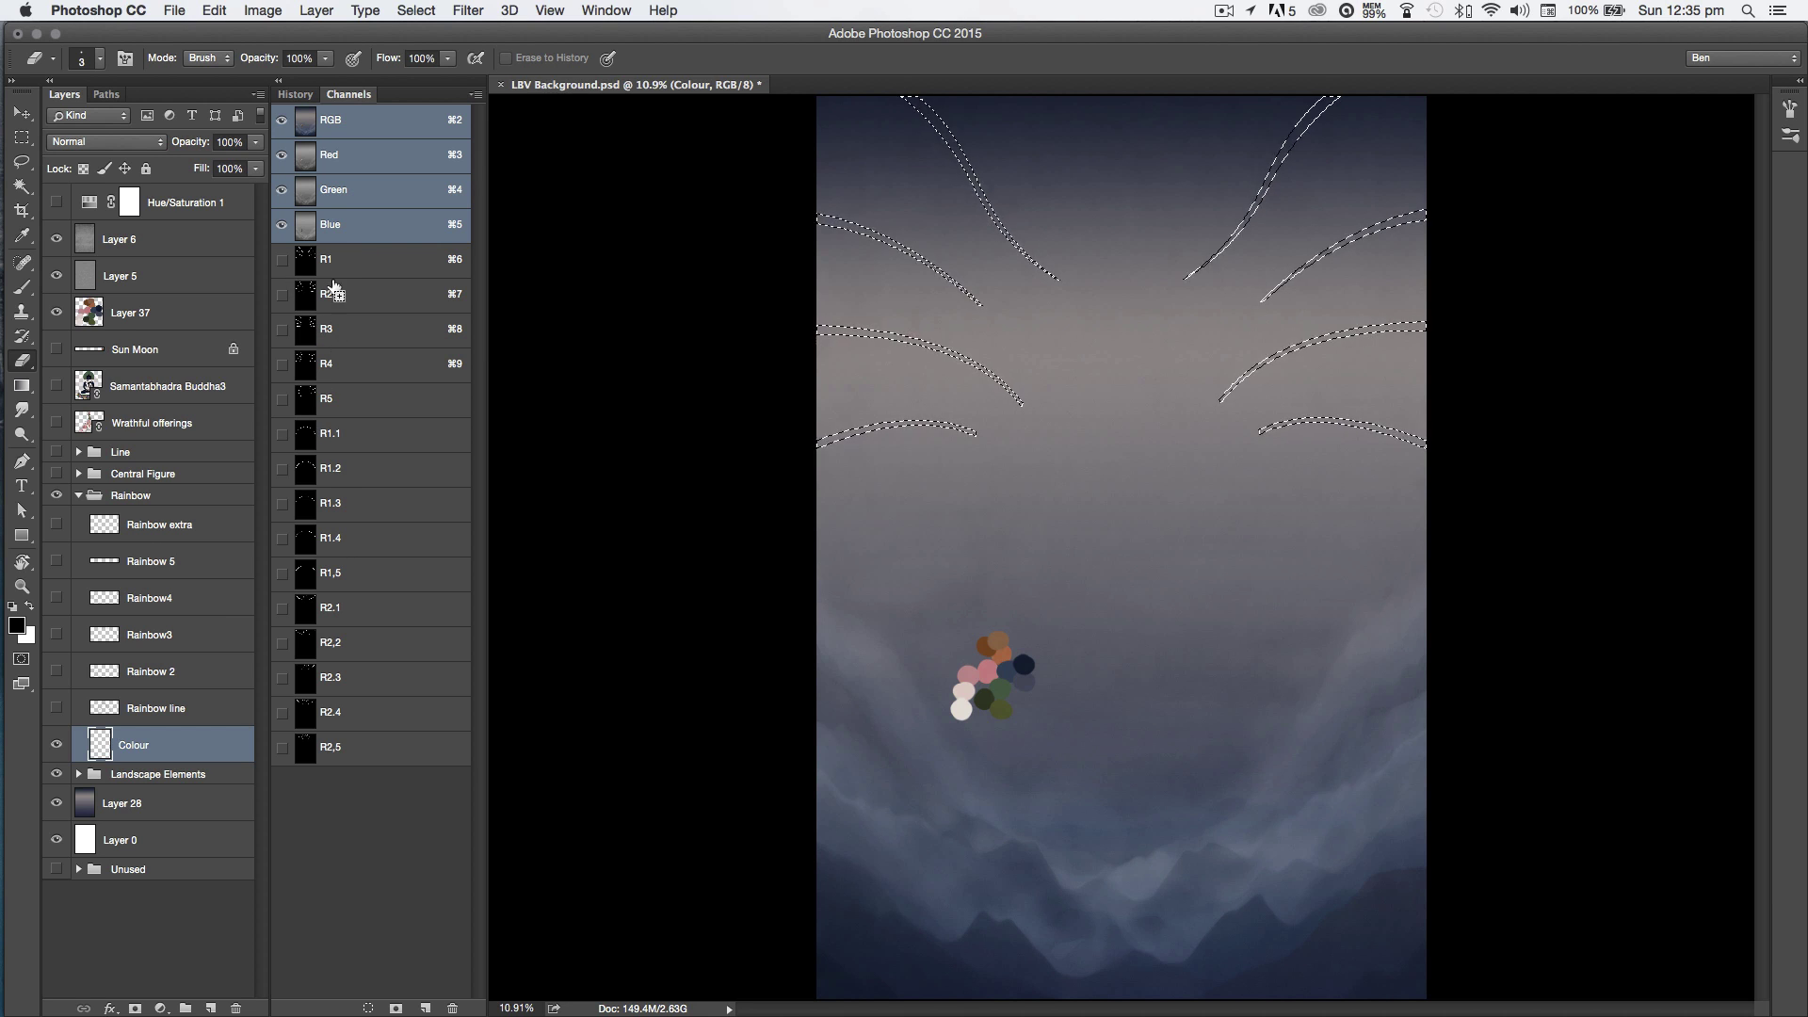
left_click(331, 461, "shift+super")
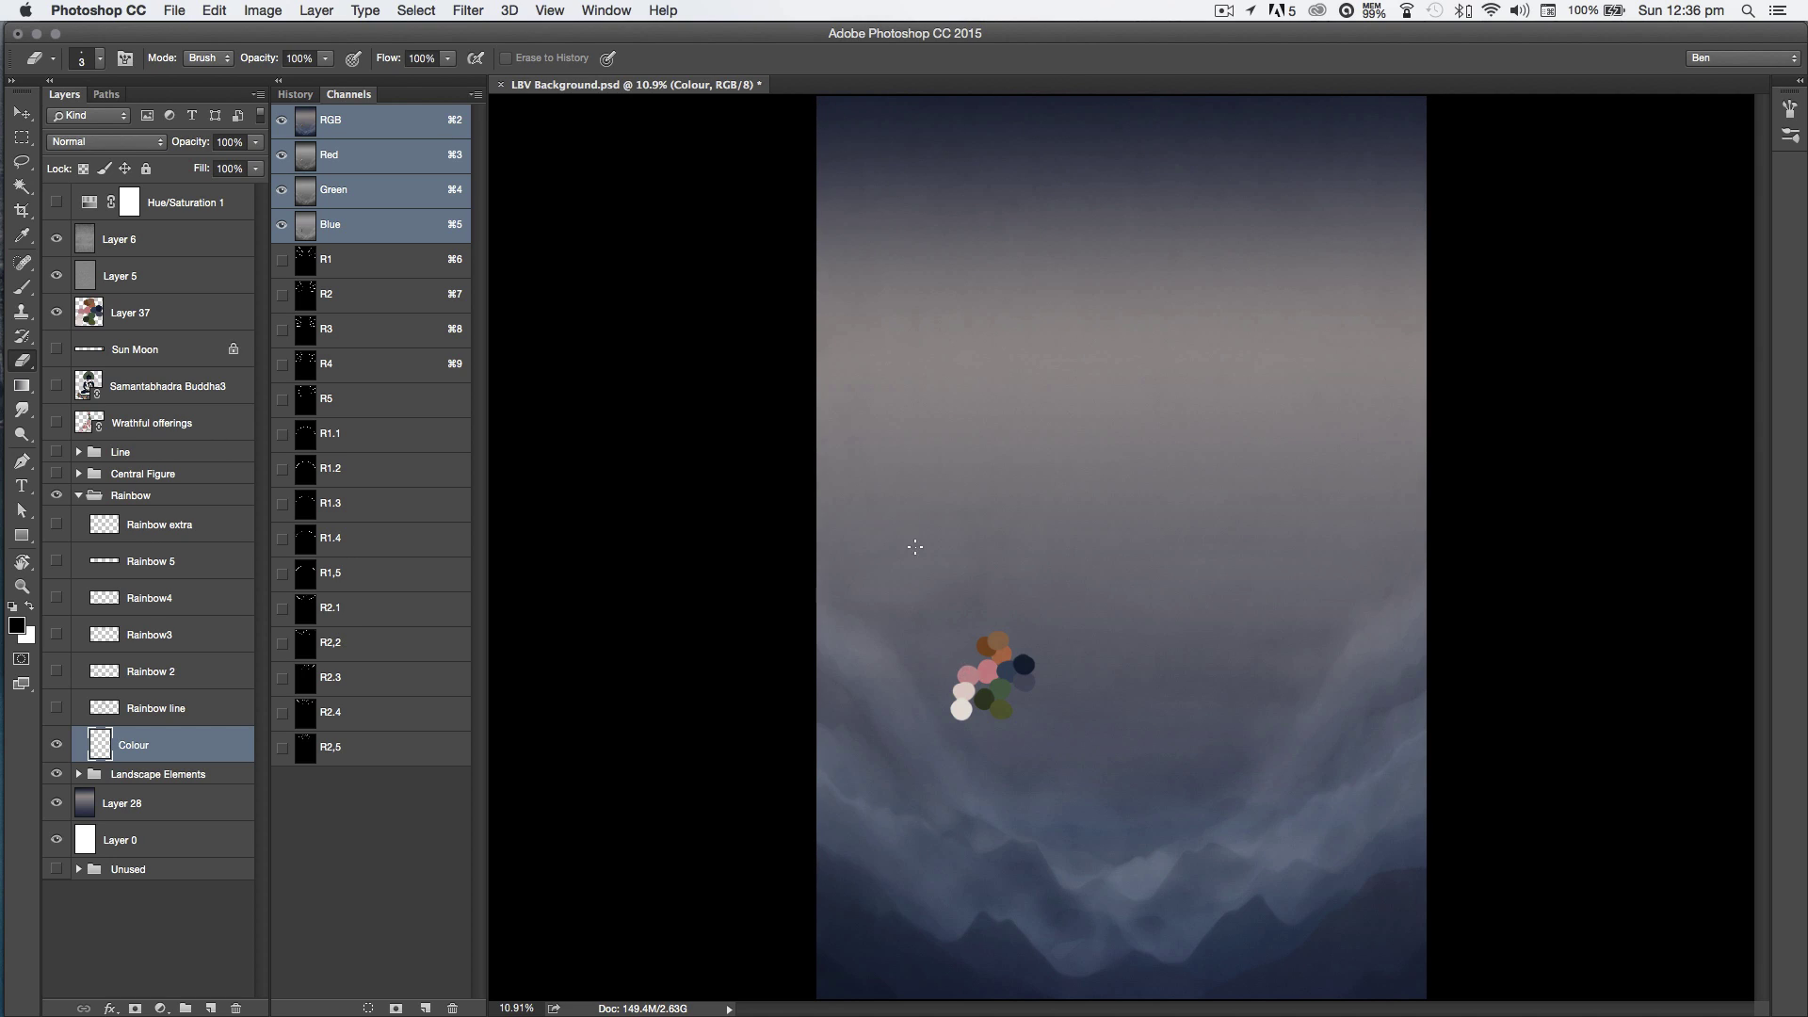
left_click(1005, 669)
key("Return")
key("b")
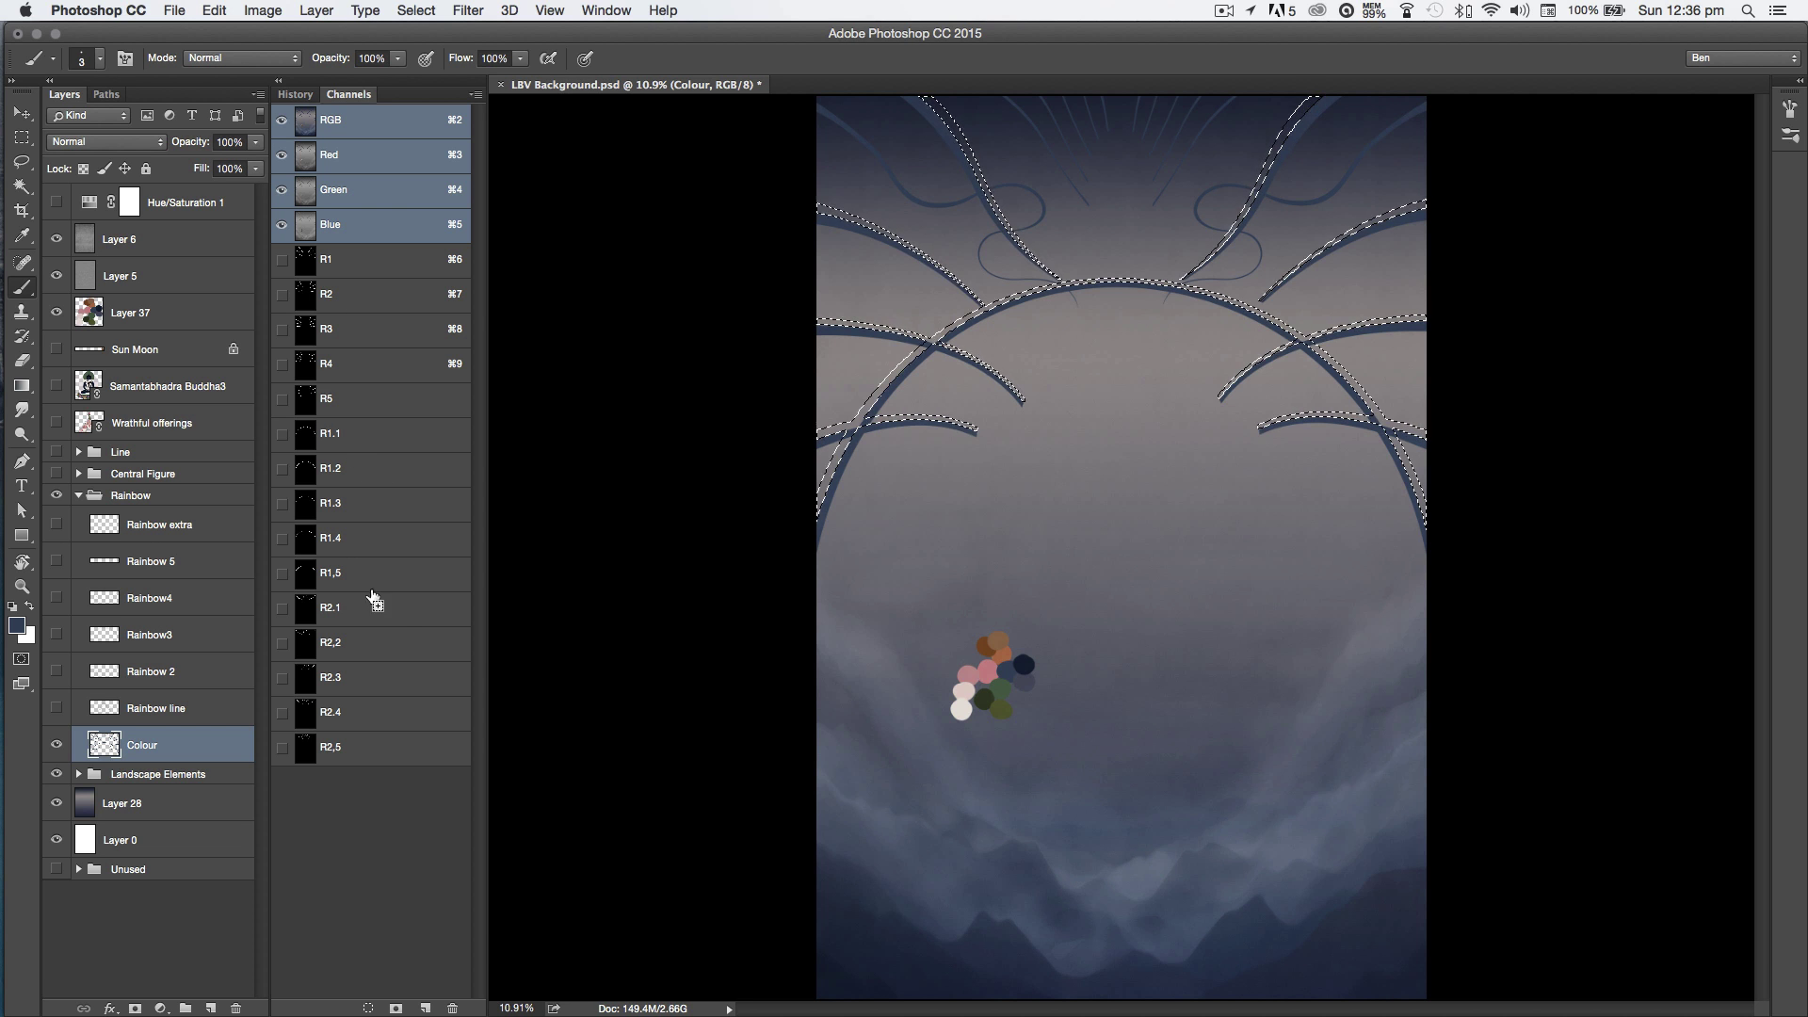
Step: Load the second-stripe channels R2, R1.2 and R2,2 as one selection and fill it with the palette's rose pink
left_click(396, 640, "shift+super")
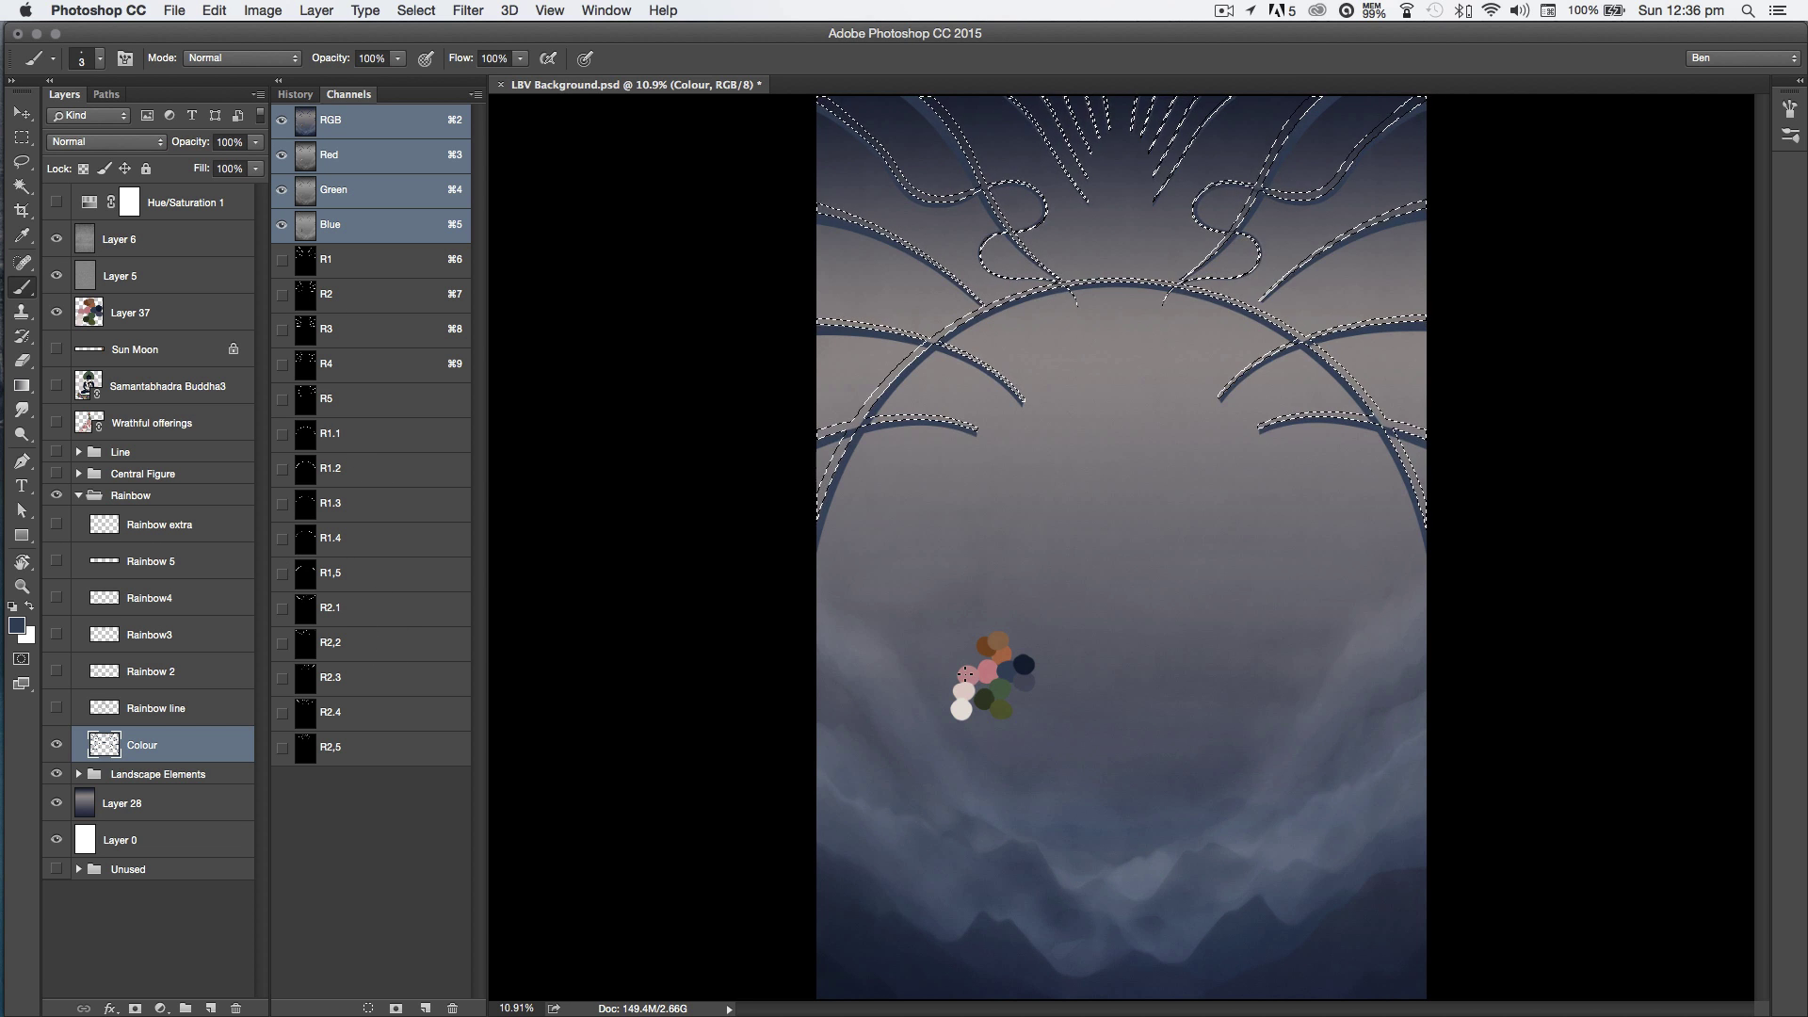
left_click(977, 667, "alt")
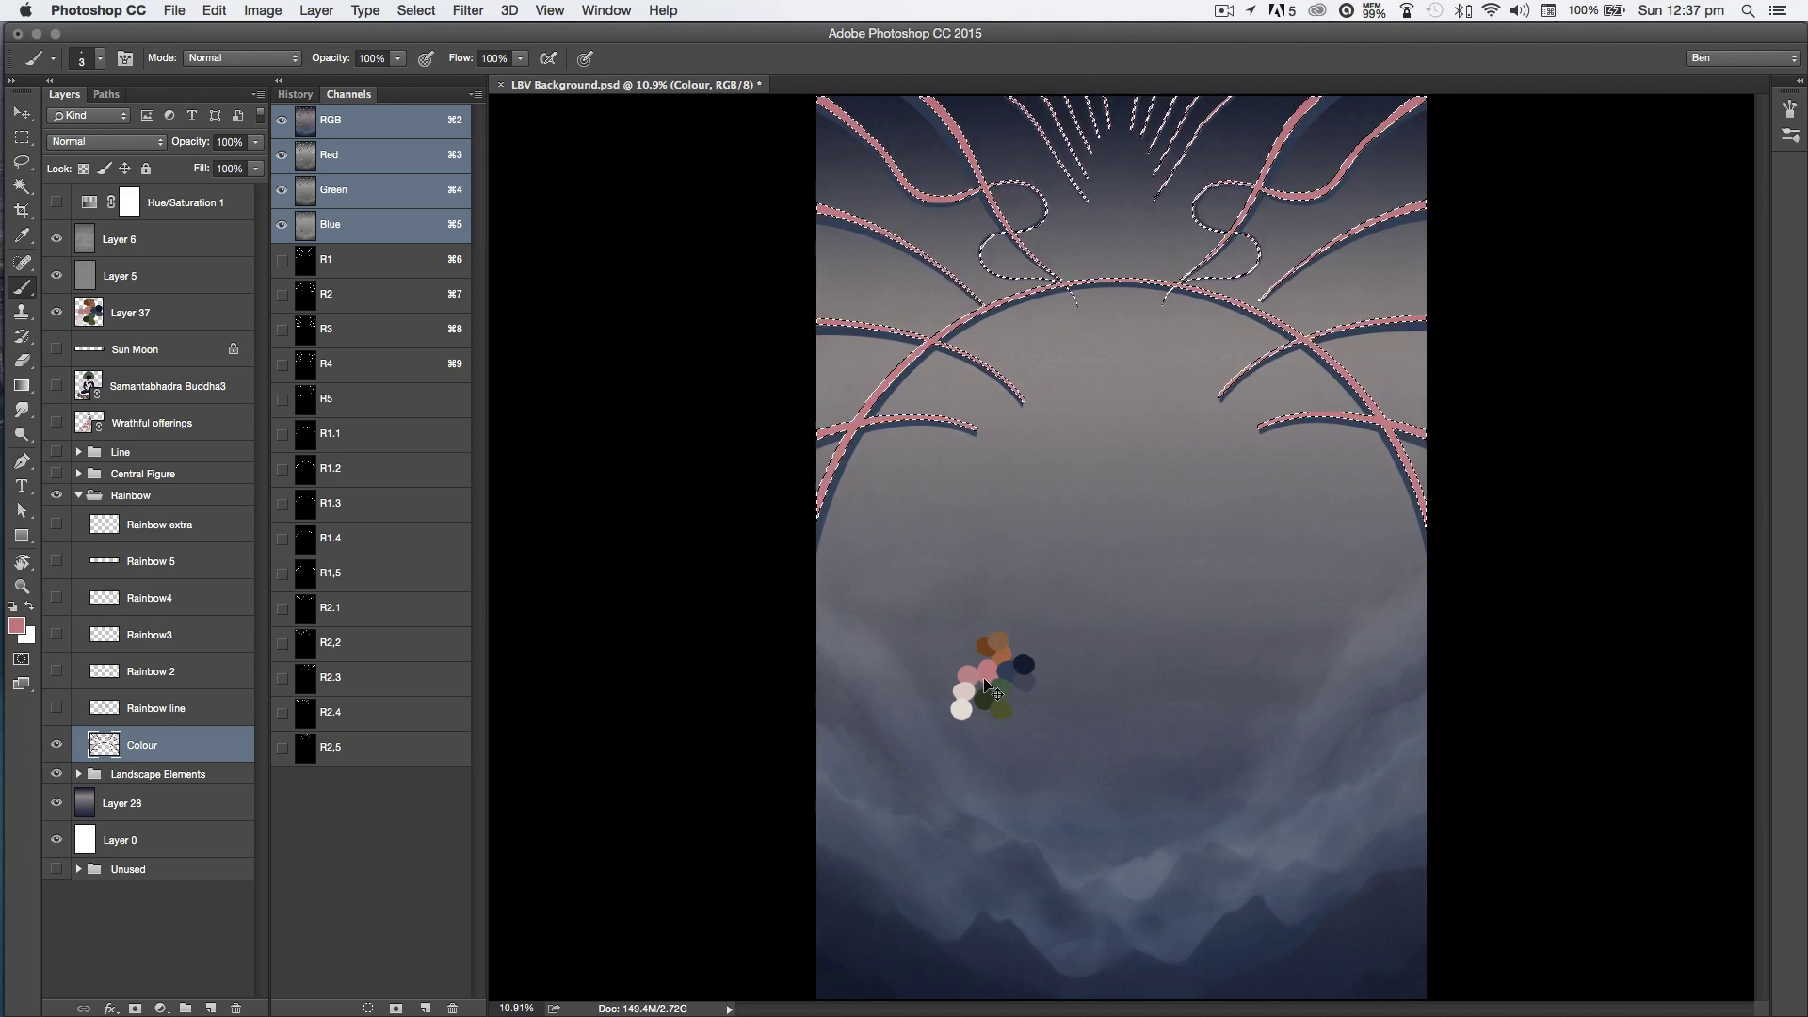
Step: Lower the saturation of the pink second stripes to -35 with Hue/Saturation
key("super+u")
left_click_drag(657, 454, 623, 461)
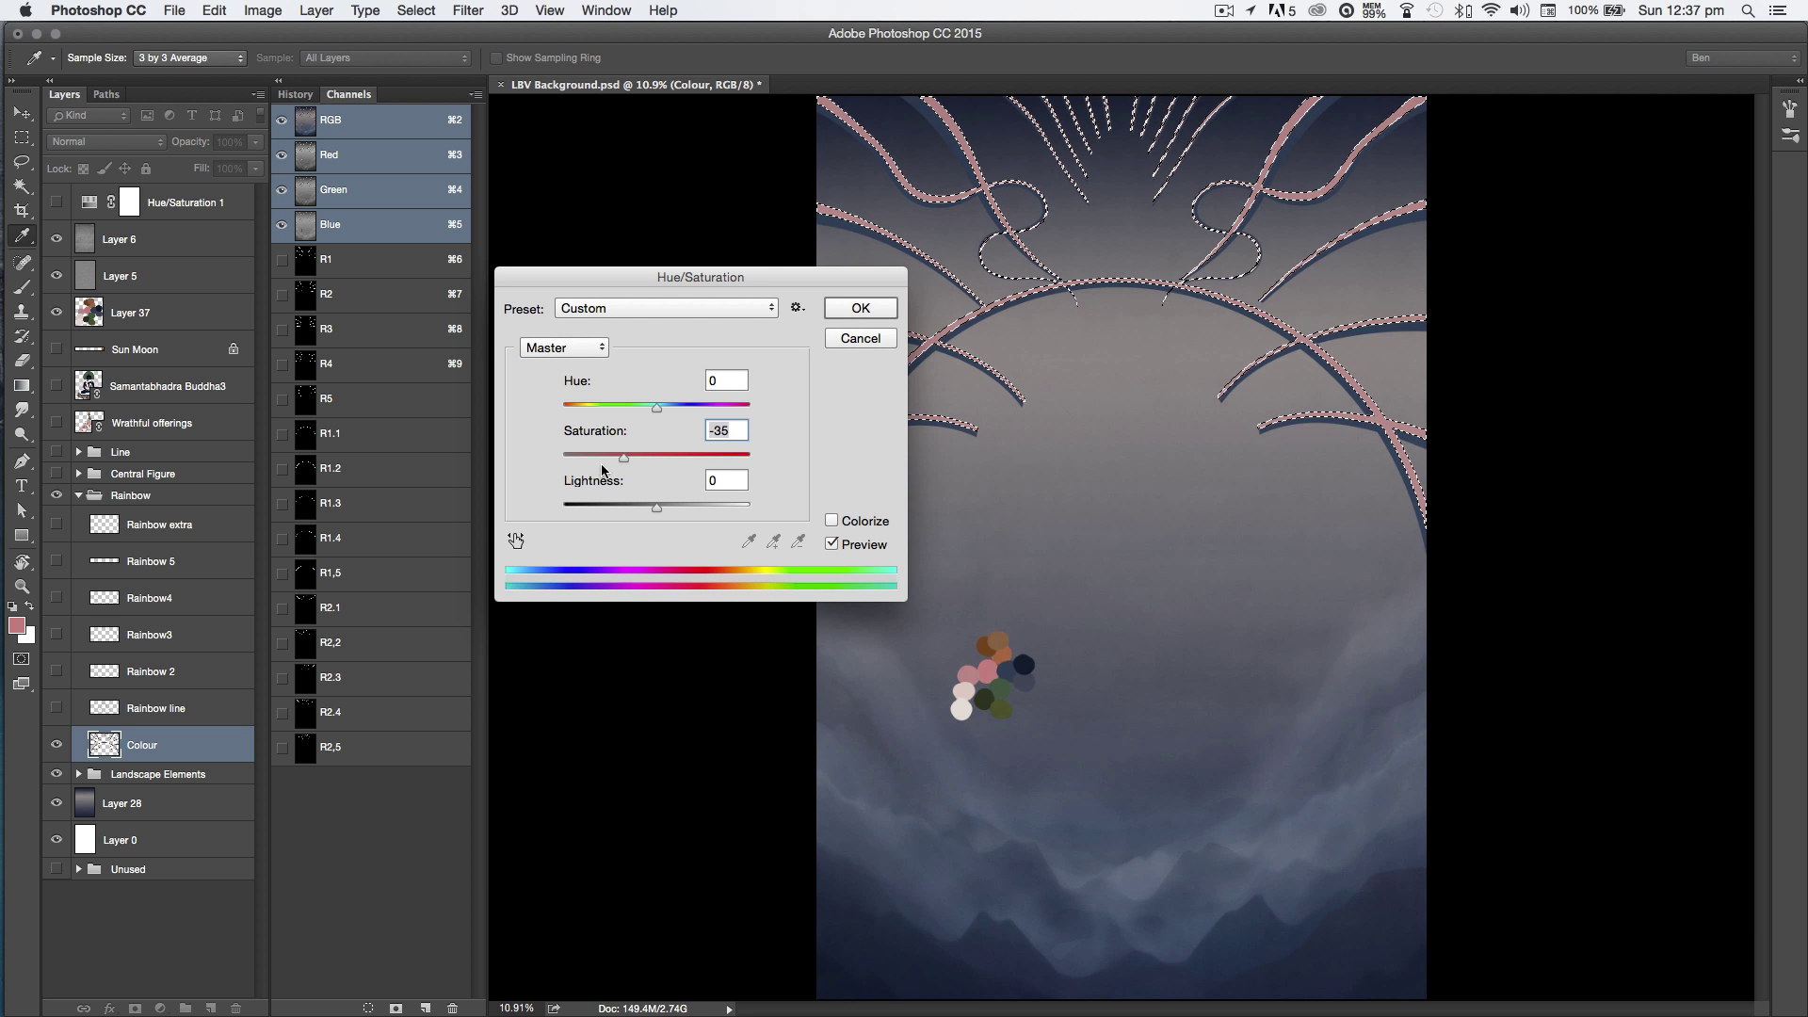
key("Return")
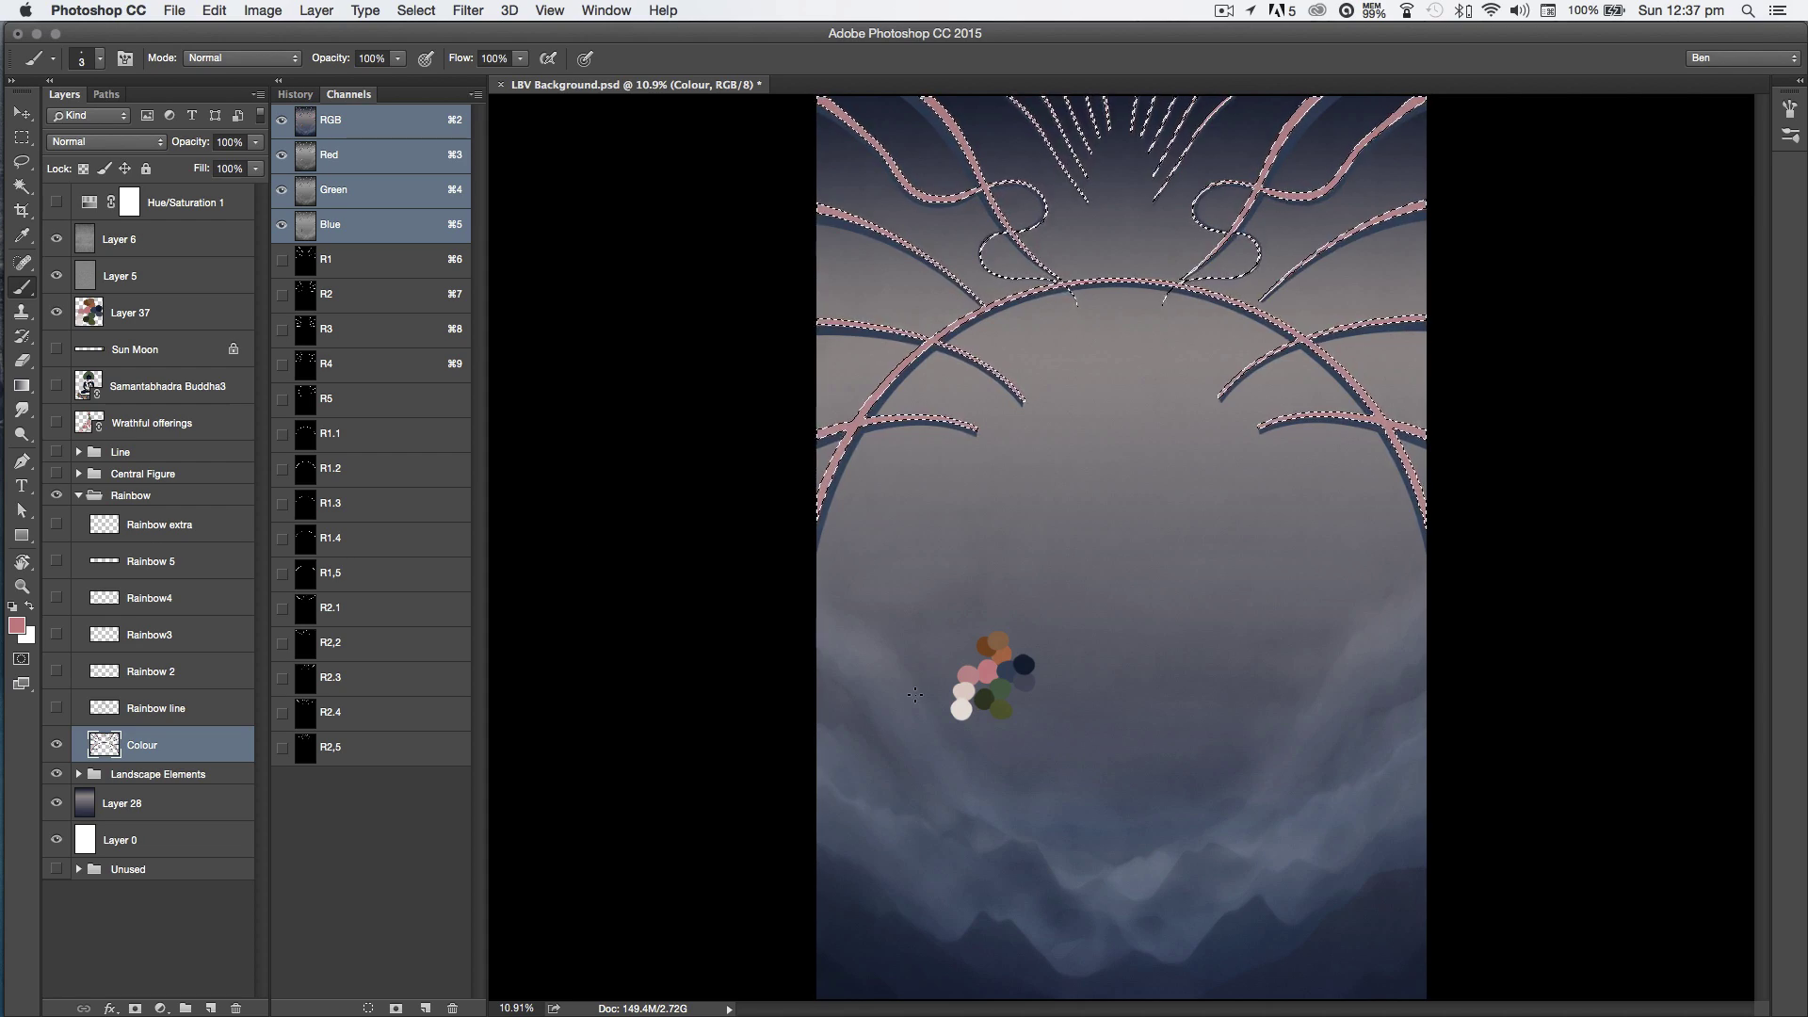
Step: Try filling the combined third-stripe channels R3, R1.3 and R2.3 with the palette's dark green
left_click(346, 337, "super")
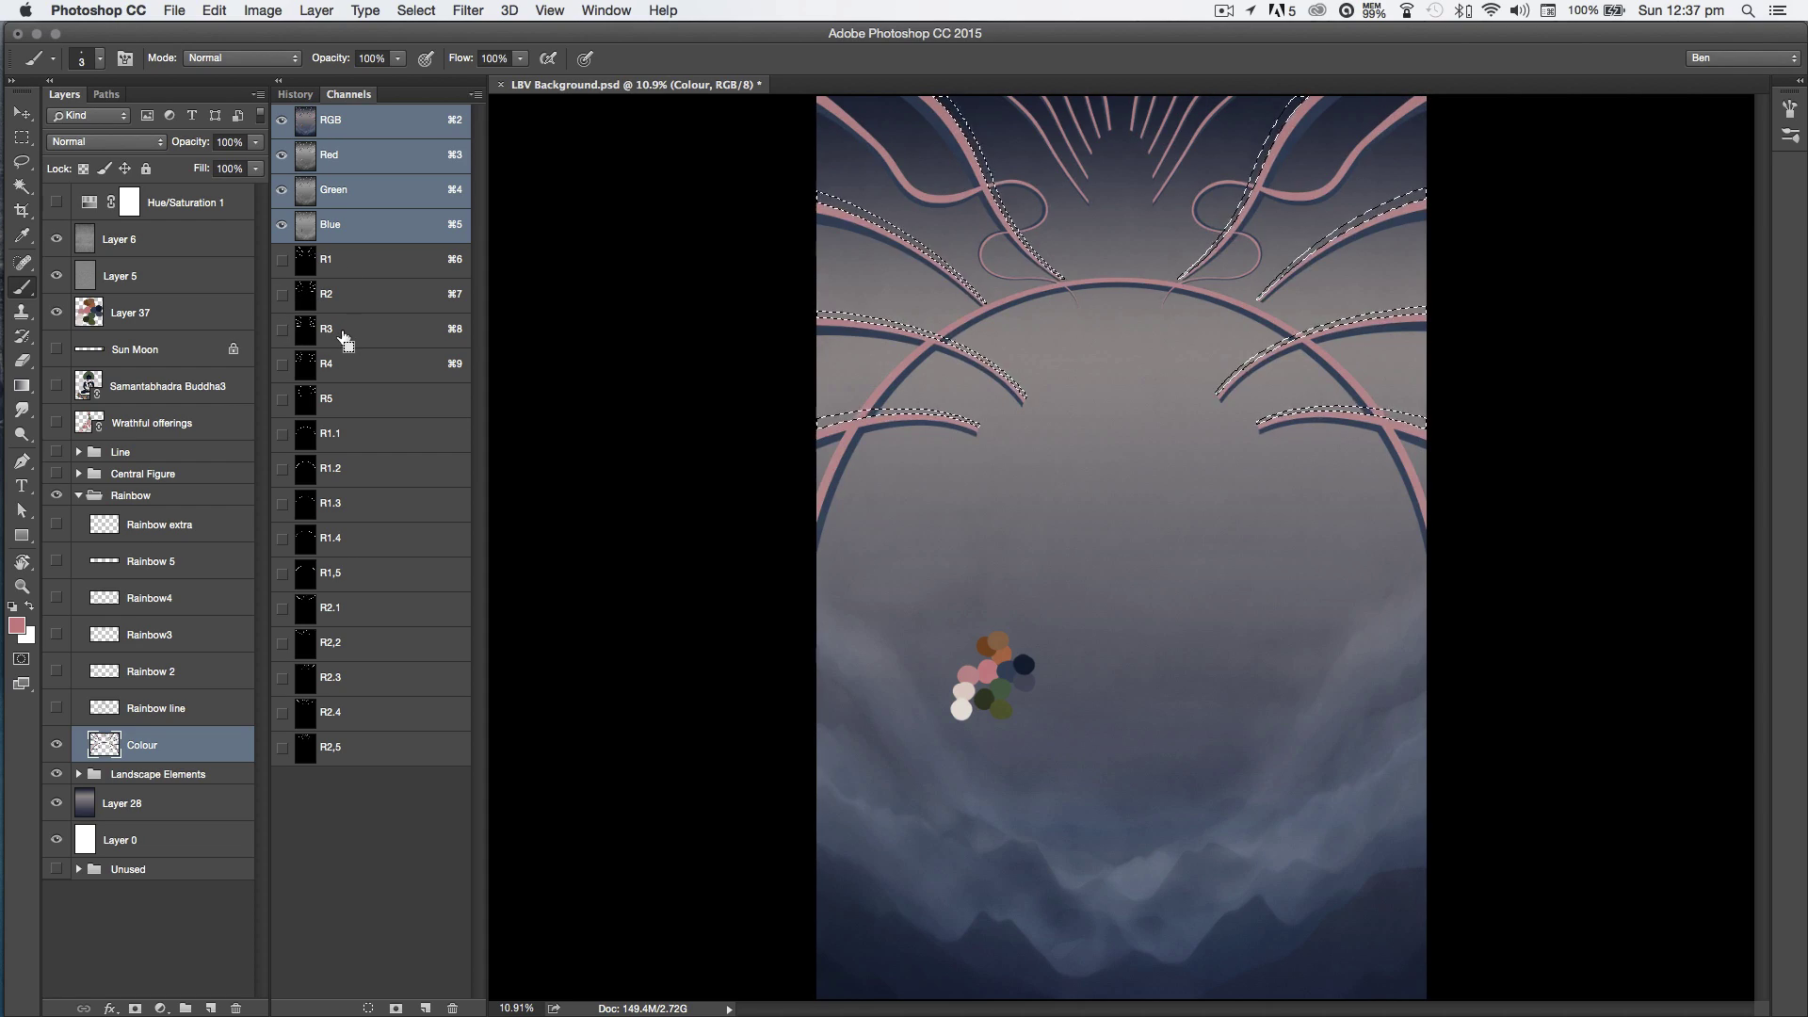
left_click(376, 504, "shift+super")
left_click(379, 681, "shift+super")
left_click(989, 692, "alt")
key("alt+BackSpace")
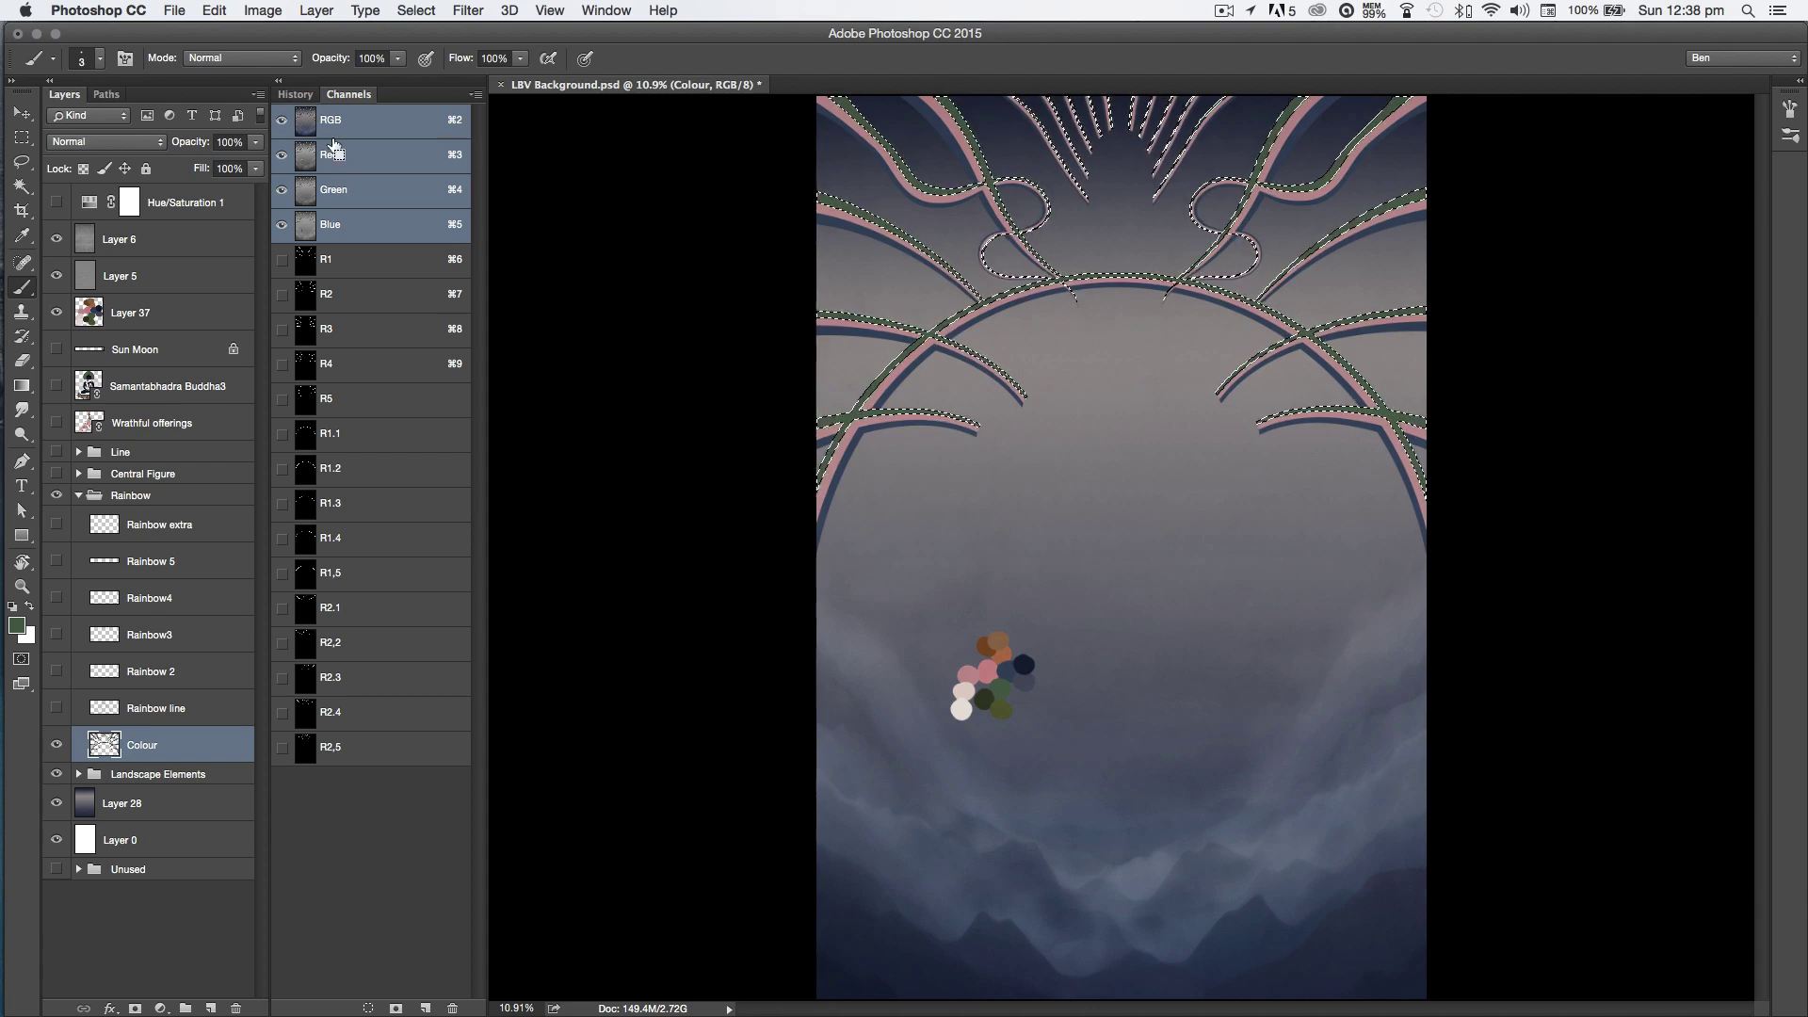
Step: Undo back to the second-stripe selection and try green instead of pink on those stripes
key("super+z")
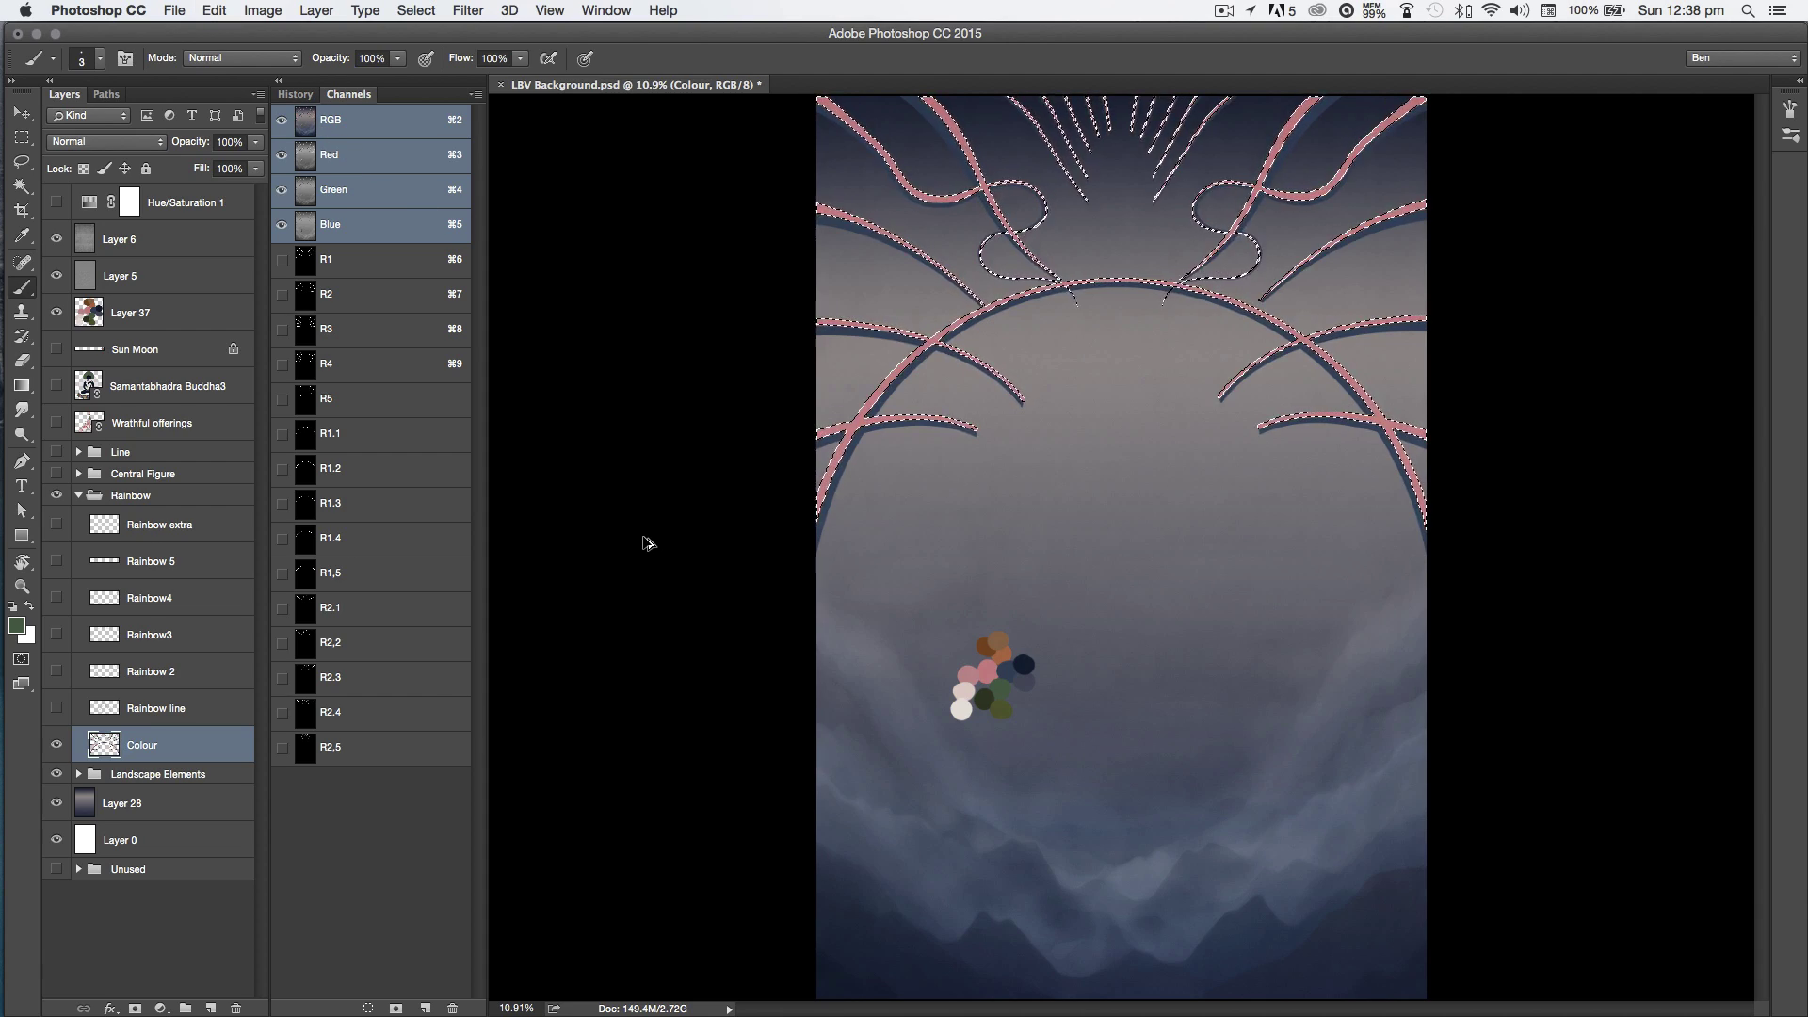
key("super+z")
key("super+shift+z")
key("super+shift+z")
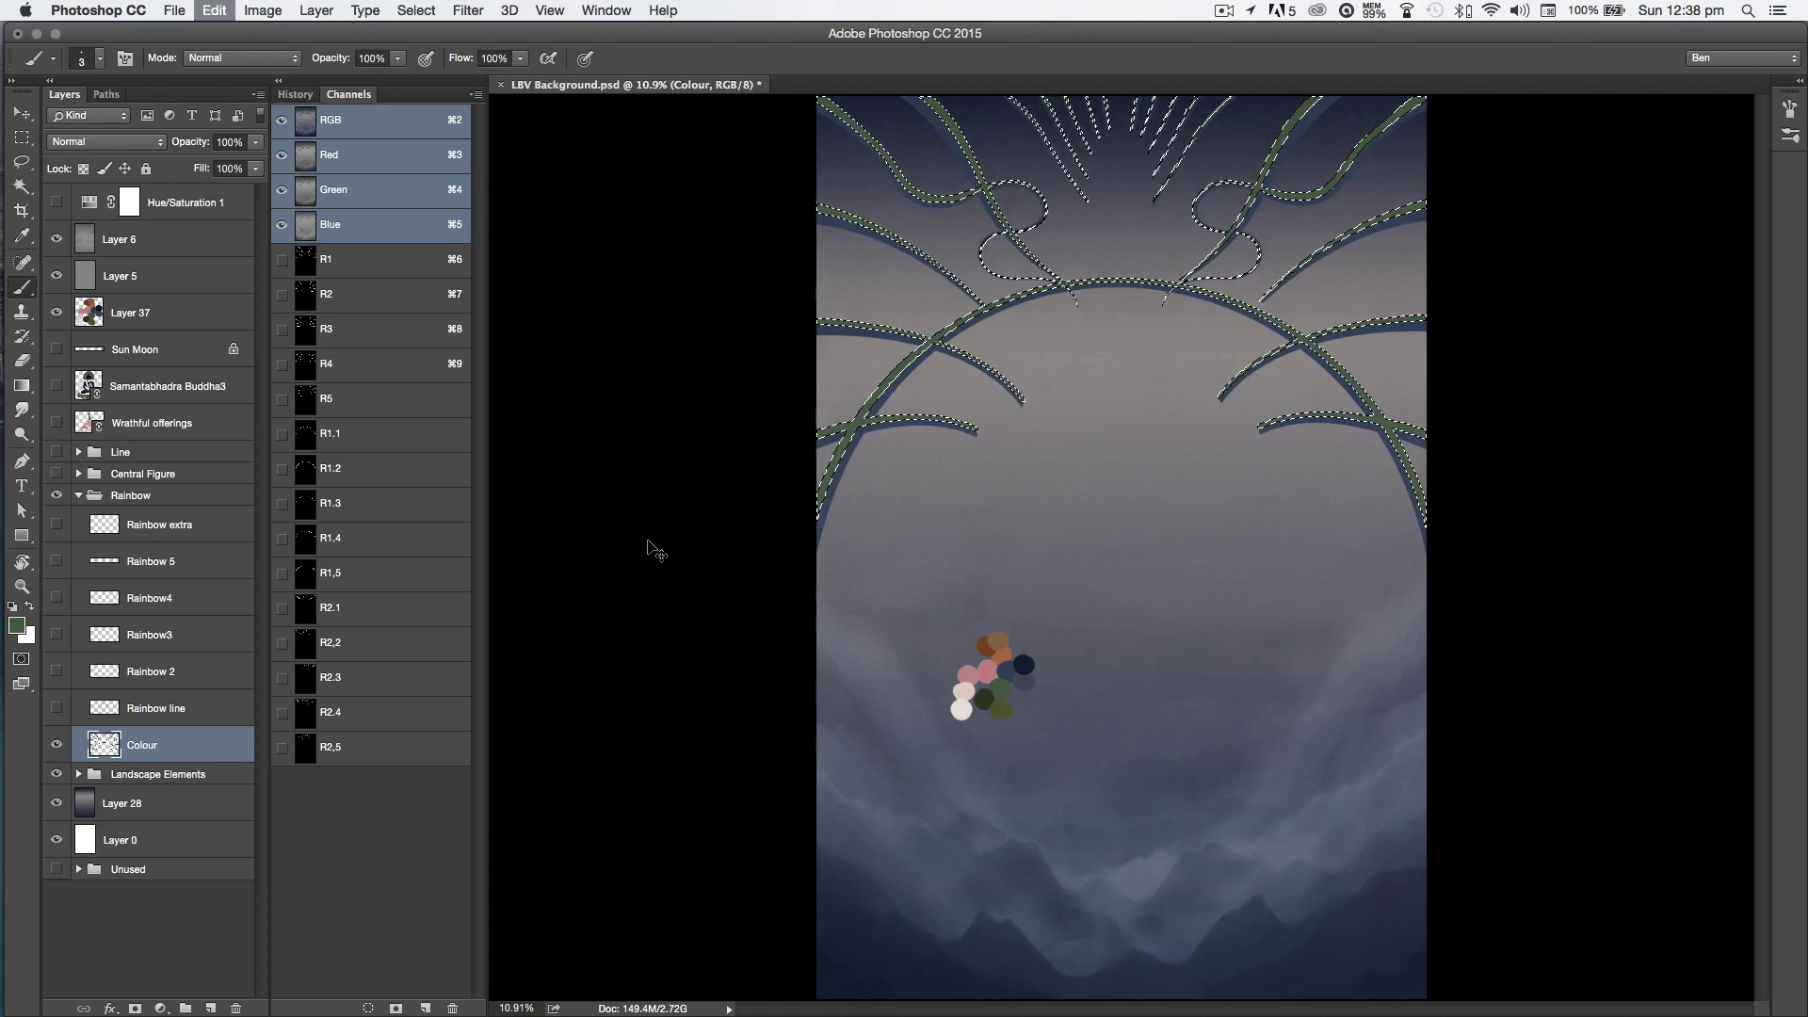
key("super+z")
Step: Try the palette's brown as the fill for the selected second stripes
left_click(986, 649, "alt")
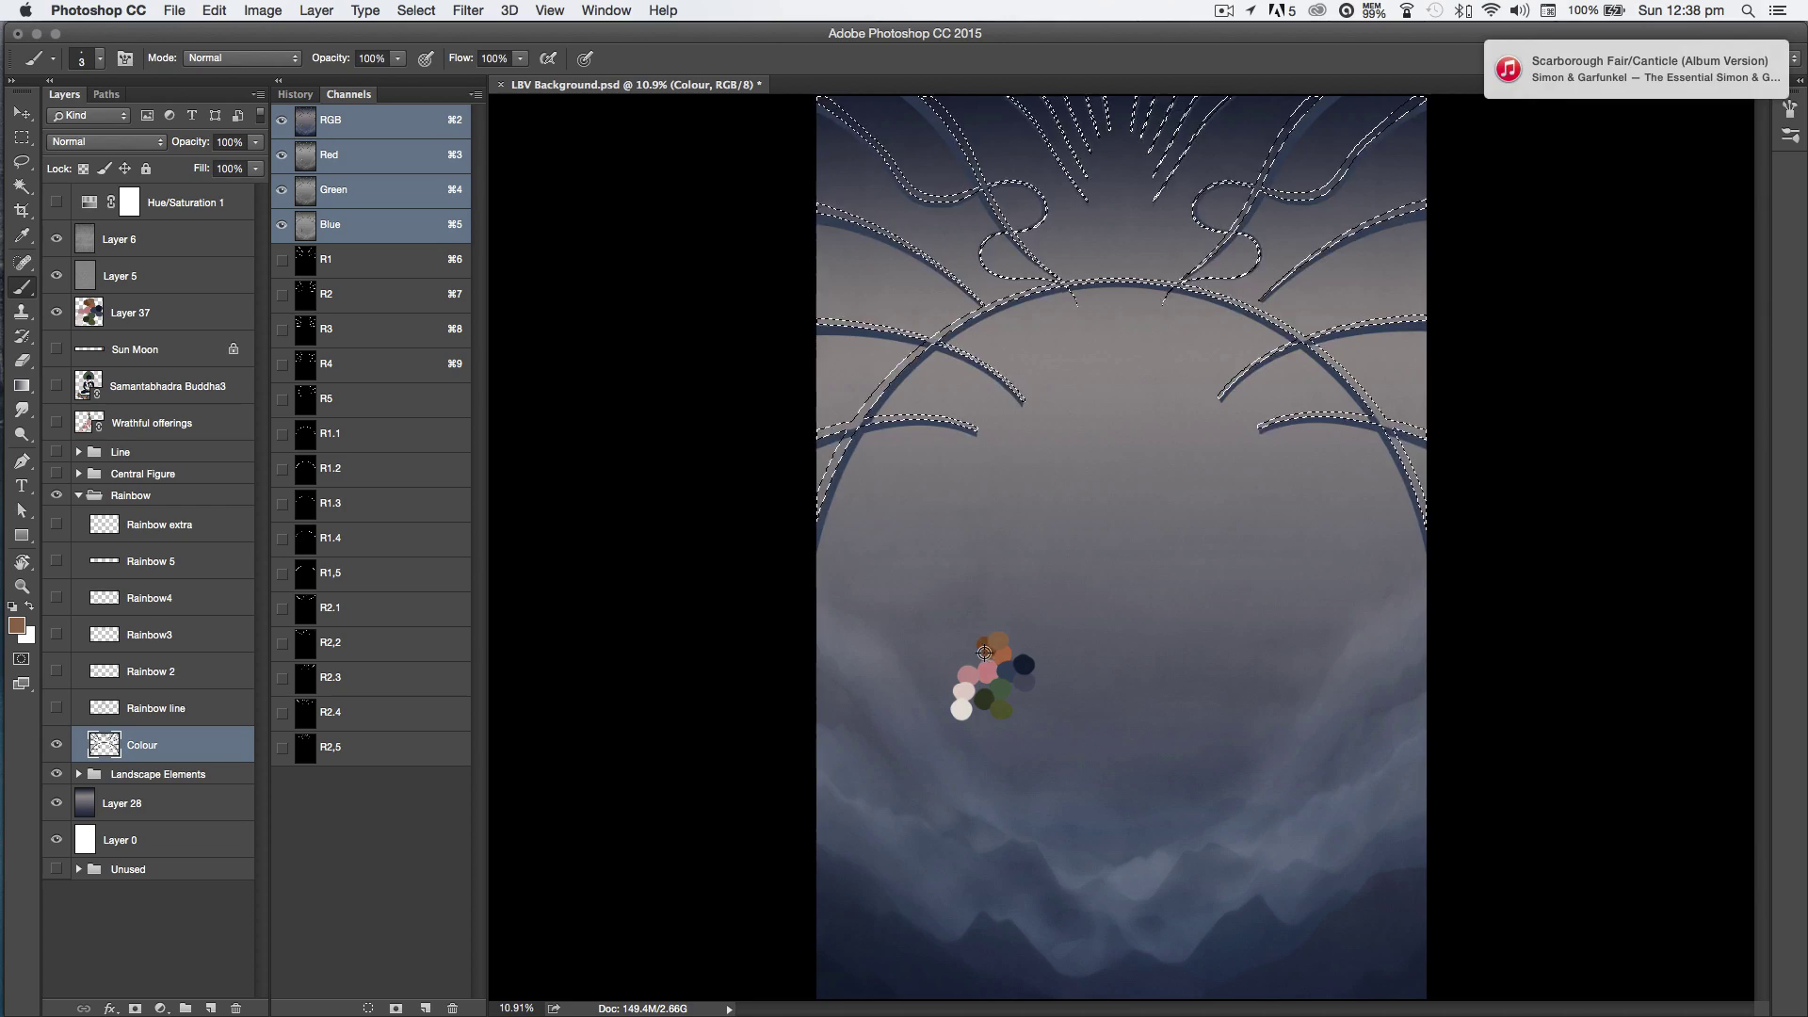
key("alt+BackSpace")
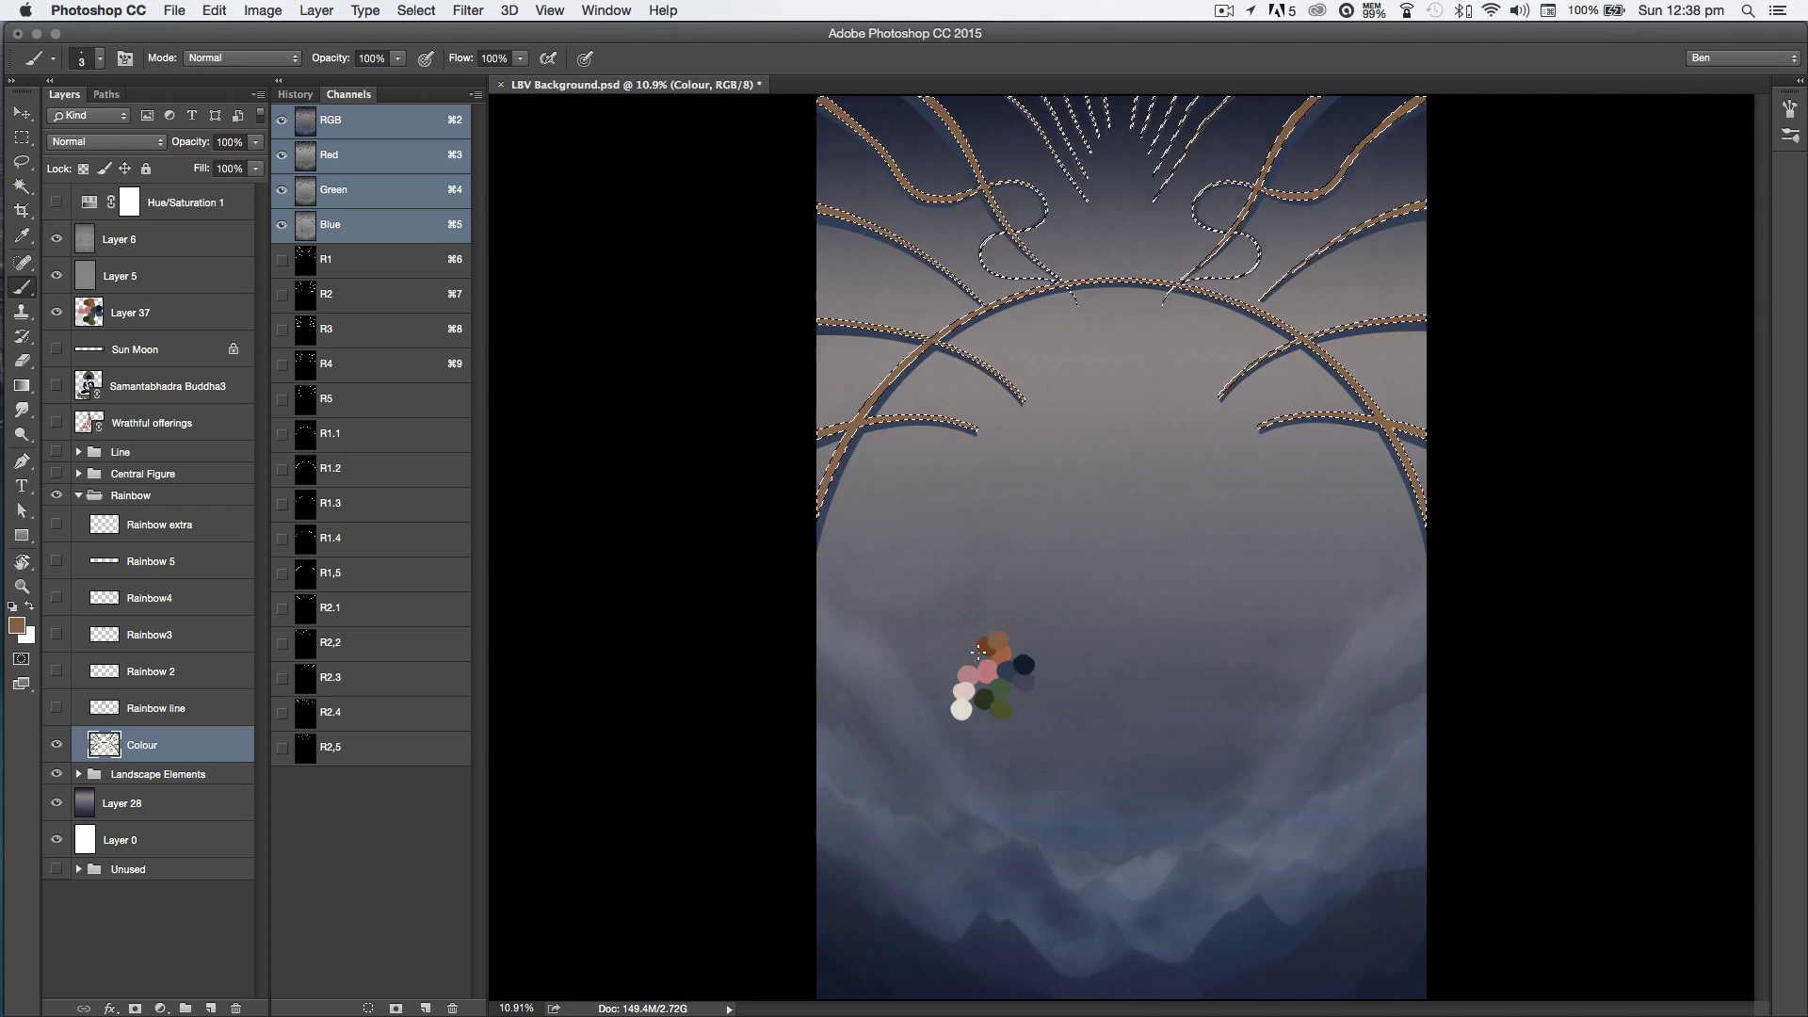
key("super+z")
Step: Fill the selected second stripes with the palette's orange
left_click(1001, 661, "alt")
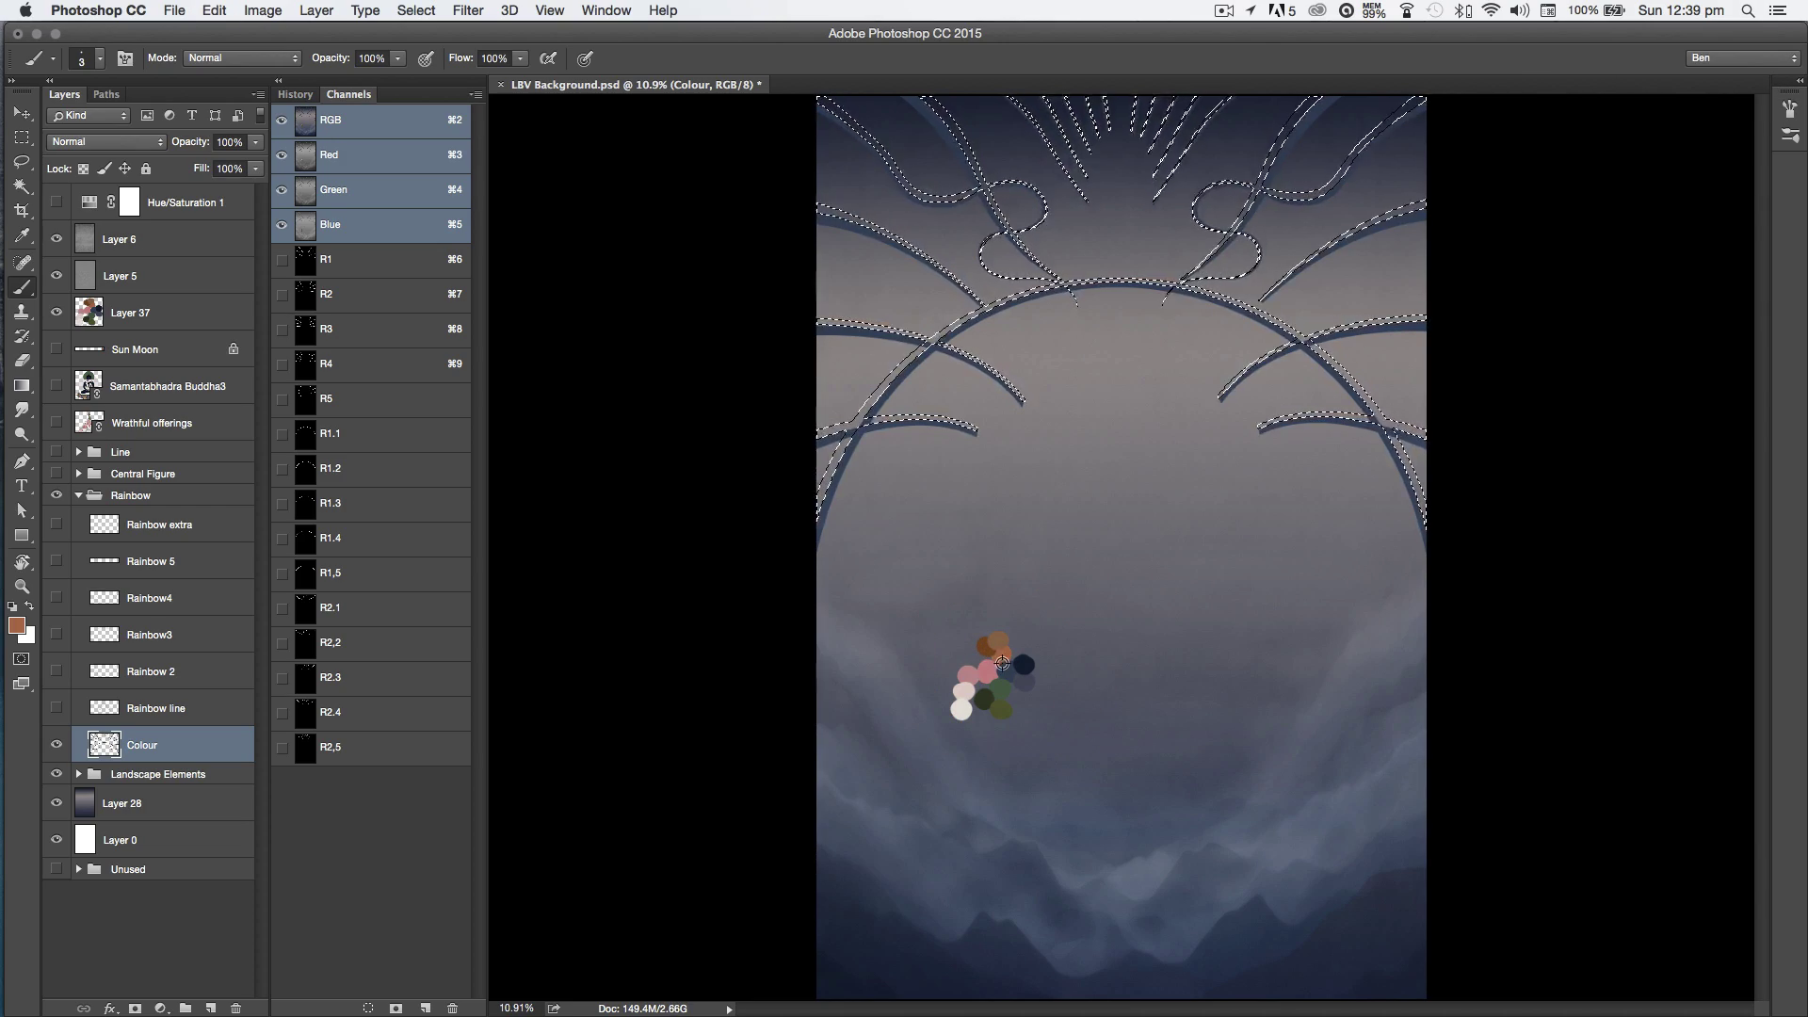
key("Return")
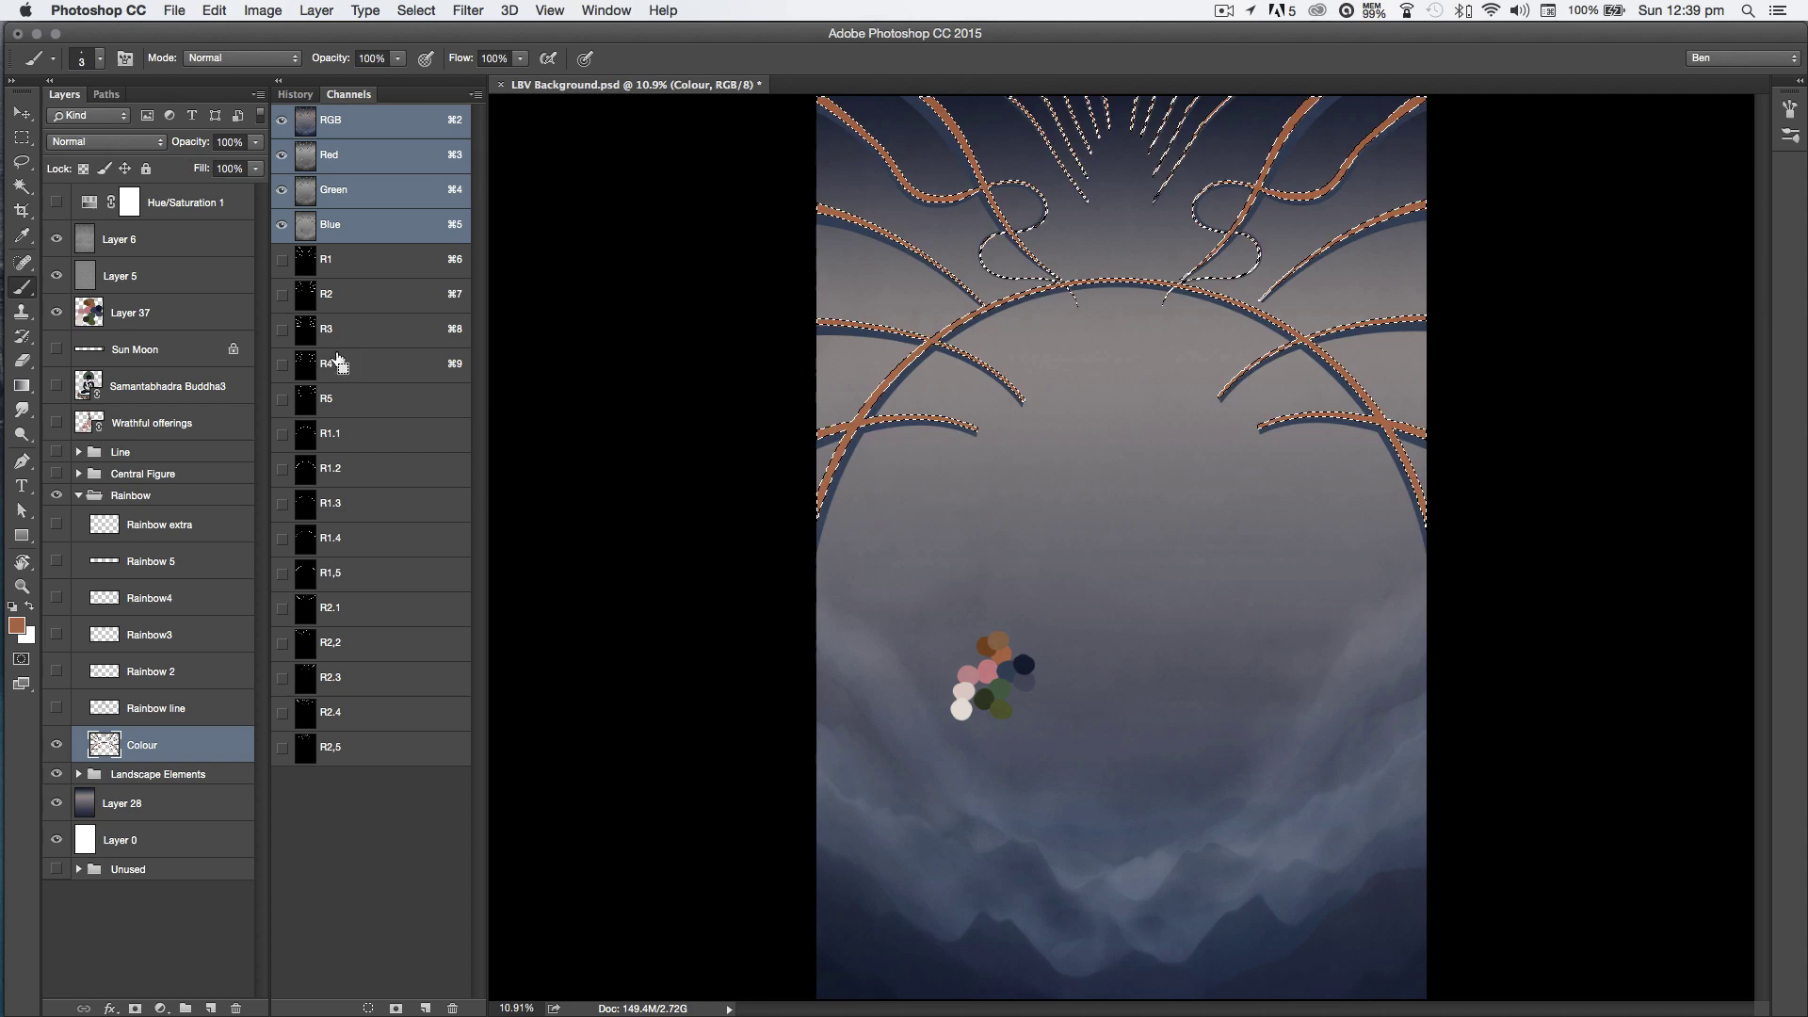
Step: Load the third-stripe channels R3, R1.3 and R2.3 as one selection and fill it with the palette's olive green
left_click(364, 335, "super")
left_click(356, 468, "shift+super")
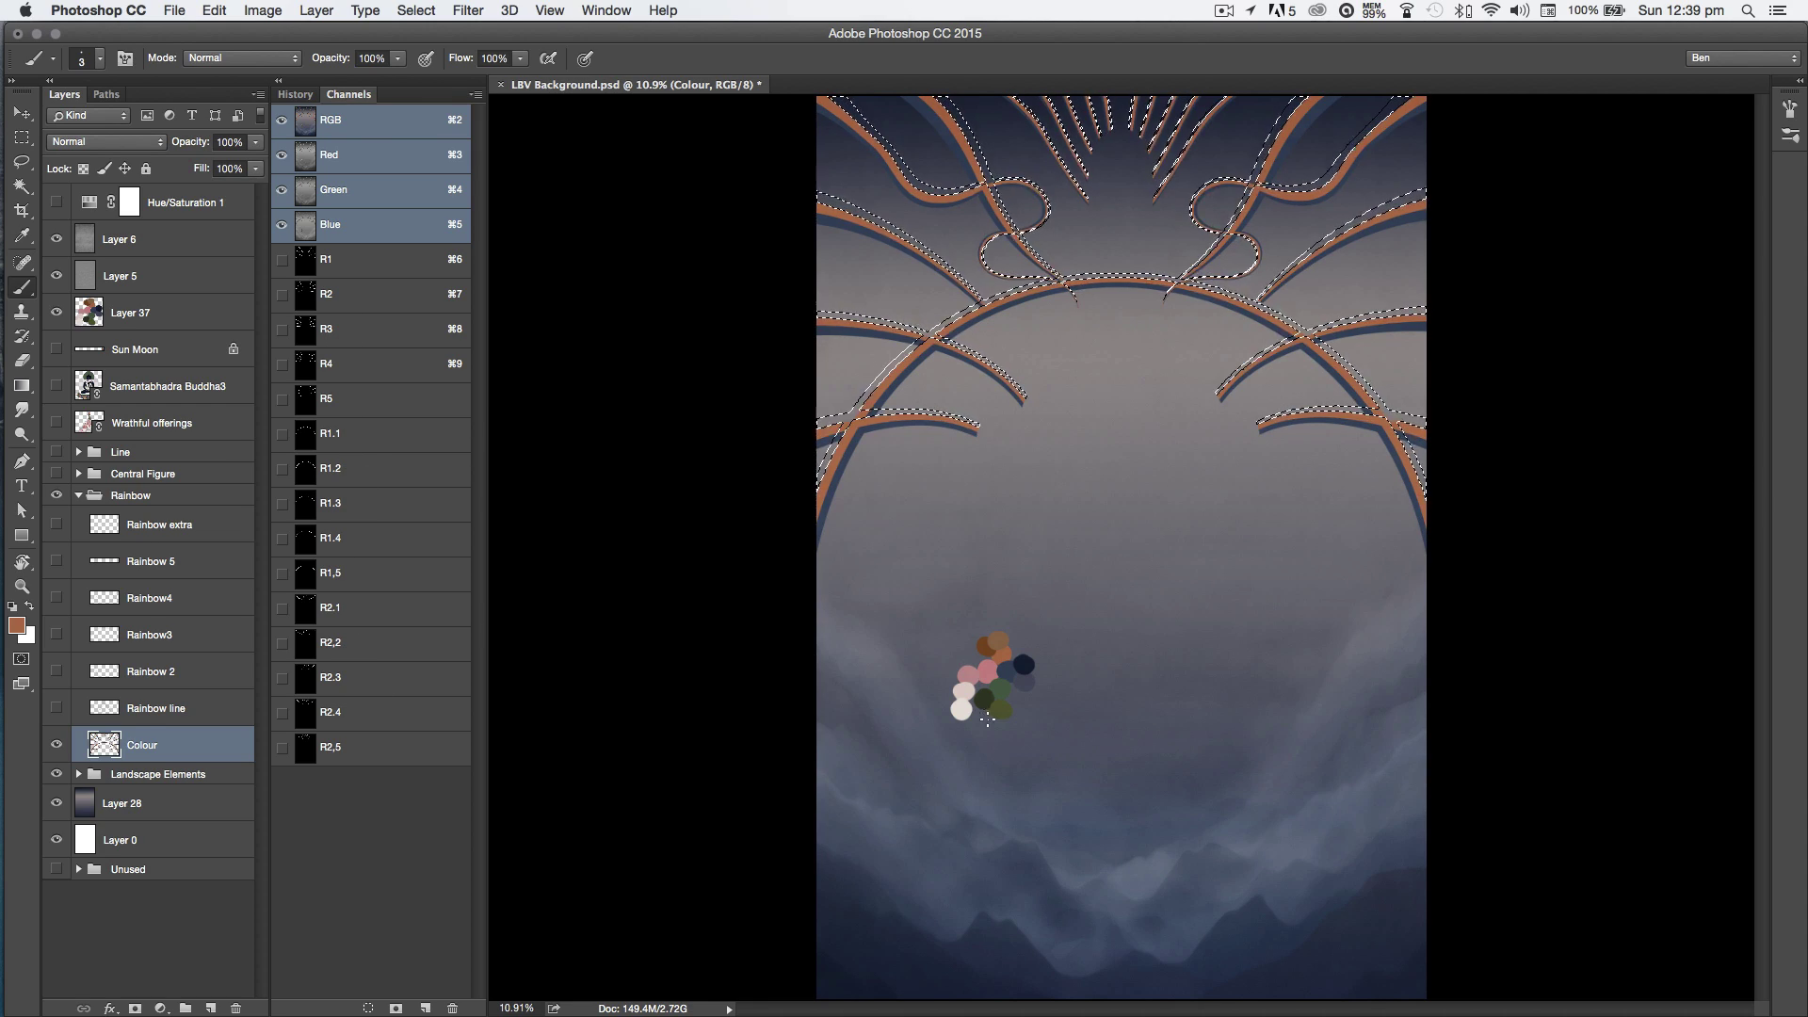
left_click(998, 706, "alt")
key("alt+BackSpace")
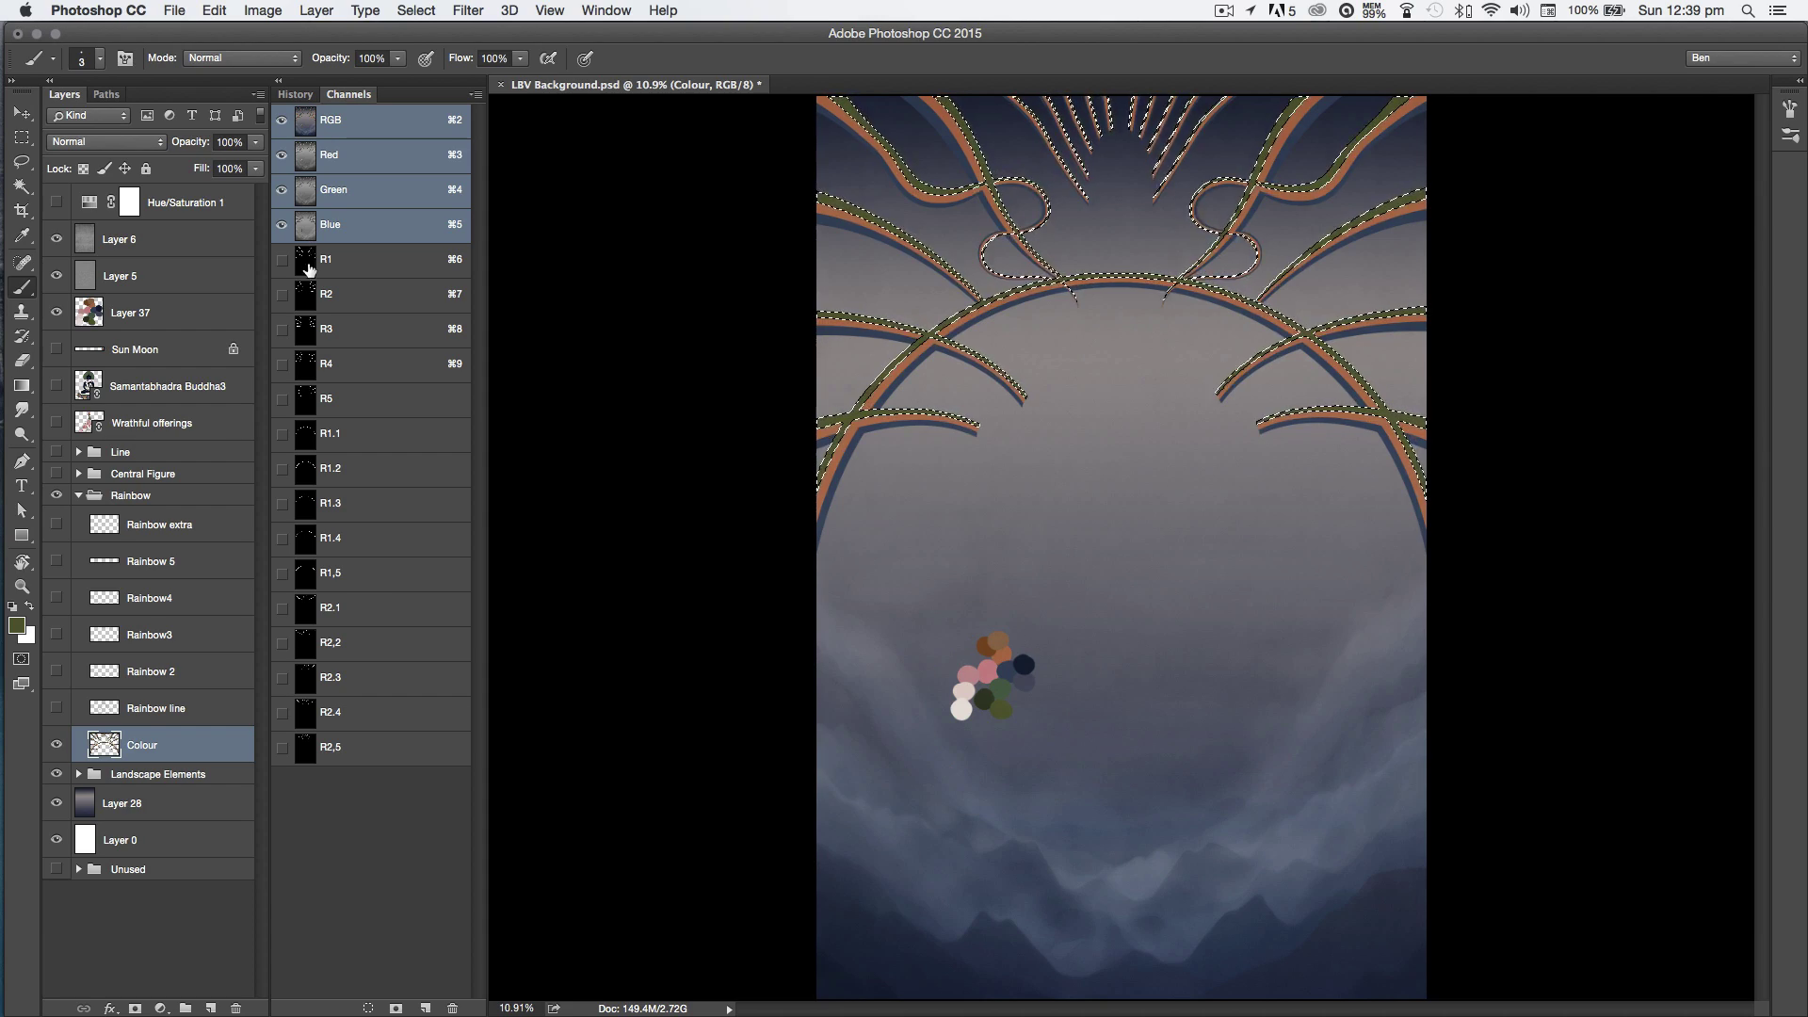
Step: Load the fourth-stripe channels R4, R1.4 and R2.4 as one selection and fill it with the palette's light pink
left_click(304, 365, "super")
left_click(334, 396, "shift+super")
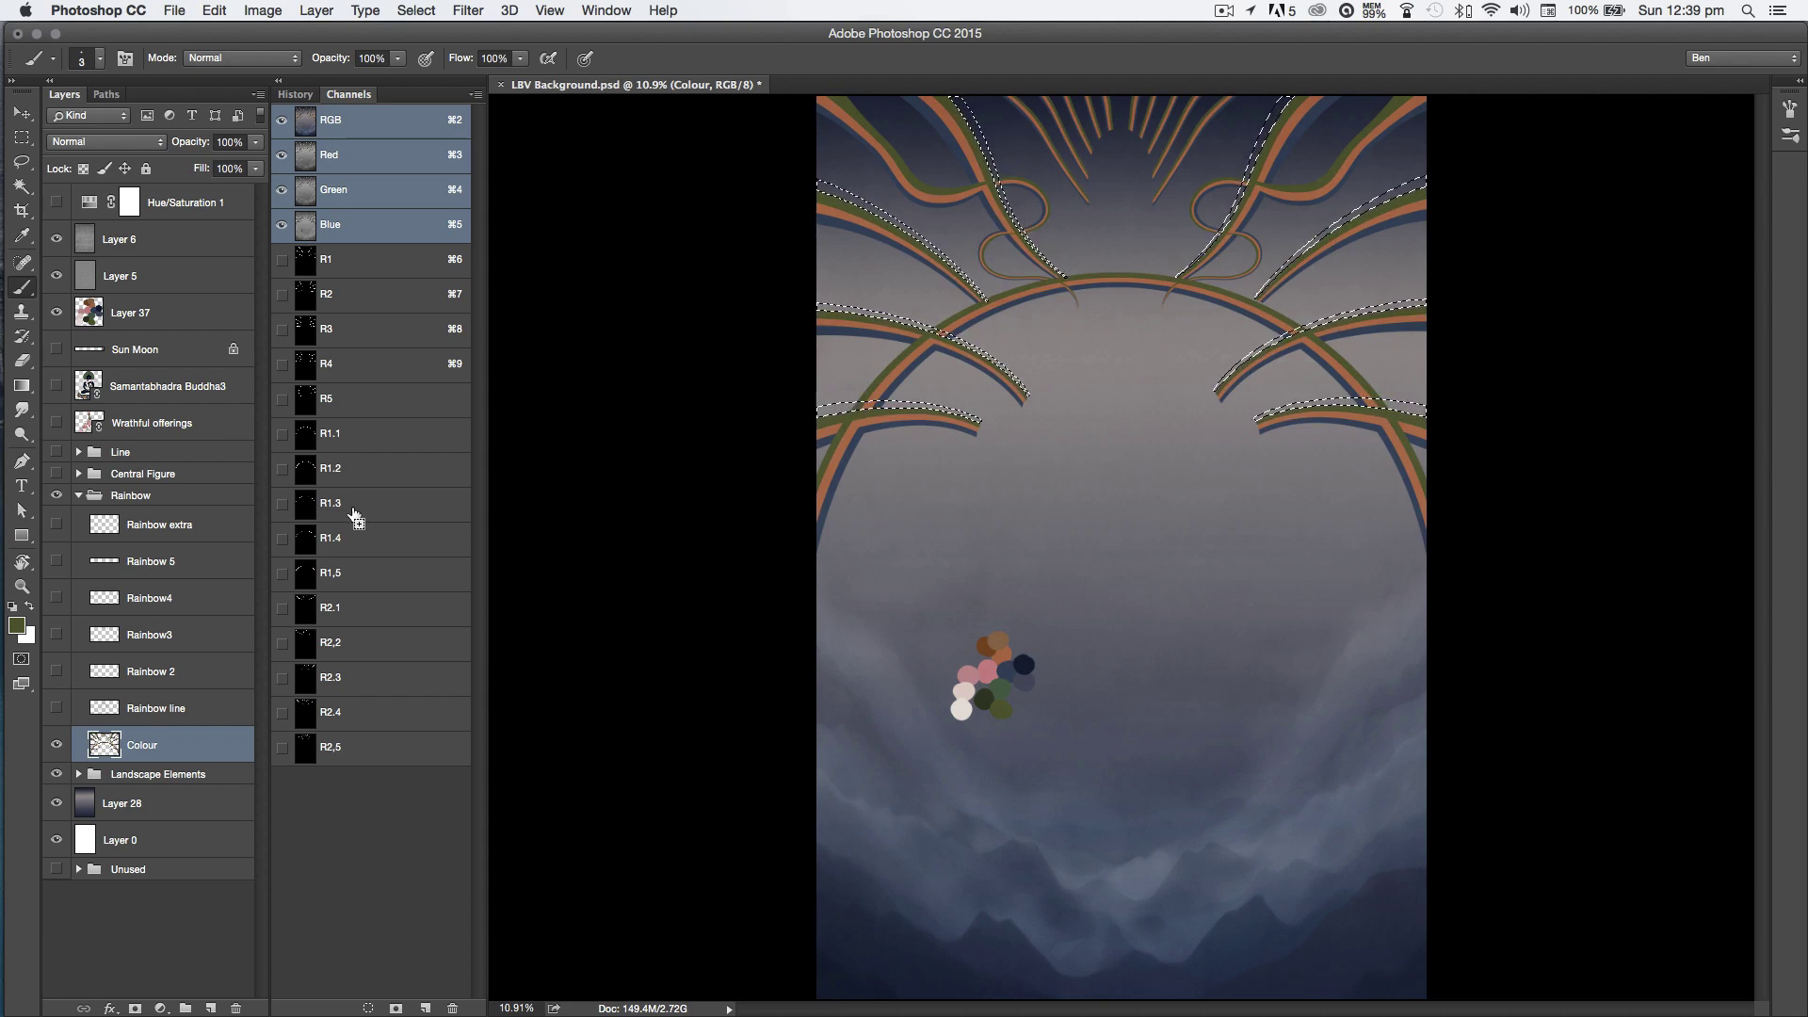
left_click(309, 643, "shift+super")
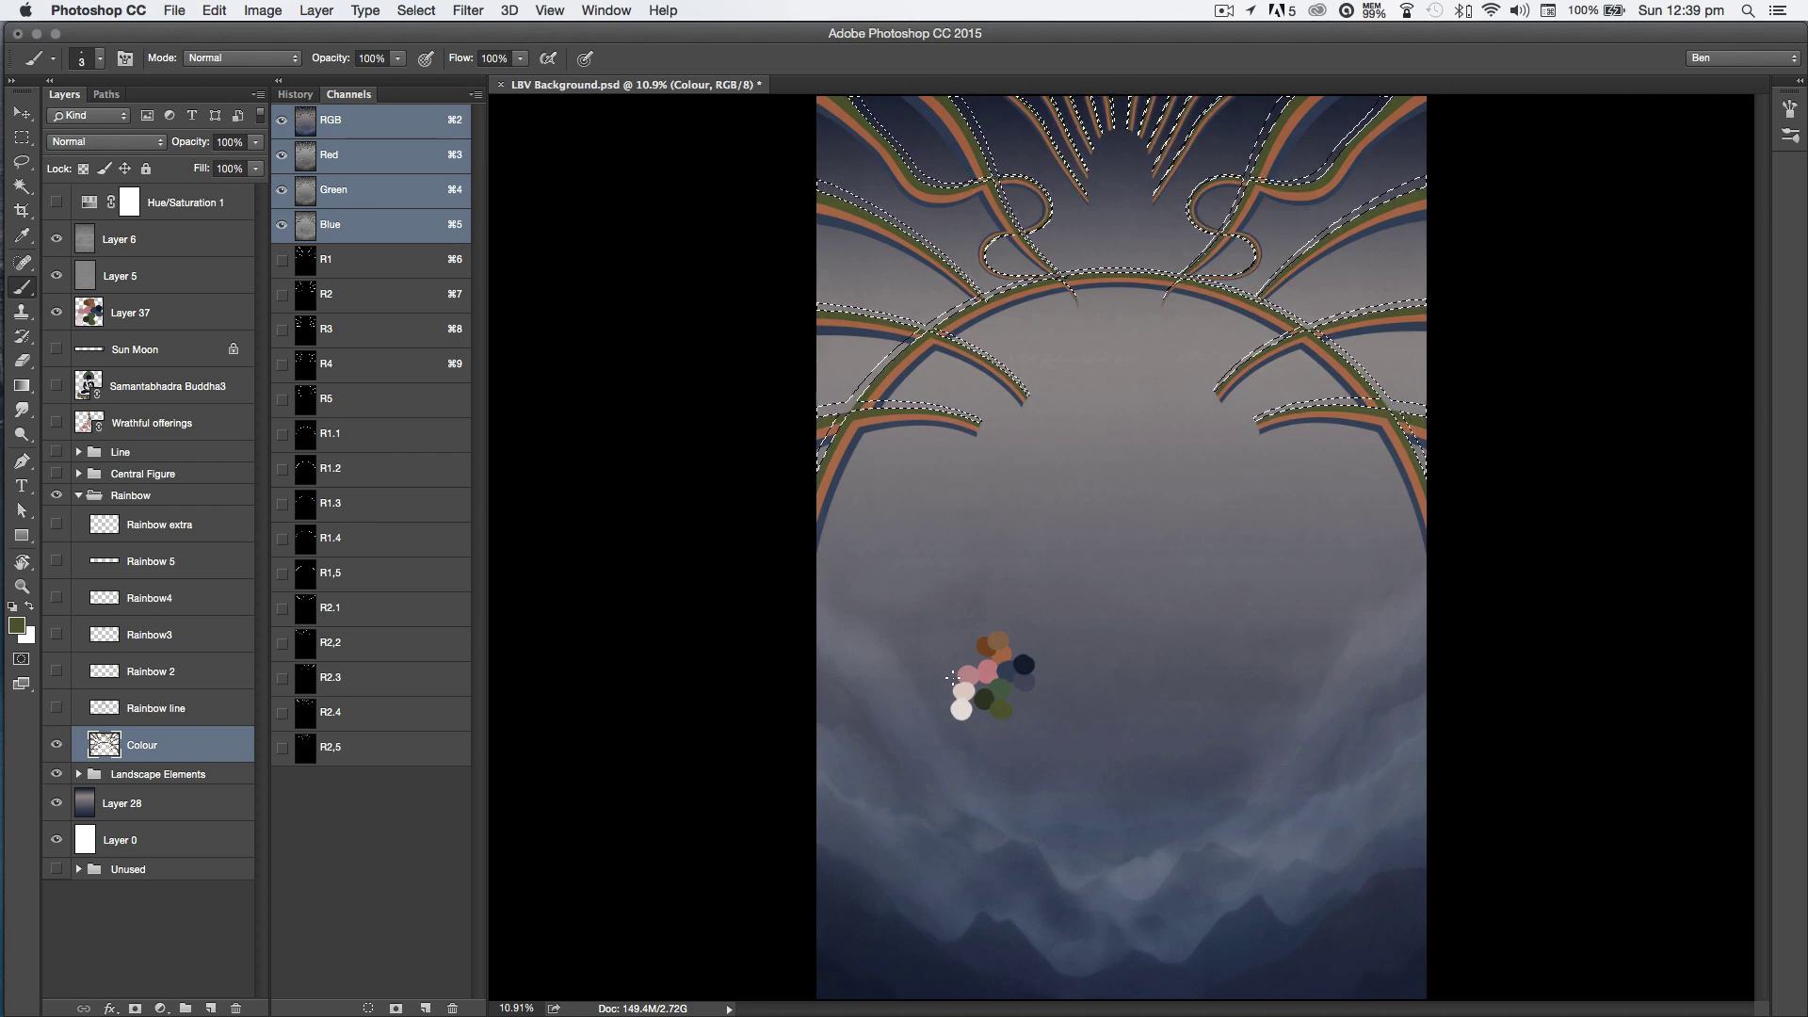
left_click(969, 676, "alt")
key("alt+BackSpace")
Step: Sample the palette's pale pink and load the fifth-stripe channels R5, R1,5 and R2,5 as one selection
left_click(960, 693, "alt")
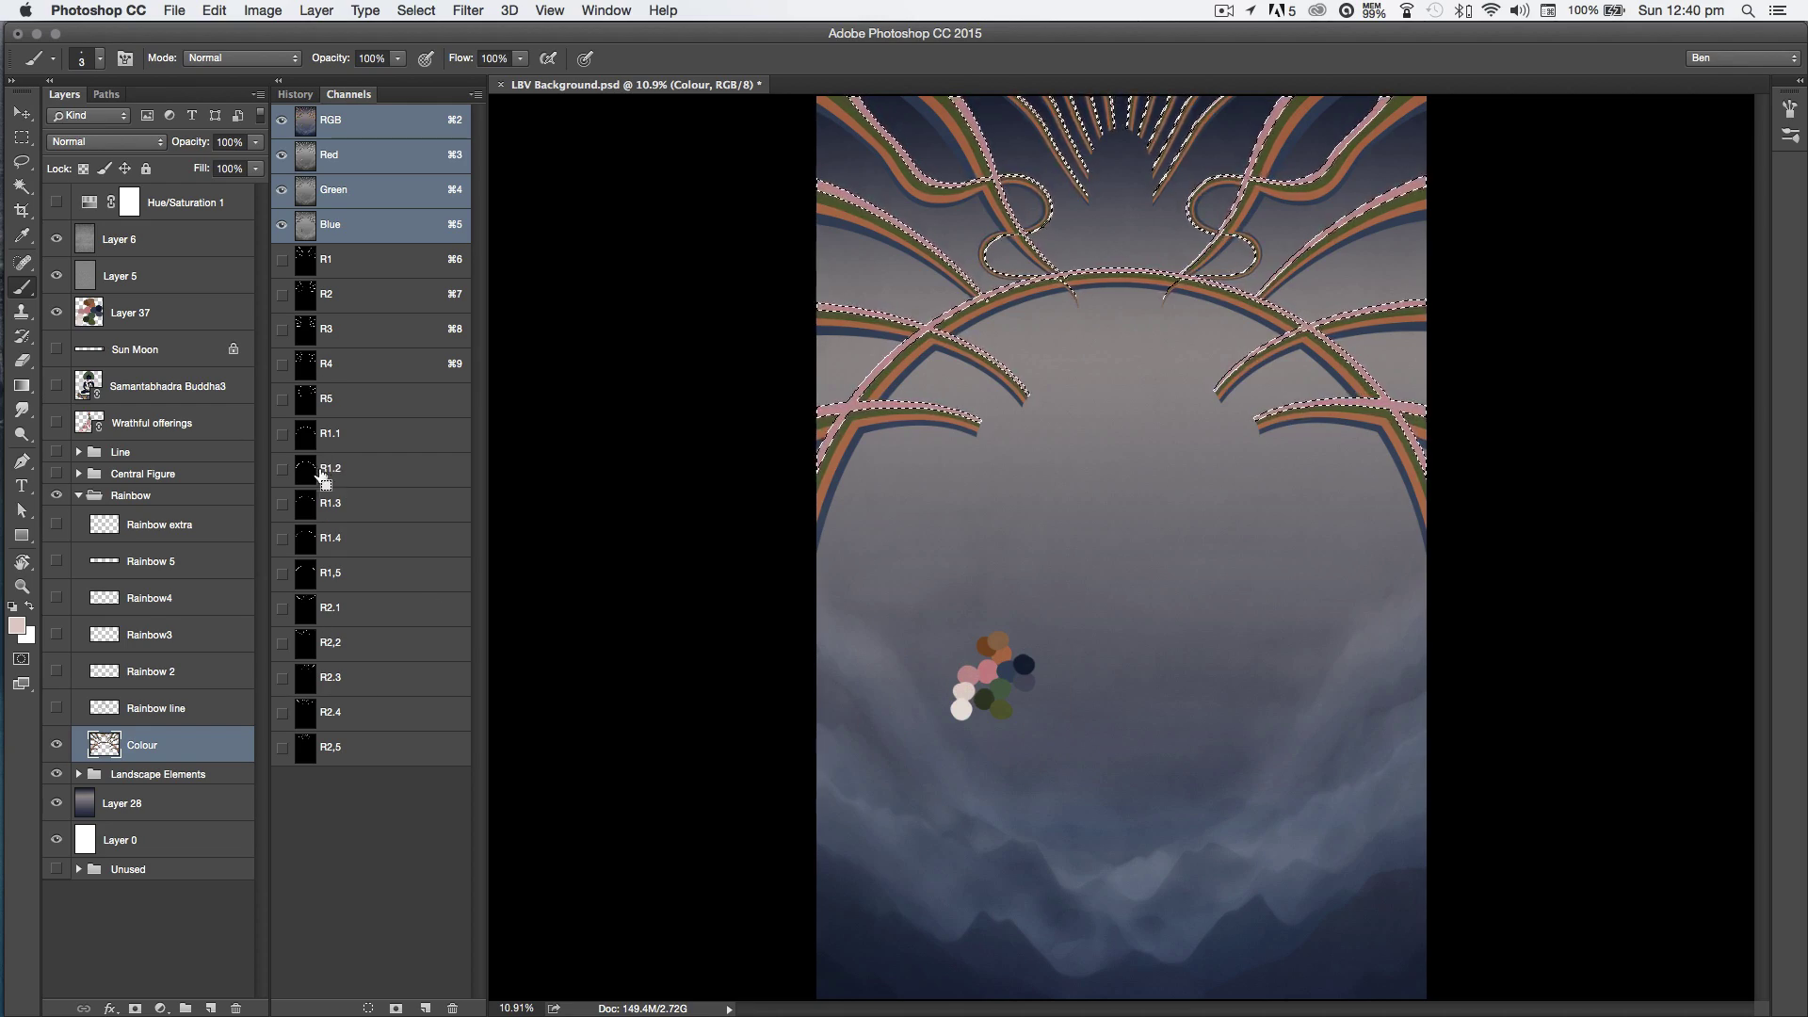
left_click(361, 269, "super")
left_click(358, 407, "super")
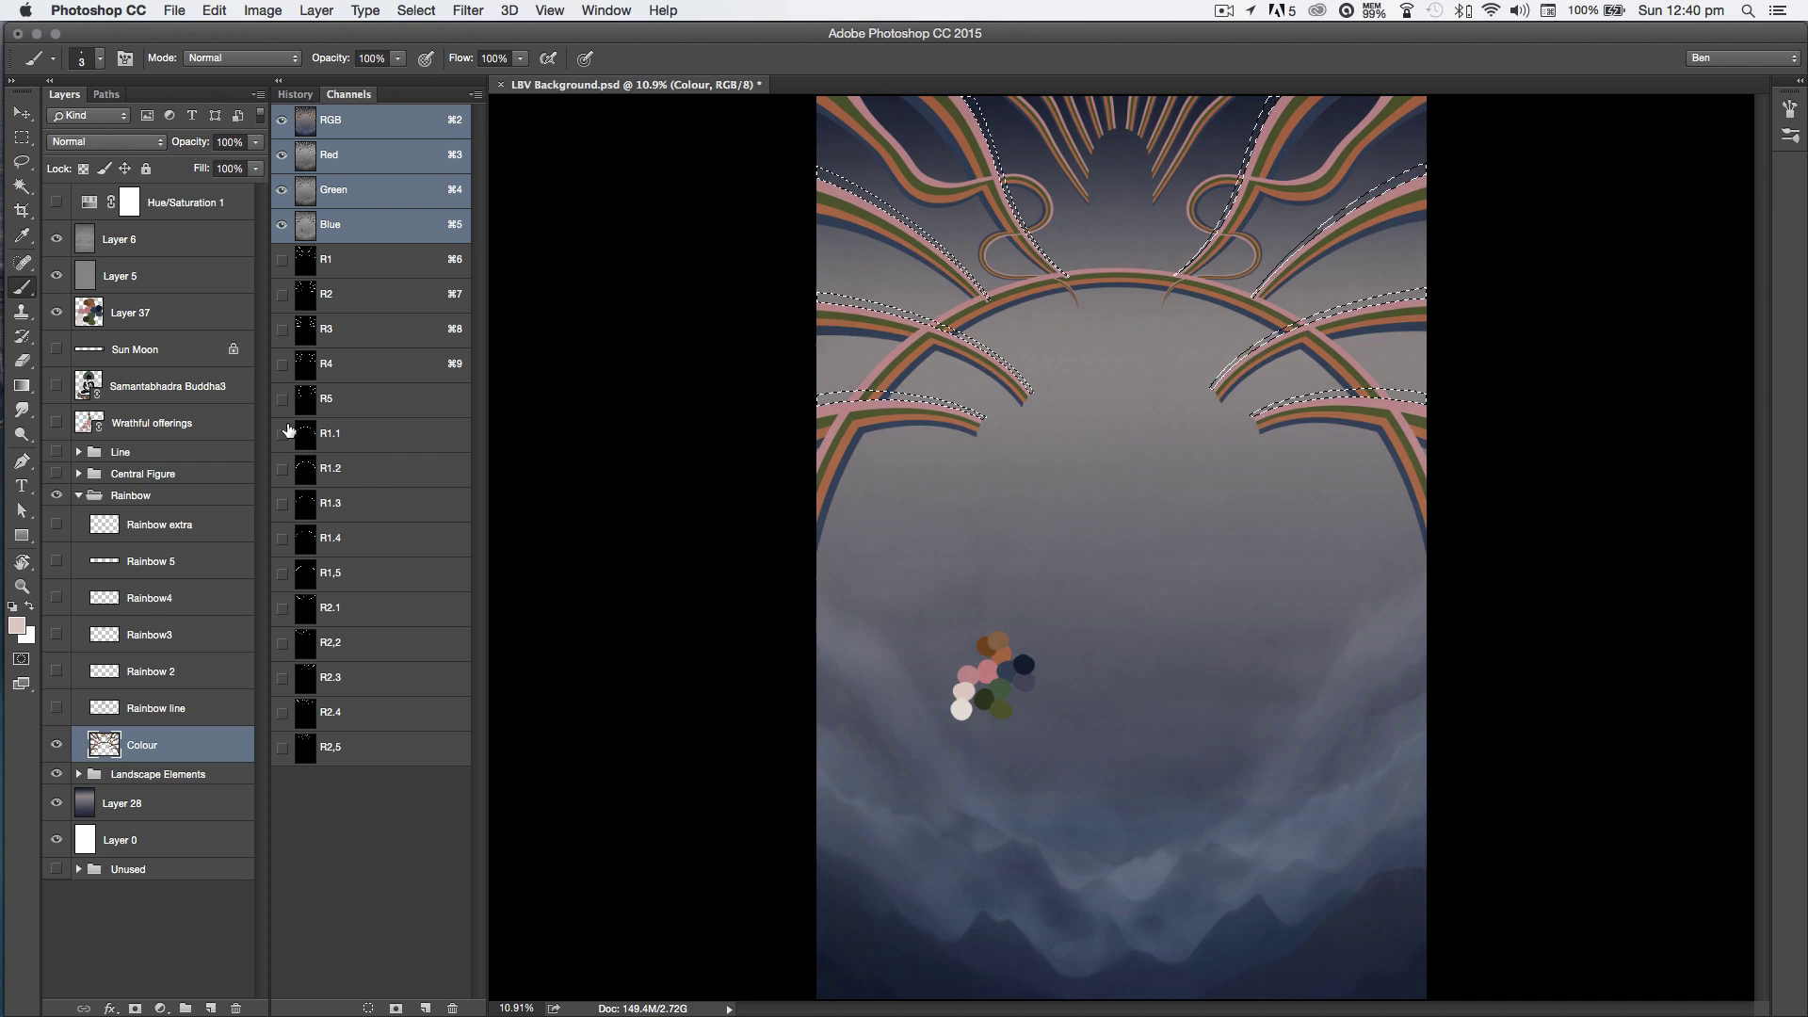
left_click(377, 751, "super")
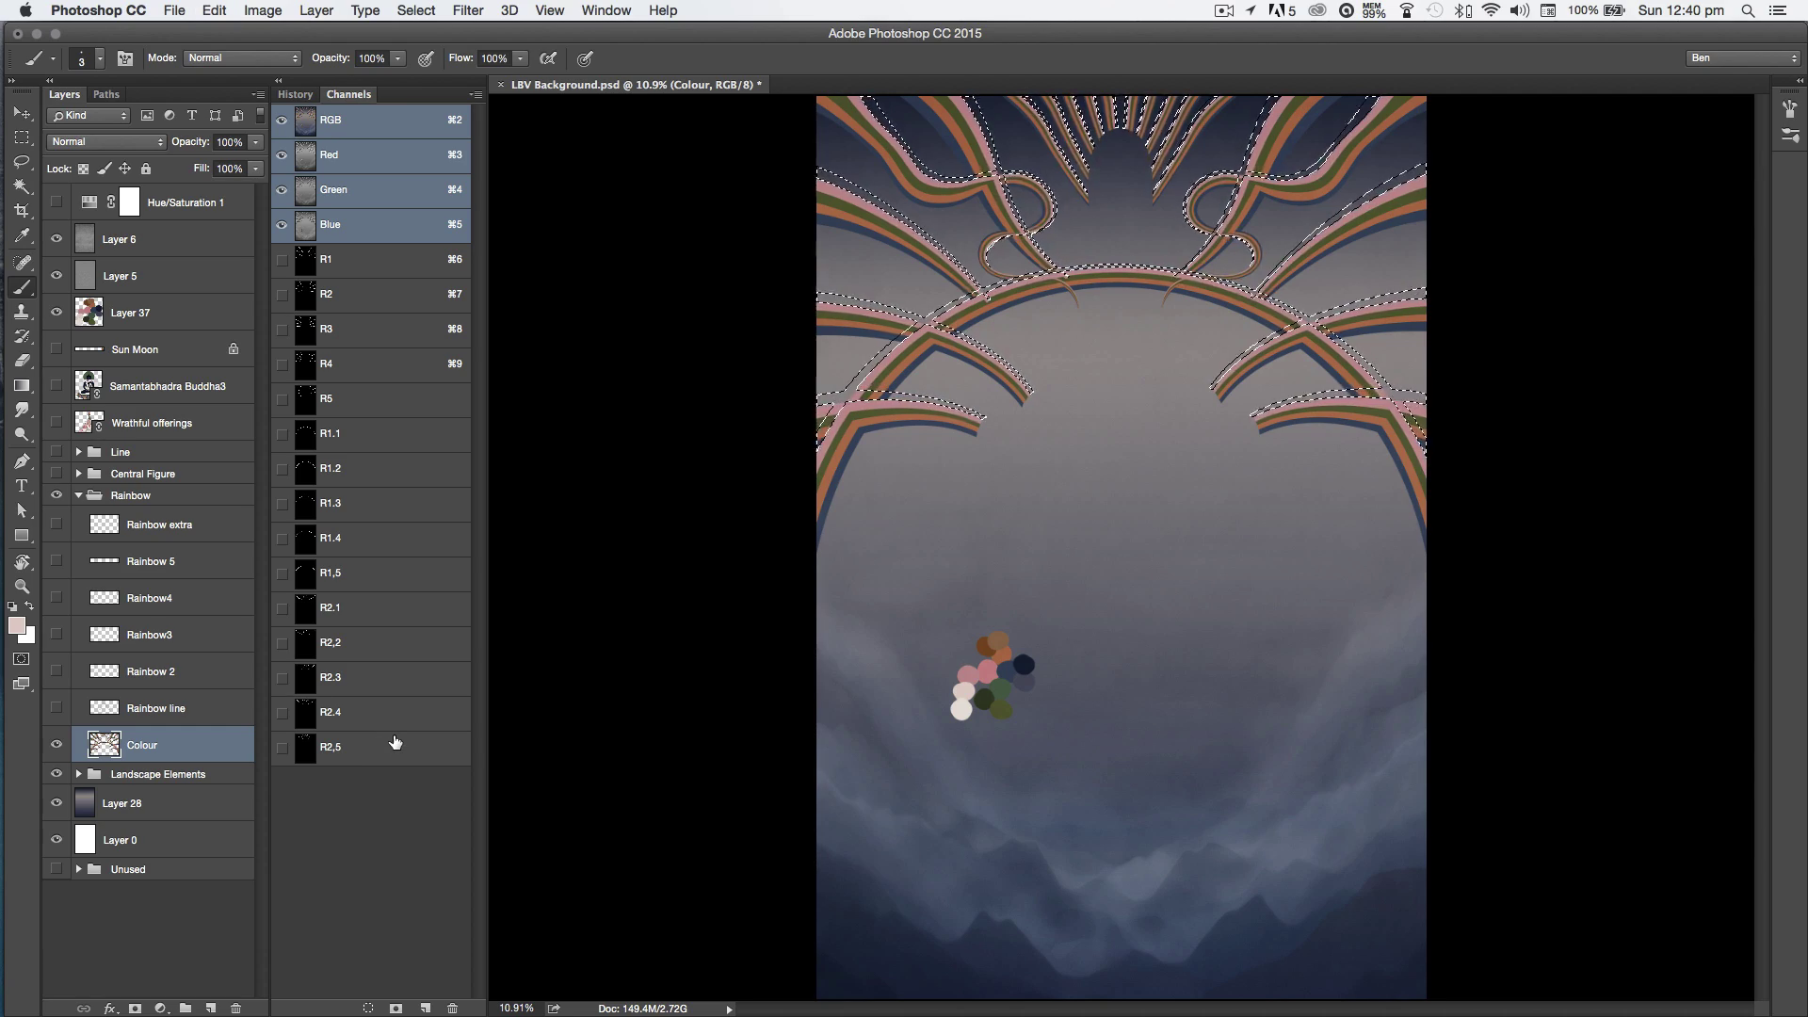
Step: Try filling the selected fifth stripes with a slightly greyer version of the palette's pale pink
left_click(961, 688, "alt")
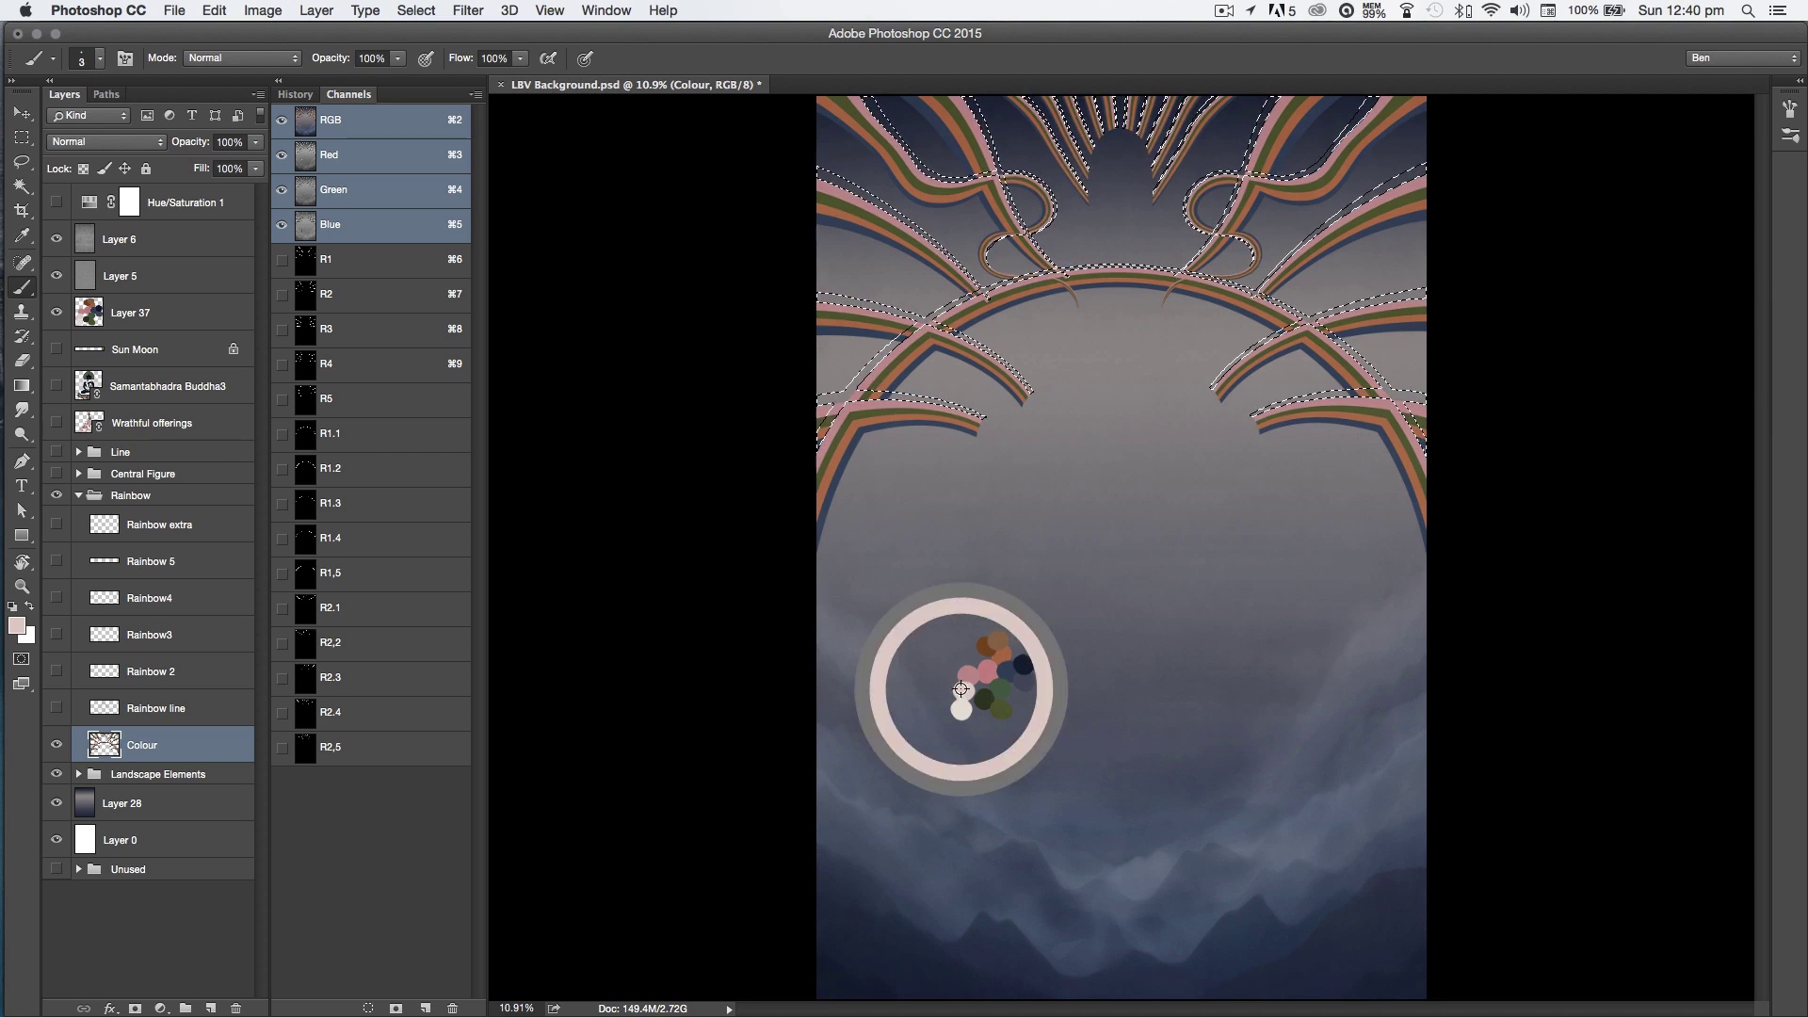
left_click(19, 627)
left_click_drag(632, 235, 624, 234)
key("Return")
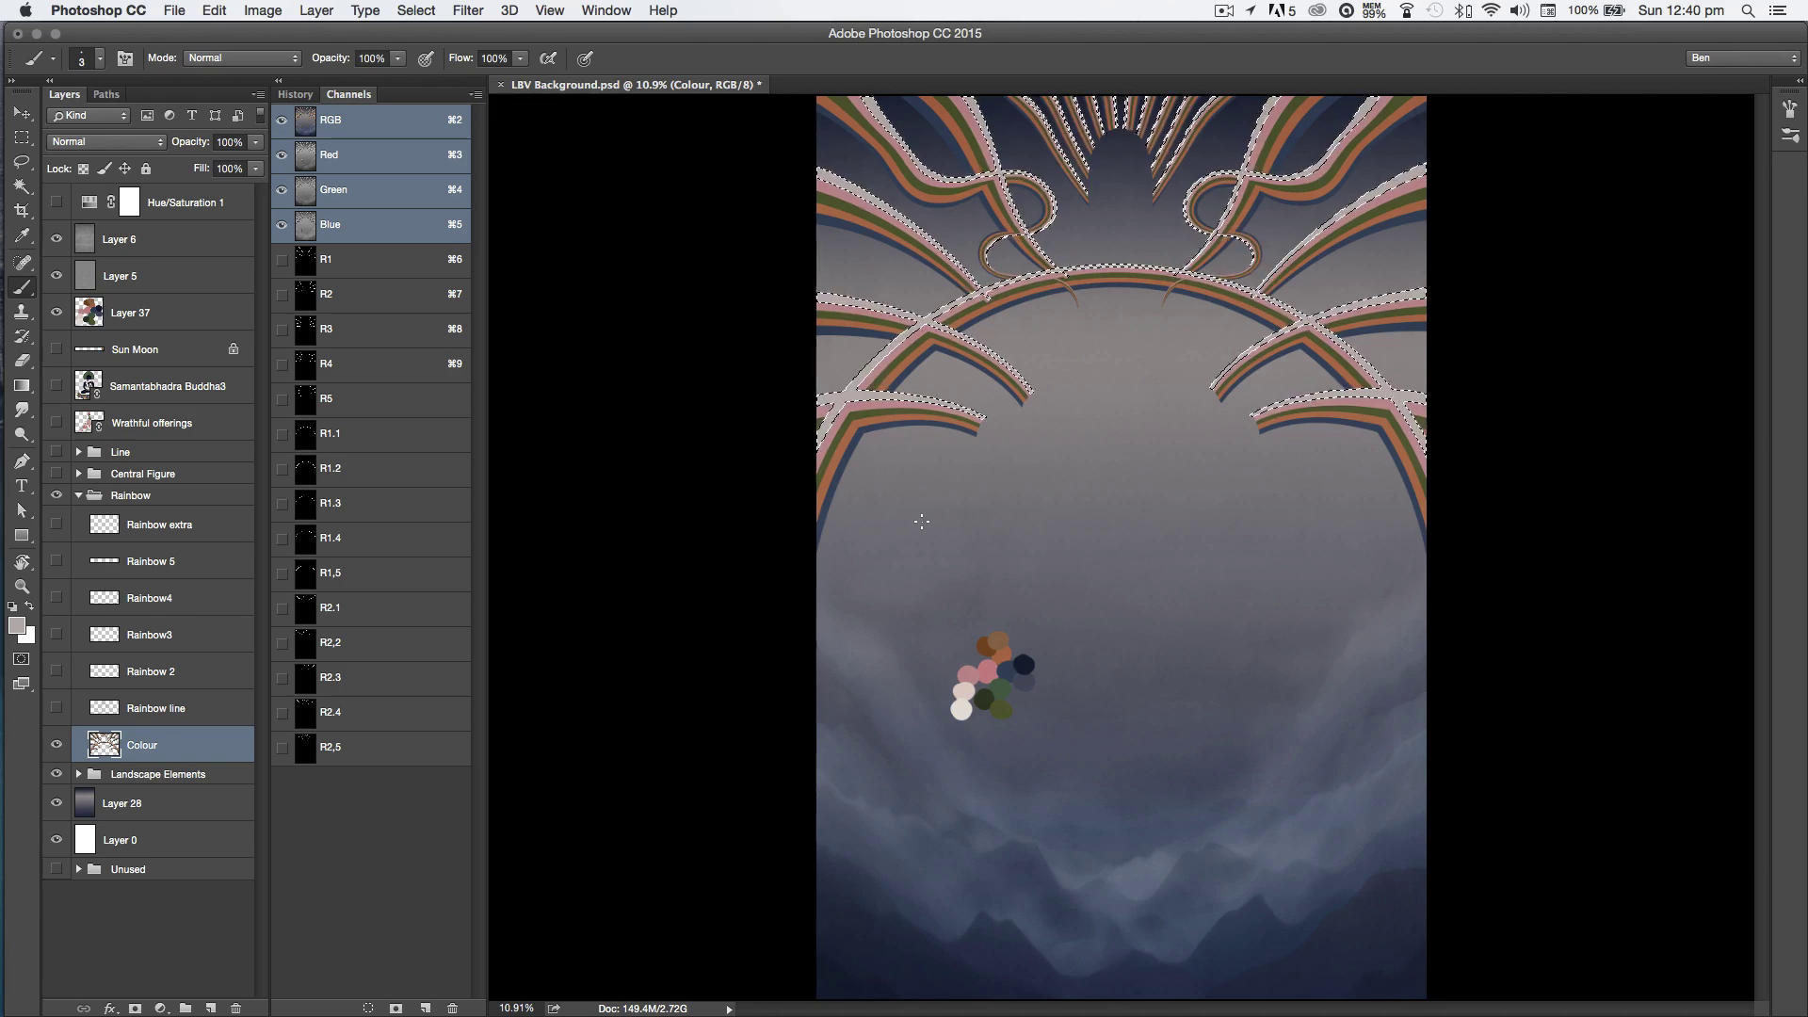
key("super+z")
left_click(1365, 643, "alt")
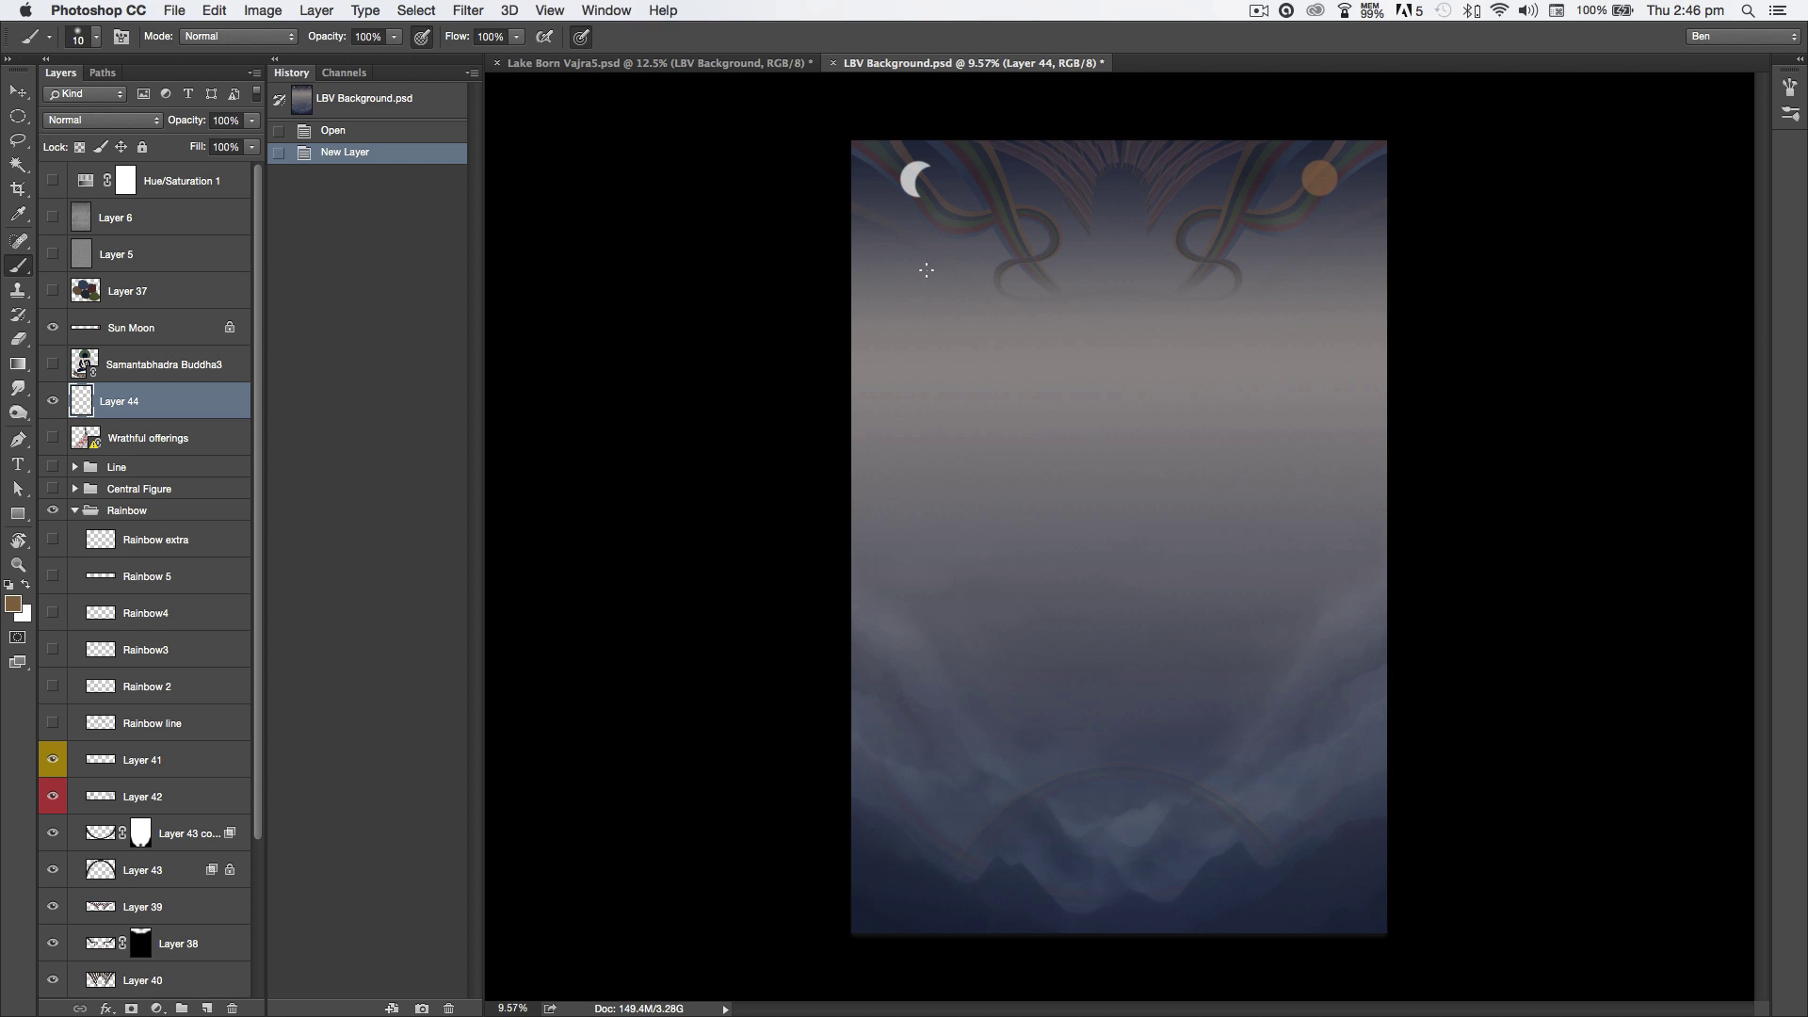
Step: Toggle Layer 40 off and on to check its central rays, and hide Layer 39 in the Rainbow group
left_click_drag(1119, 274, 1181, 632)
left_click(1155, 307, "super")
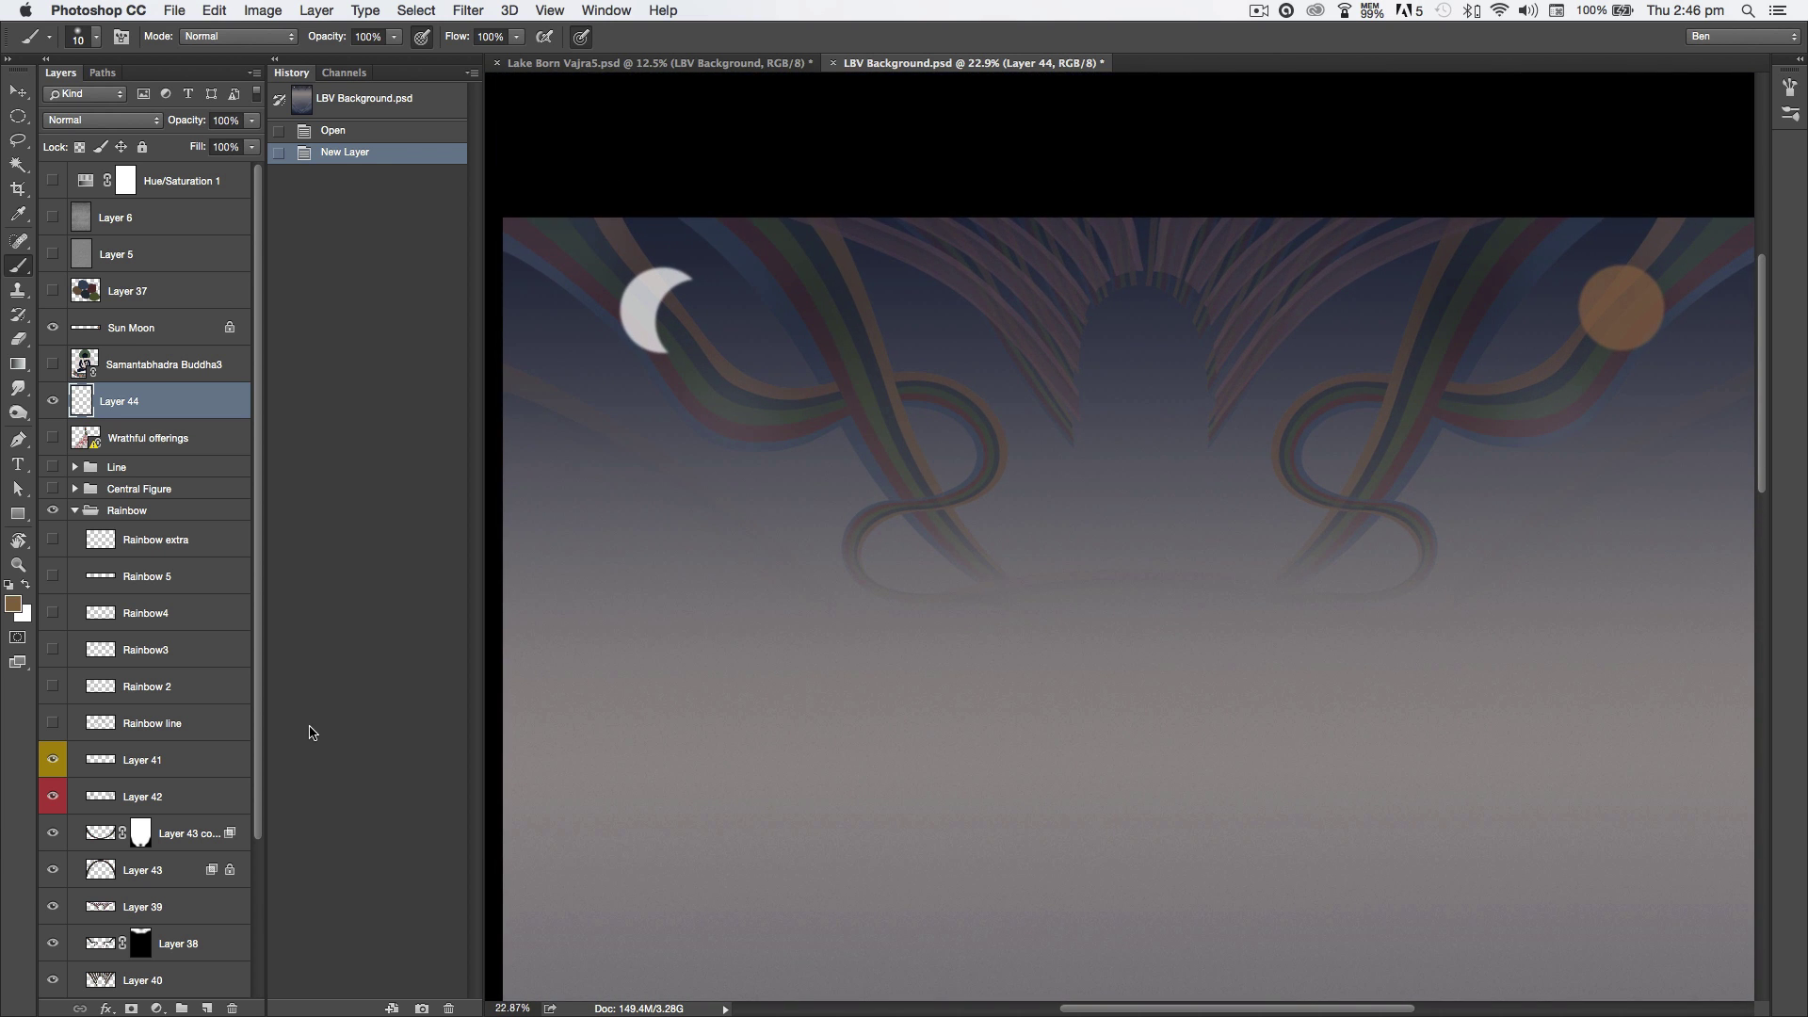
left_click_drag(260, 828, 261, 960)
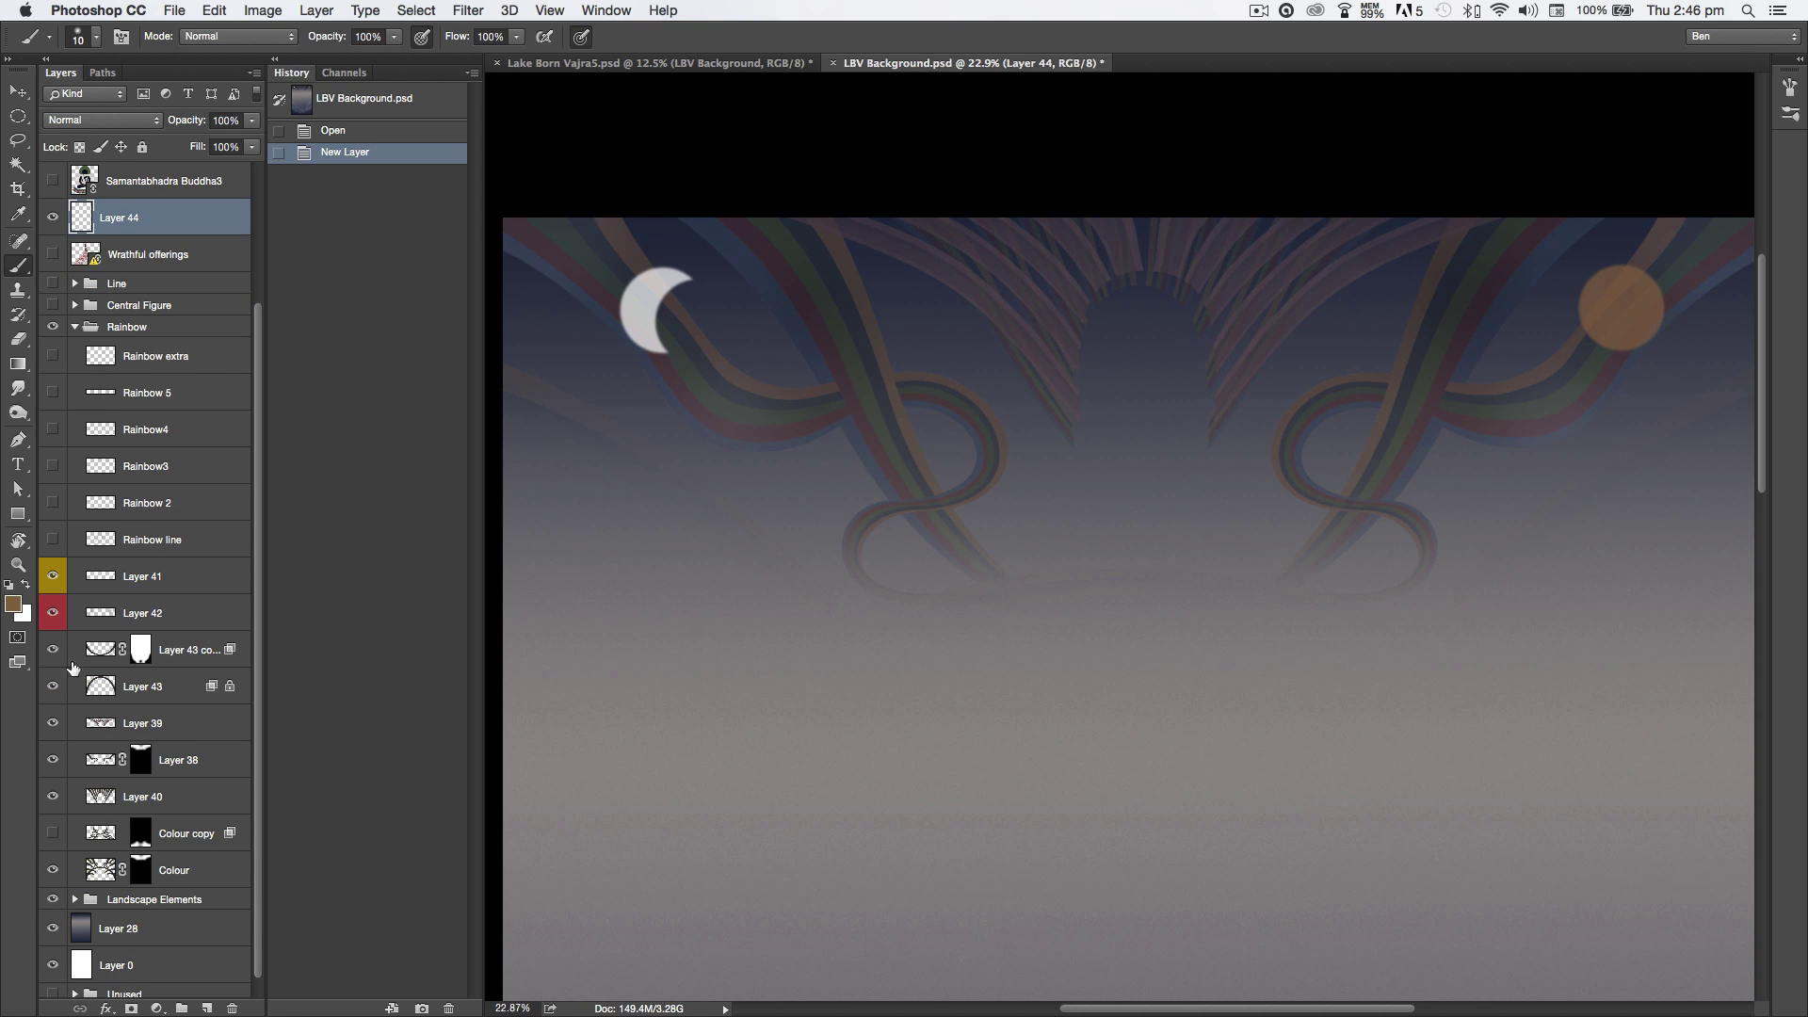
left_click(53, 797)
left_click(53, 798)
left_click(52, 724)
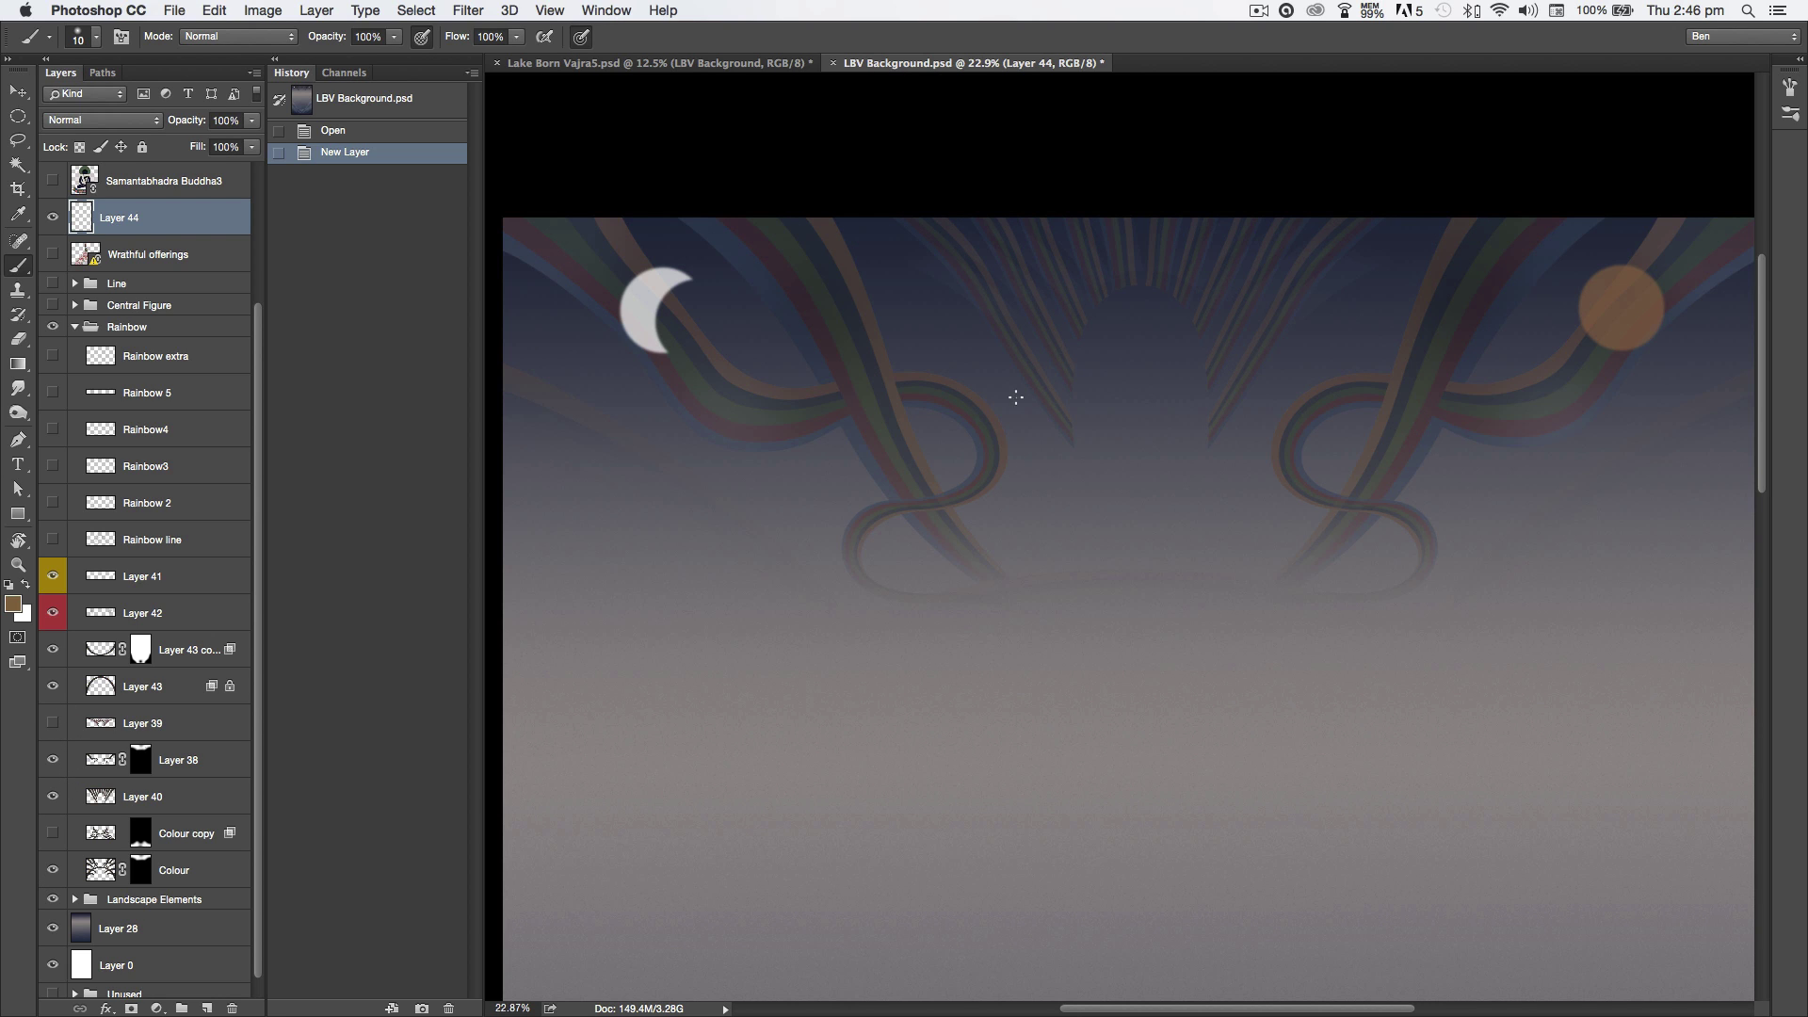
Step: Raise the opacity of Layer 40 and Layer 39 to 100%
left_click(187, 797)
left_click(252, 121)
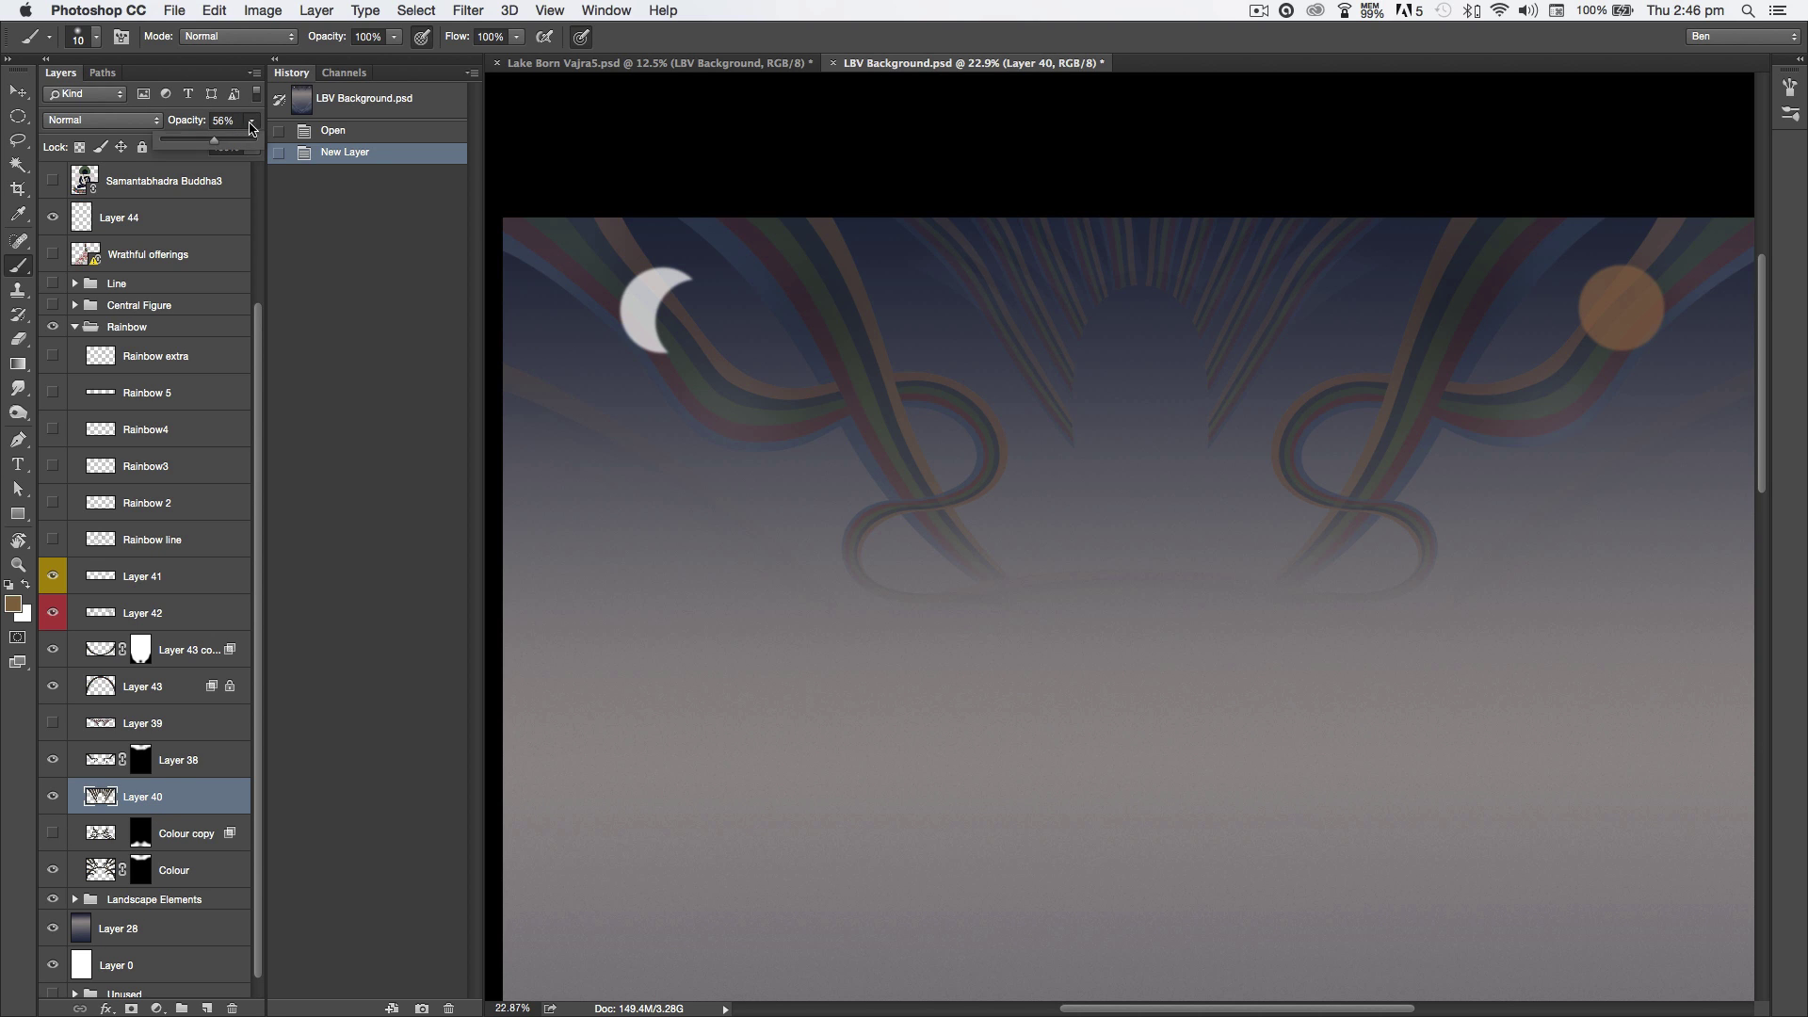
left_click_drag(214, 146, 256, 147)
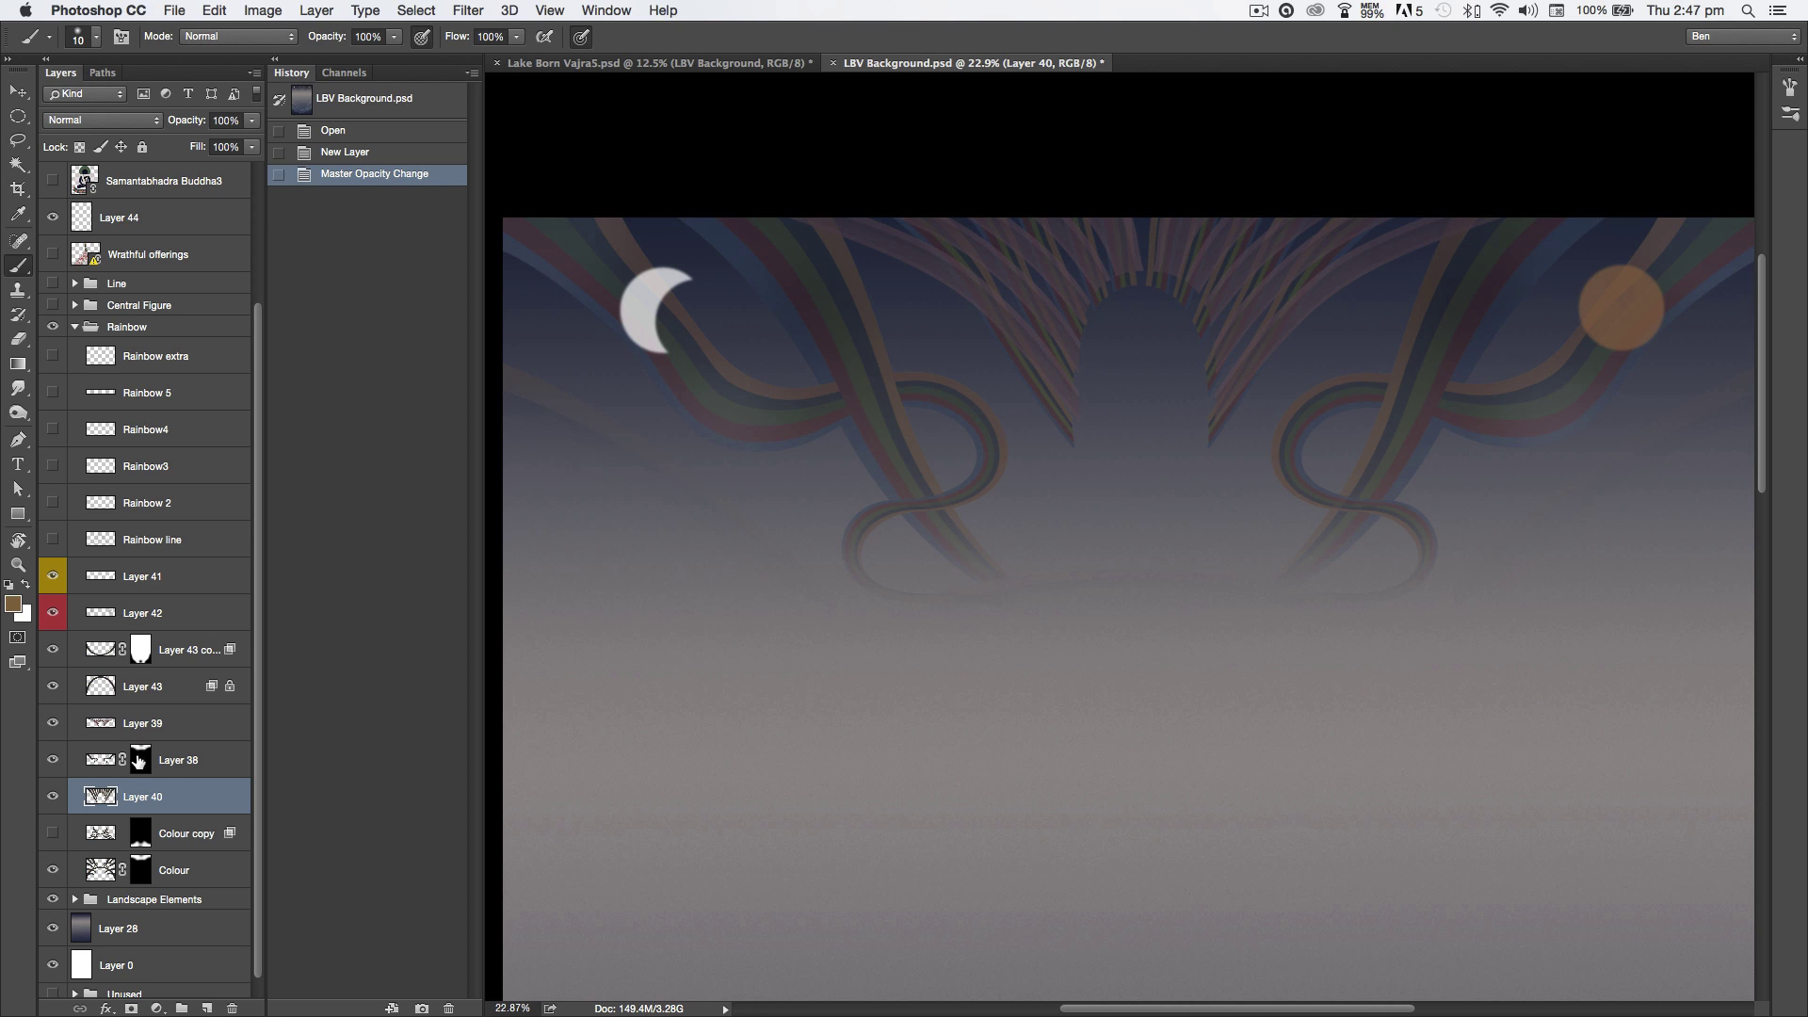
left_click(183, 722)
mouse_move(251, 120)
left_mouse_down()
mouse_move(226, 149)
mouse_move(271, 144)
left_mouse_up()
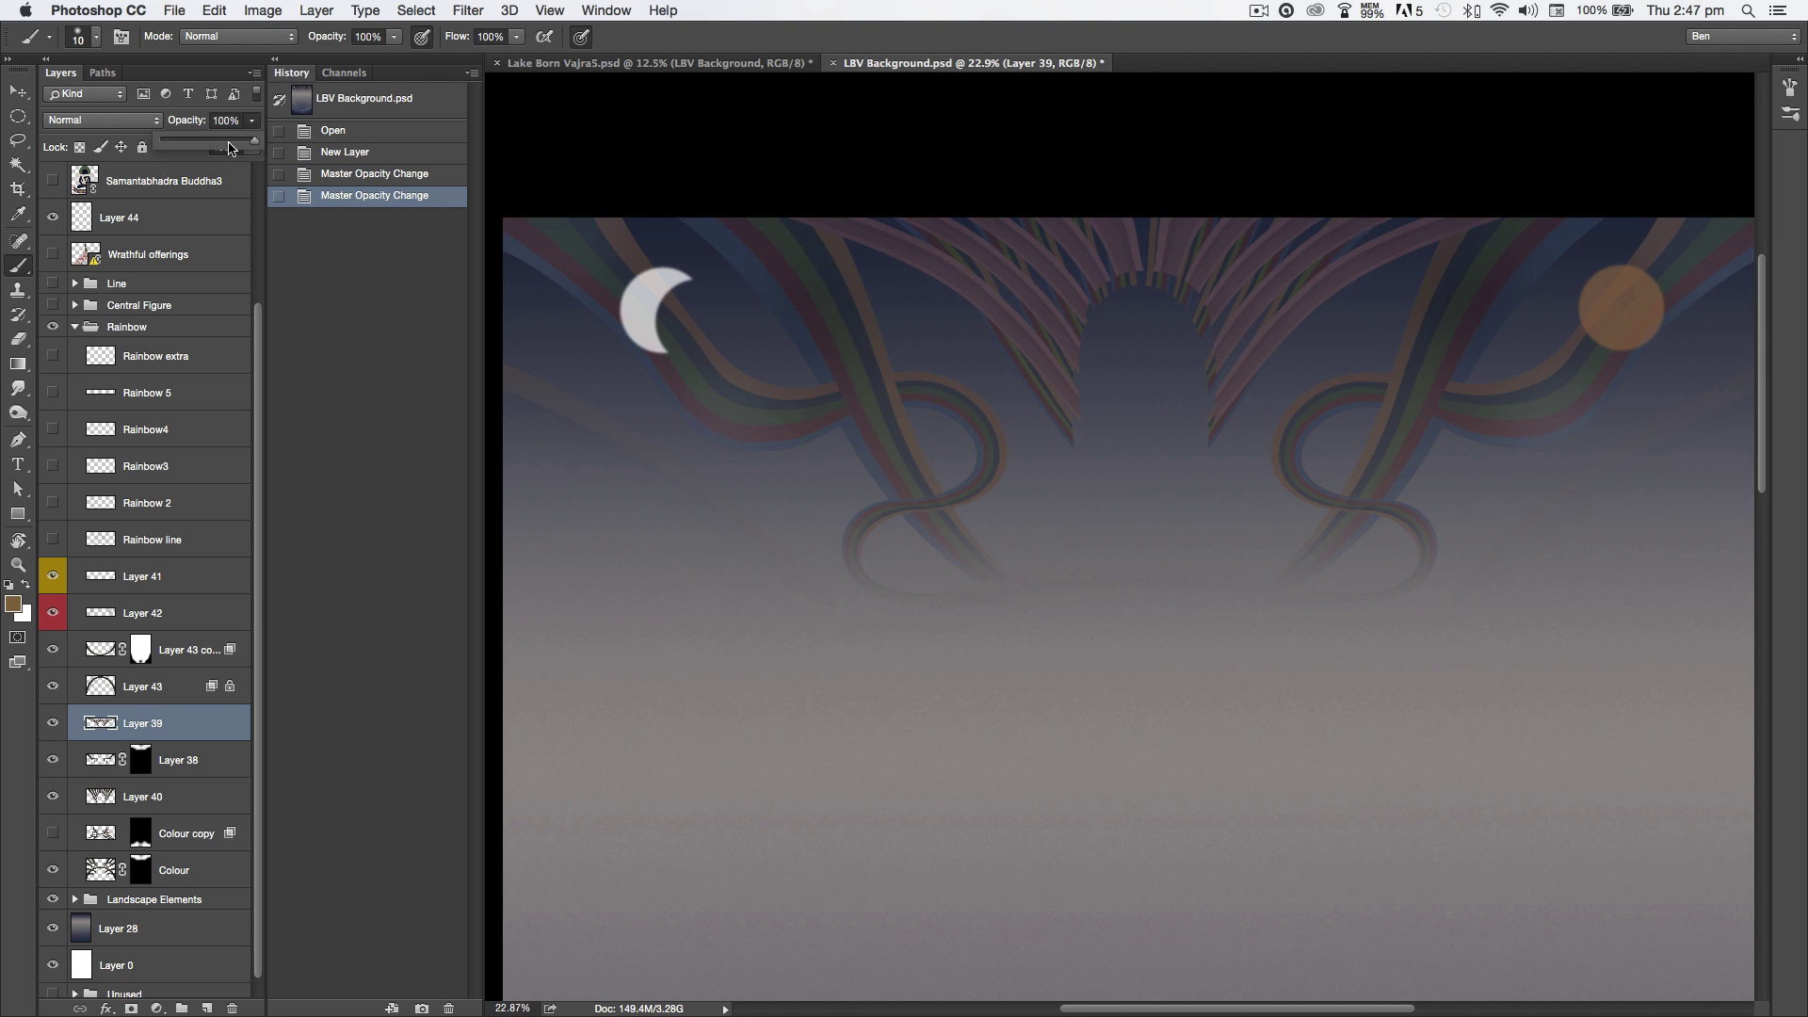
Step: Try softening a pink ray on Layer 39 with the Eraser at 30% opacity, undo it, and compare the layer hidden and shown
left_click_drag(1061, 363, 1110, 401)
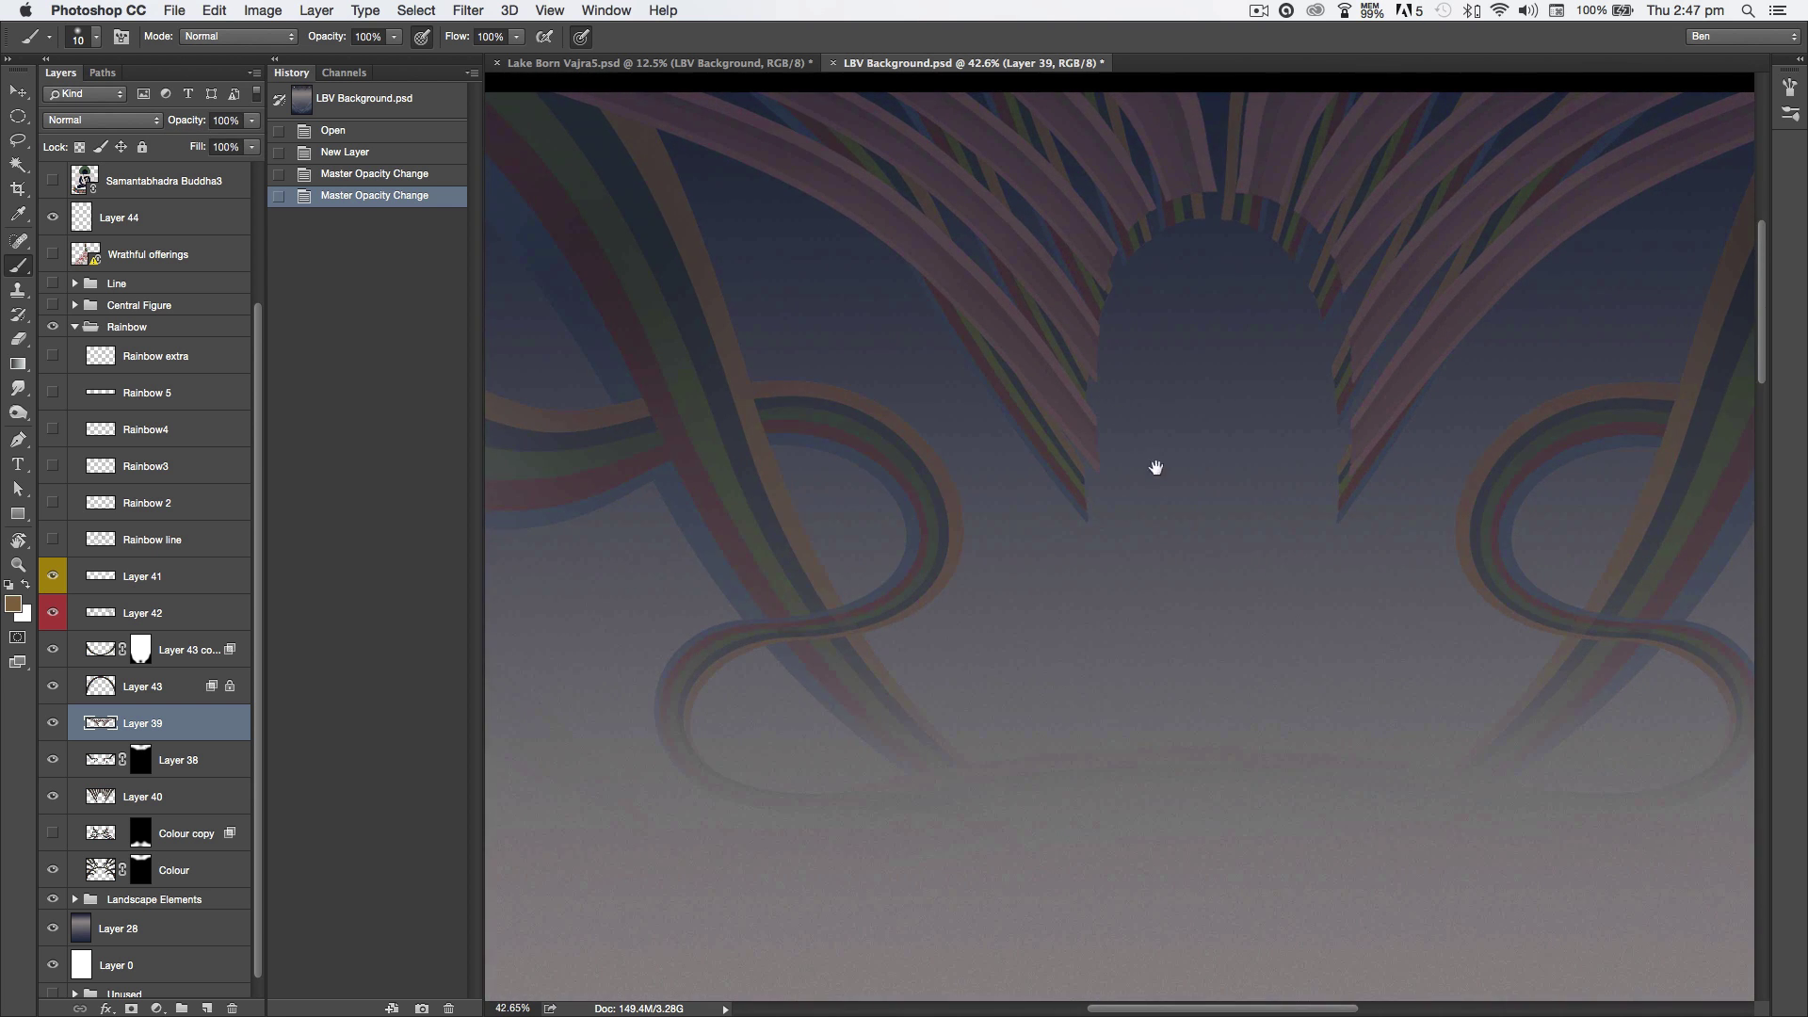
left_click_drag(1158, 468, 1150, 658)
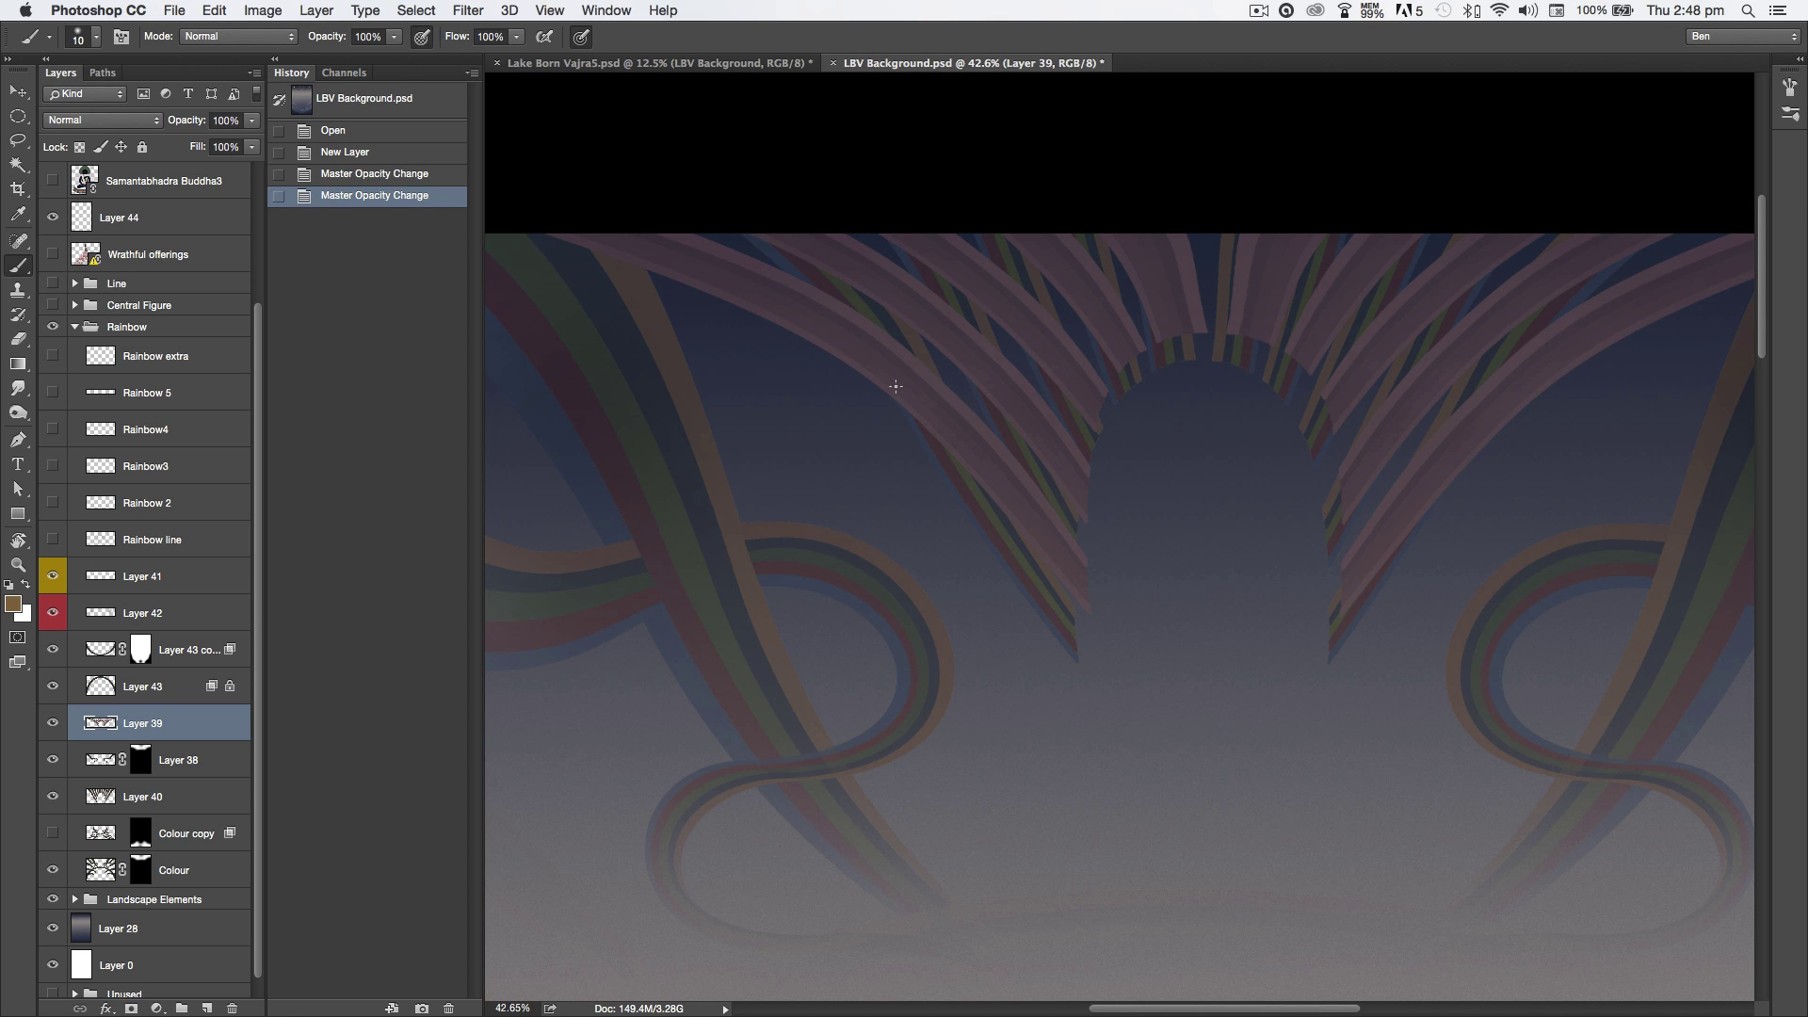
key("e")
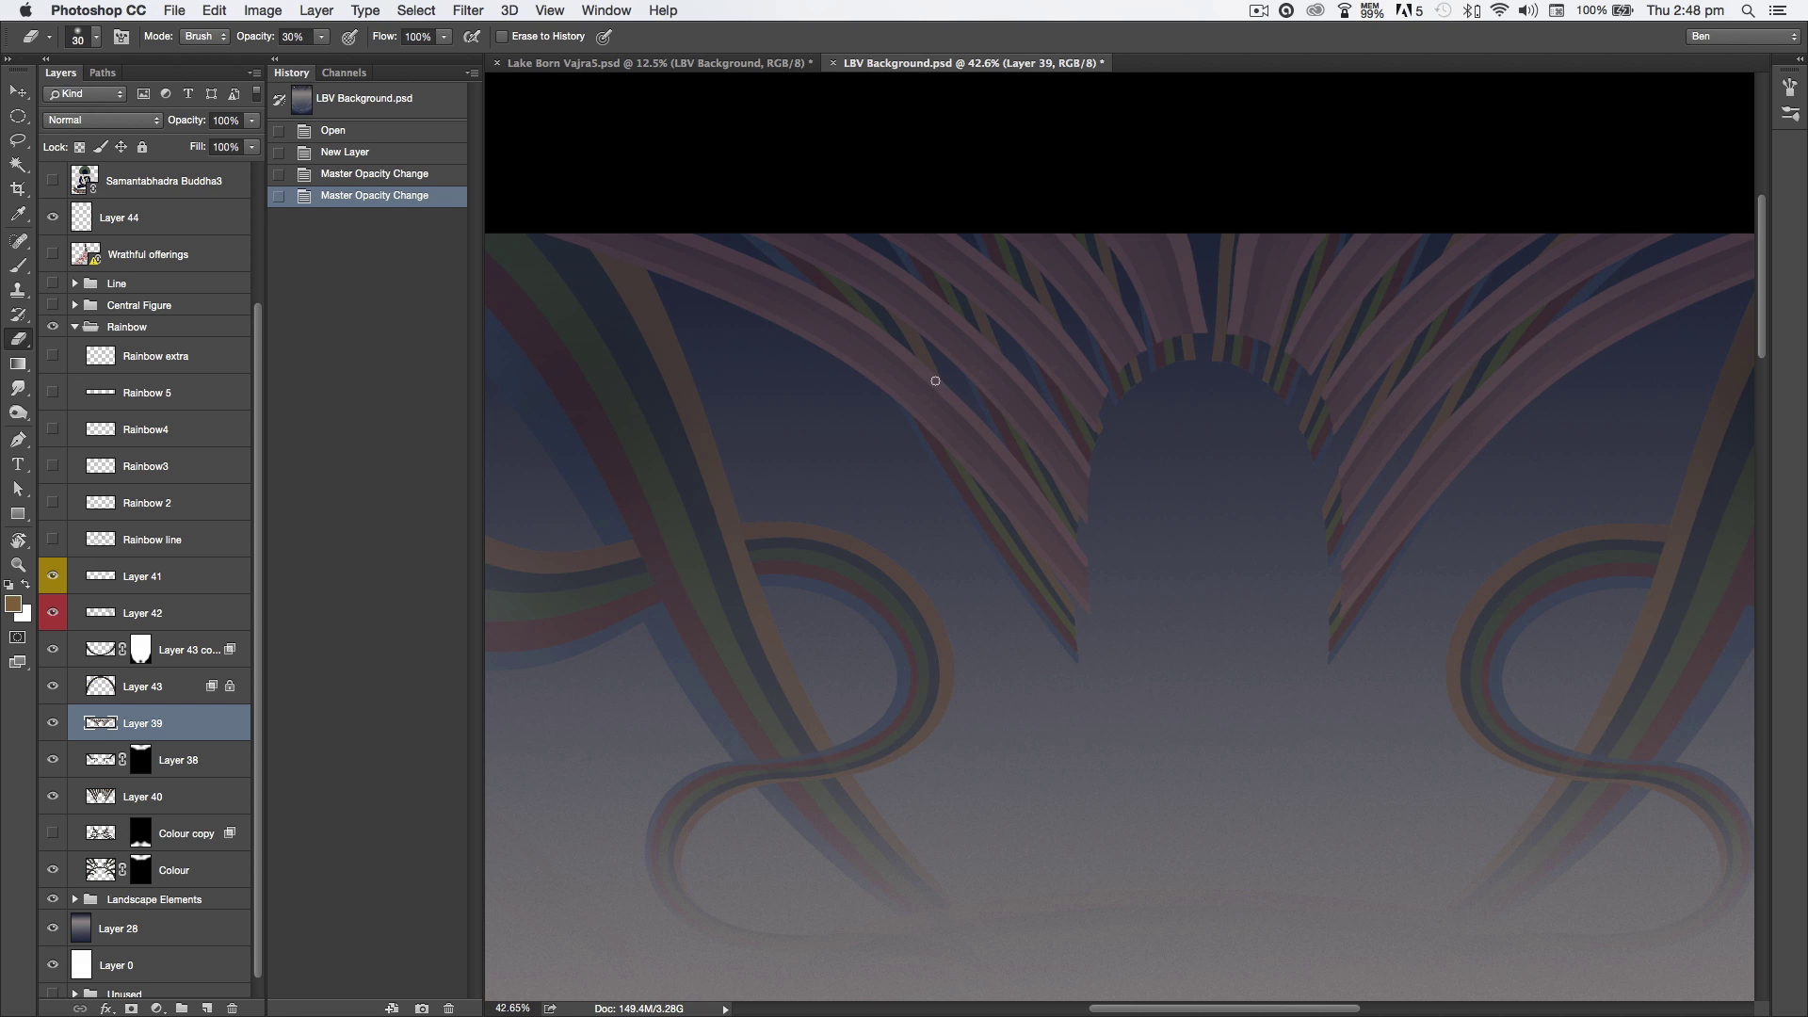
left_click_drag(970, 450, 964, 418)
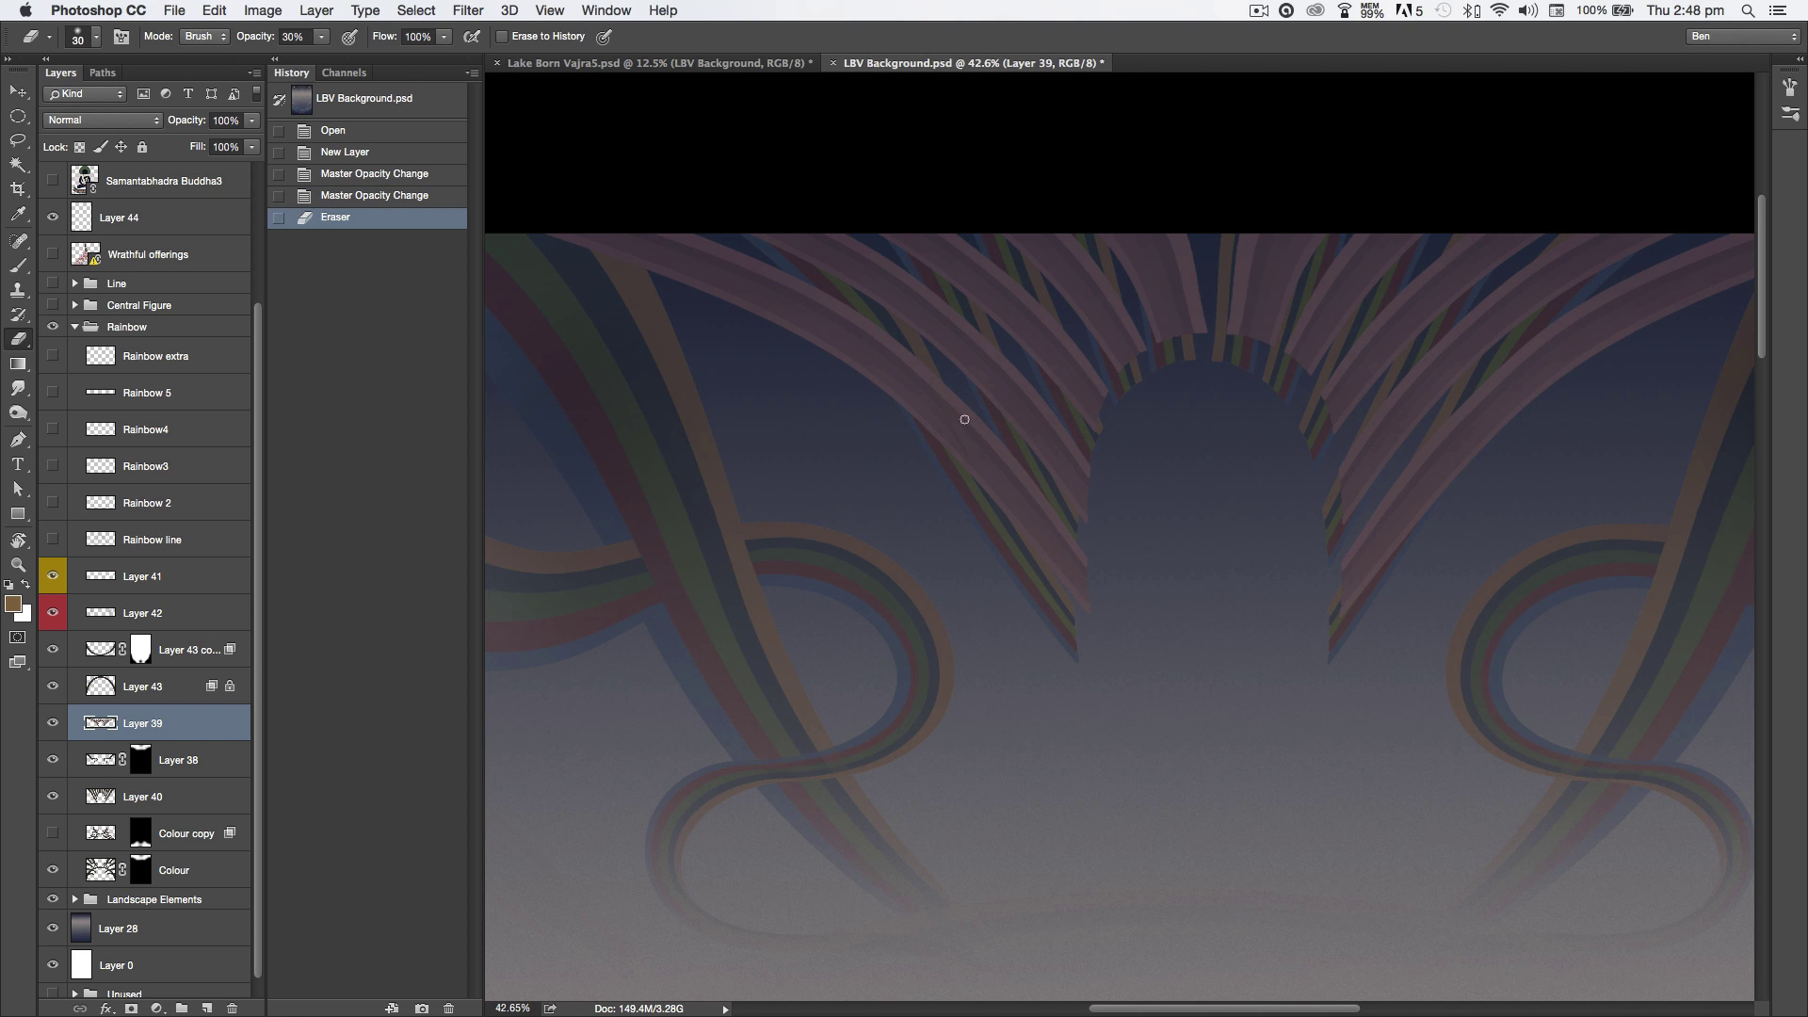
key("super+z")
left_click(53, 723)
left_click(52, 723)
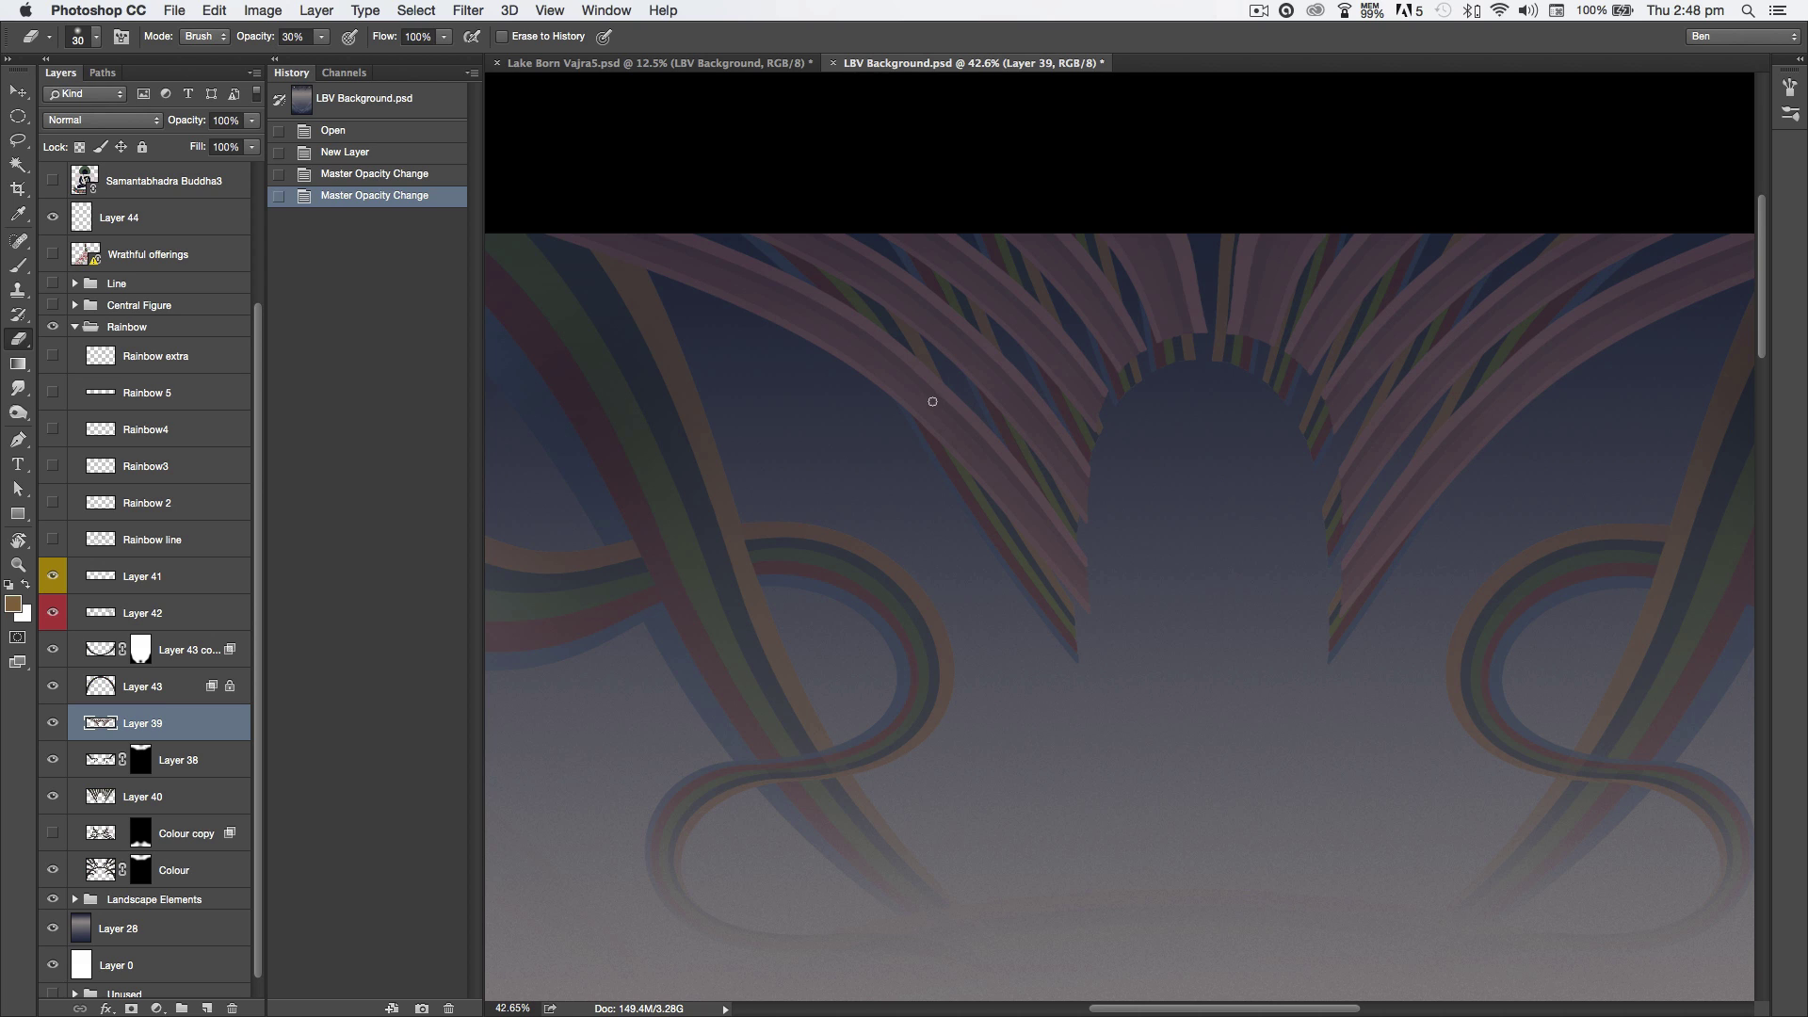
Step: Try erasing Layer 39's pink rays over the rainbow rays with the Eraser at 100% opacity, and revert all the strokes
key("0")
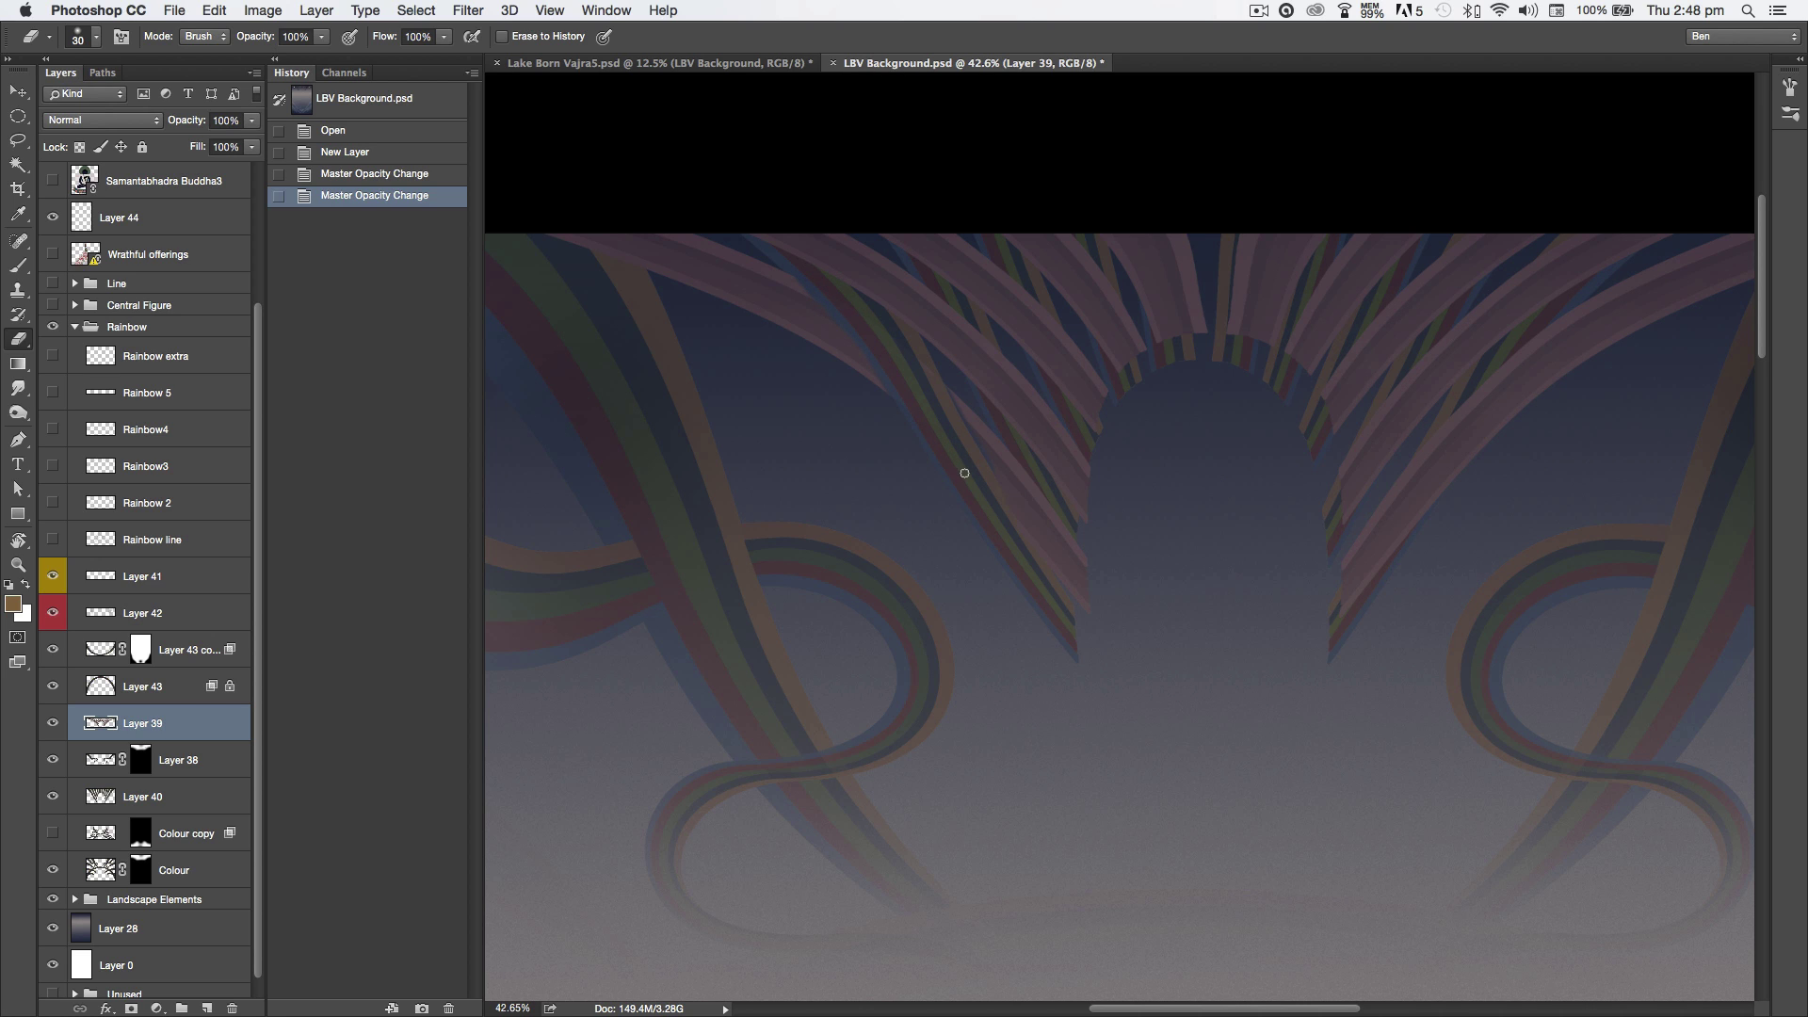
left_click_drag(963, 464, 950, 429)
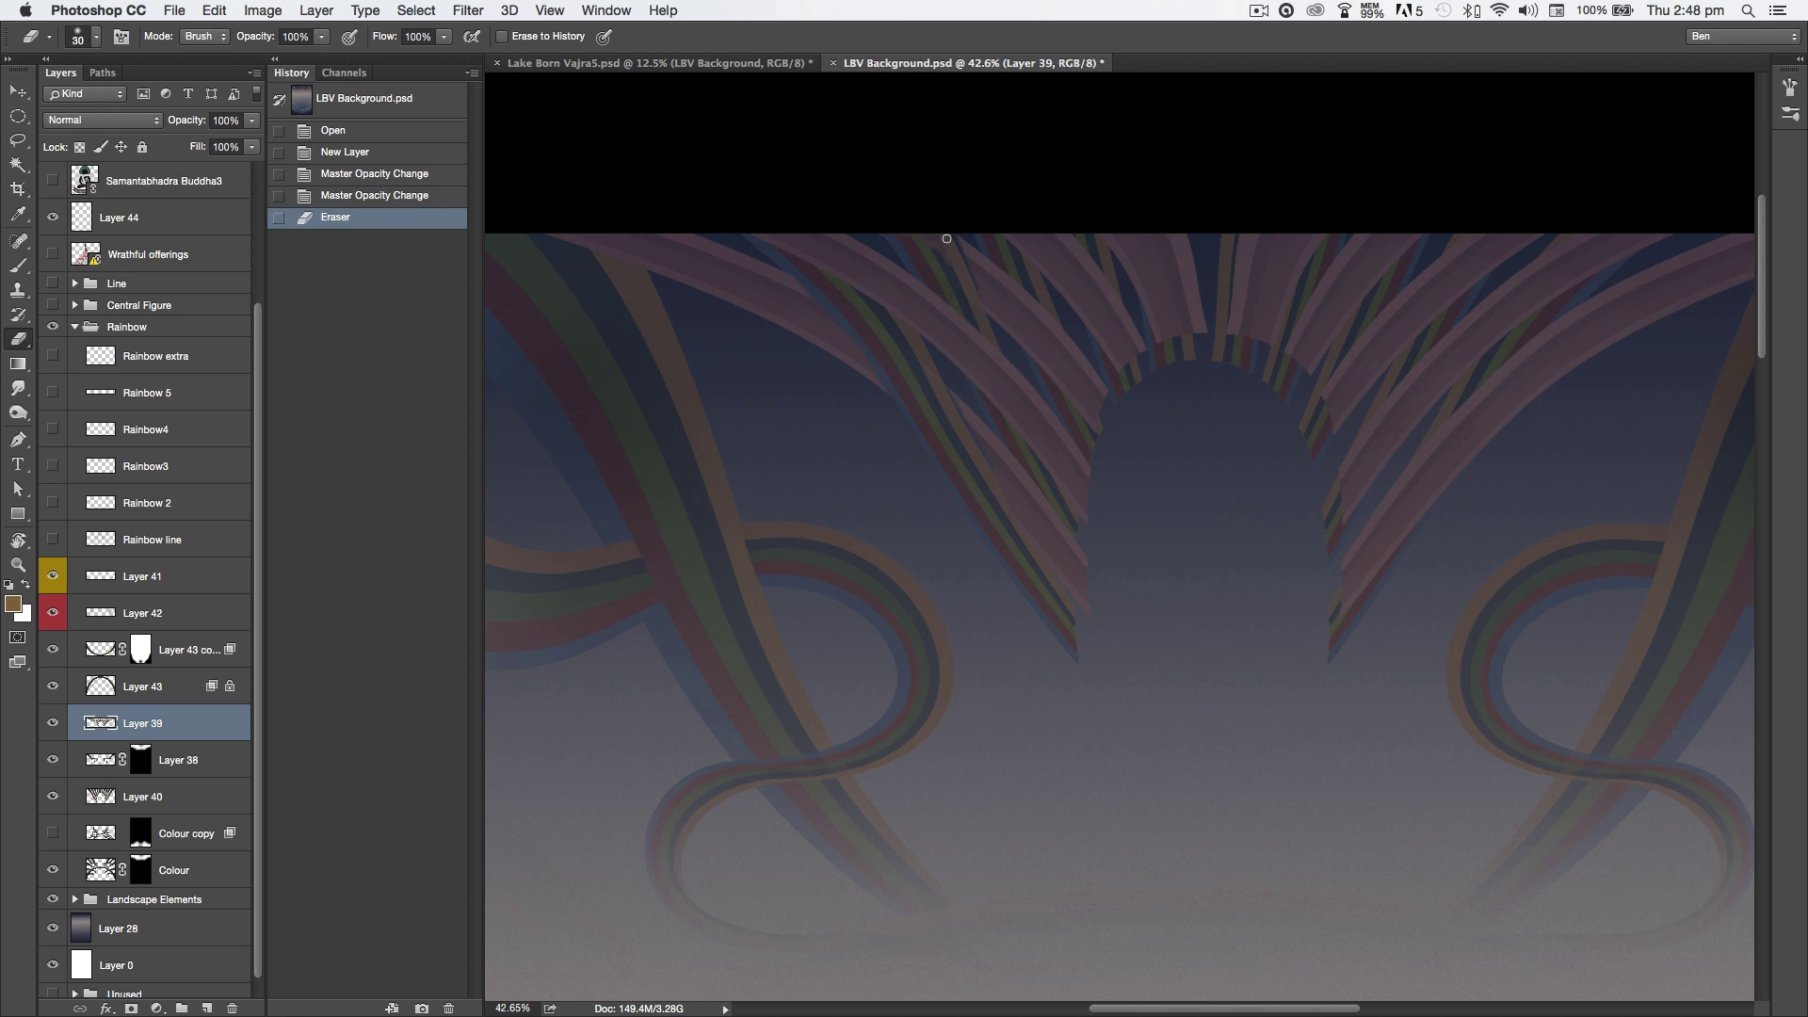
left_click_drag(972, 292, 938, 212)
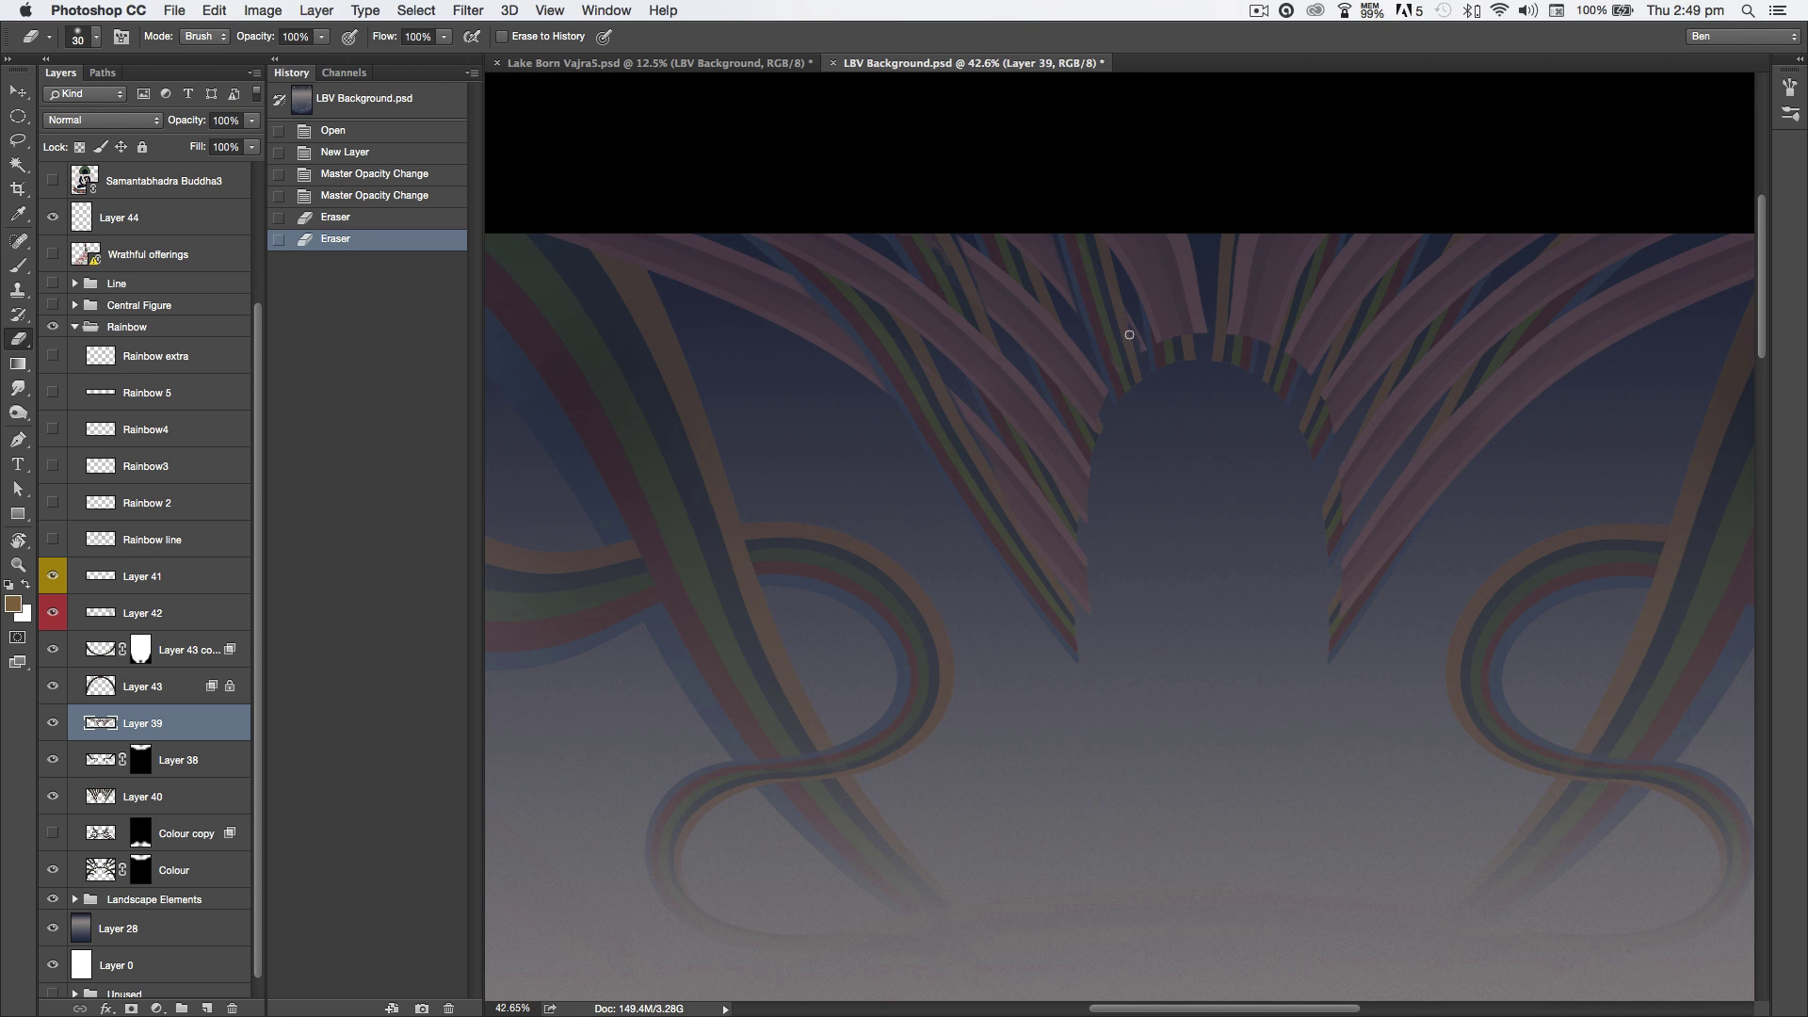
left_click_drag(1129, 336, 1134, 329)
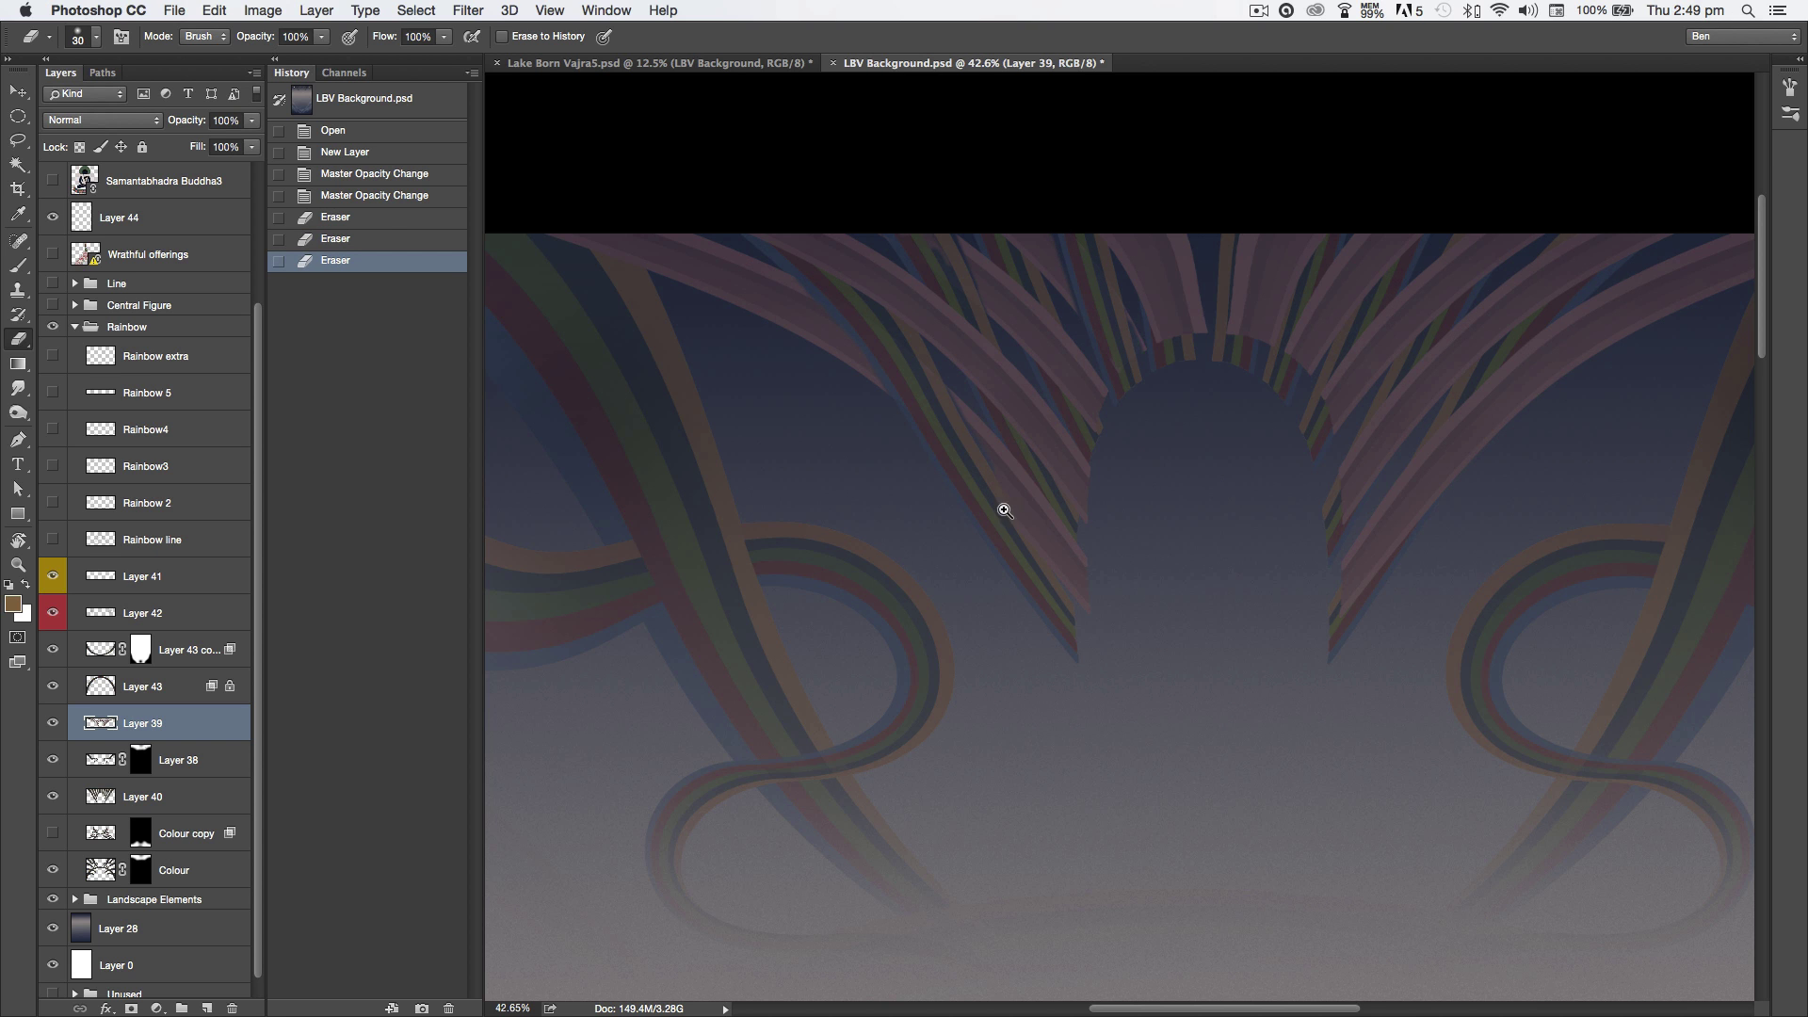
scroll(1012, 536, "up", 3)
left_click_drag(1012, 602, 1130, 815)
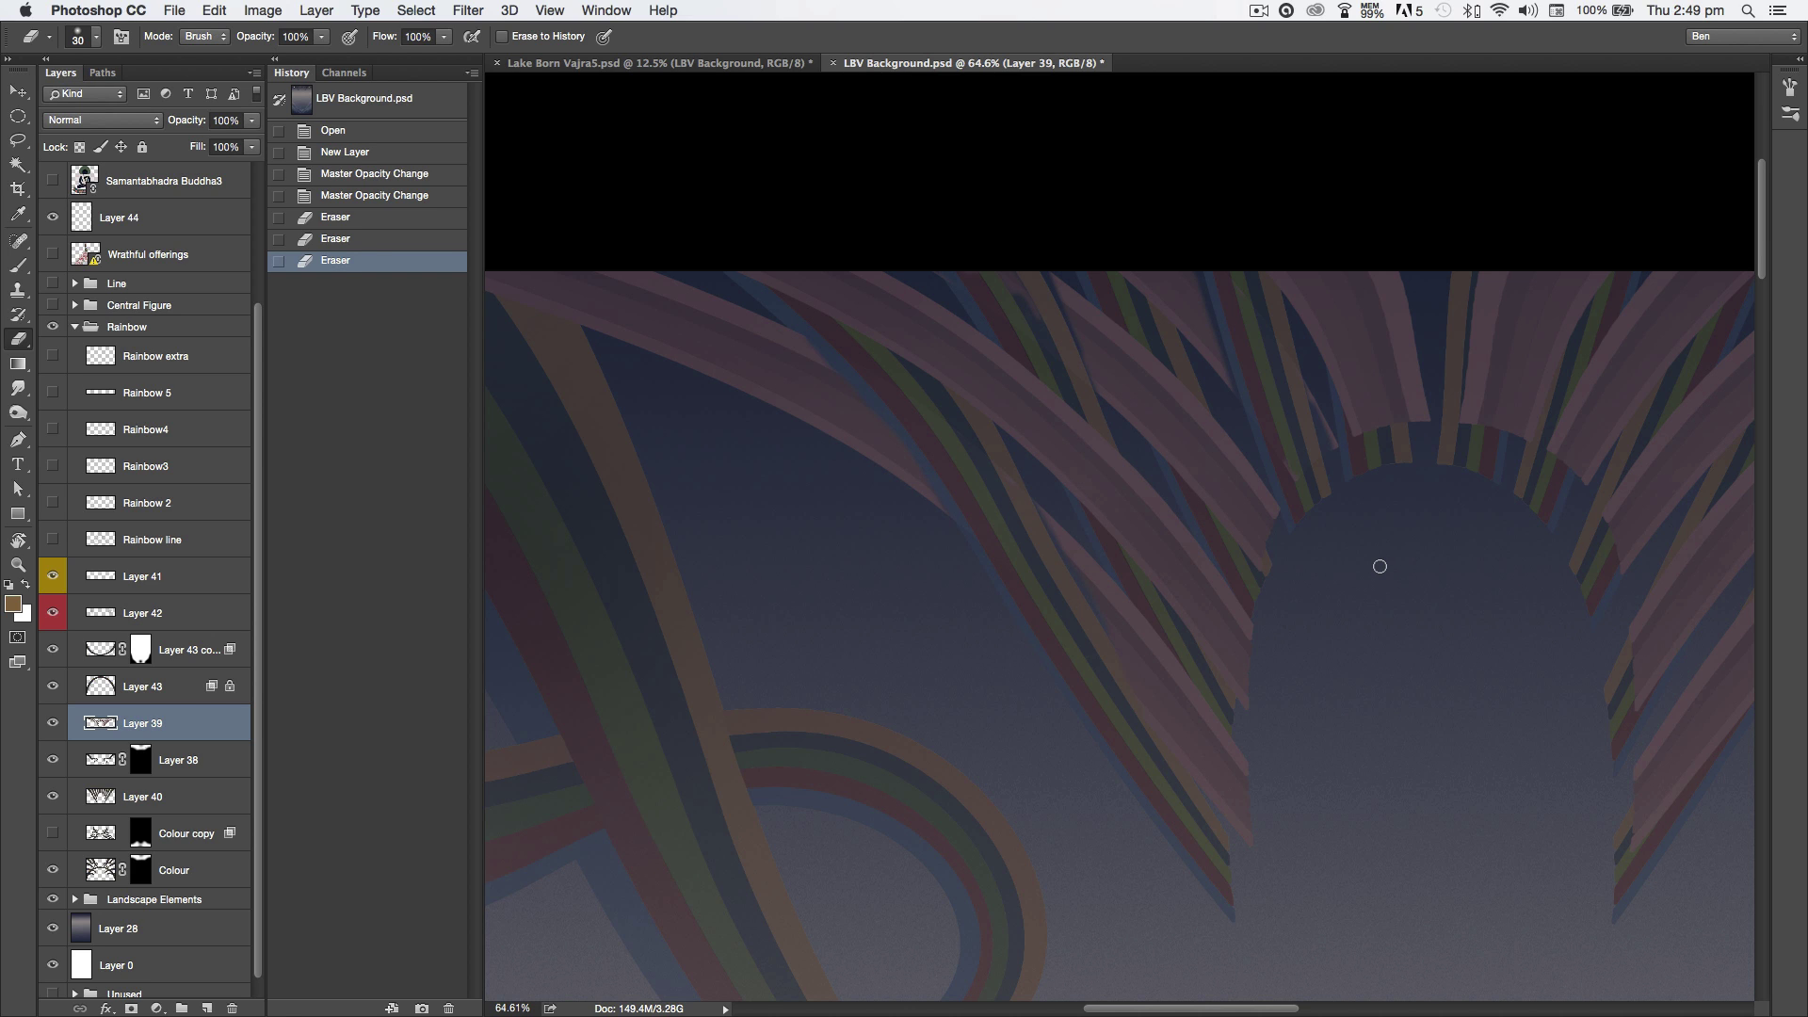
left_click(332, 196)
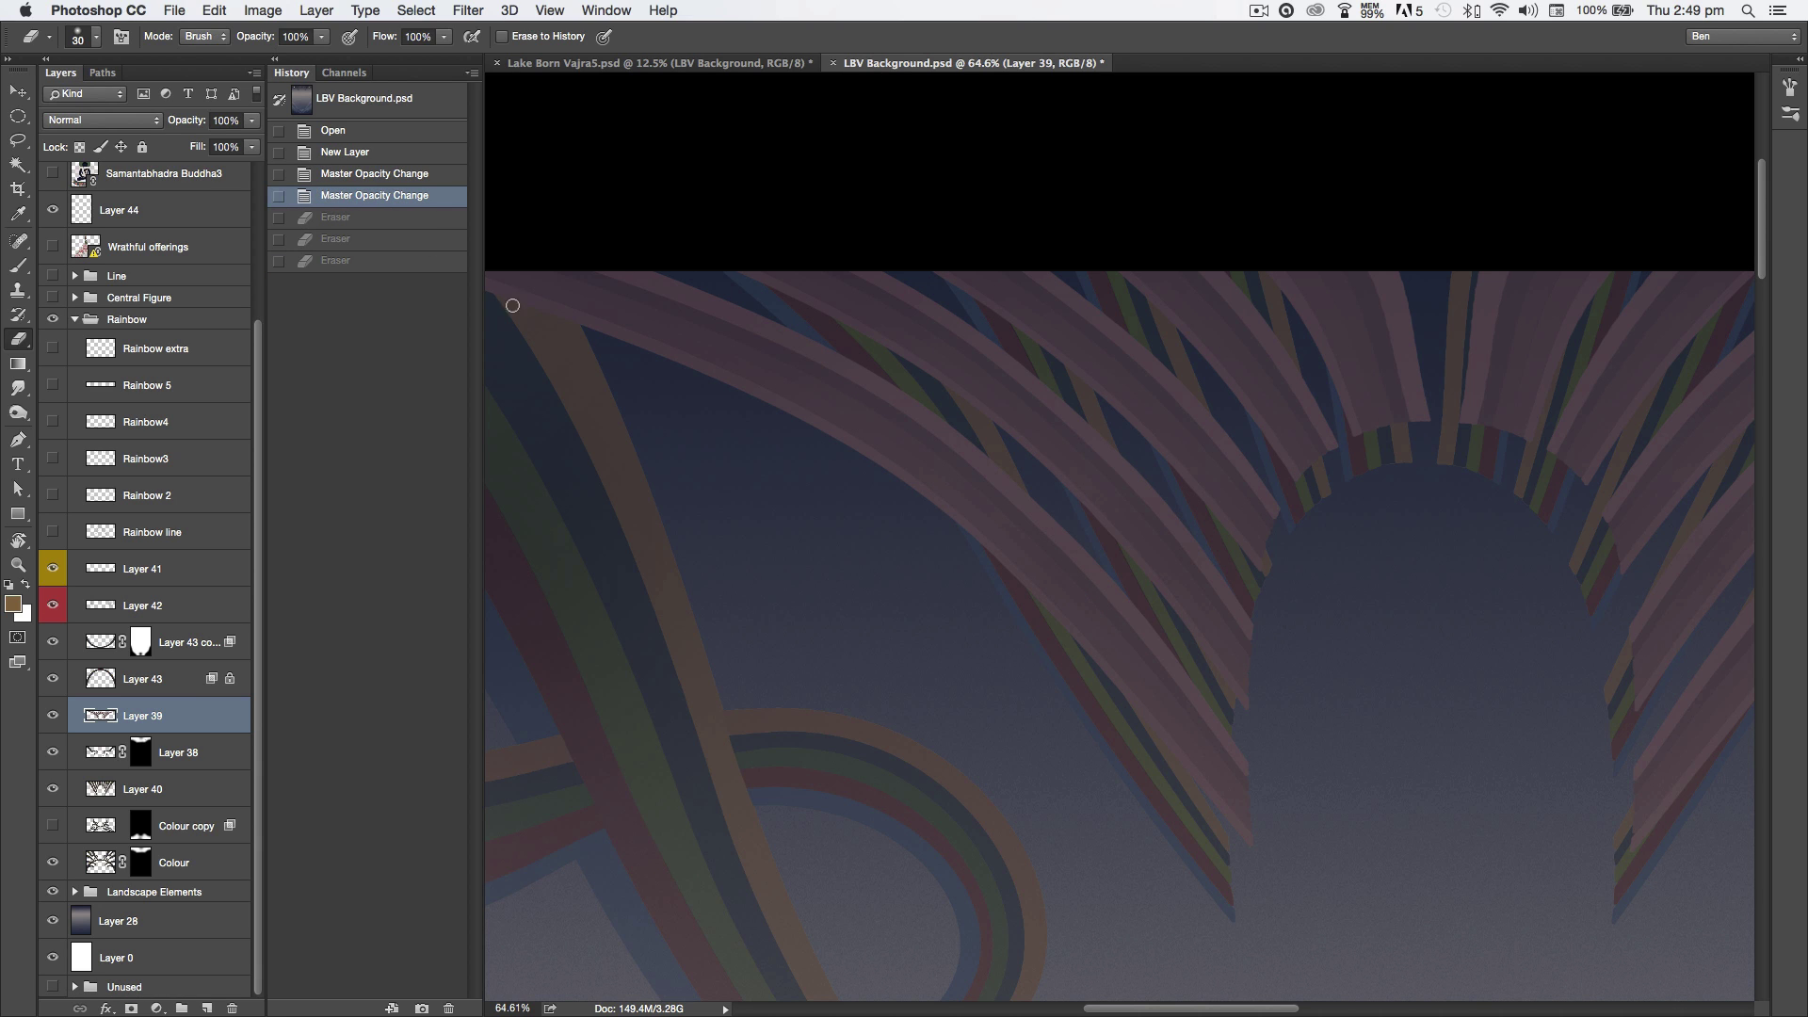
Step: Reduce the opacity of Layer 40 to 55% and of Layer 39 to 78%
left_click(189, 791)
left_click(251, 120)
left_click_drag(256, 141, 214, 144)
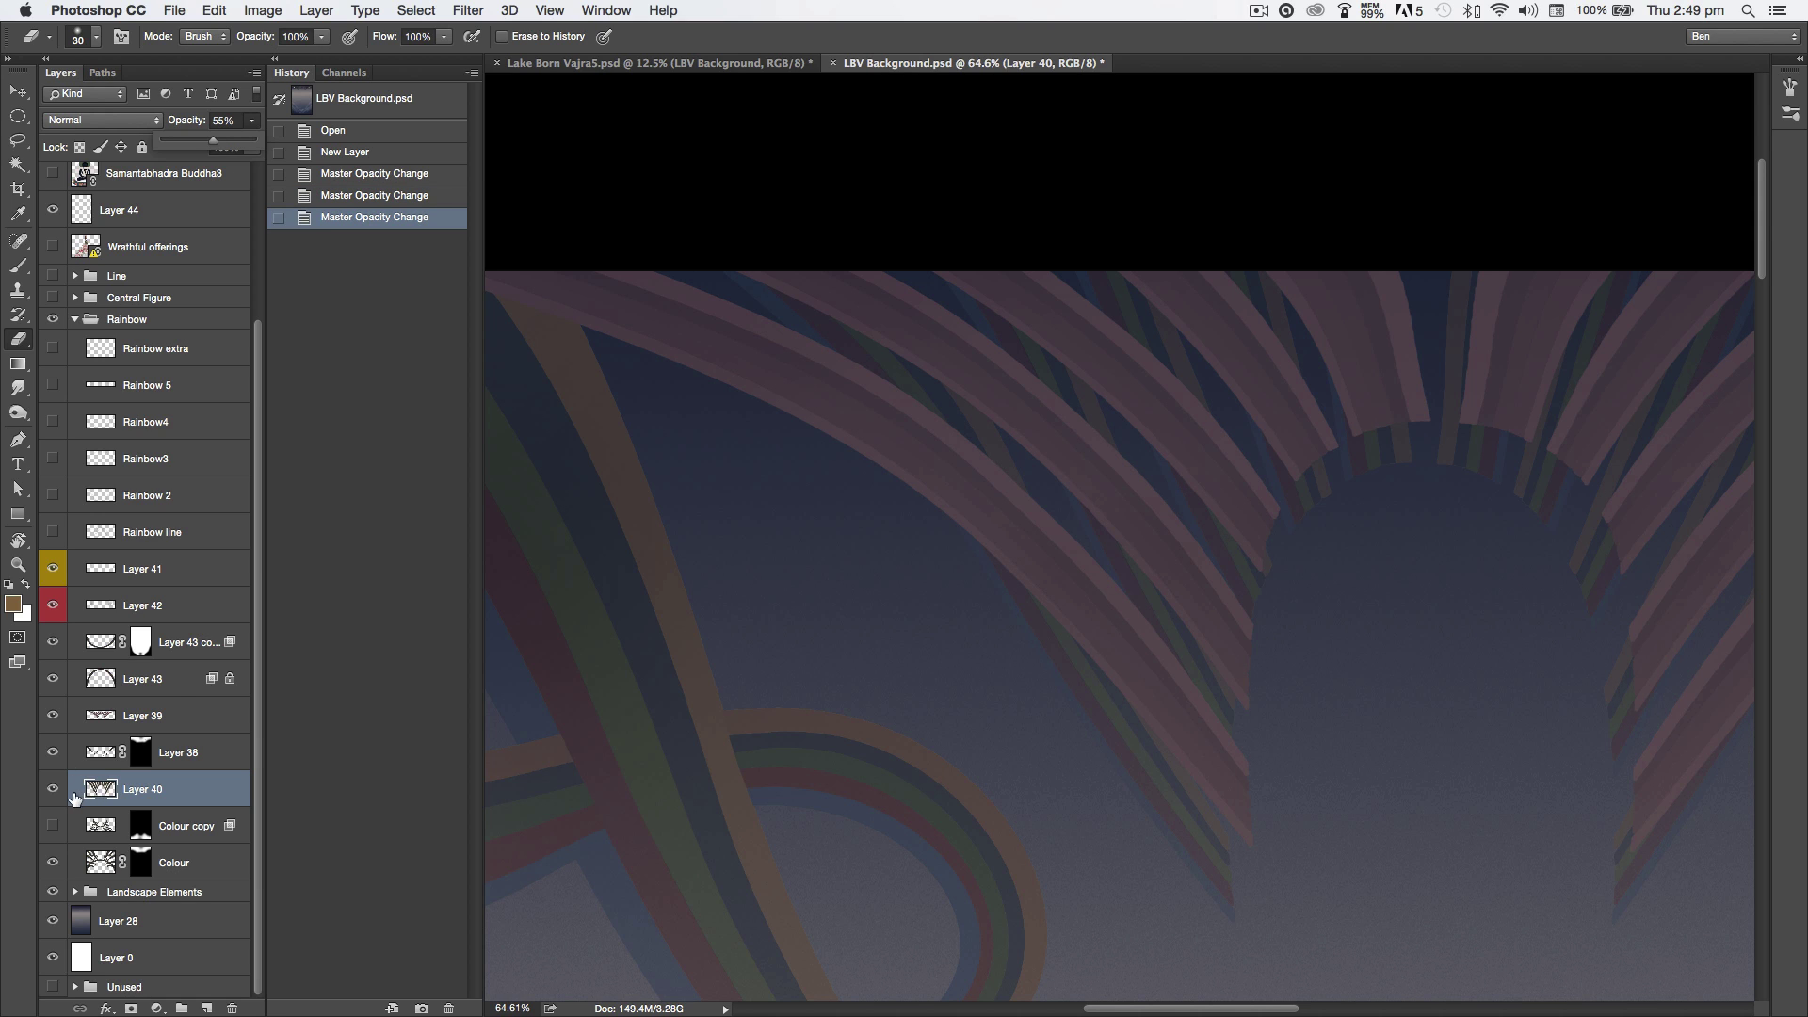
left_click(181, 713)
left_click(251, 121)
left_click_drag(253, 144, 235, 144)
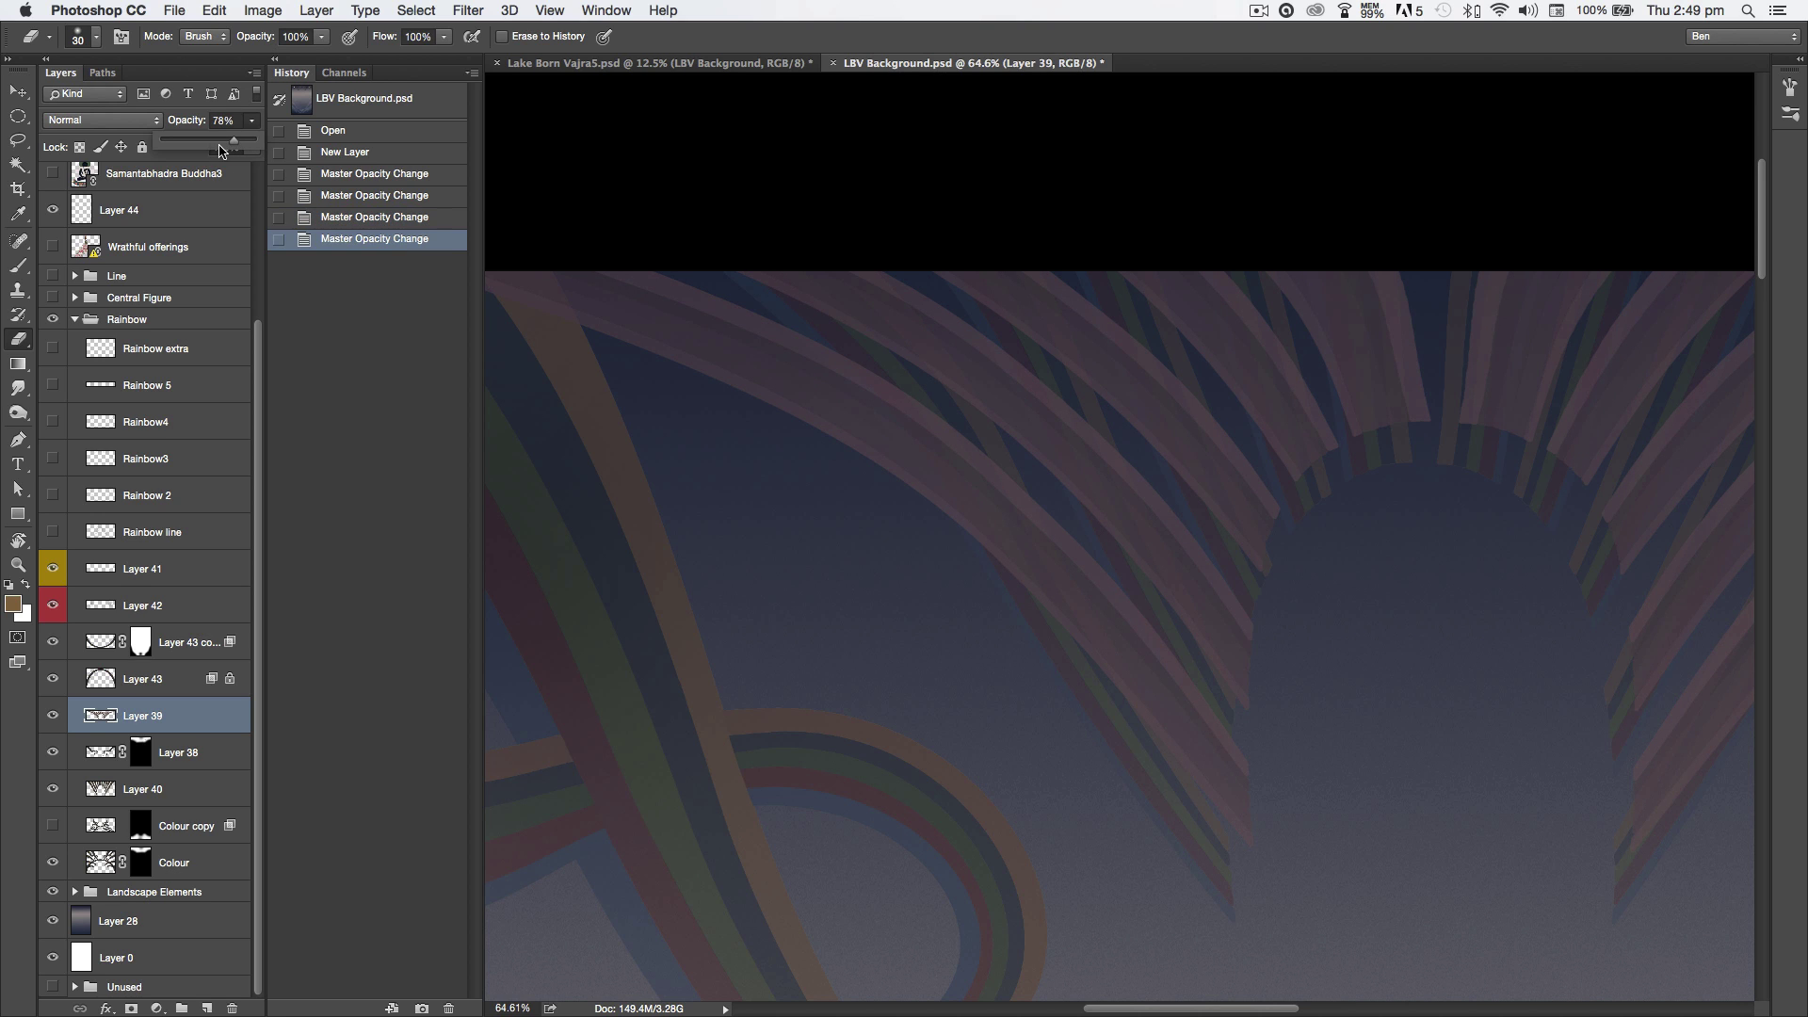
Step: Toggle the Colour layer off and on to check which rainbow bands it contributes to the sky
left_click_drag(995, 660, 945, 611)
left_click_drag(1049, 723, 1036, 505)
left_click_drag(1022, 696, 980, 754)
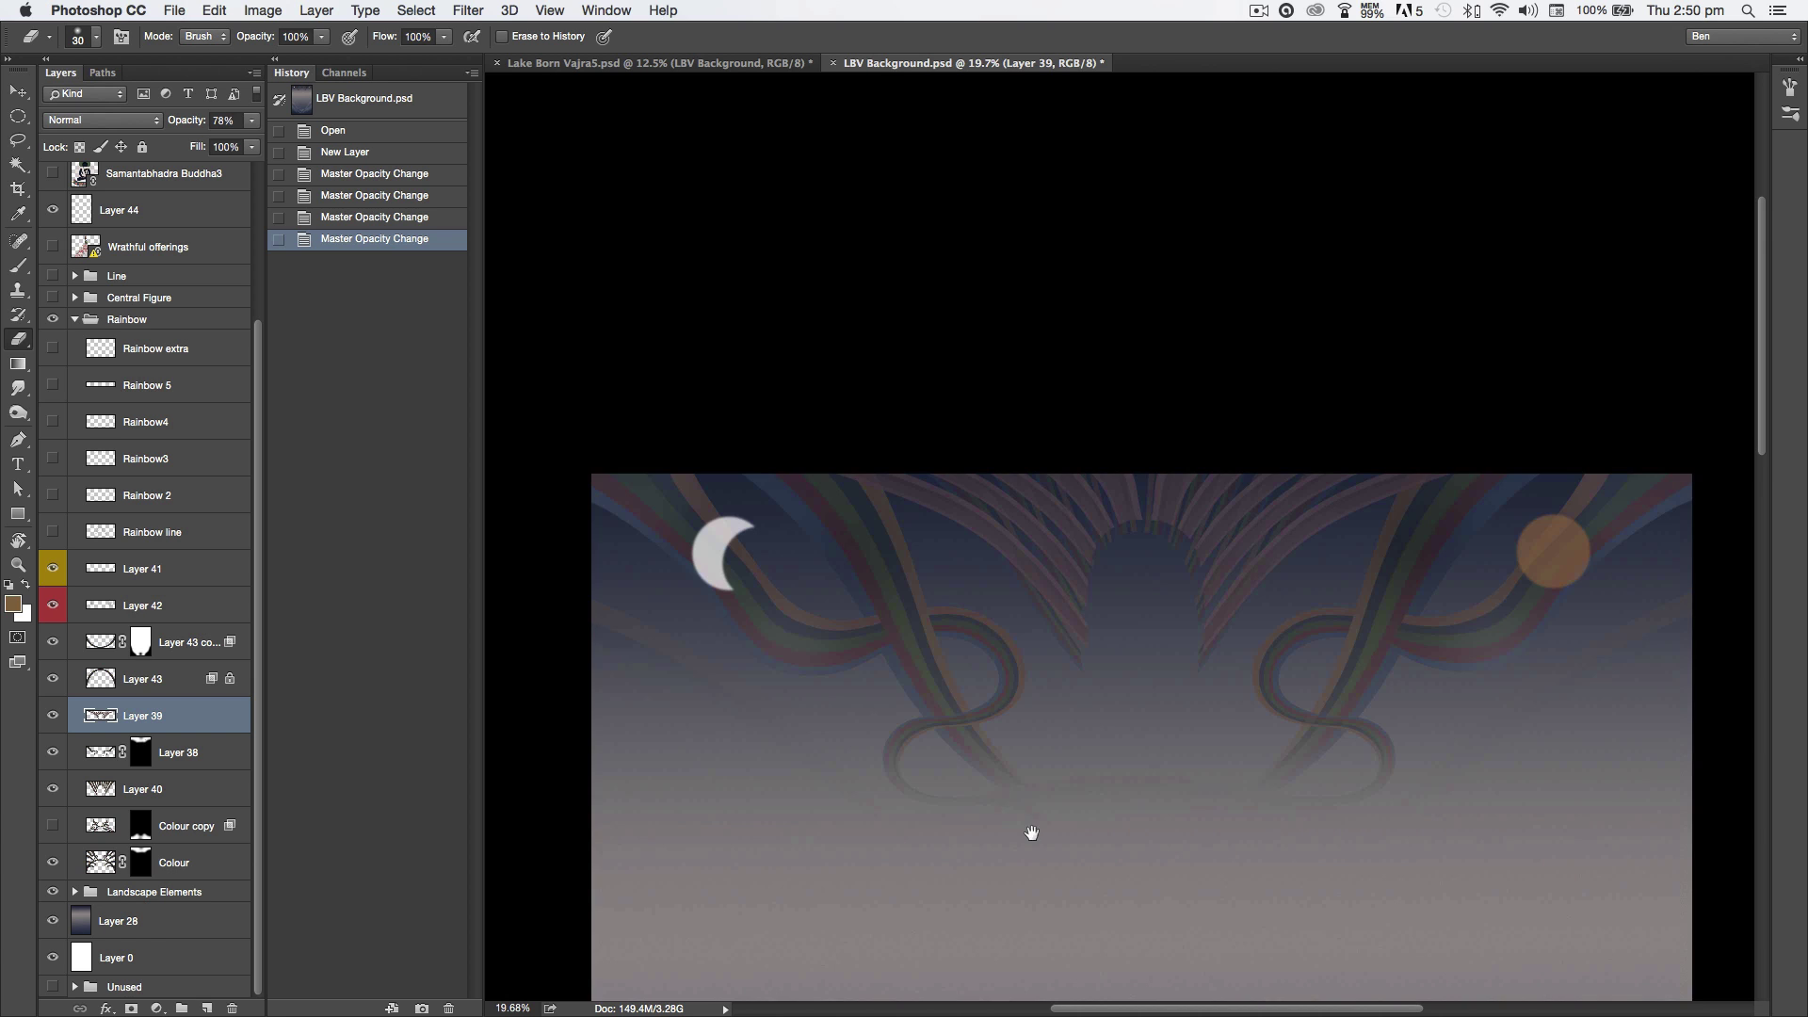
left_click_drag(1032, 832, 1045, 585)
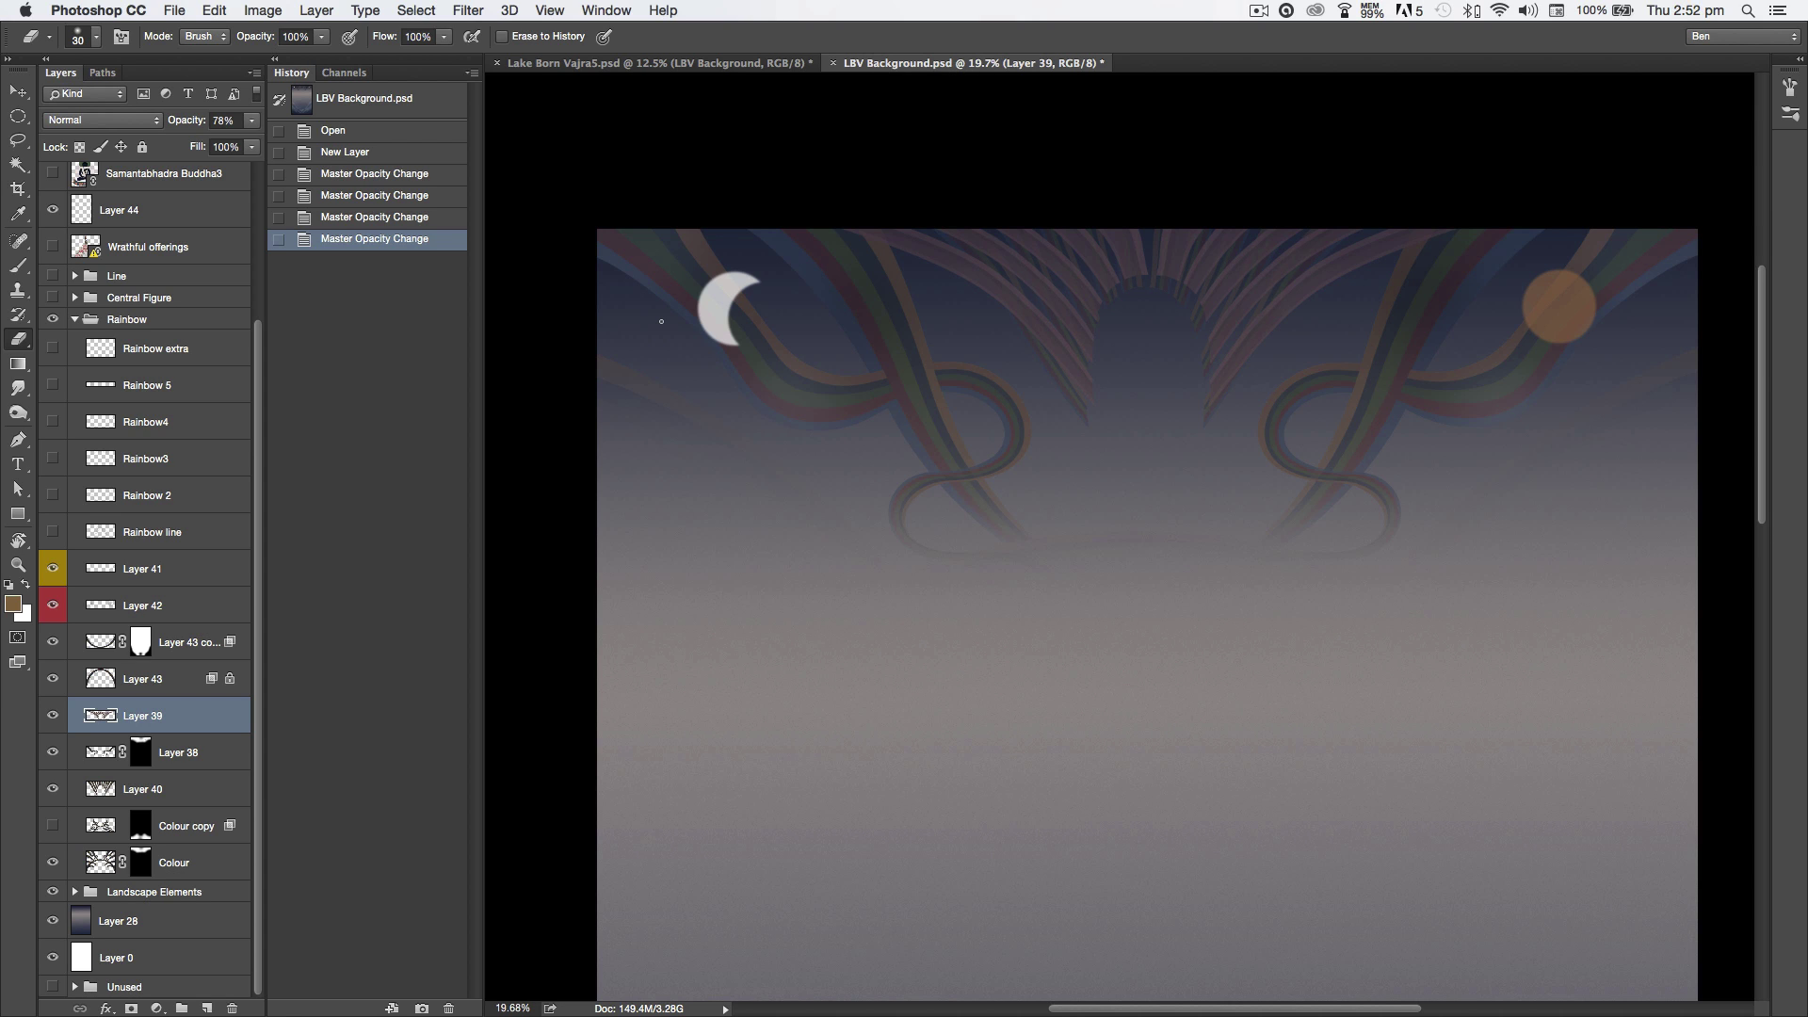
left_click(175, 863)
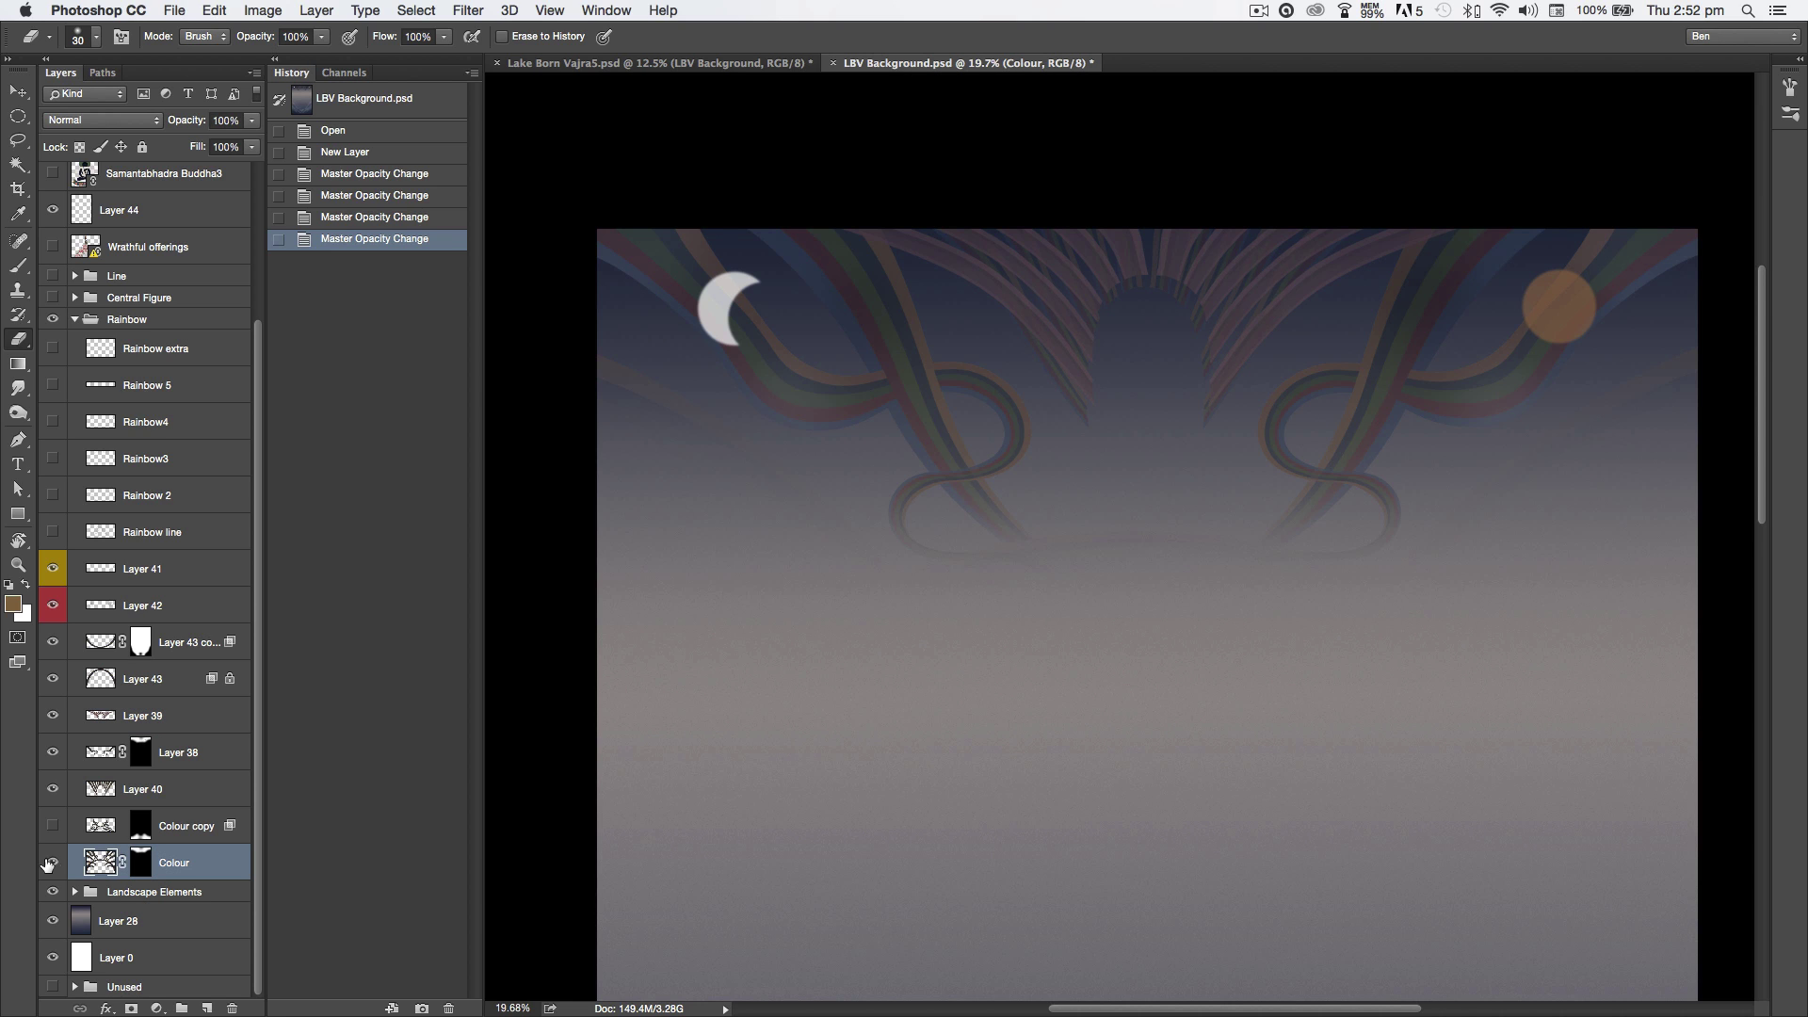
left_click(51, 863)
left_click(52, 863)
left_click(52, 864)
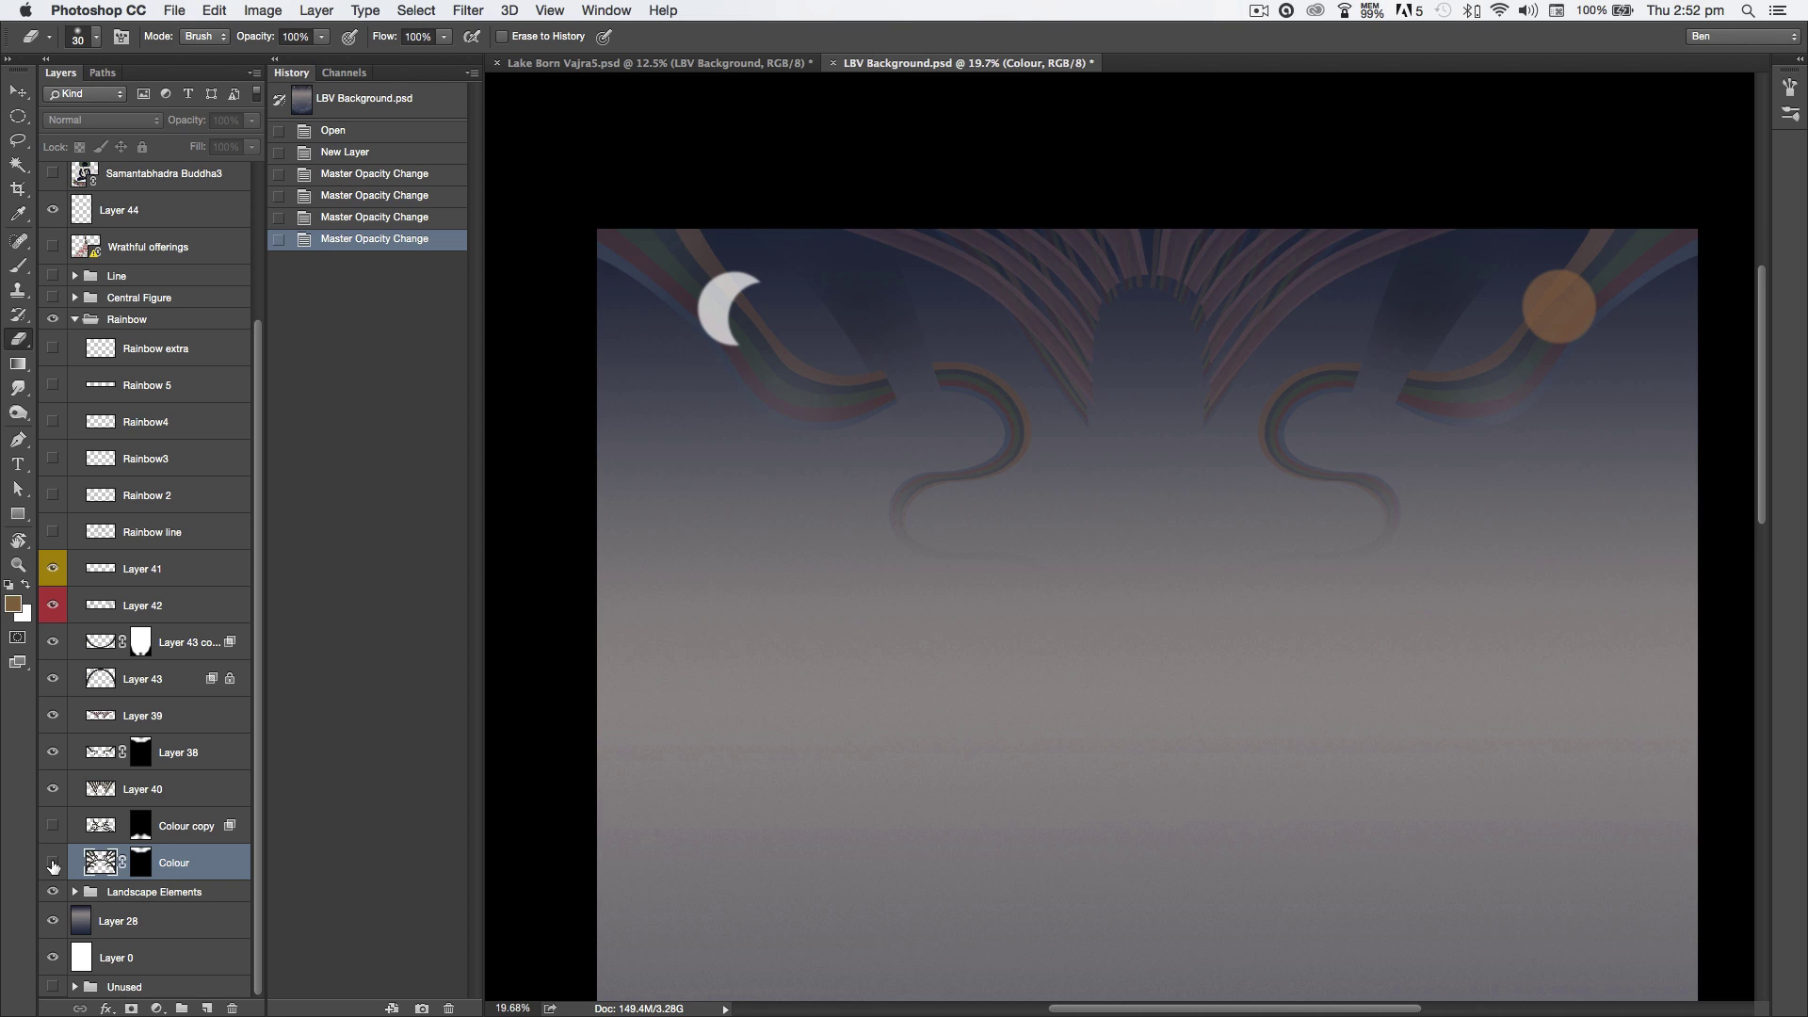
left_click(52, 864)
Step: Test the Colour layer mask's density at 1% to expose the masked bands, and set it back up to 99%
double_click(138, 861)
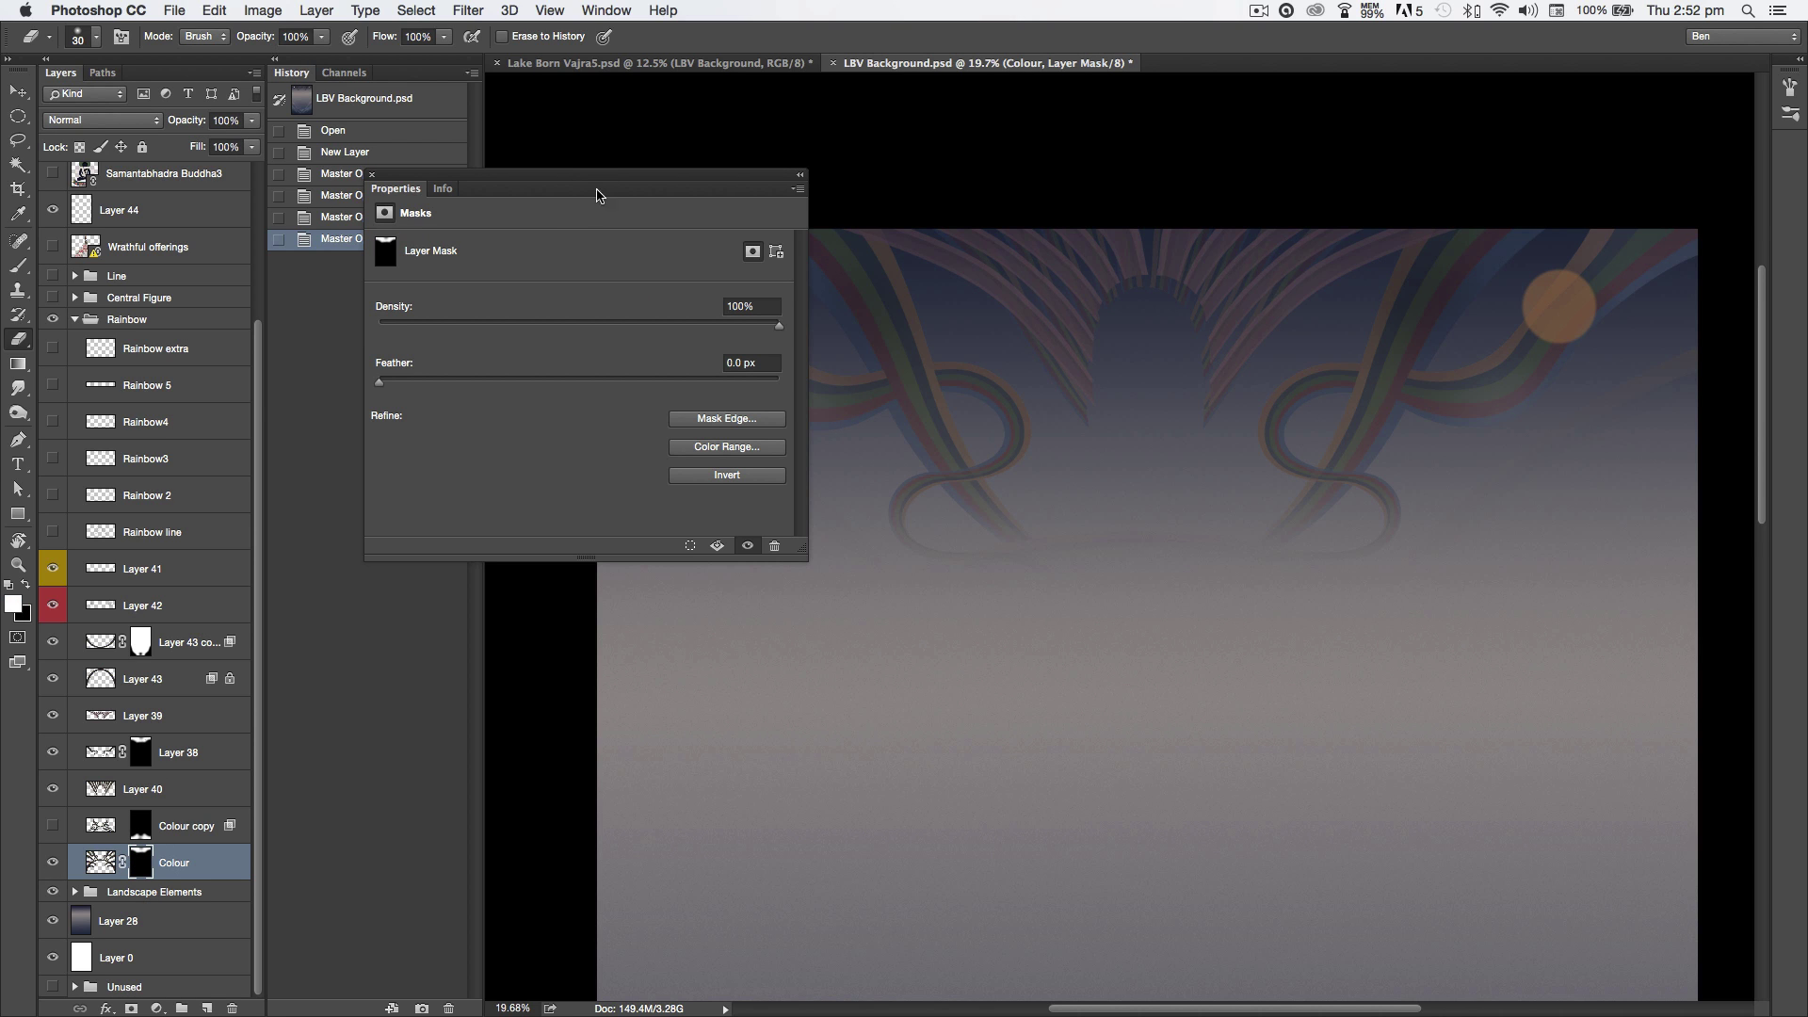
left_click_drag(582, 178, 309, 325)
left_click_drag(506, 474, 109, 484)
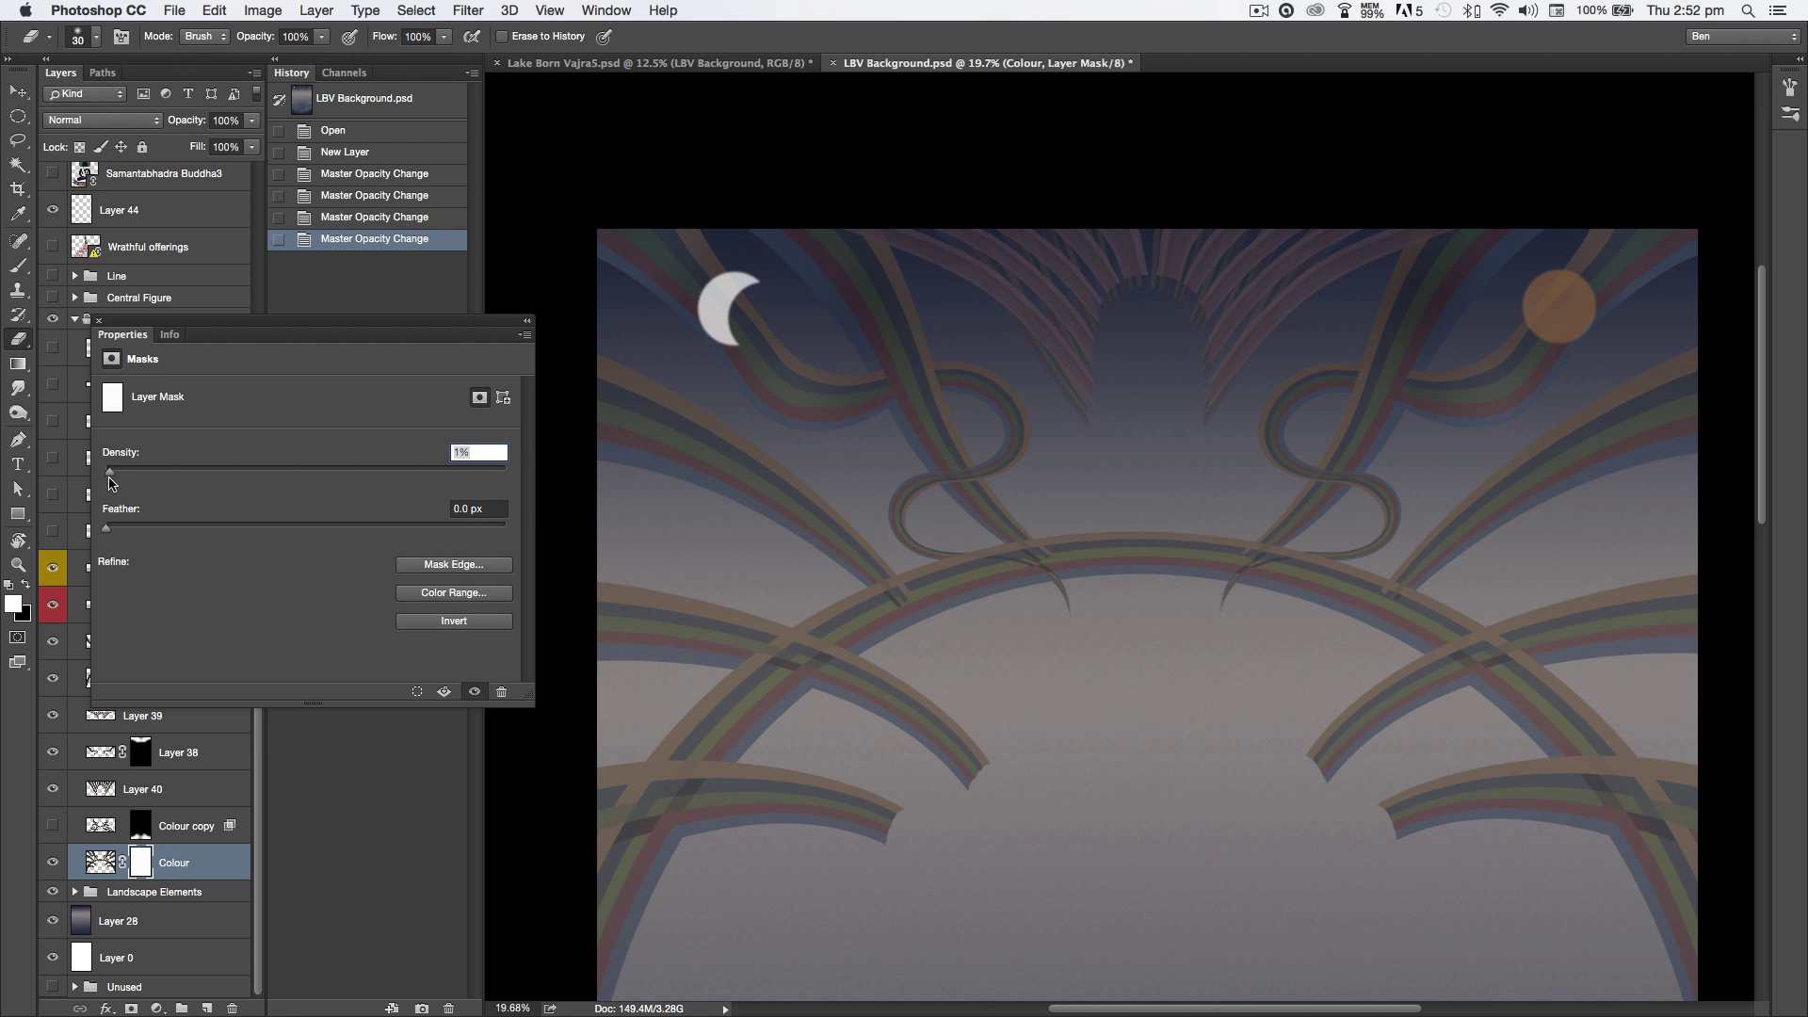
left_click_drag(110, 484, 110, 483)
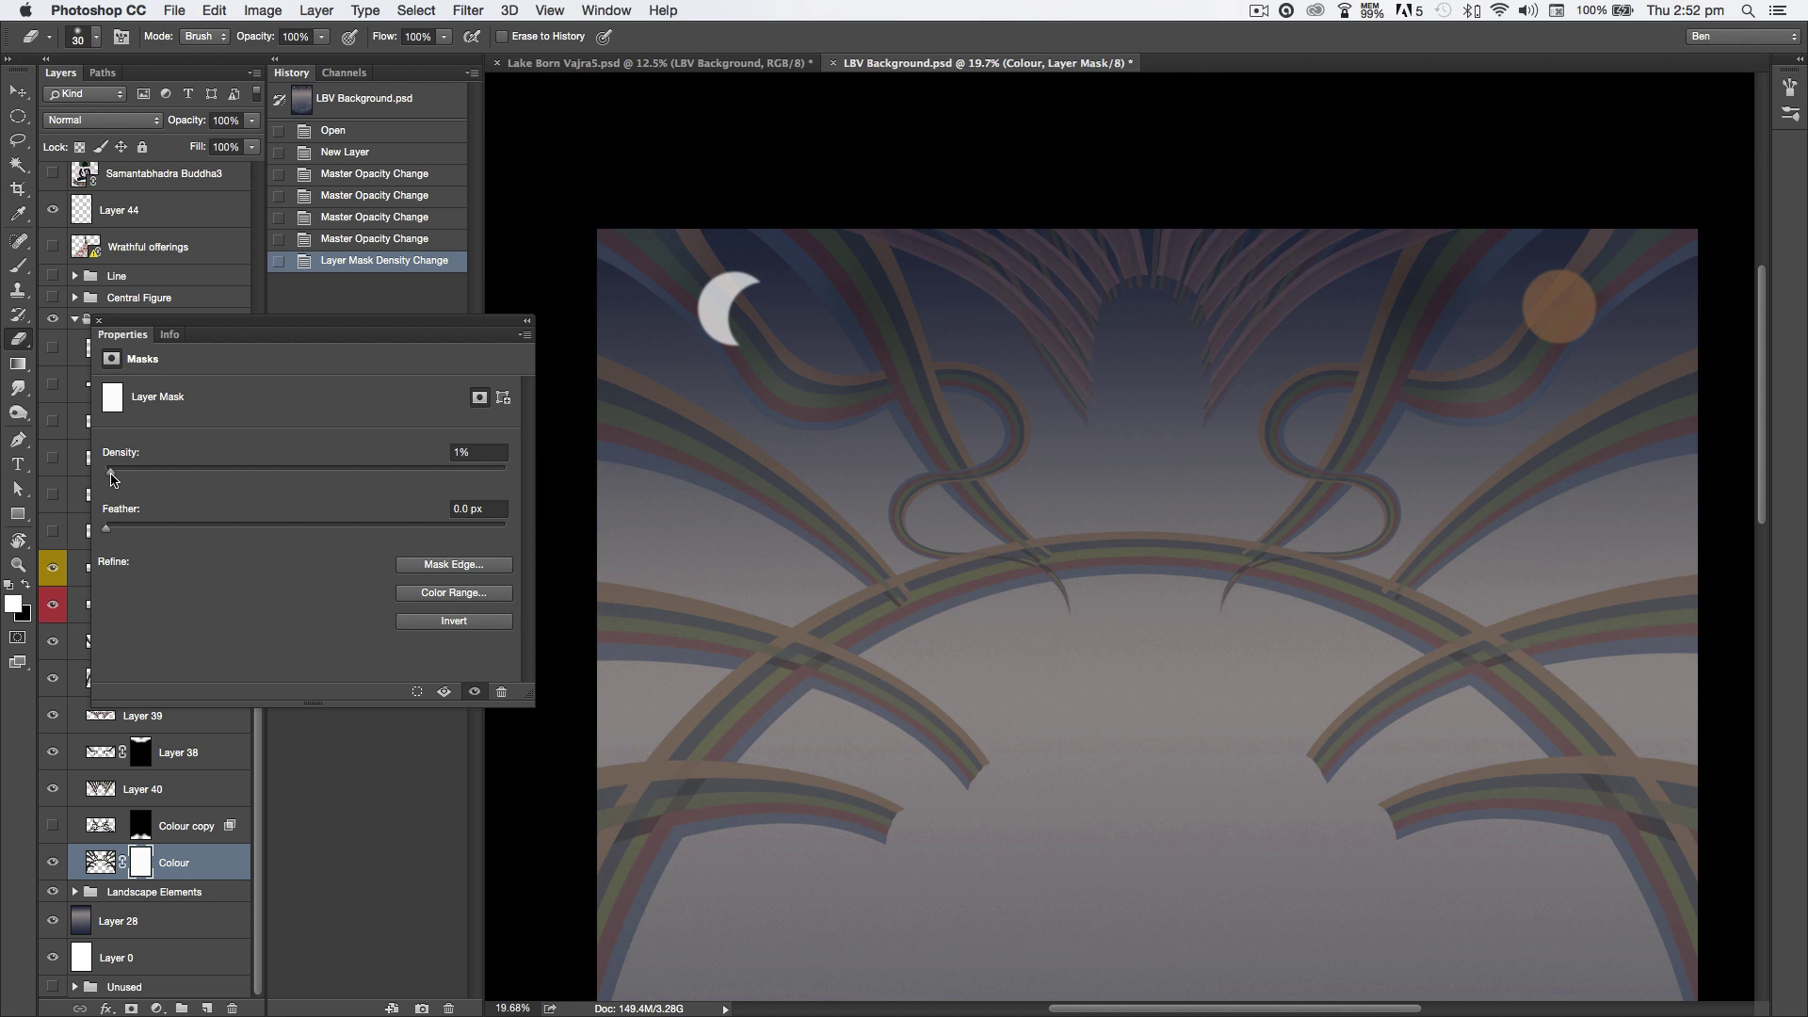
left_click(117, 476)
left_click_drag(119, 479, 500, 459)
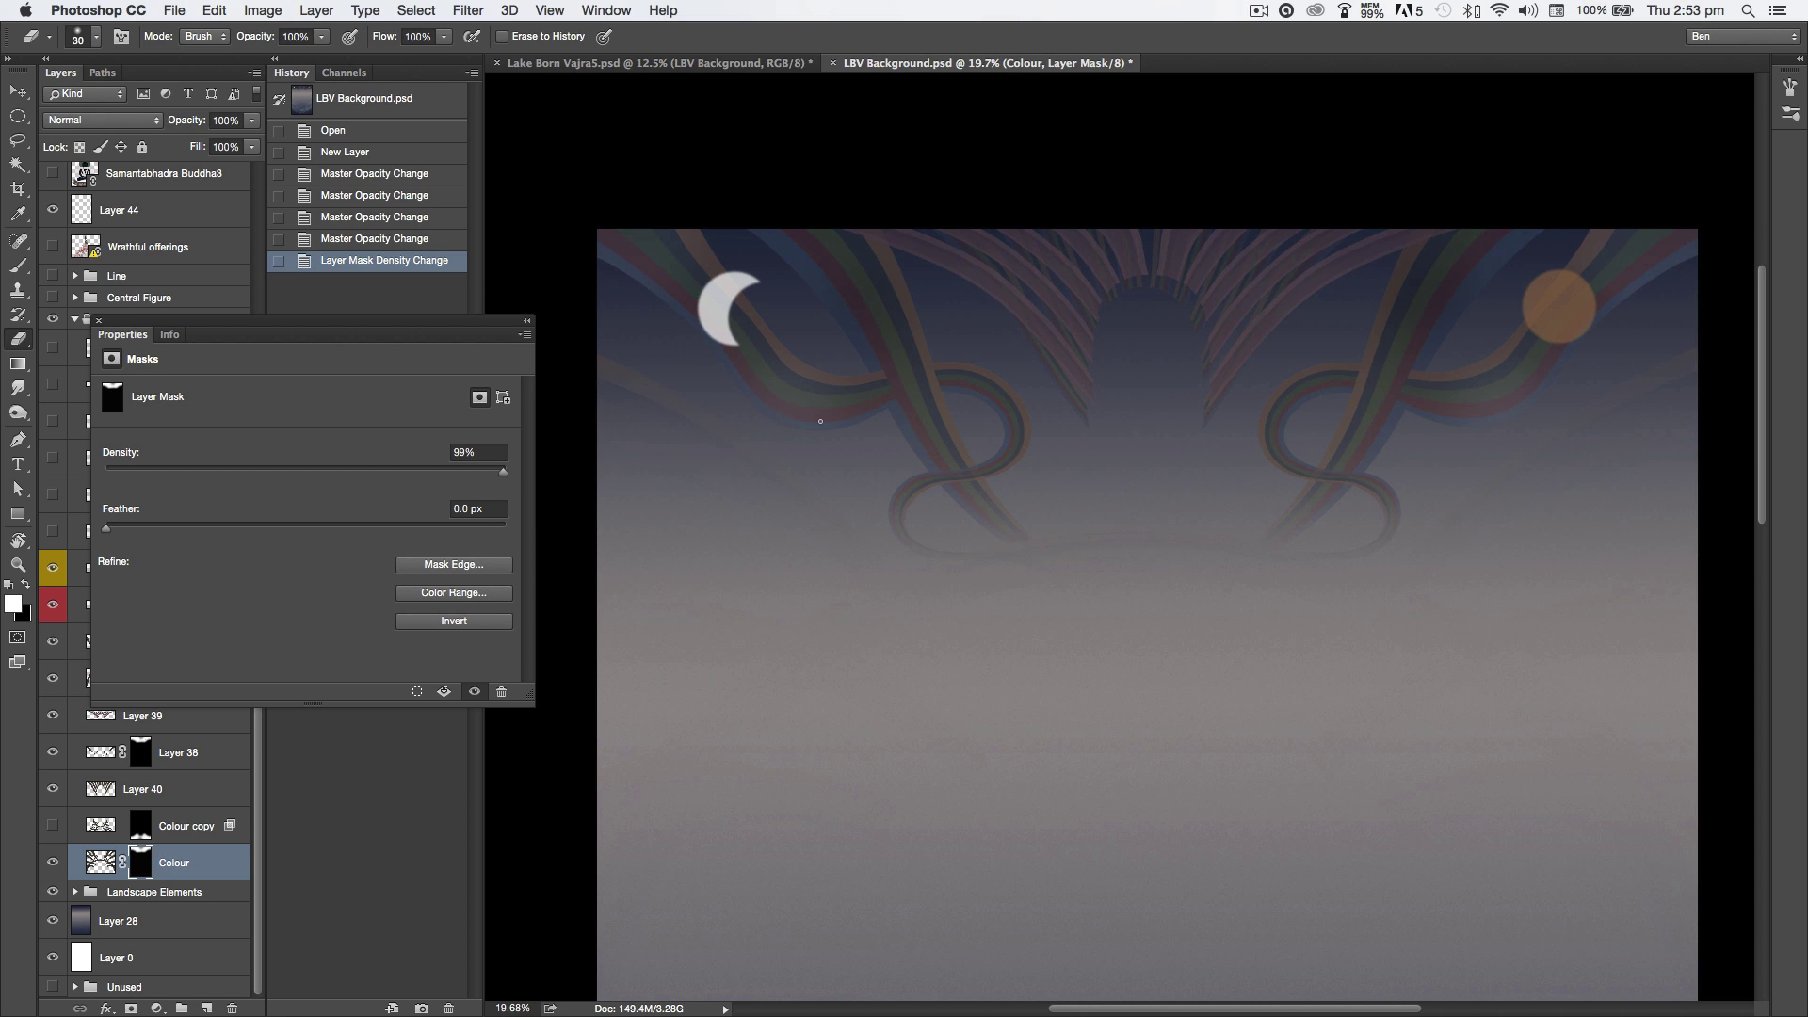
left_click(98, 322)
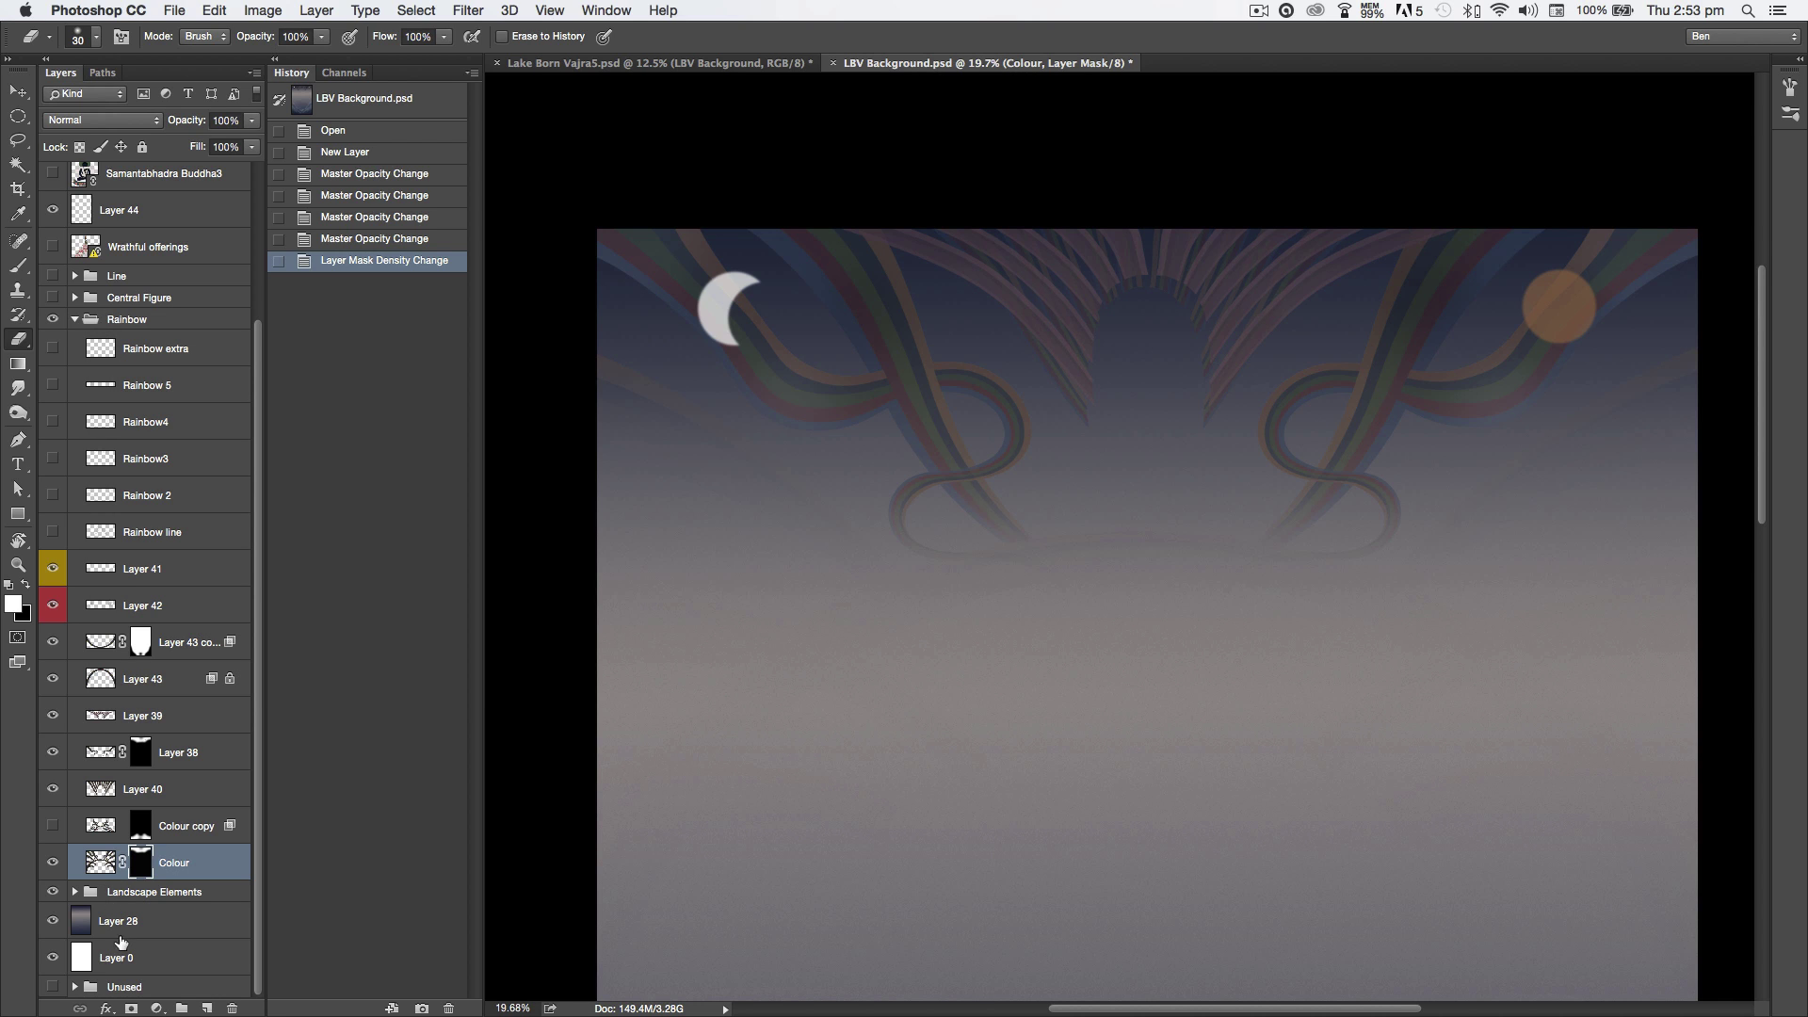
Step: Show the Colour copy layer to check the lower rainbow over the mountains, and hide it again
left_click(53, 826)
left_click_drag(1082, 835, 972, 556)
left_click_drag(995, 666, 980, 180)
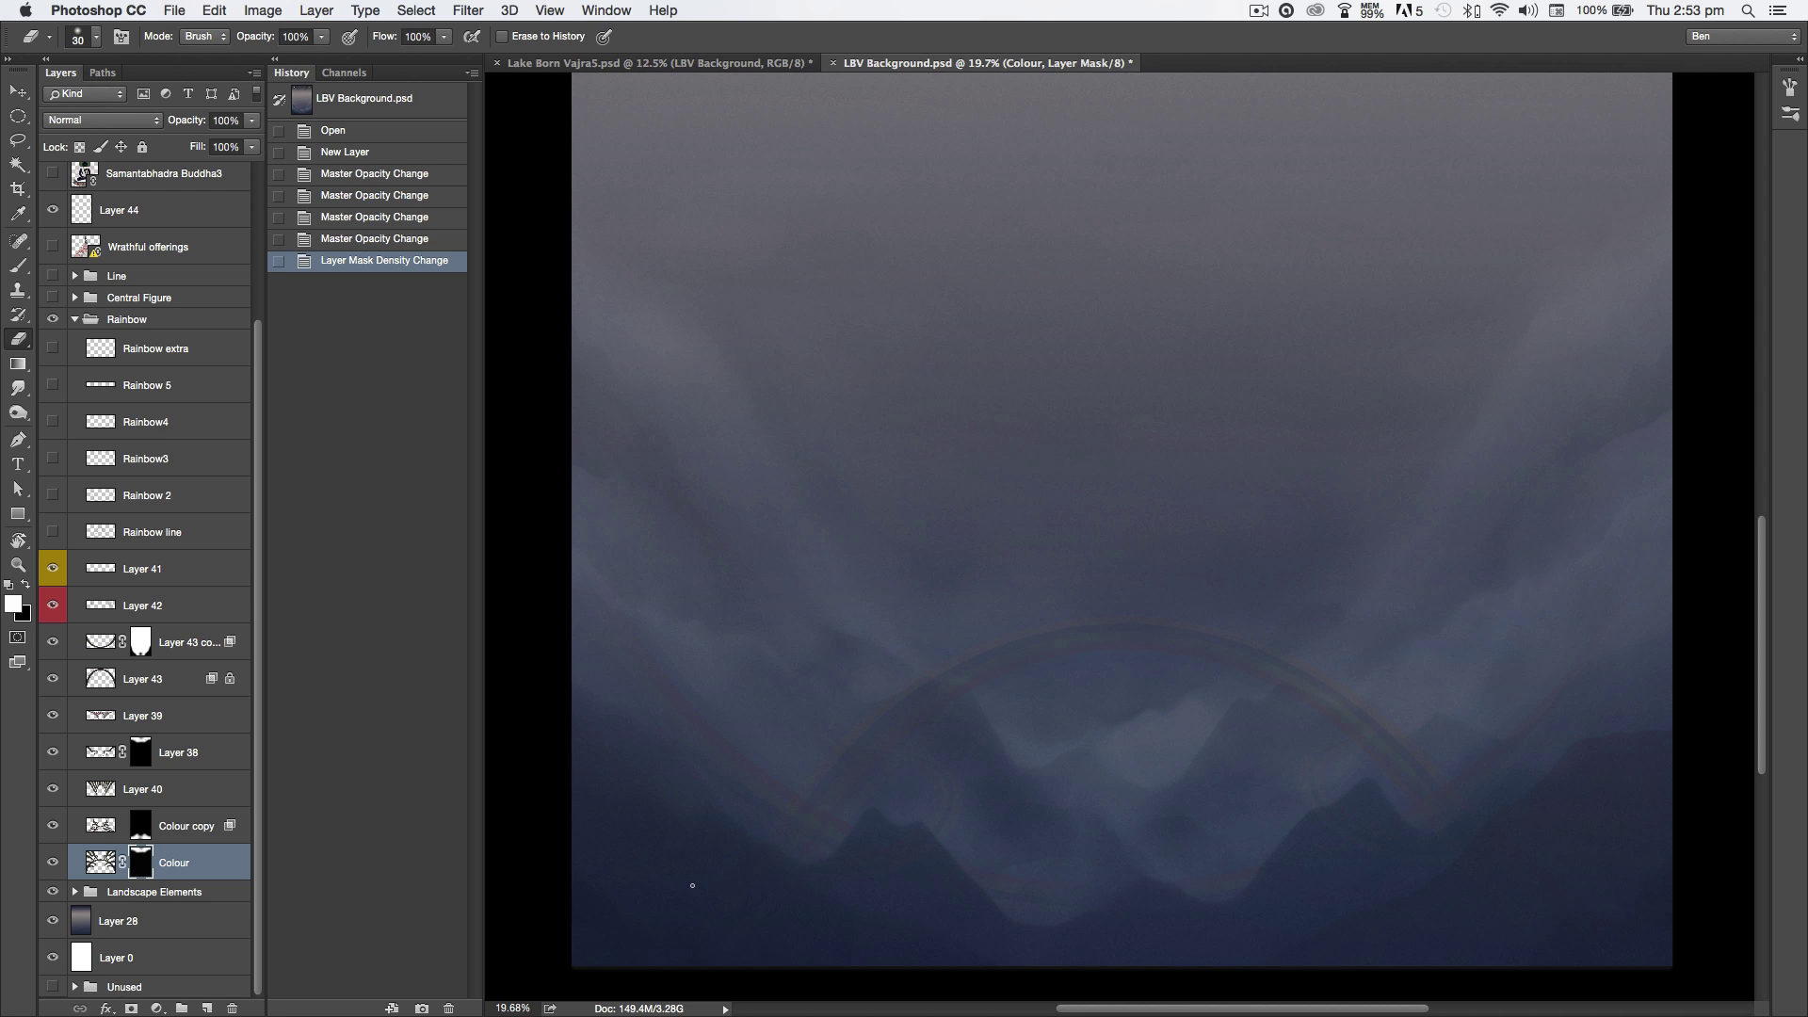
left_click(52, 826)
left_click_drag(1017, 779, 991, 585)
left_click_drag(994, 698, 1033, 715)
left_click_drag(1028, 711, 1127, 643)
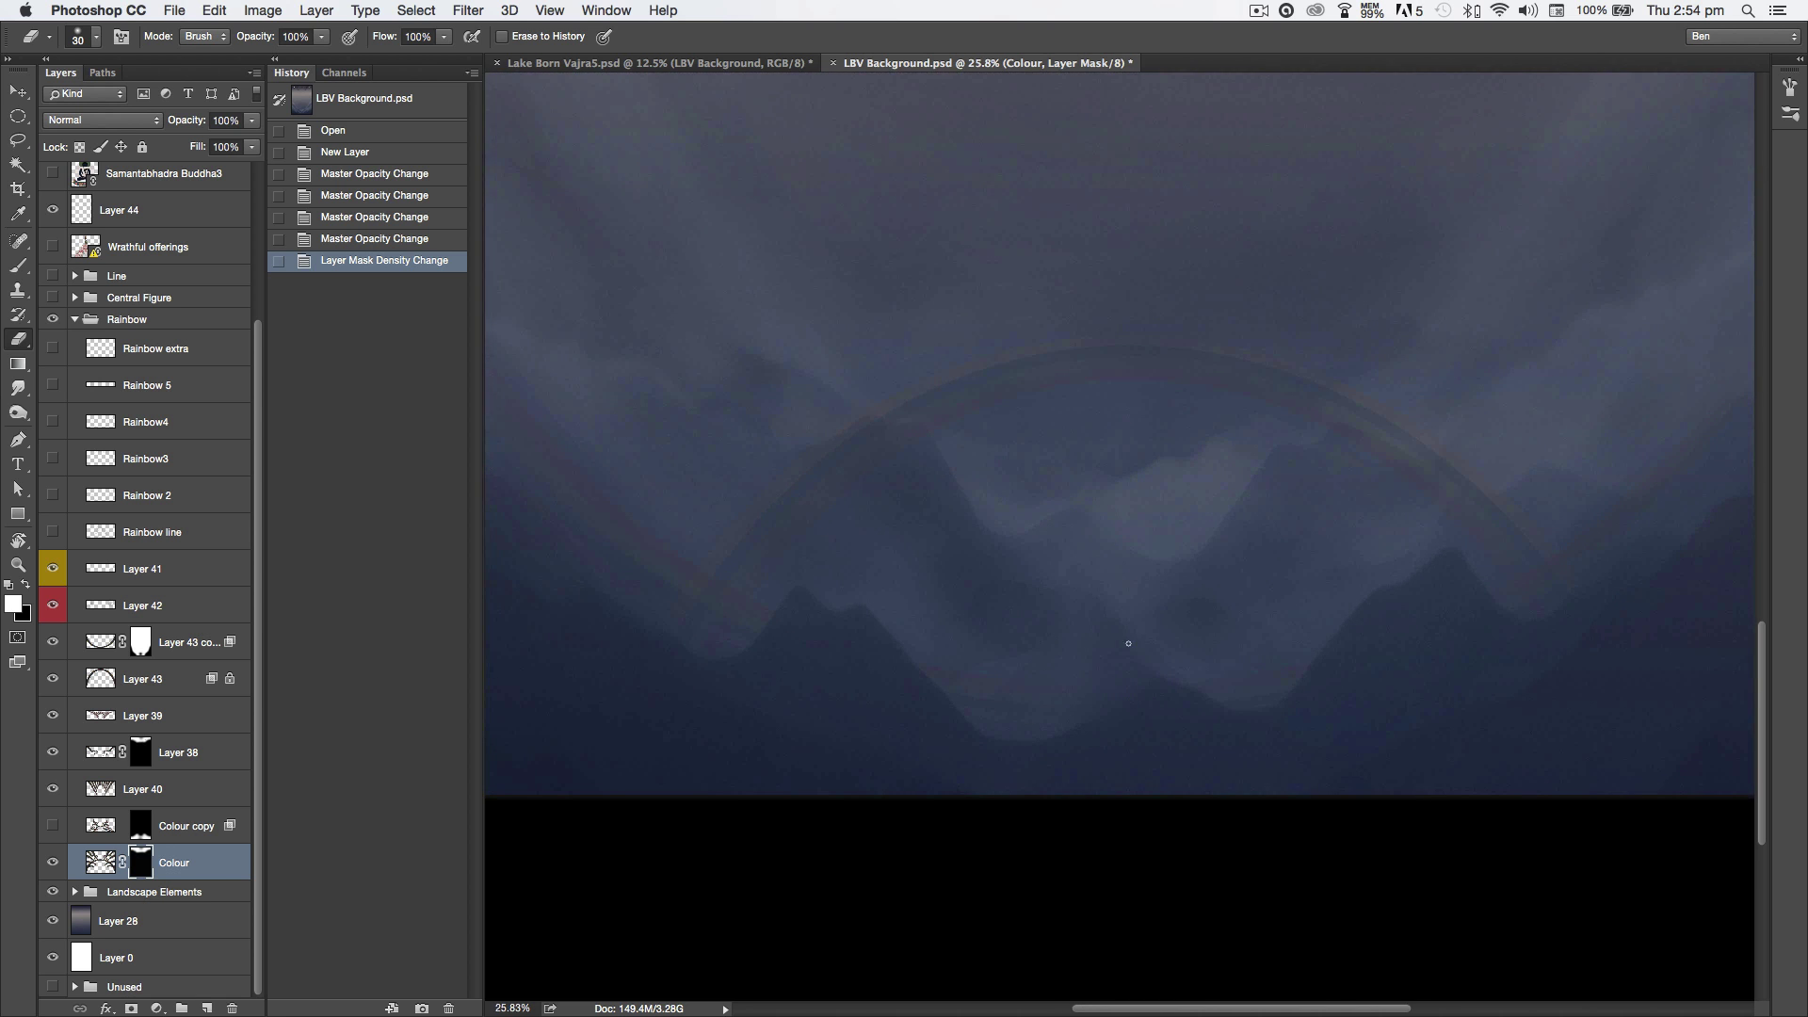
Step: Toggle Wrathful offerings on and off, and Layer 43 off and on, to check the rainbow arch behind the offerings
left_click(54, 248)
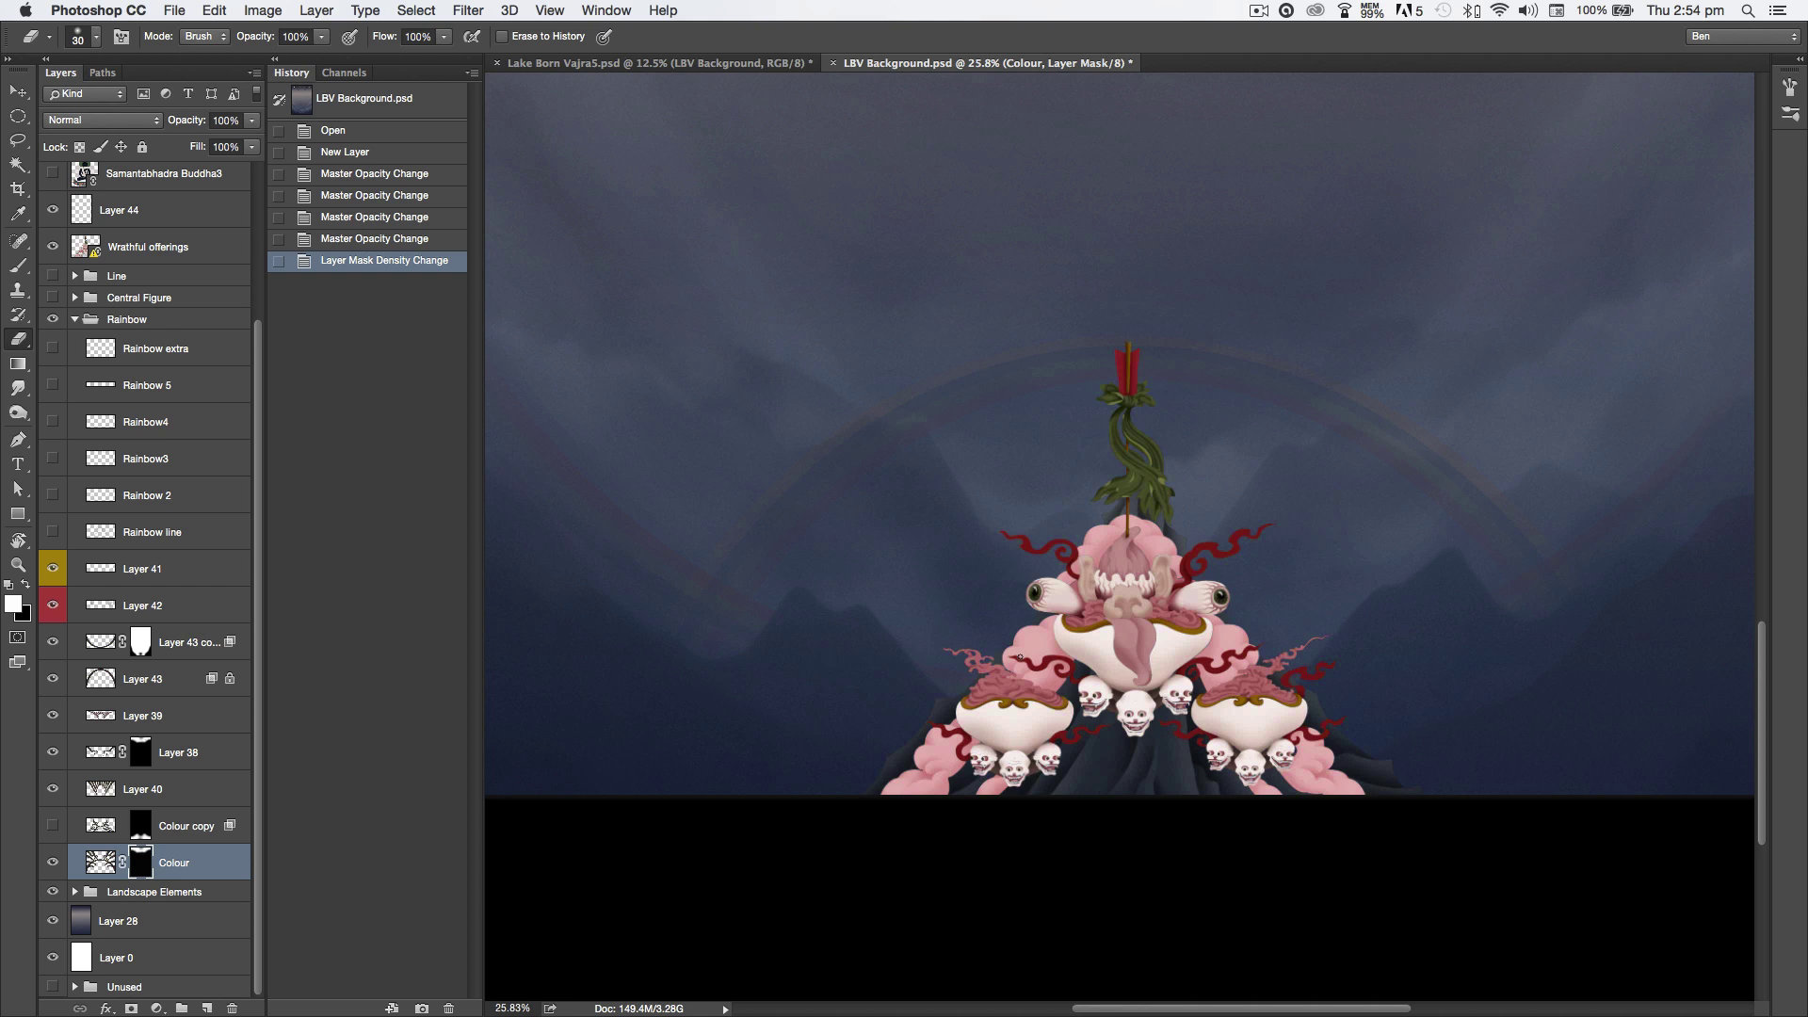
left_click(53, 247)
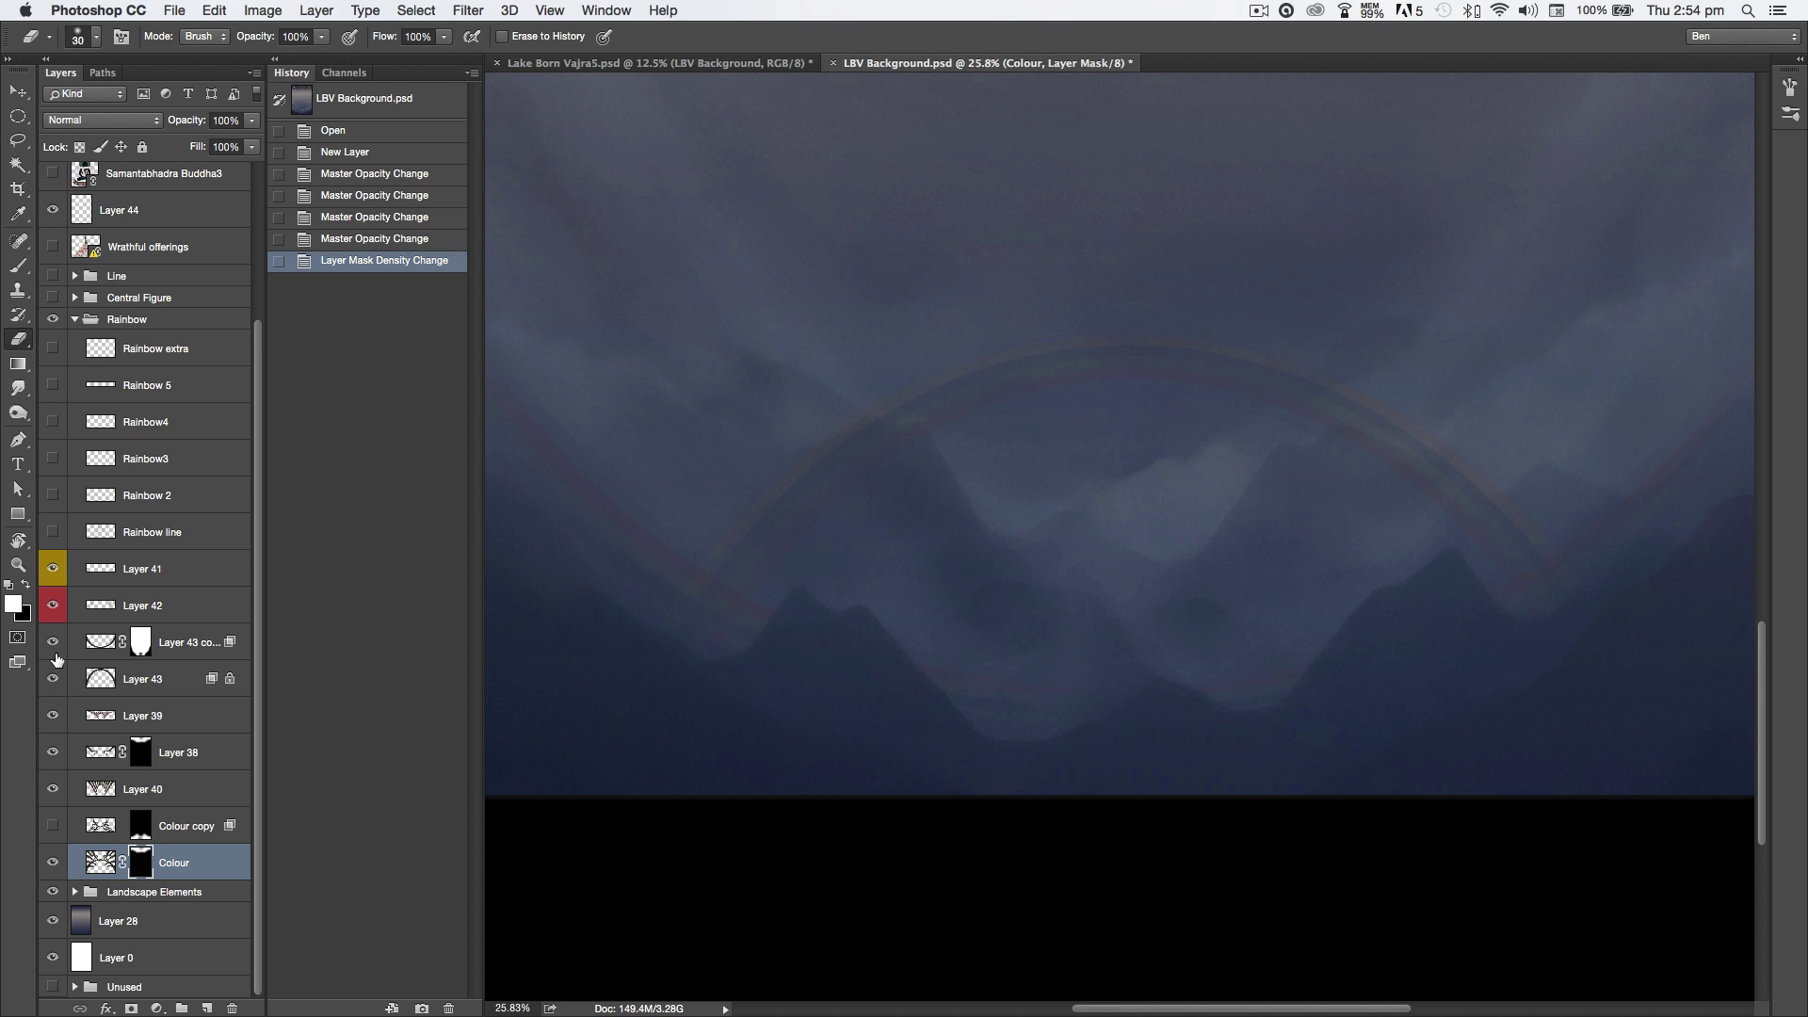
left_click(53, 678)
left_click(52, 678)
Step: Set the opacity of Layer 43, the lower rainbow arch, to 32%
left_click(98, 679)
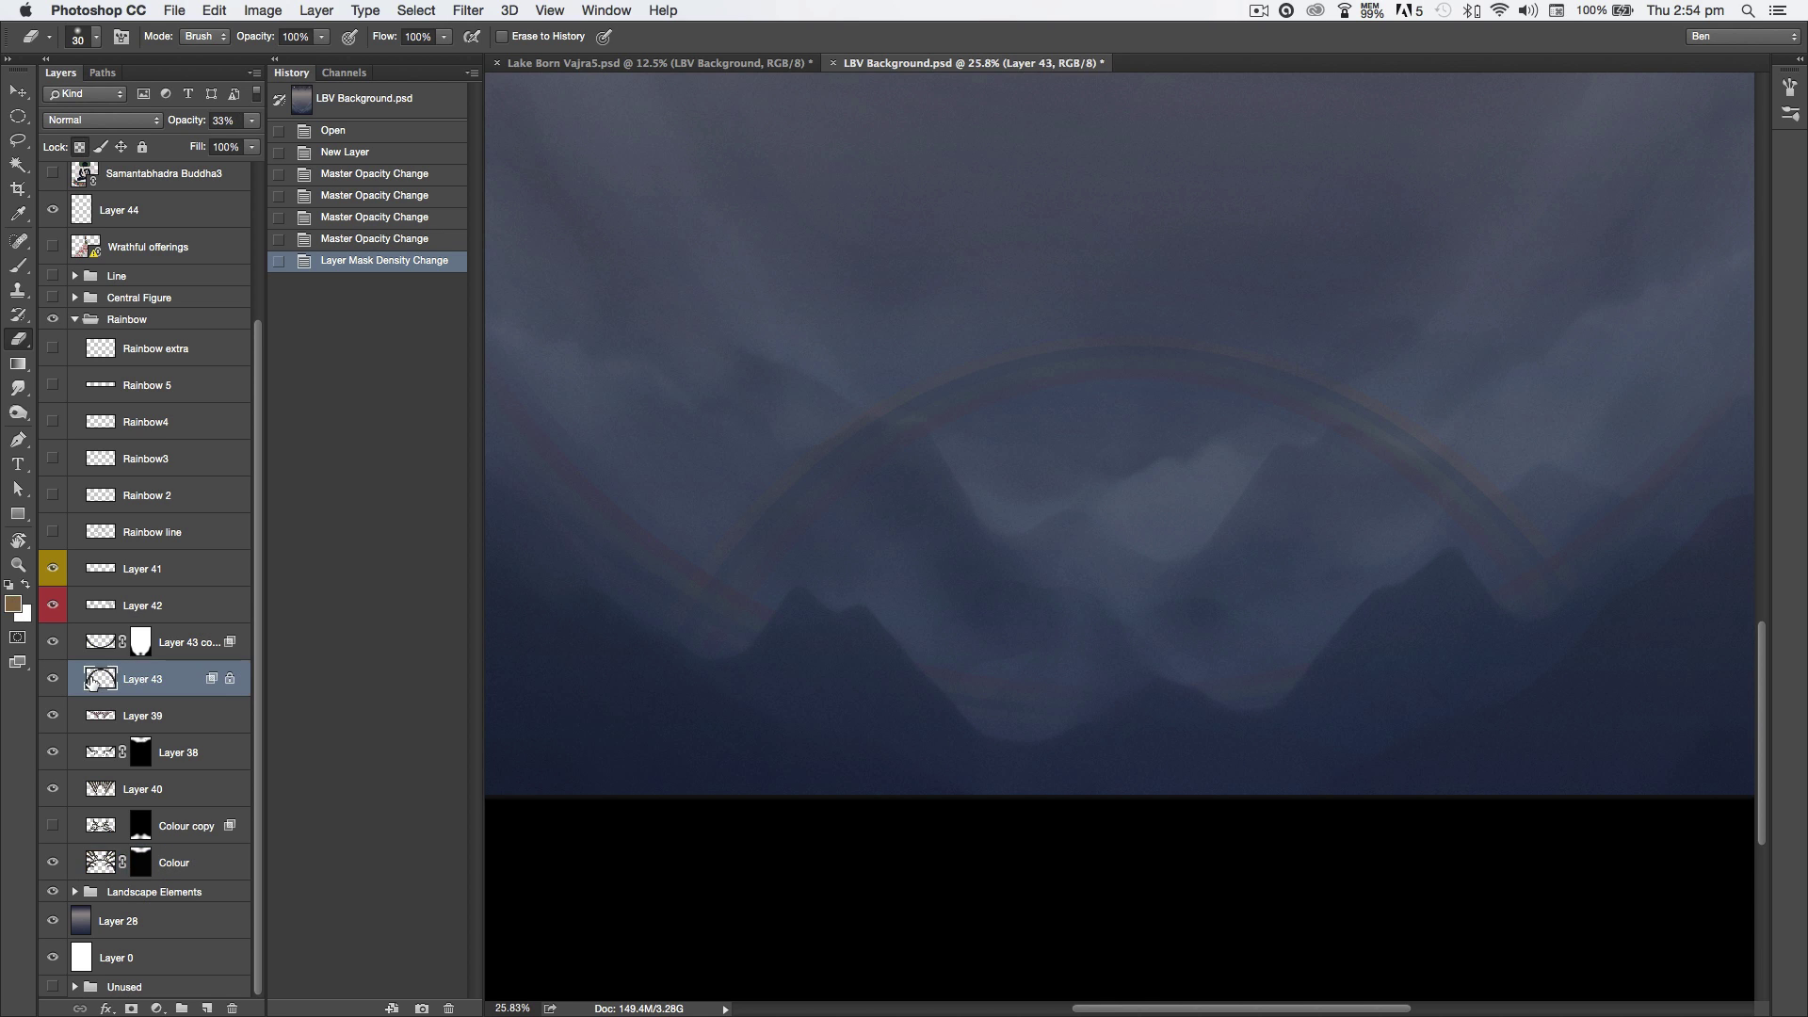
left_click(252, 120)
mouse_move(195, 143)
left_mouse_down()
mouse_move(254, 147)
mouse_move(191, 146)
left_mouse_up()
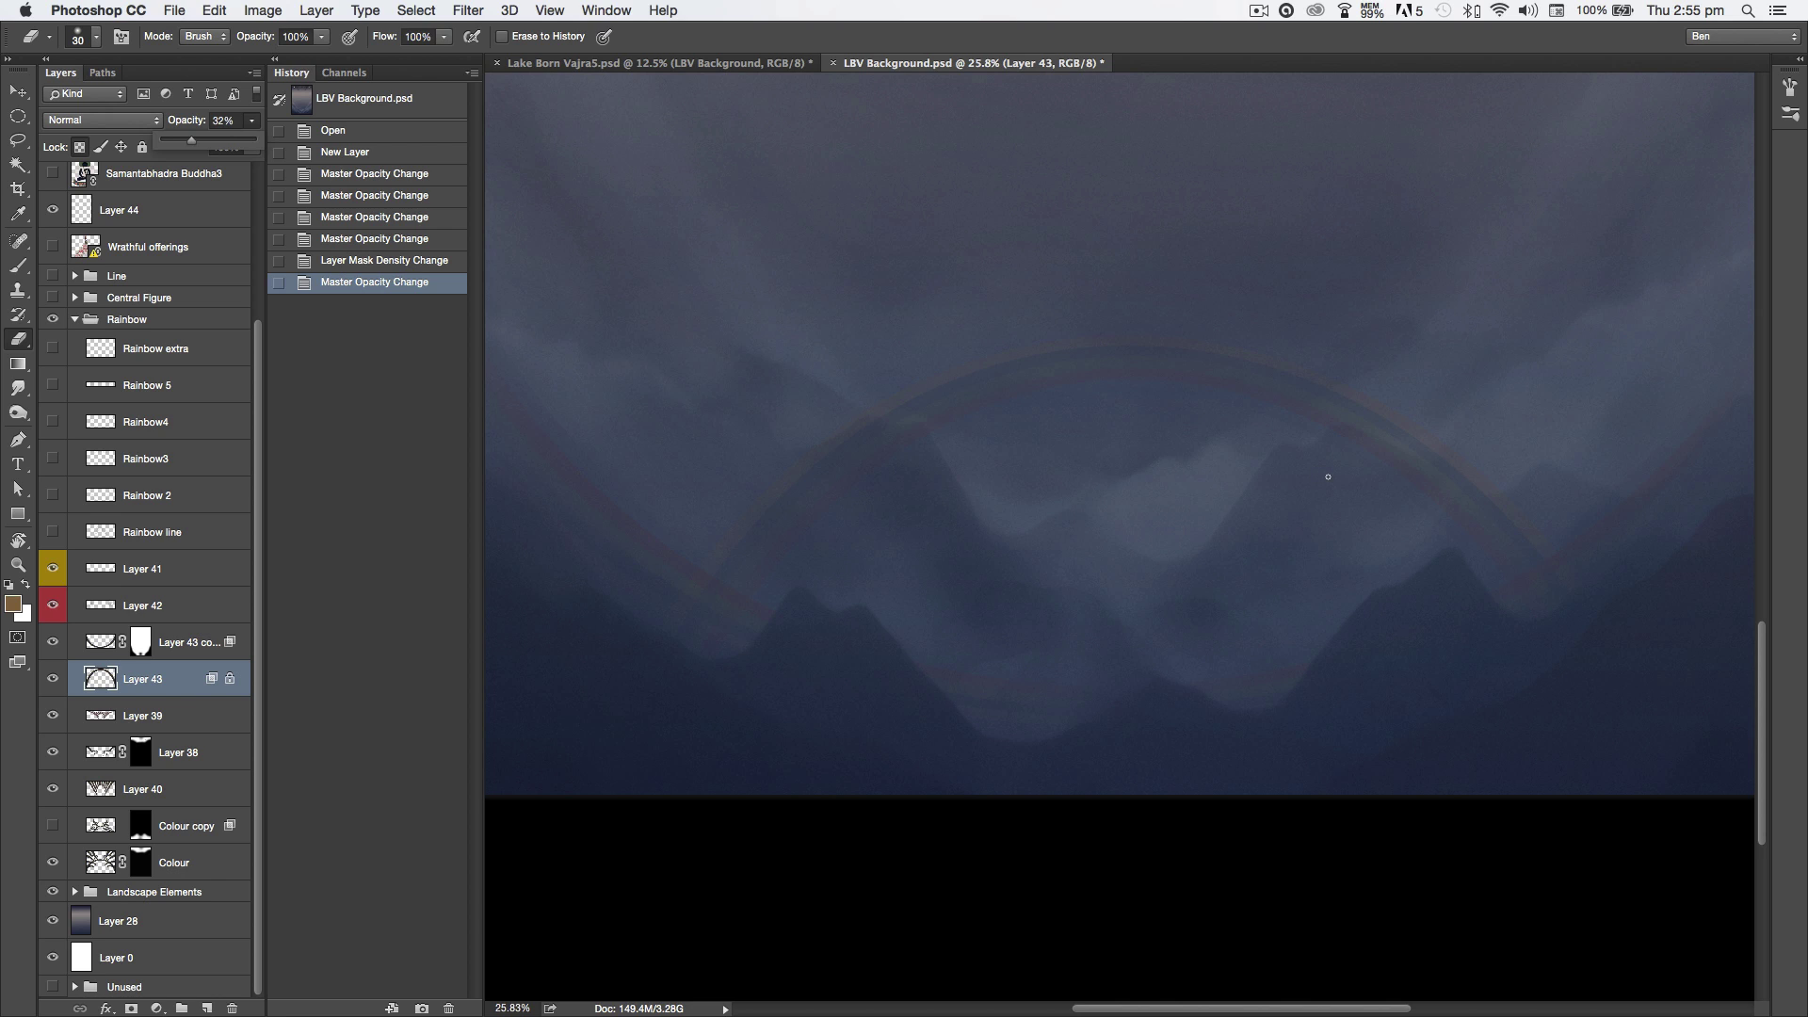
Step: Blend Layer 43 into the dark landscape by splitting the Blend If underlying-layer black slider at about 21 / 89
double_click(209, 685)
left_click_drag(350, 106, 272, 52)
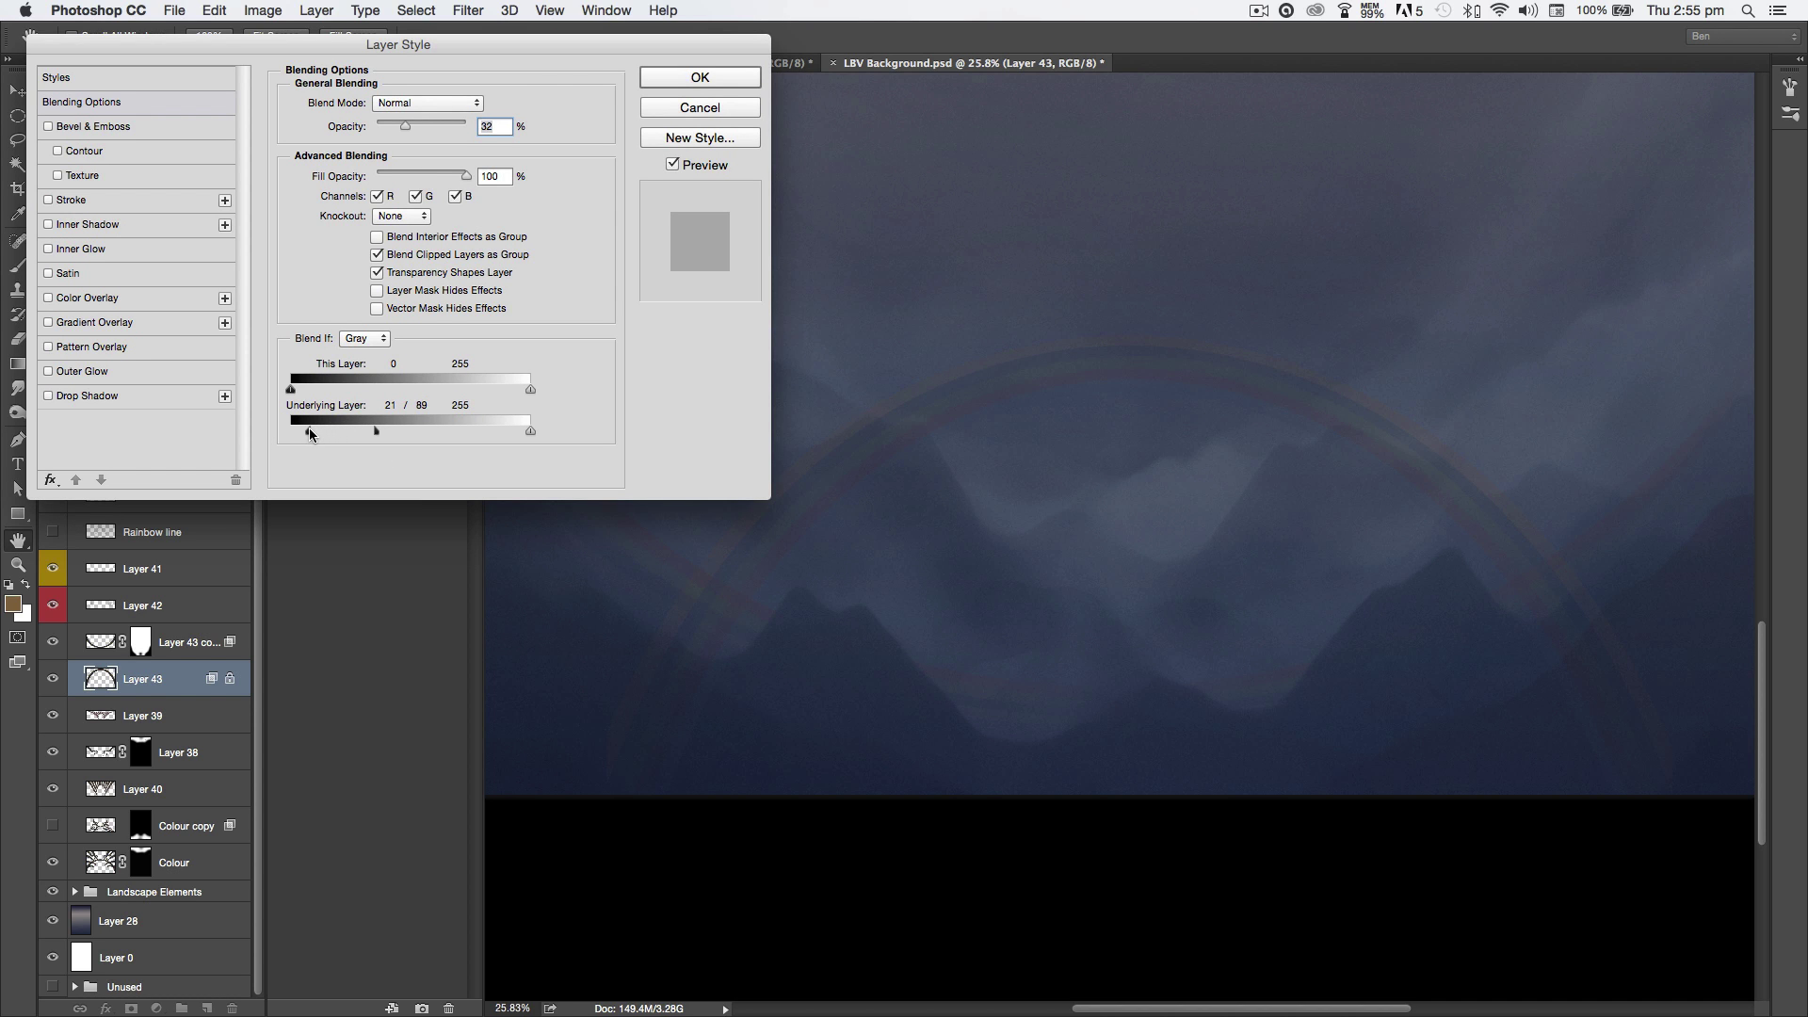
mouse_move(320, 431)
left_mouse_down()
mouse_move(339, 432)
mouse_move(284, 431)
mouse_move(338, 433)
mouse_move(306, 427)
left_mouse_up()
left_click_drag(357, 433, 378, 436)
left_click(666, 86)
left_click_drag(882, 660, 877, 732)
scroll(829, 678, "up", 5)
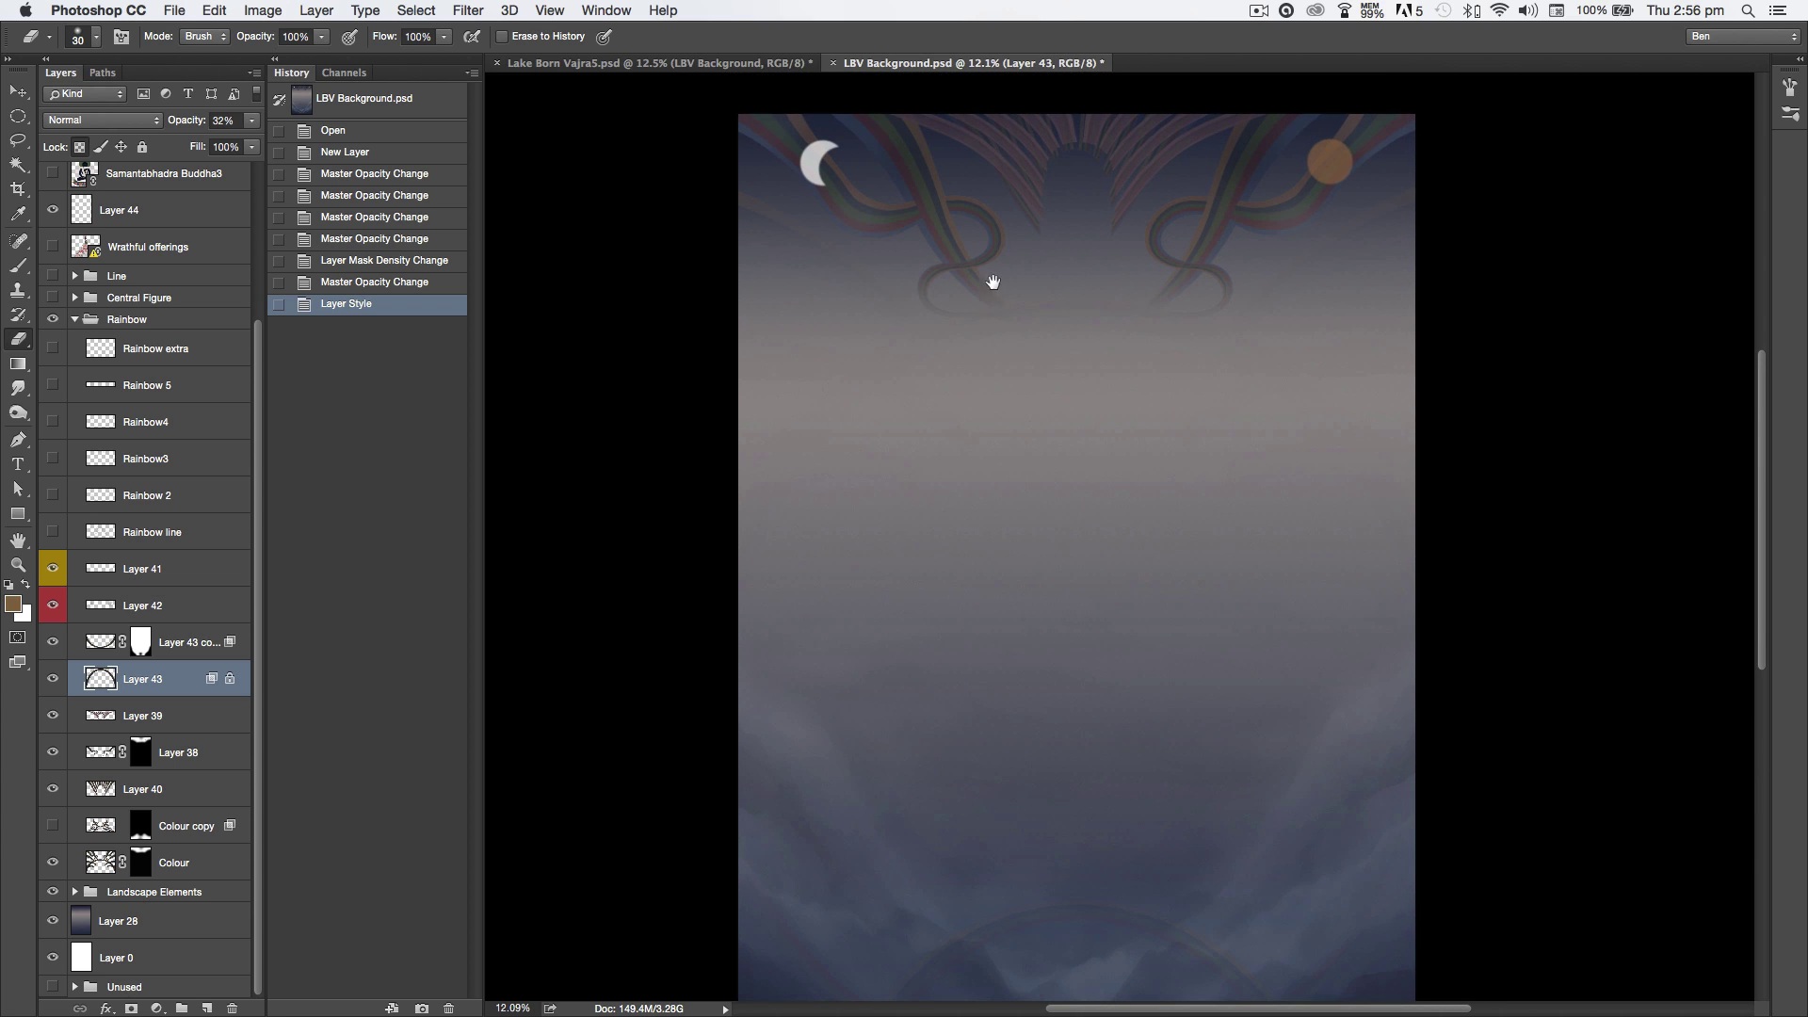
left_click_drag(923, 239, 1045, 505)
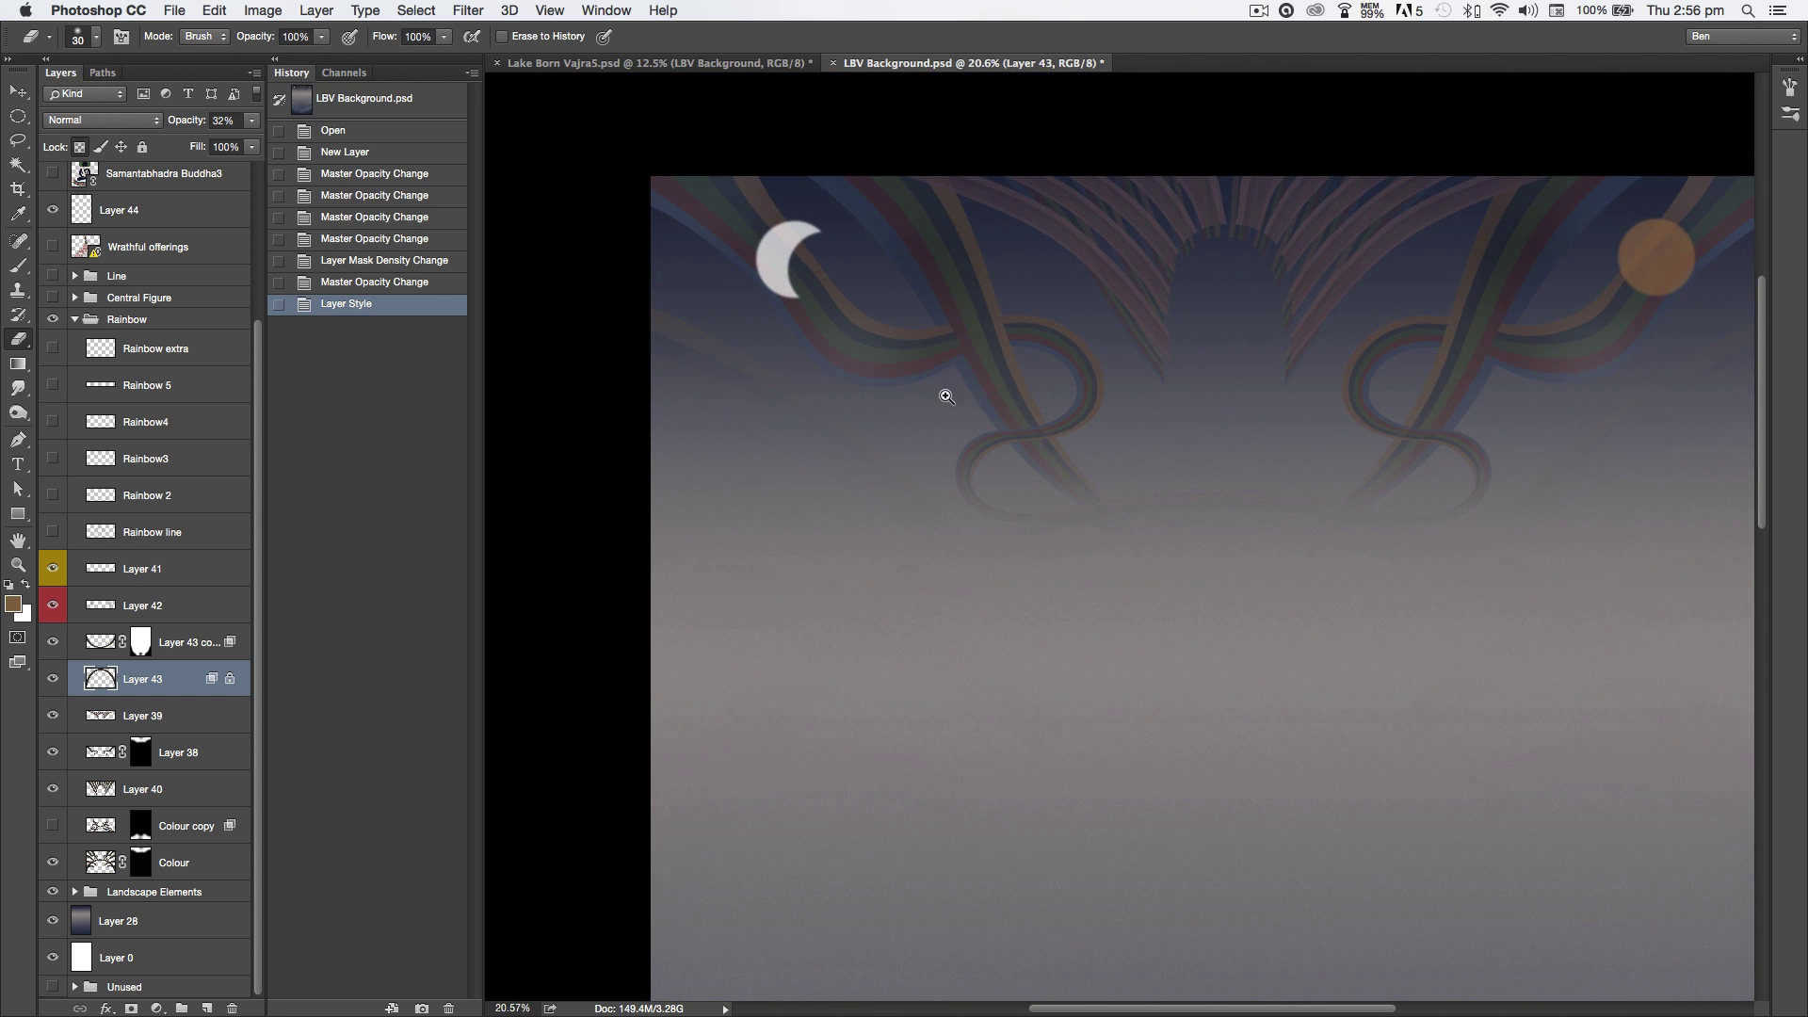
left_click_drag(946, 396, 1025, 427)
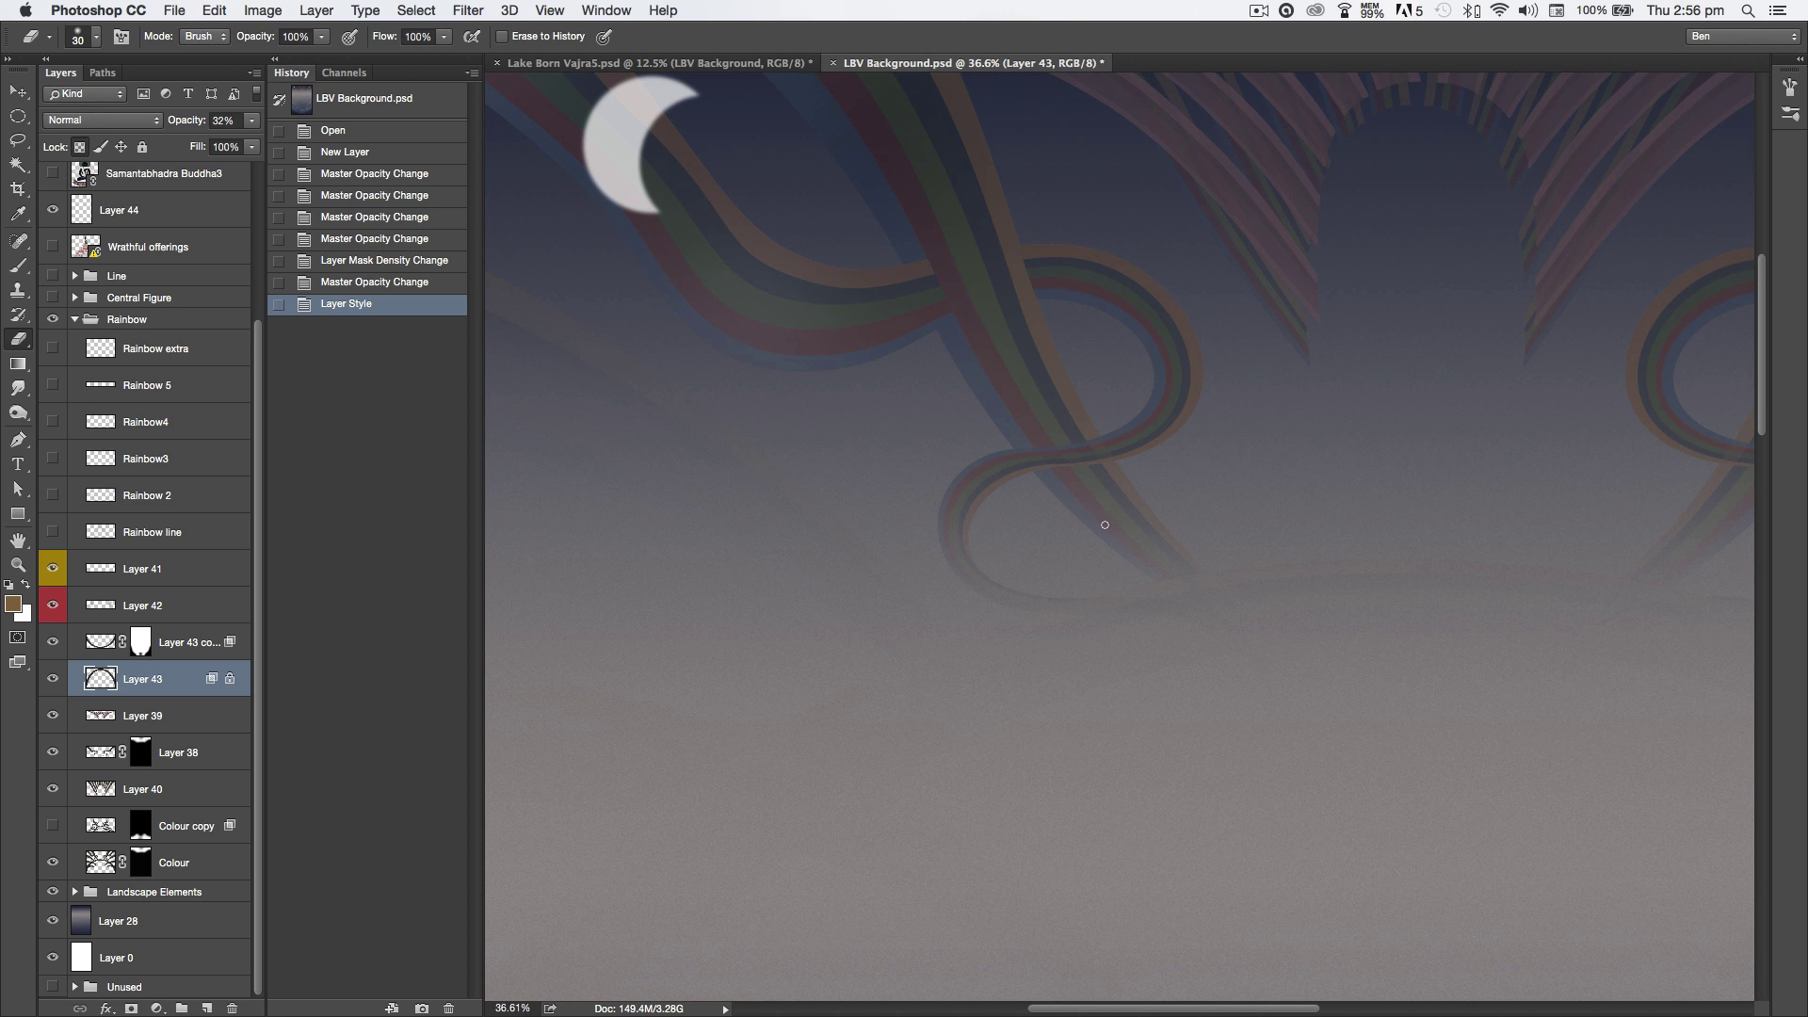
Step: Try painting a wavy radiance line by hand along the orange rainbow stripe beside the moon, on a new layer above Layer 43
scroll(1130, 575, "down", 5)
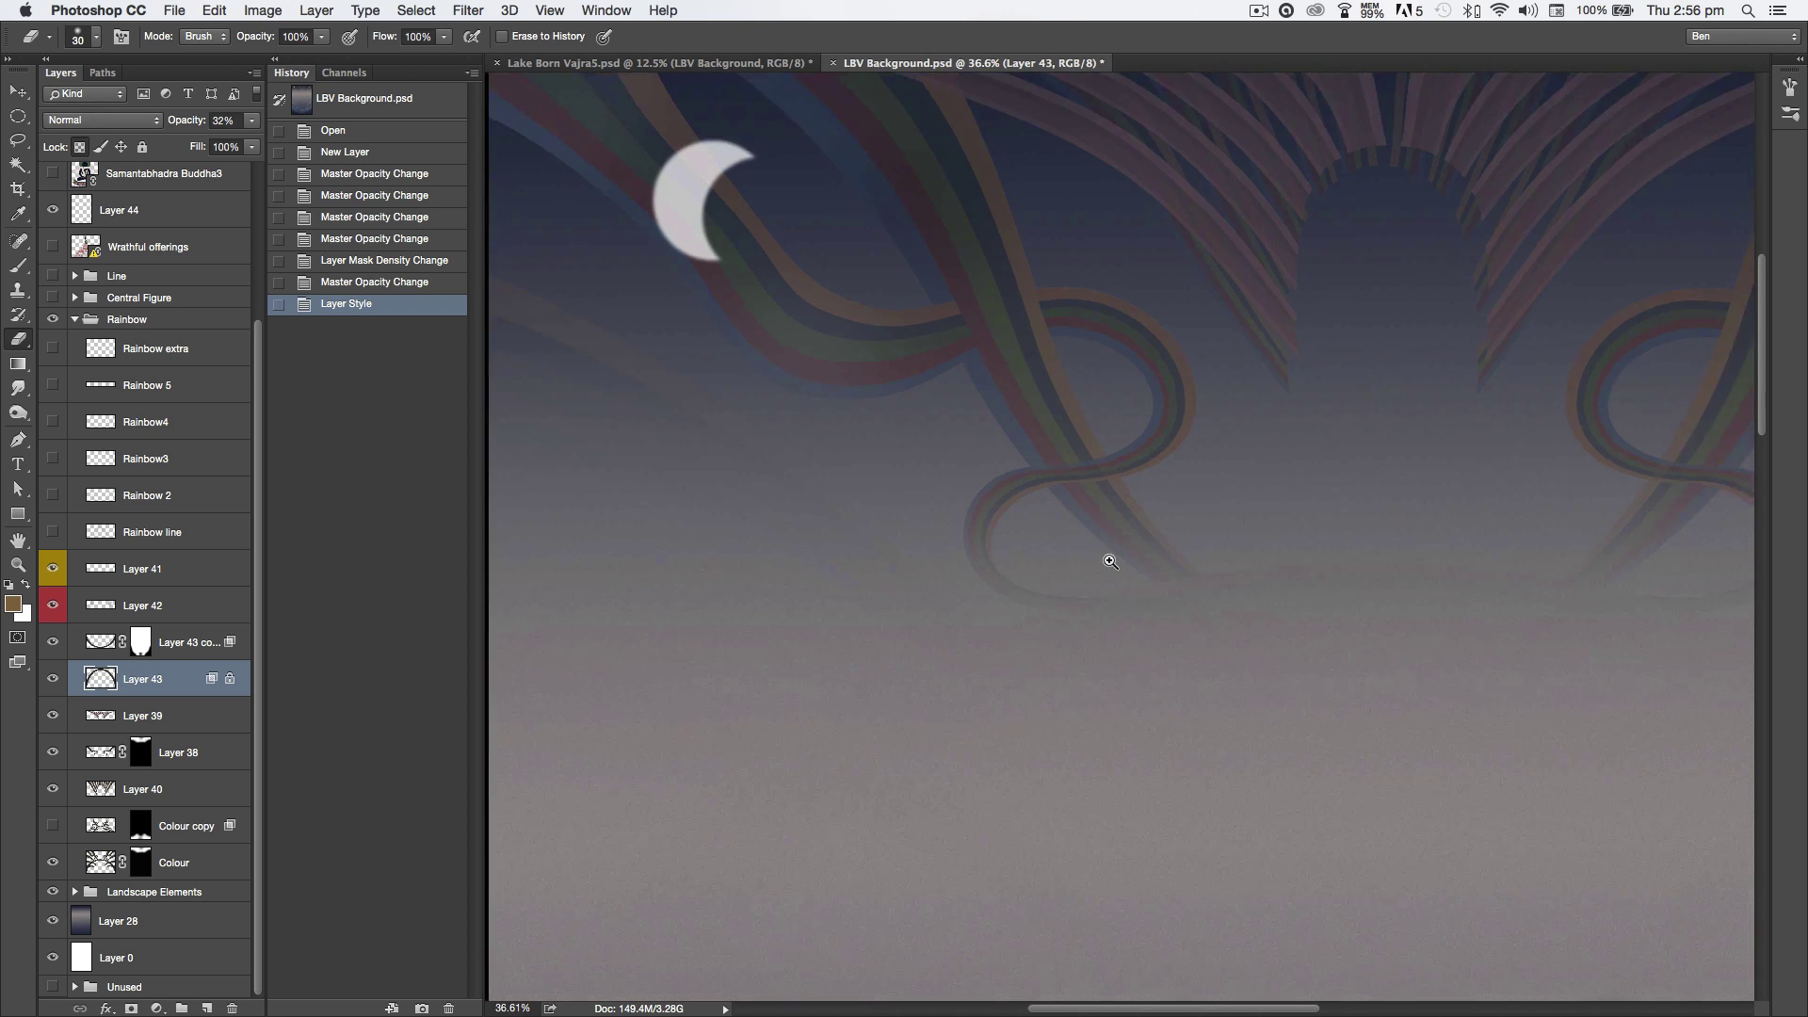
left_click_drag(1255, 684, 1108, 581)
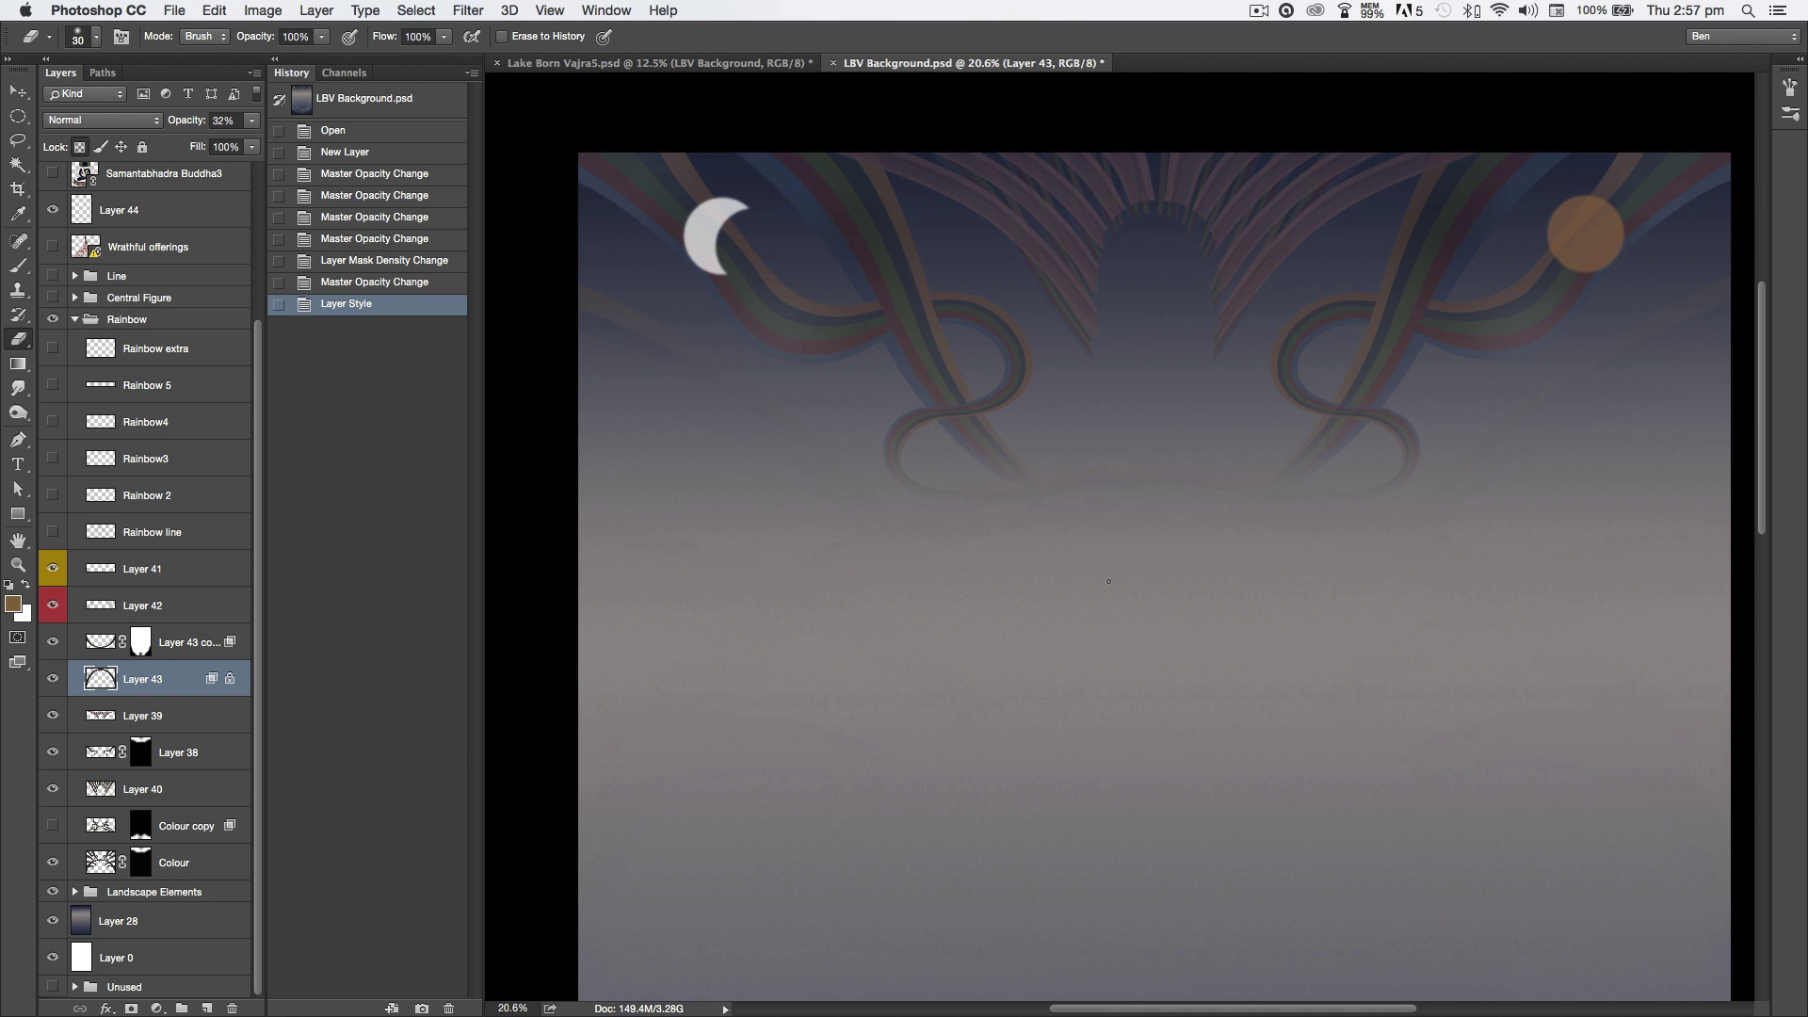
left_click_drag(807, 378, 936, 459)
left_click_drag(883, 365, 984, 505)
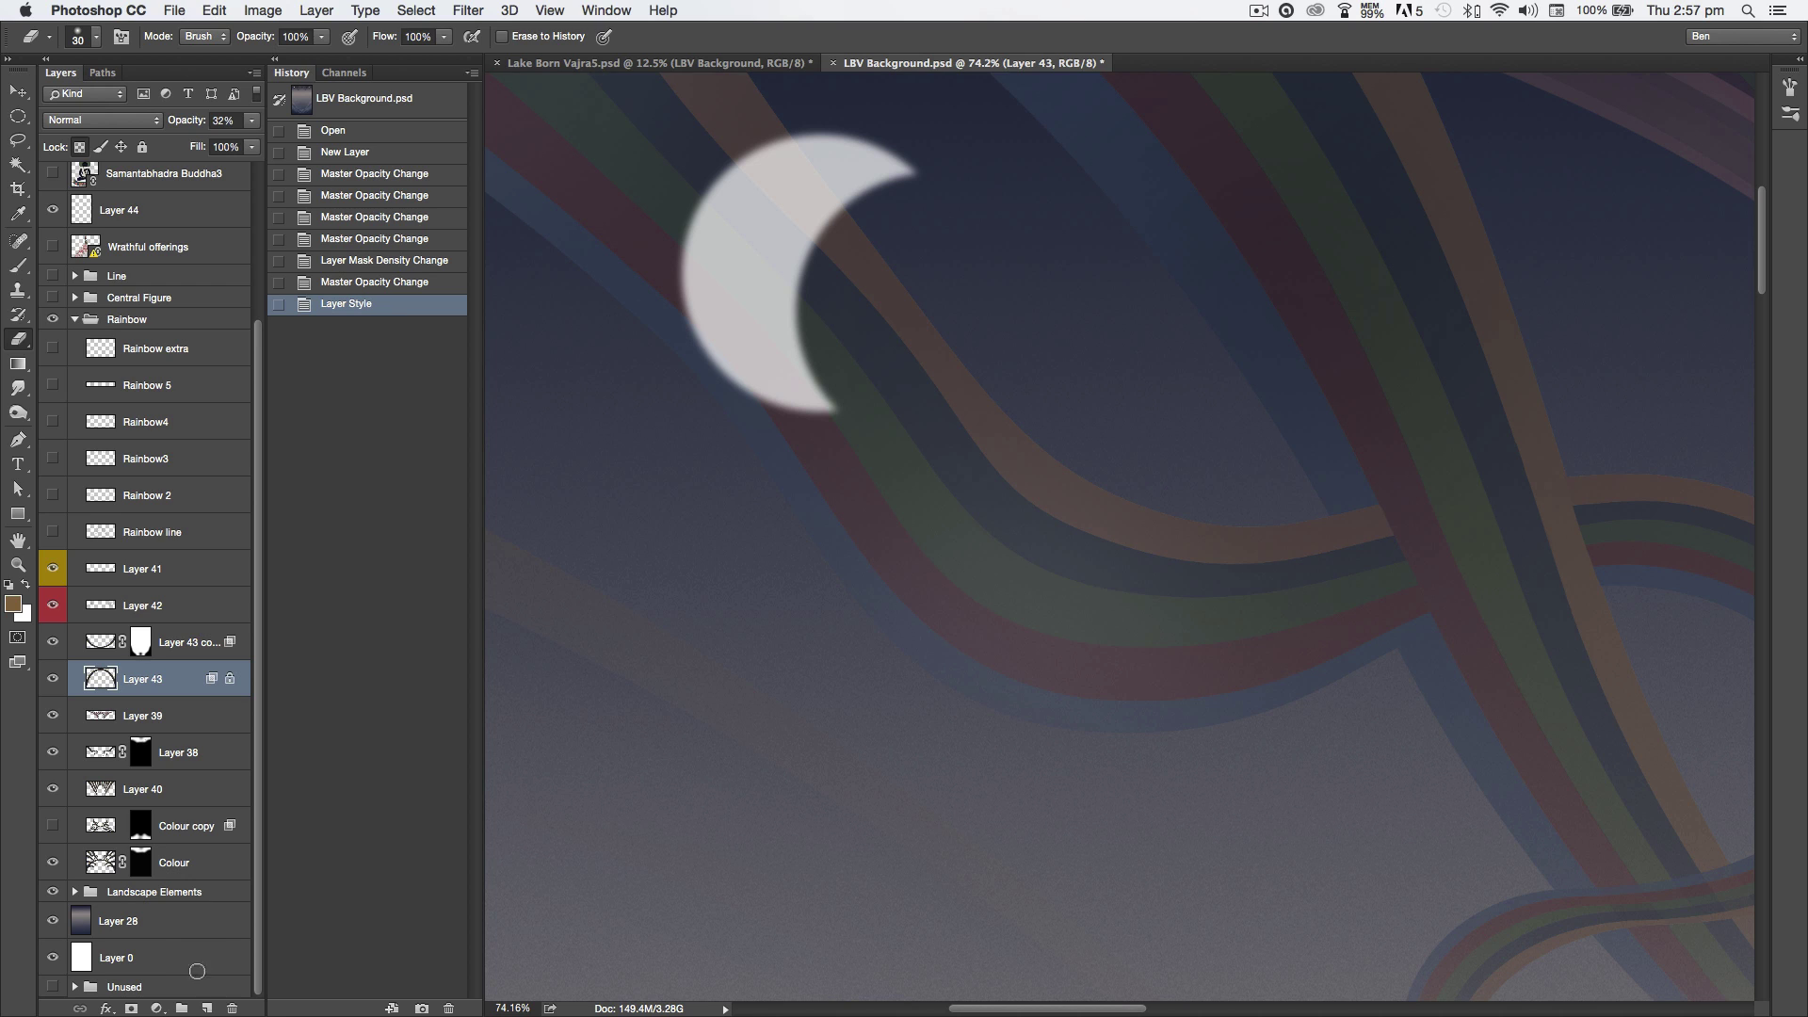
left_click(207, 1008)
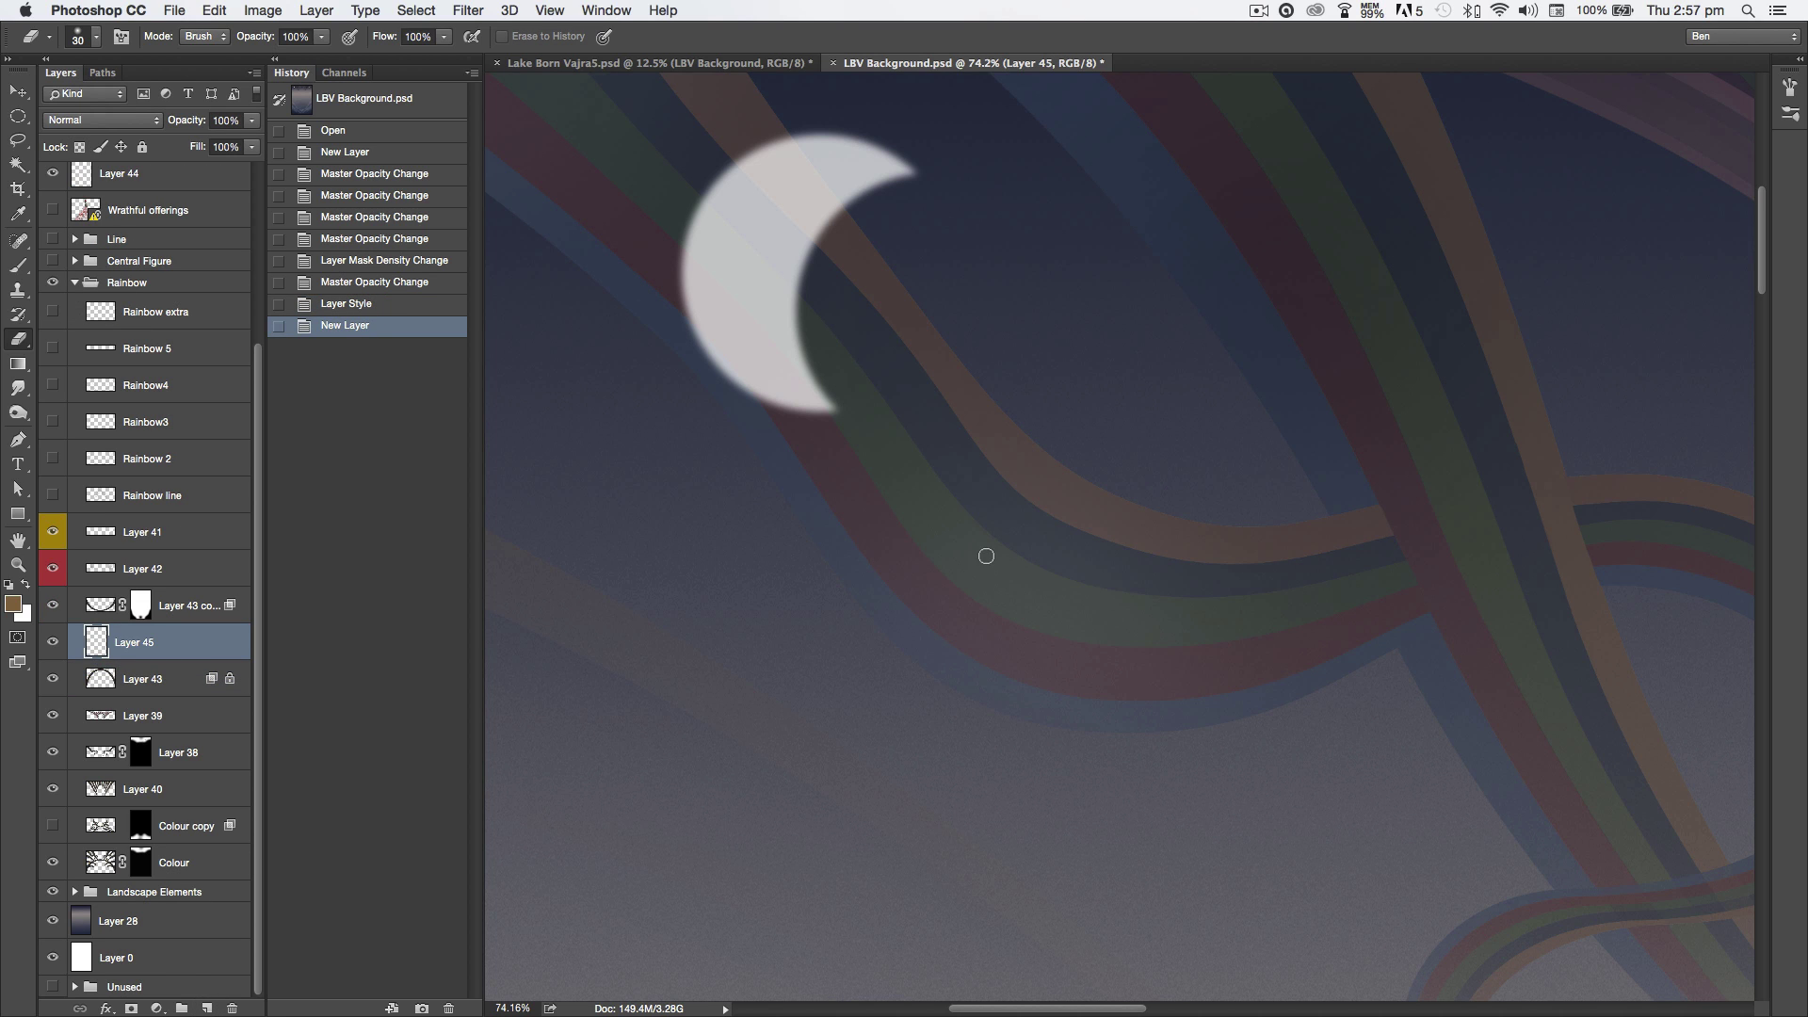
key("b")
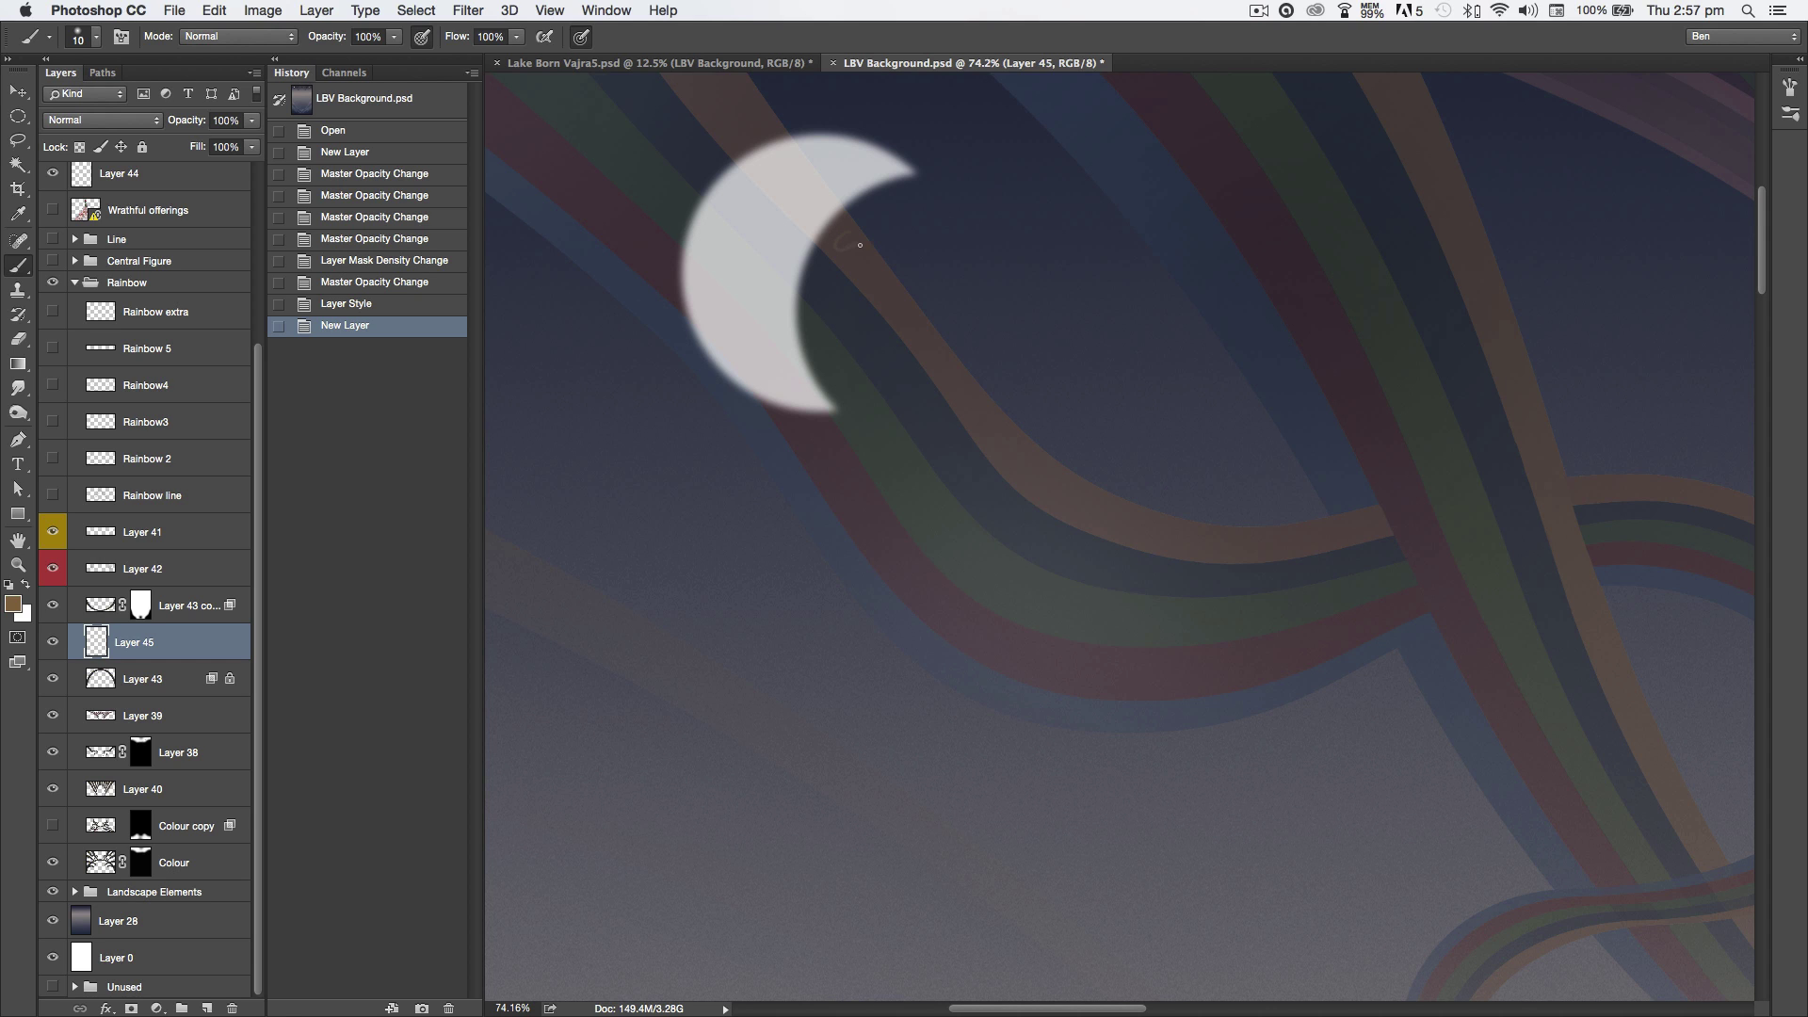
left_click_drag(880, 272, 883, 291)
left_click_drag(1029, 461, 1030, 486)
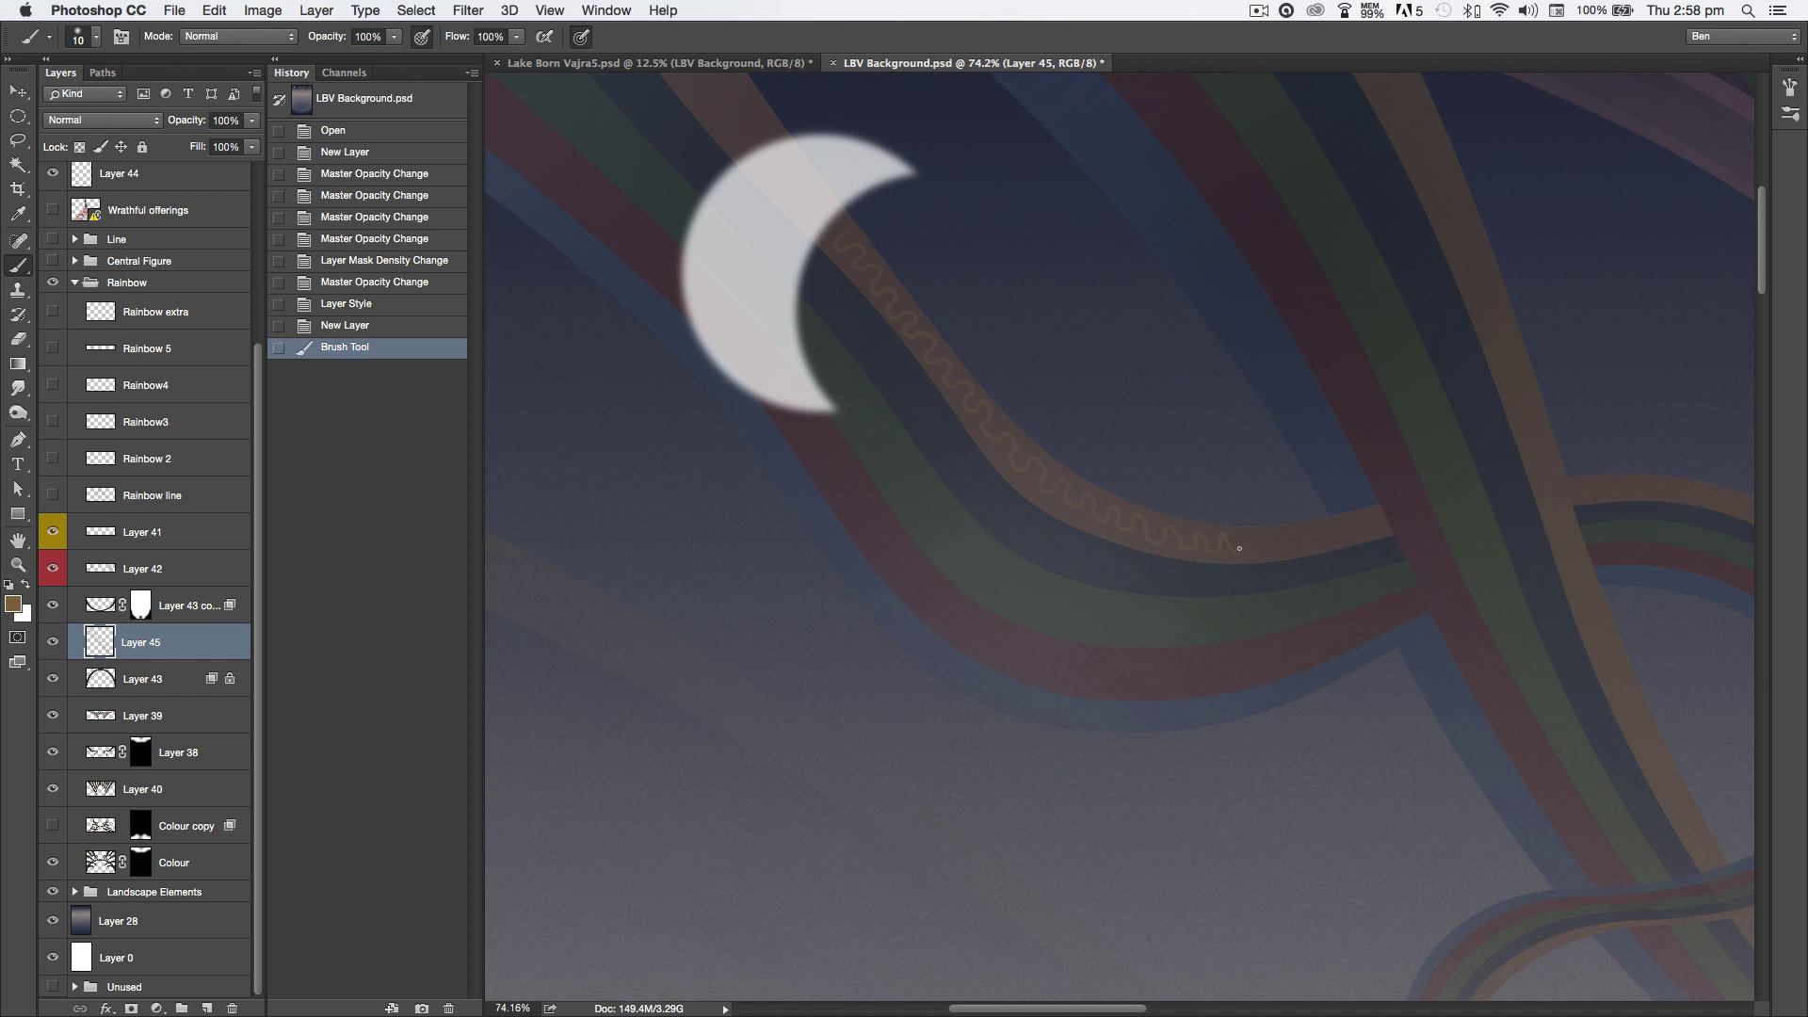
left_click_drag(1264, 549, 1265, 550)
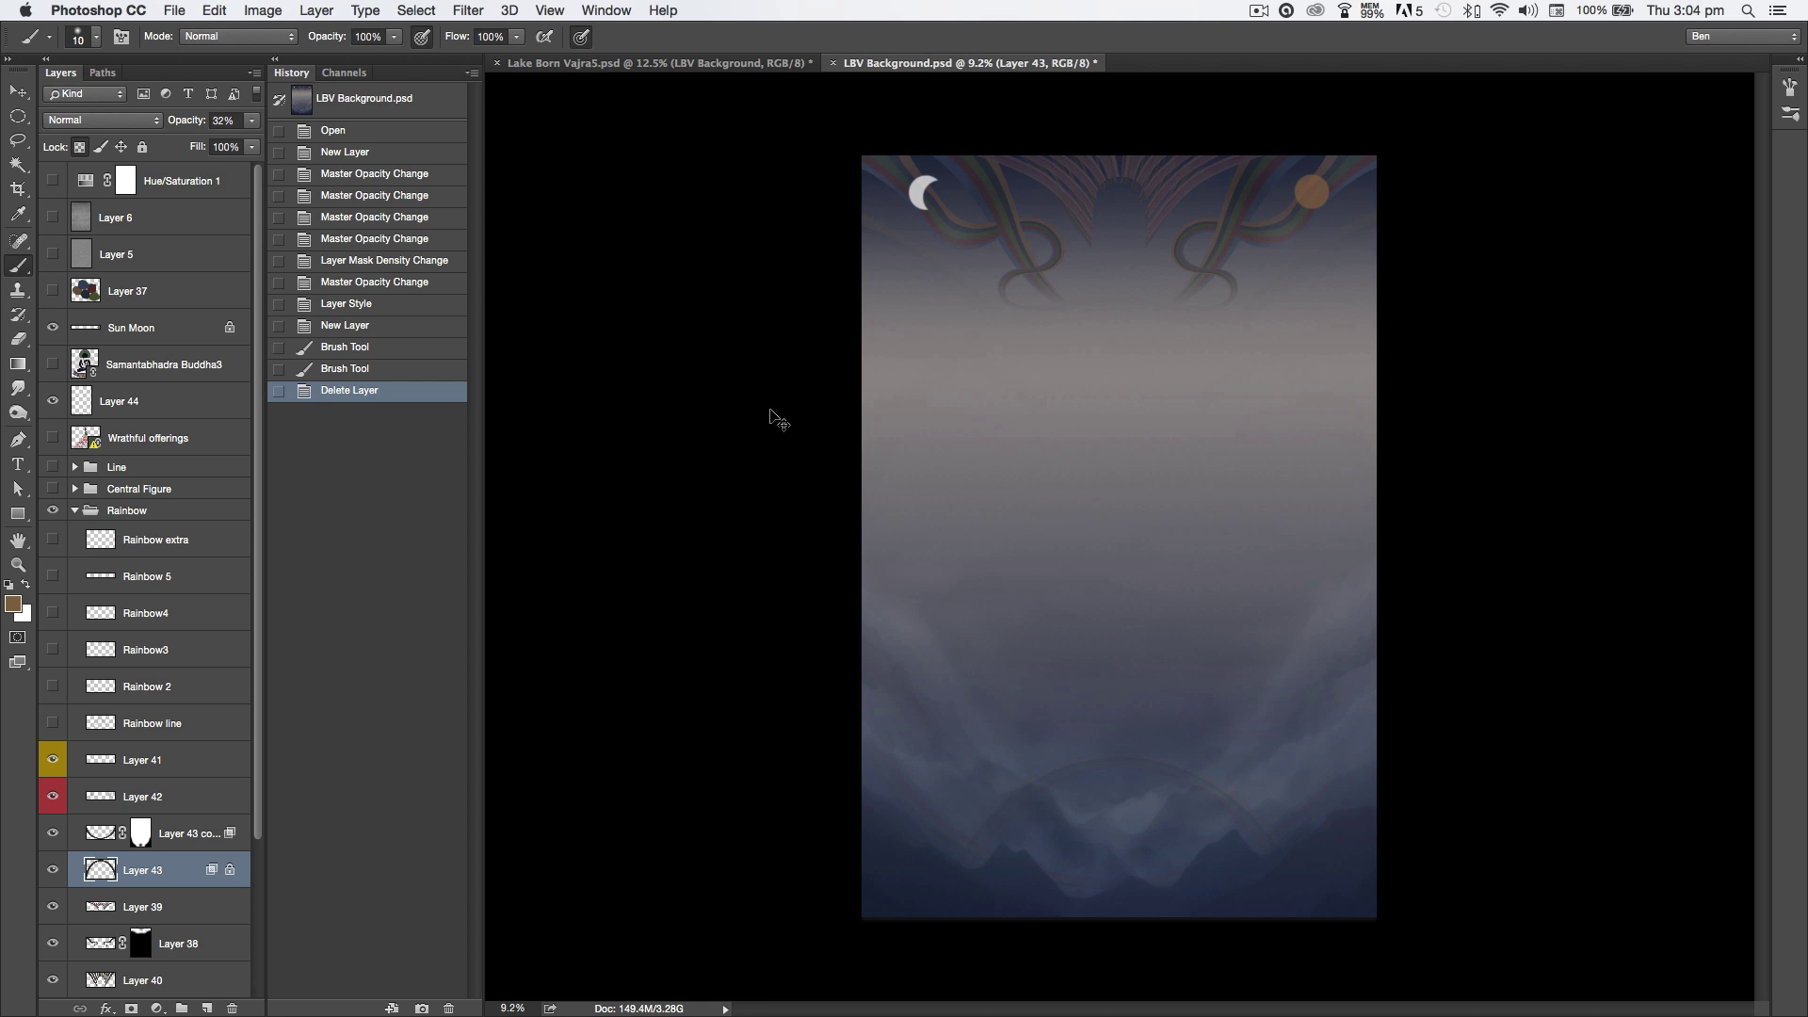
Step: Select the entire canvas and copy it merged from all visible layers
key("super+a")
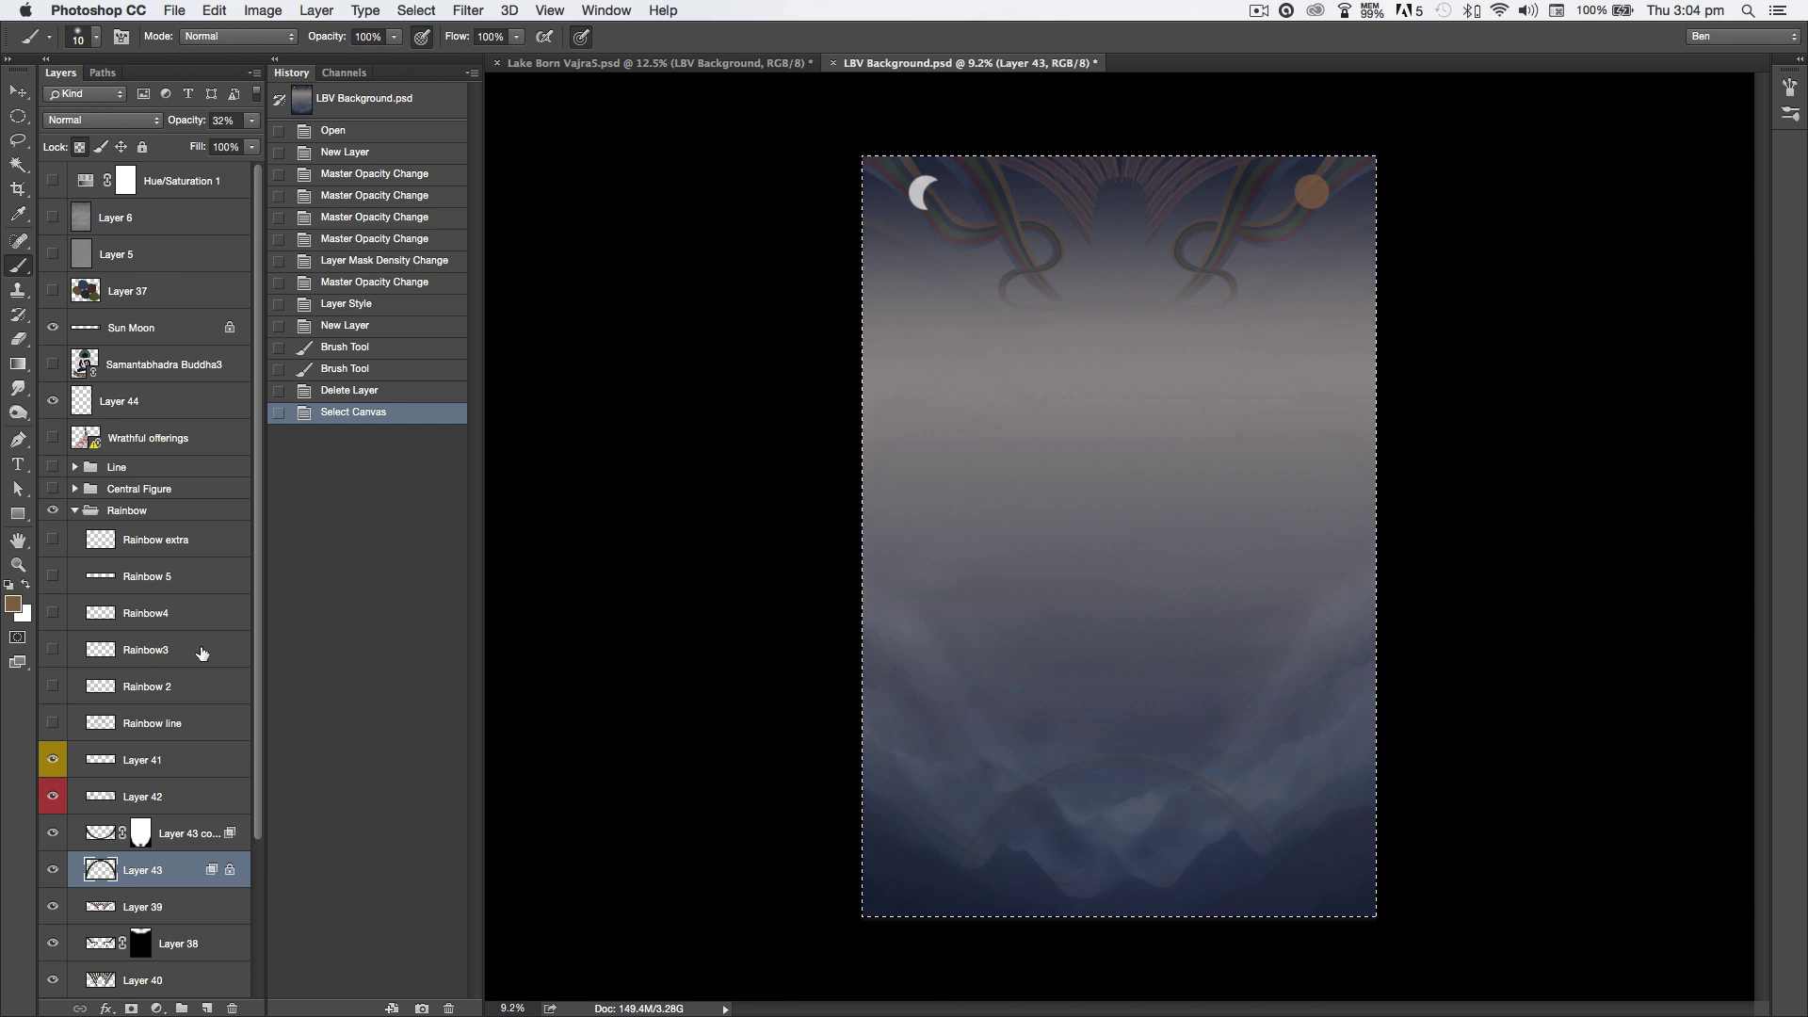
left_click(214, 10)
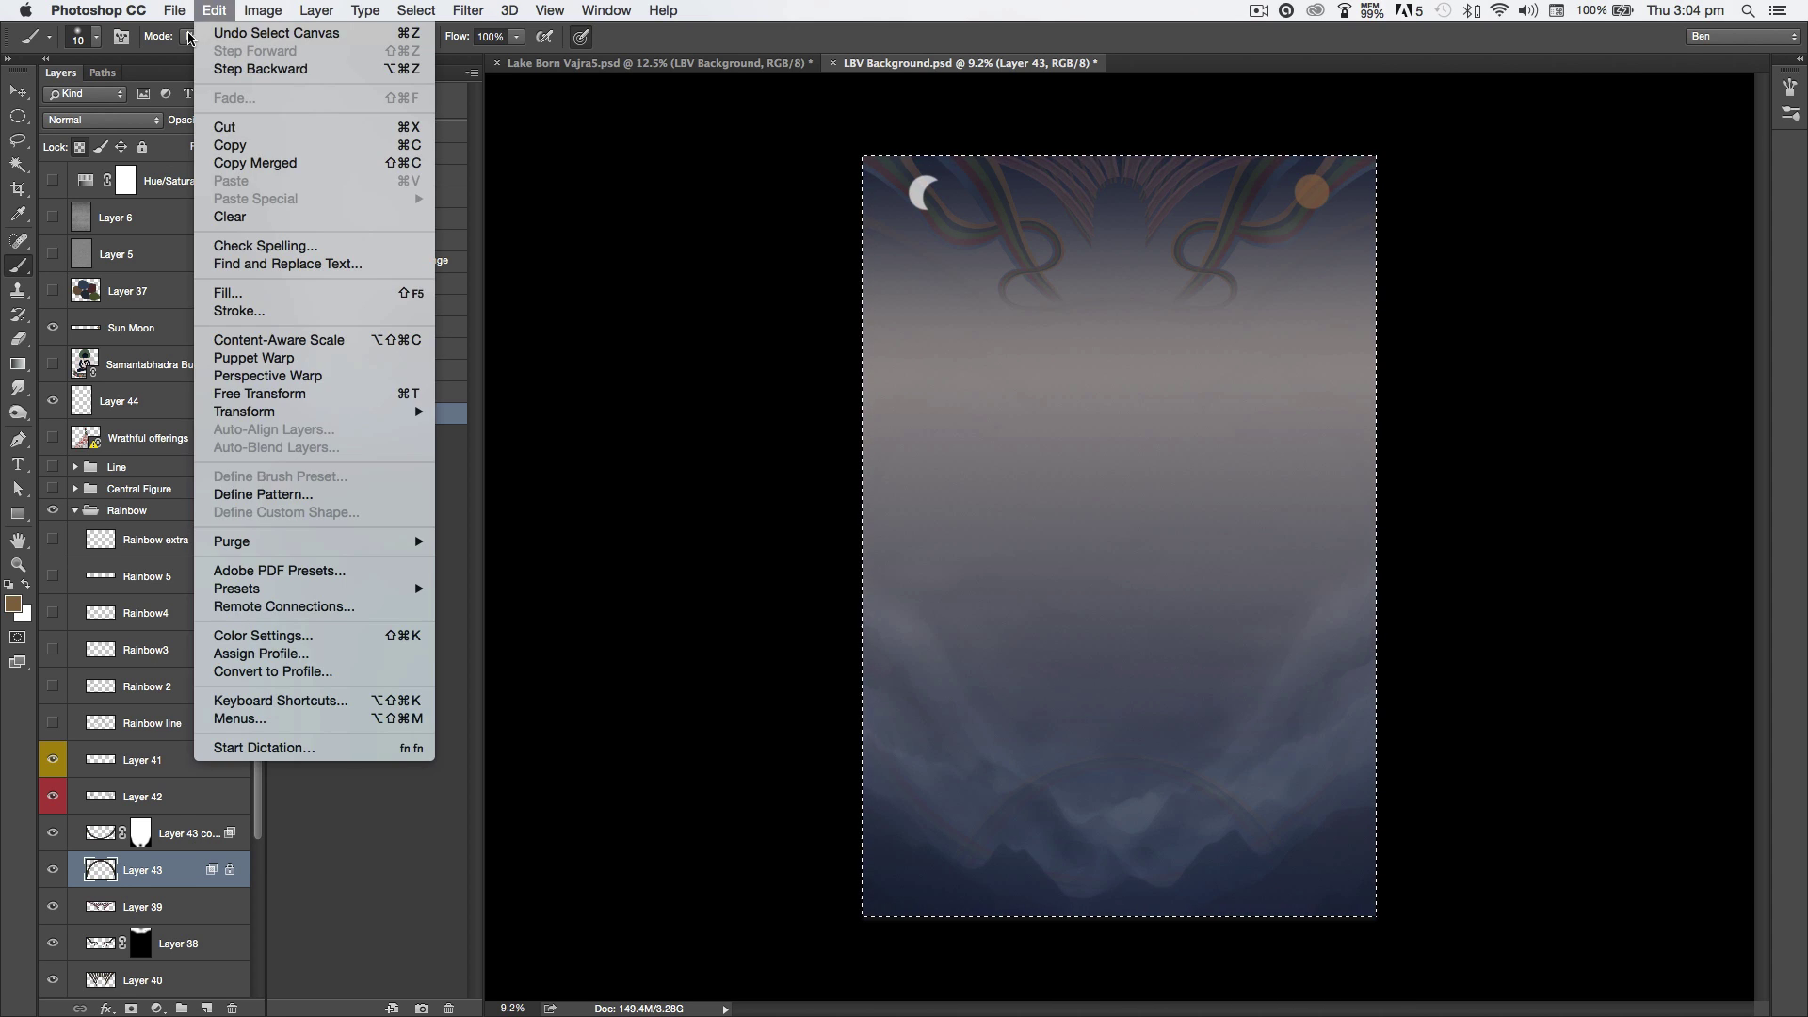
left_click(266, 166)
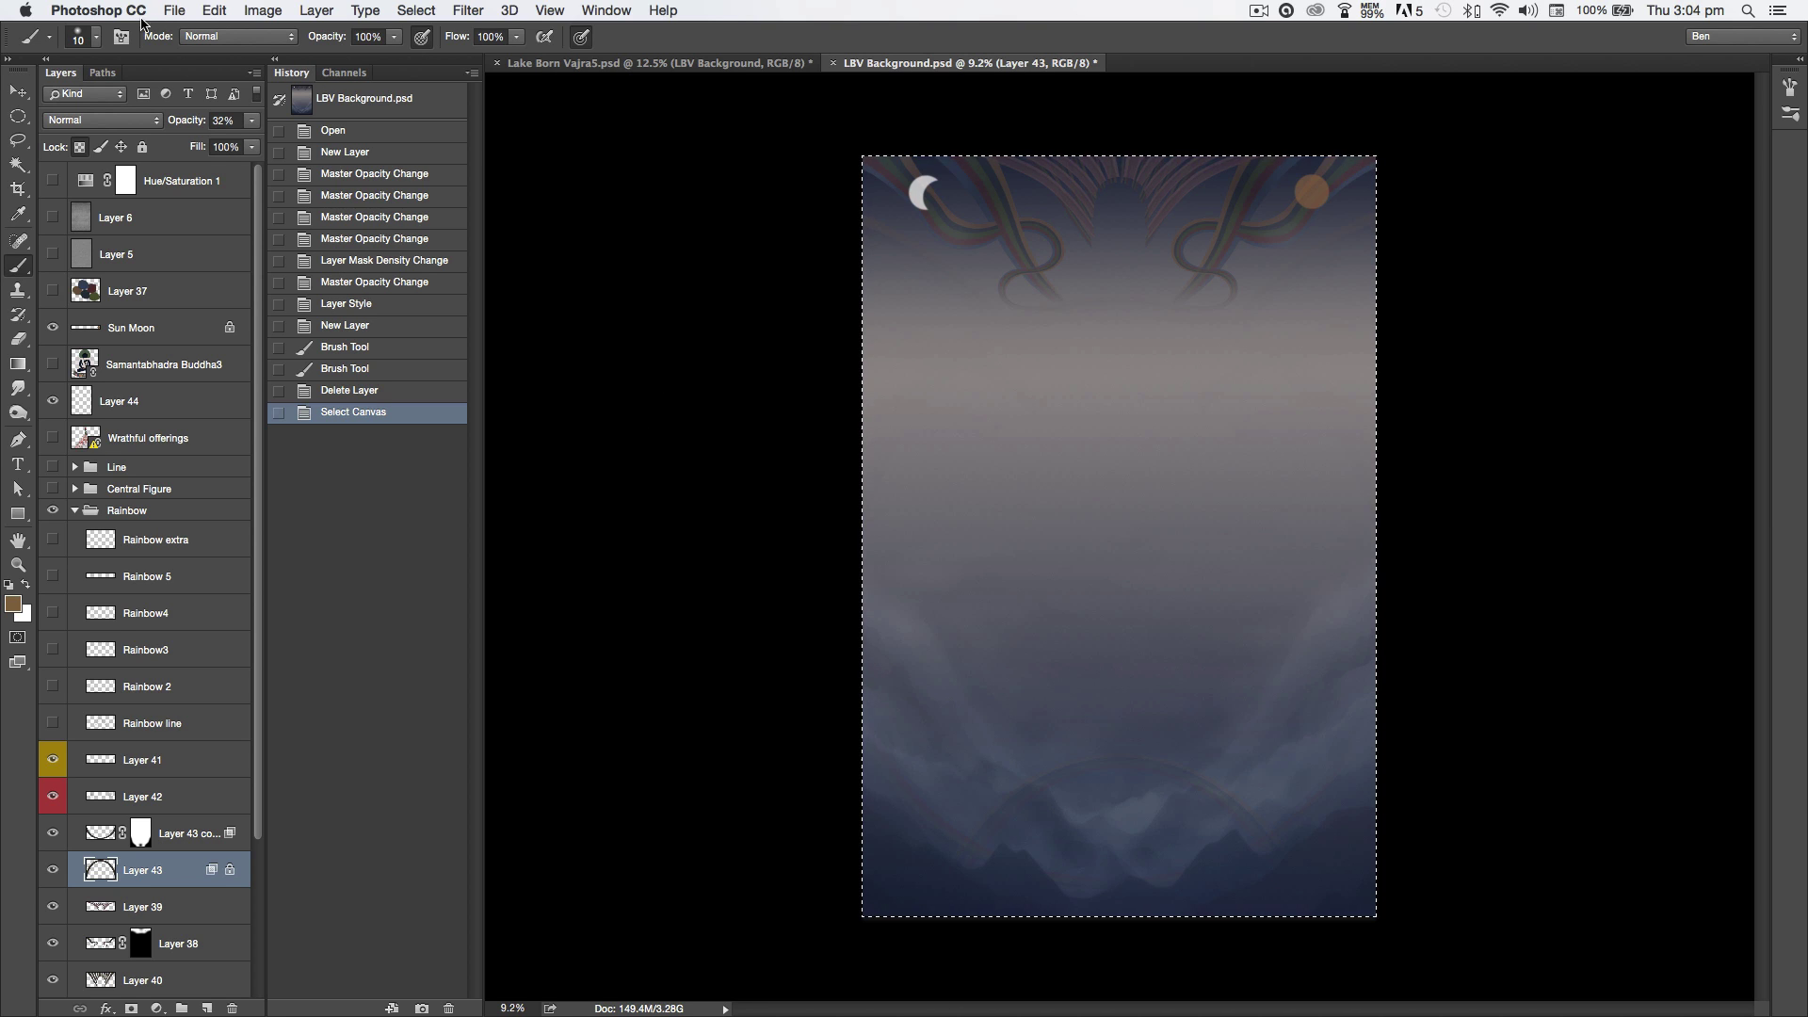
Step: Create a new document with the Clipboard preset, 5940 x 8791 pixels at 360 pixels/inch, and paste the merged image into it
left_click(174, 11)
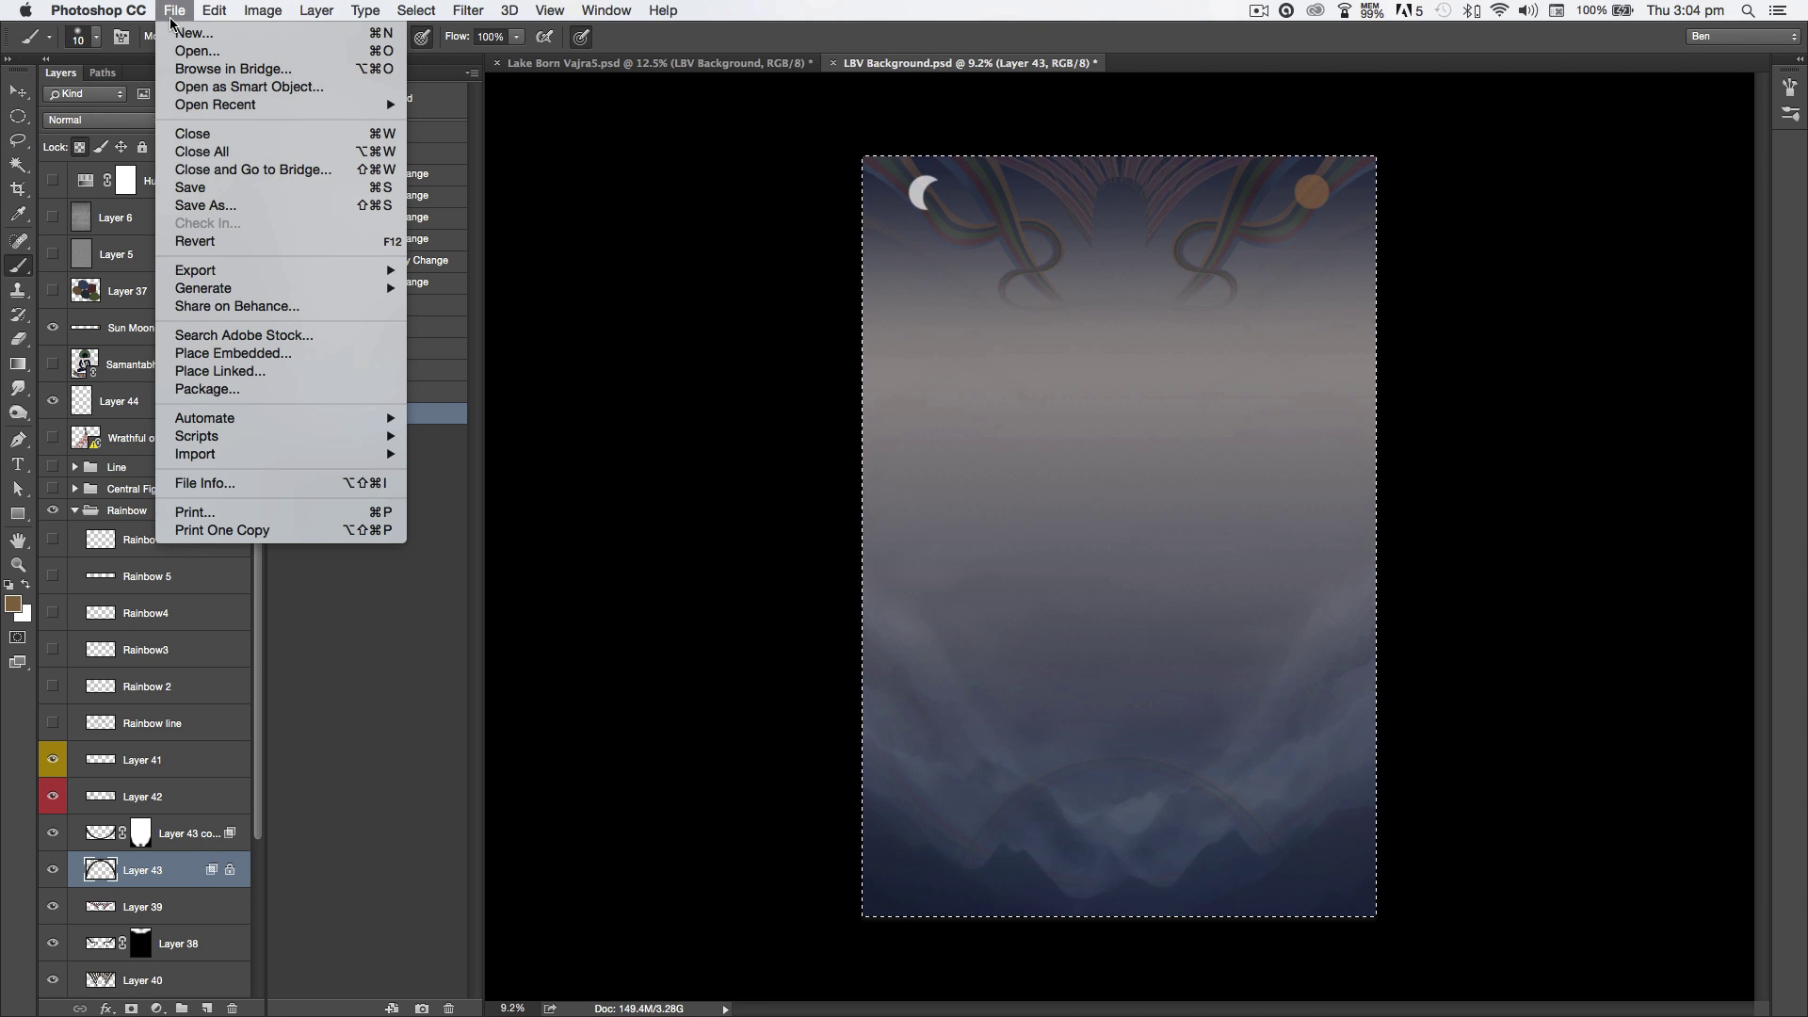
left_click(193, 50)
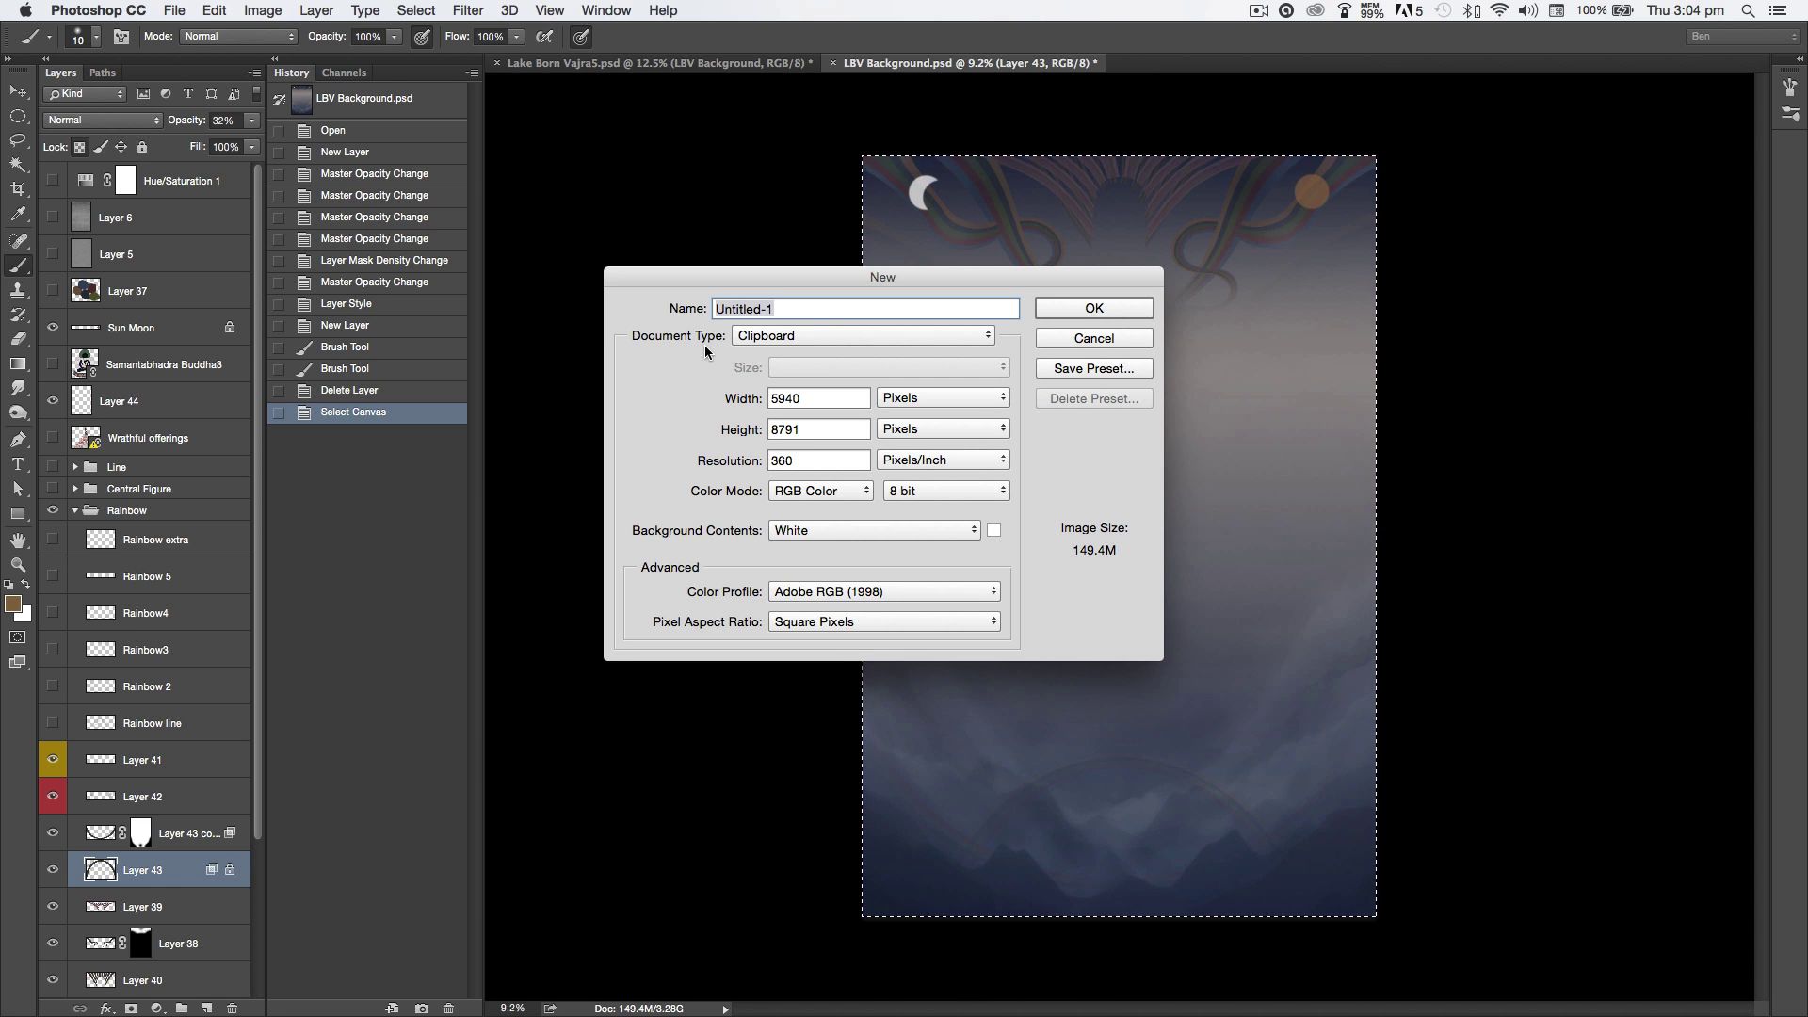
left_click(987, 341)
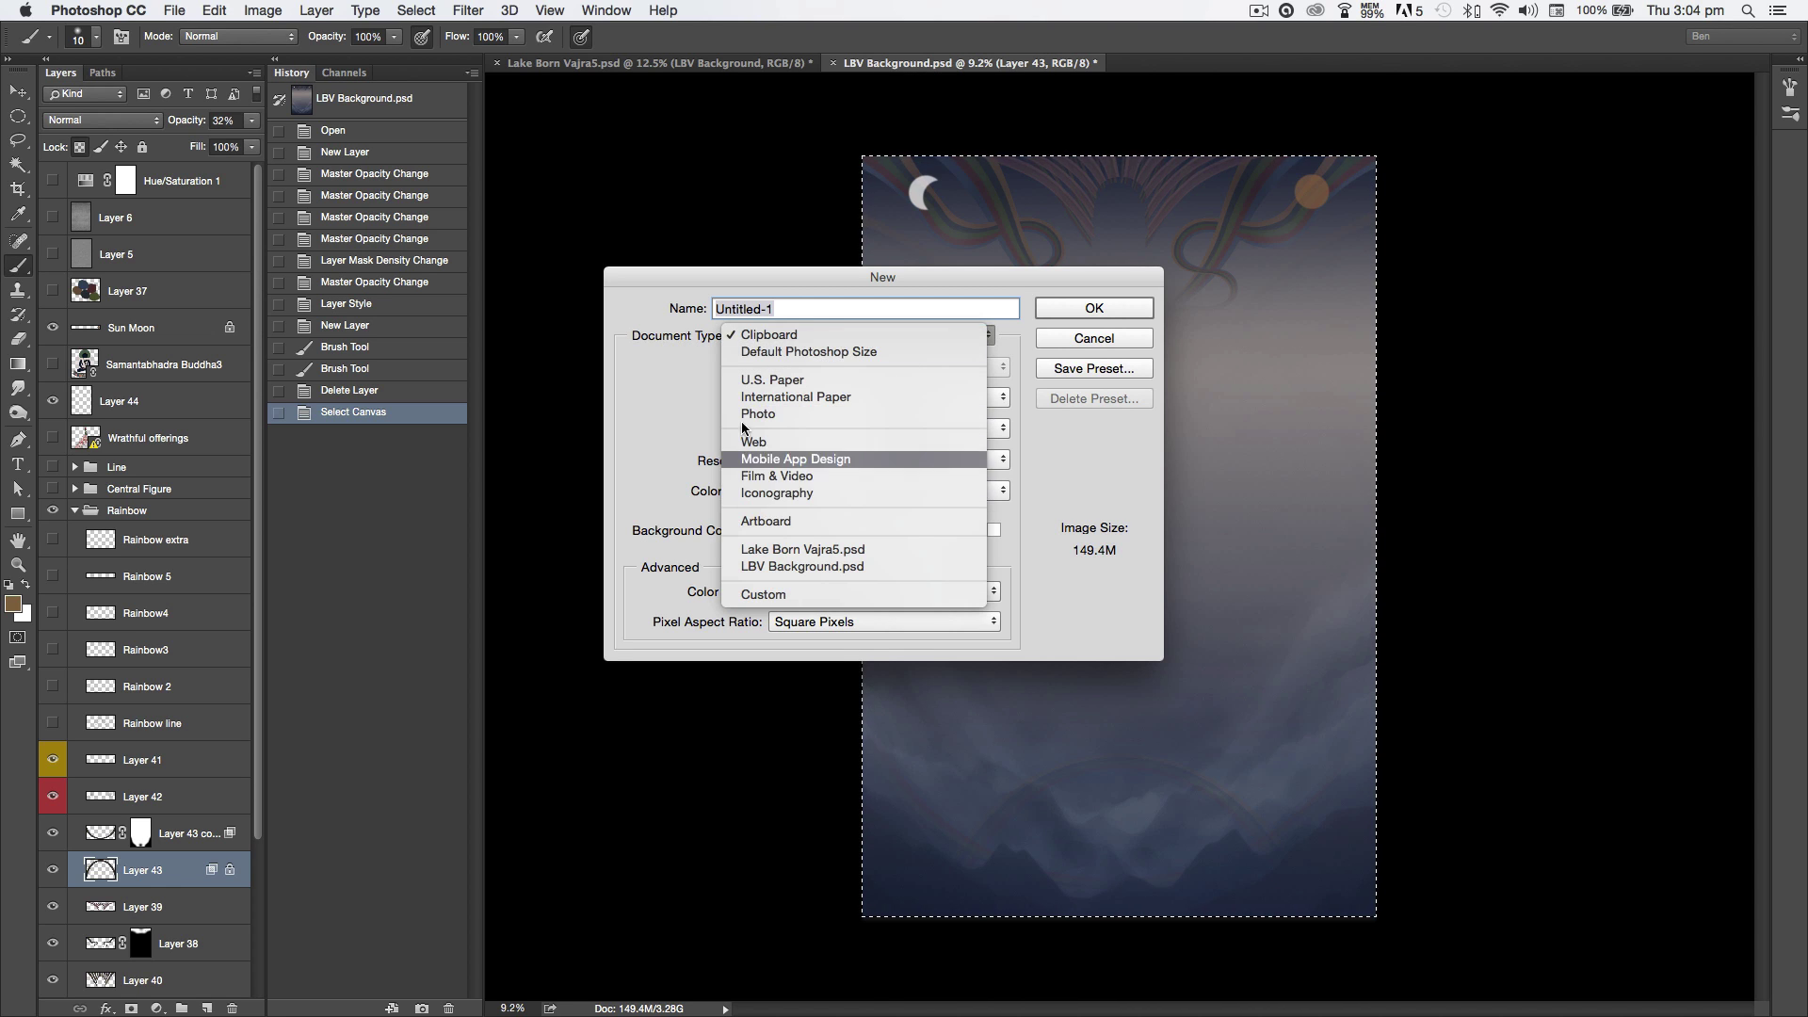
left_click(761, 336)
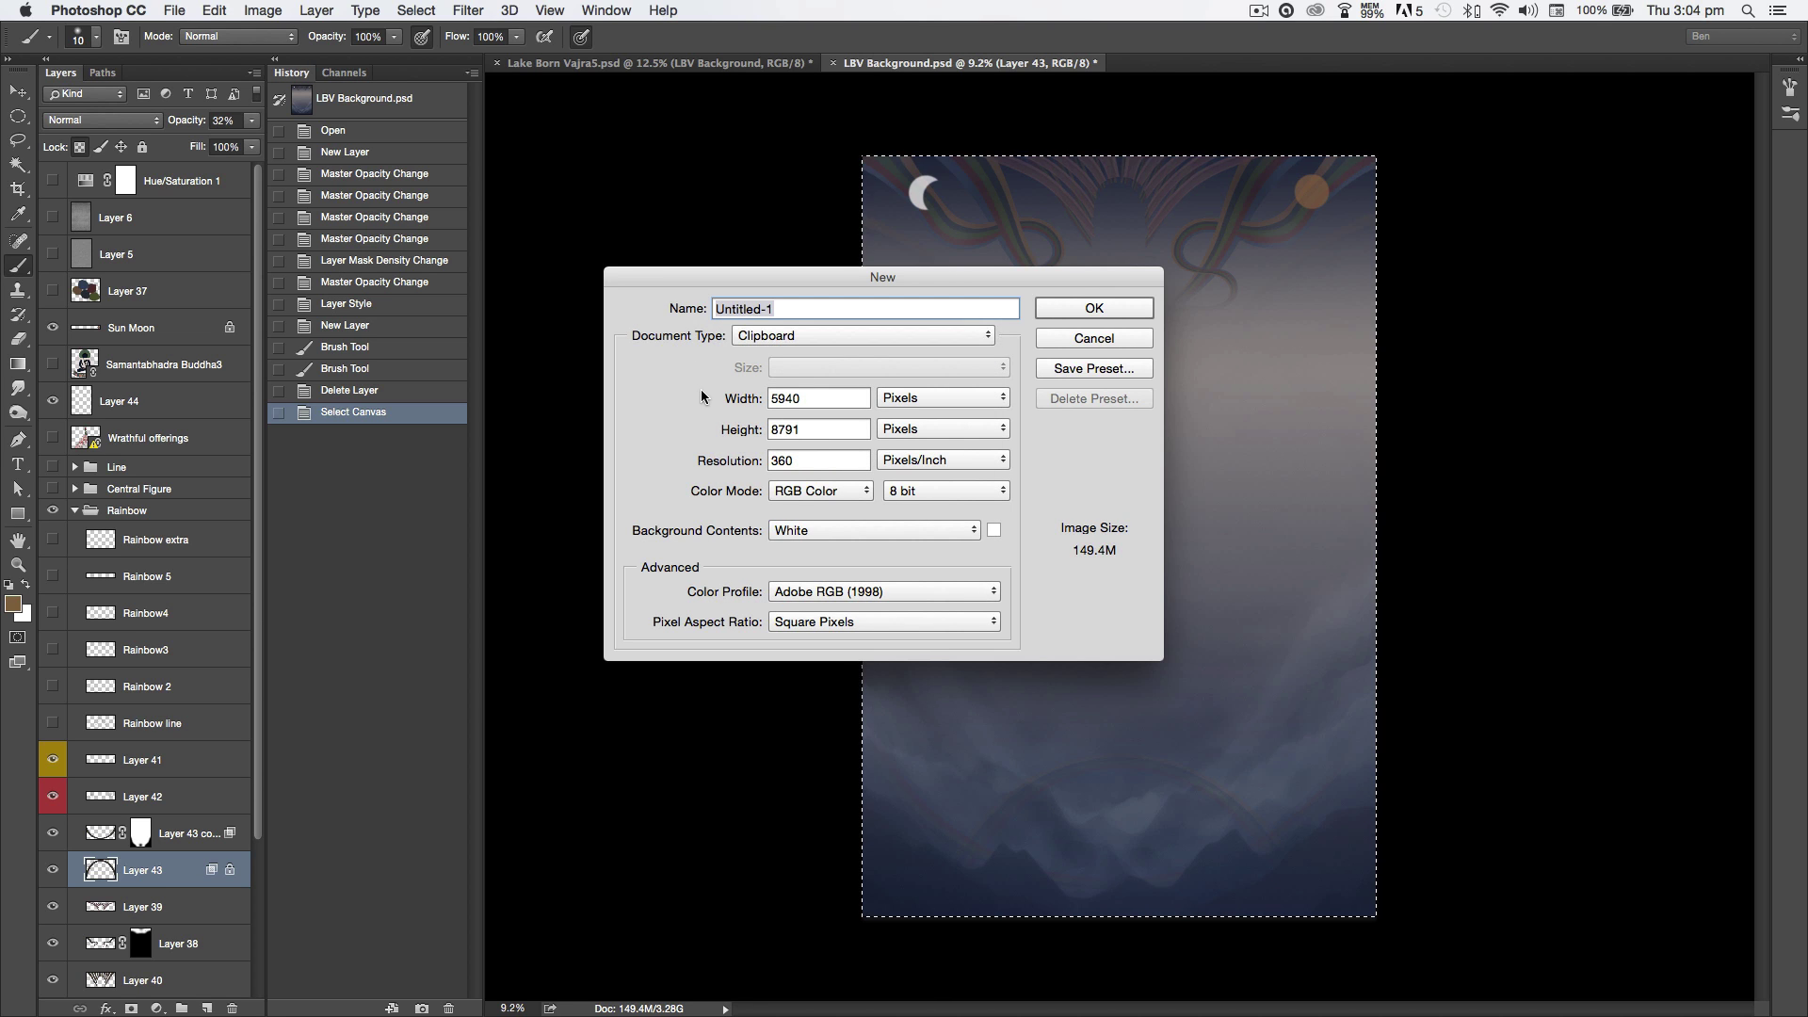
left_click(1098, 309)
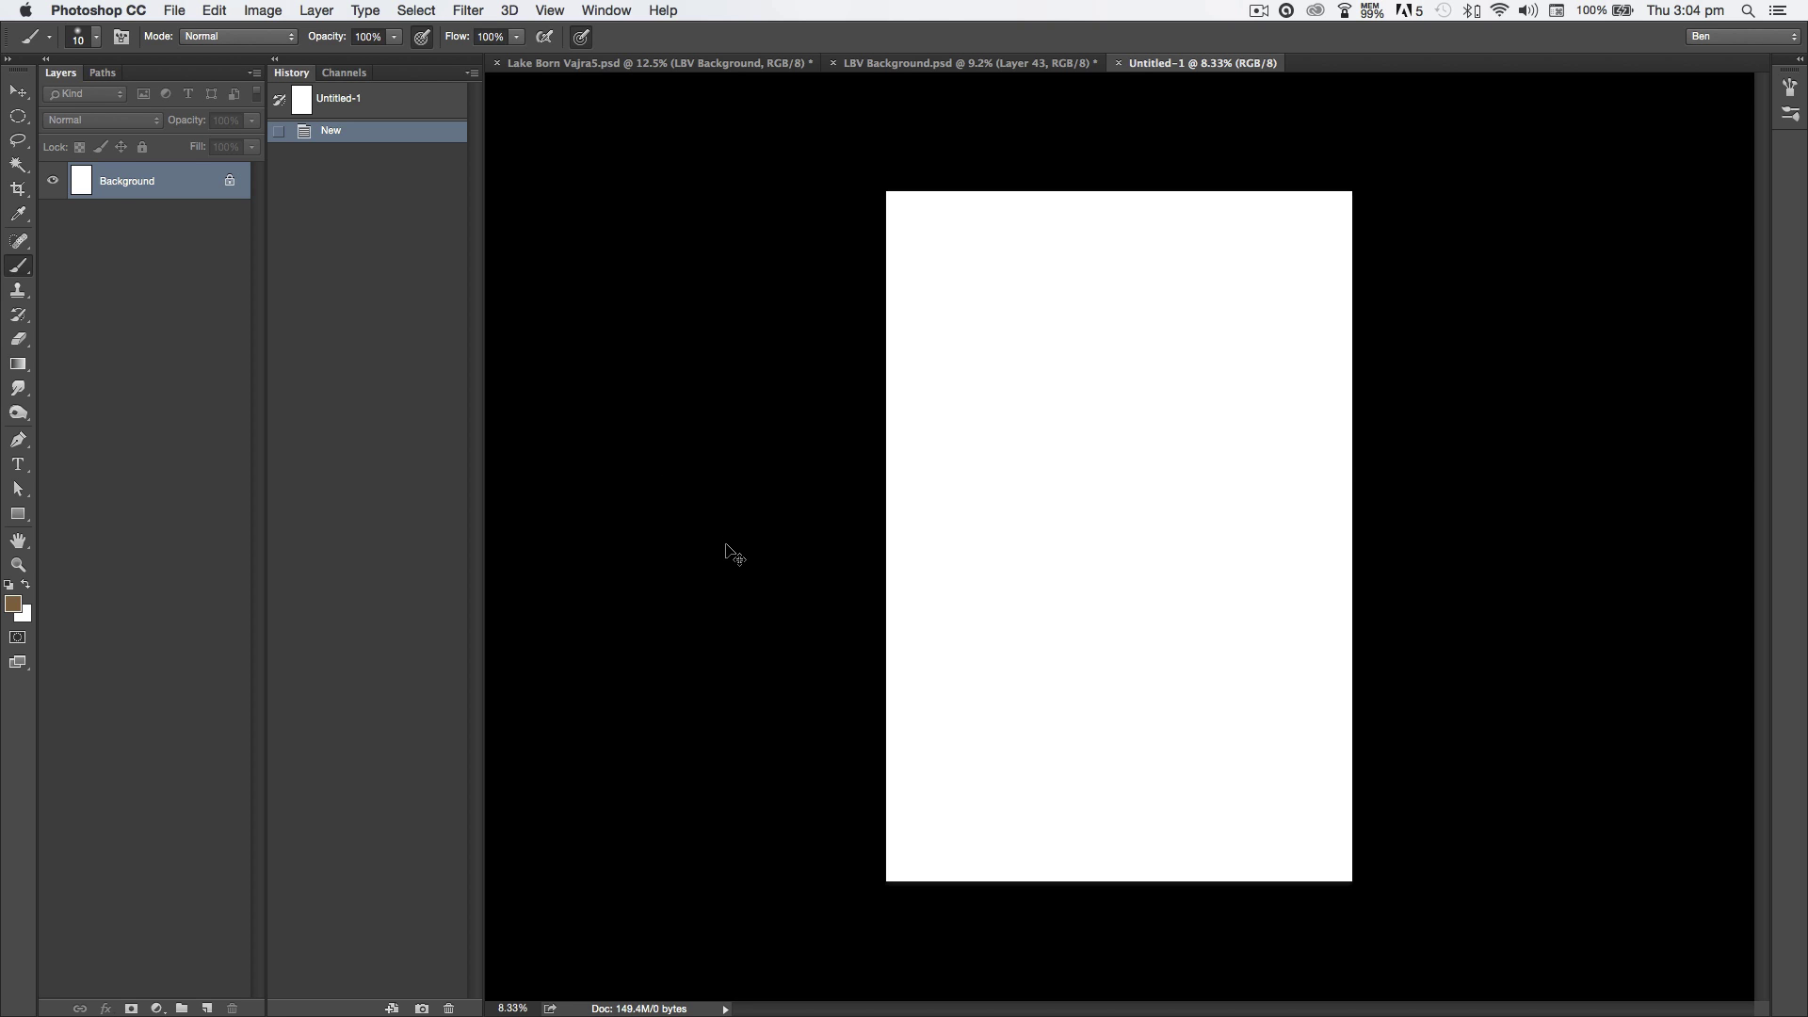
key("super+v")
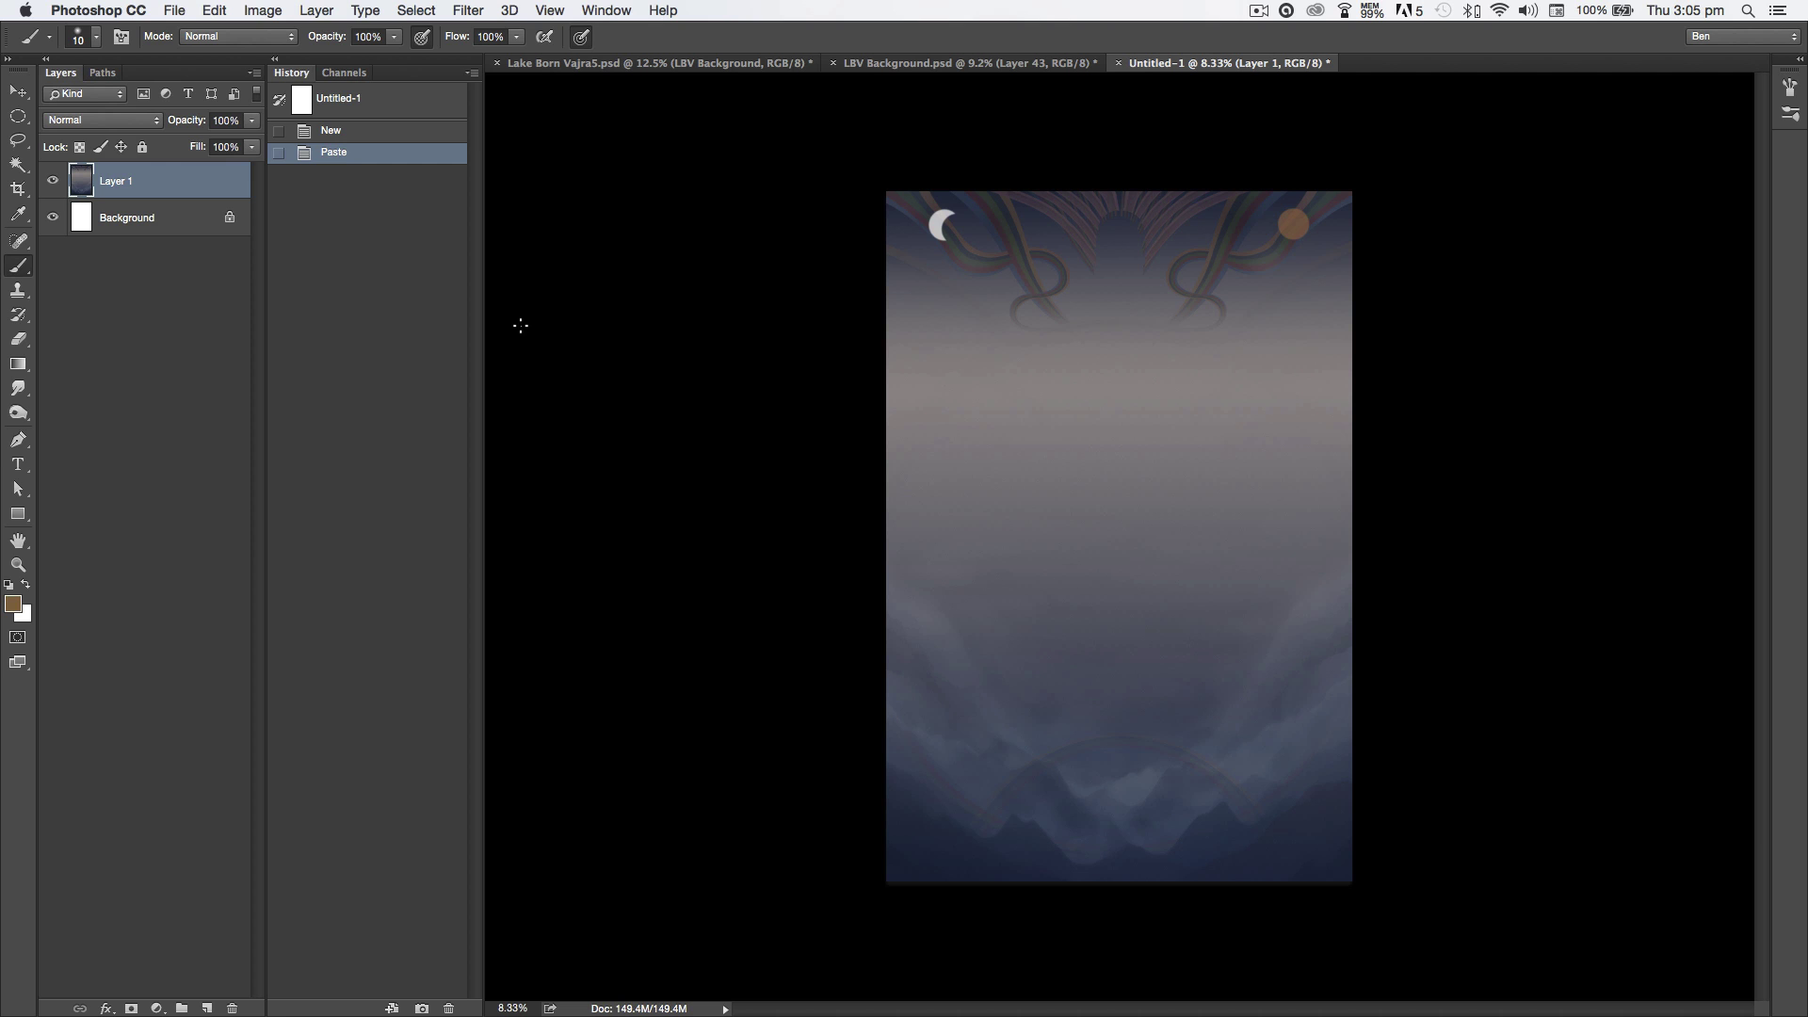
Step: Save the merged image as the JPEG Radiance trace.jpg in the Lake Born Vajra folder, replacing the existing file, with quality 10
left_click(173, 11)
left_click(193, 205)
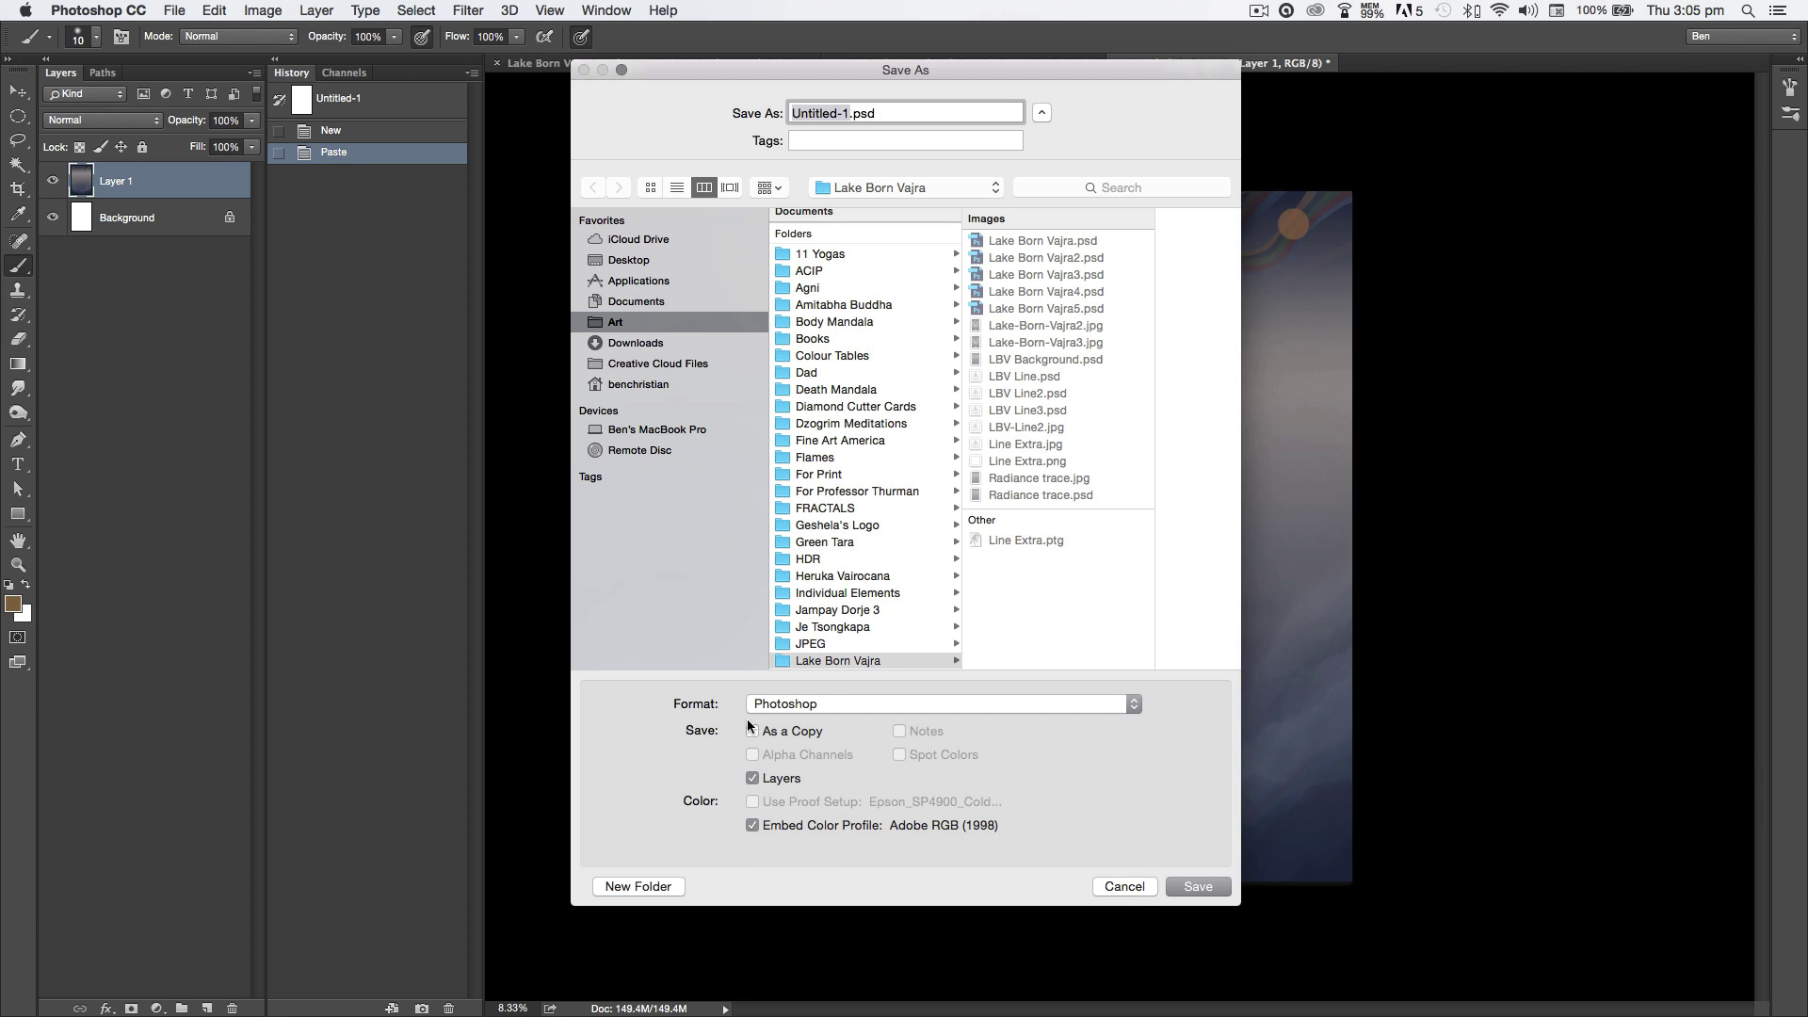
left_click(1130, 708)
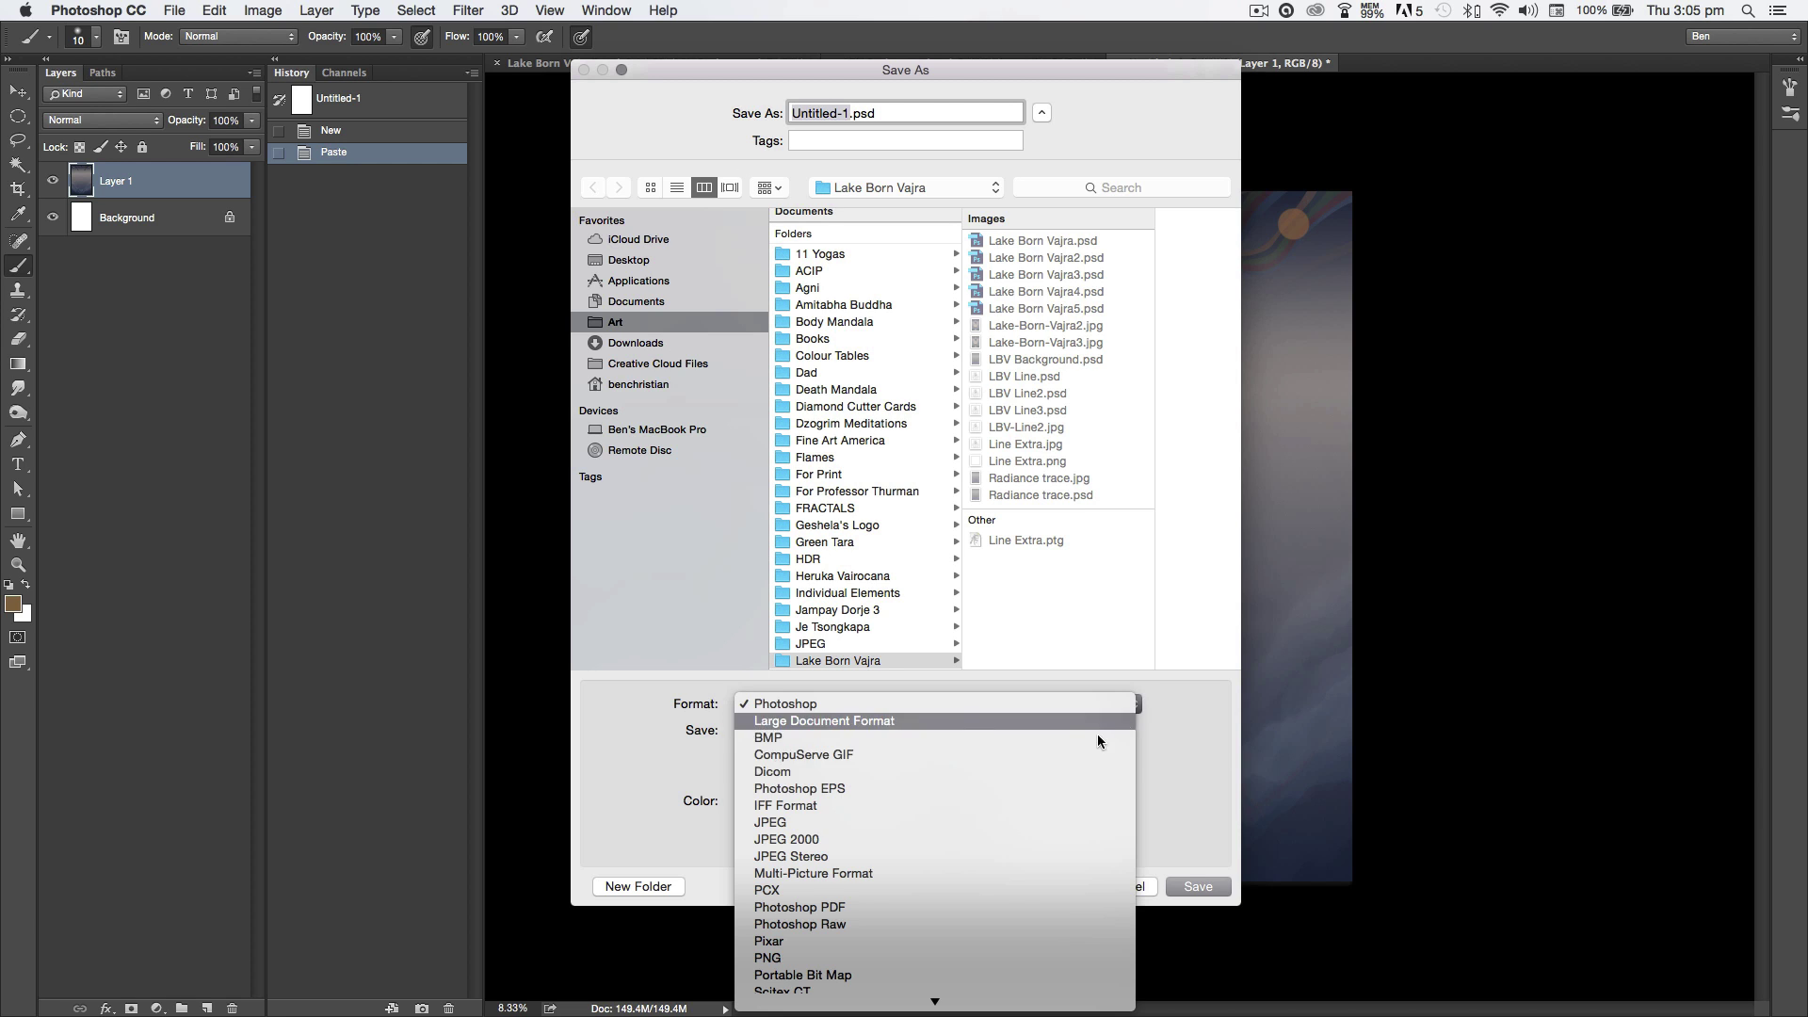
left_click(768, 823)
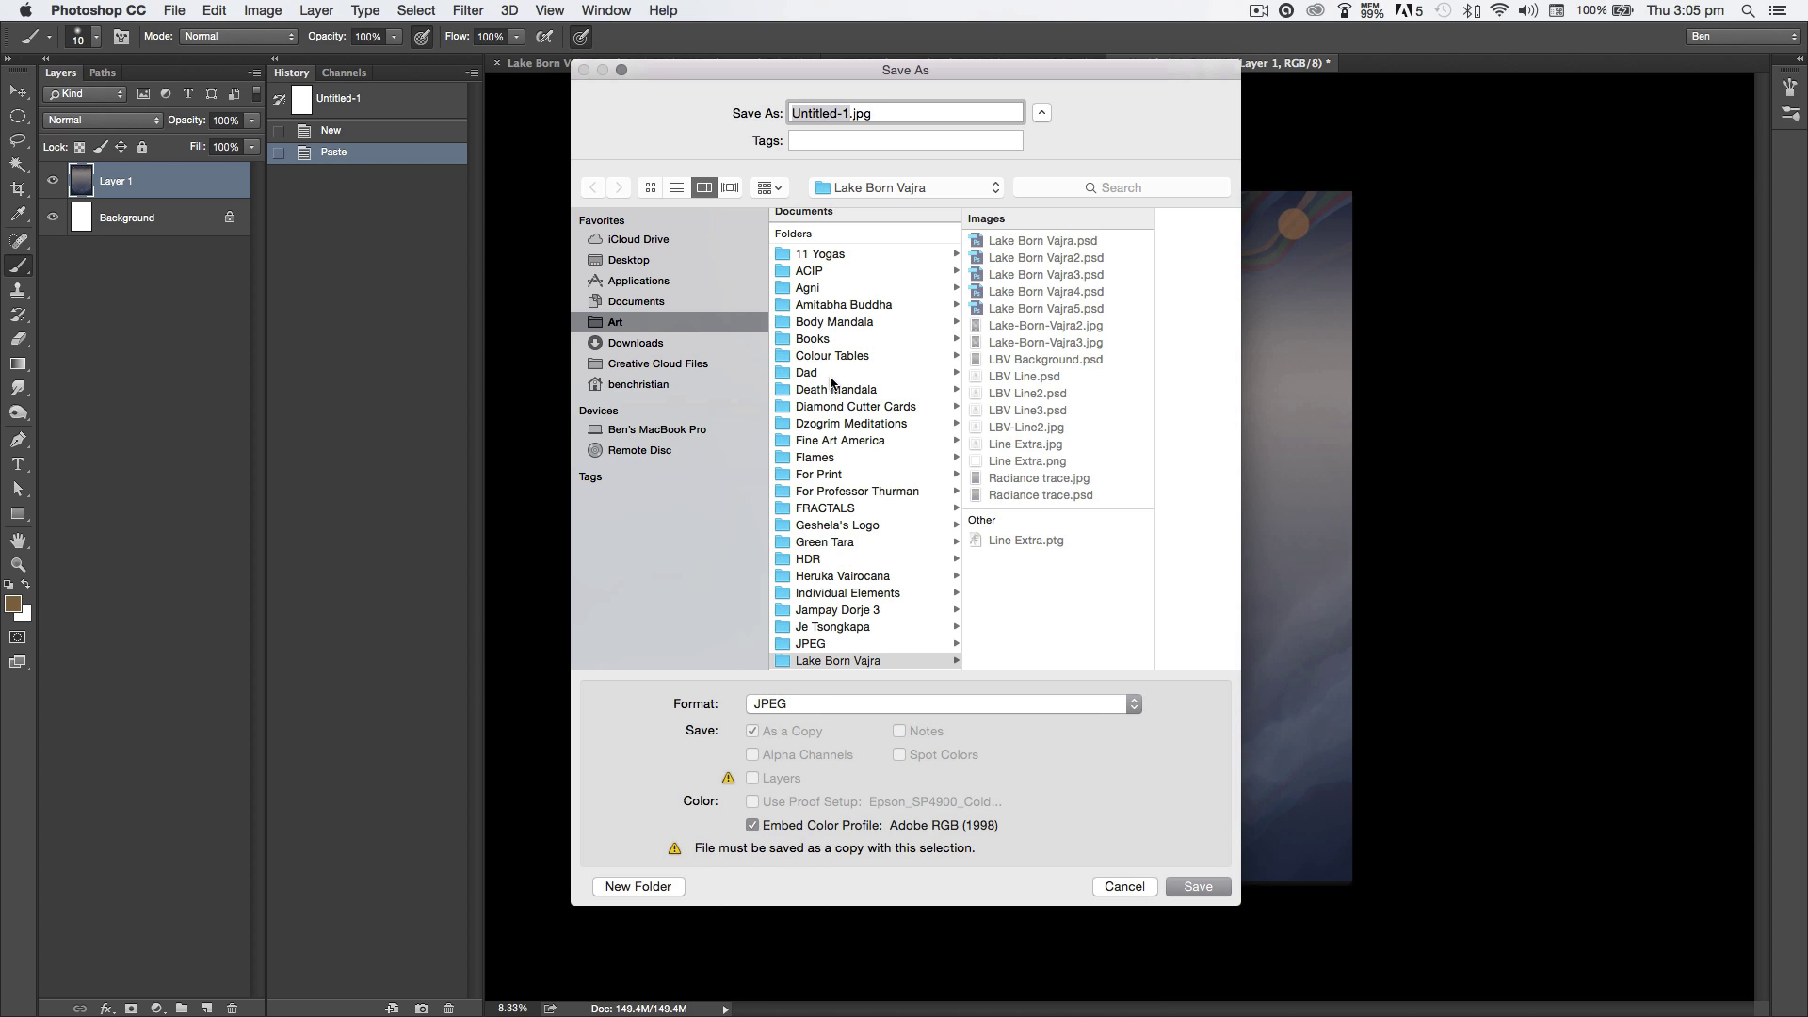
left_click(1010, 493)
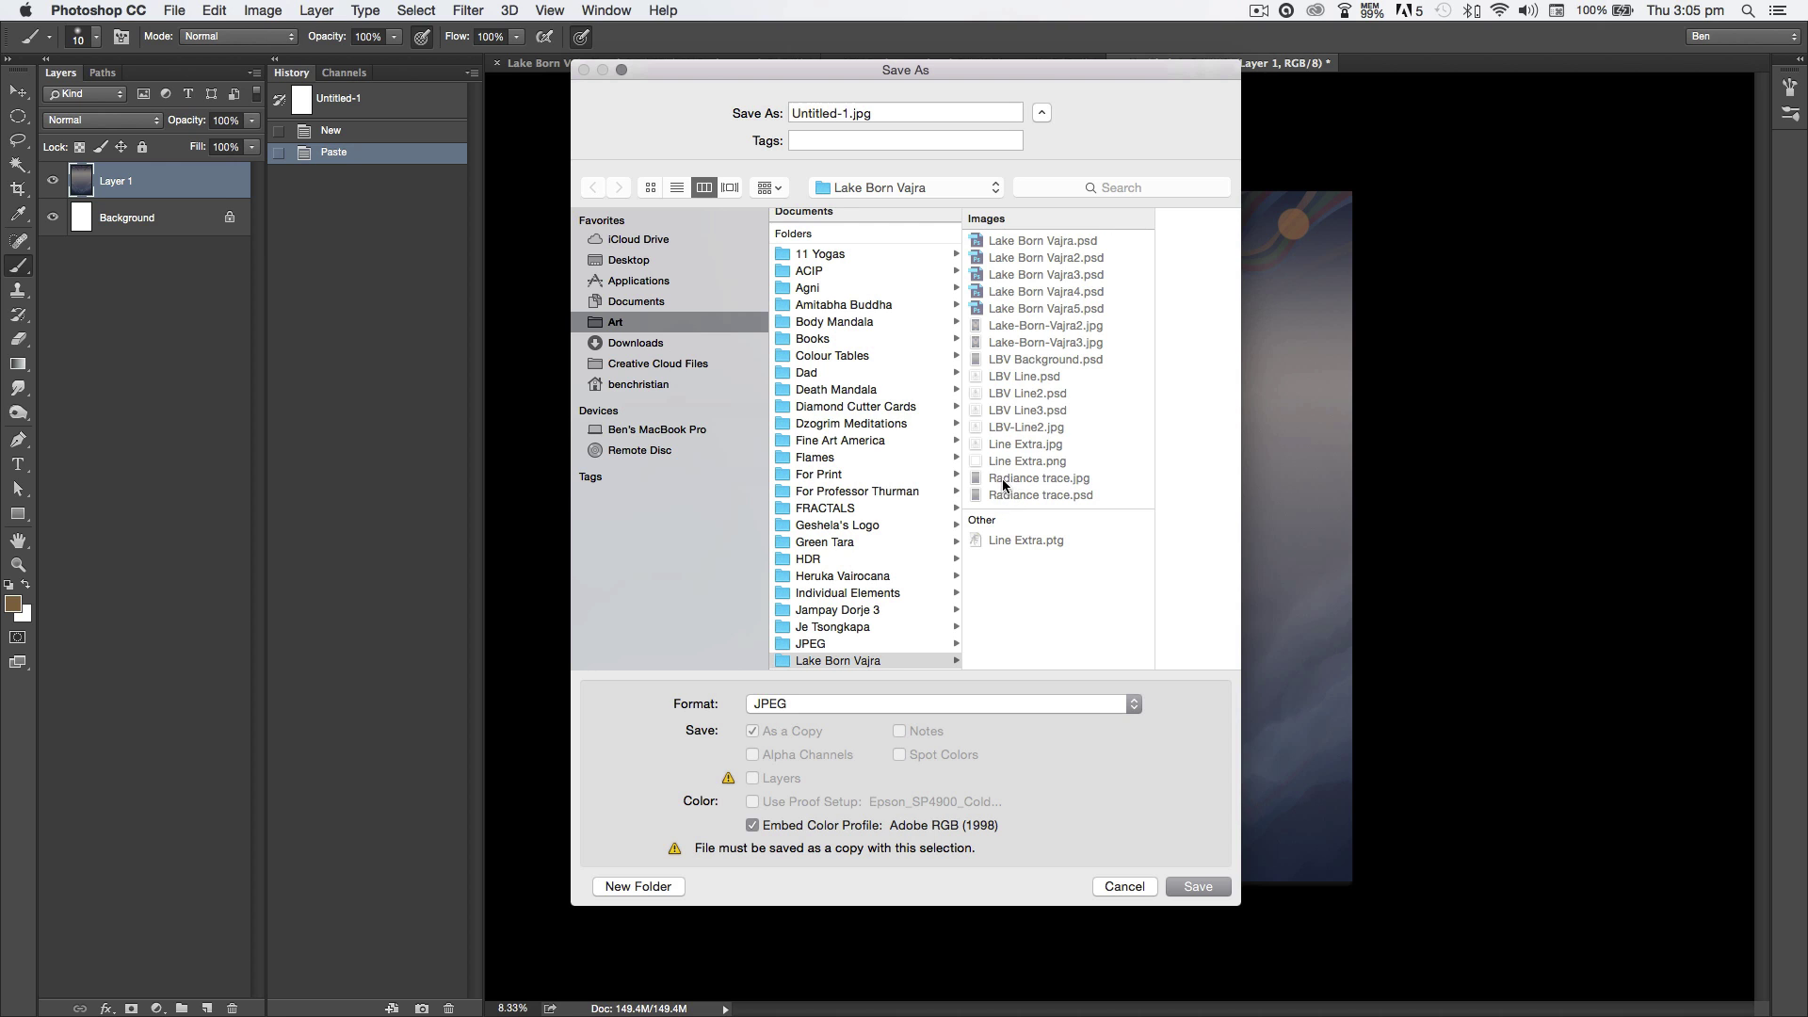
left_click(1037, 195)
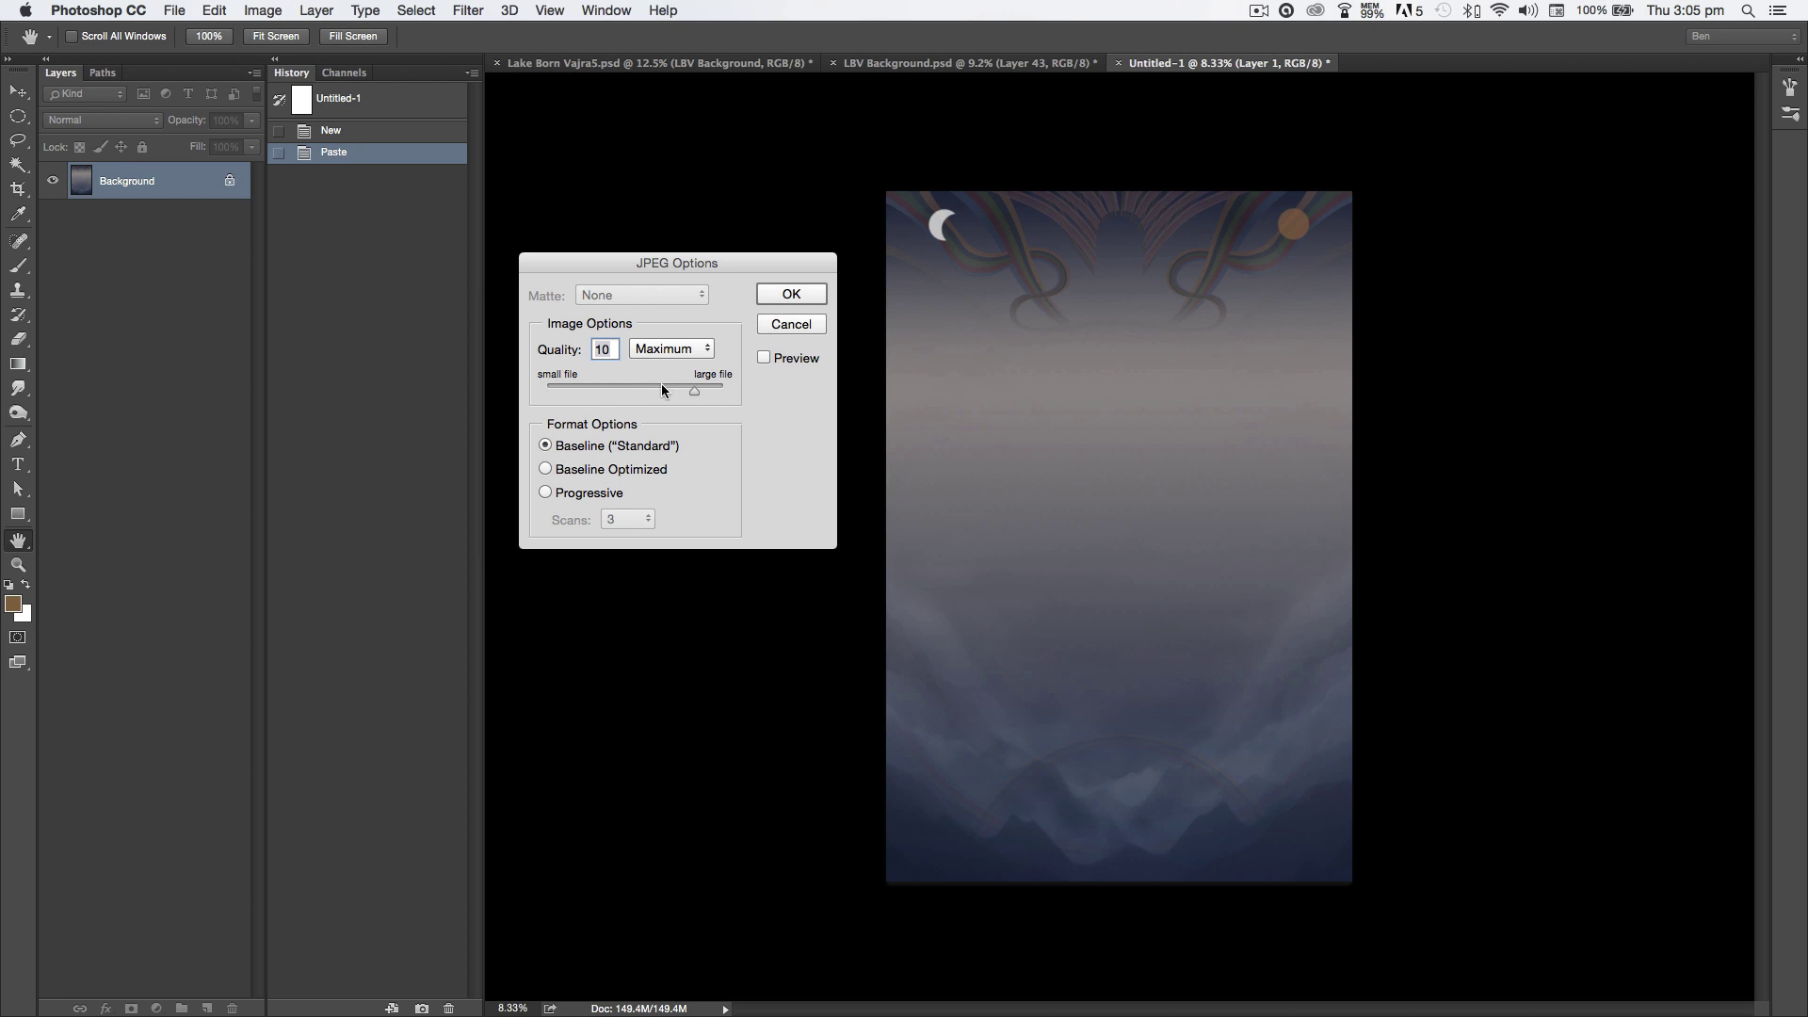
left_click(789, 294)
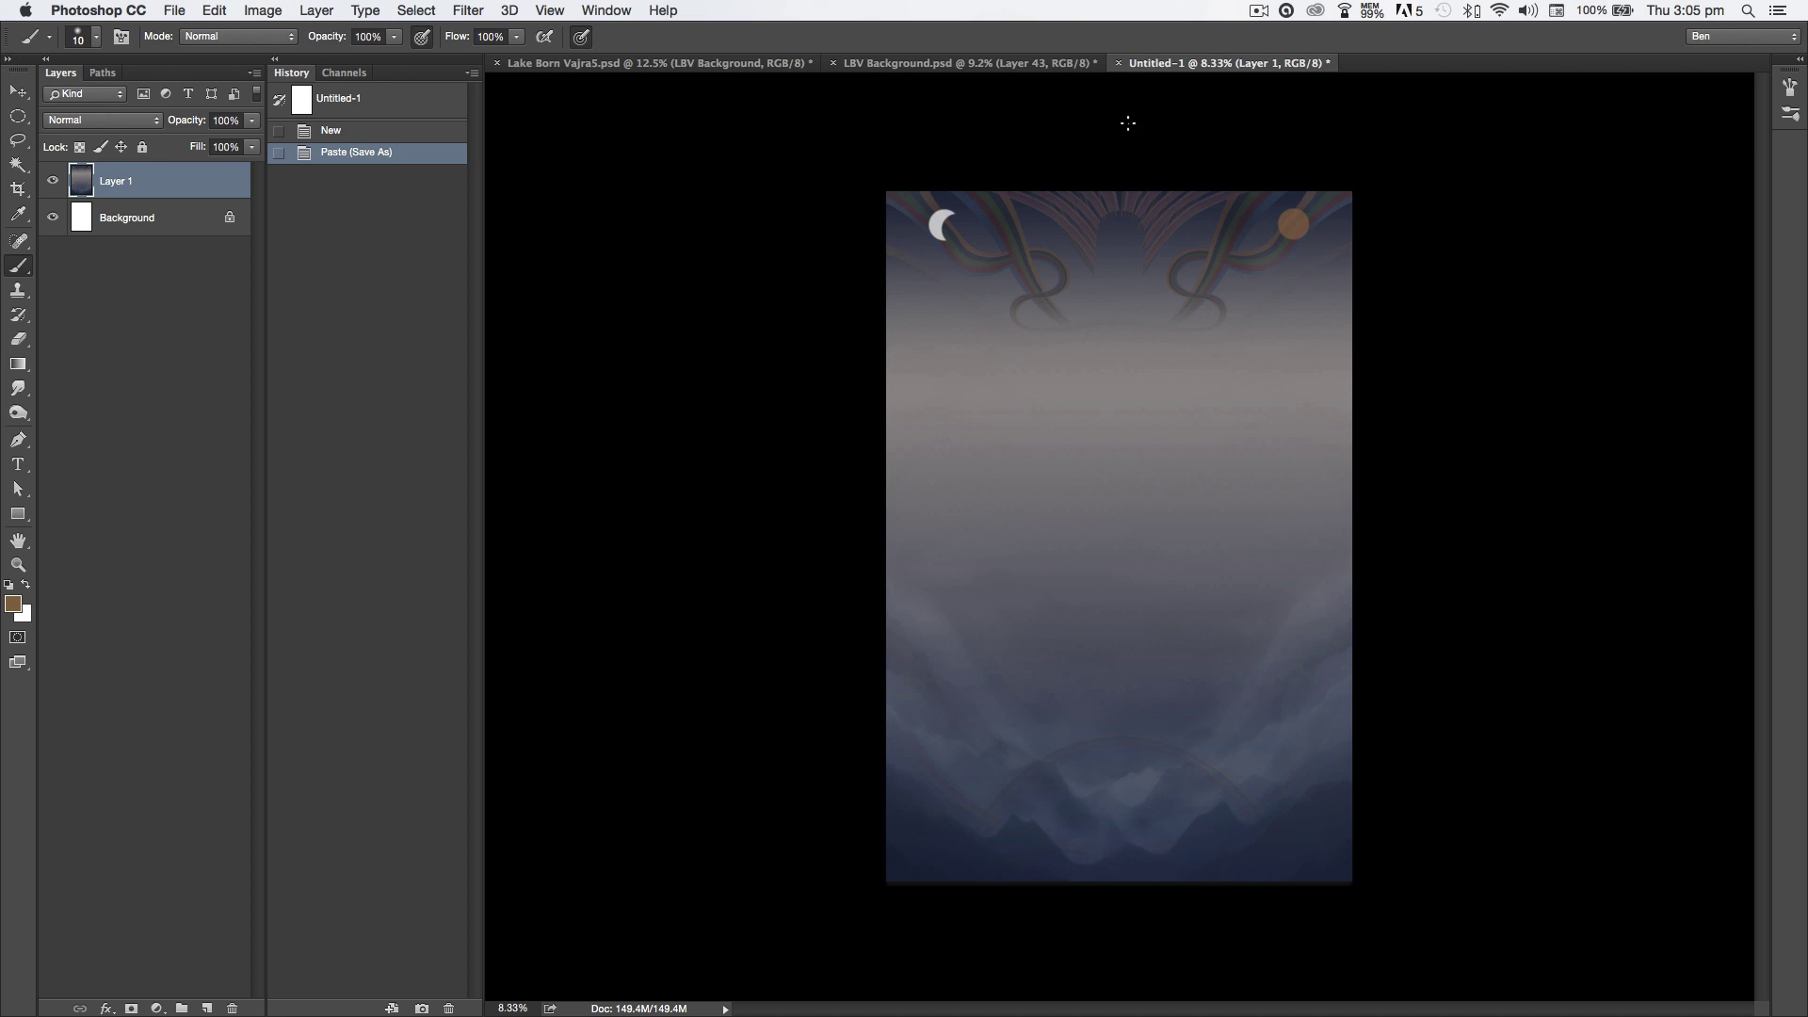
Step: Close the untitled document without saving it and deselect the canvas in LBV Background.psd
left_click(1118, 63)
left_click(811, 352)
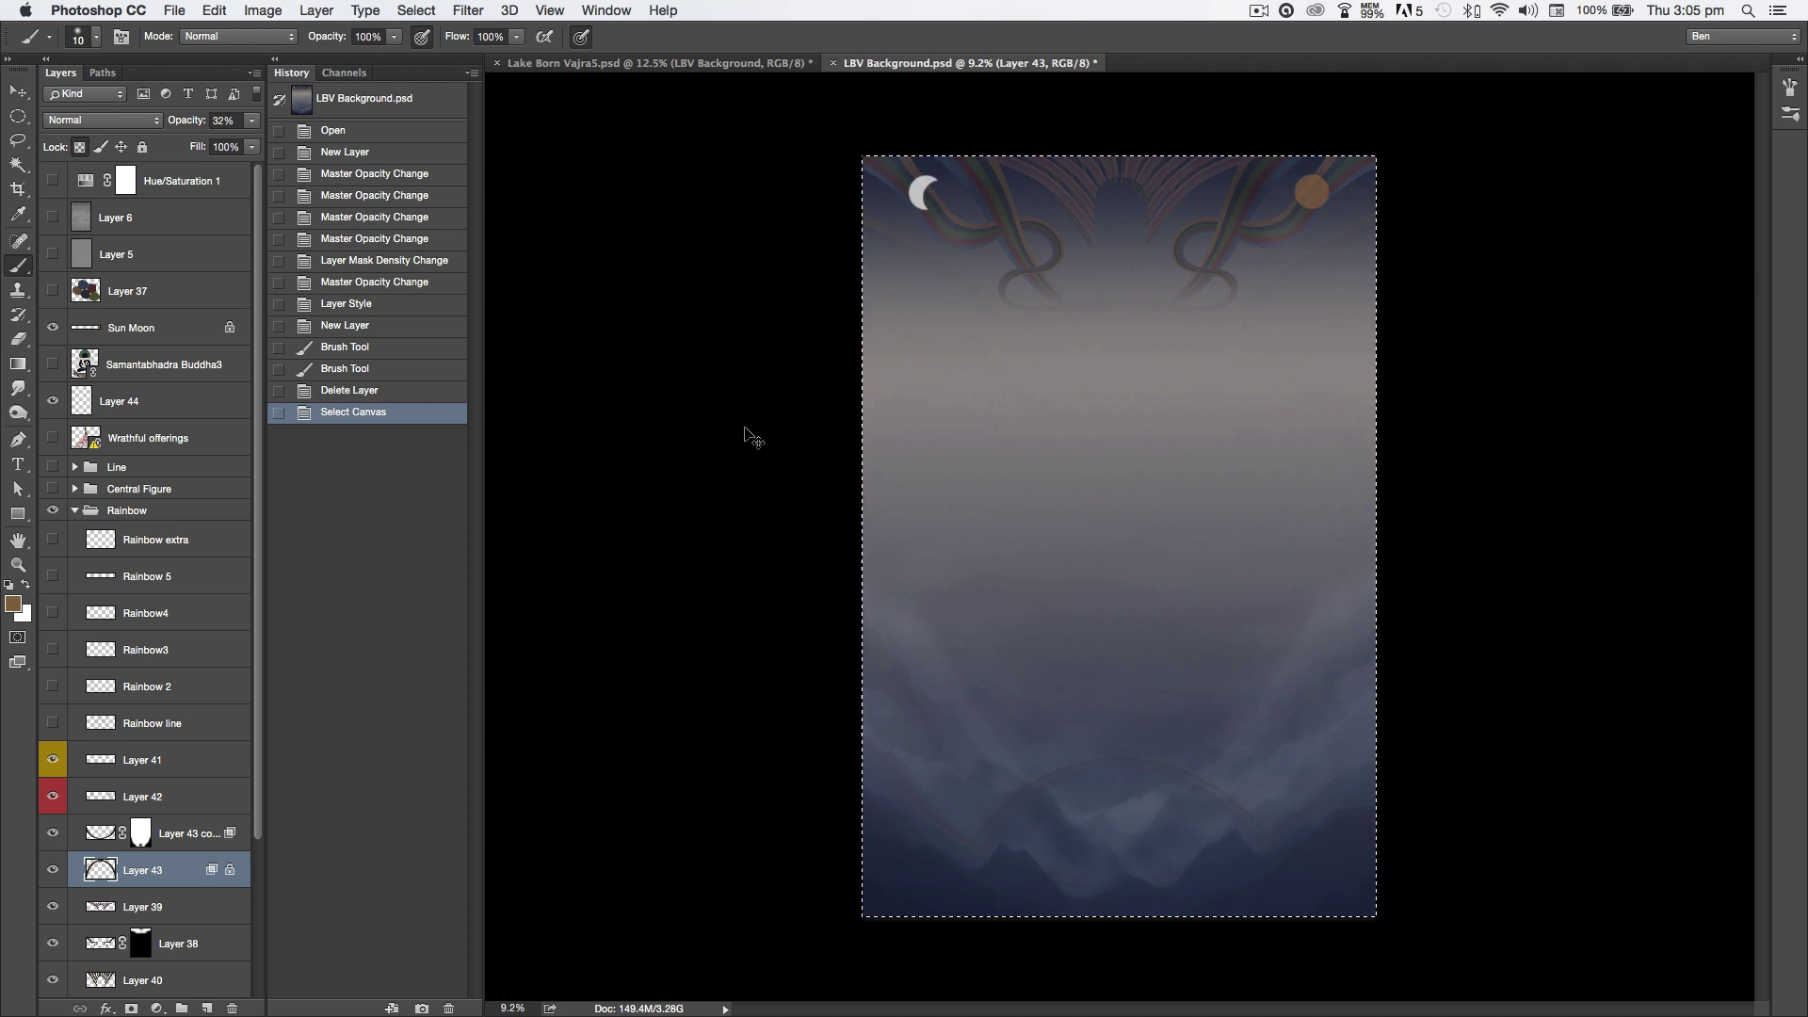
key("super+d")
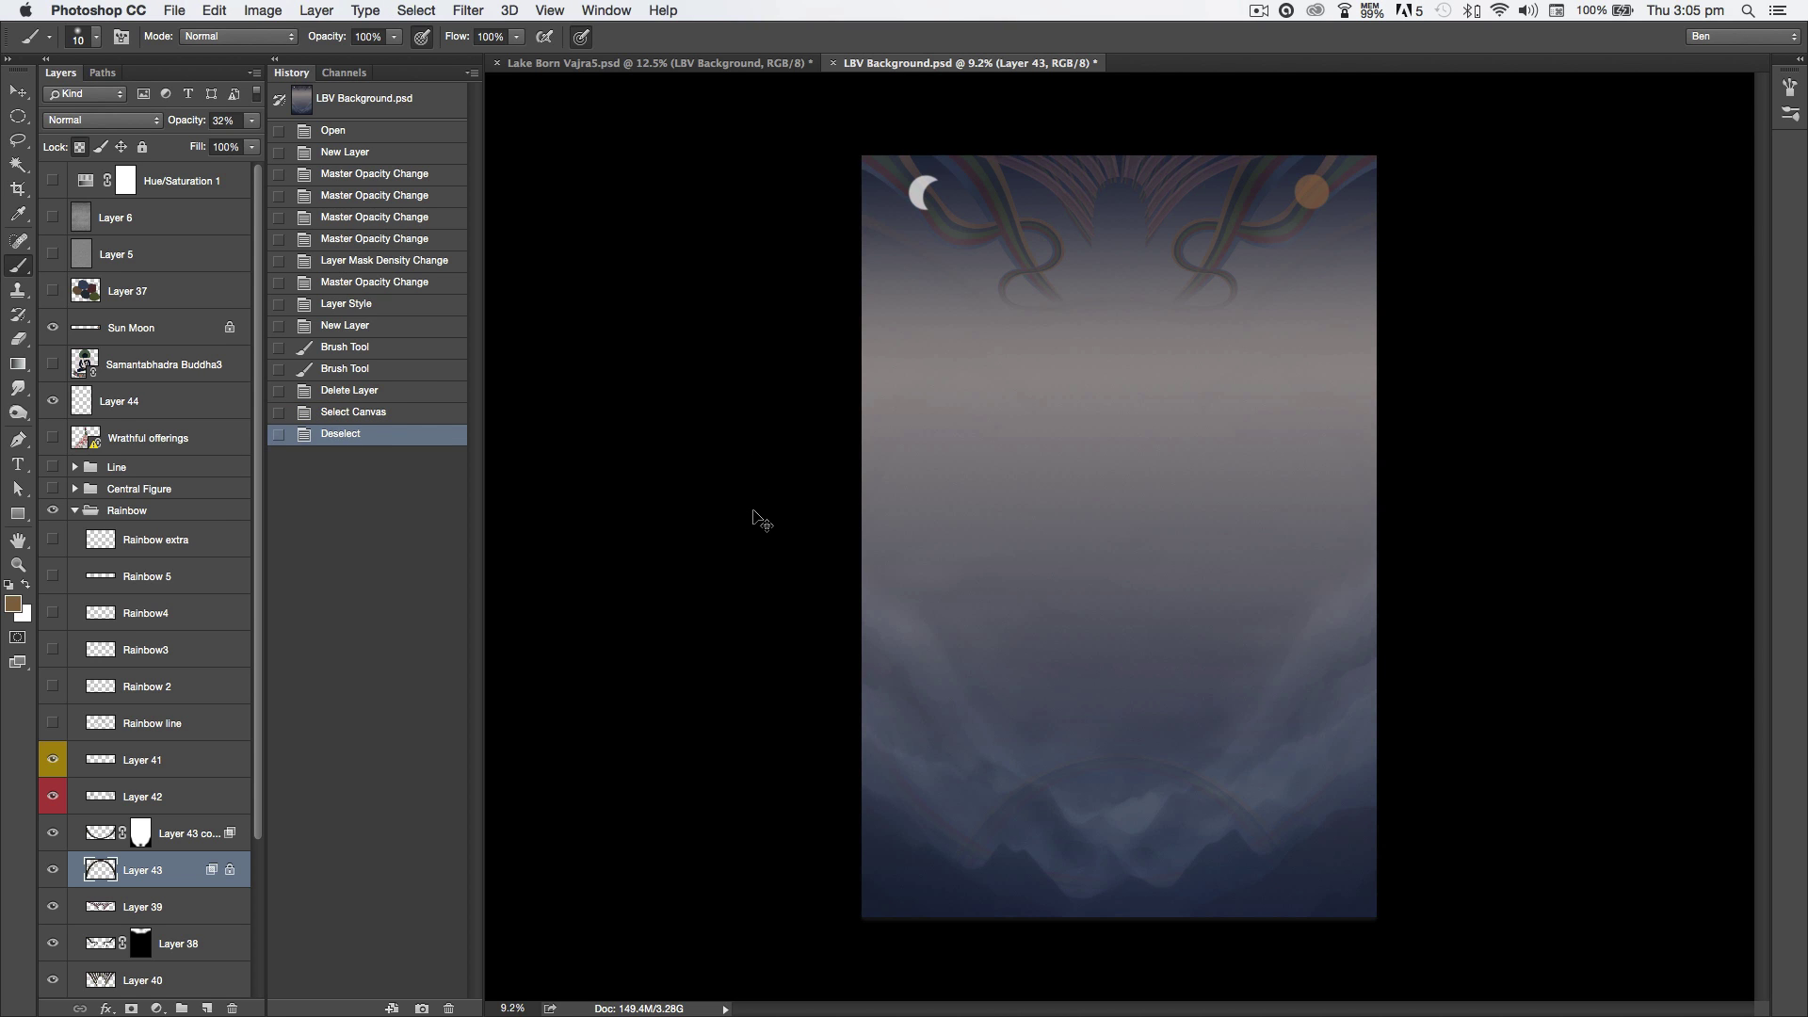
Step: Switch to ArtRage 4 with its blank untitled painting
key("super+Tab")
key("super+Tab")
key("super+Tab")
key("super+Tab")
key("super+Tab")
key("super+Tab")
key("super+Tab")
key("super+Tab")
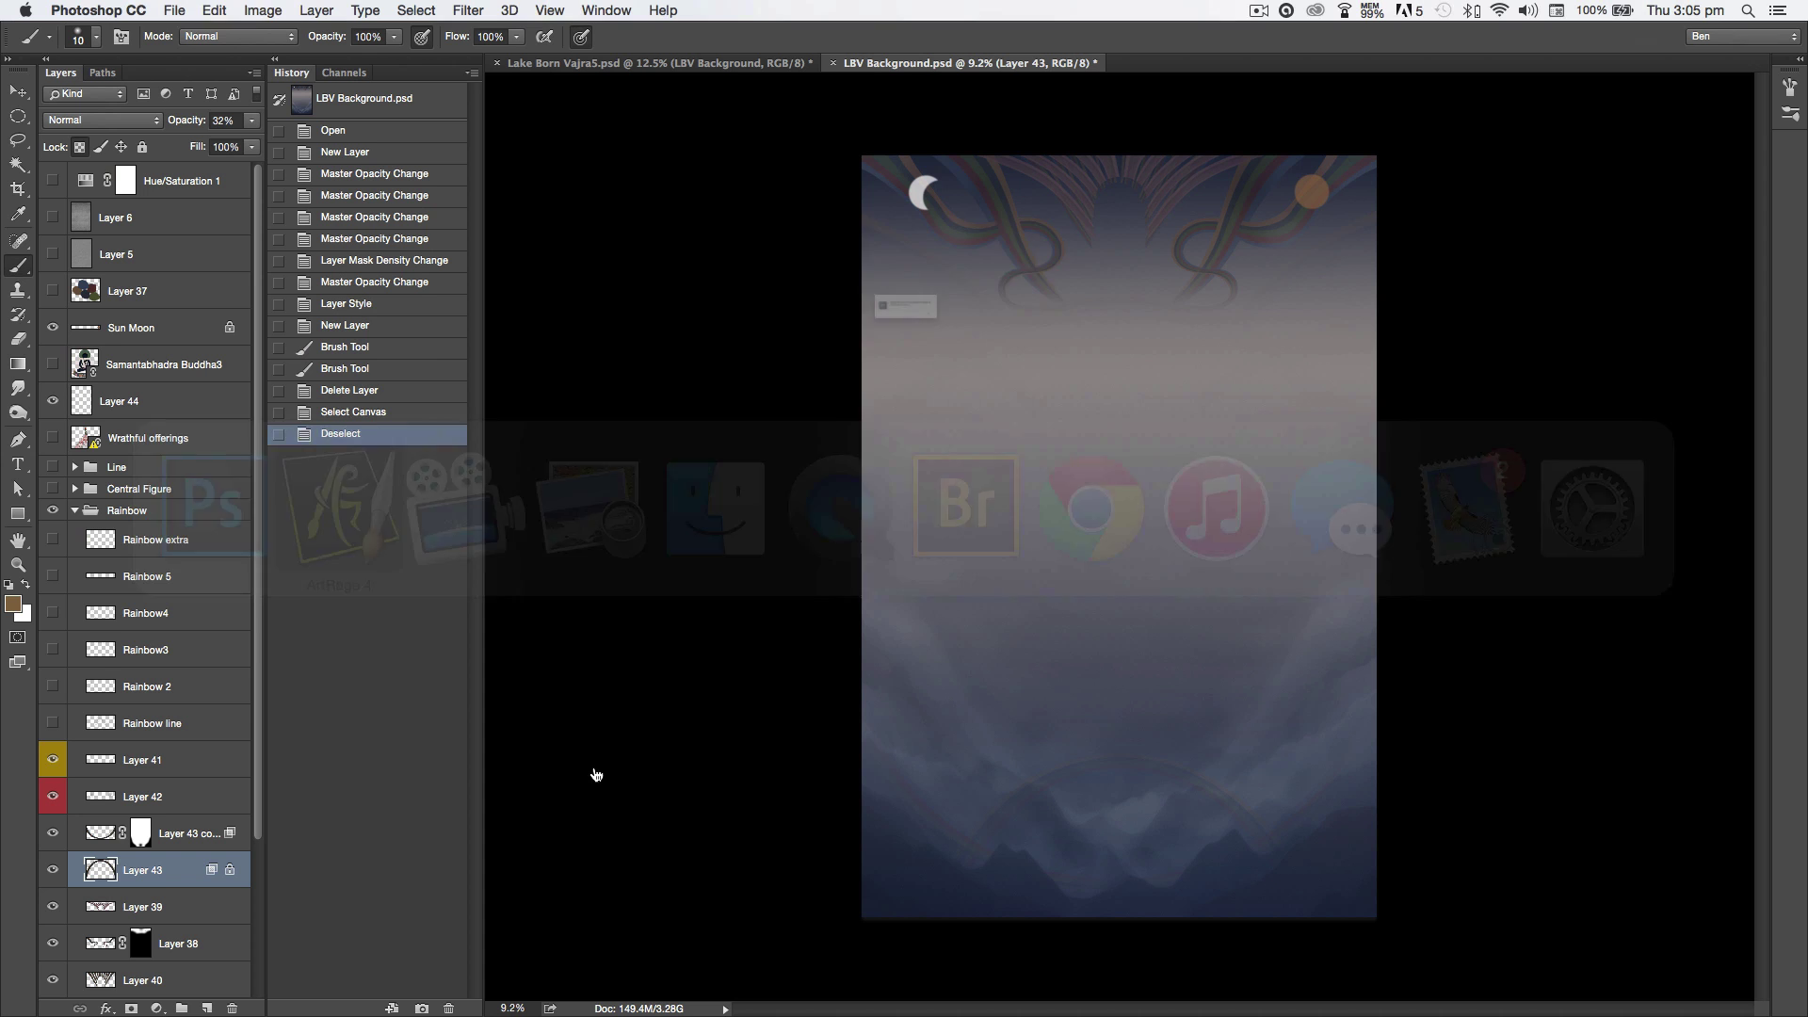
left_click(1046, 350)
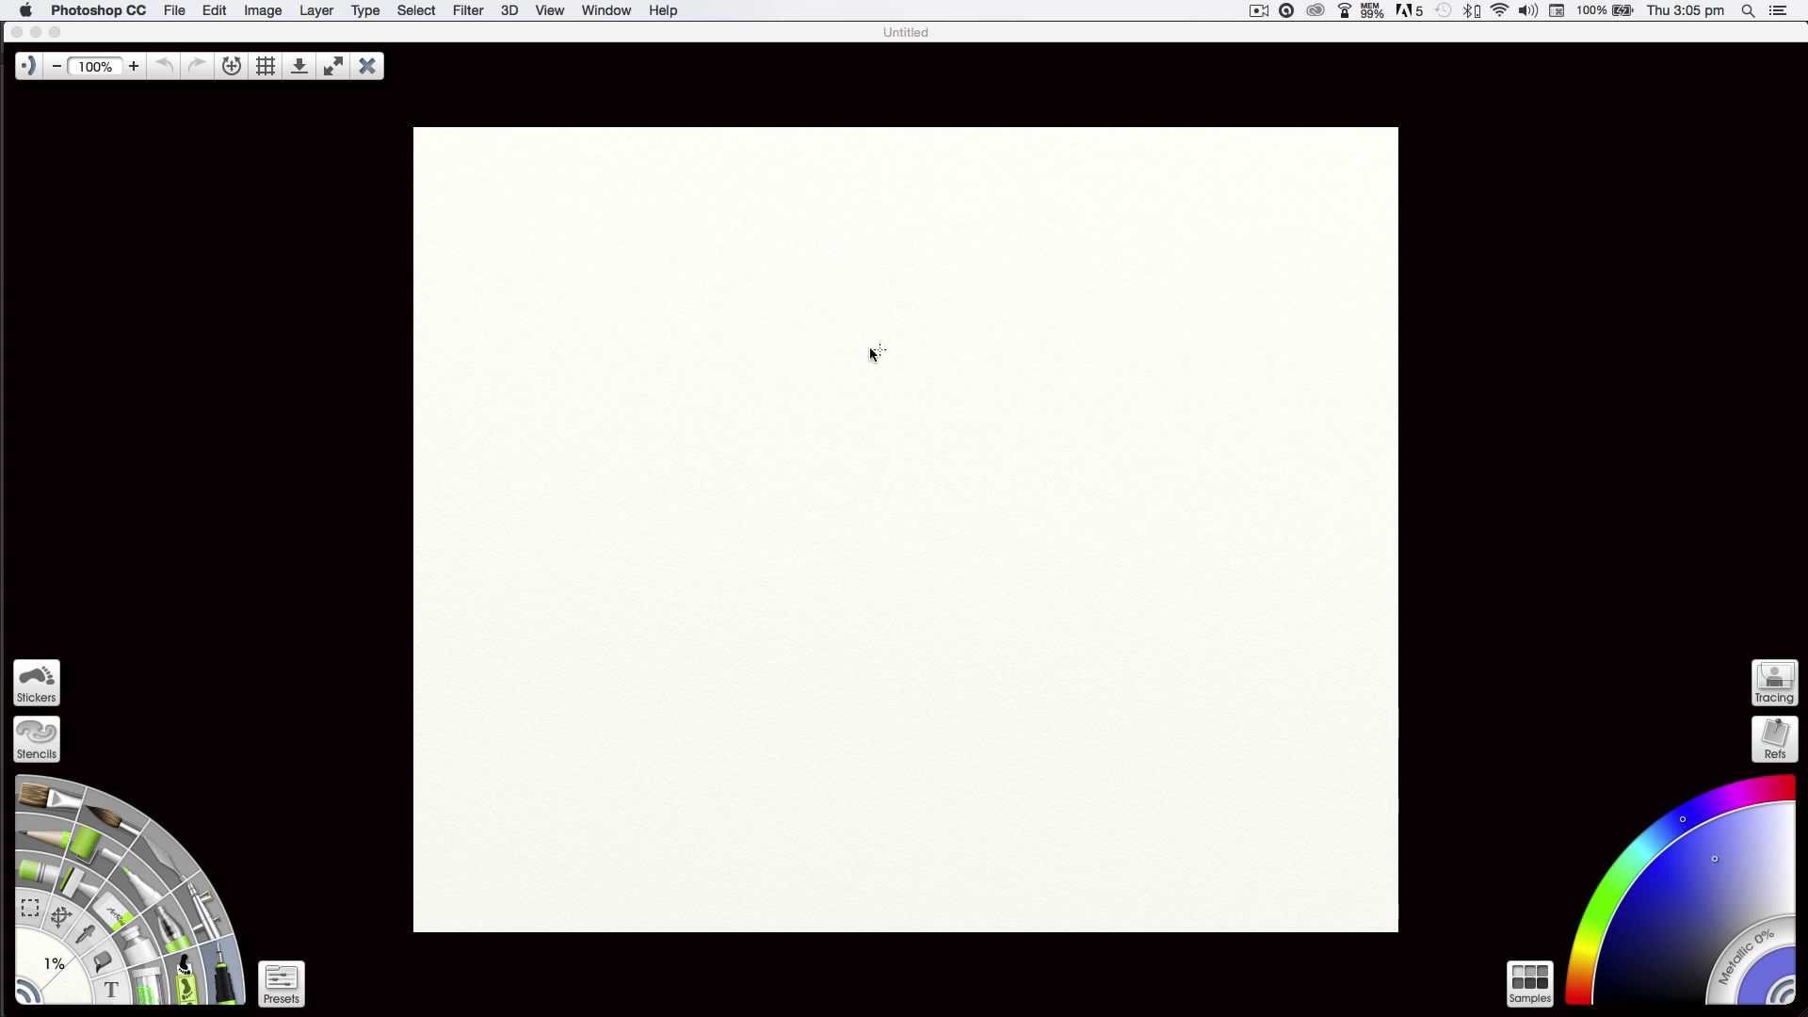
left_click(174, 11)
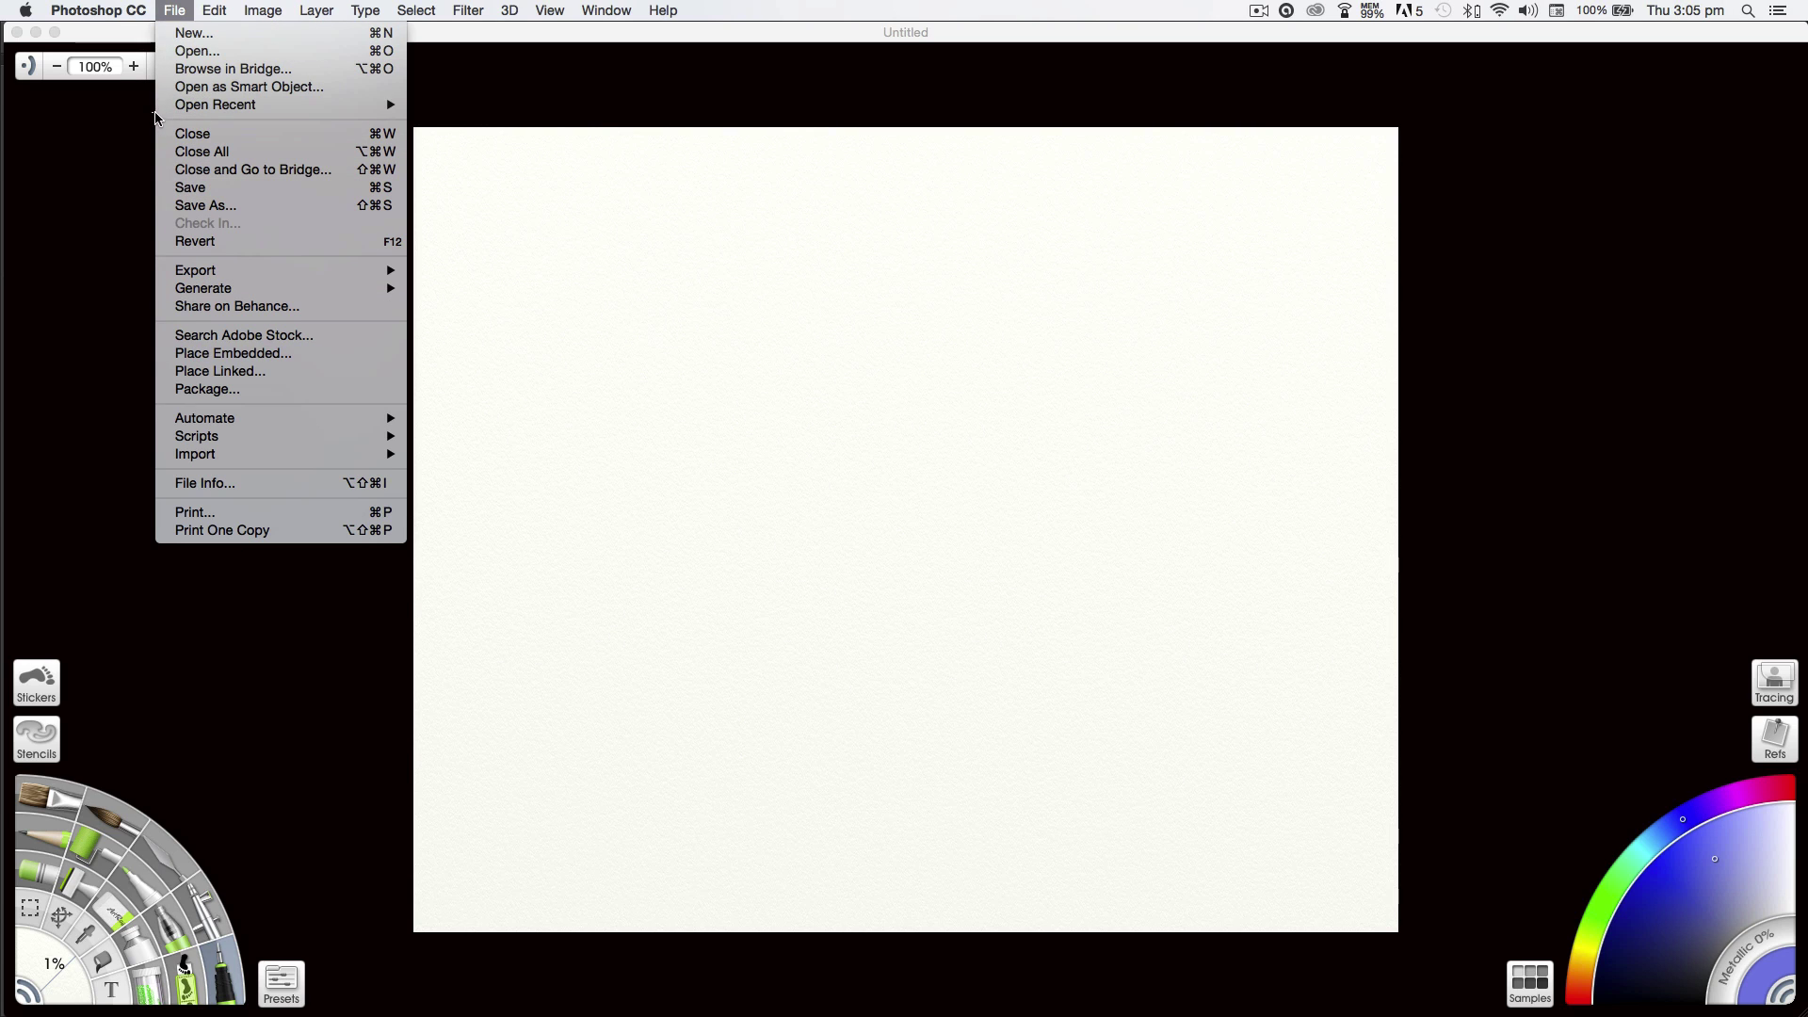
left_click(97, 175)
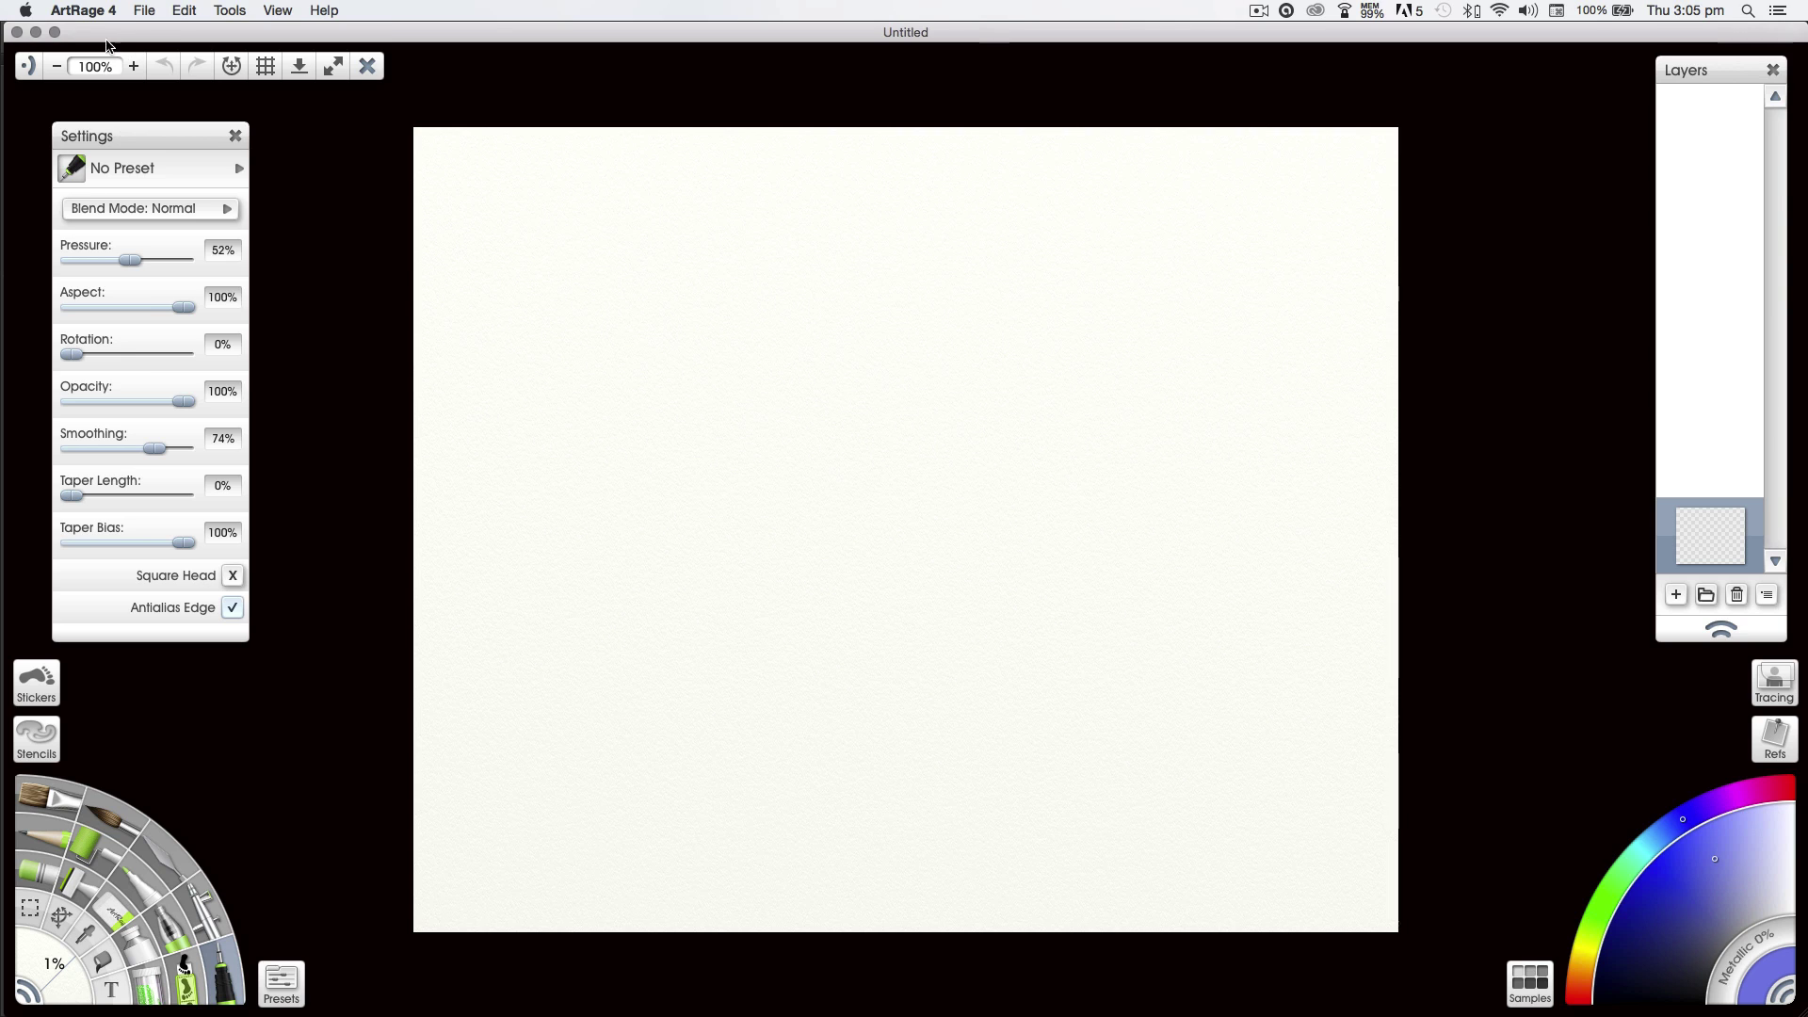
Step: Import the image file Radiance trace.jpg from the Lake Born Vajra folder and add a new empty layer above it
left_click(141, 11)
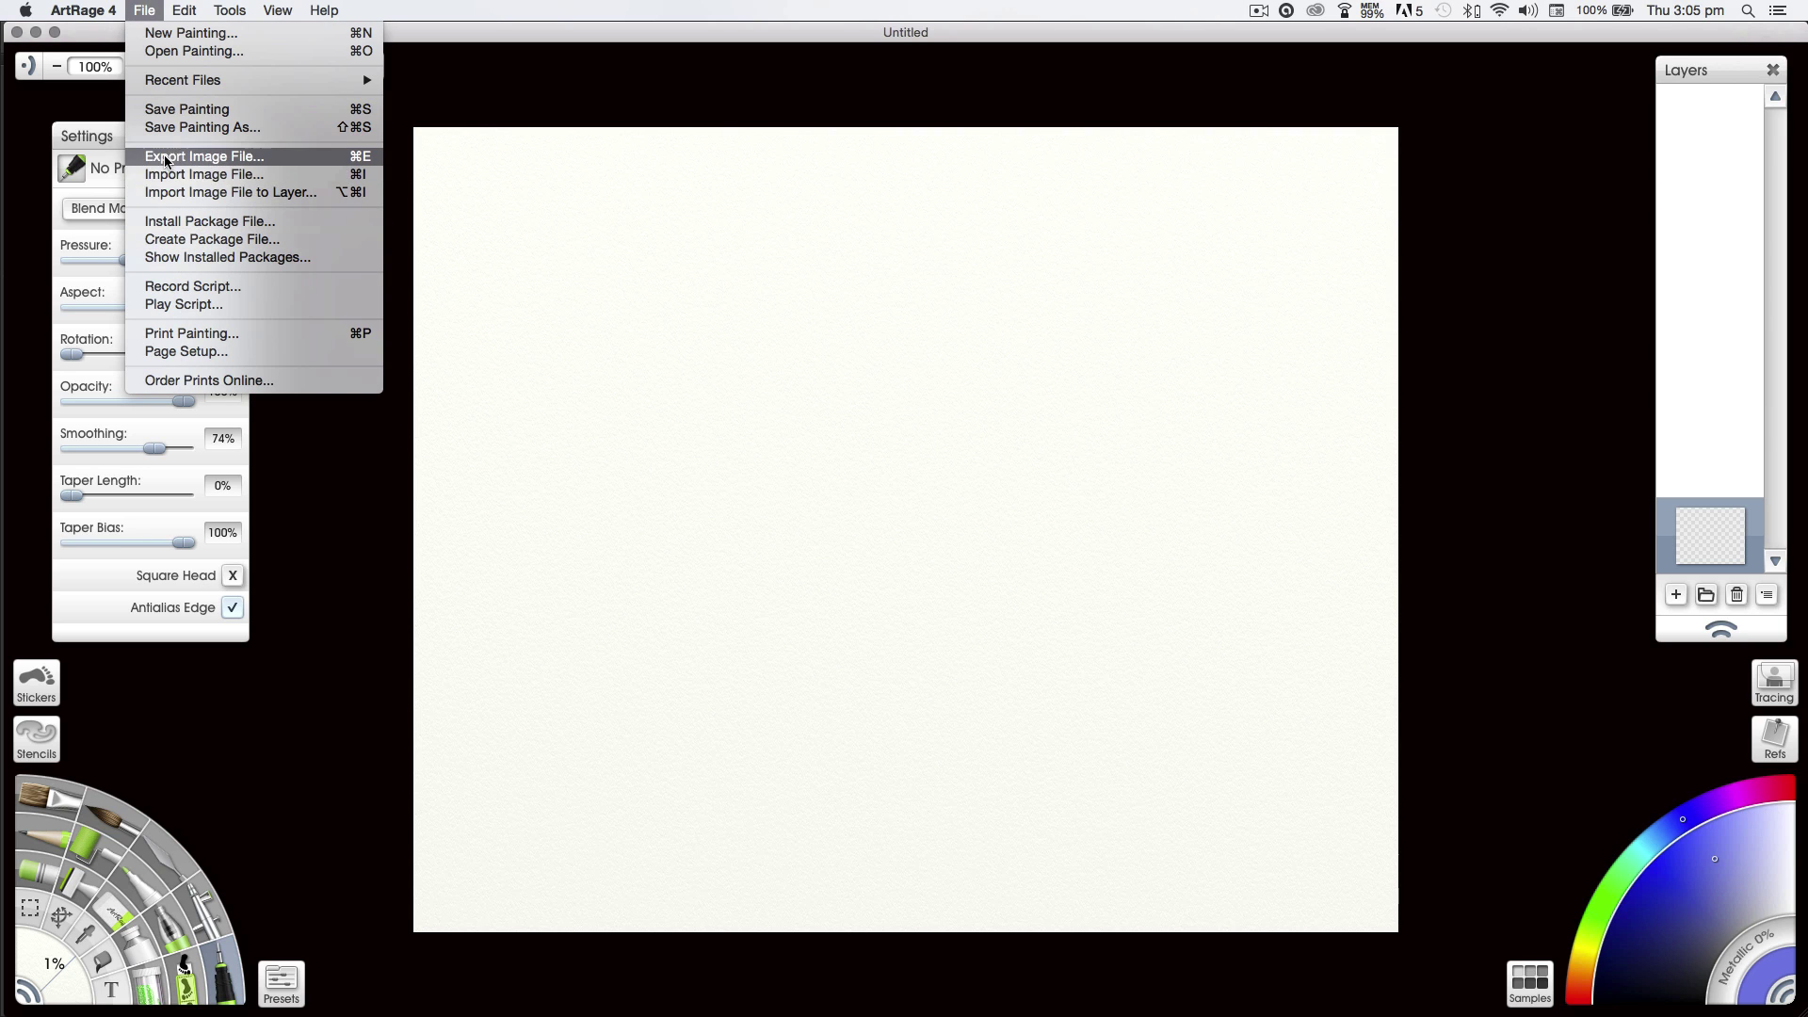
left_click(170, 178)
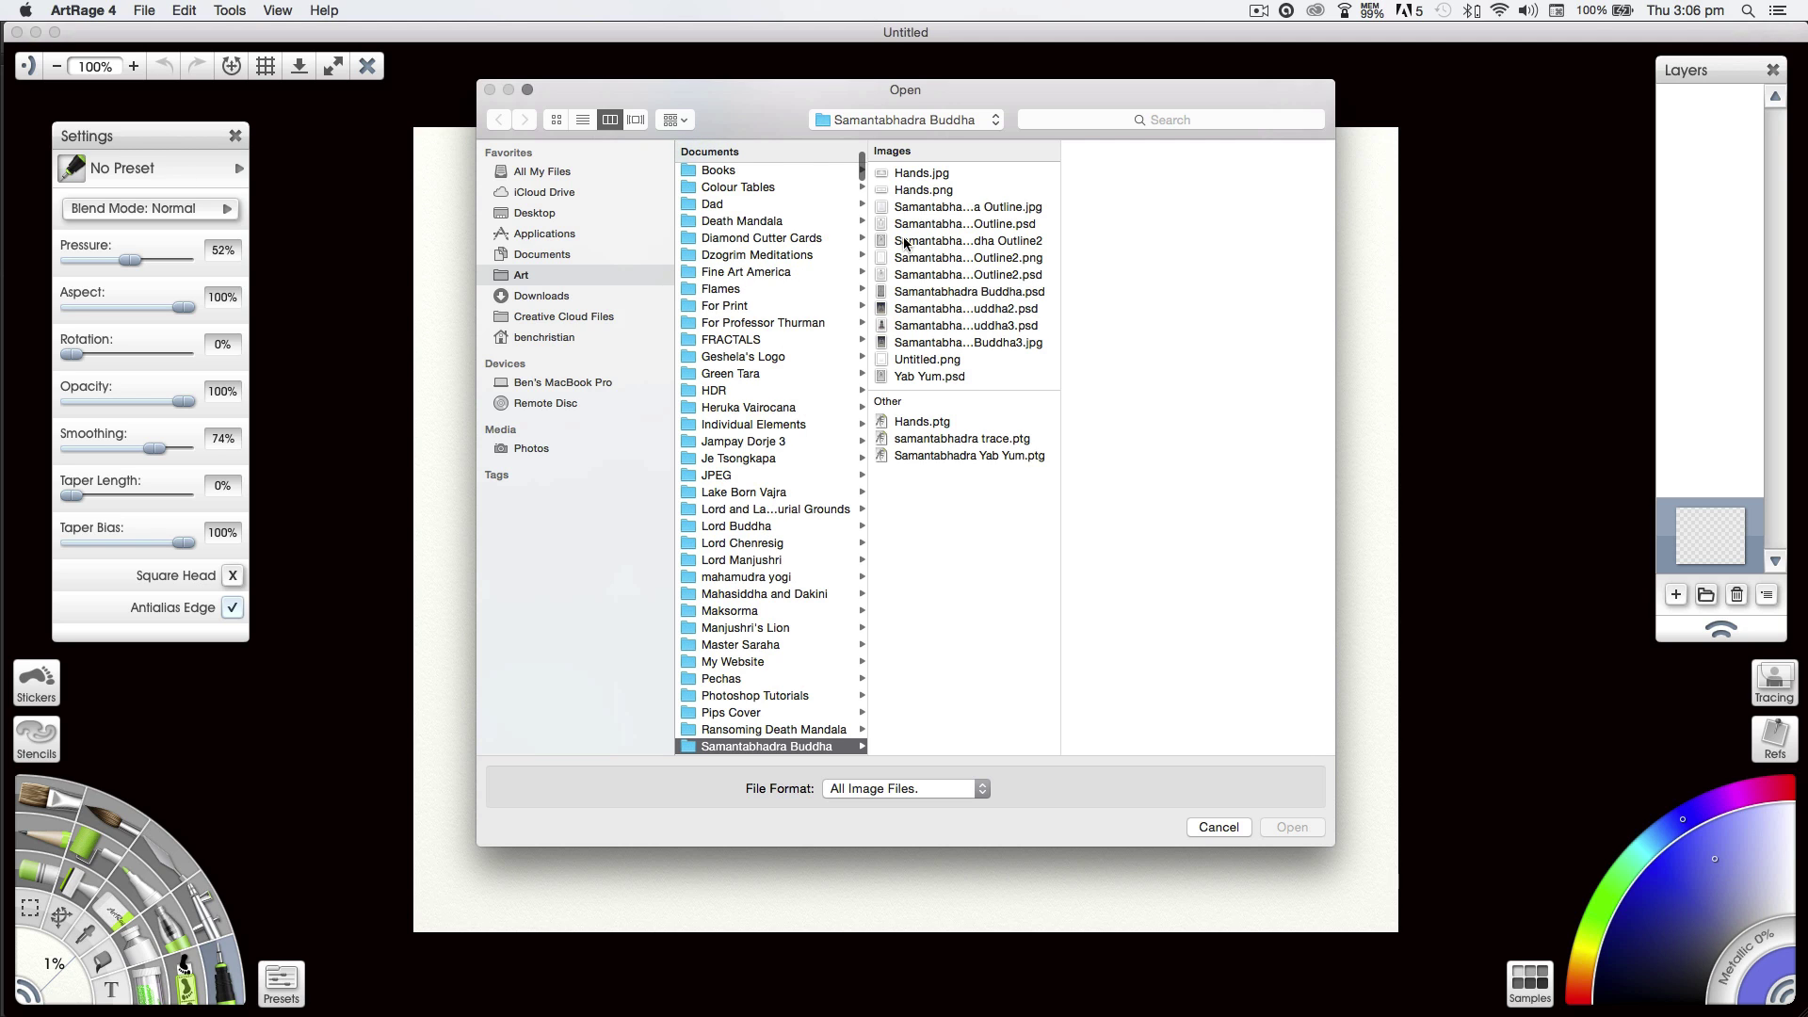
left_click(994, 124)
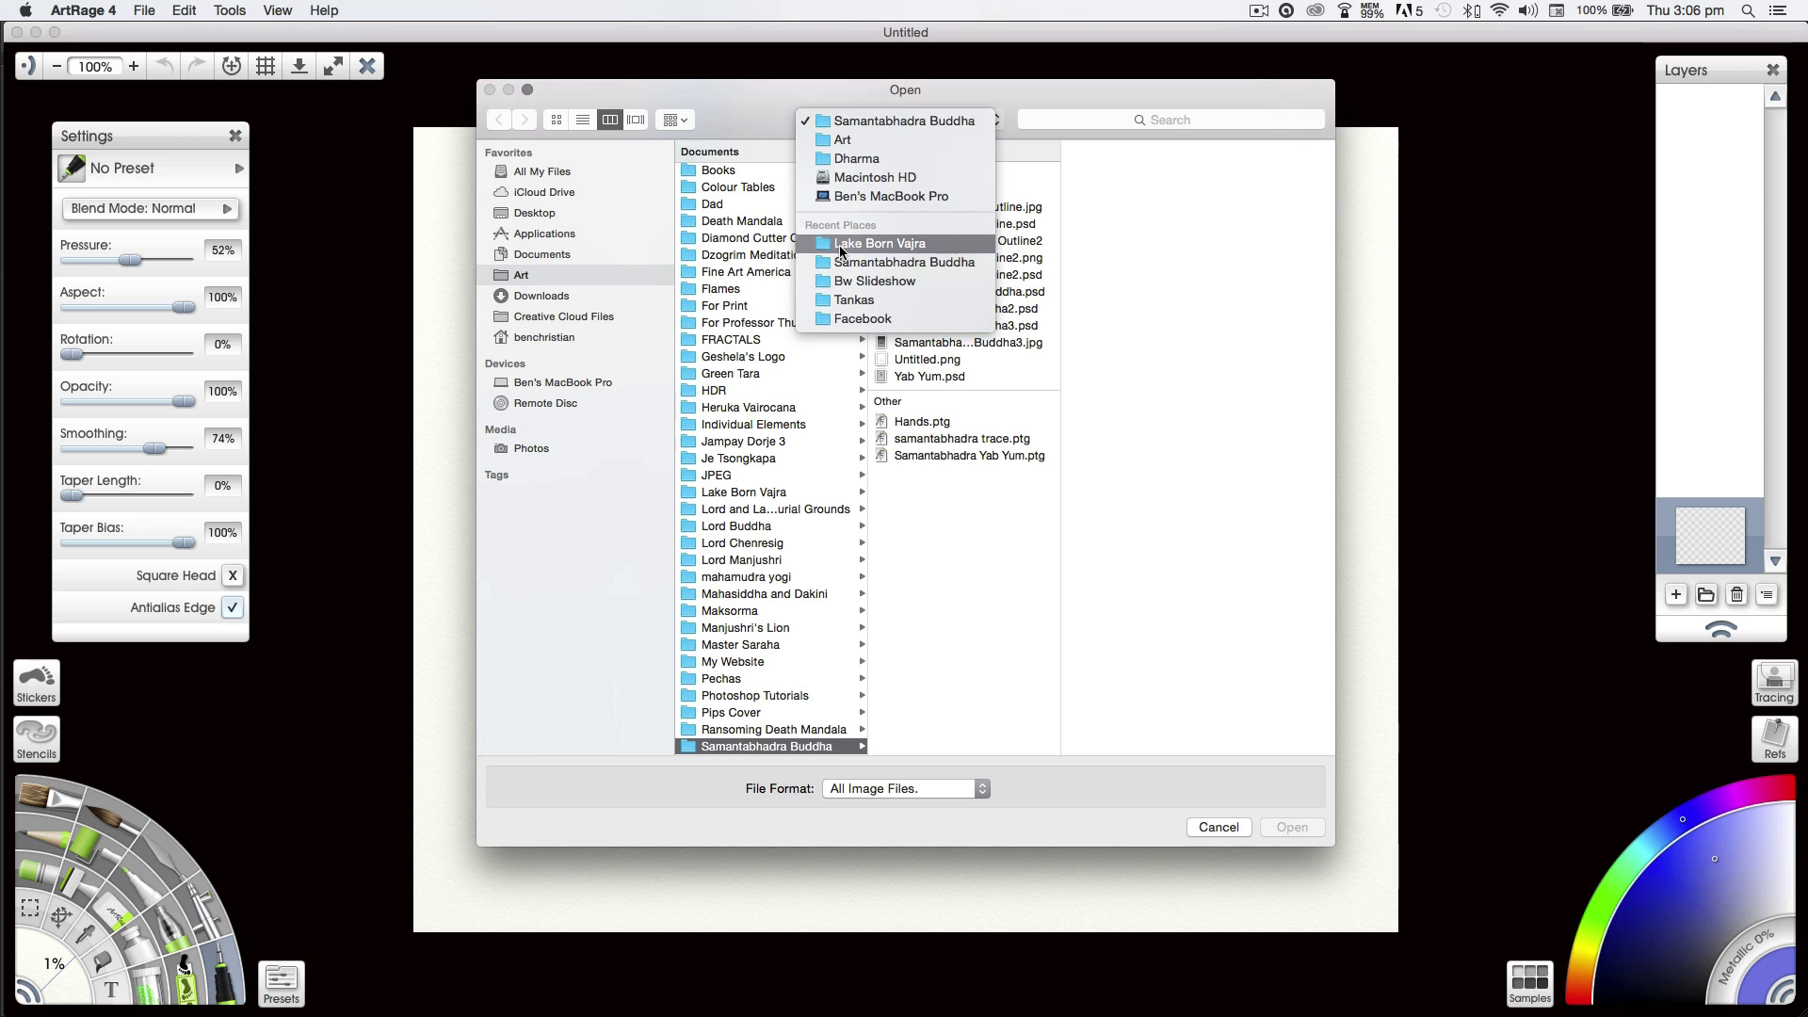
left_click(857, 243)
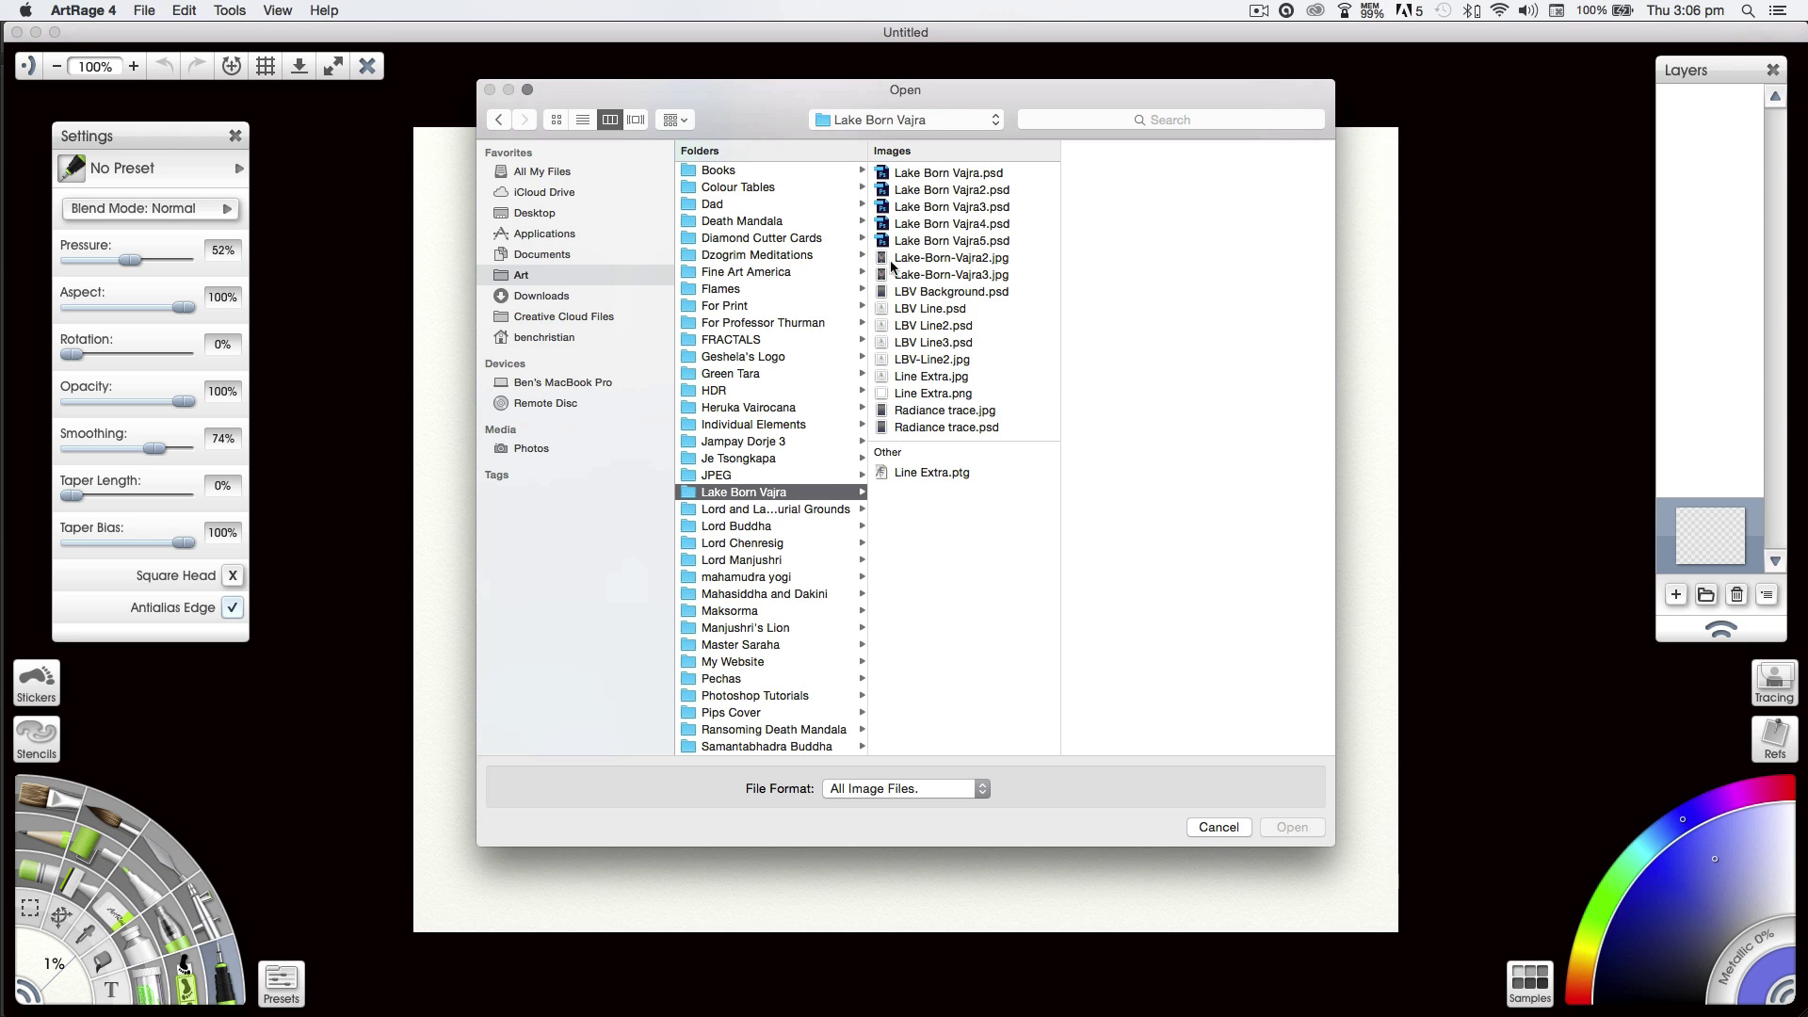
left_click(919, 412)
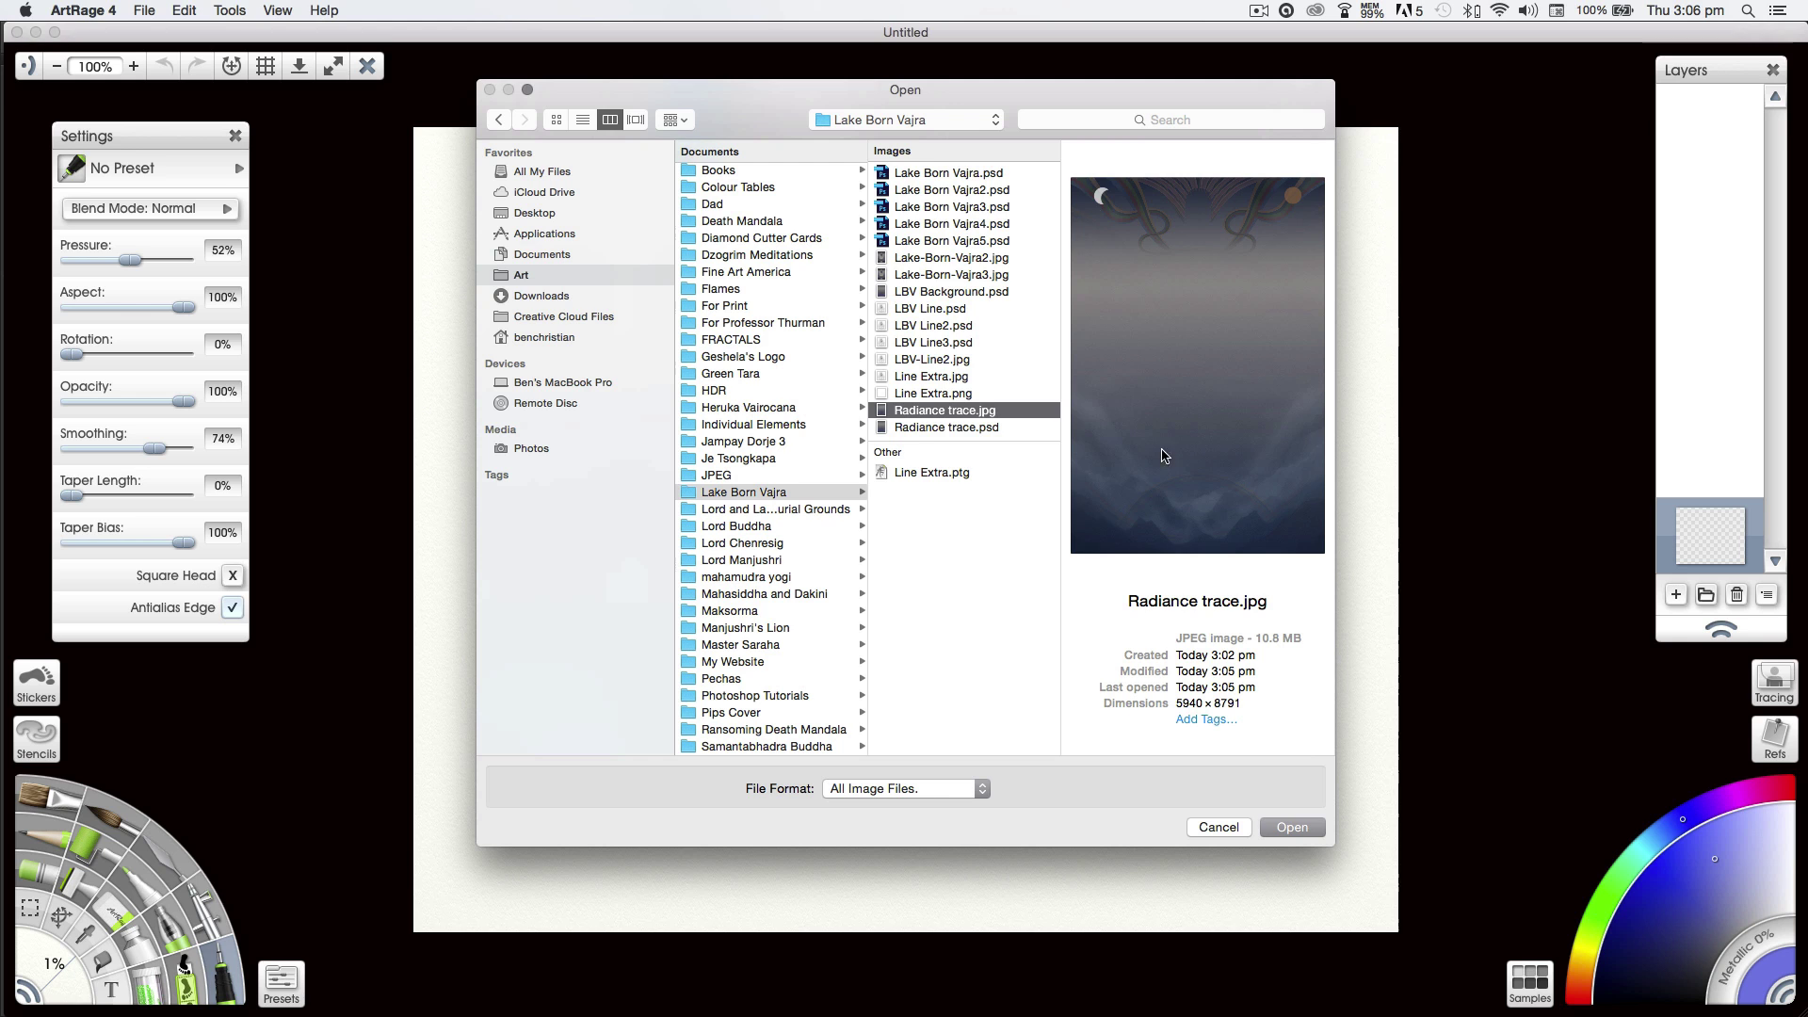
left_click(1278, 829)
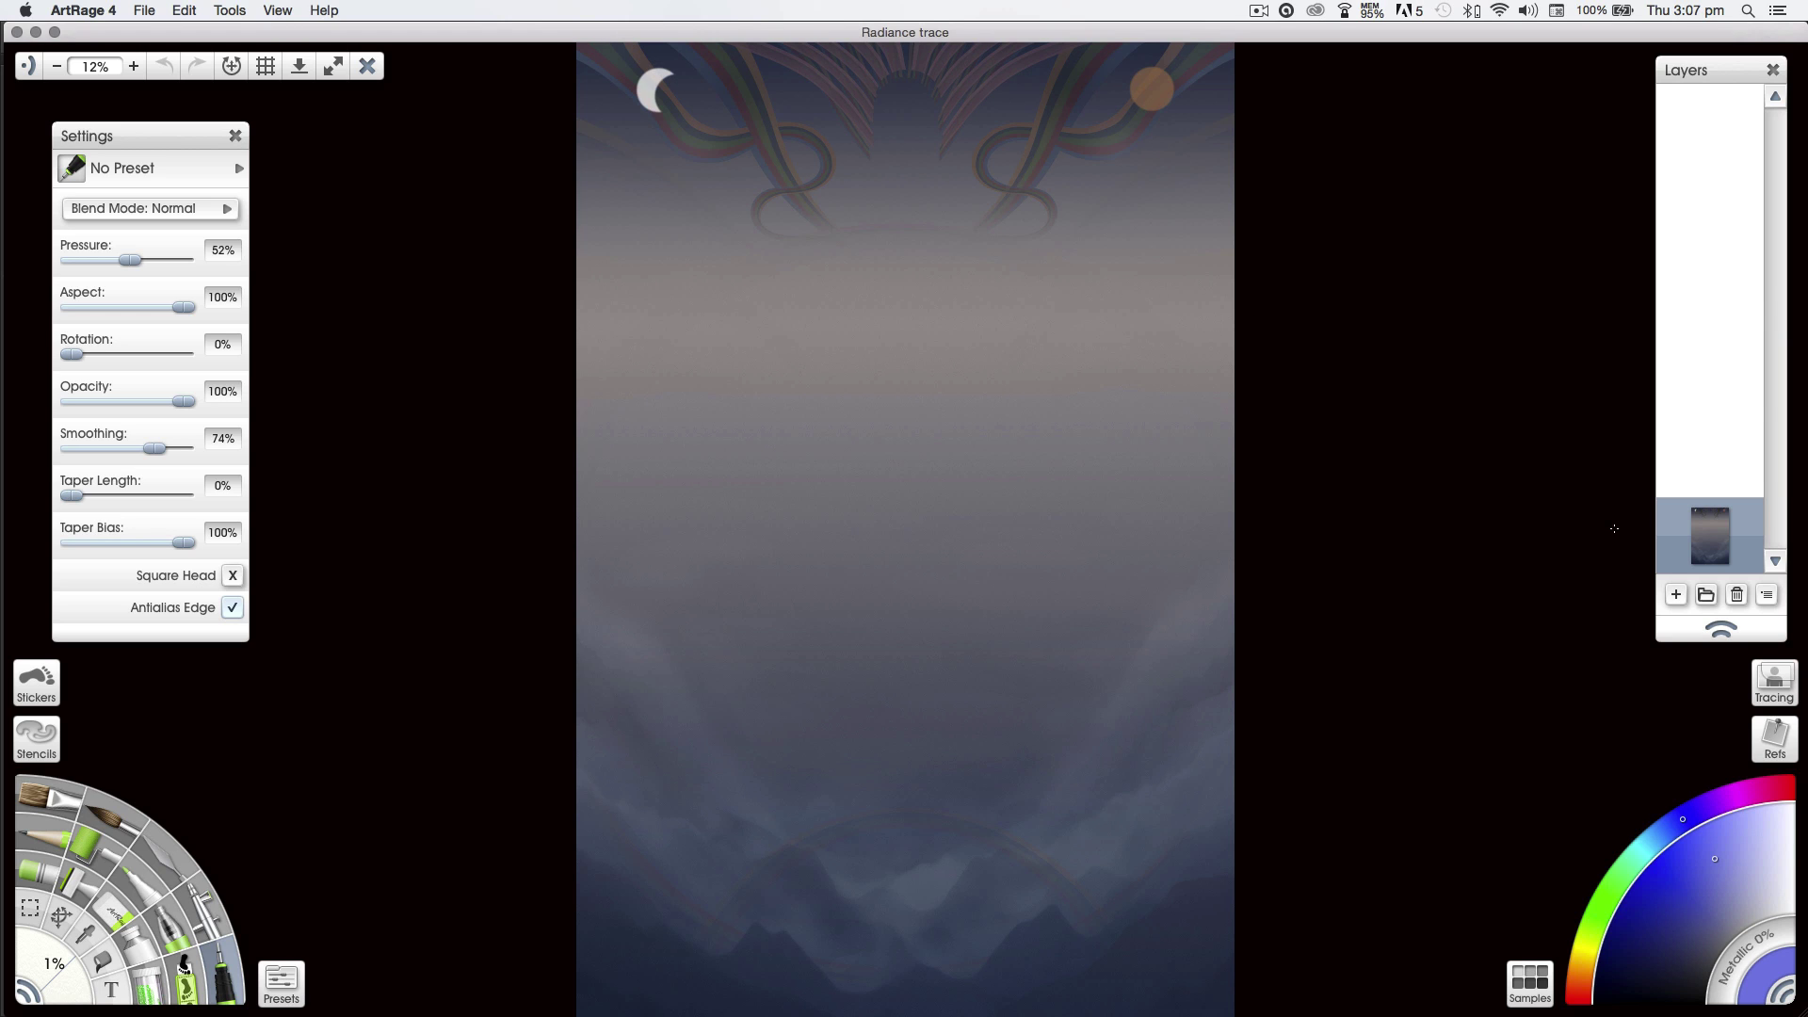
left_click(1676, 594)
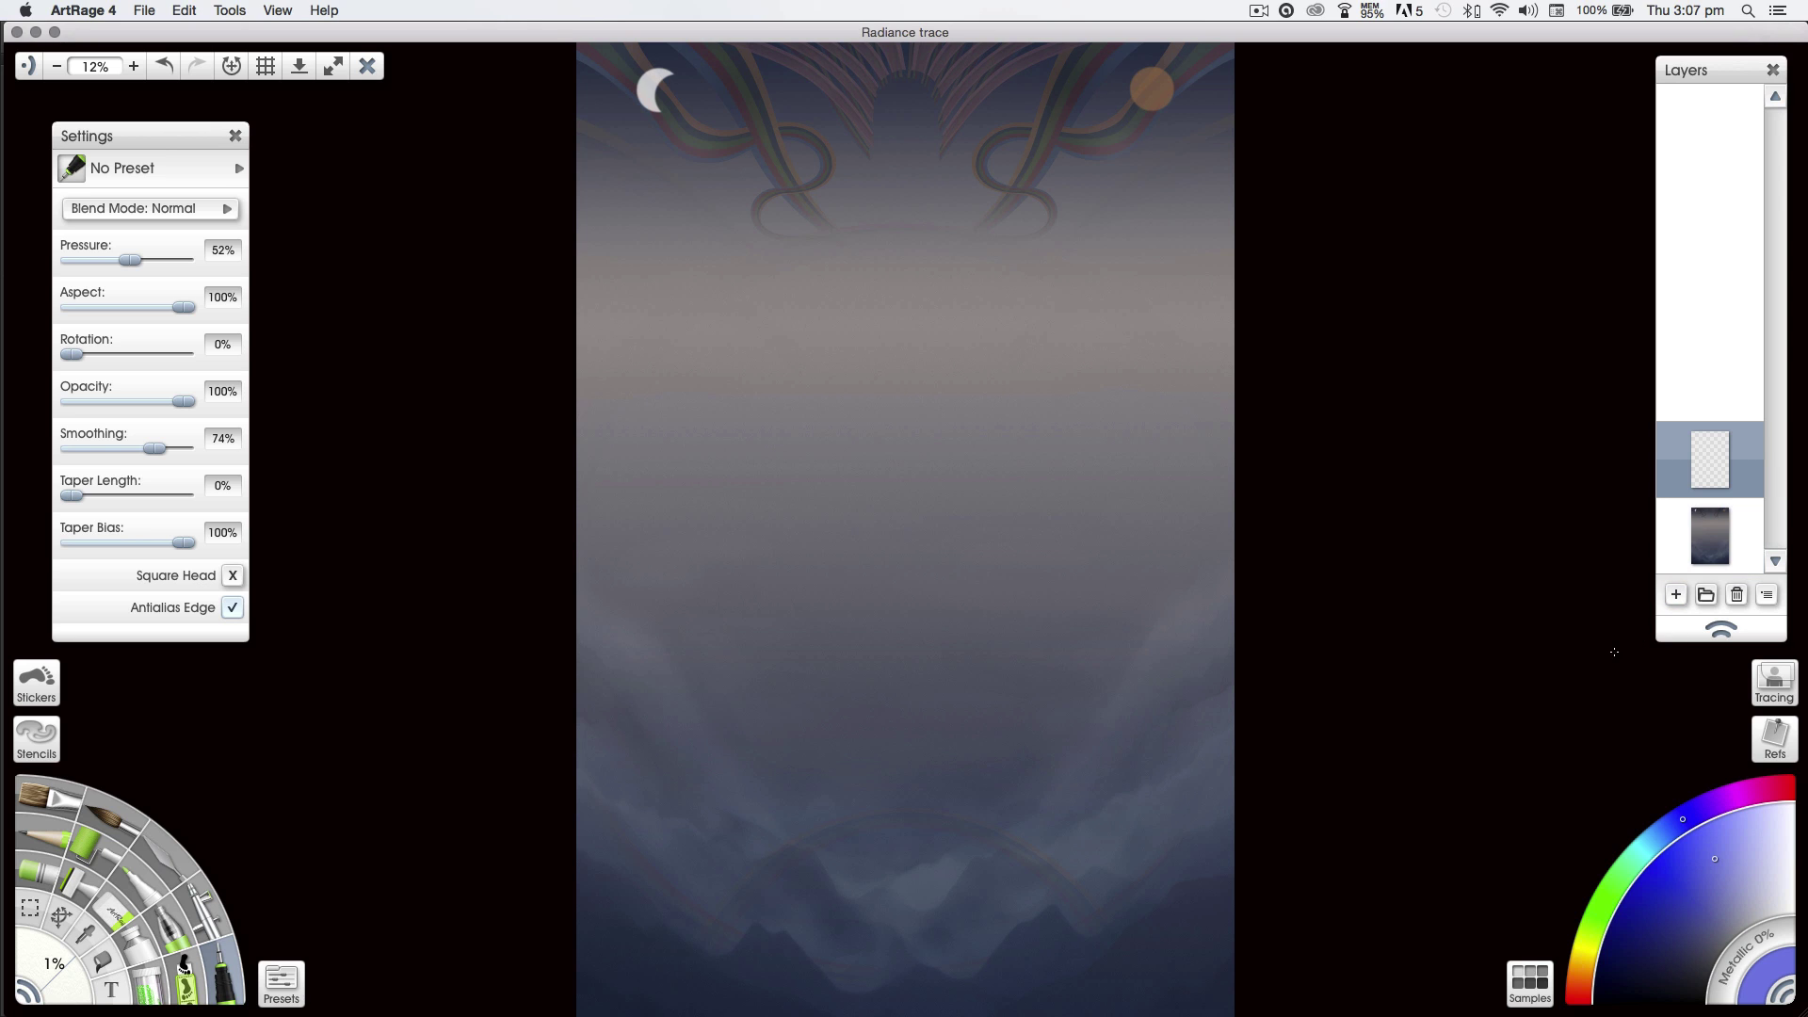
Step: Save the painting as Radiance line in the Lake Born Vajra folder, in the ArtRage Painting (*.ptg) format
key("super+s")
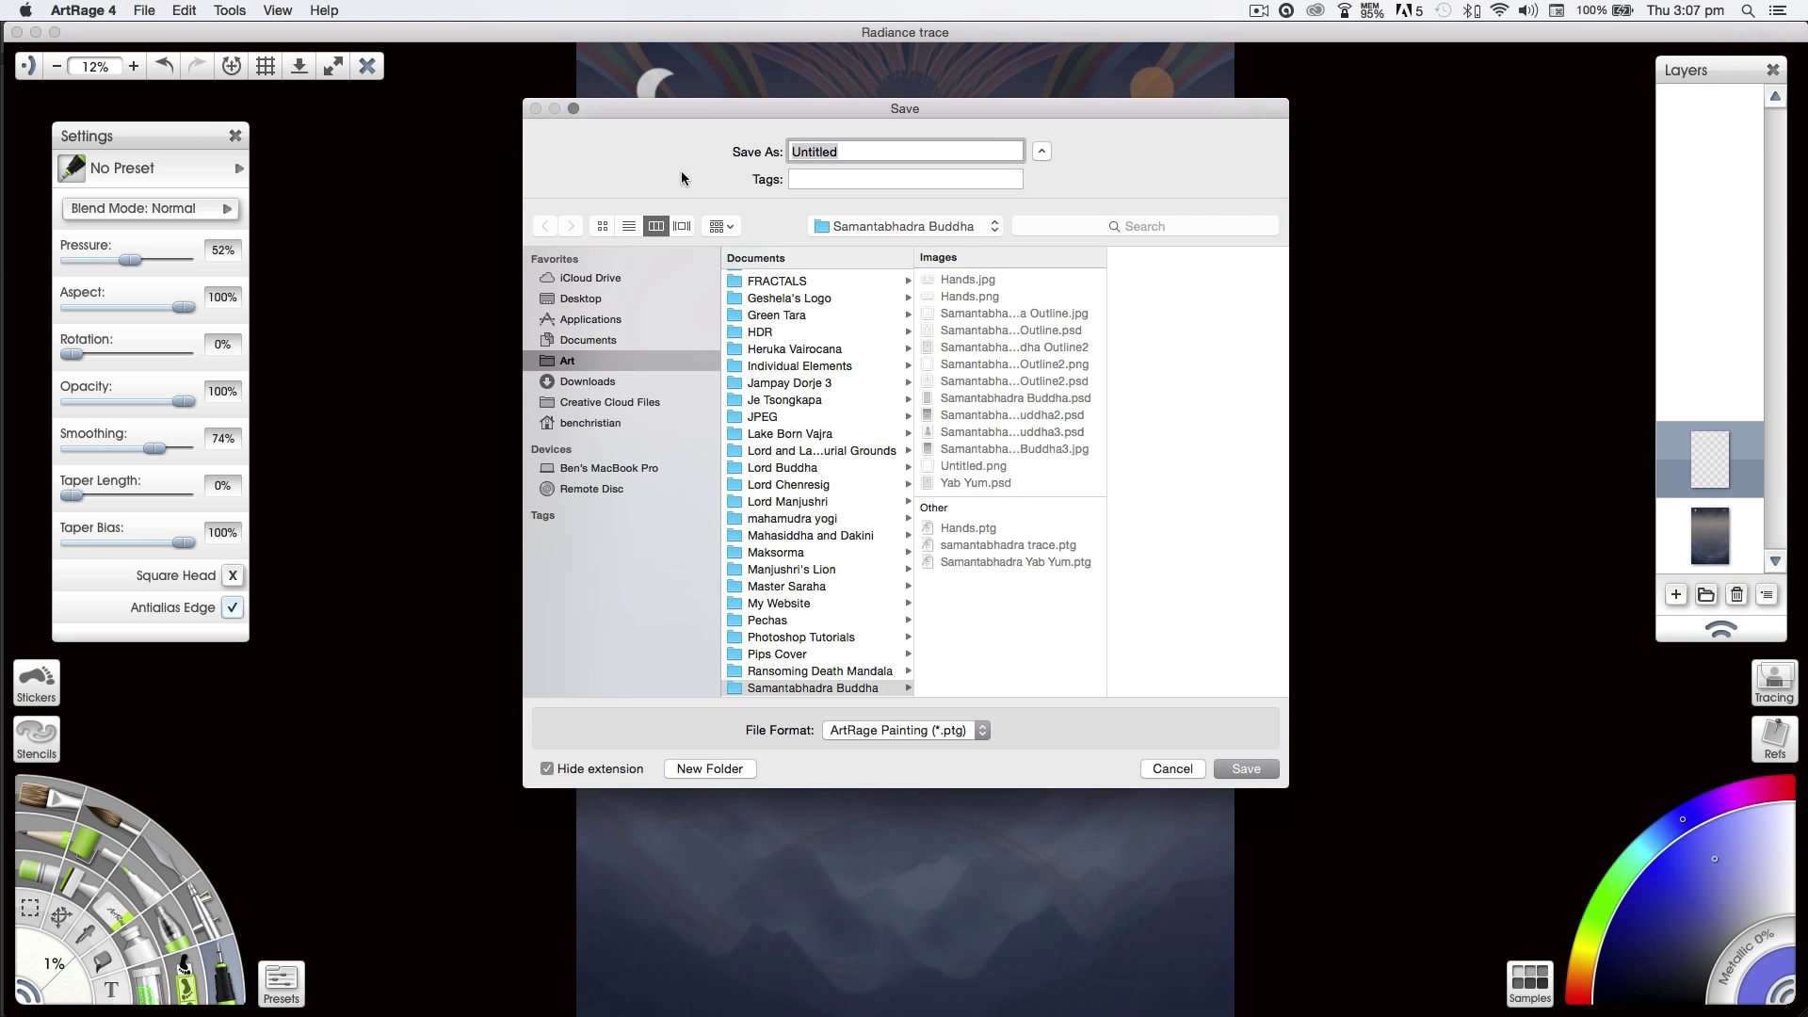
left_click(992, 226)
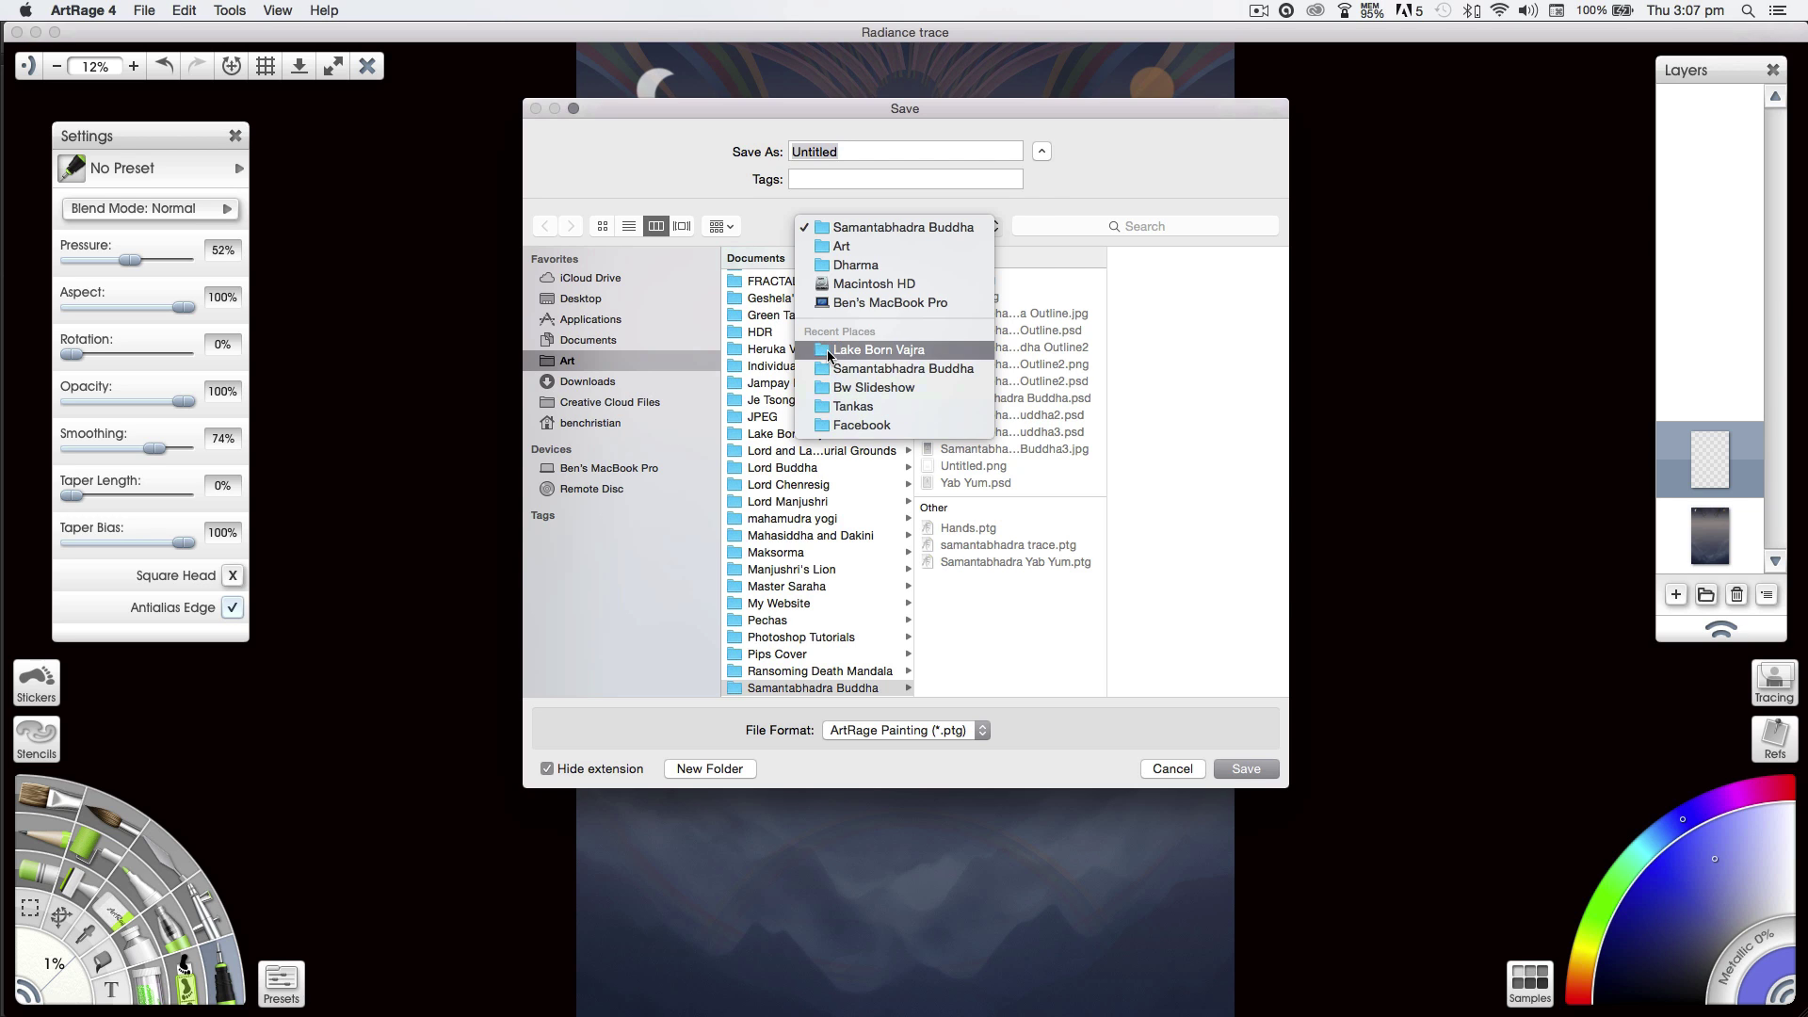
left_click(822, 349)
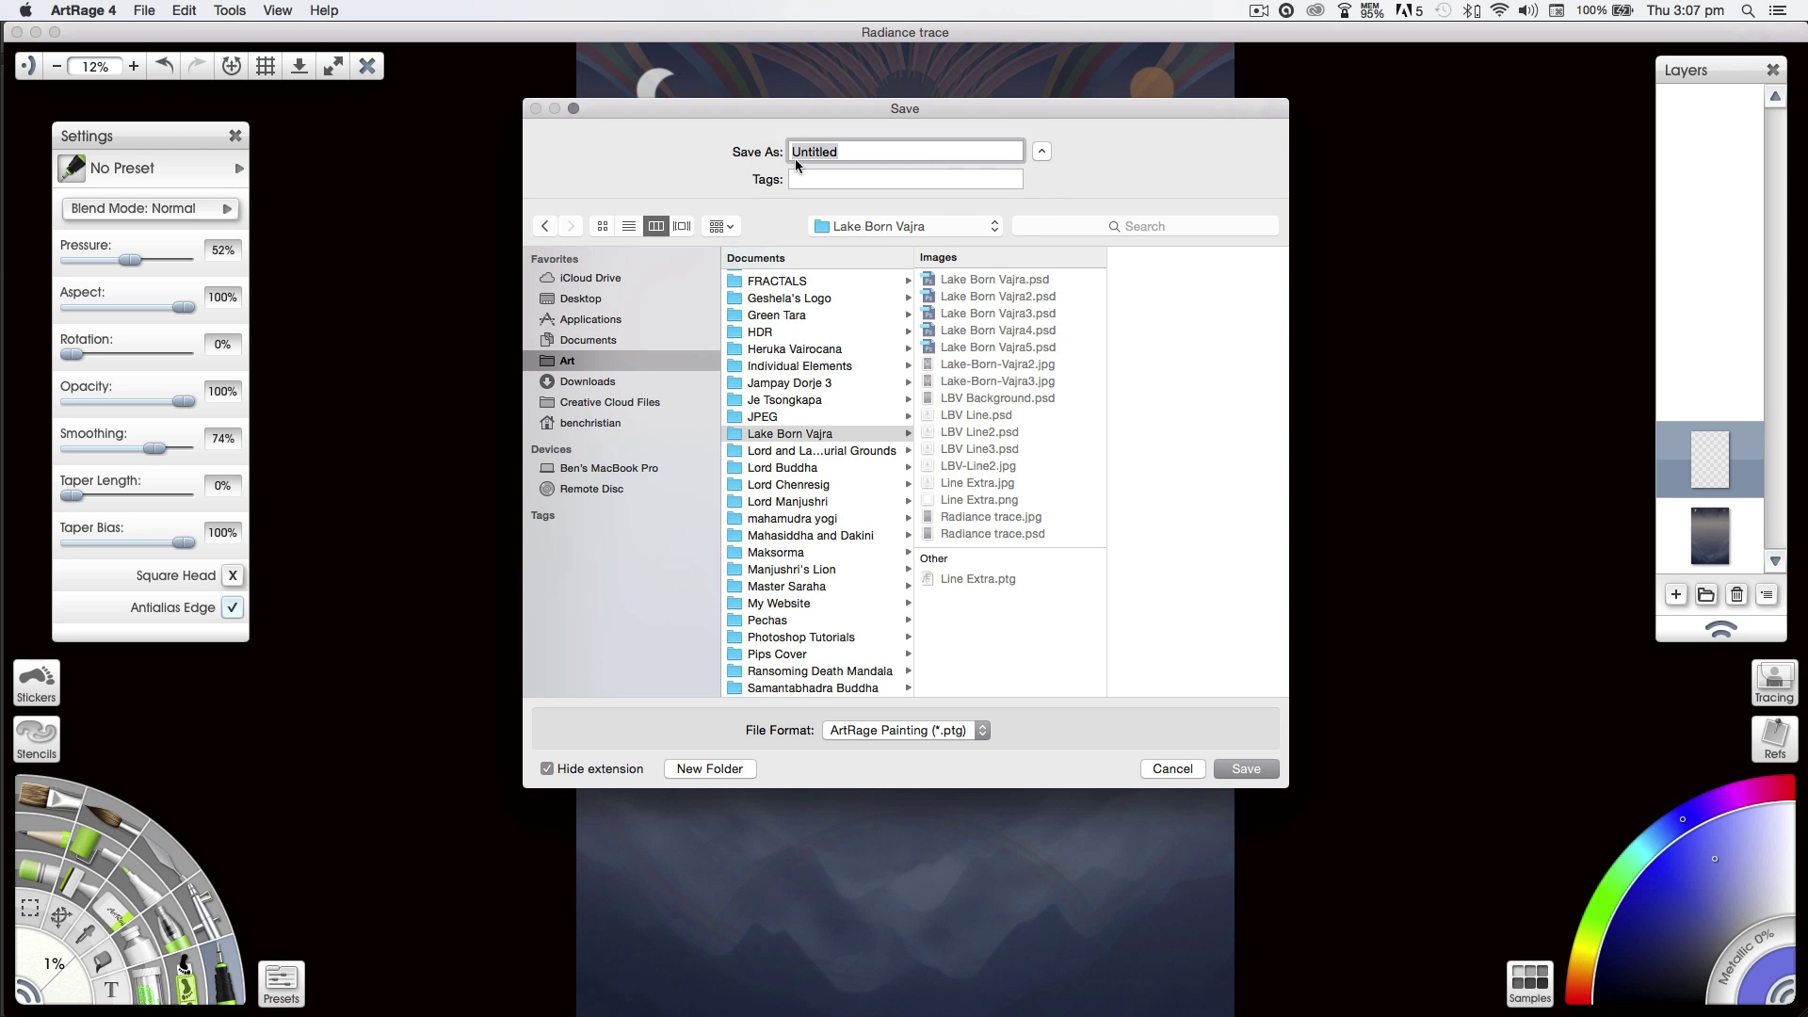
left_click(955, 533)
left_click(866, 151)
key("BackSpace")
key("BackSpace")
key("BackSpace")
key("BackSpace")
key("BackSpace")
type("line")
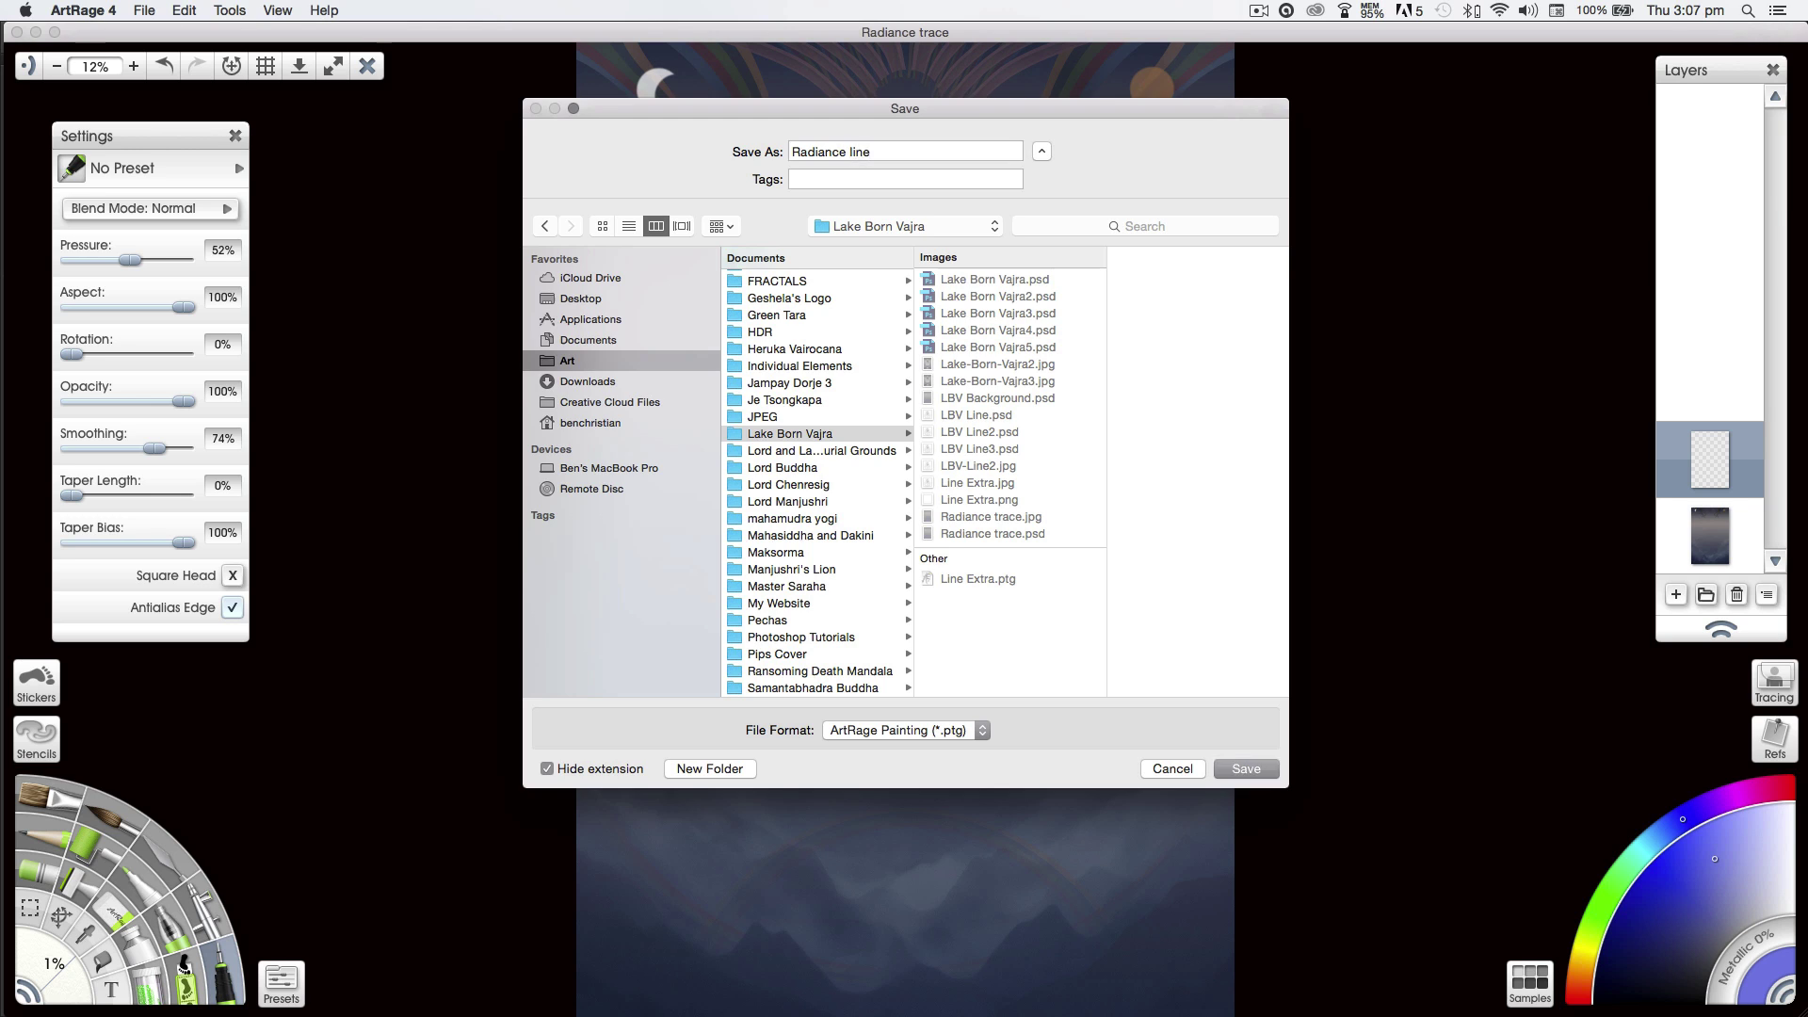
key("Return")
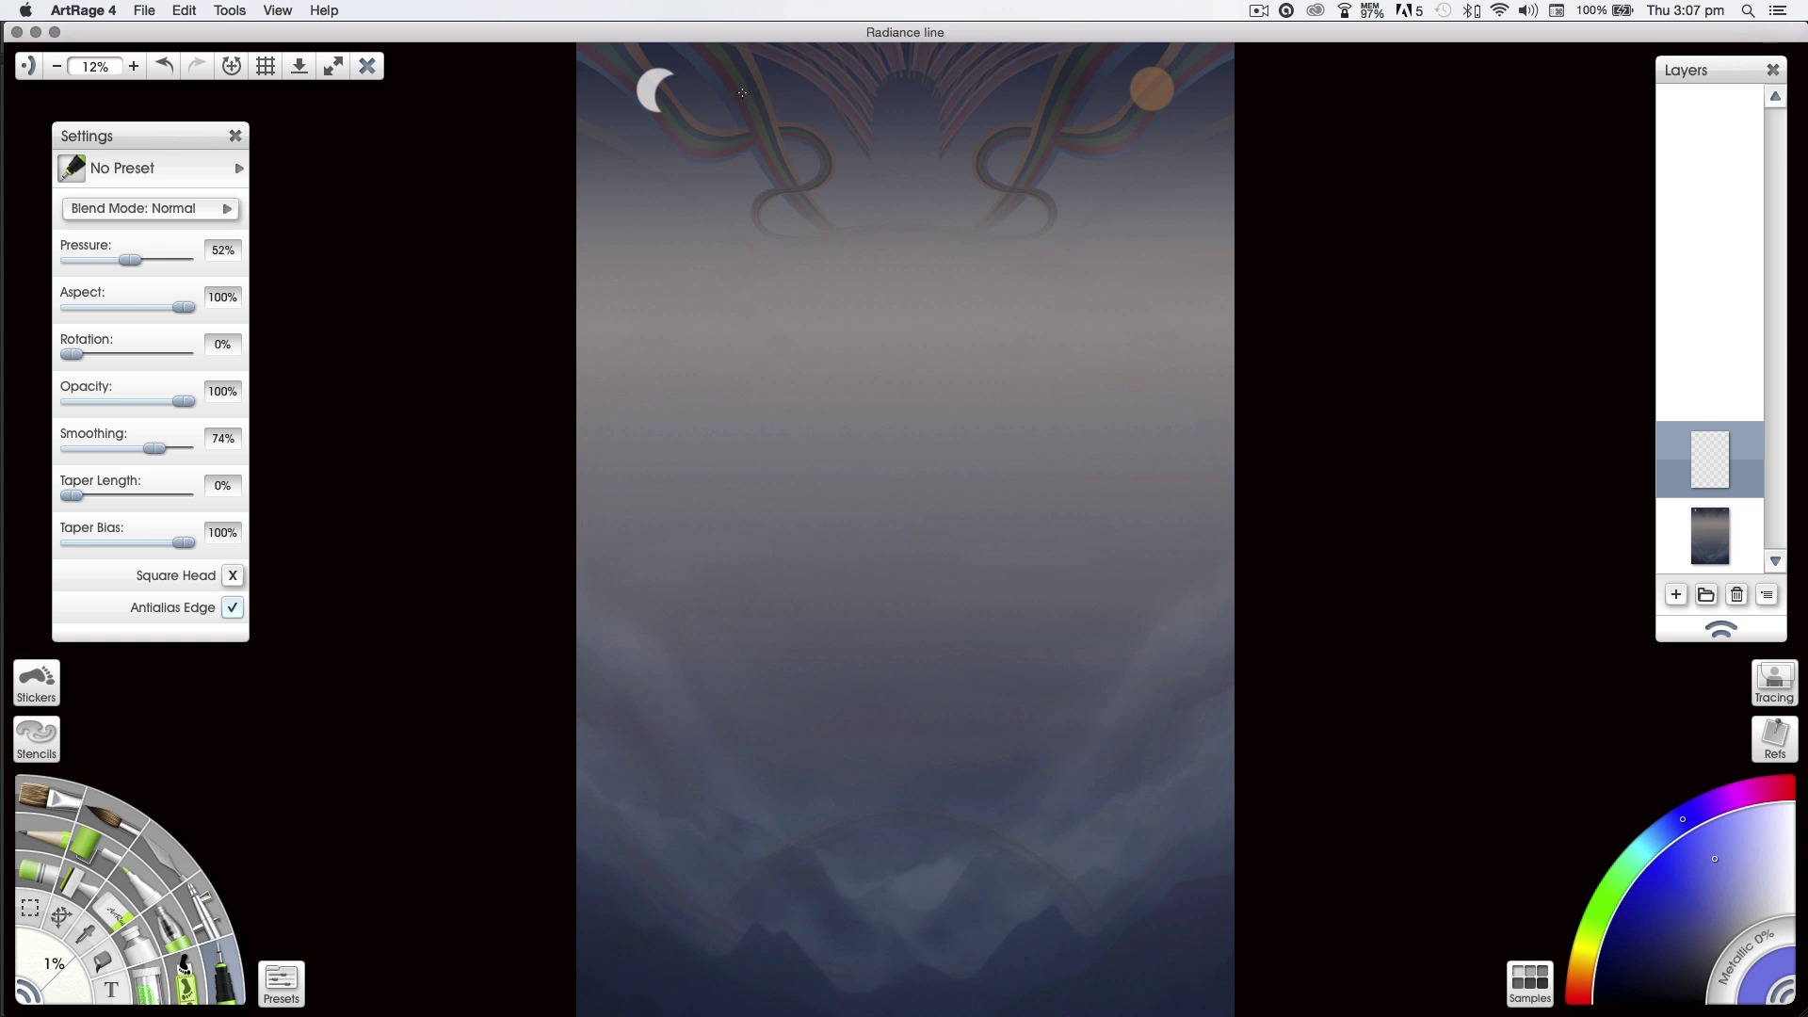
Step: Try a short blue ink line on the rainbow beside the moon and undo it
left_click_drag(758, 105, 949, 472)
key("plus")
scroll(909, 537, "up", 5)
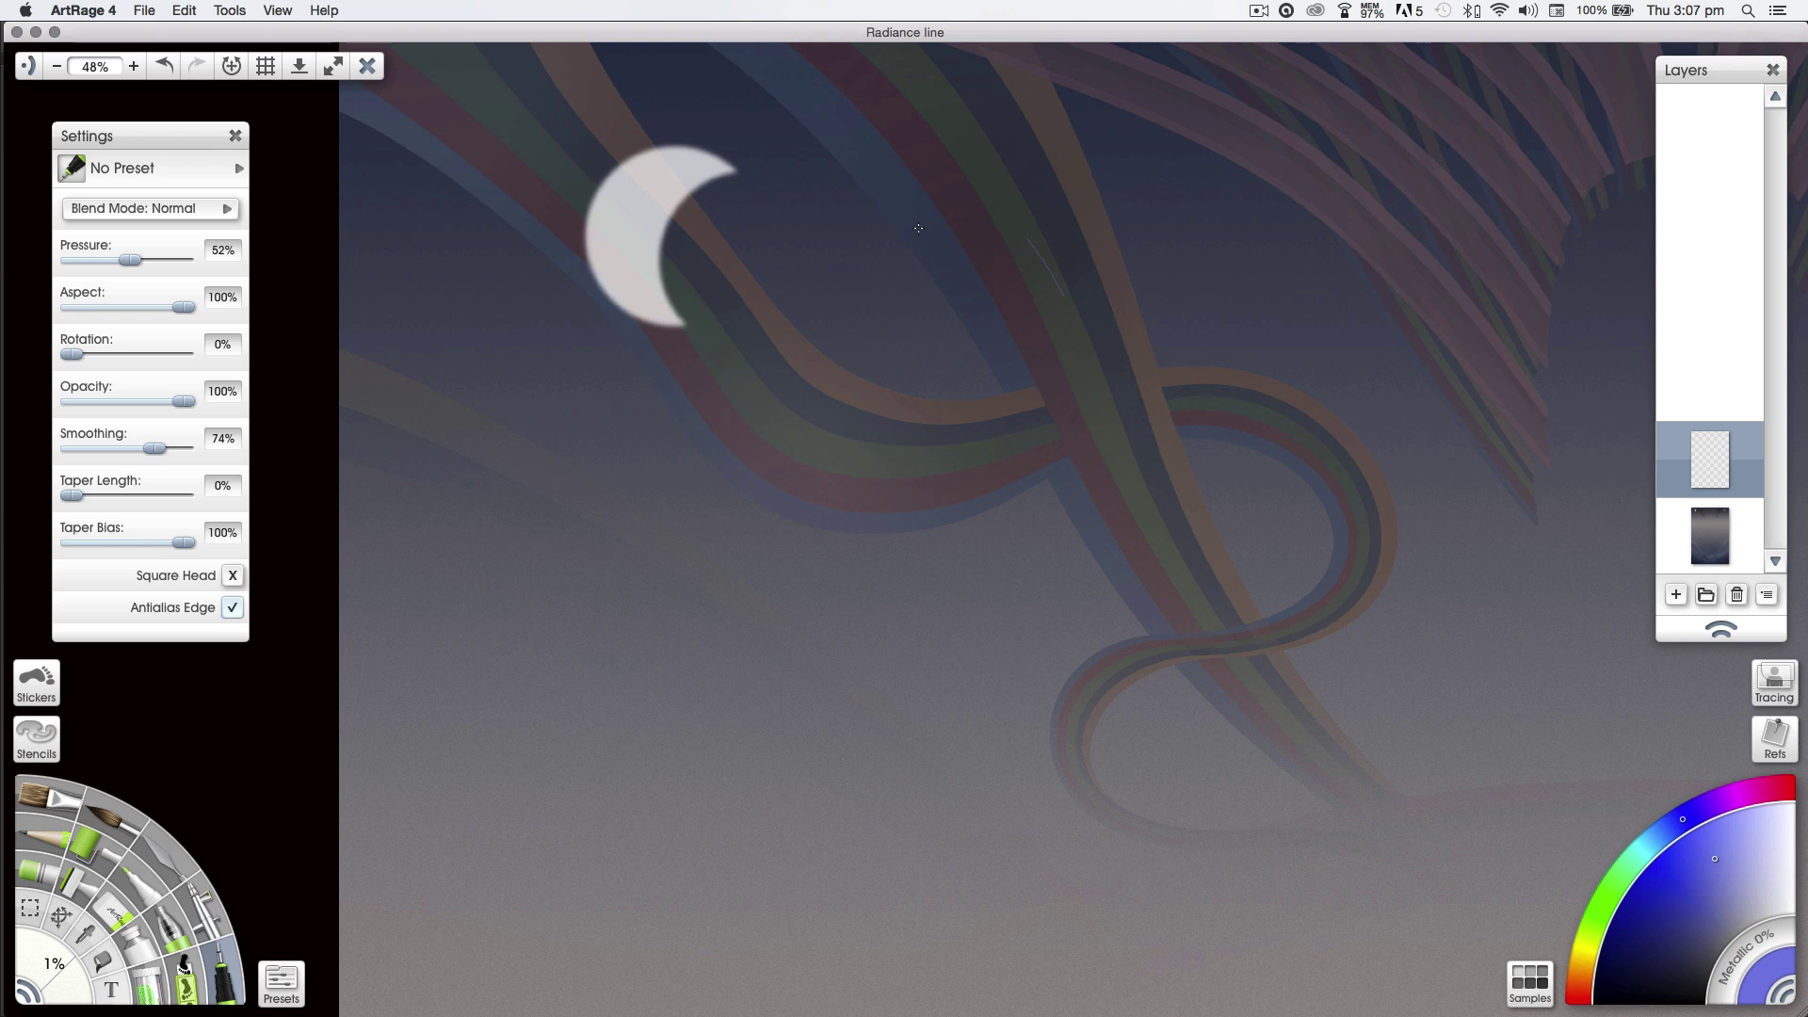
key("super+z")
Step: Change the pen color to golden yellow, test it with a short wavy line on the rainbow, and undo that line
left_click(1583, 959)
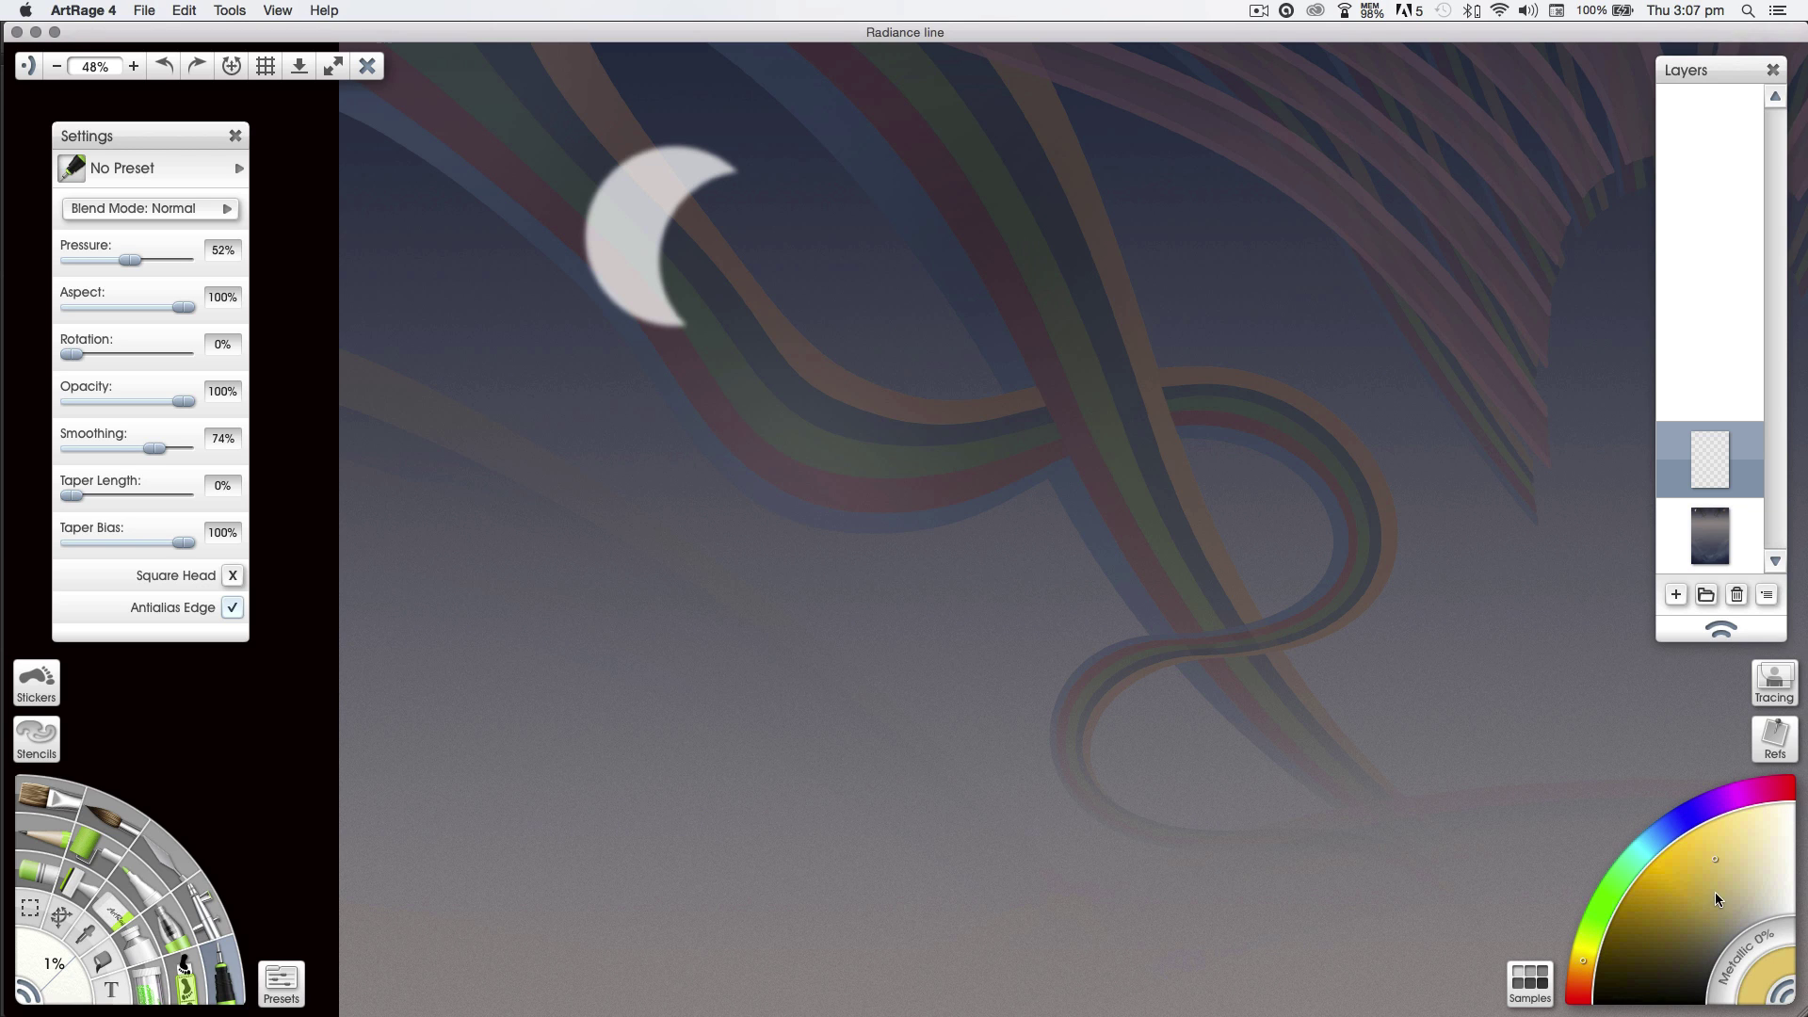
left_click_drag(1086, 207, 1103, 256)
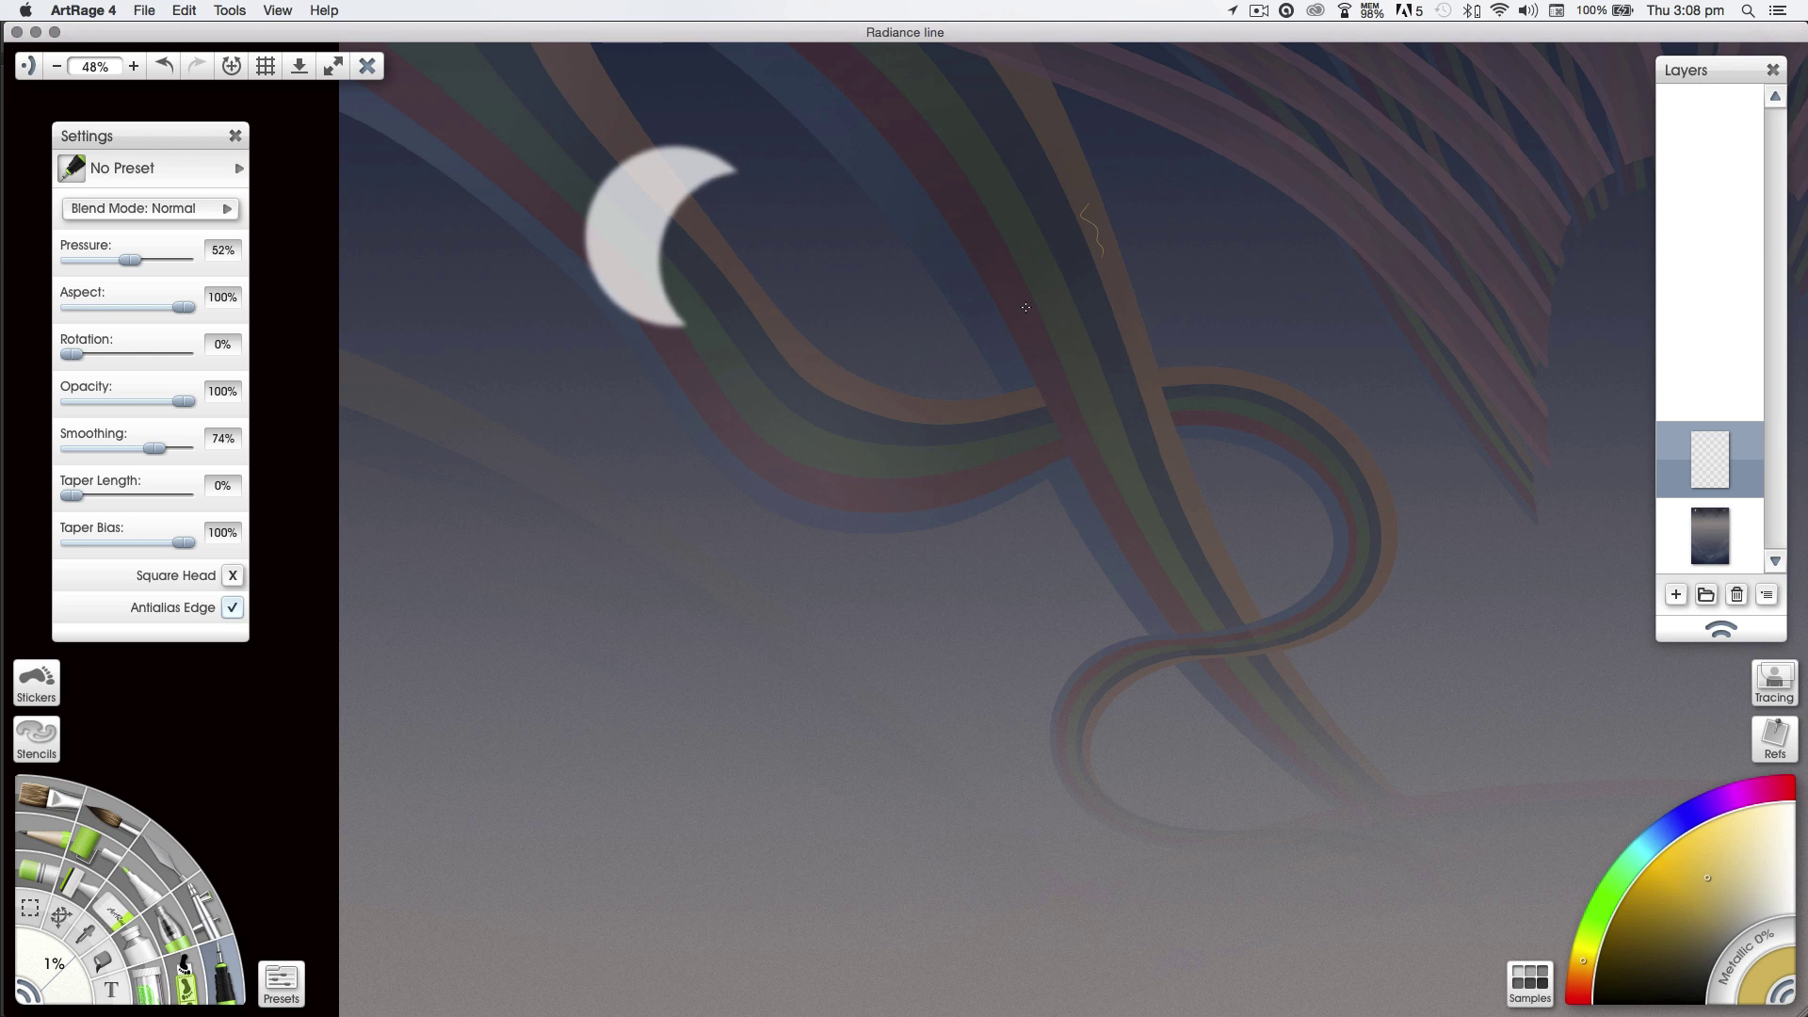
key("super+z")
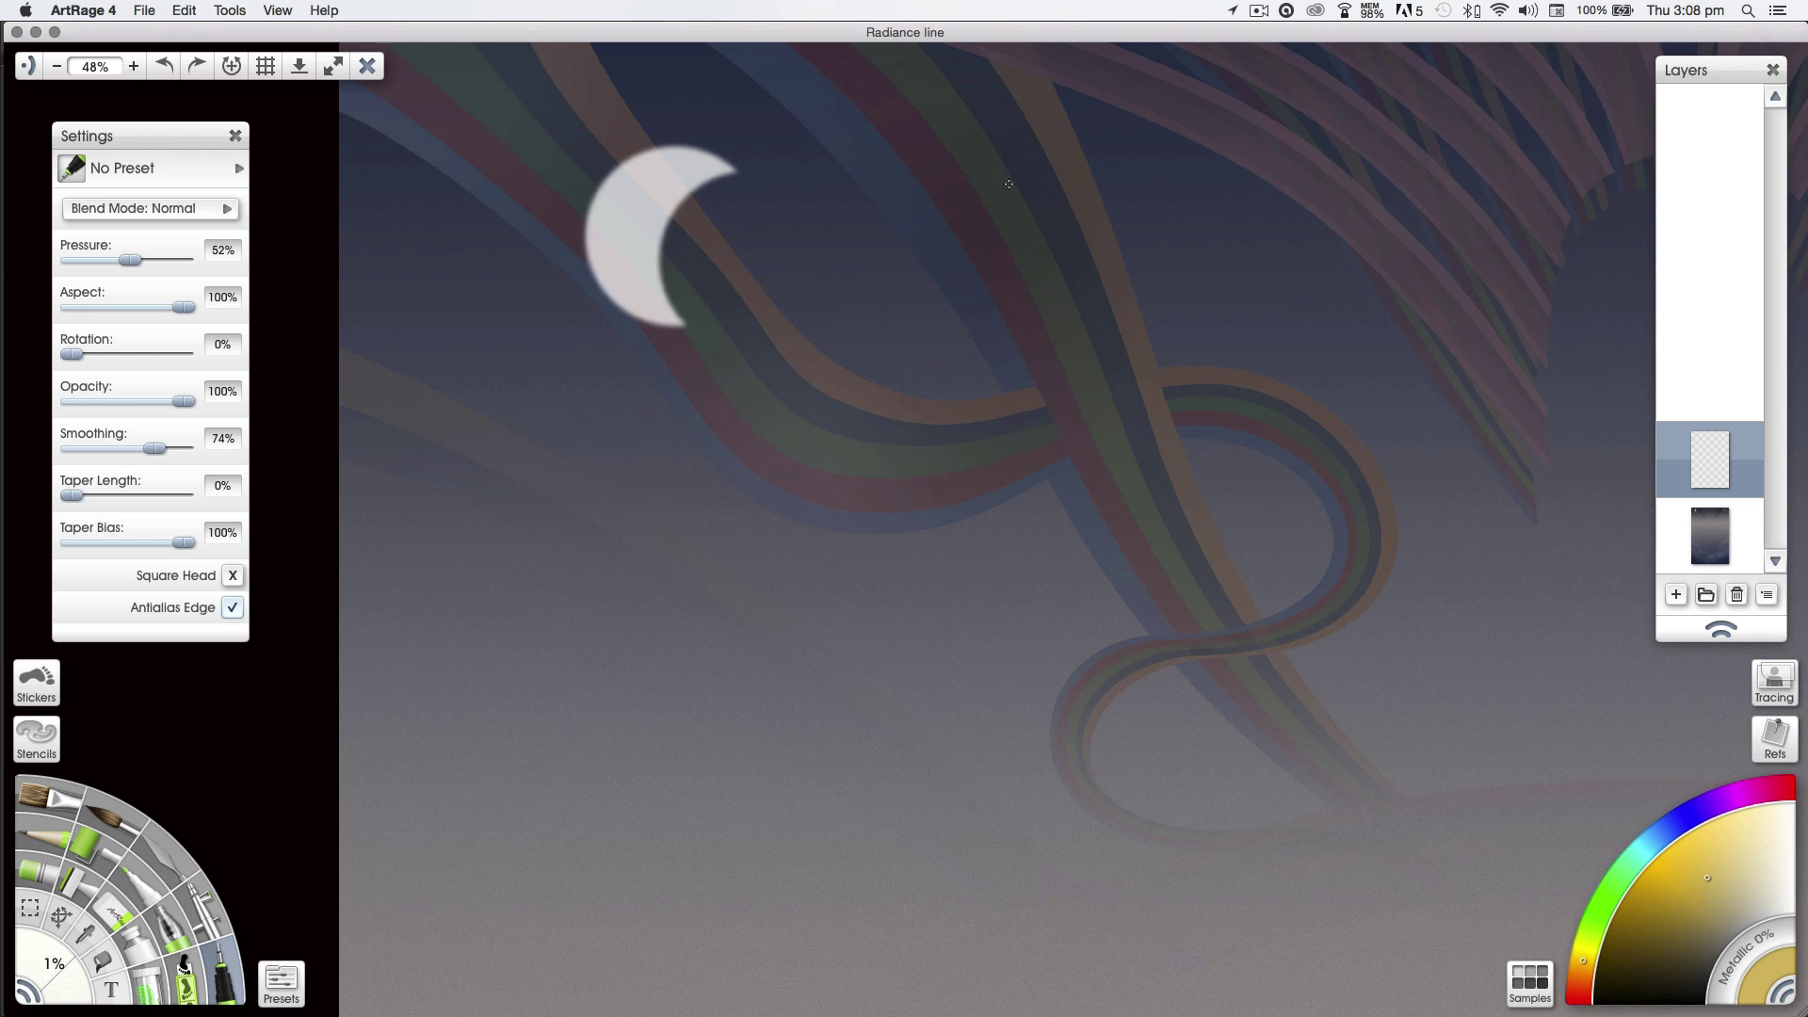